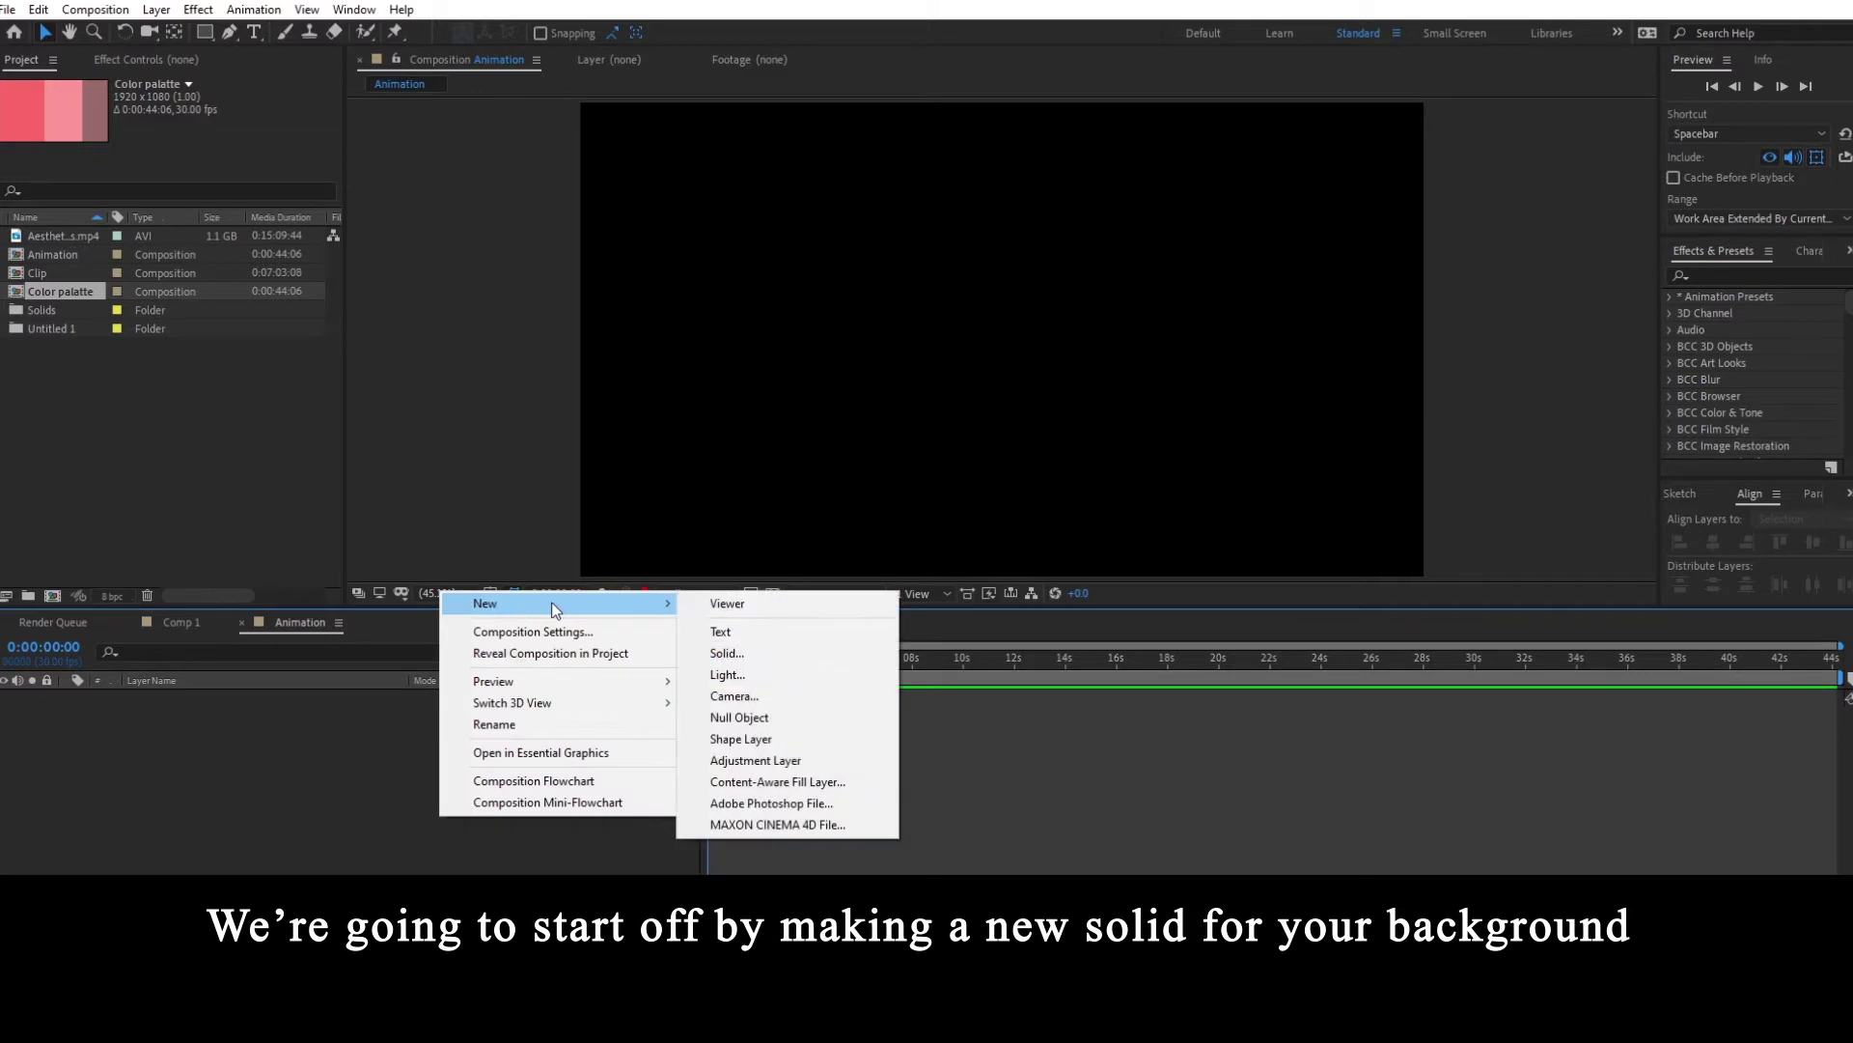
- Create a solid layer named Background, sampling its colour from the muted gray-red swatch of the Color palette thumbnail
{"action": "left_click", "coordinate": [786, 661]}
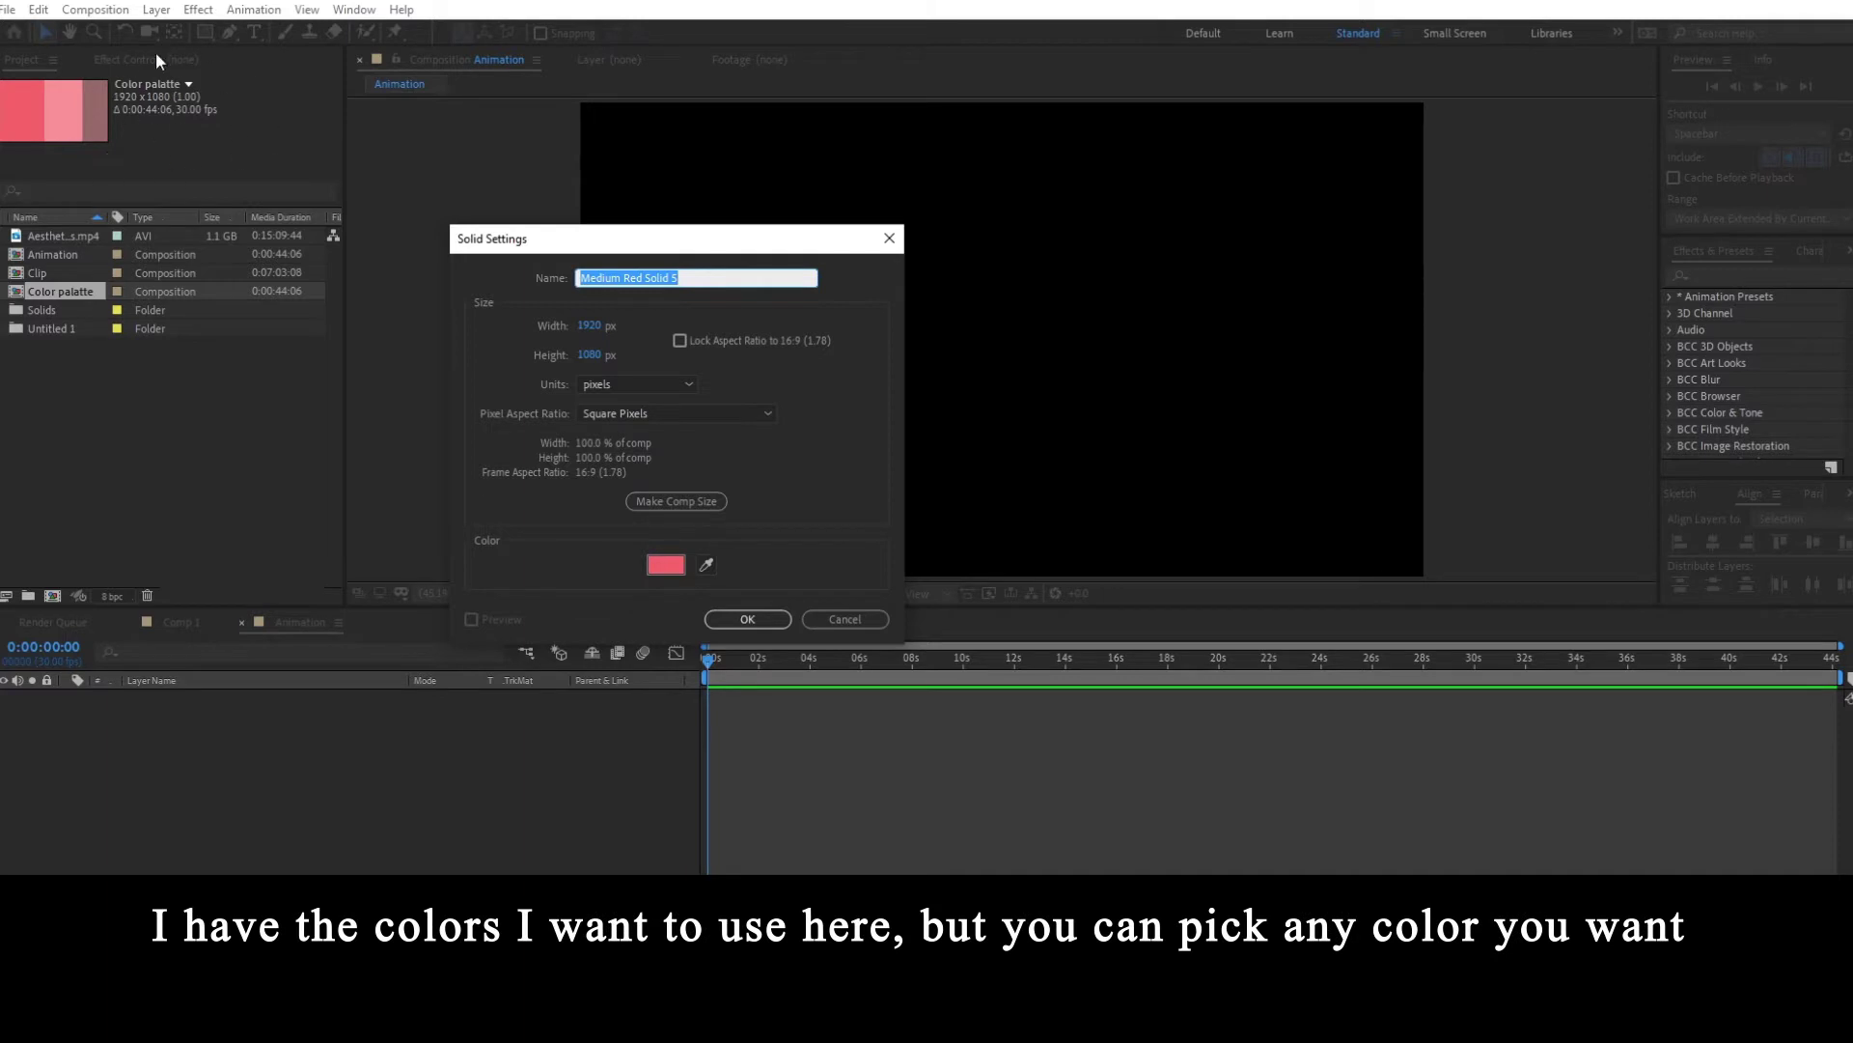
{"action": "left_click", "coordinate": [700, 566]}
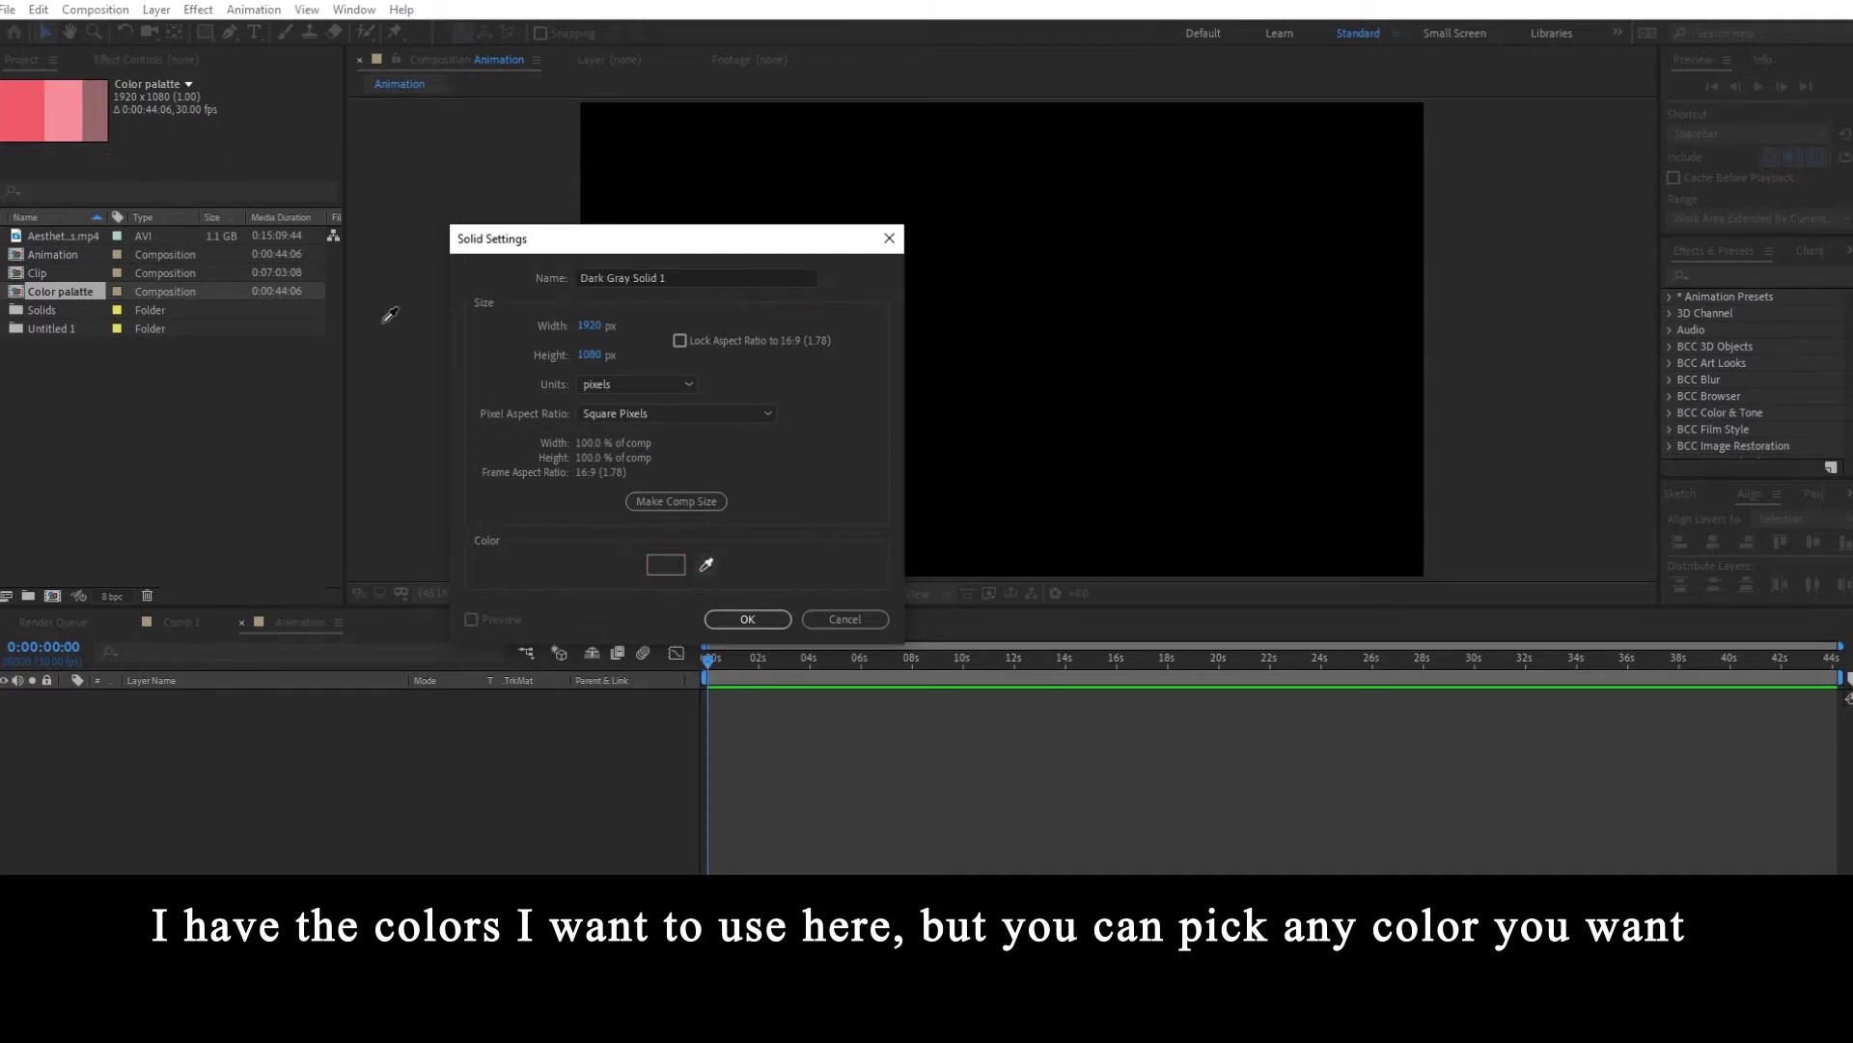
{"action": "left_click", "coordinate": [98, 120]}
{"action": "left_click", "coordinate": [713, 276]}
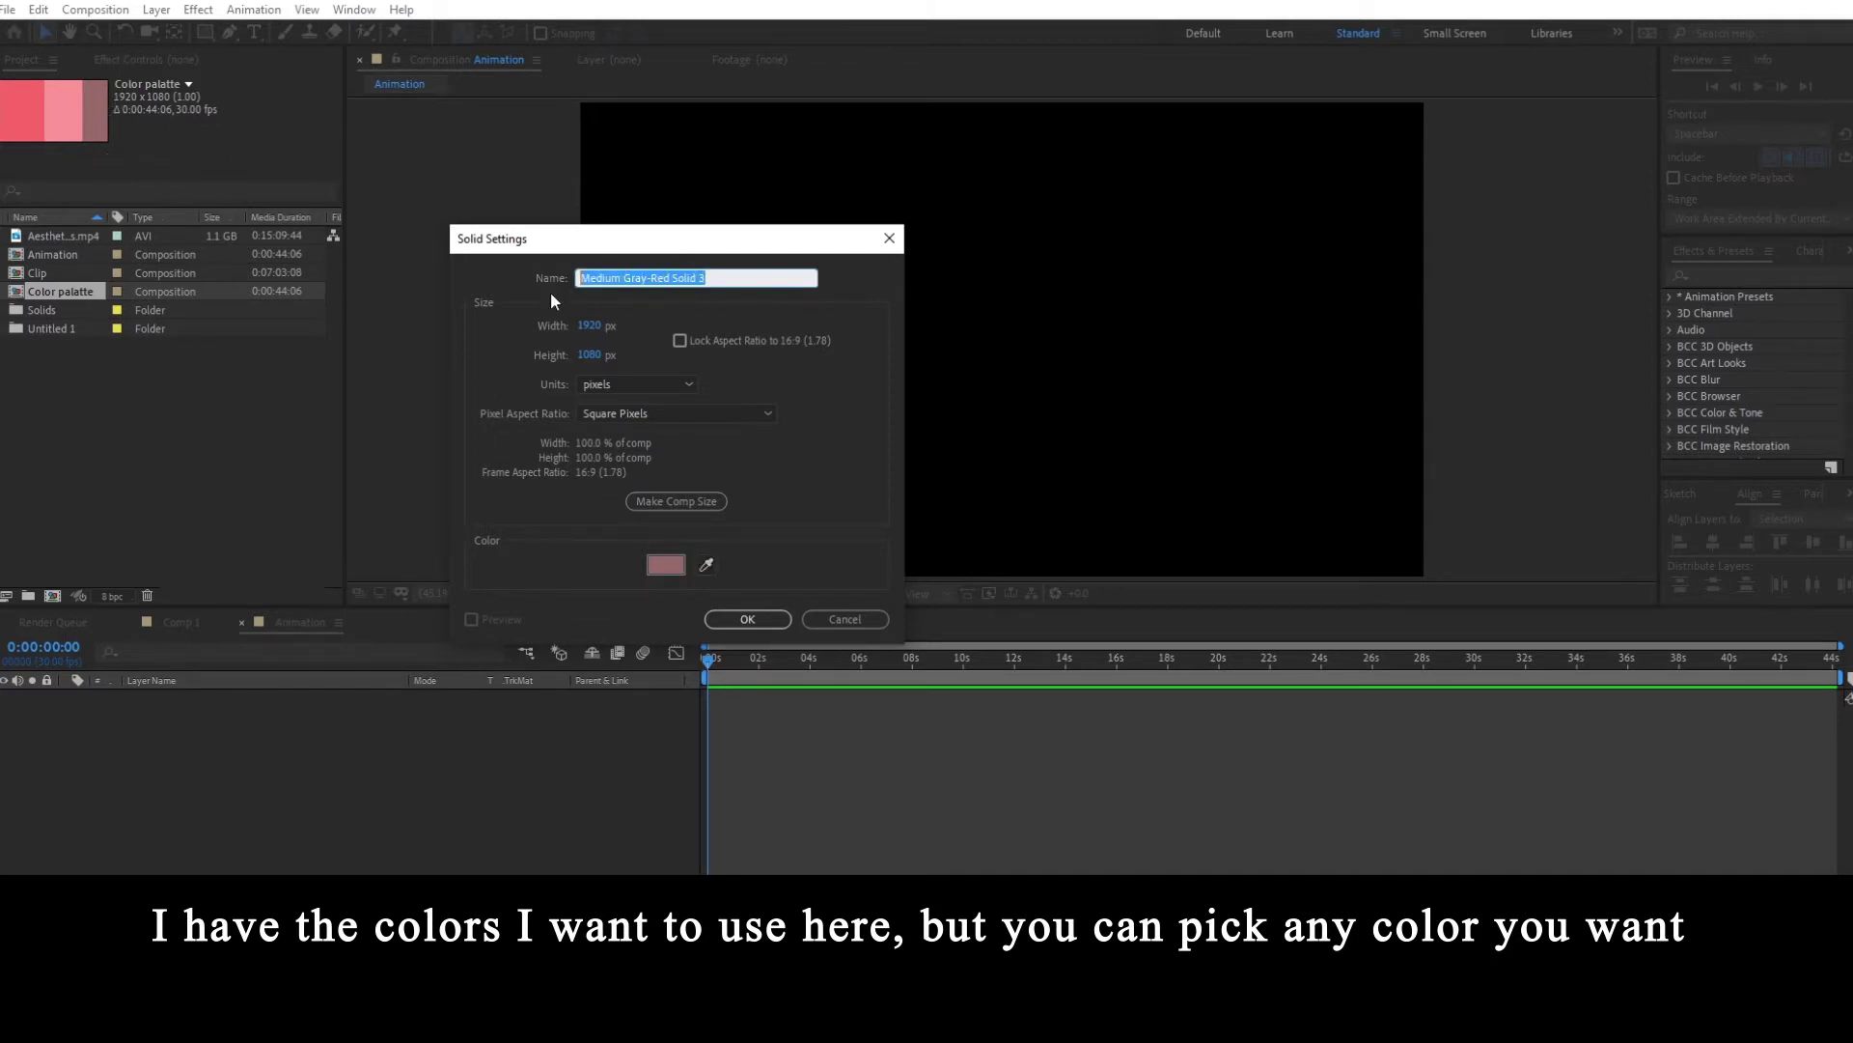
{"action": "type", "text": "Background"}
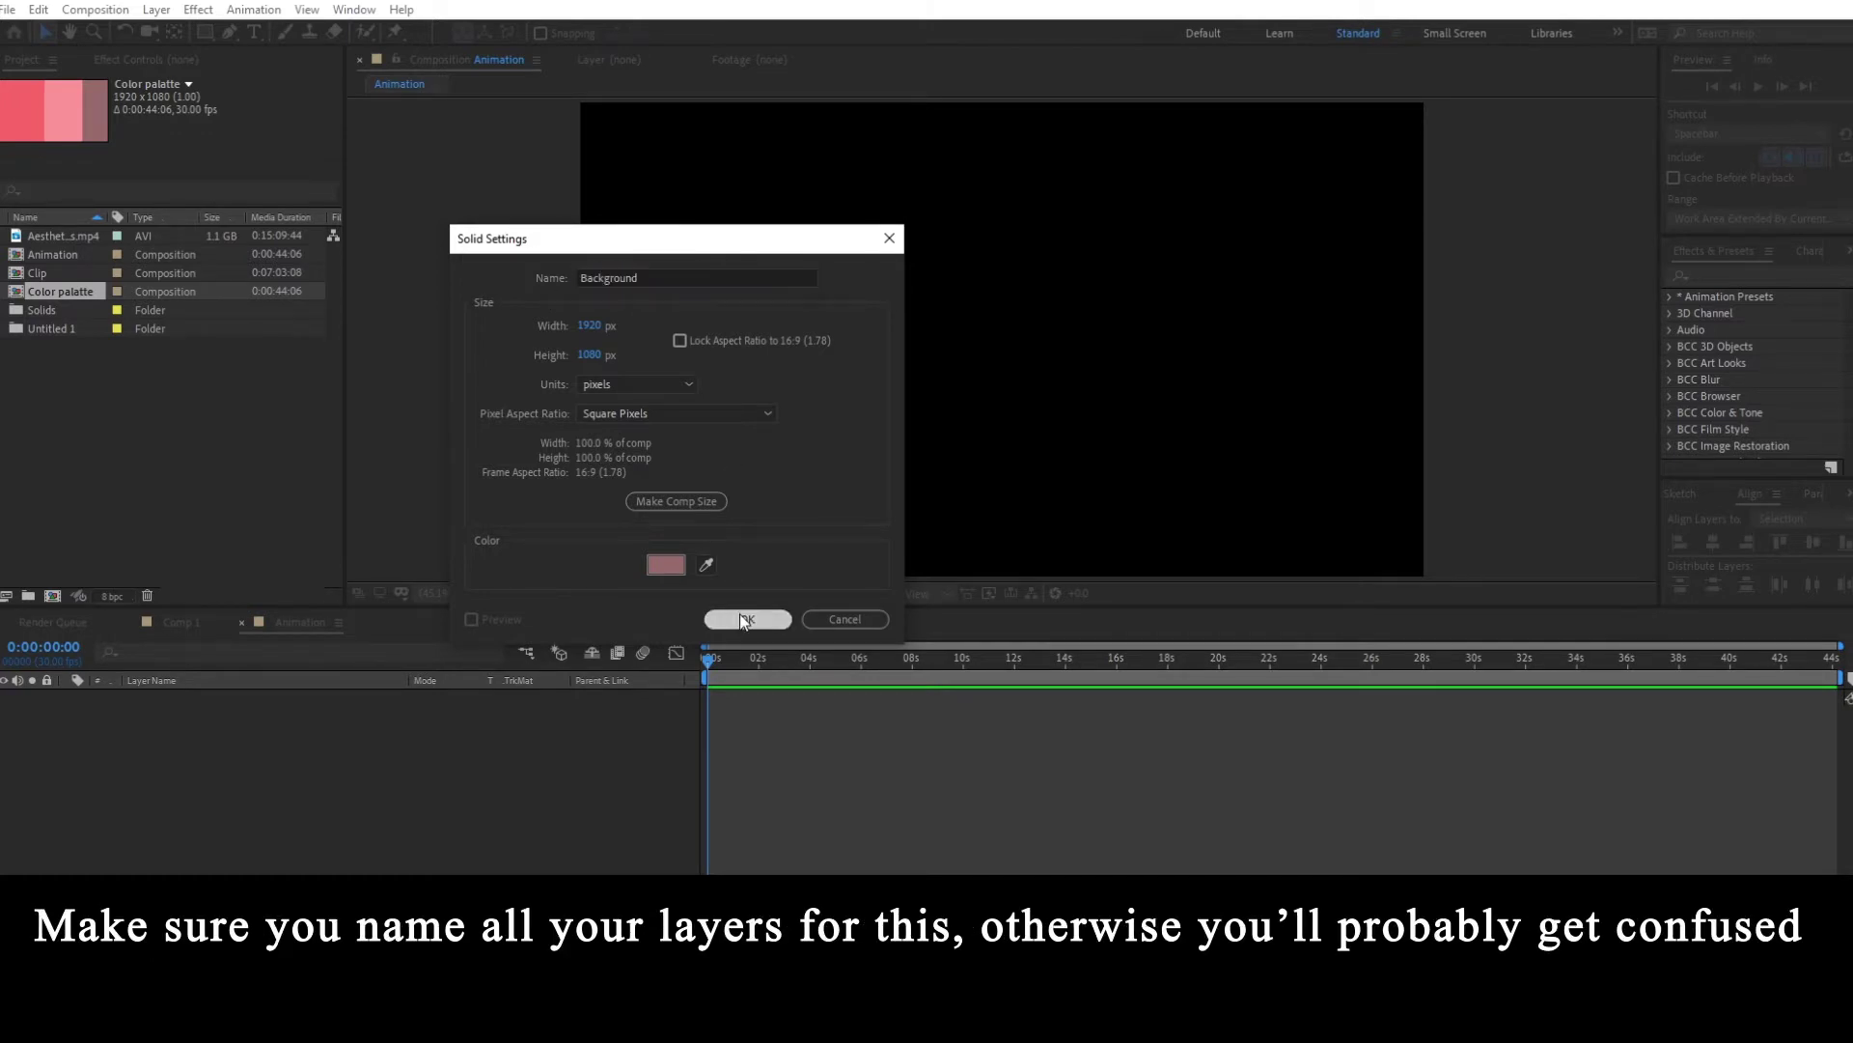
{"action": "left_click", "coordinate": [740, 618]}
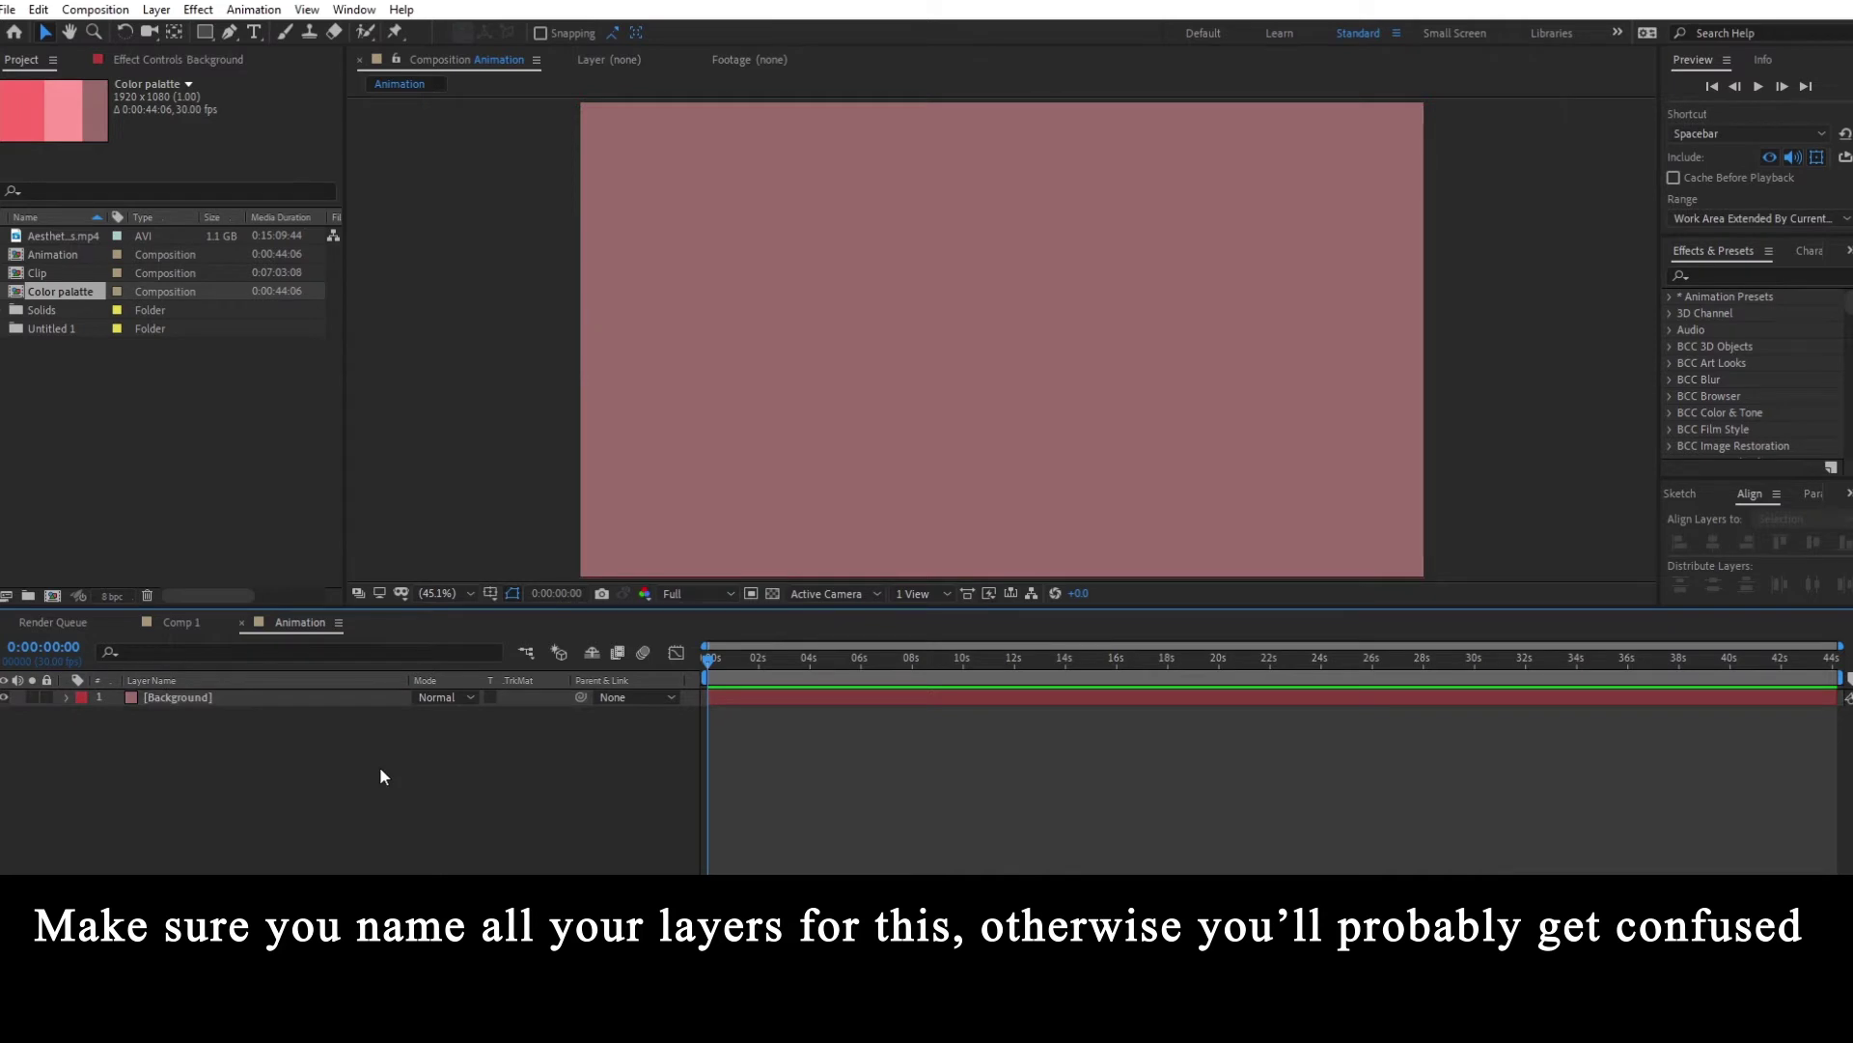
- Create a solid layer named Inside, sampling its colour from the bright red swatch of the Color palette thumbnail
{"action": "right_click", "coordinate": [315, 720]}
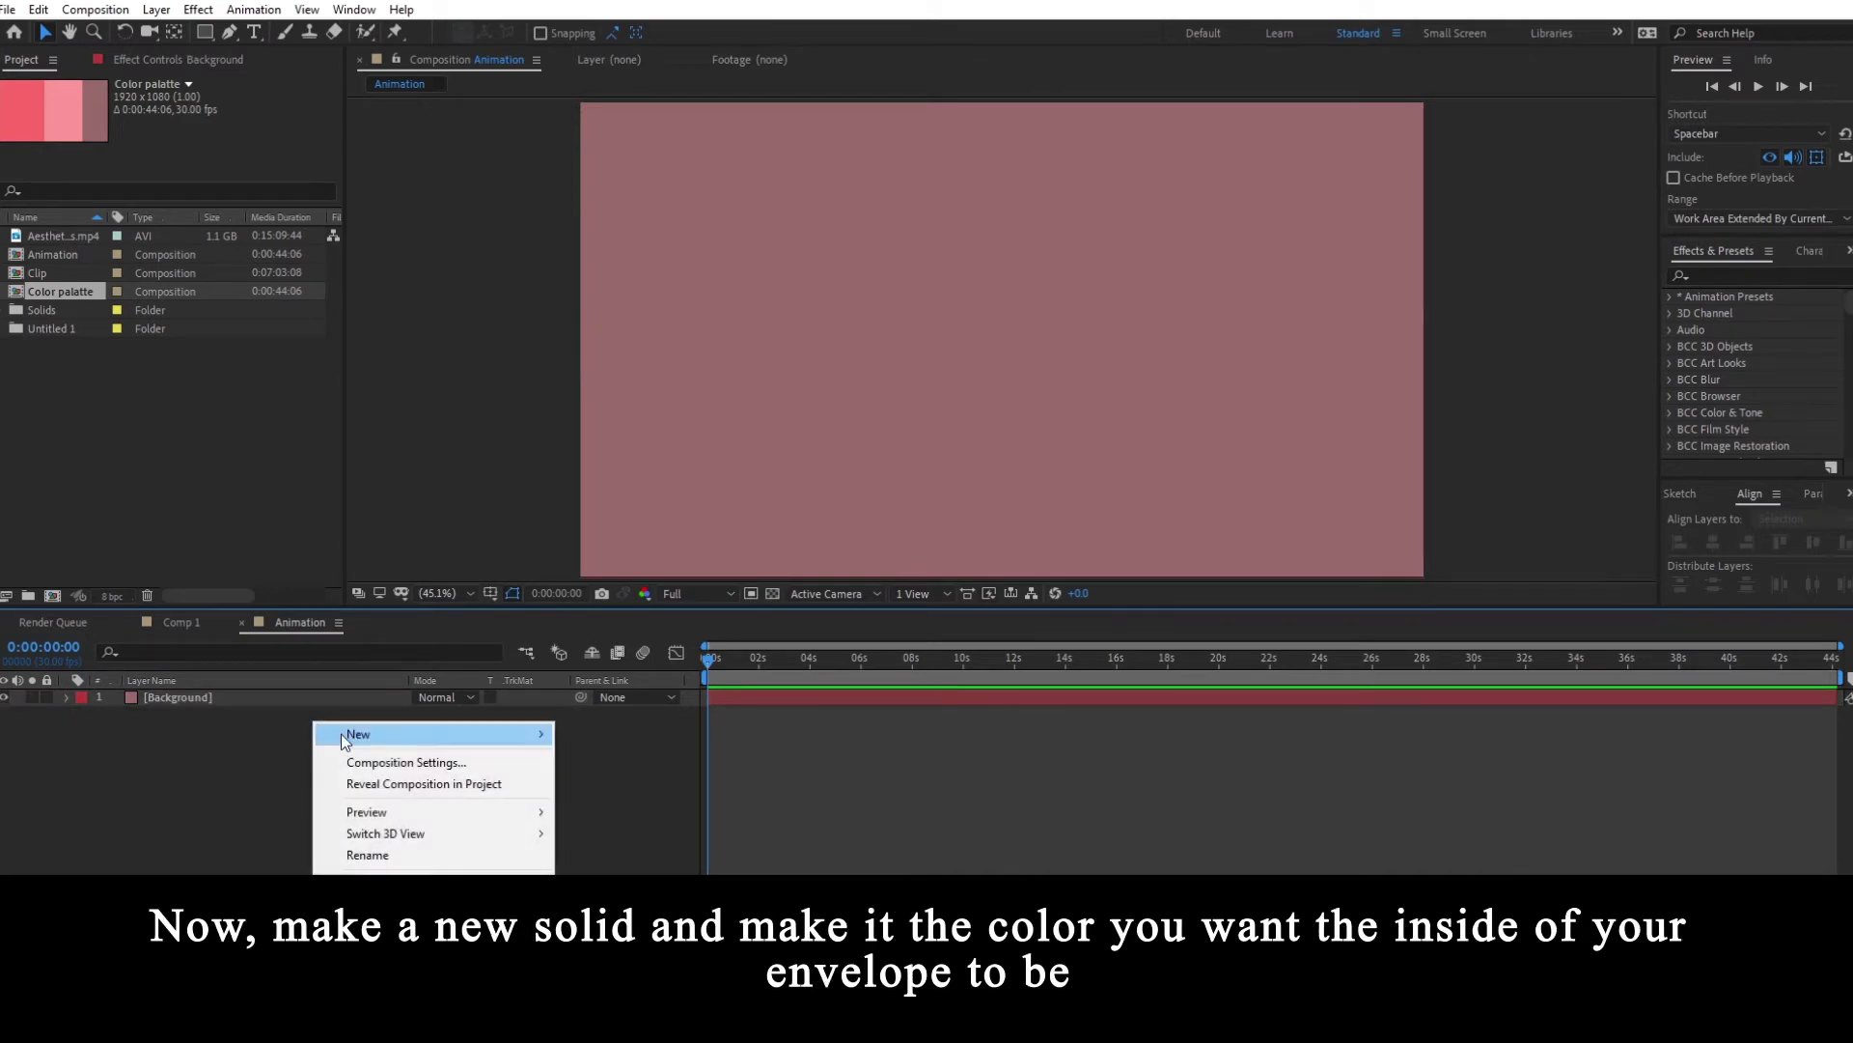
{"action": "mouse_move", "coordinate": [349, 739]}
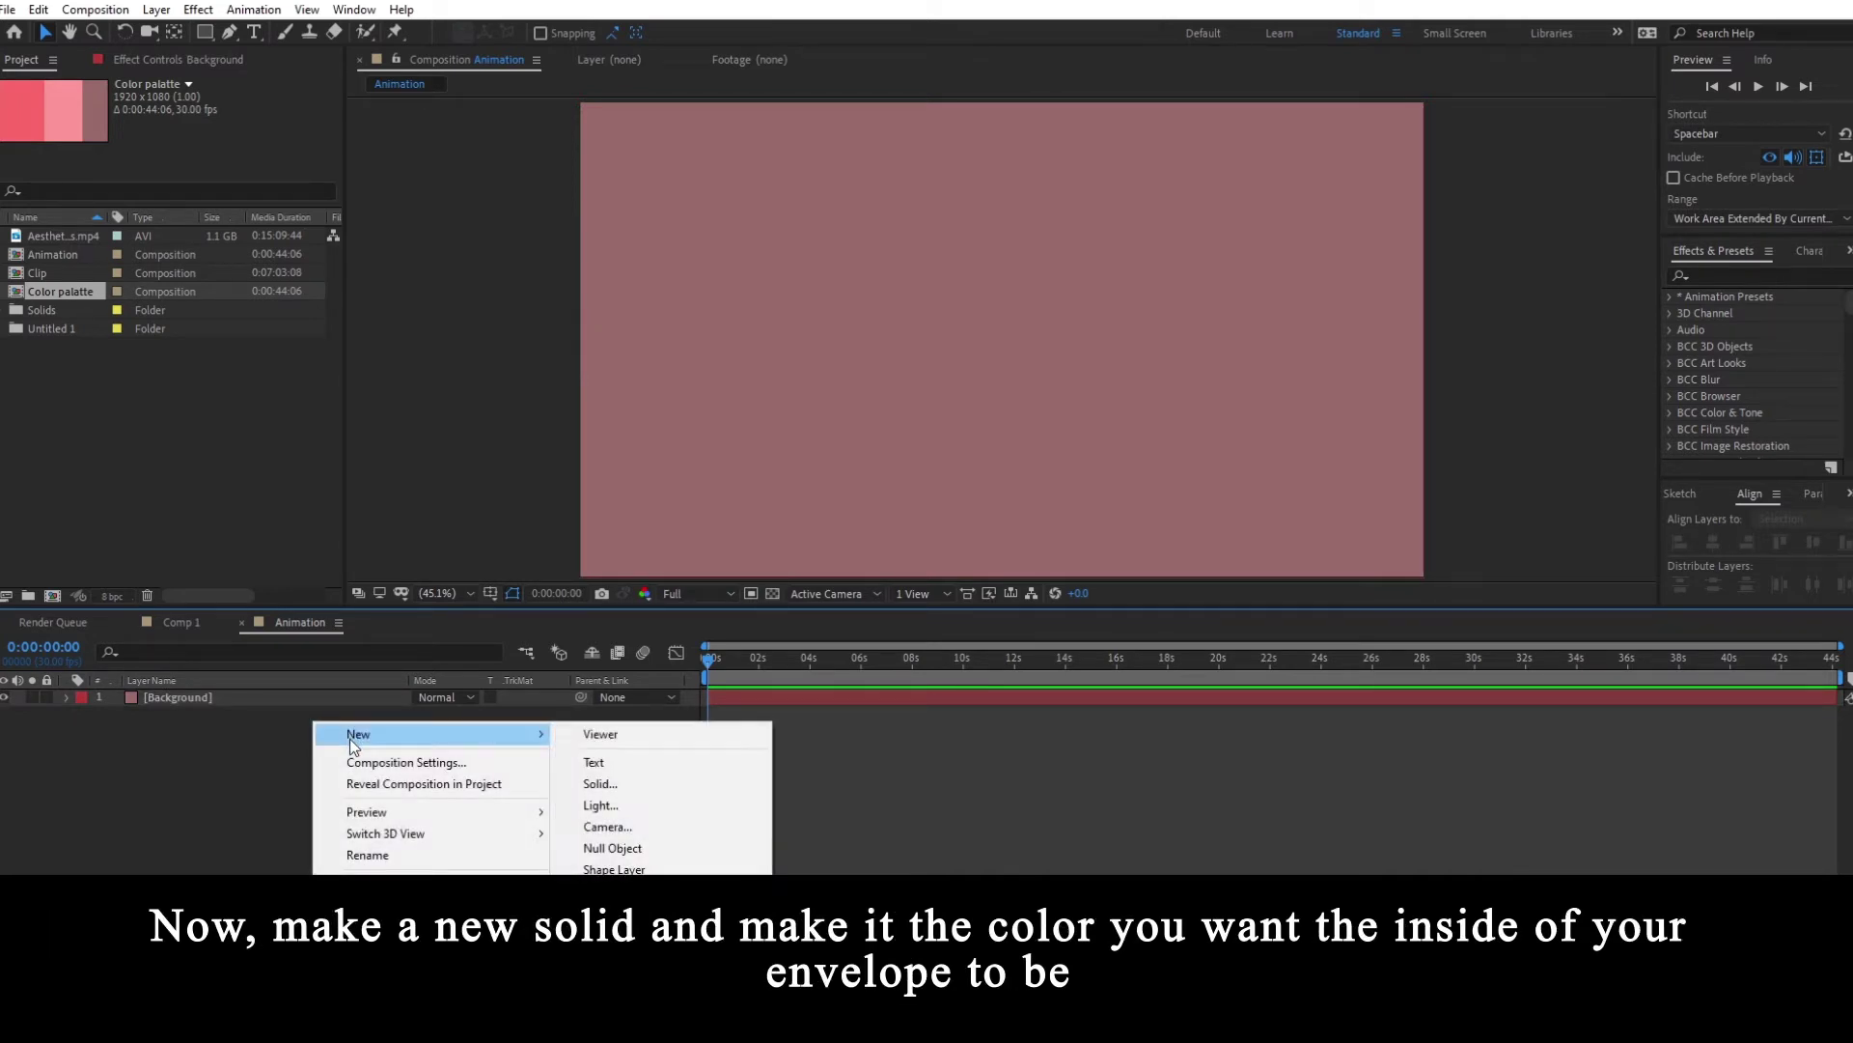
{"action": "left_click", "coordinate": [629, 784]}
{"action": "left_click", "coordinate": [707, 565]}
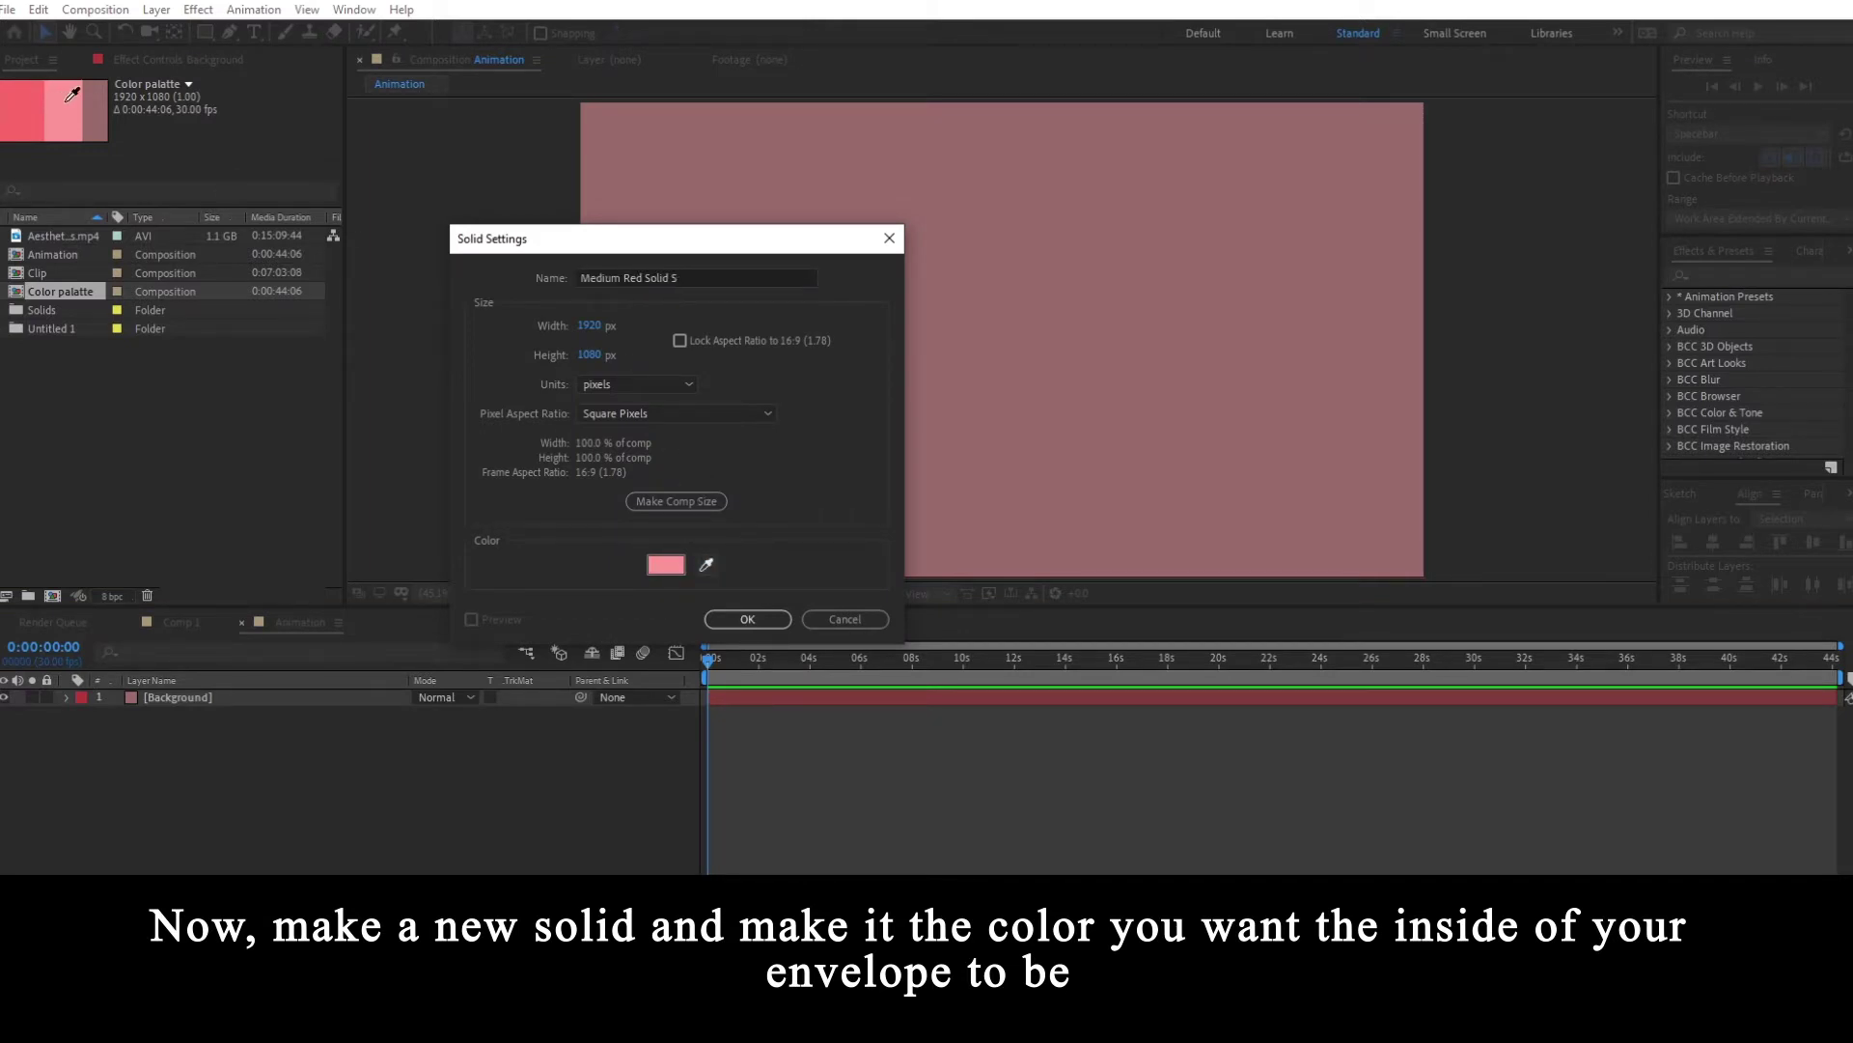
{"action": "left_click", "coordinate": [23, 124]}
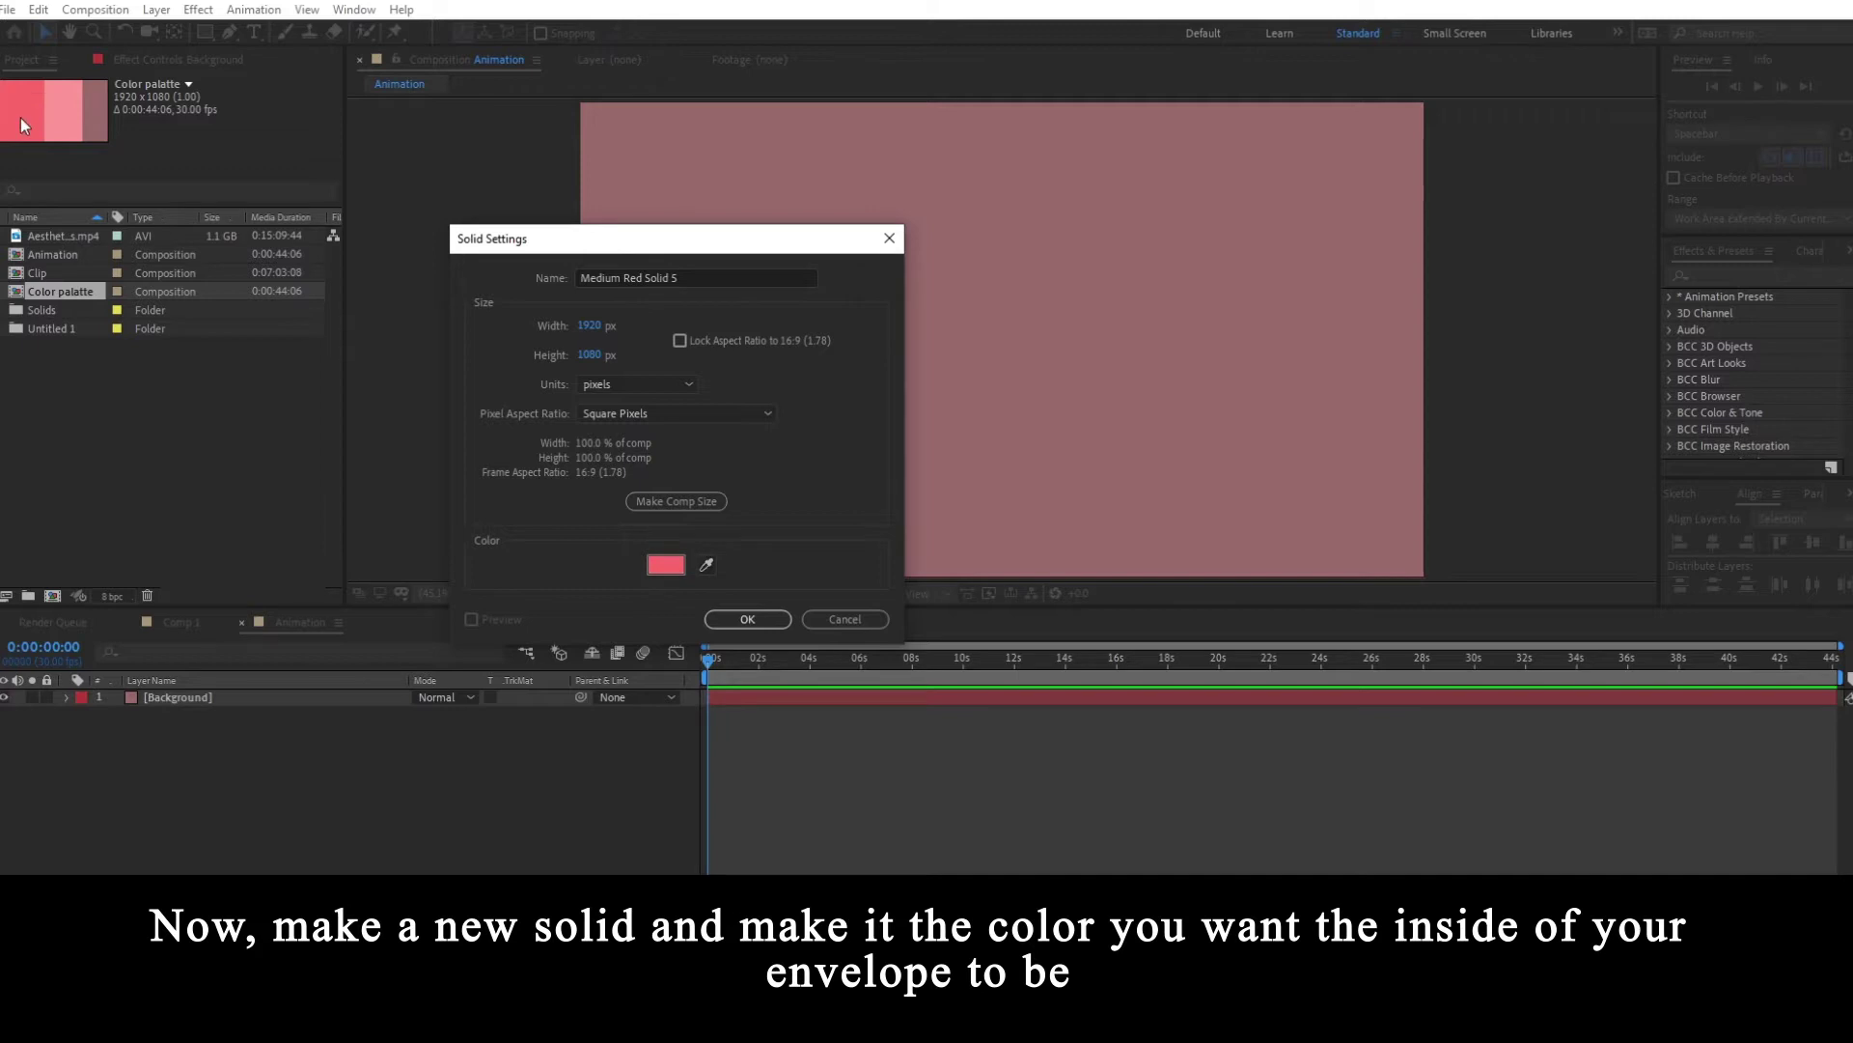
{"action": "left_click", "coordinate": [695, 276]}
{"action": "type", "text": "Inside"}
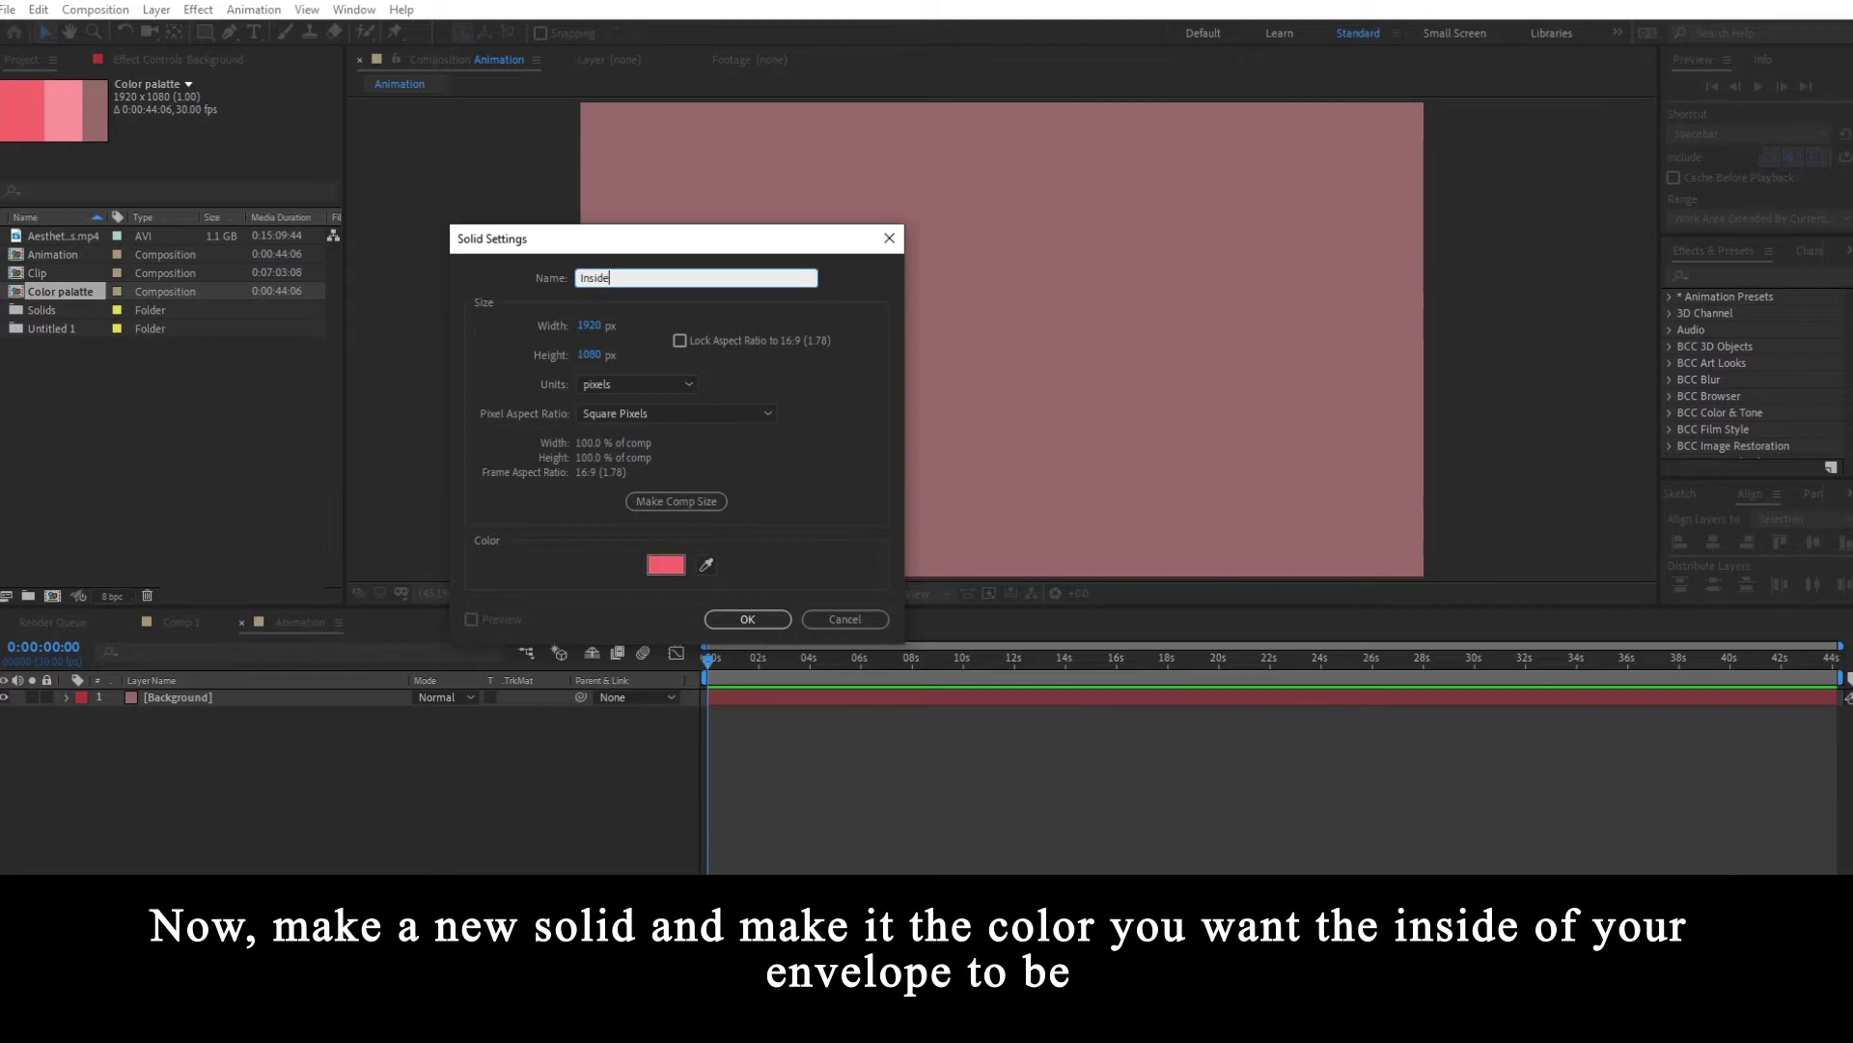
{"action": "key", "text": "Return"}
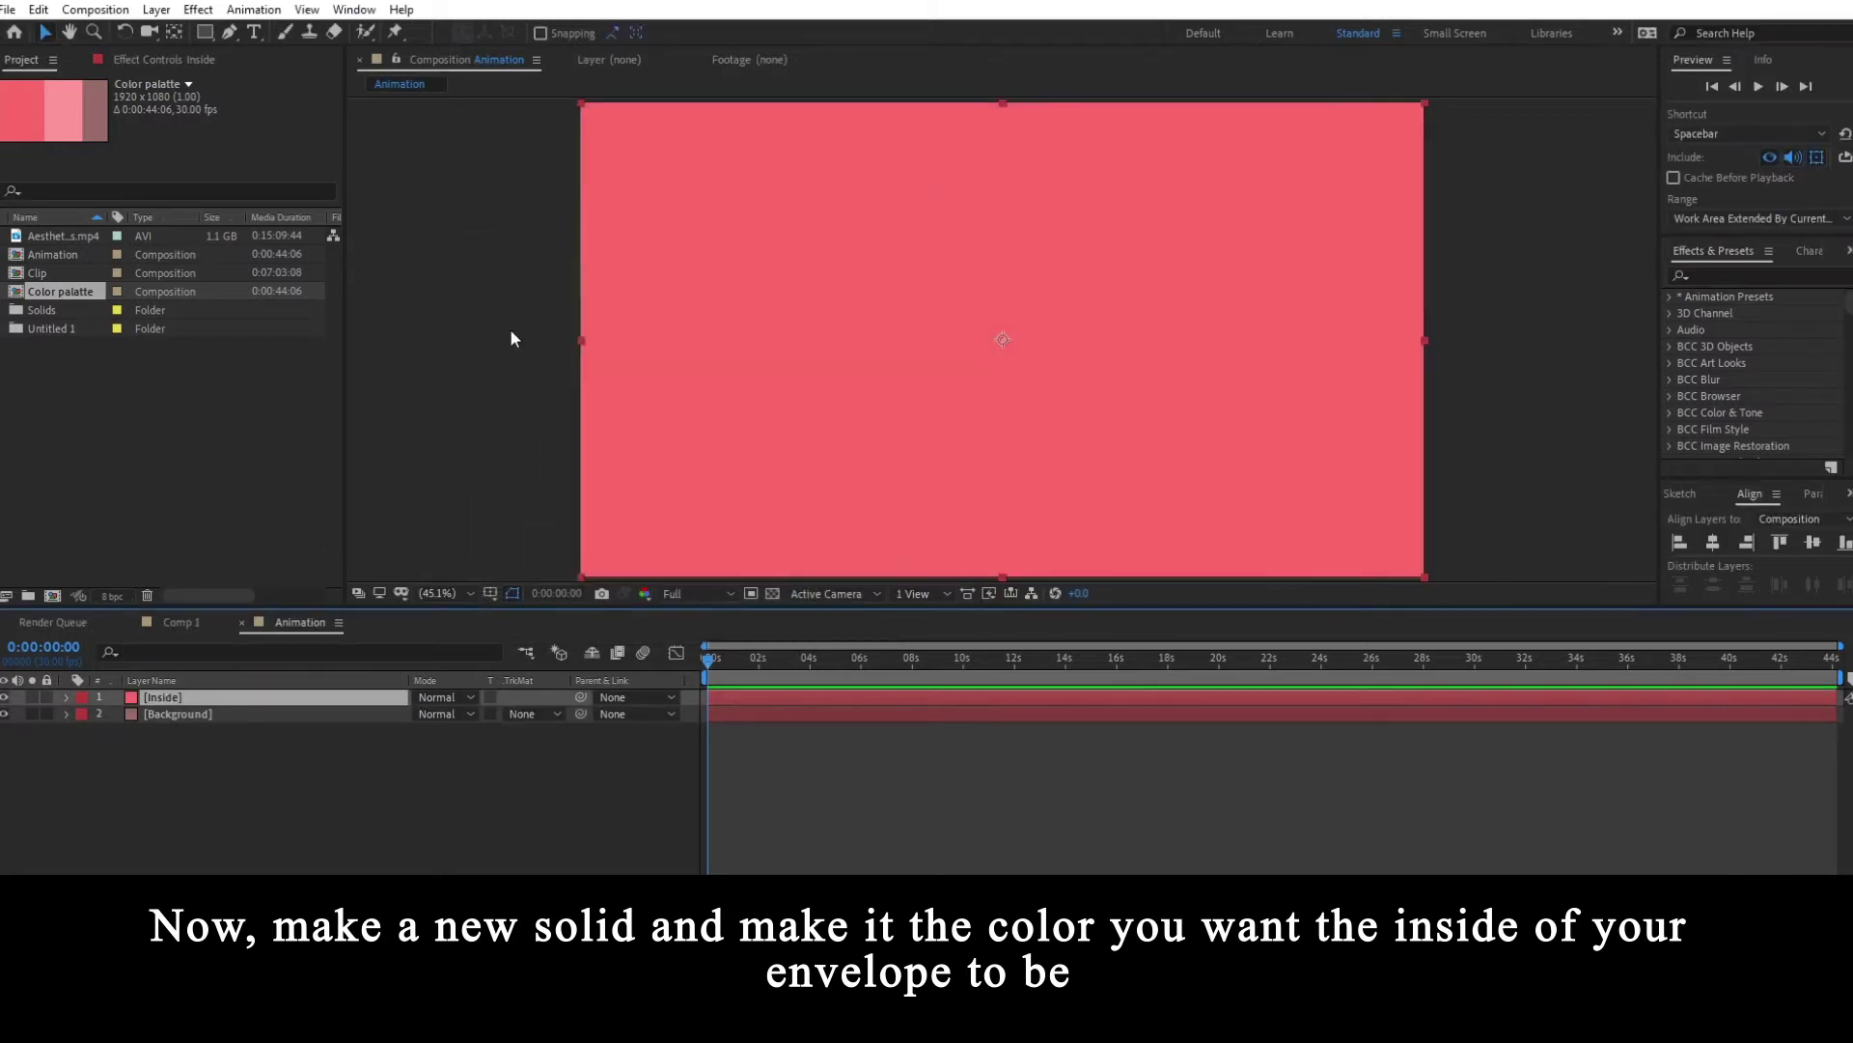
- Draw a rectangular mask on the Inside layer near the middle of the composition to form the envelope body
{"action": "left_click", "coordinate": [402, 744]}
{"action": "left_click", "coordinate": [363, 699]}
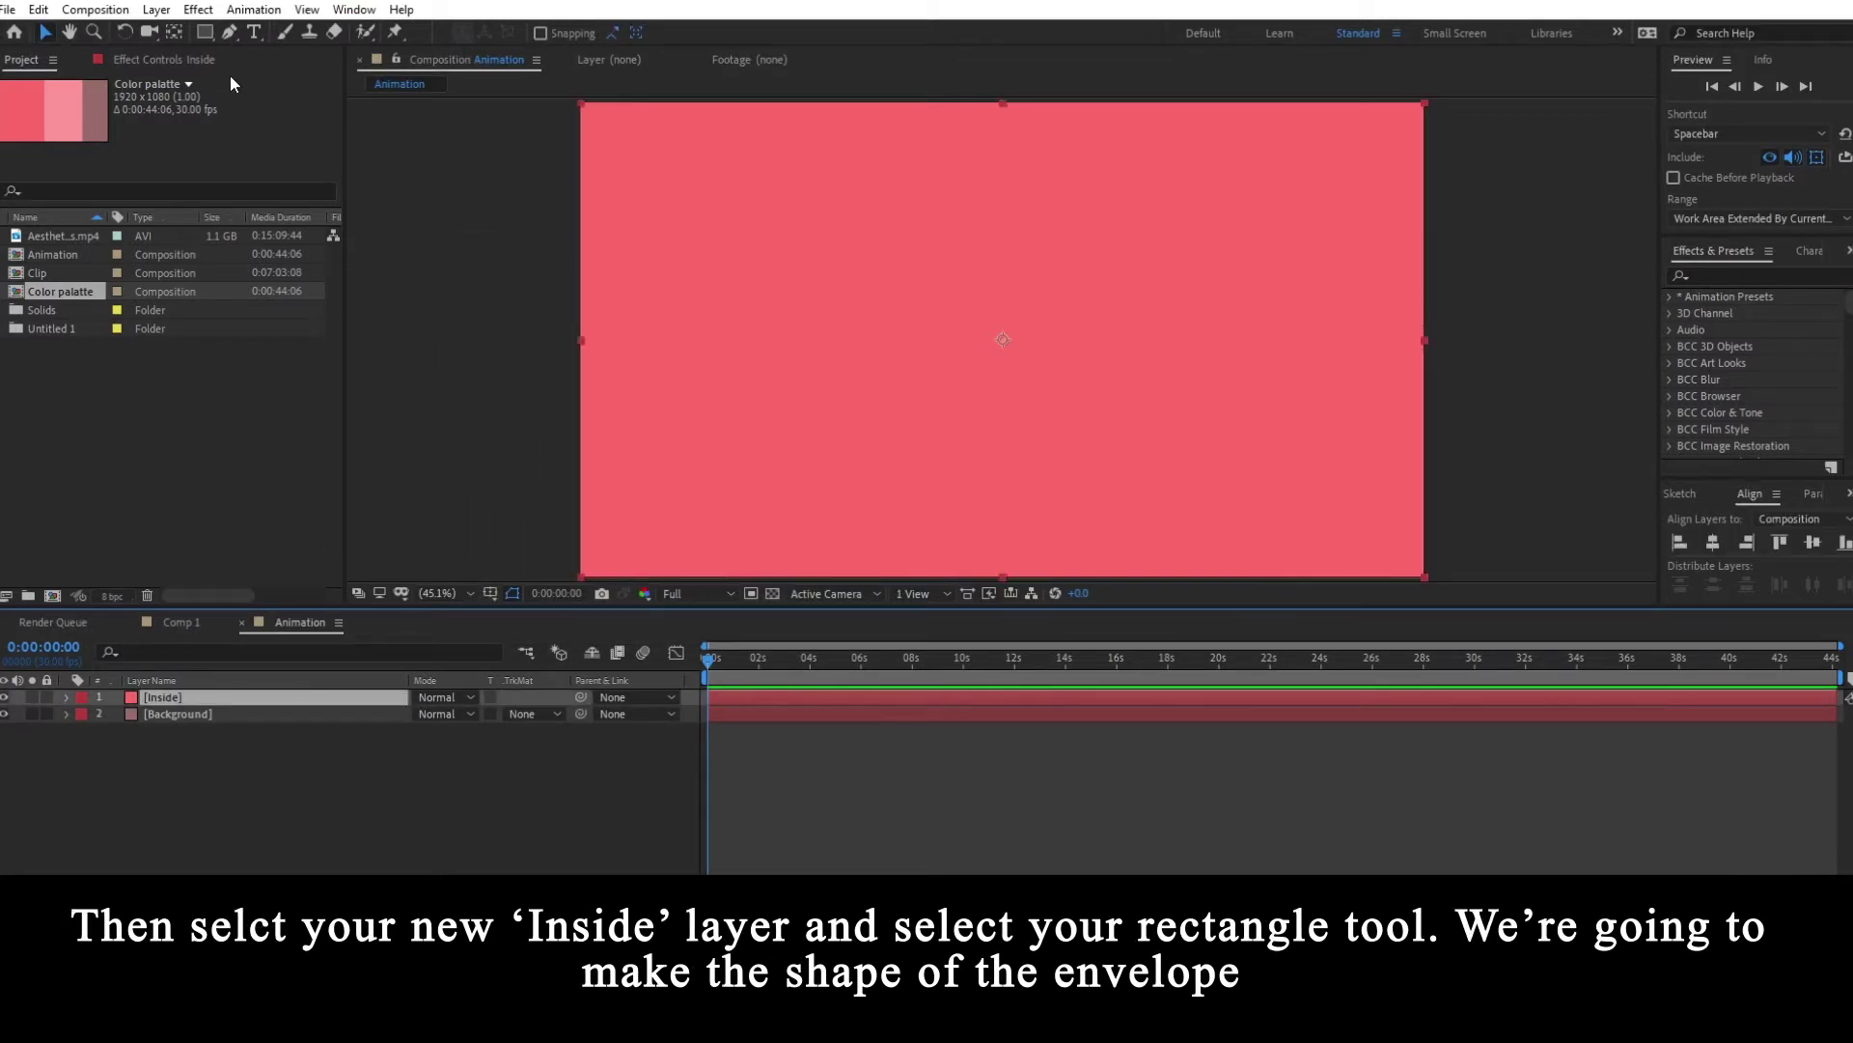
{"action": "left_click", "coordinate": [204, 32]}
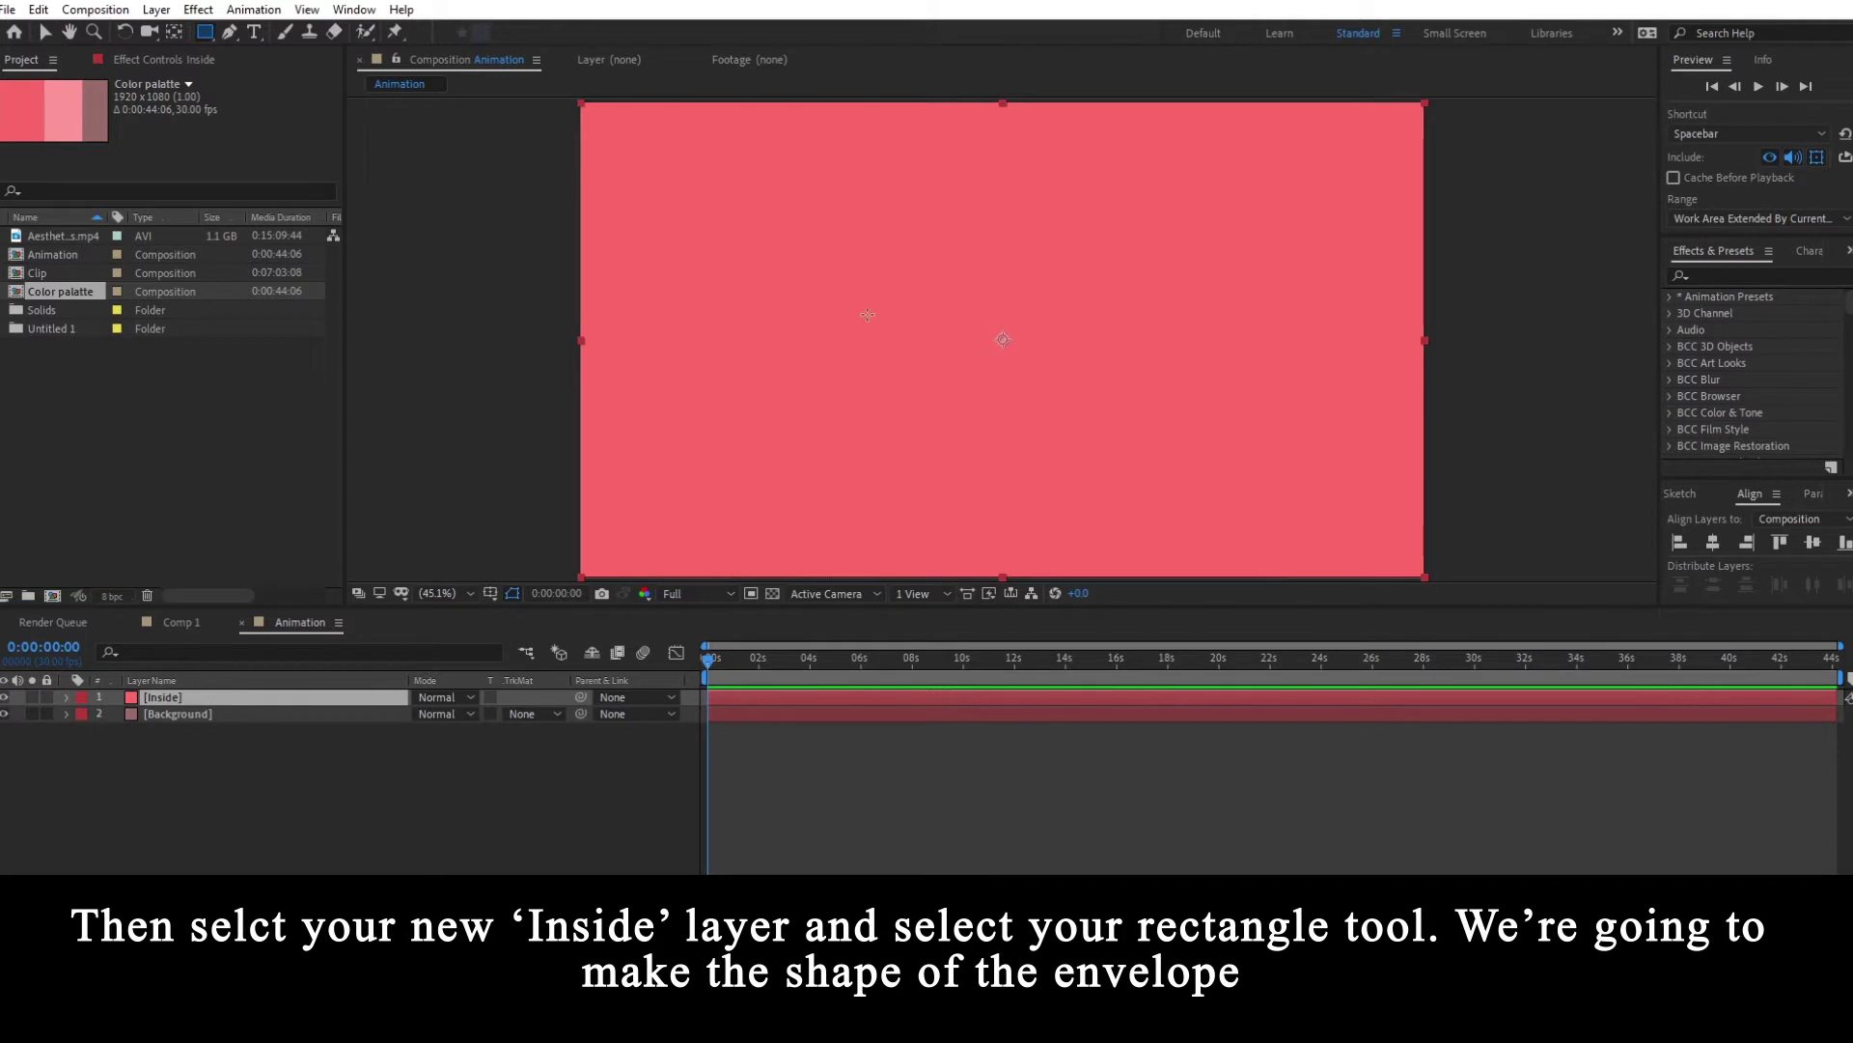
{"action": "mouse_move", "coordinate": [853, 286]}
{"action": "left_mouse_down"}
{"action": "mouse_move", "coordinate": [981, 343]}
{"action": "mouse_move", "coordinate": [1125, 445]}
{"action": "mouse_move", "coordinate": [1108, 458]}
{"action": "left_mouse_up"}
{"action": "left_click", "coordinate": [820, 834]}
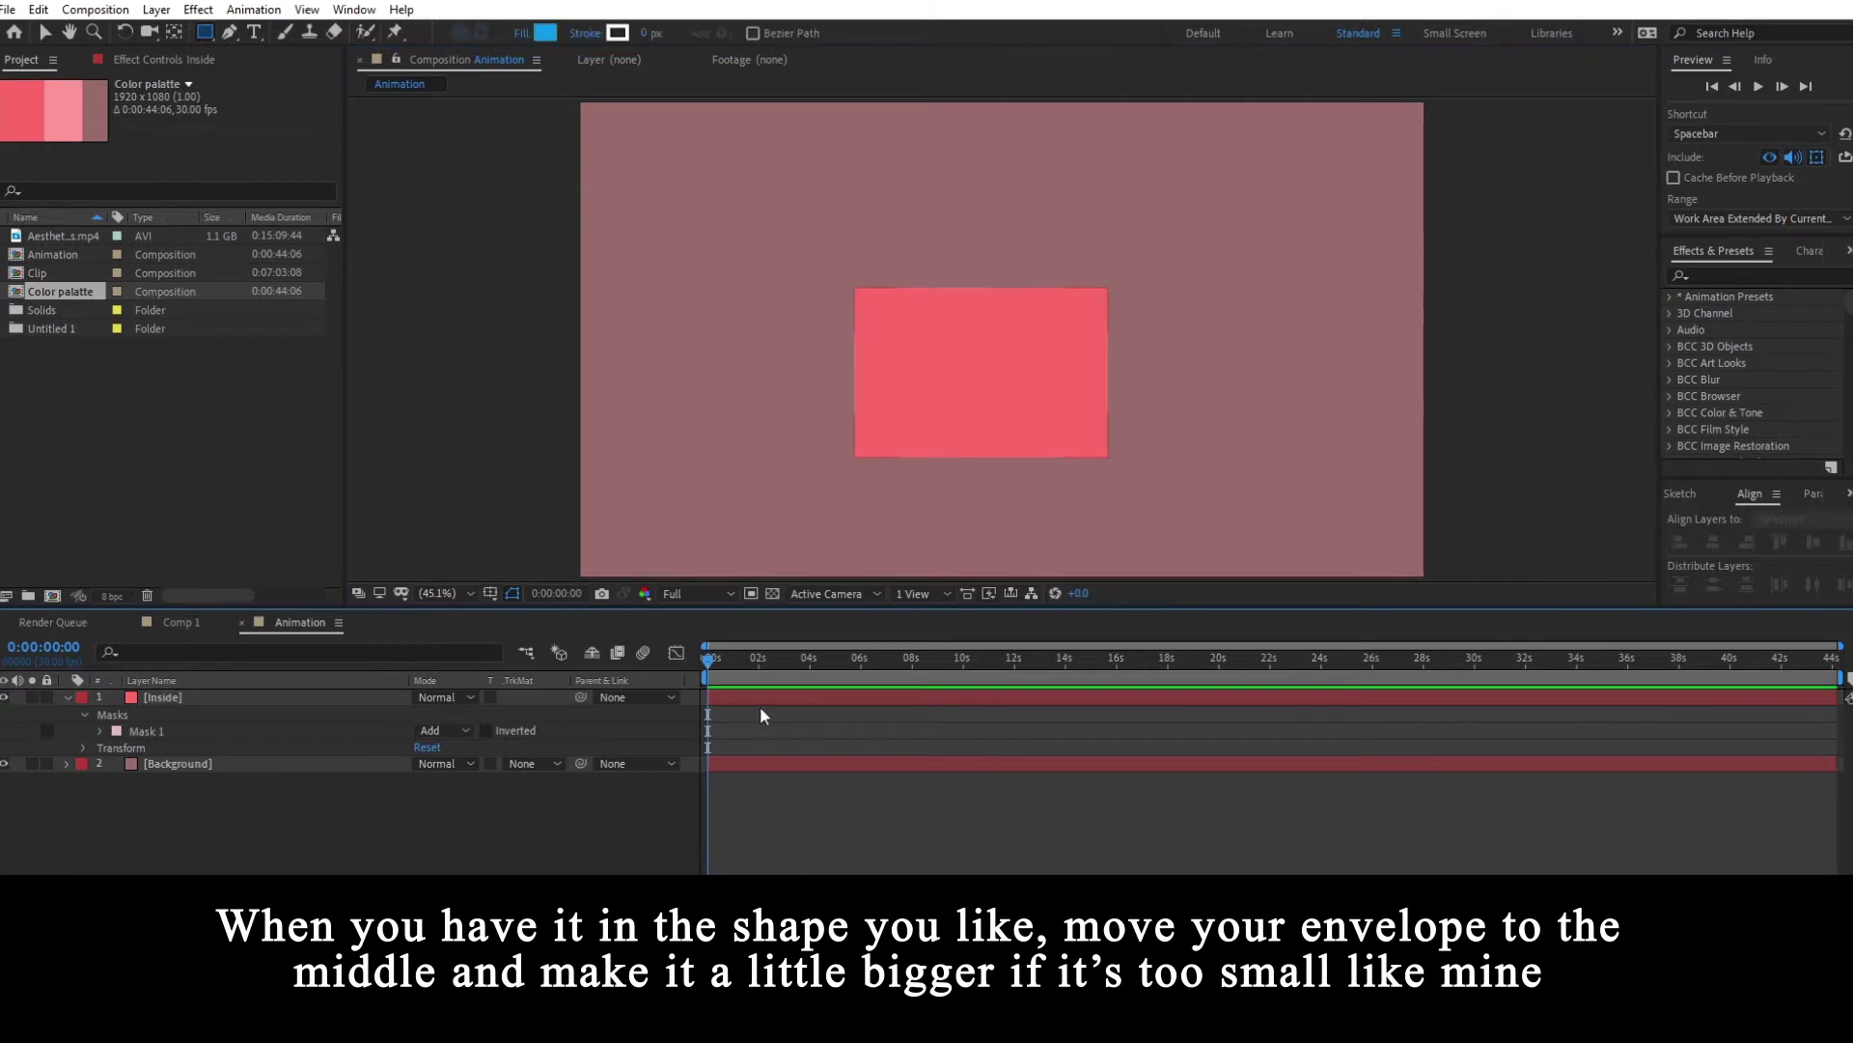
- Centre the Inside layer's anchor point on its masked rectangle and align the layer horizontally and vertically to the composition's centre
{"action": "left_click", "coordinate": [756, 697]}
{"action": "left_click", "coordinate": [174, 32]}
{"action": "key", "text": "ctrl+alt+Home"}
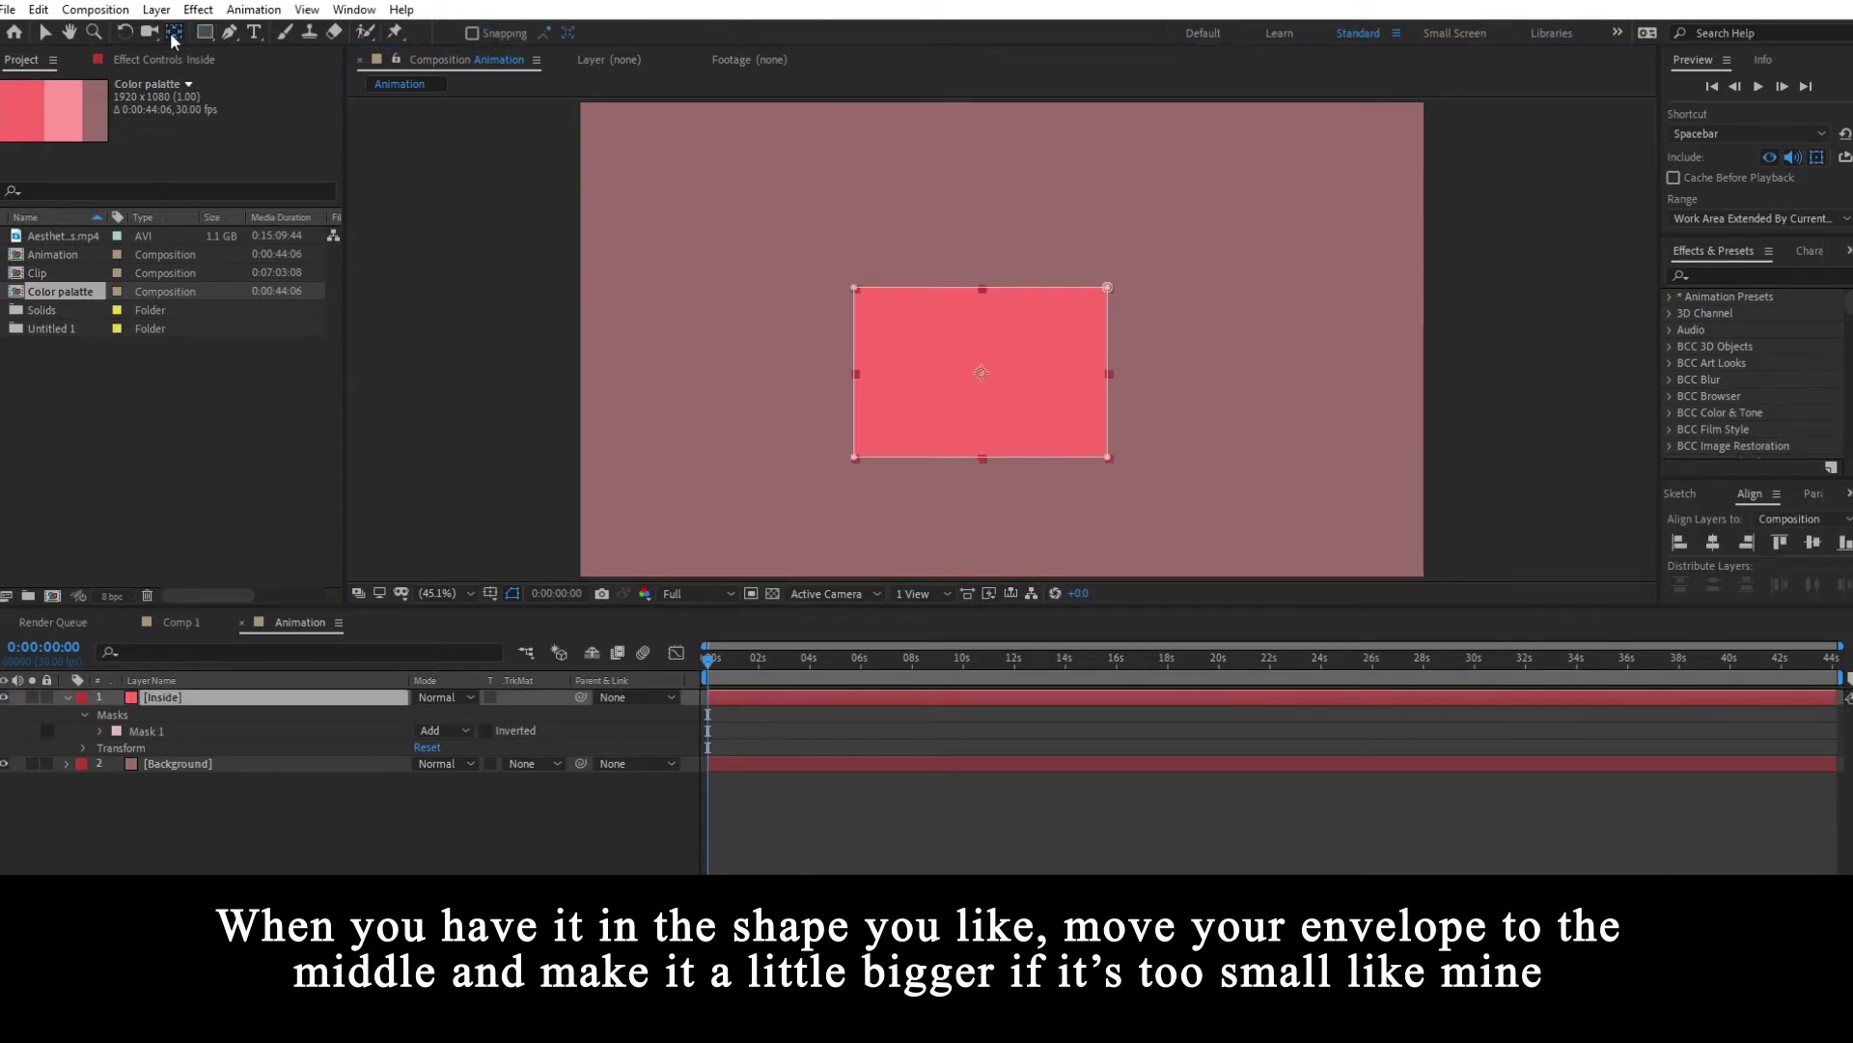
{"action": "left_click", "coordinate": [1712, 542]}
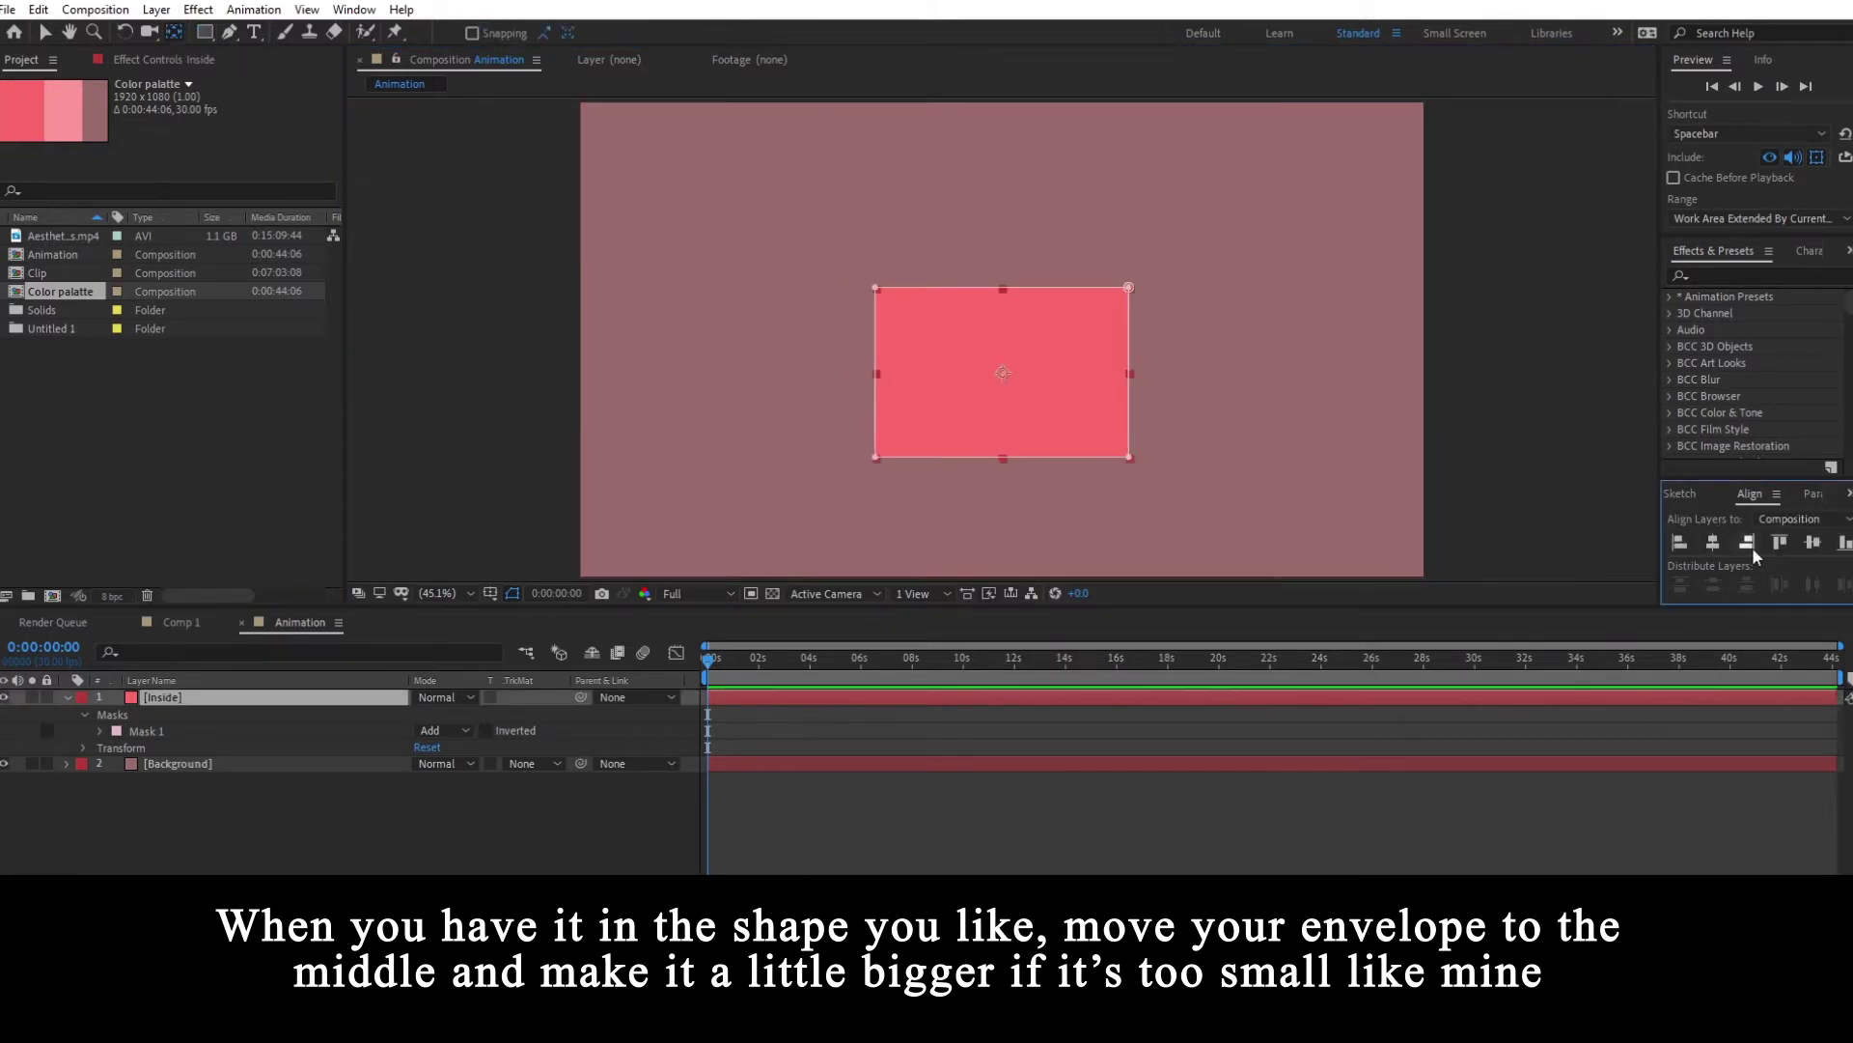
{"action": "left_click", "coordinate": [1812, 542]}
- Scale the Inside layer up to 172%
{"action": "key", "text": "s"}
{"action": "left_click_drag", "start_coordinate": [479, 715], "coordinate": [551, 718]}
{"action": "left_click", "coordinate": [860, 779]}
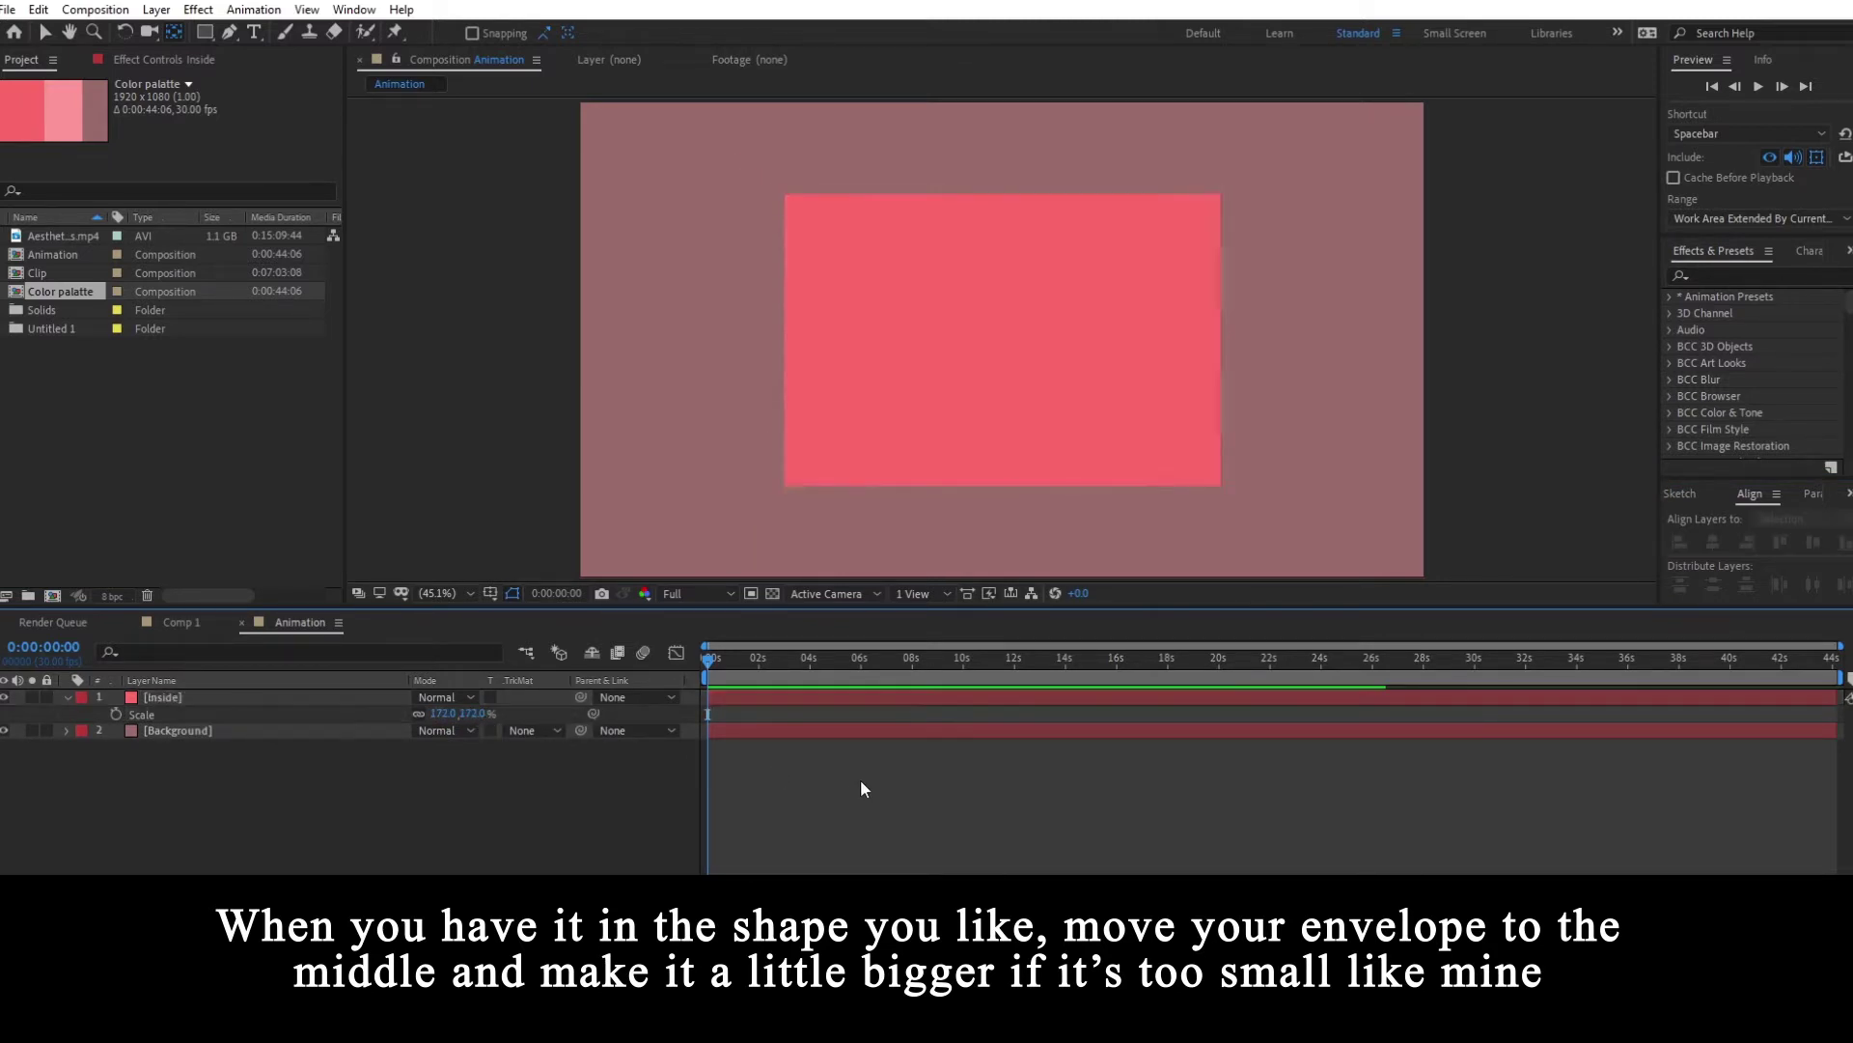
- Duplicate the Inside layer and rename the copy Outside 1
{"action": "left_click", "coordinate": [735, 696]}
{"action": "key", "text": "v"}
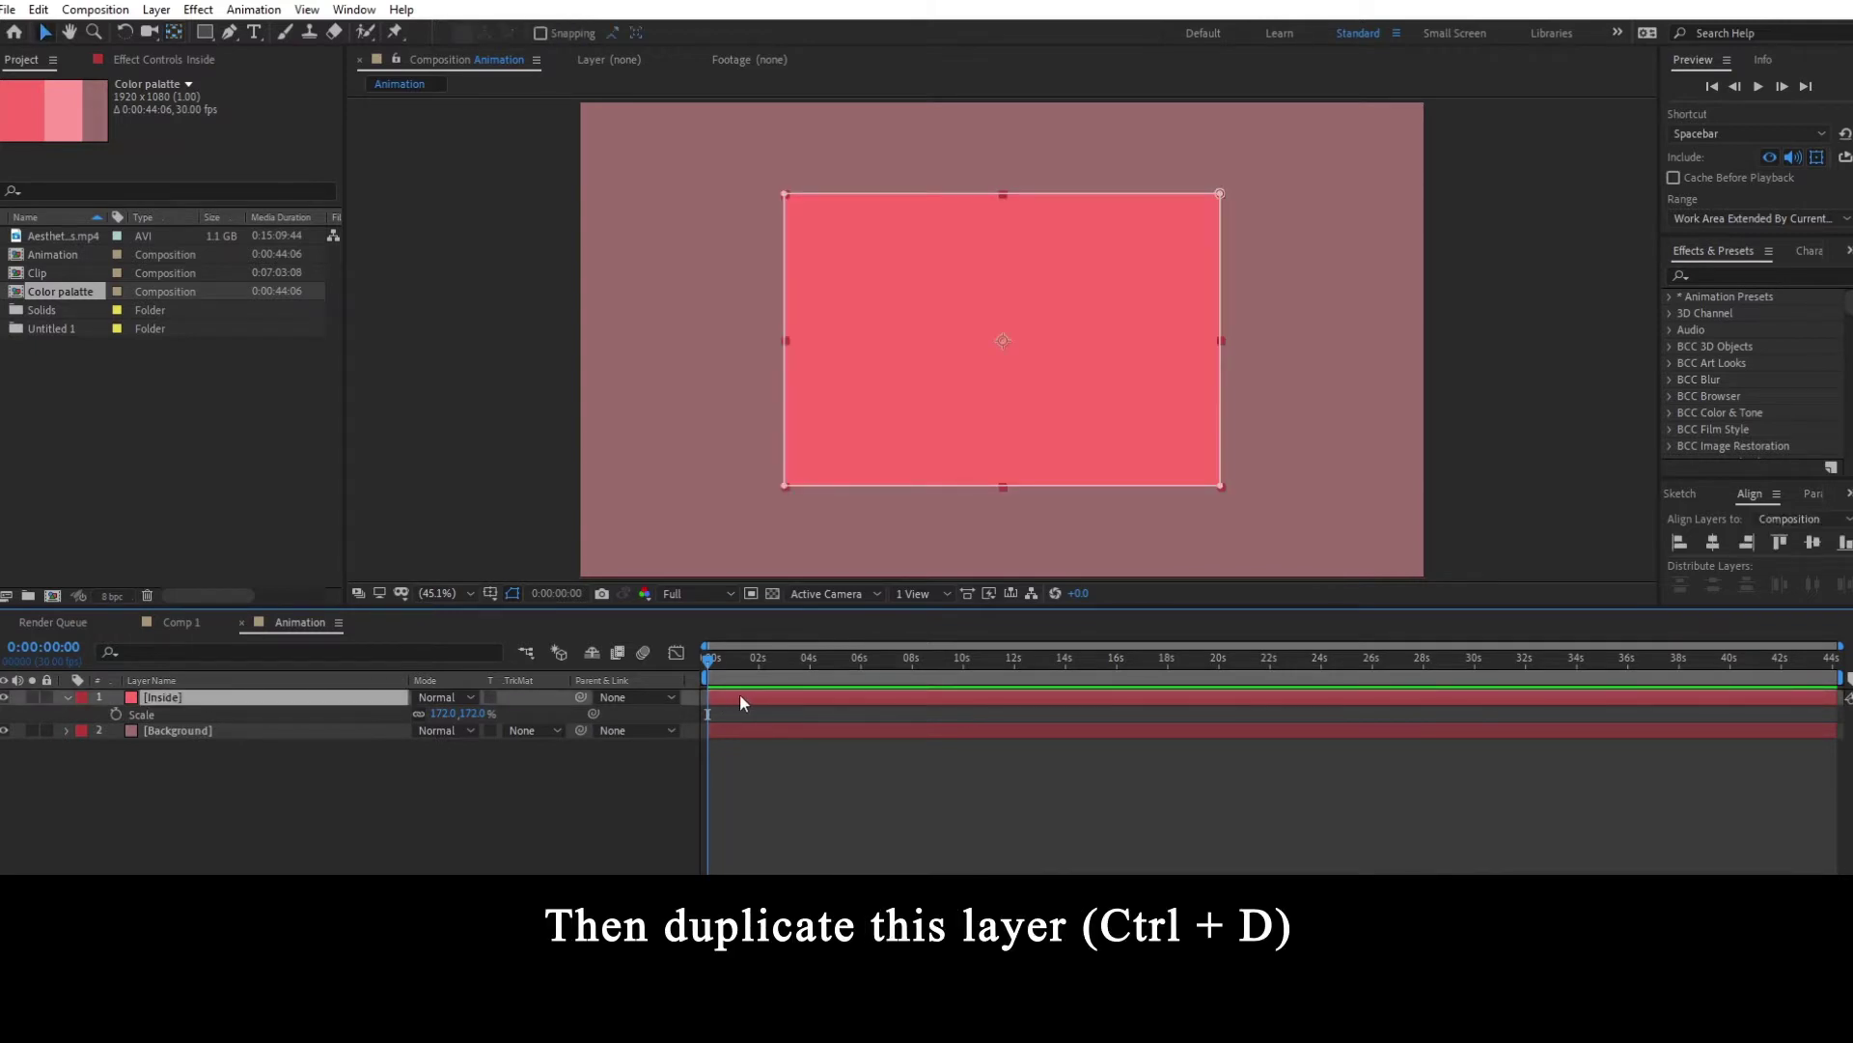
{"action": "key", "text": "ctrl+d"}
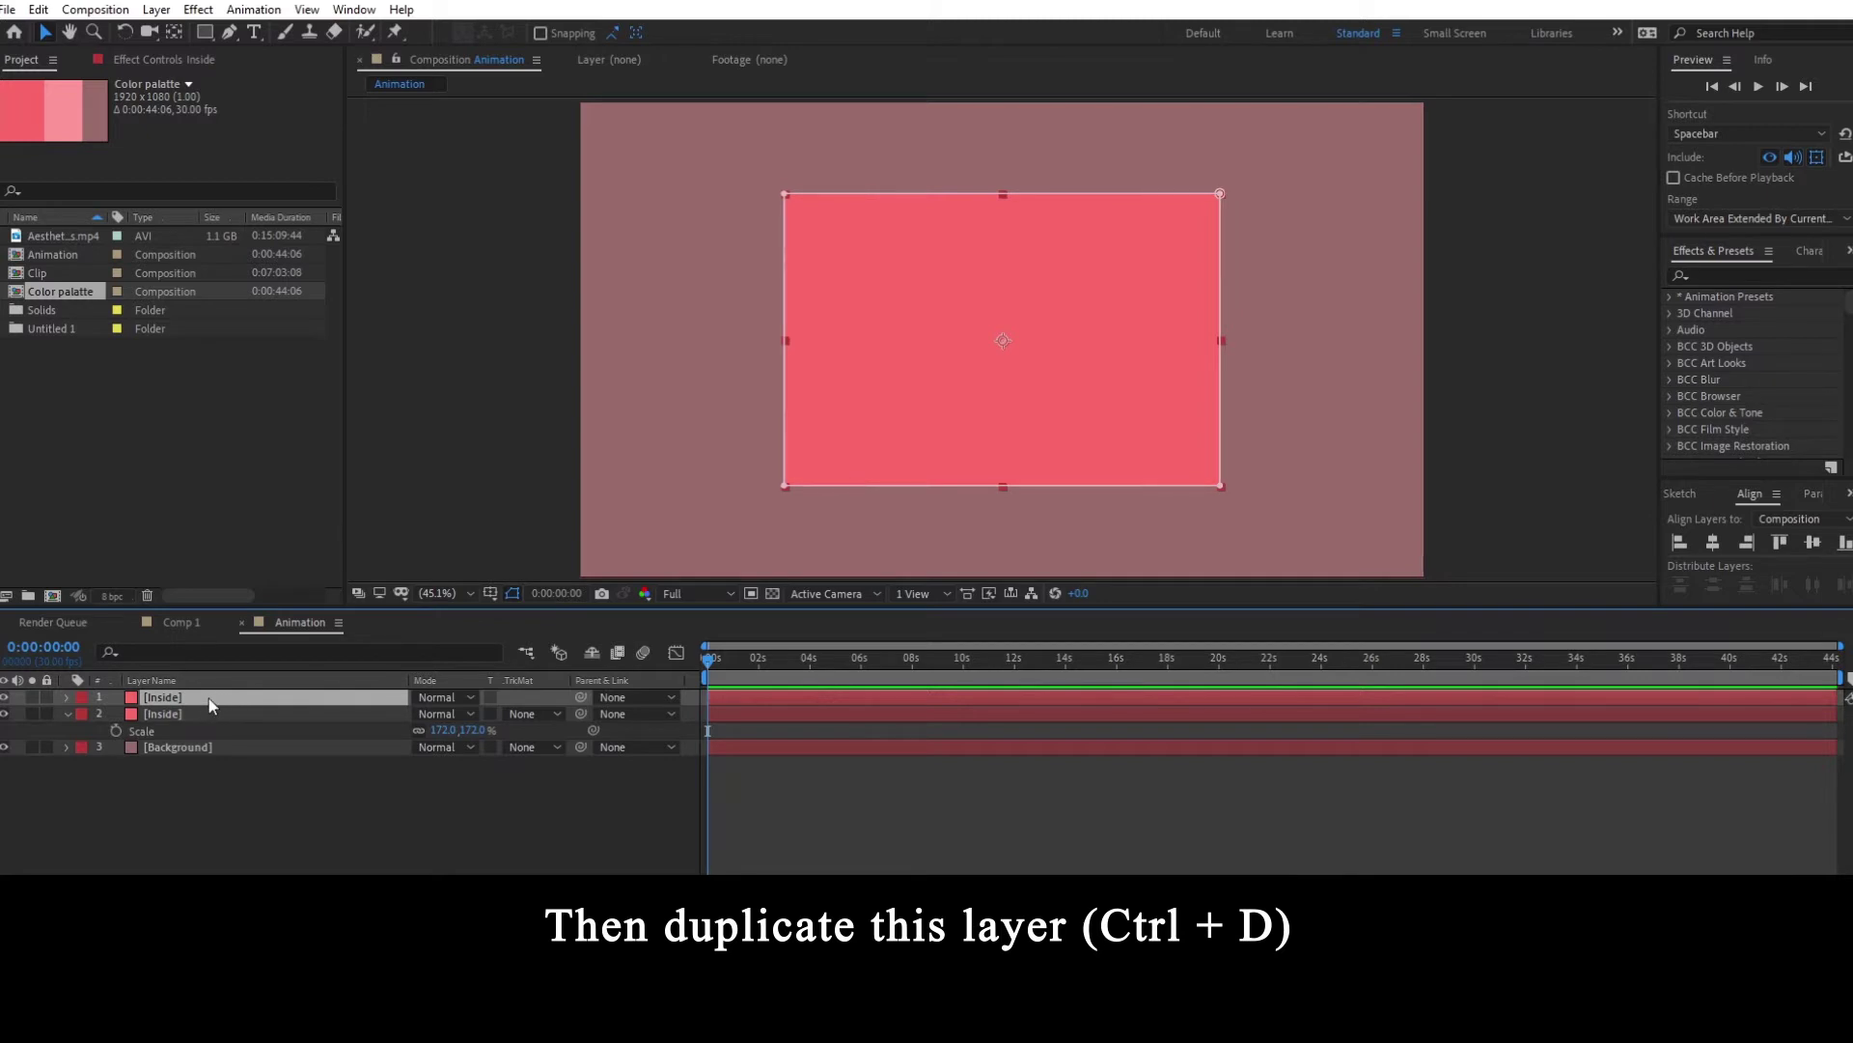
{"action": "key", "text": "Return"}
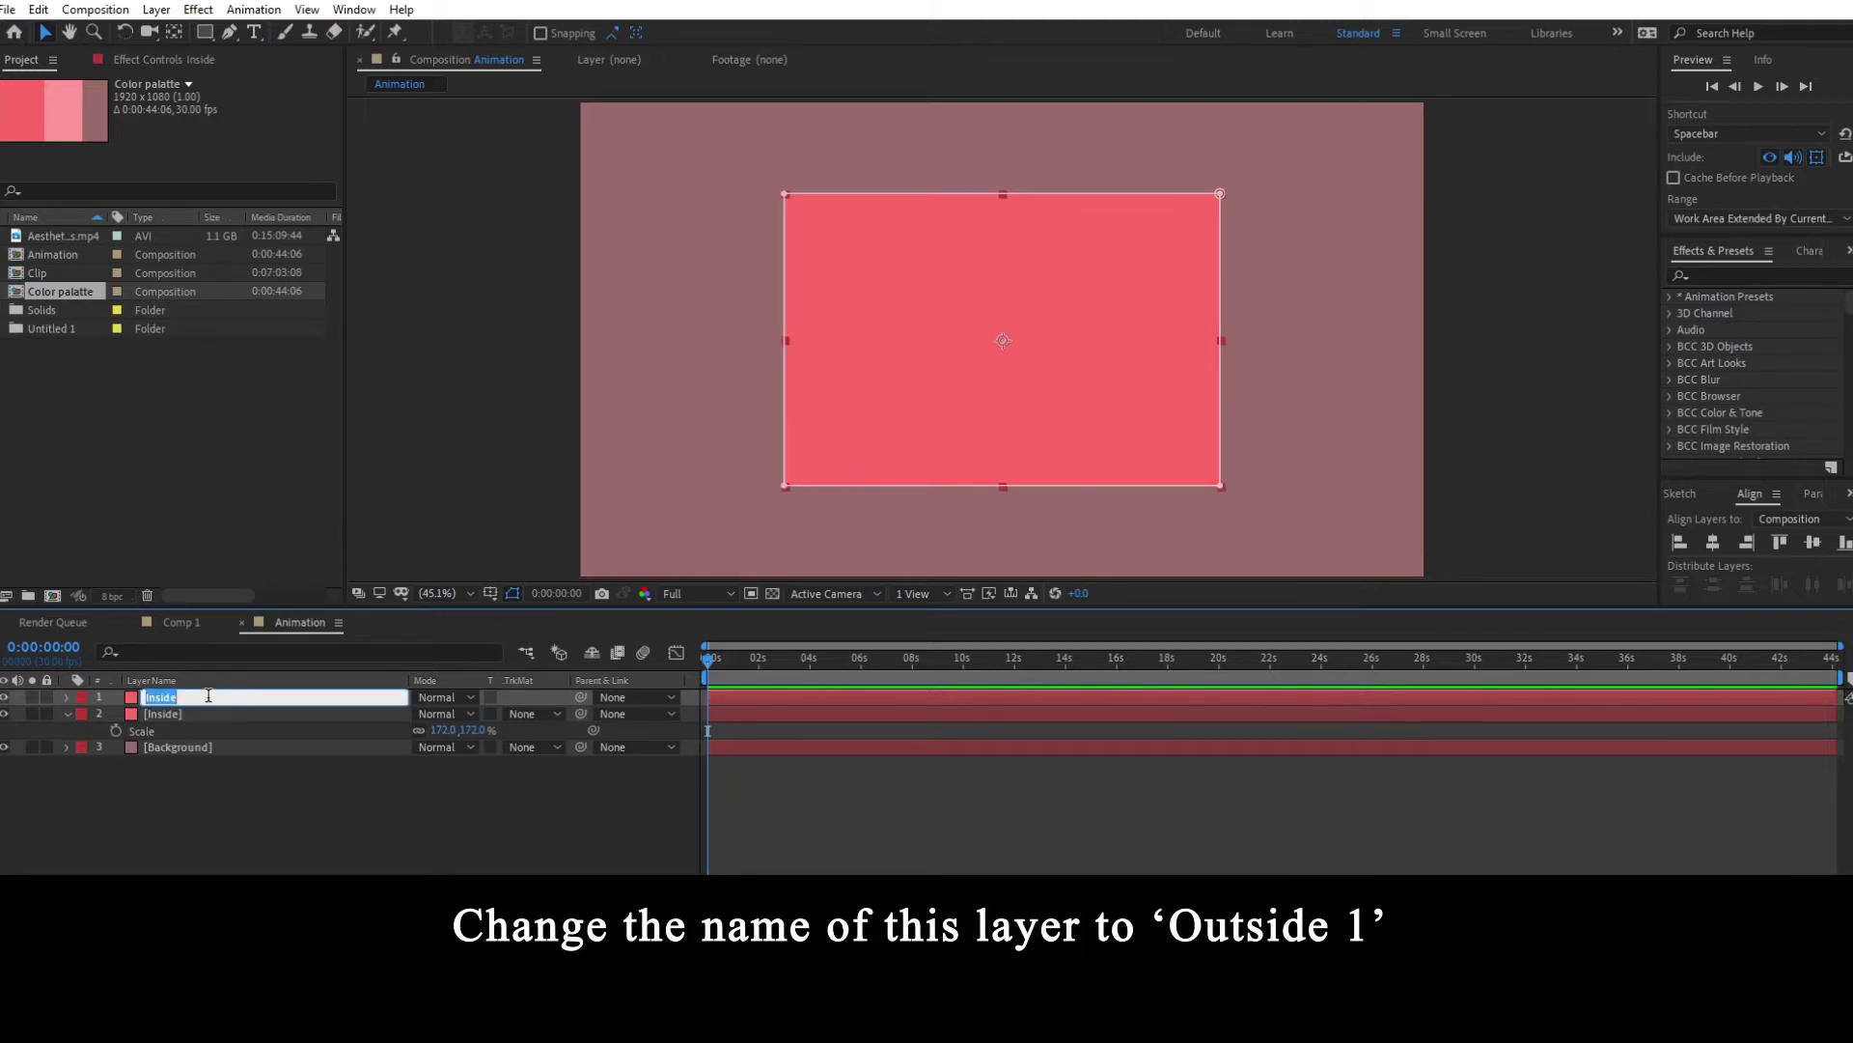
{"action": "type", "text": "Ou"}
{"action": "type", "text": "tside 1"}
{"action": "left_click", "coordinate": [165, 853]}
- Change the Outside 1 layer's solid colour to the light pink swatch of the Color palette thumbnail, creating a new solid for it
{"action": "left_click", "coordinate": [185, 703]}
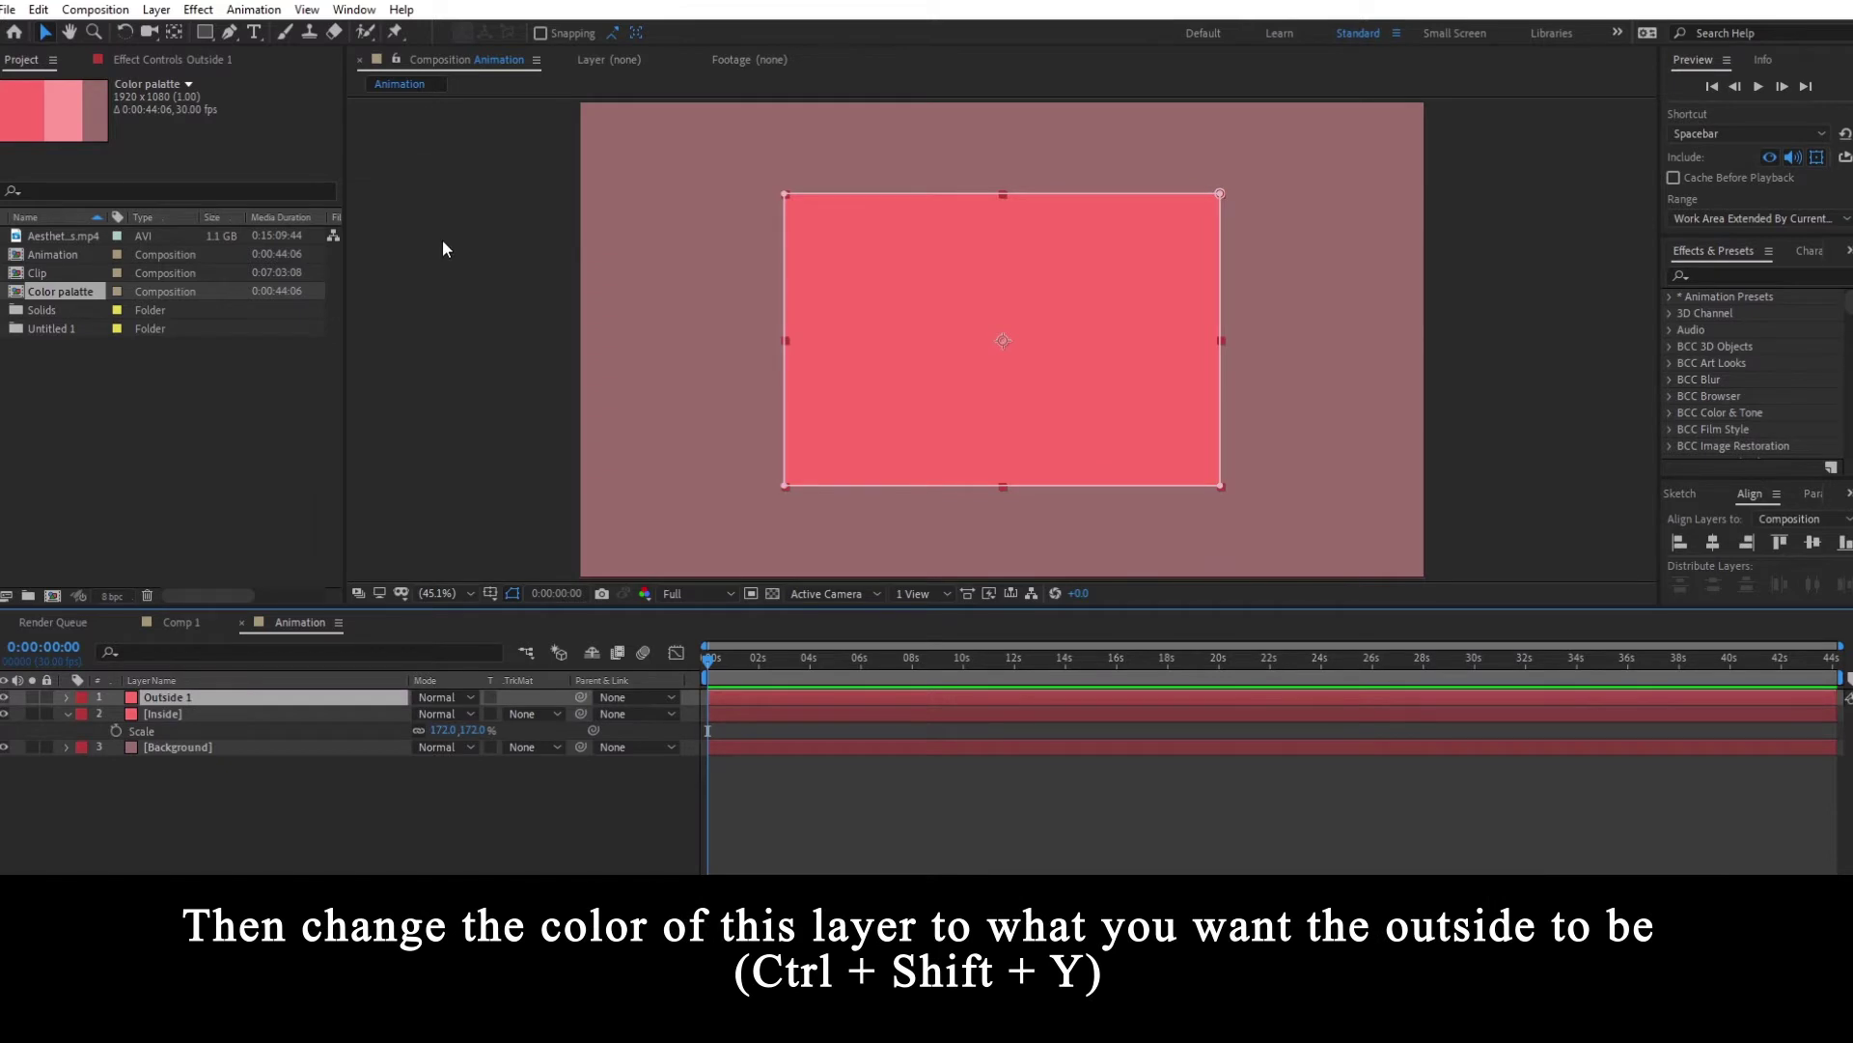
{"action": "key", "text": "ctrl+shift+y"}
{"action": "left_click_drag", "start_coordinate": [1493, 300], "coordinate": [1324, 303]}
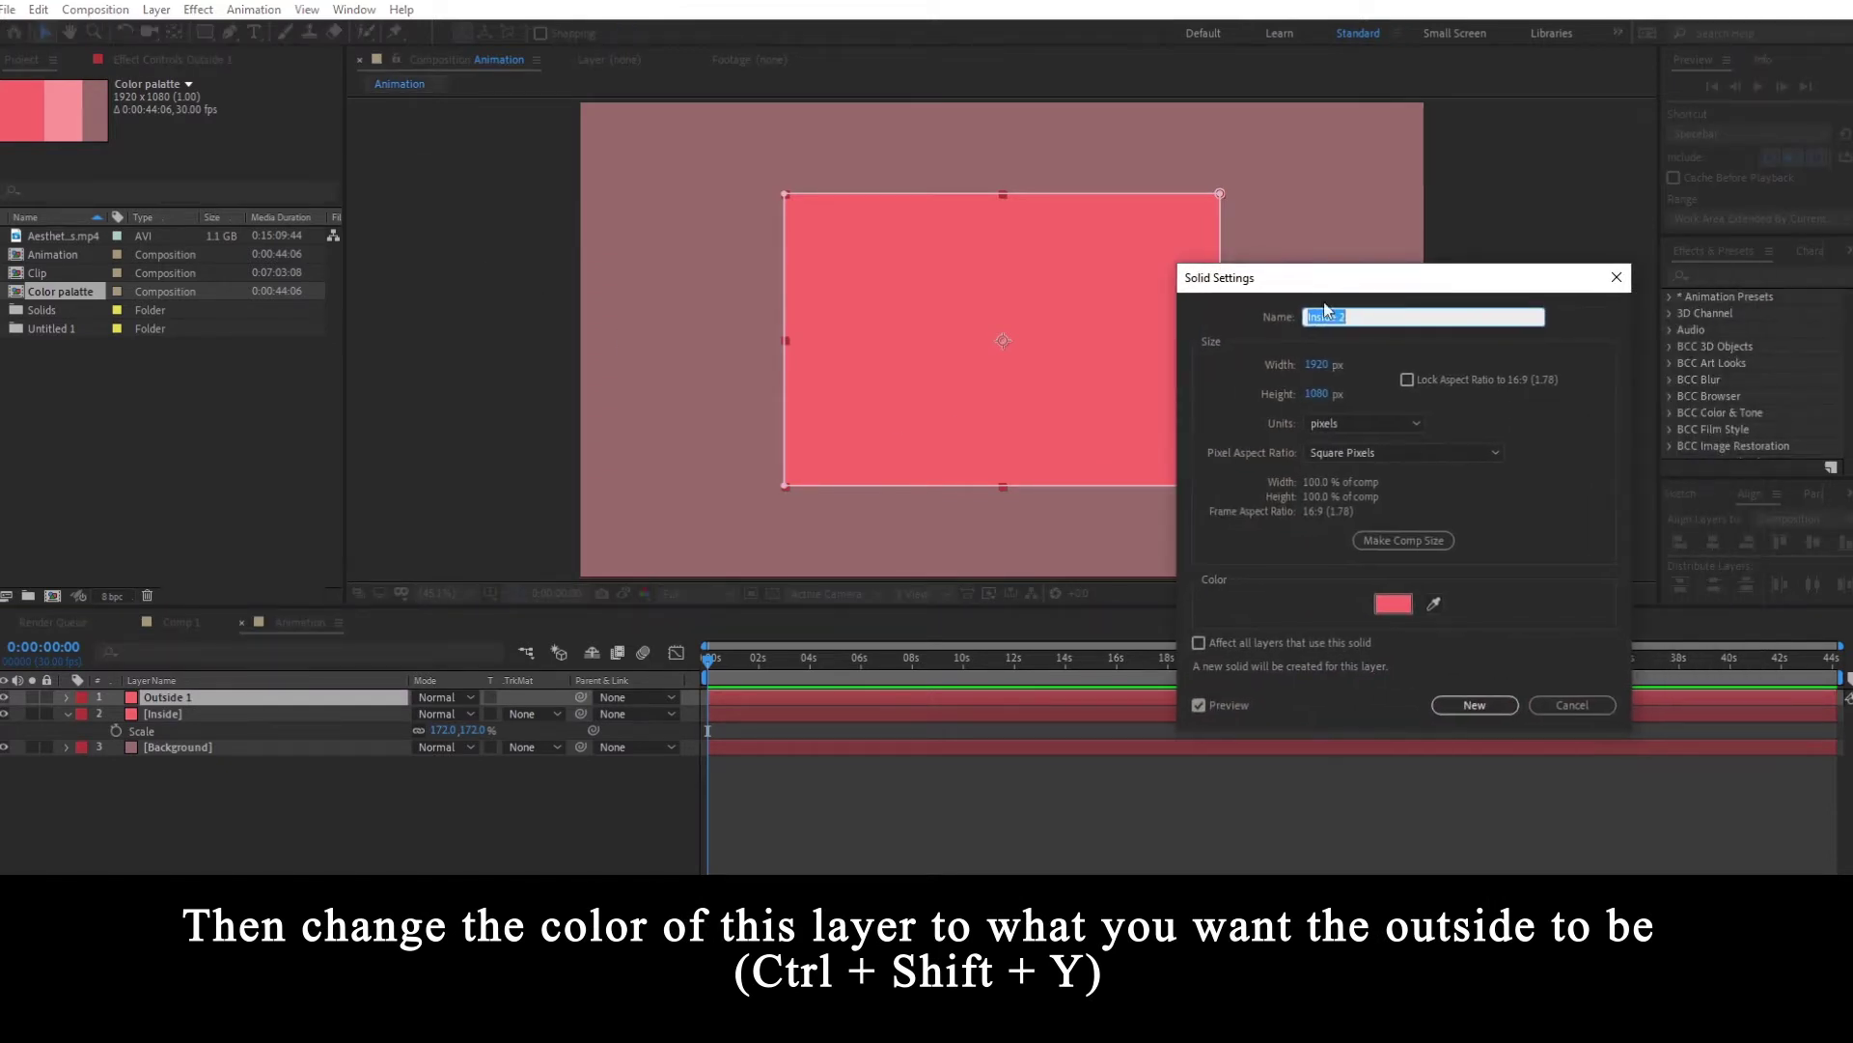
{"action": "left_click", "coordinate": [1434, 599]}
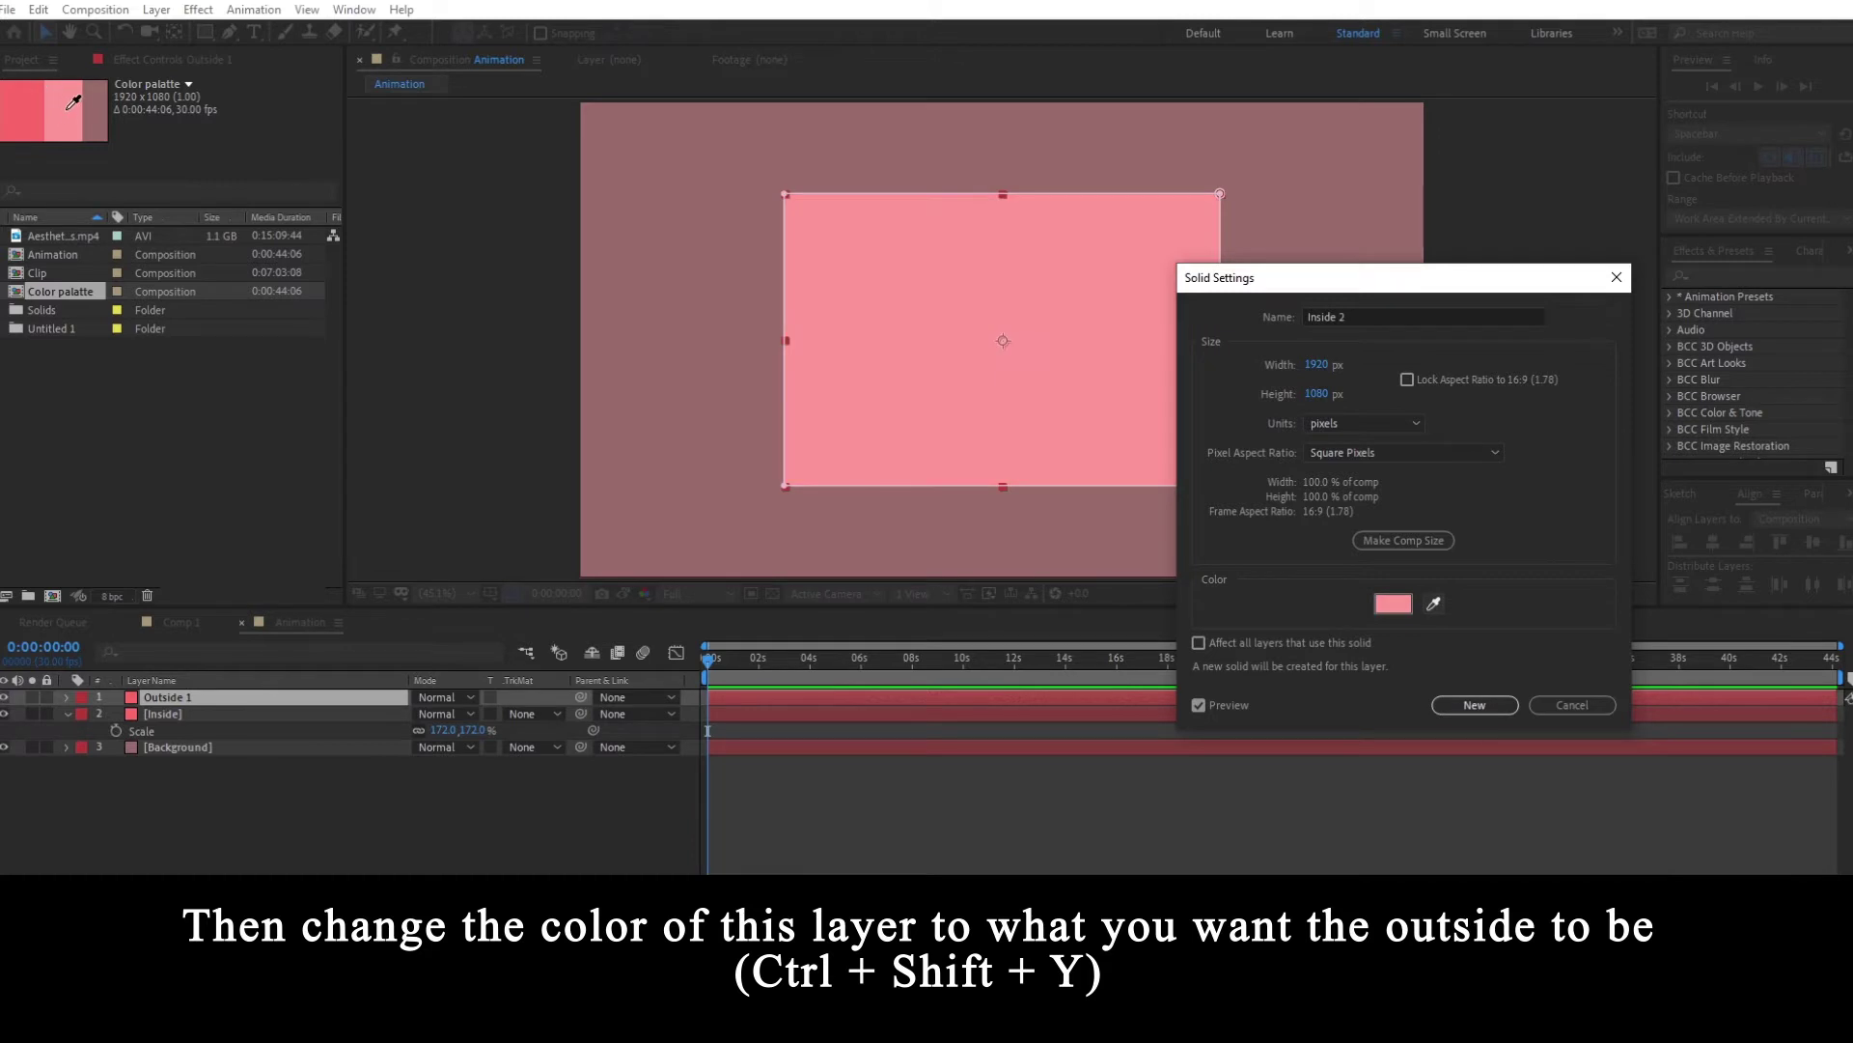
{"action": "left_click", "coordinate": [66, 116]}
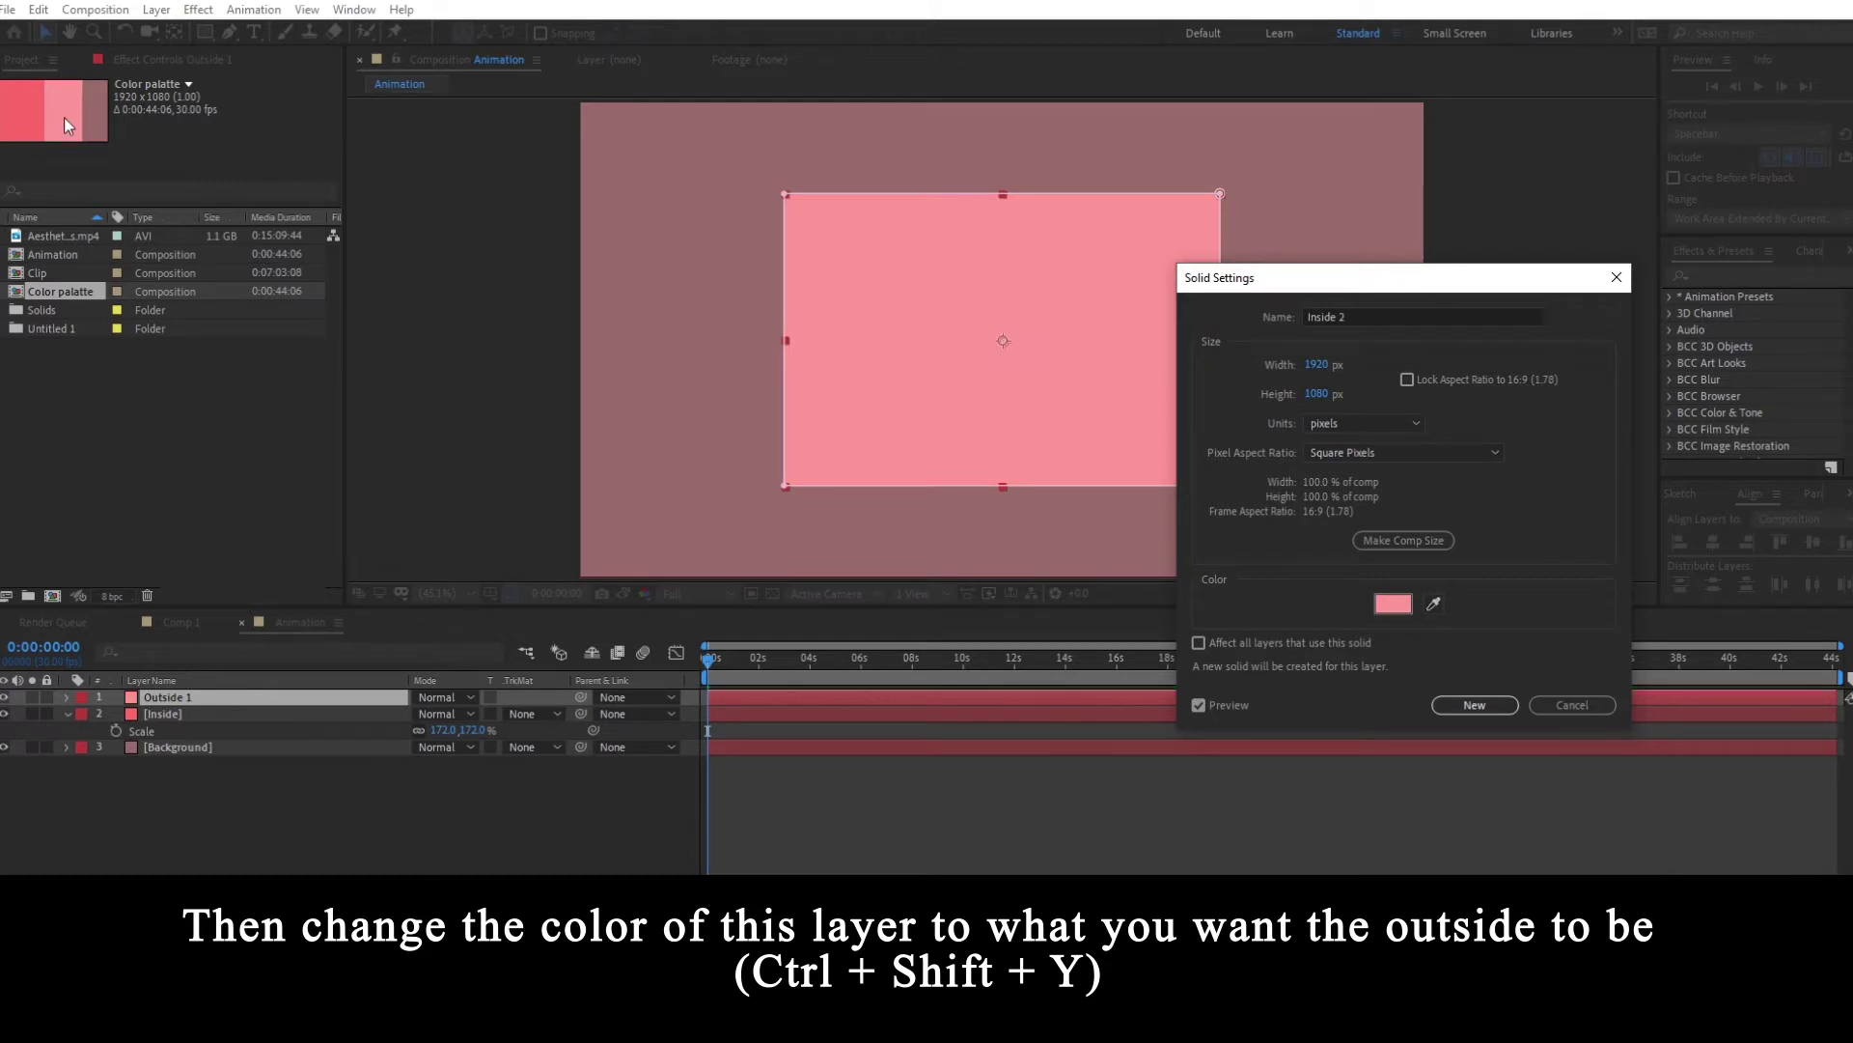
{"action": "left_click", "coordinate": [1474, 705]}
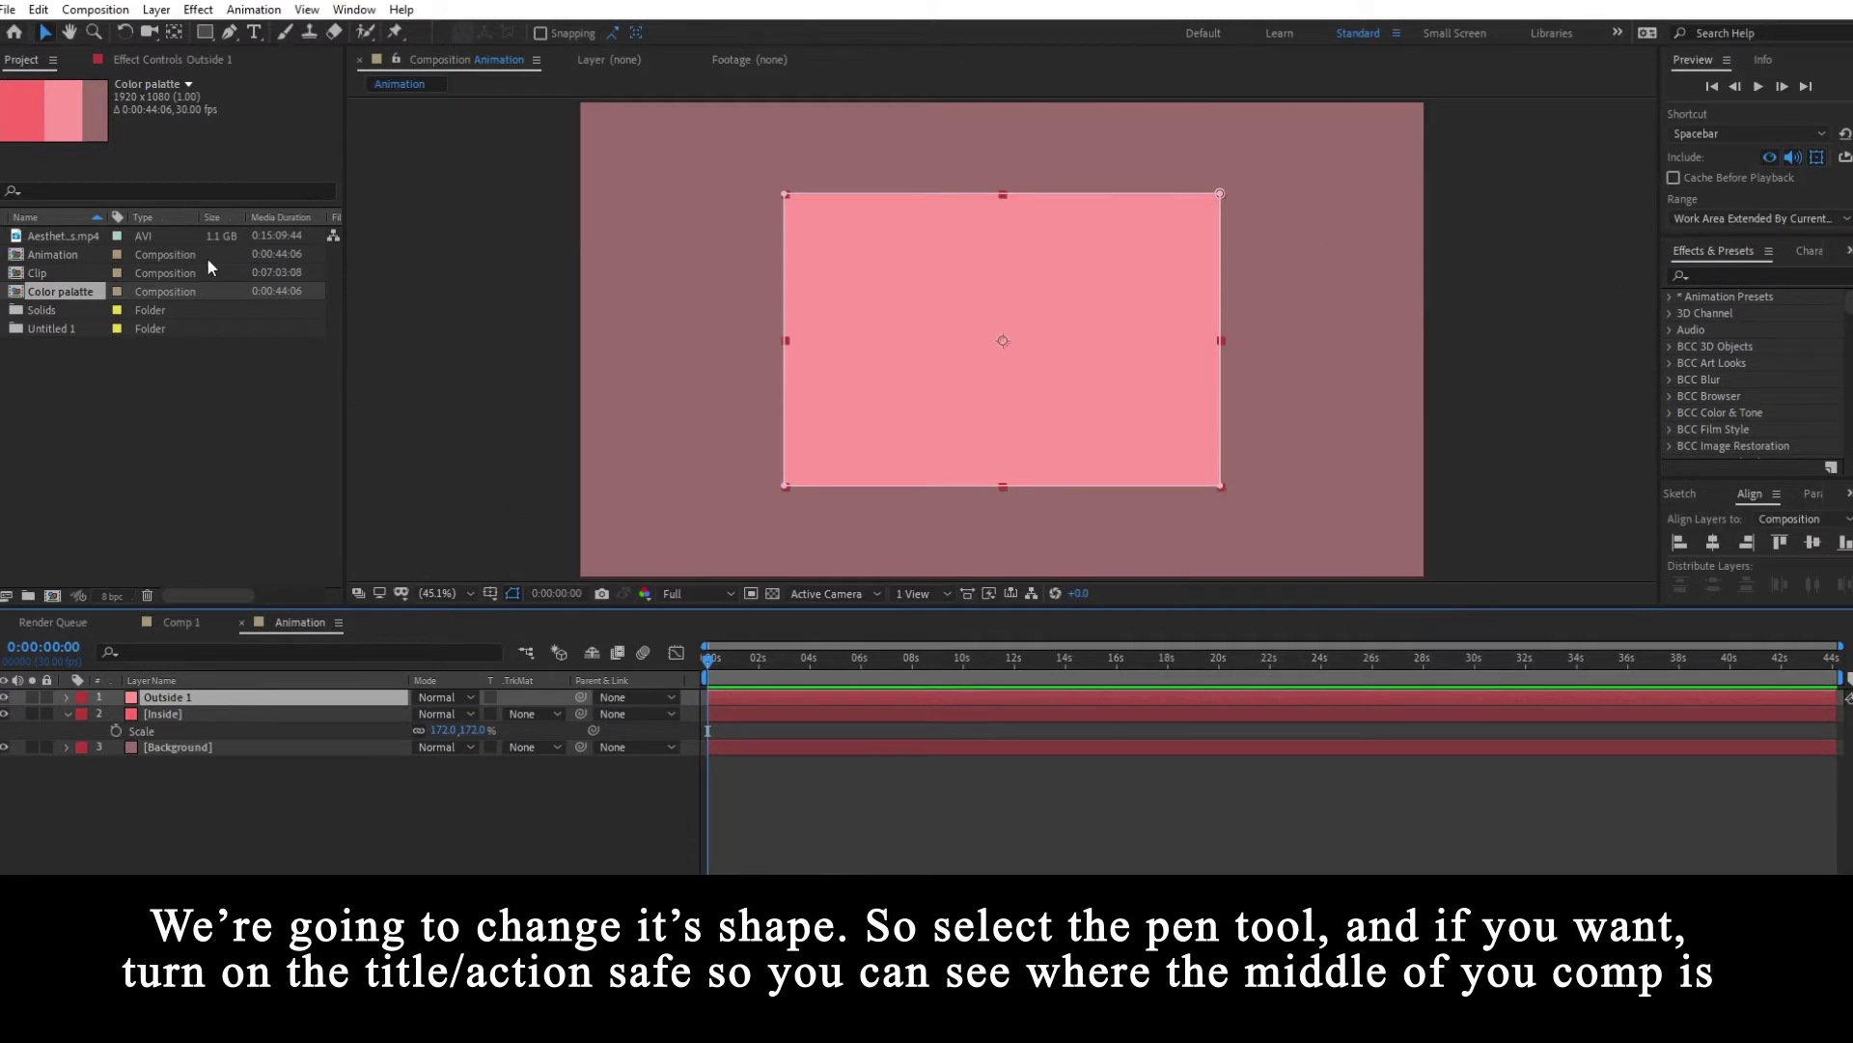
- Activate the Pen tool and show the Title/Action Safe guides in the composition view
{"action": "left_click", "coordinate": [230, 35]}
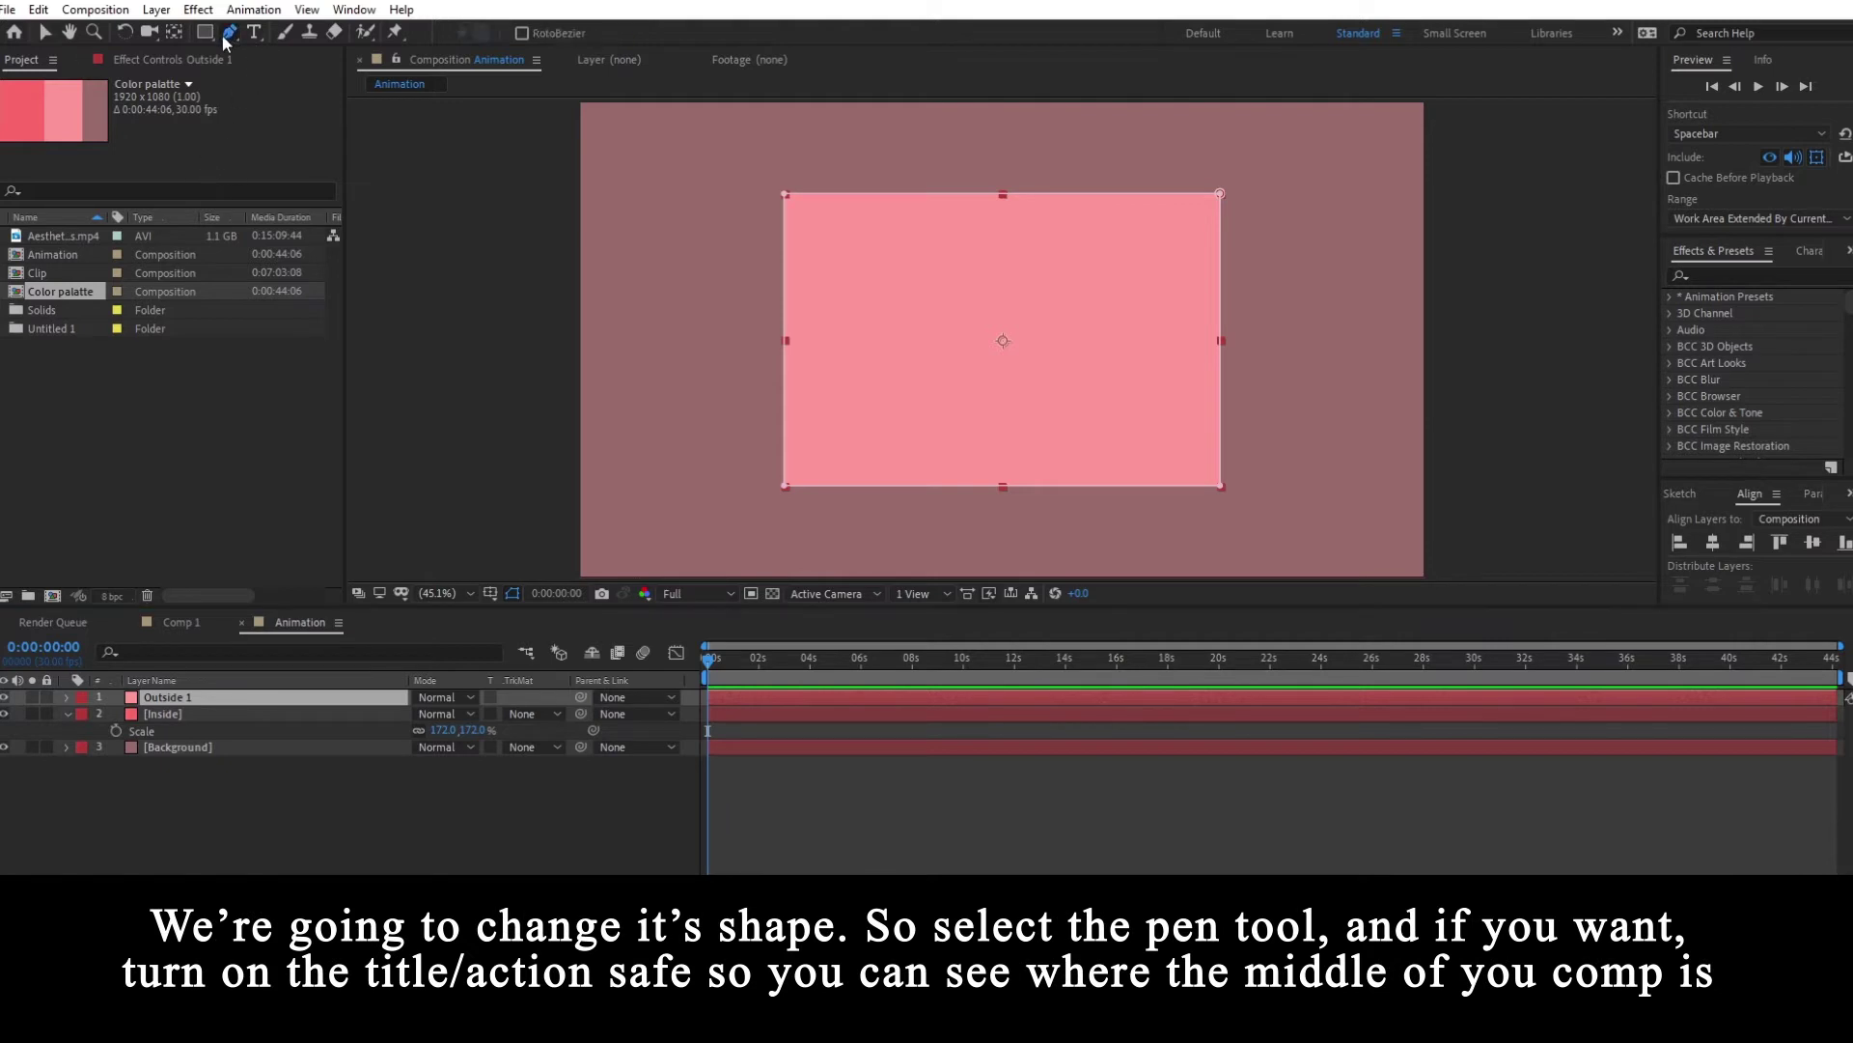
{"action": "left_click", "coordinate": [492, 595]}
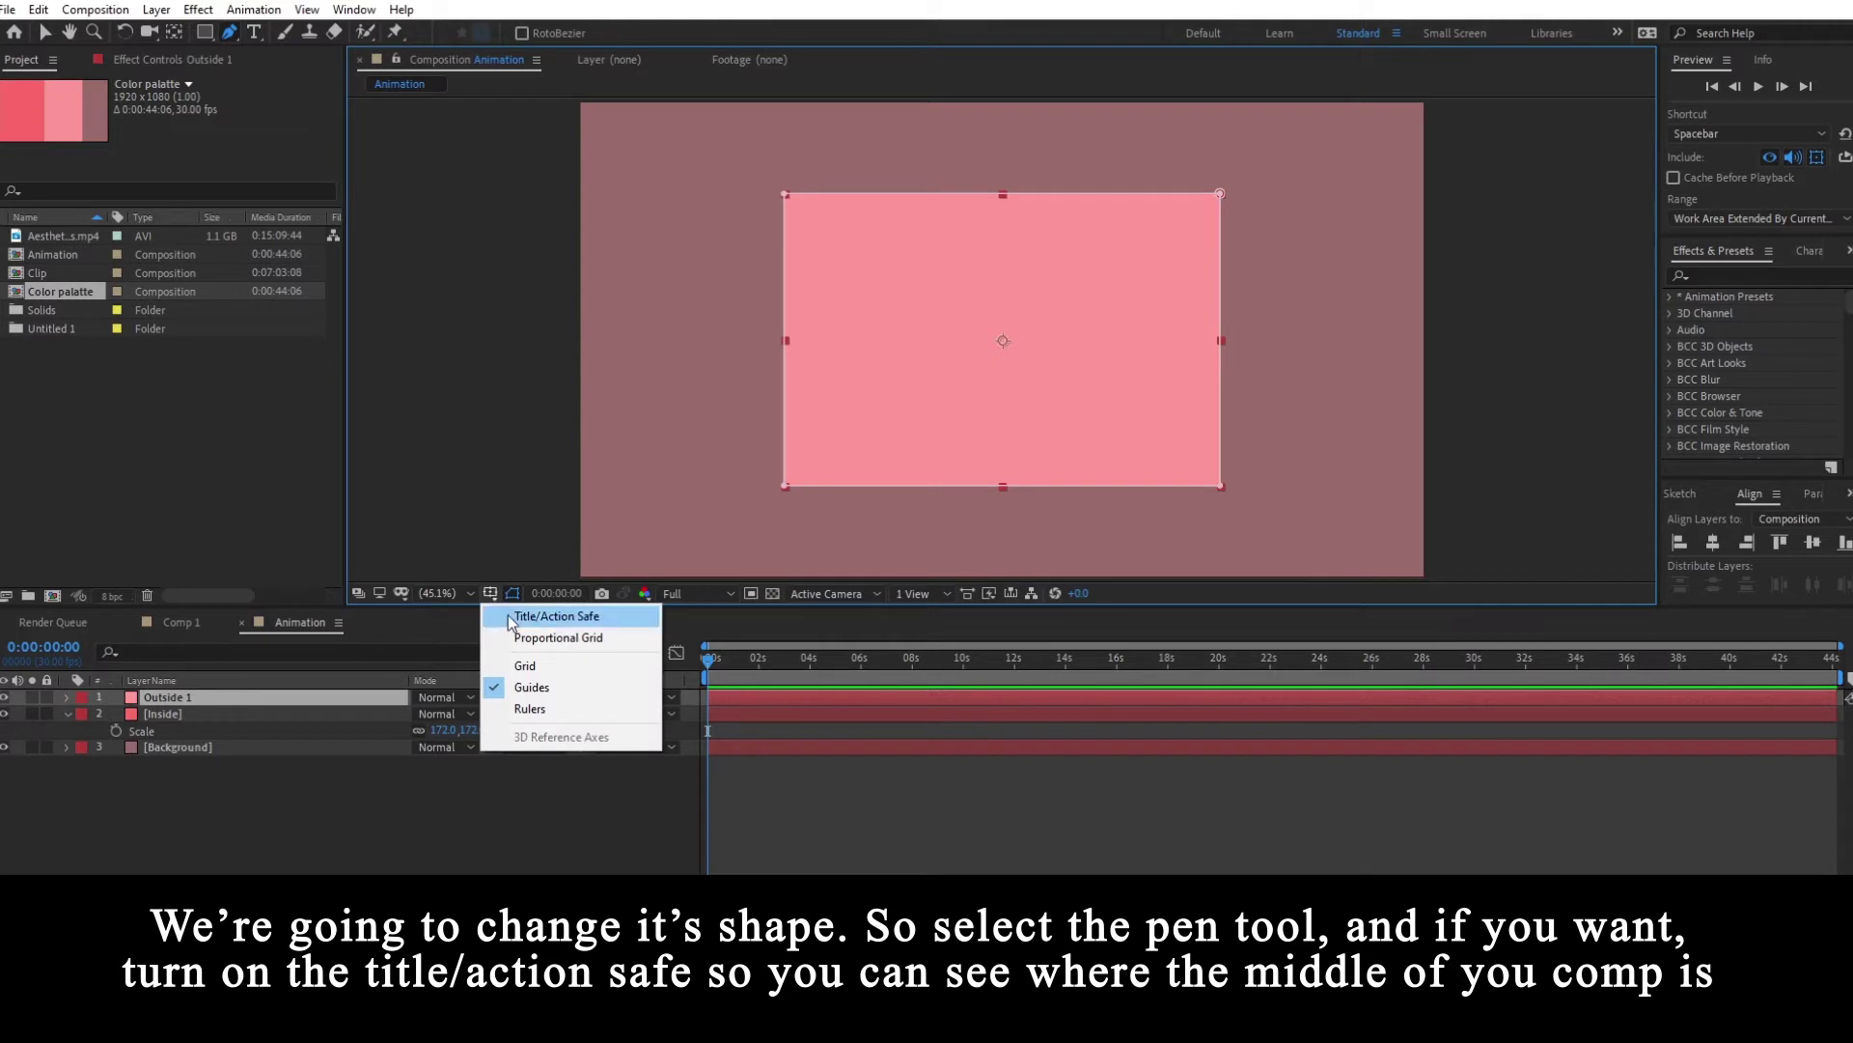
{"action": "left_click", "coordinate": [558, 625]}
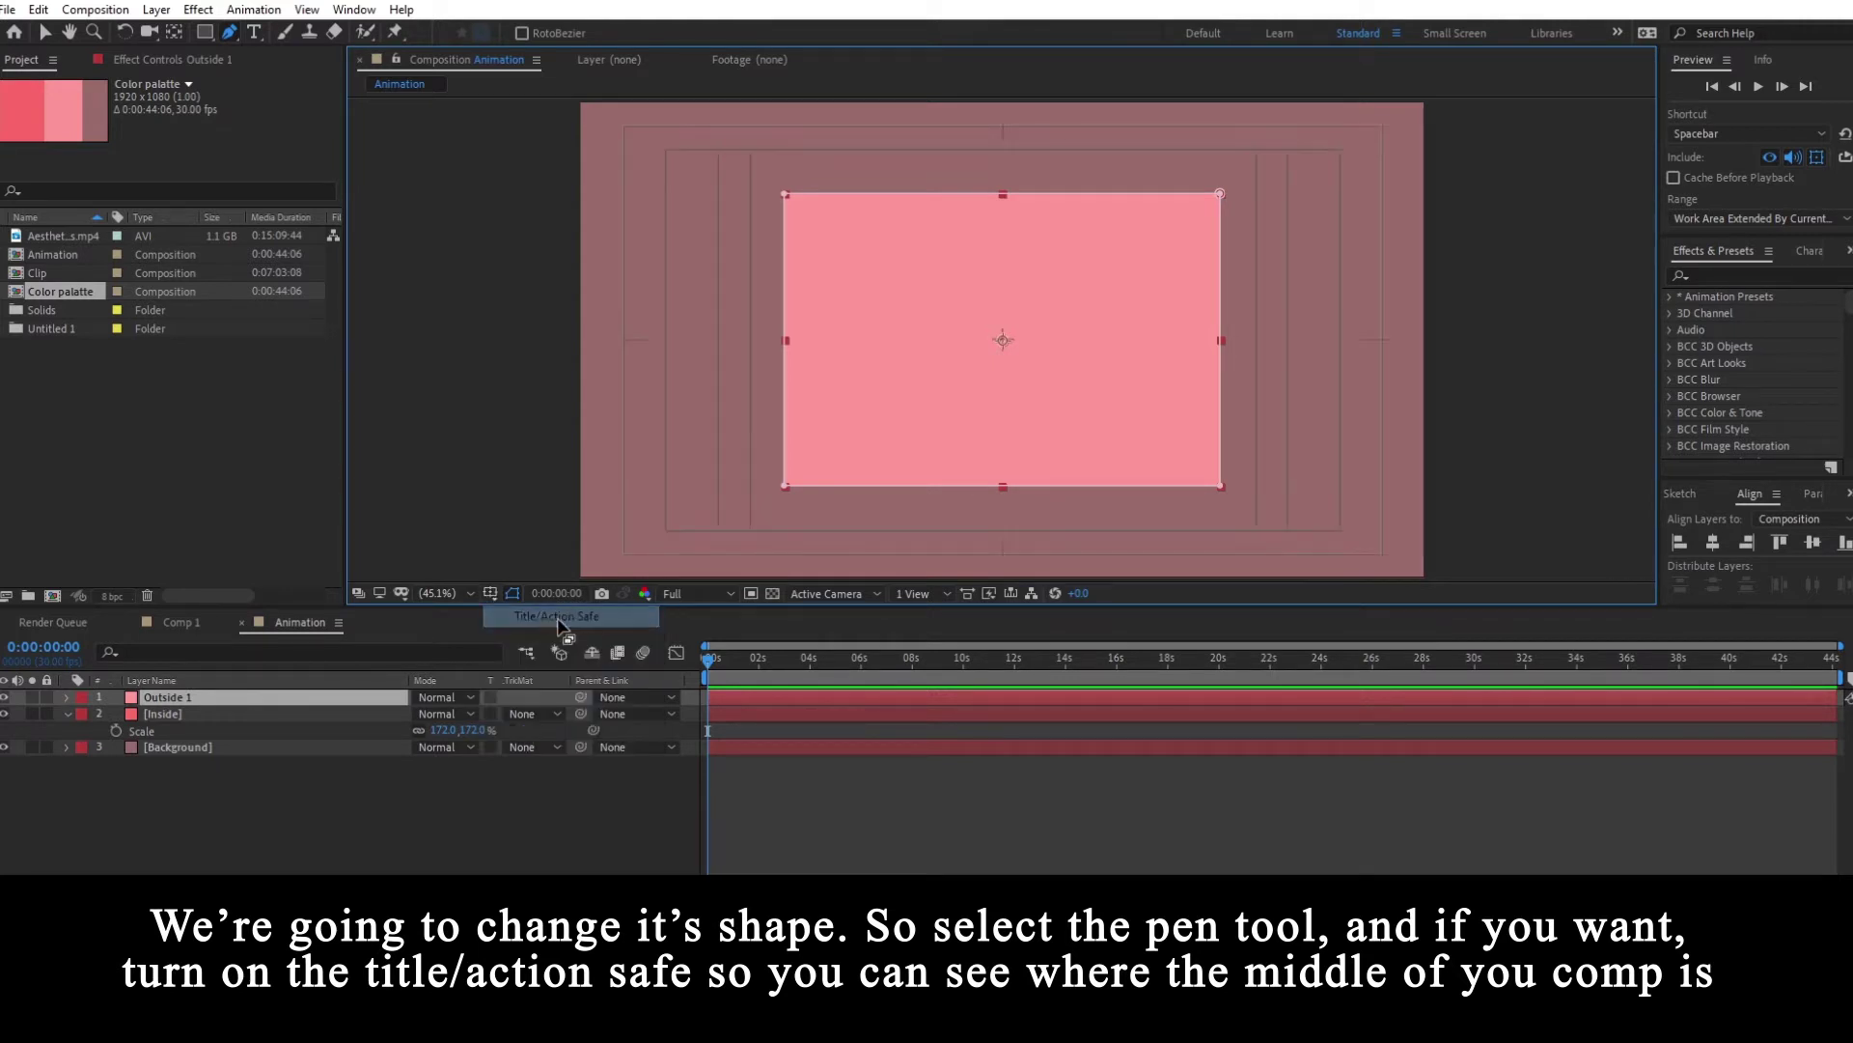
- Add a mask point at the middle of the Outside 1 layer's top edge and pull it straight down slightly past the composition's centre
{"action": "key", "text": "period"}
{"action": "key", "text": "period"}
{"action": "key", "text": "period"}
{"action": "left_click_drag", "start_coordinate": [1044, 308], "coordinate": [980, 422]}
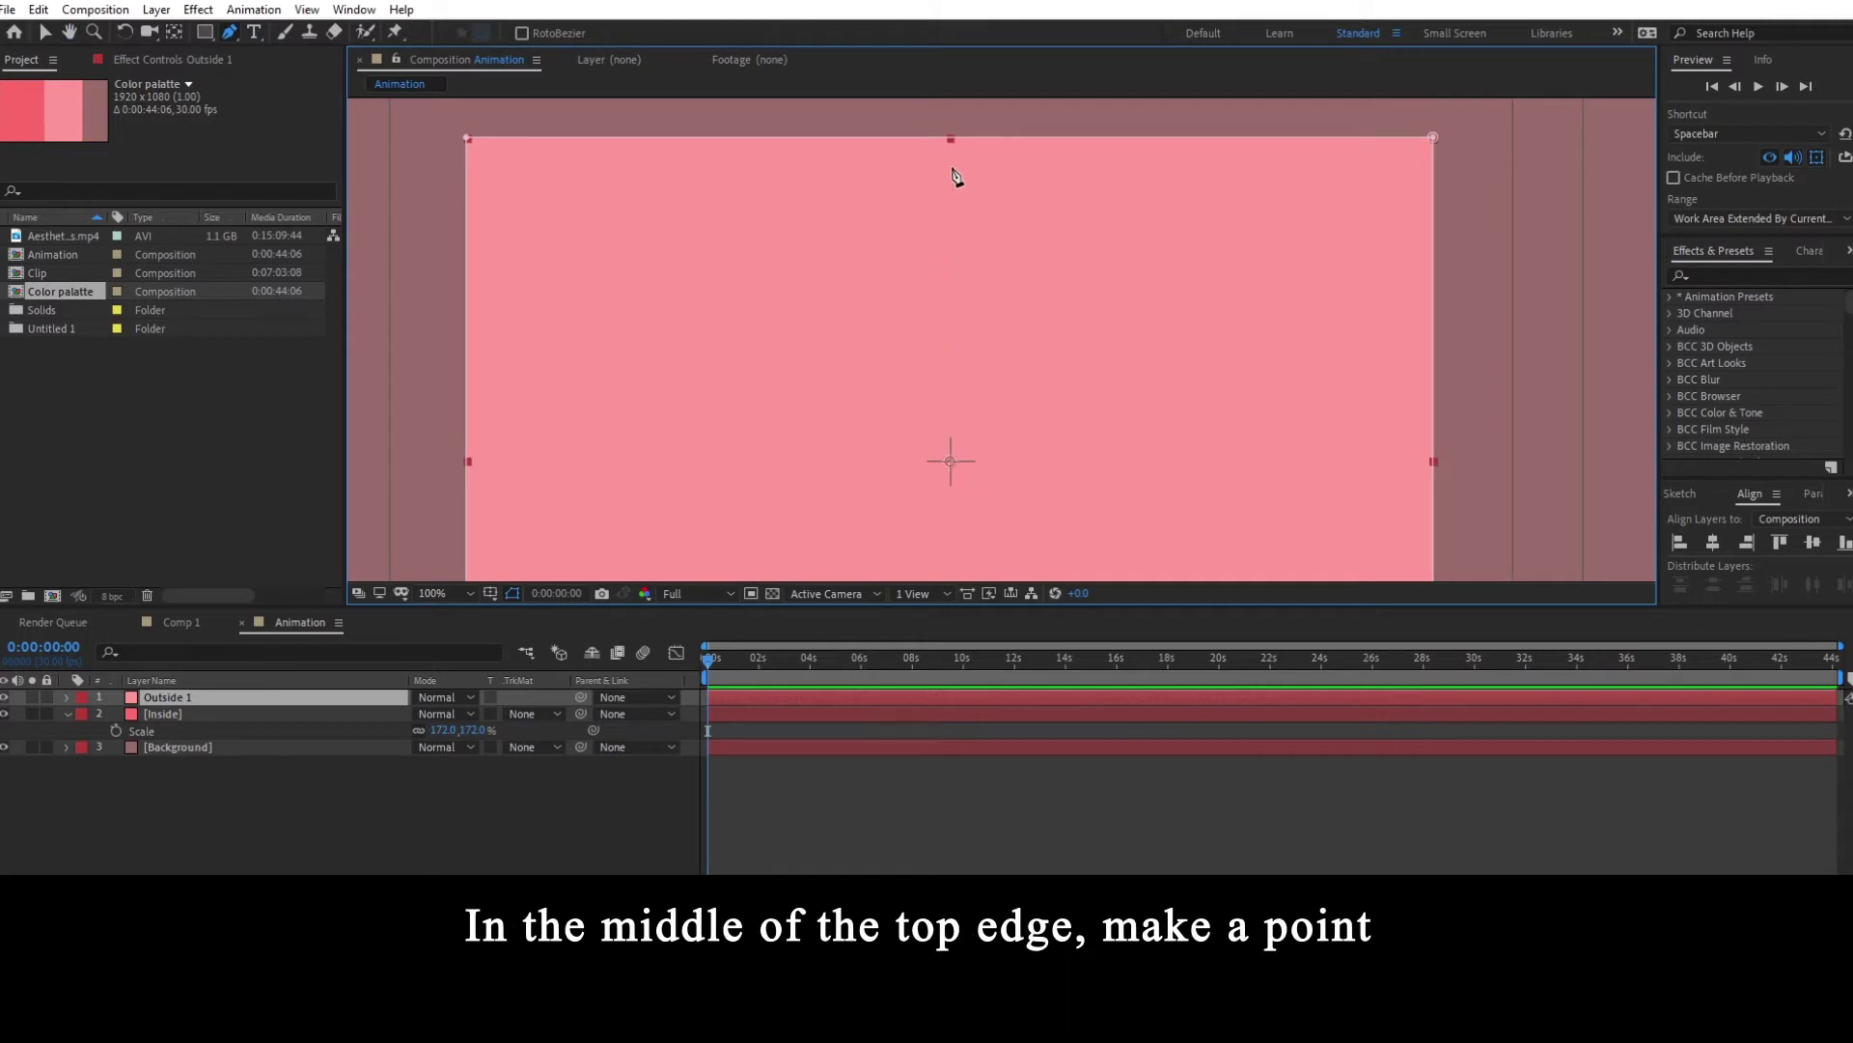
{"action": "left_click_drag", "start_coordinate": [959, 193], "coordinate": [943, 326]}
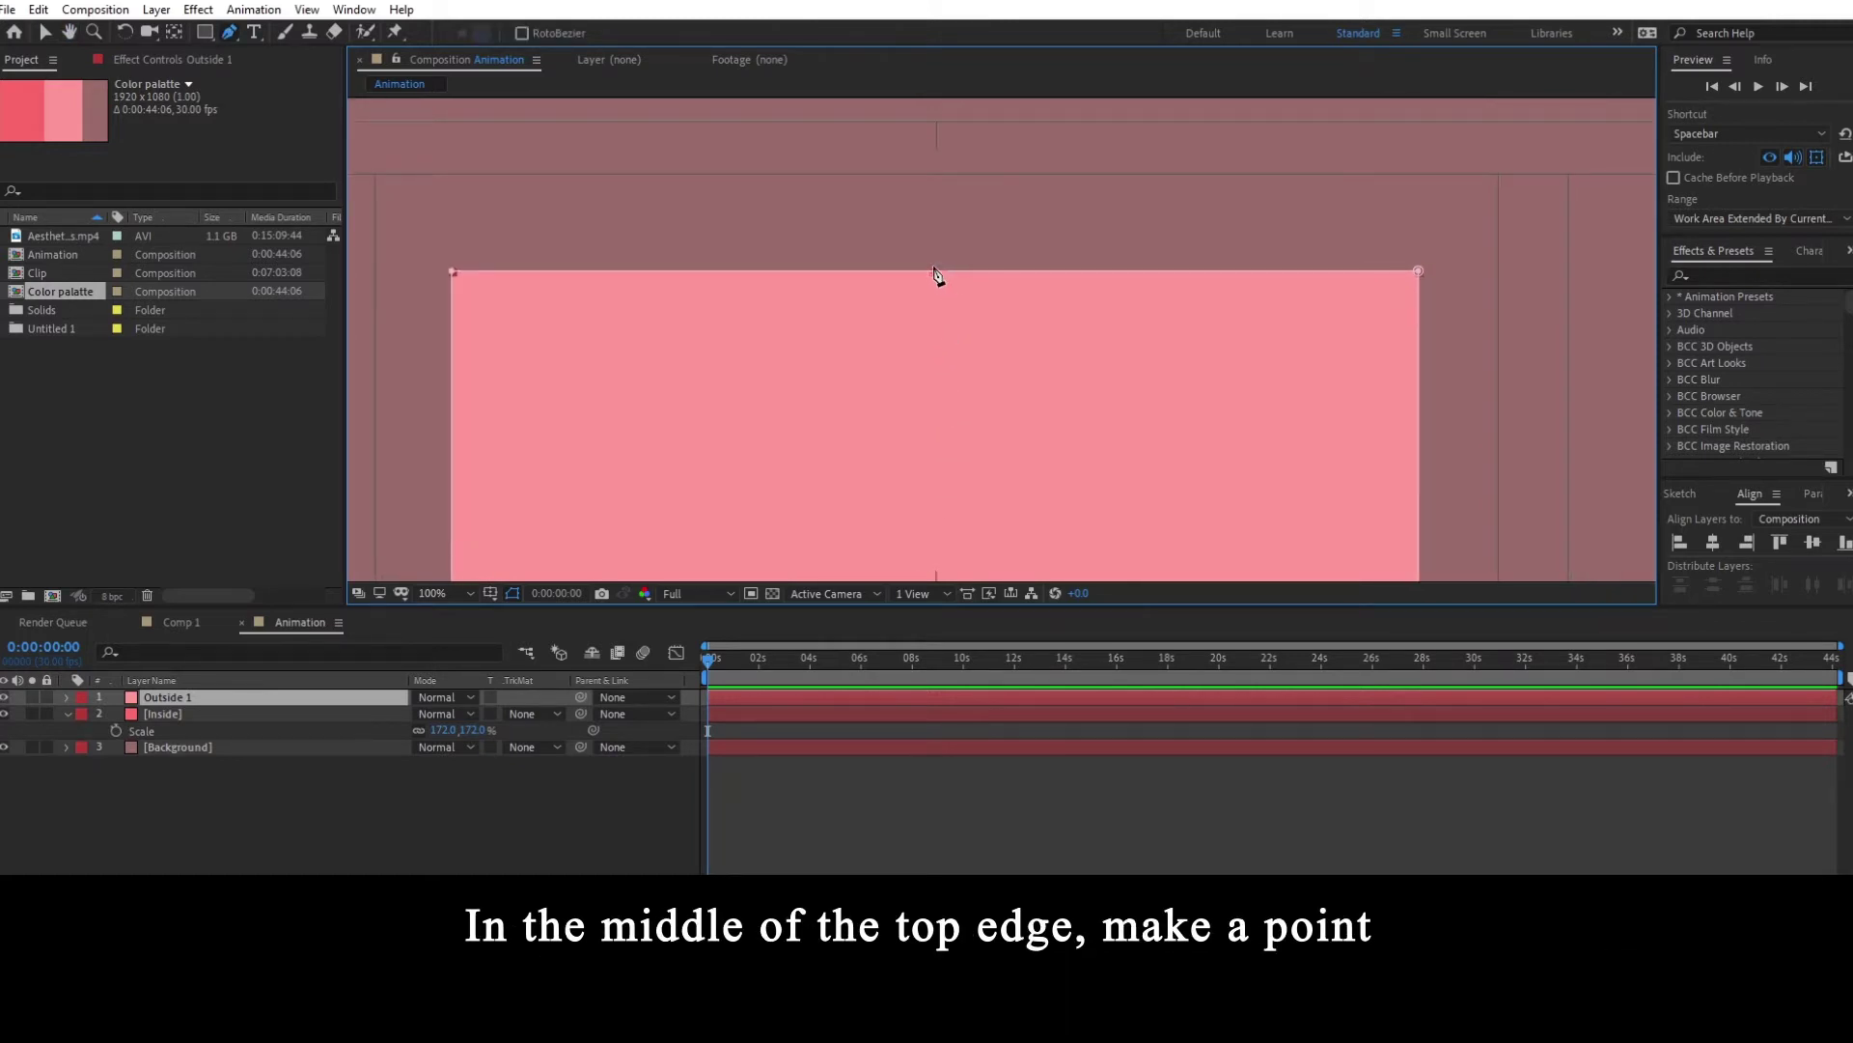
{"action": "left_click", "coordinate": [937, 272]}
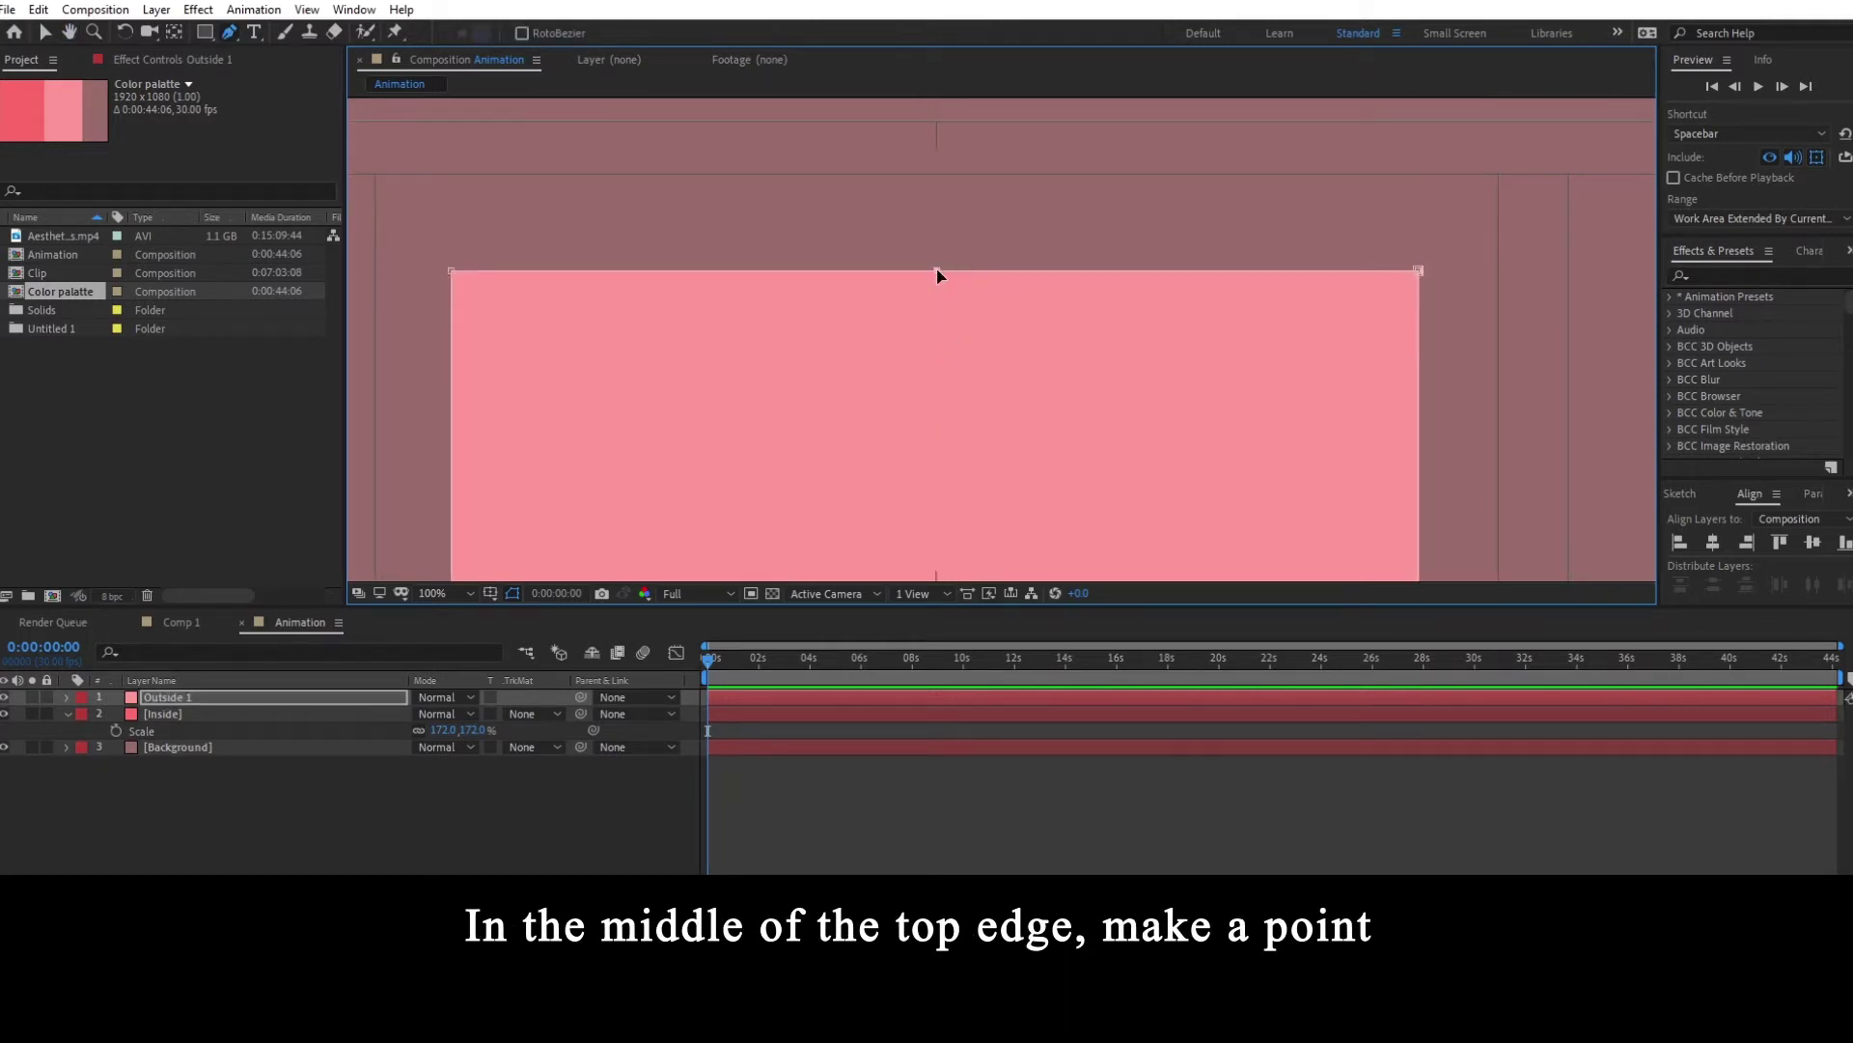
{"action": "left_click_drag", "start_coordinate": [941, 337], "coordinate": [966, 421]}
{"action": "scroll", "coordinate": [940, 239], "scroll_direction": "down", "scroll_amount": 1}
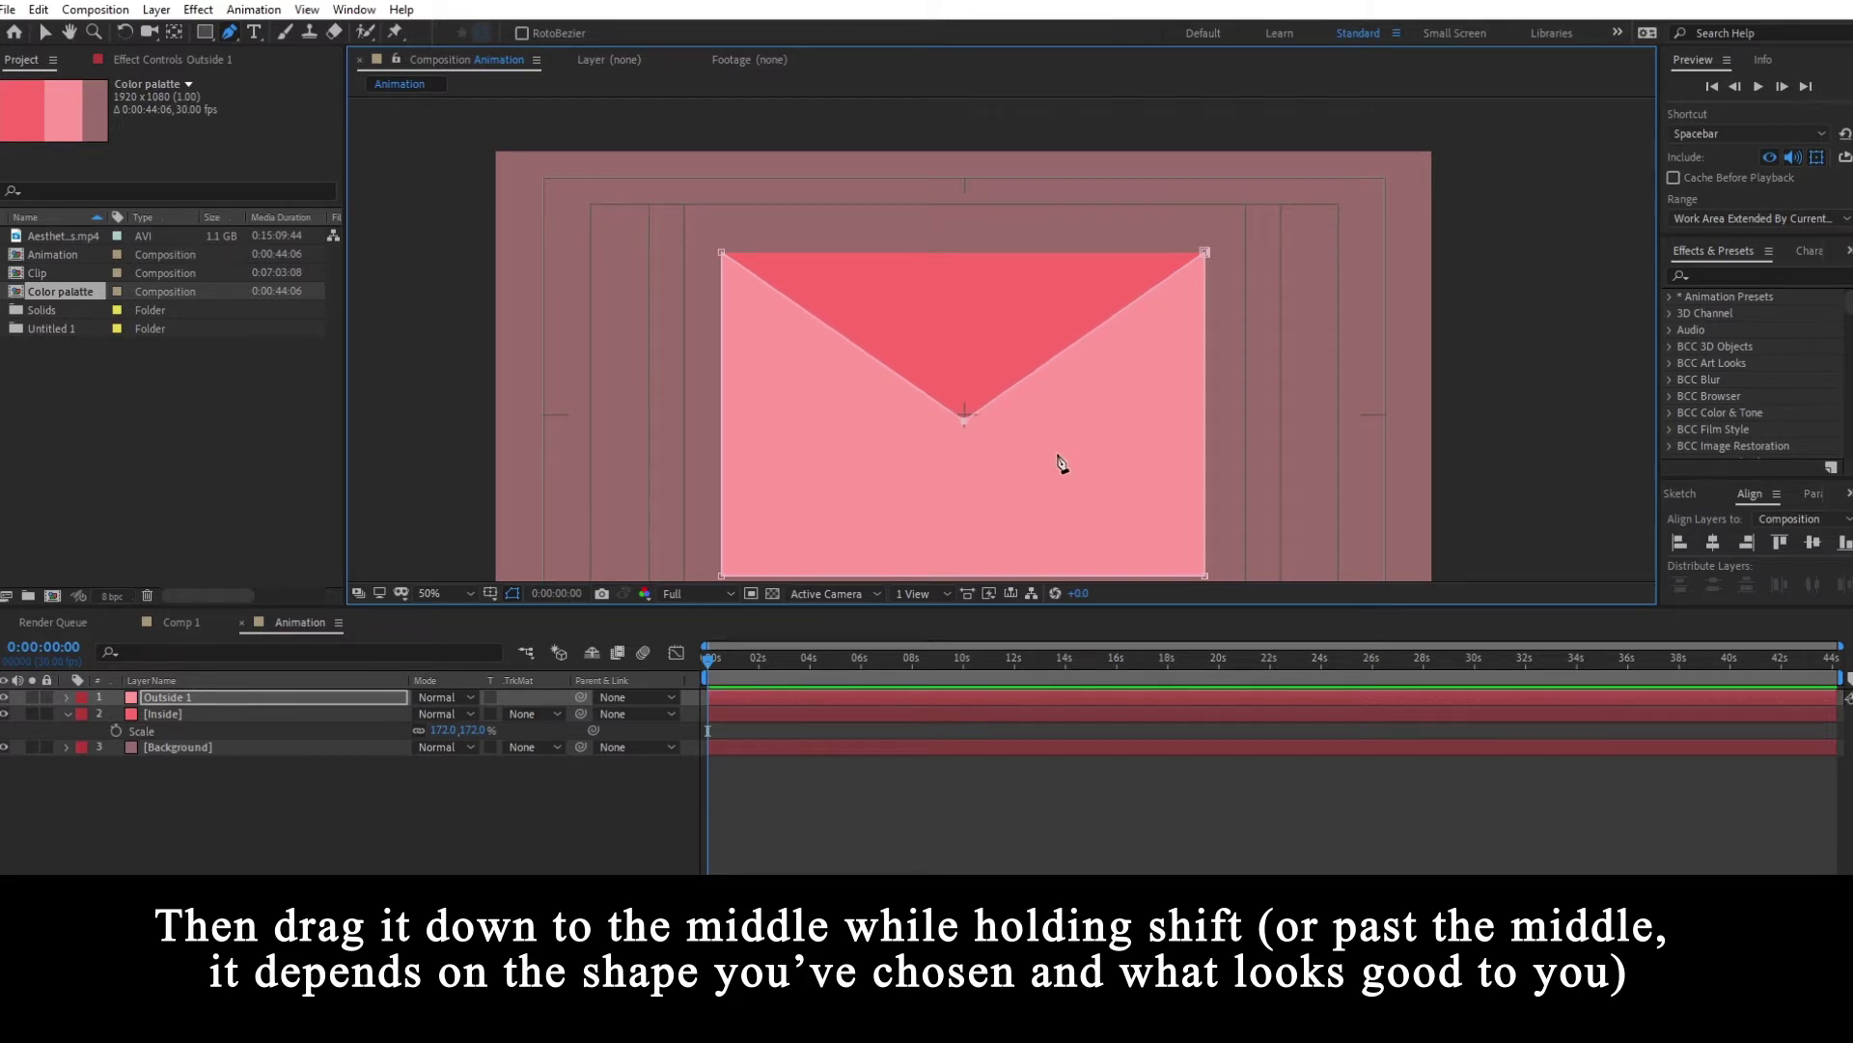
{"action": "left_click_drag", "start_coordinate": [1058, 459], "coordinate": [956, 393]}
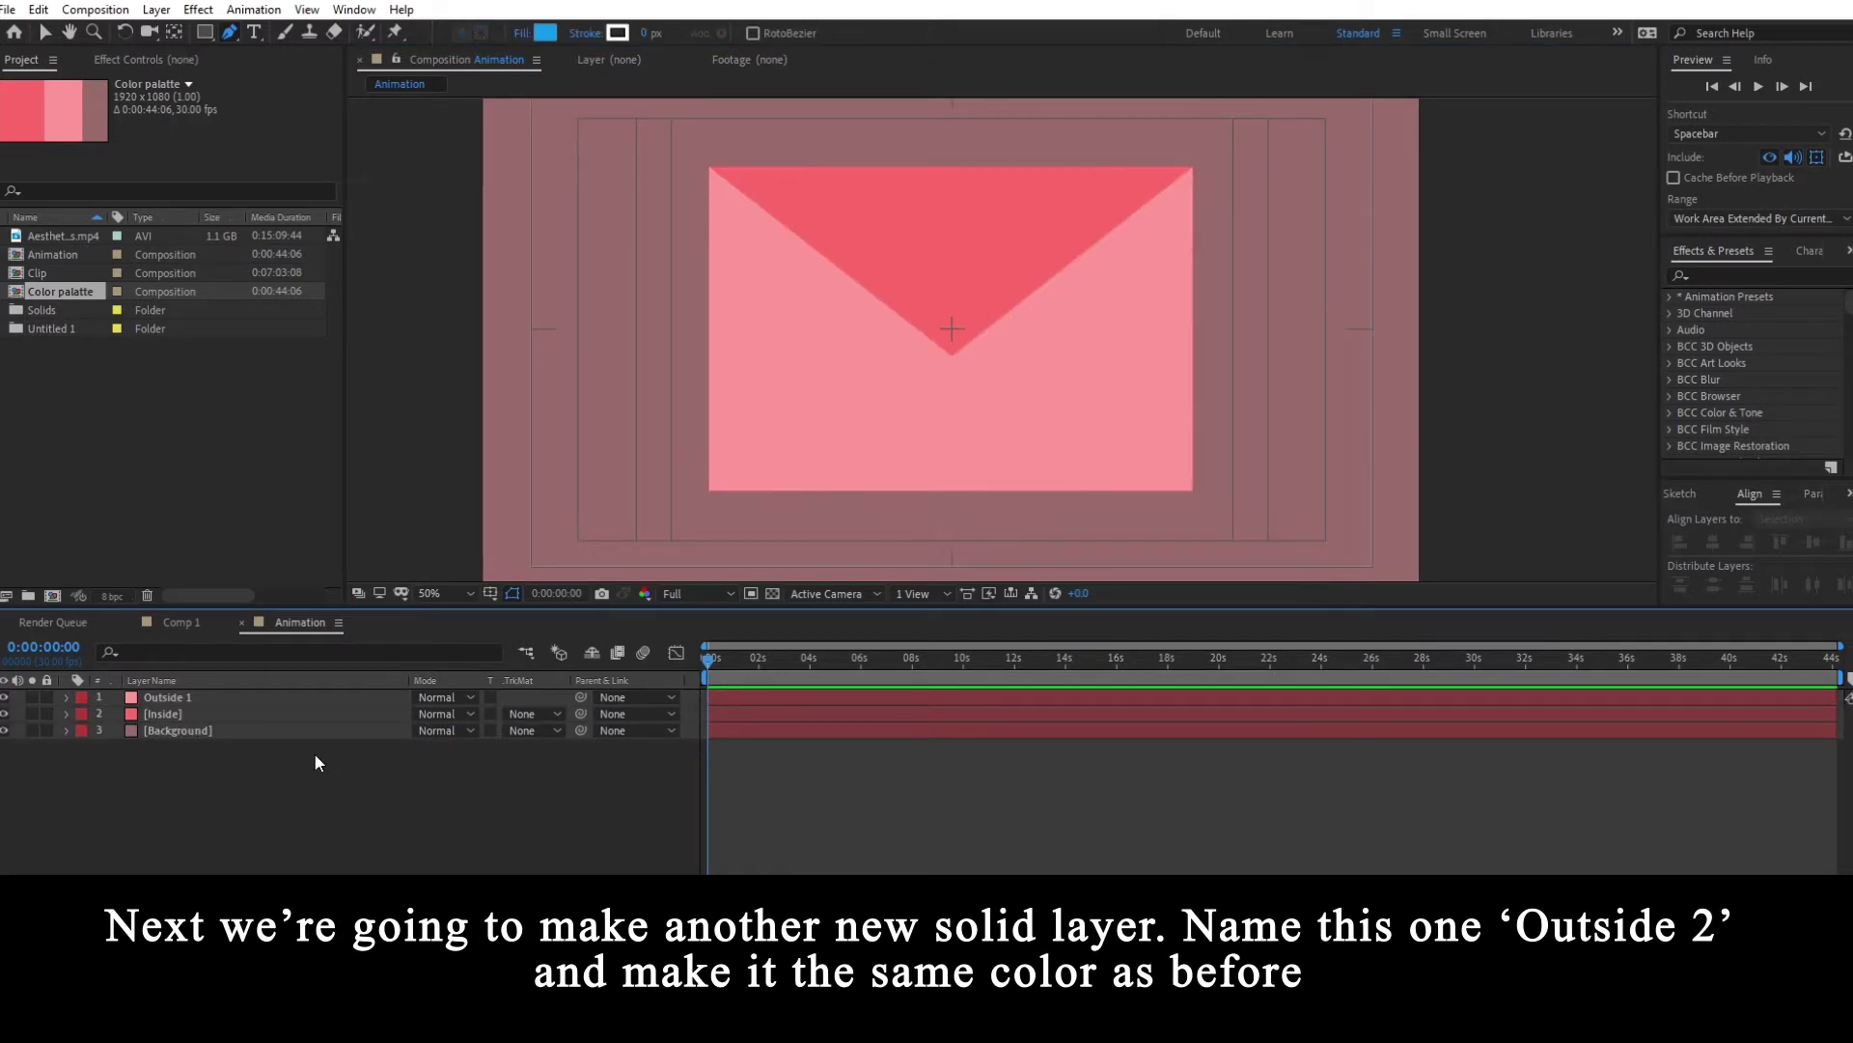
- Add a new 1920 x 1080 px solid layer in the same light pink and lower its opacity to 42%
{"action": "right_click", "coordinate": [264, 759]}
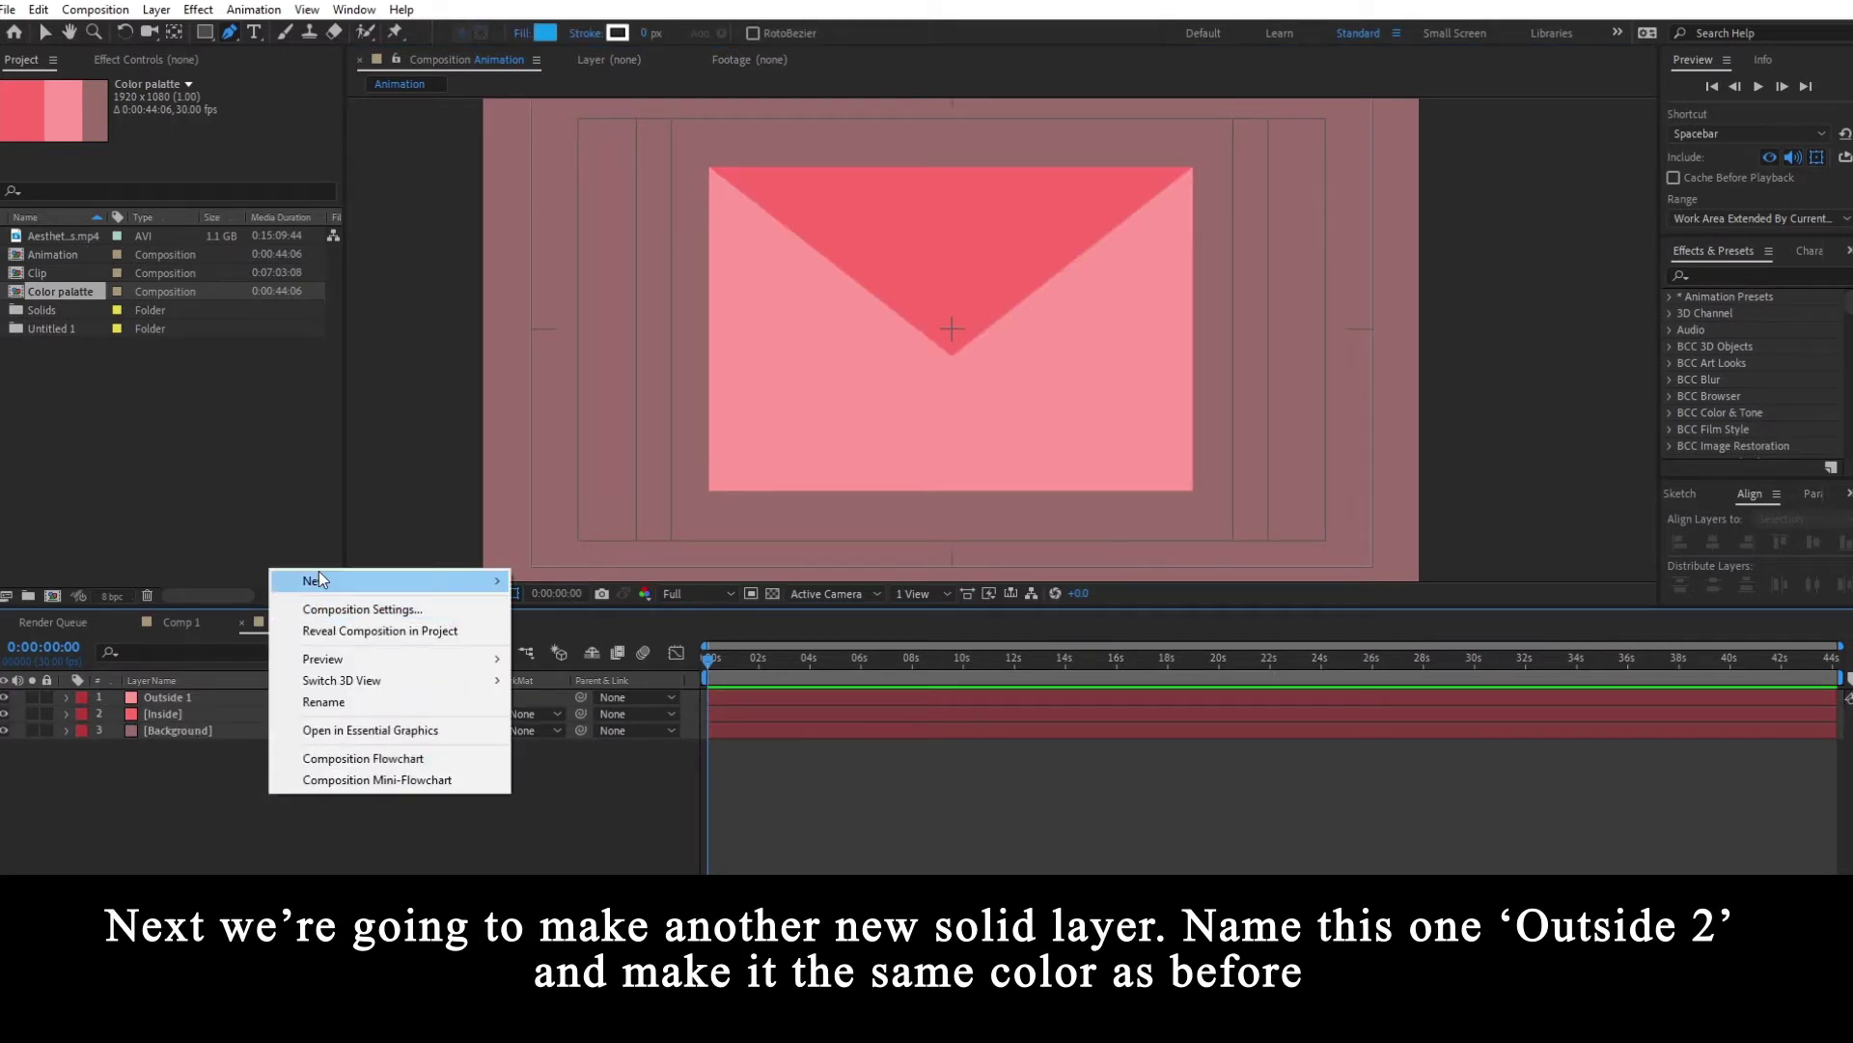
{"action": "mouse_move", "coordinate": [321, 579]}
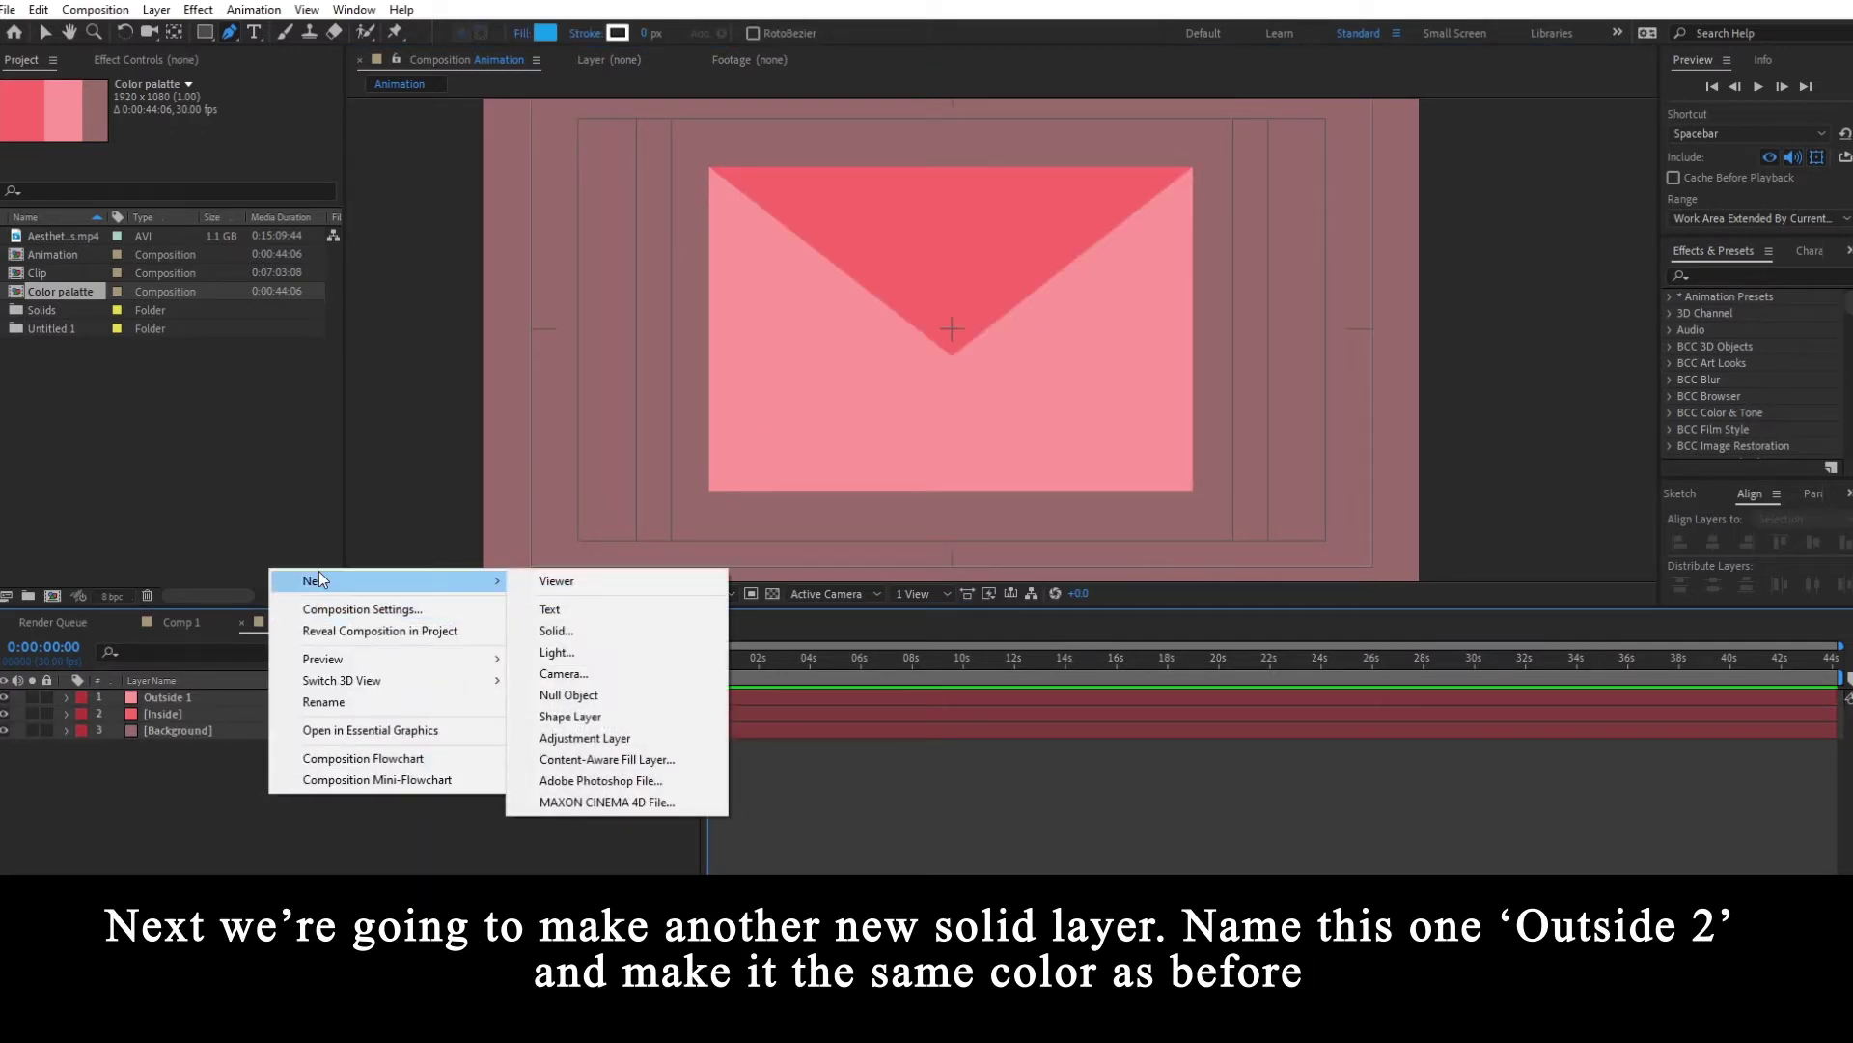
{"action": "left_click", "coordinate": [591, 633]}
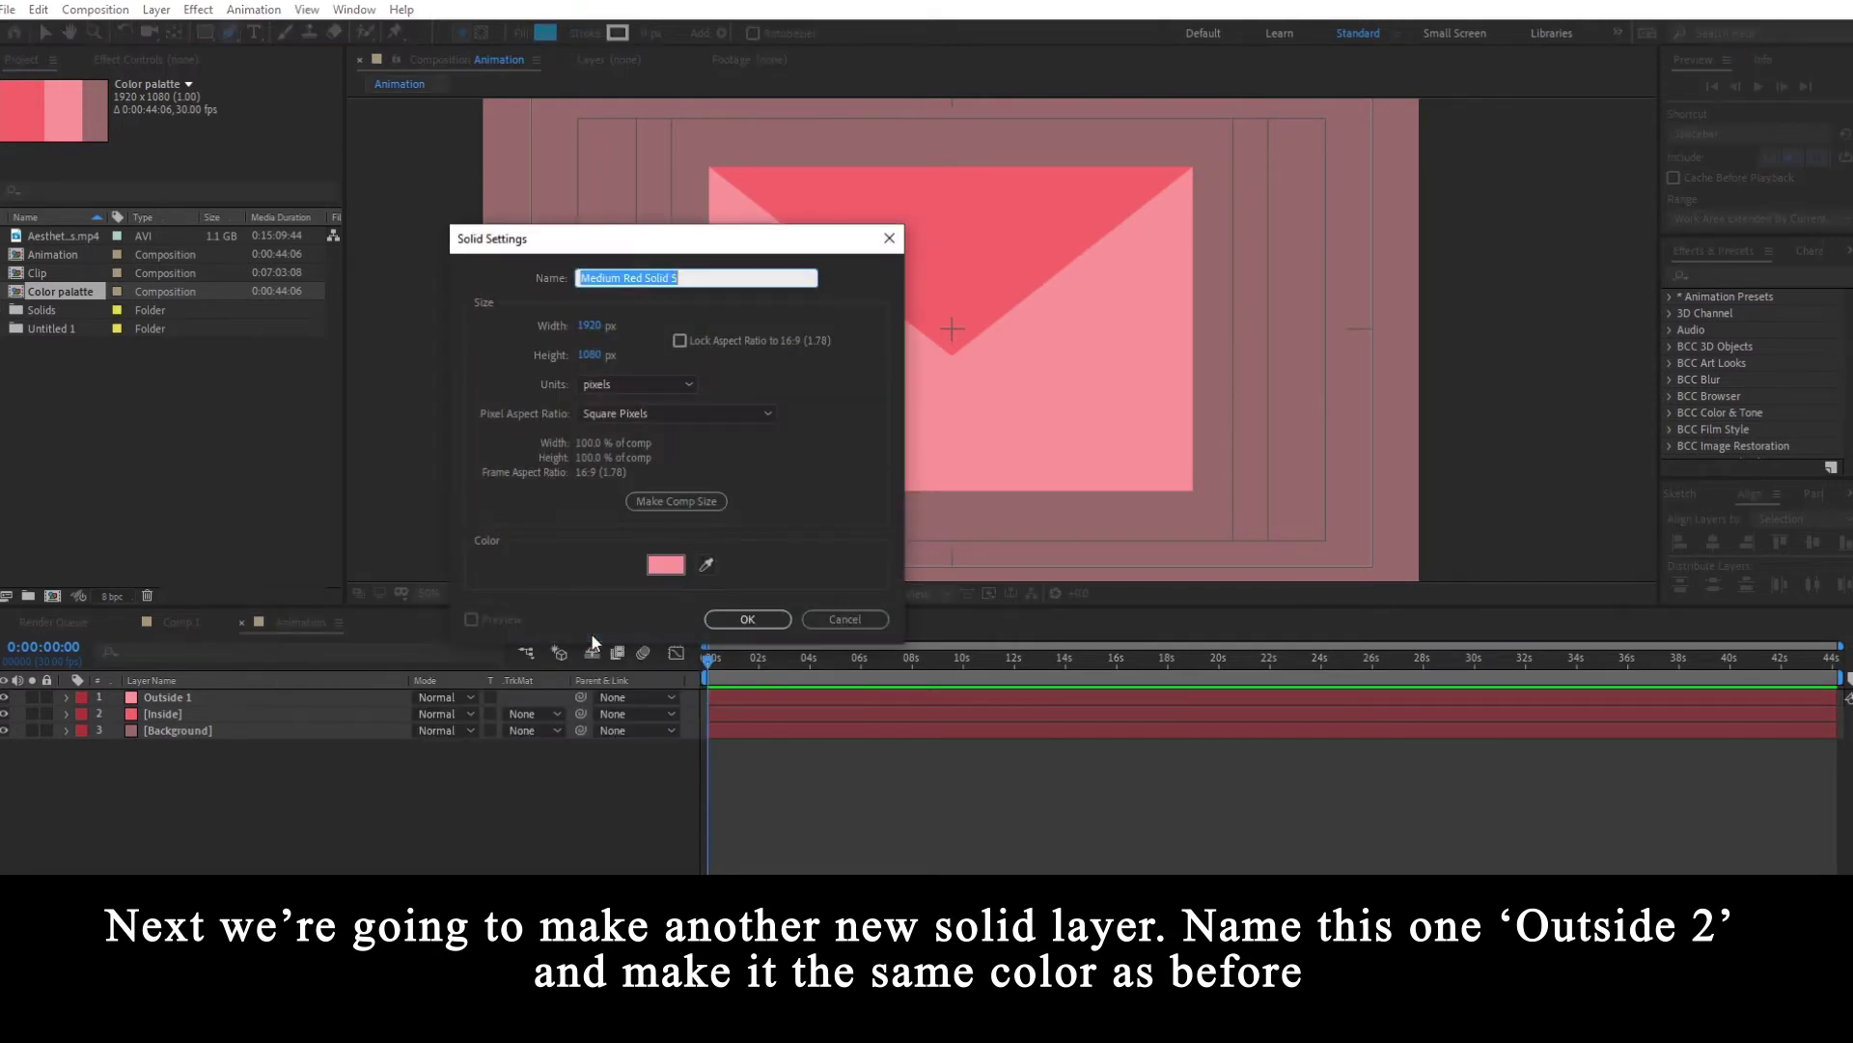
{"action": "left_click", "coordinate": [747, 619]}
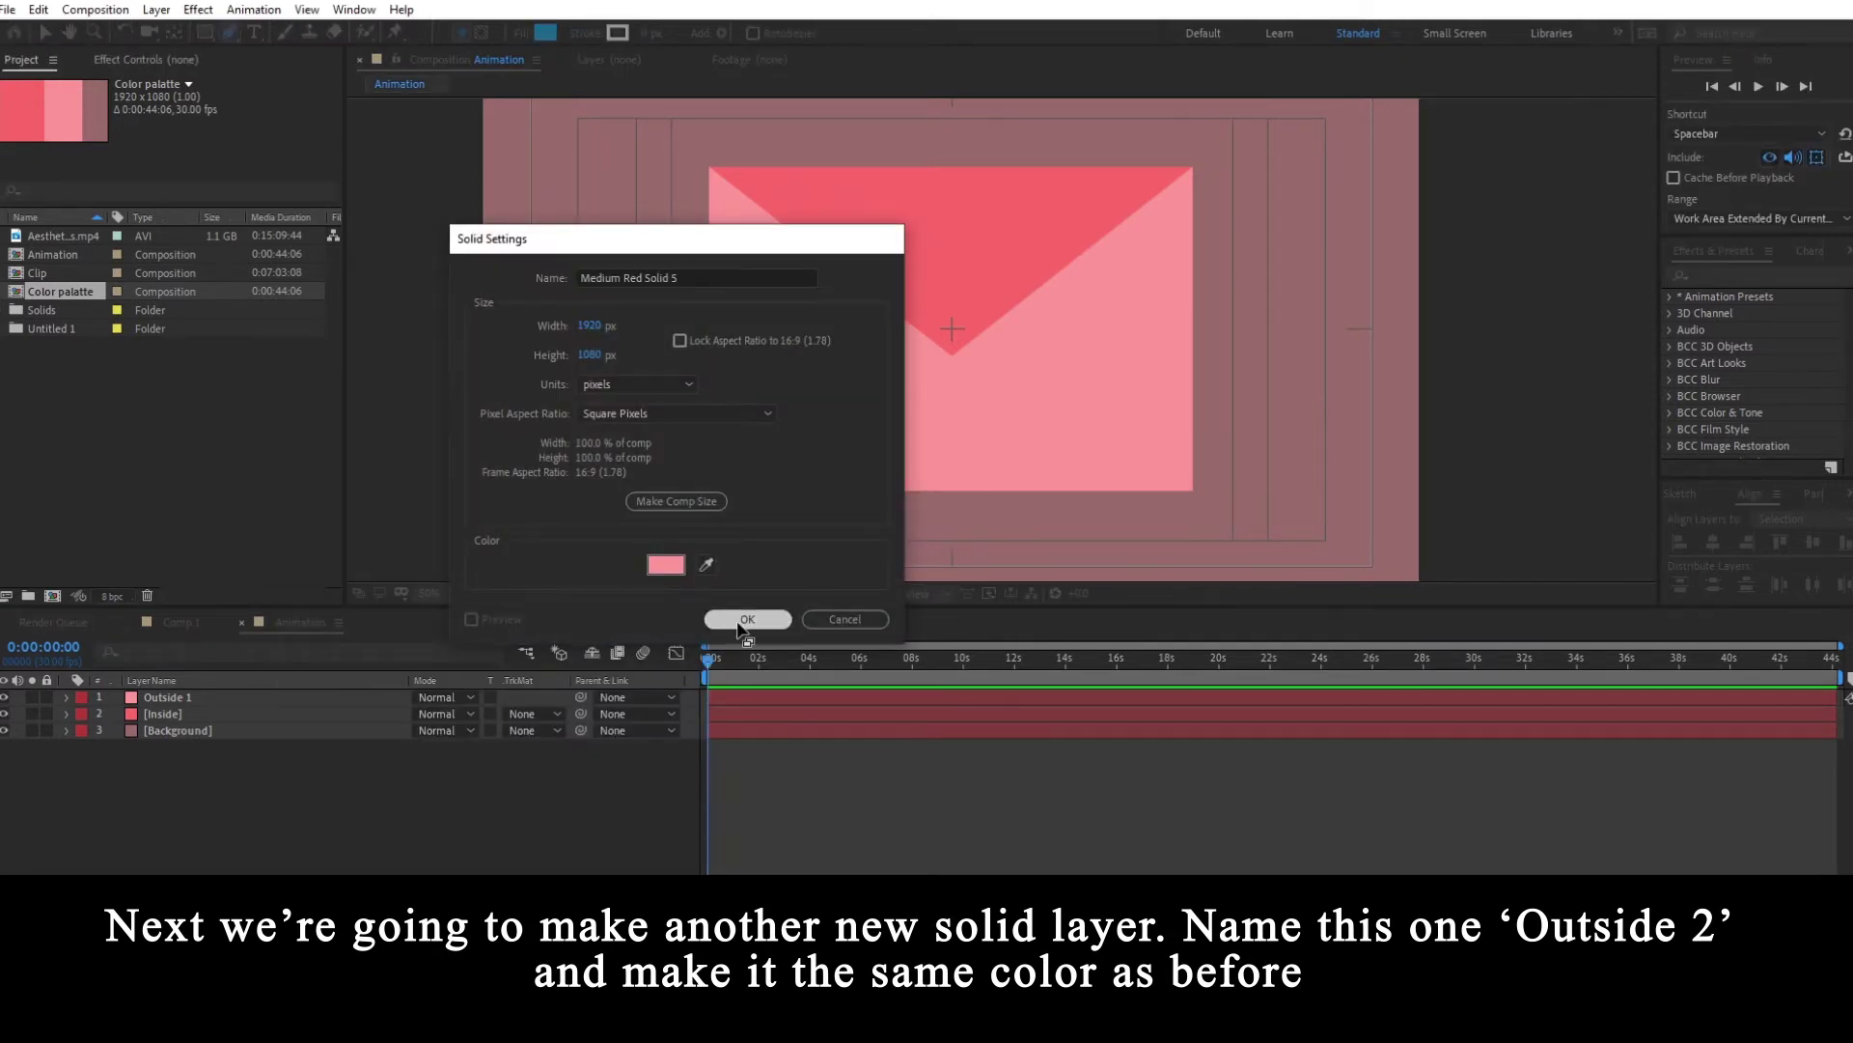
{"action": "key", "text": "t"}
{"action": "left_click_drag", "start_coordinate": [428, 720], "coordinate": [368, 715]}
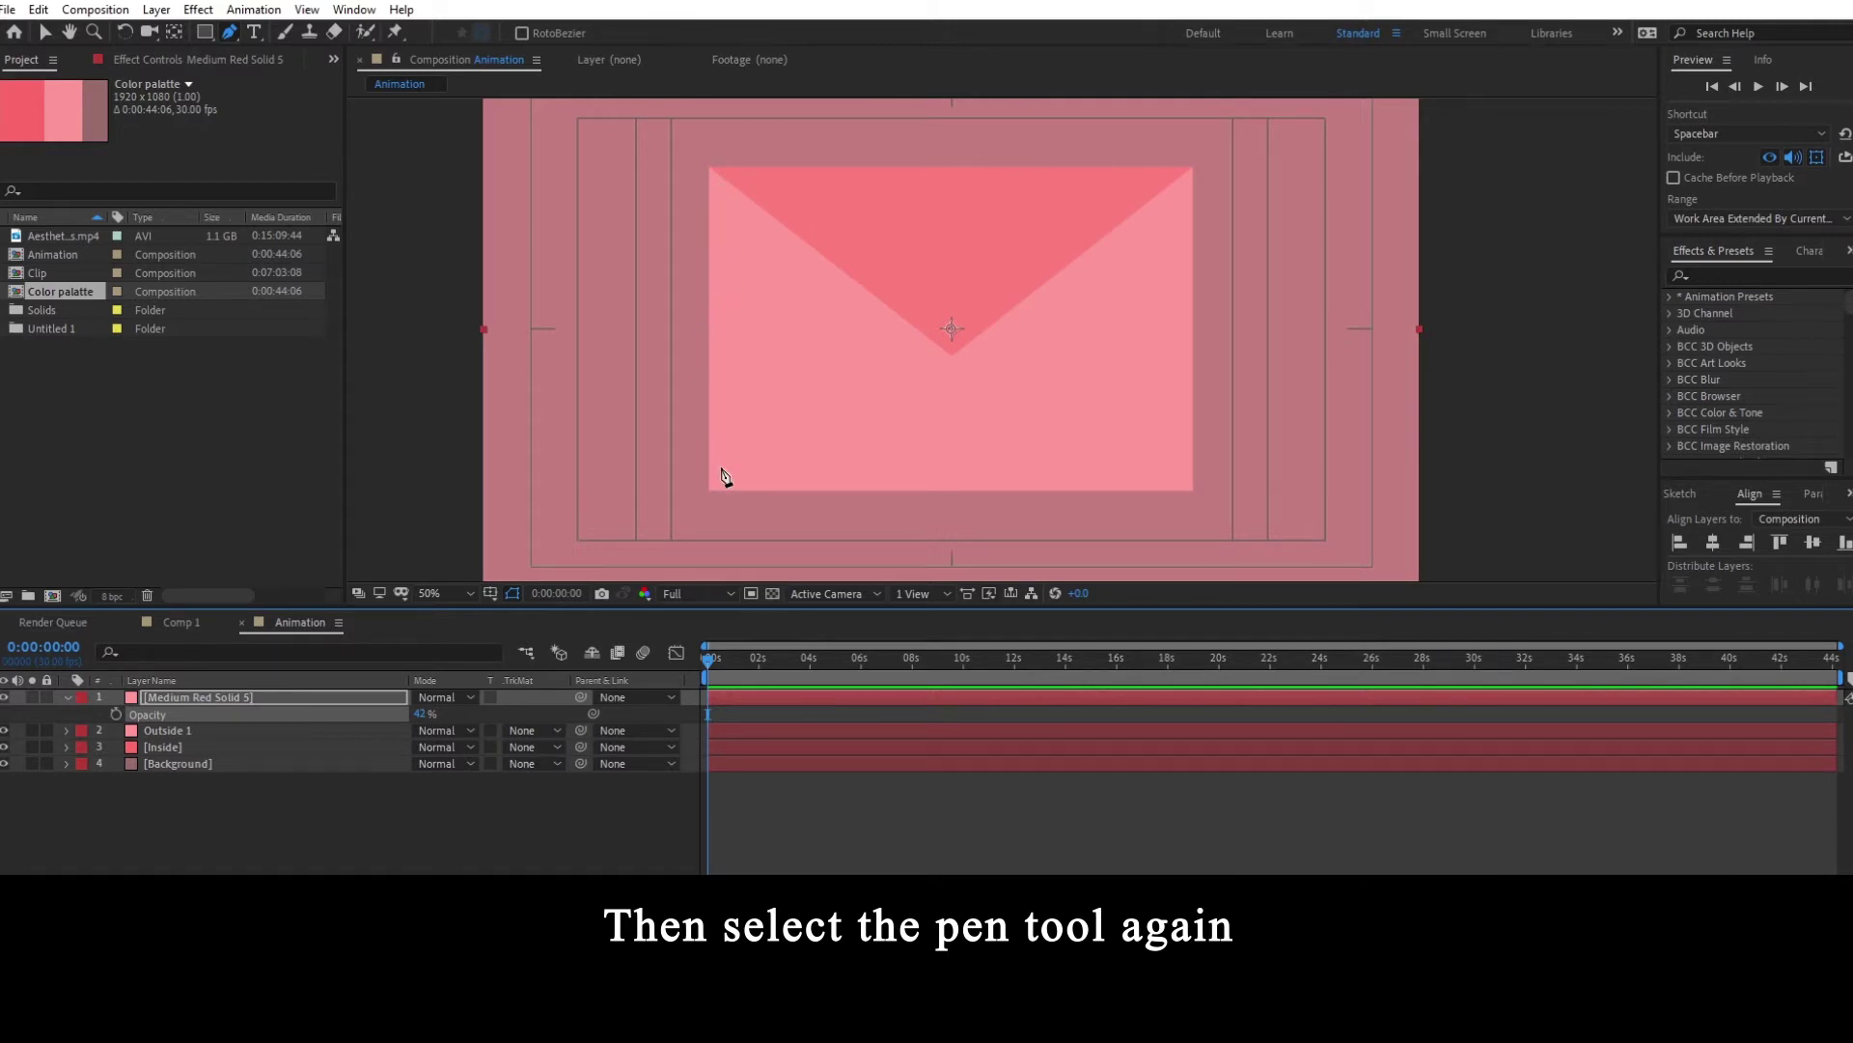
- Start a mask on the new solid with a point exactly at the envelope's lower-left corner
{"action": "left_click_drag", "start_coordinate": [730, 485], "coordinate": [754, 391]}
{"action": "scroll", "coordinate": [754, 393], "scroll_direction": "up", "scroll_amount": 1}
{"action": "left_click_drag", "start_coordinate": [610, 423], "coordinate": [860, 476]}
{"action": "scroll", "coordinate": [647, 444], "scroll_direction": "up", "scroll_amount": 1}
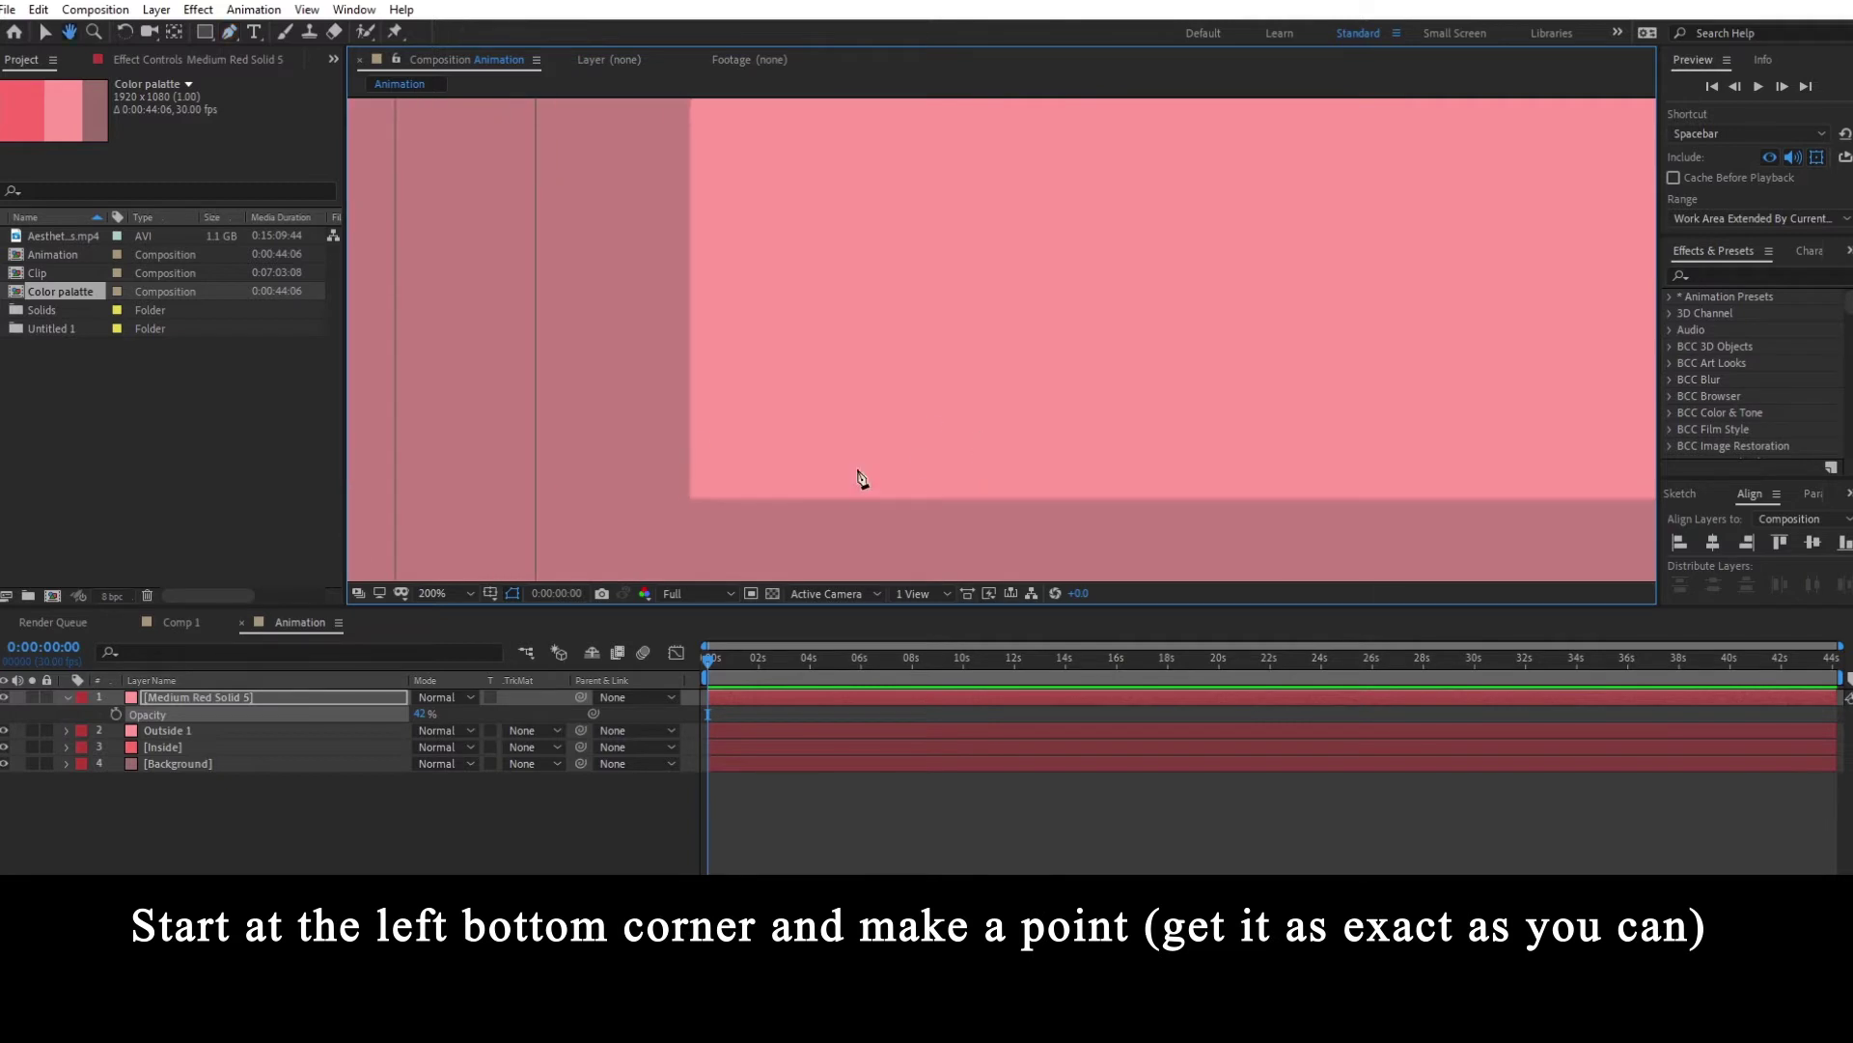
{"action": "left_click", "coordinate": [691, 498]}
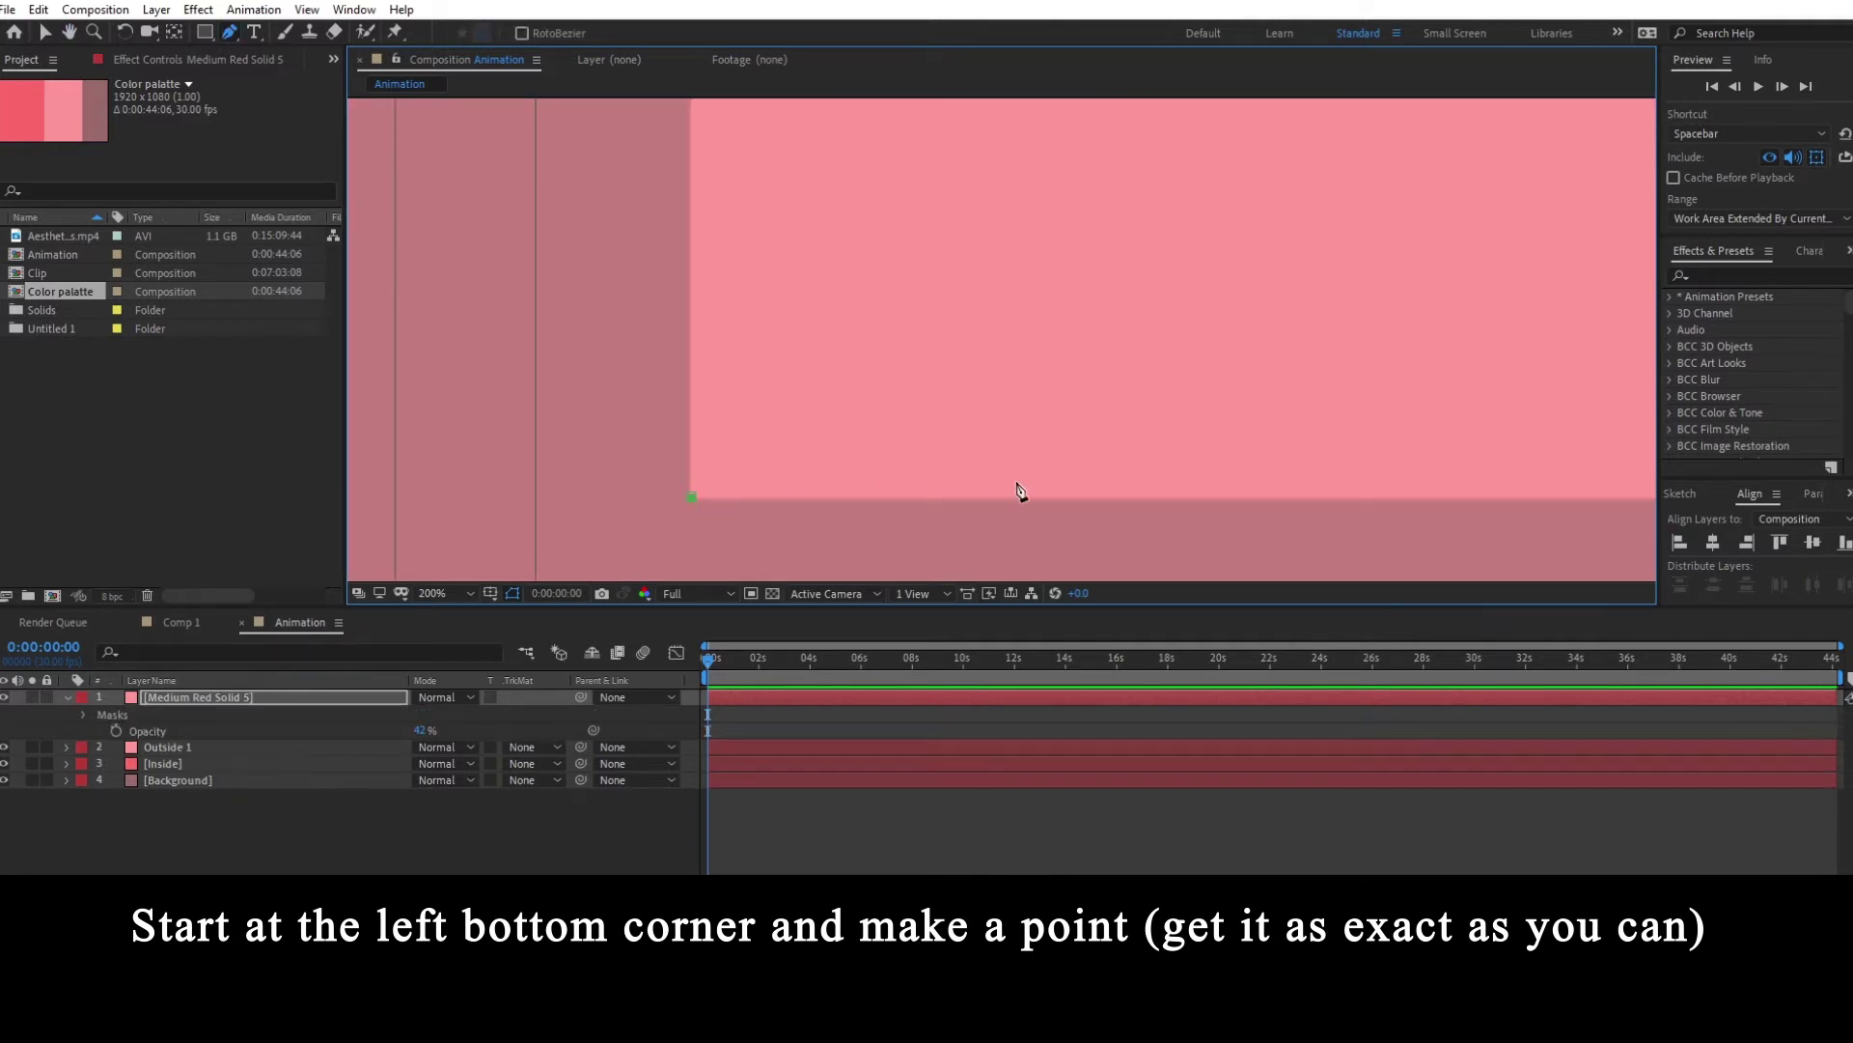
- Add the second mask point at the composition's centre mark, just above the tip of the red triangle
{"action": "left_click_drag", "start_coordinate": [1018, 496], "coordinate": [641, 484]}
{"action": "left_click_drag", "start_coordinate": [1621, 443], "coordinate": [772, 429]}
{"action": "left_click_drag", "start_coordinate": [1416, 423], "coordinate": [1303, 432]}
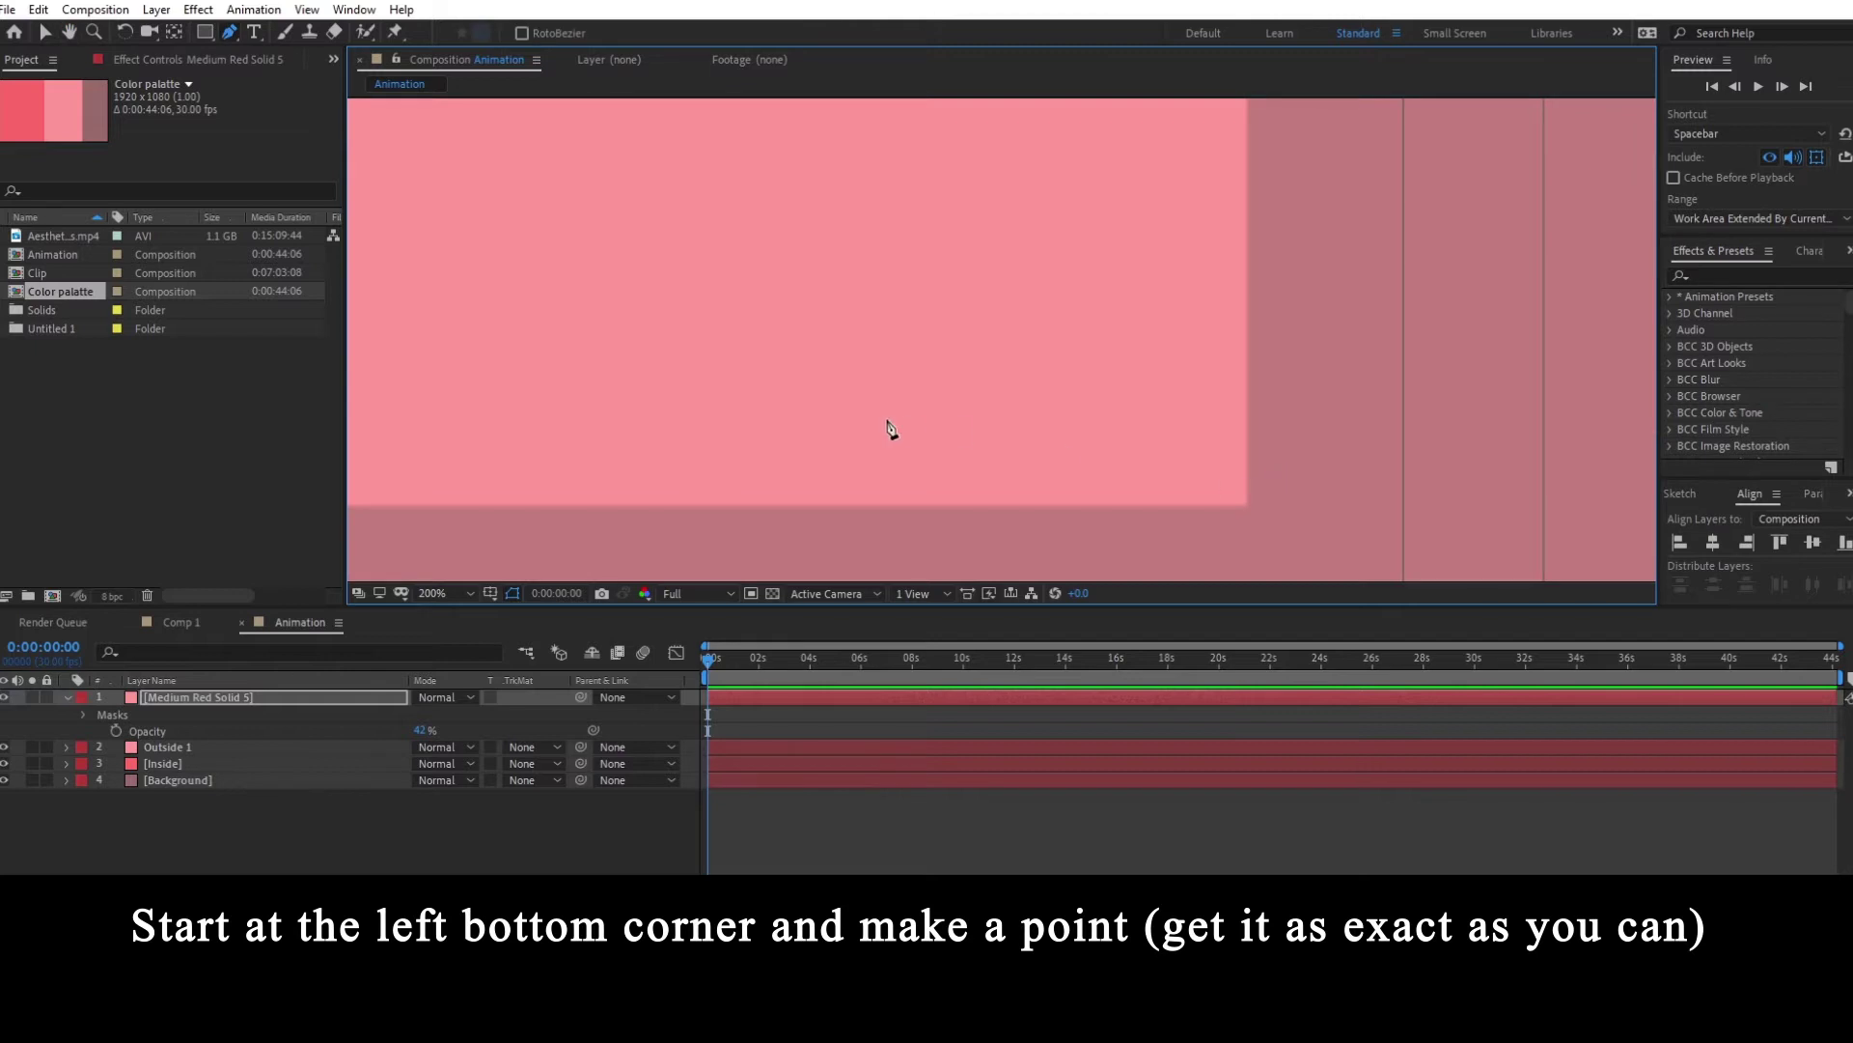
{"action": "left_click_drag", "start_coordinate": [1002, 465], "coordinate": [1055, 467]}
{"action": "left_click_drag", "start_coordinate": [734, 333], "coordinate": [1131, 414]}
{"action": "left_click_drag", "start_coordinate": [812, 223], "coordinate": [878, 365]}
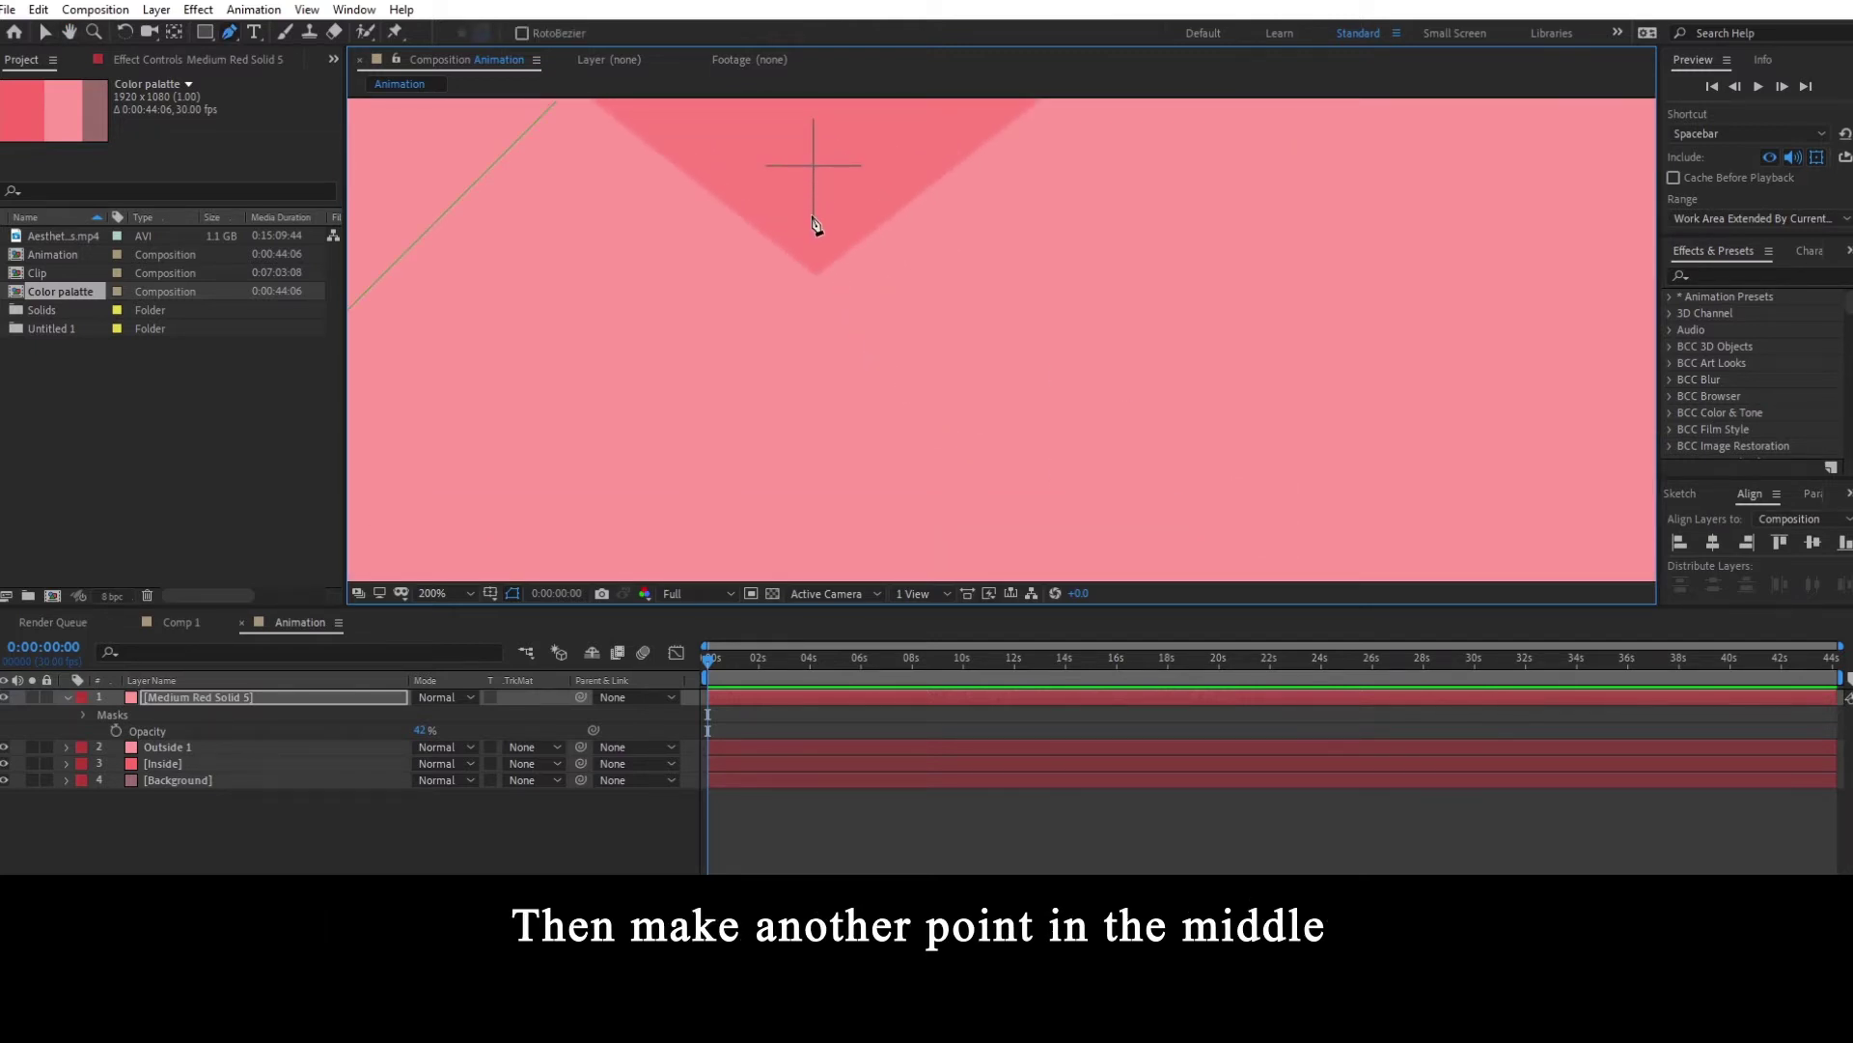
{"action": "scroll", "coordinate": [816, 228], "scroll_direction": "down", "scroll_amount": 2}
{"action": "left_click", "coordinate": [909, 254]}
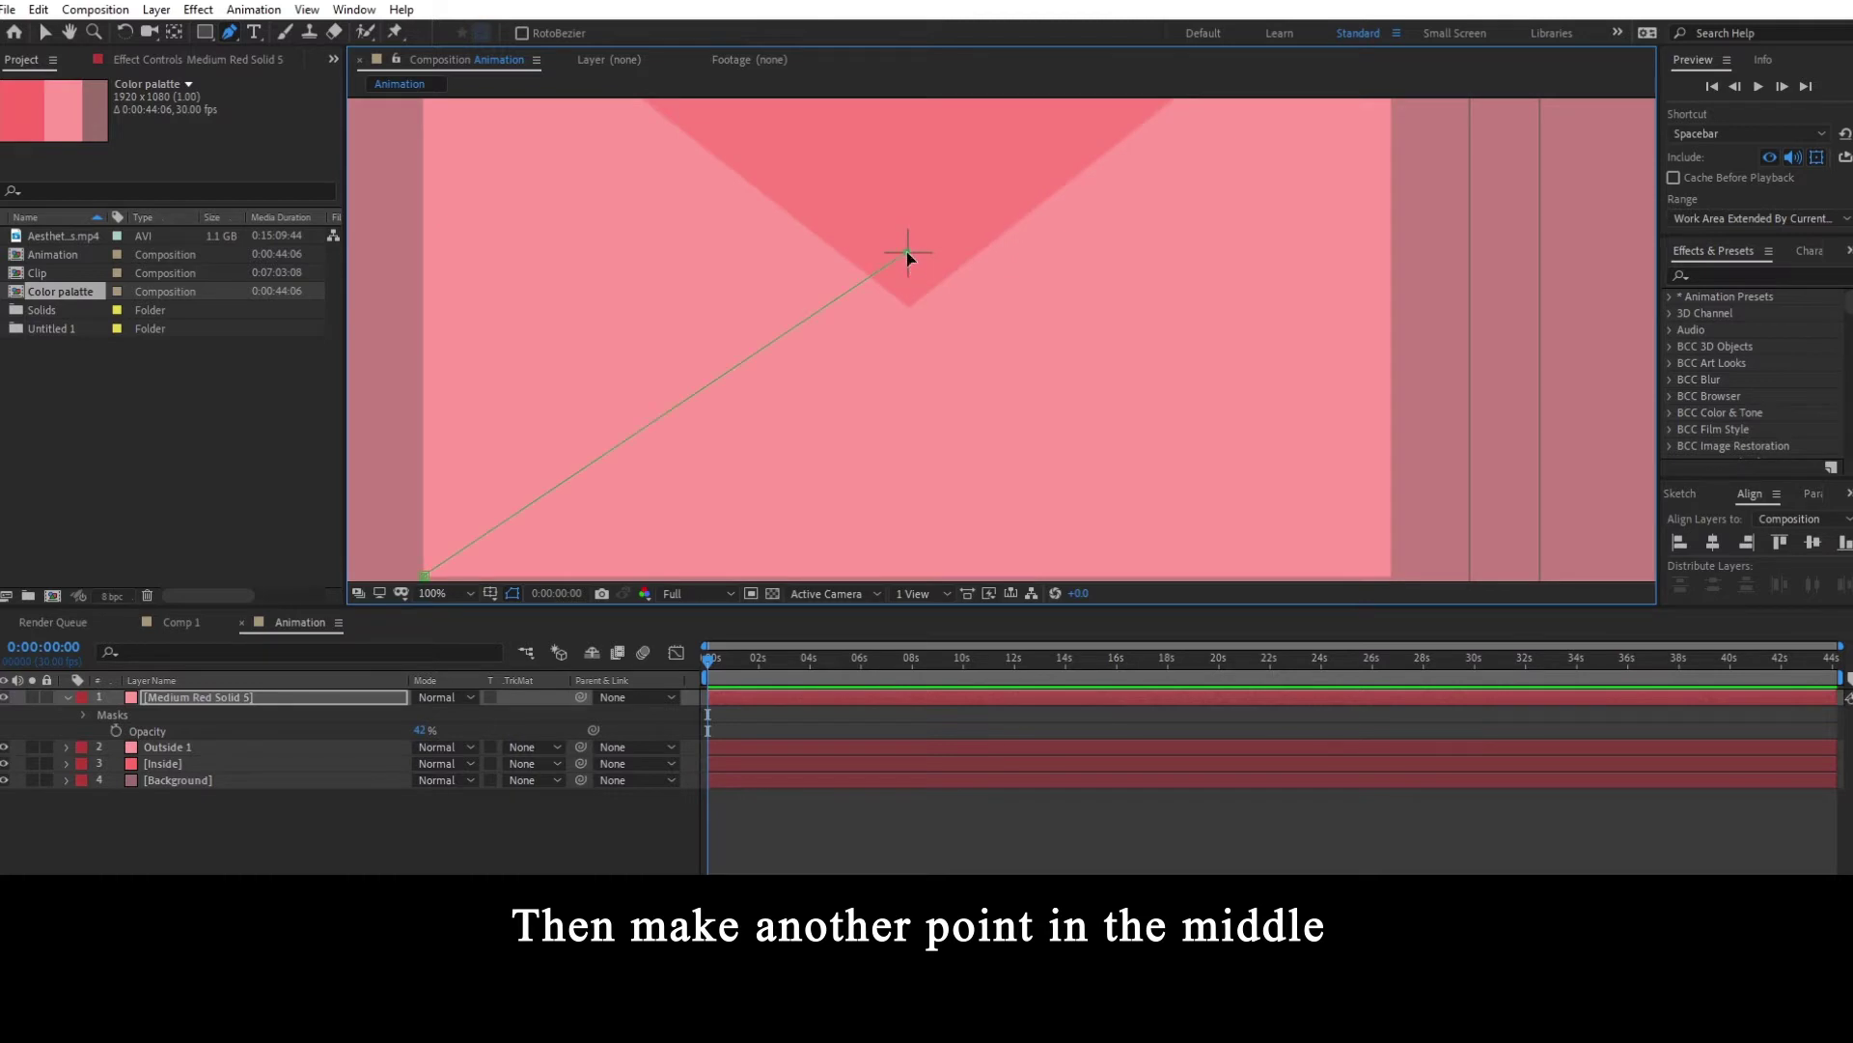
- Add the third mask point exactly at the envelope's lower-right corner
{"action": "left_click_drag", "start_coordinate": [917, 383], "coordinate": [782, 229]}
{"action": "mouse_move", "coordinate": [951, 323]}
{"action": "left_mouse_down"}
{"action": "mouse_move", "coordinate": [895, 316]}
{"action": "mouse_move", "coordinate": [935, 401]}
{"action": "left_mouse_up"}
{"action": "left_click", "coordinate": [1194, 411]}
{"action": "scroll", "coordinate": [1195, 415], "scroll_direction": "up", "scroll_amount": 2}
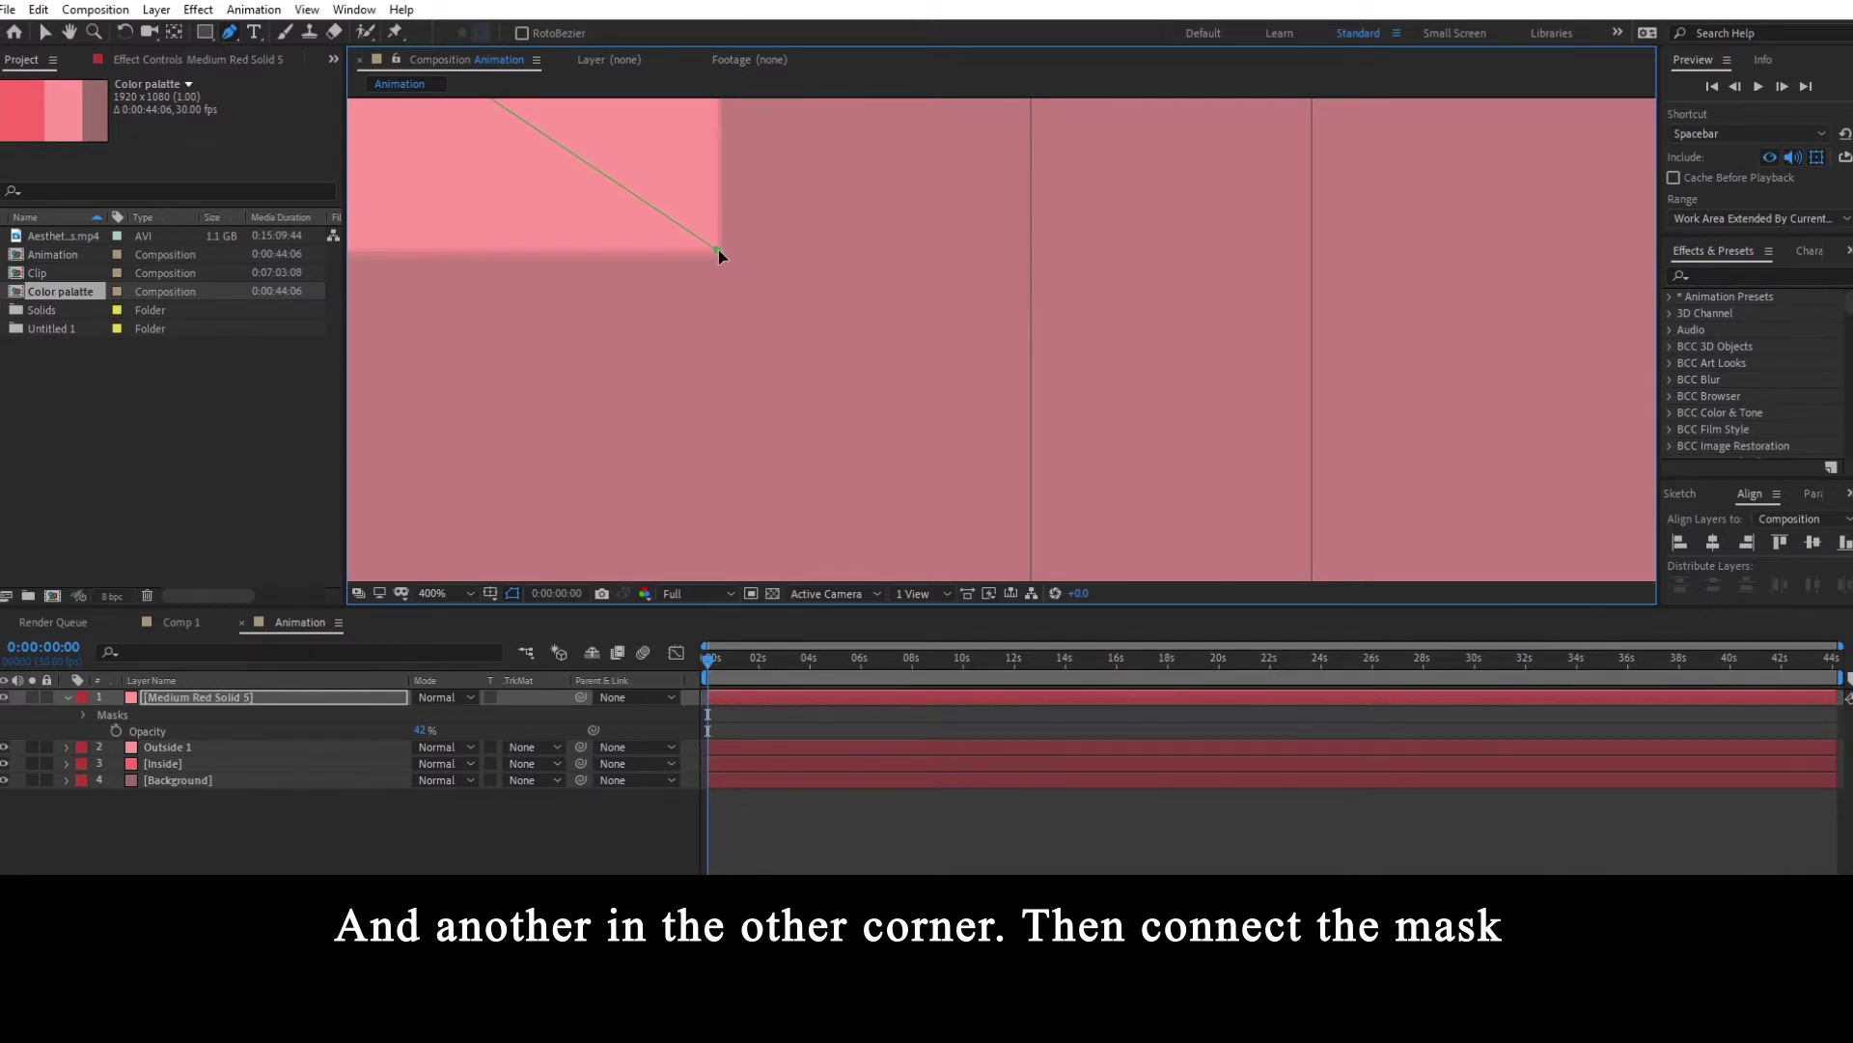
- Close the triangular mask along the envelope's bottom edge at its starting point in the lower-left corner
{"action": "left_click_drag", "start_coordinate": [751, 285], "coordinate": [1583, 327]}
{"action": "left_click_drag", "start_coordinate": [541, 343], "coordinate": [753, 359]}
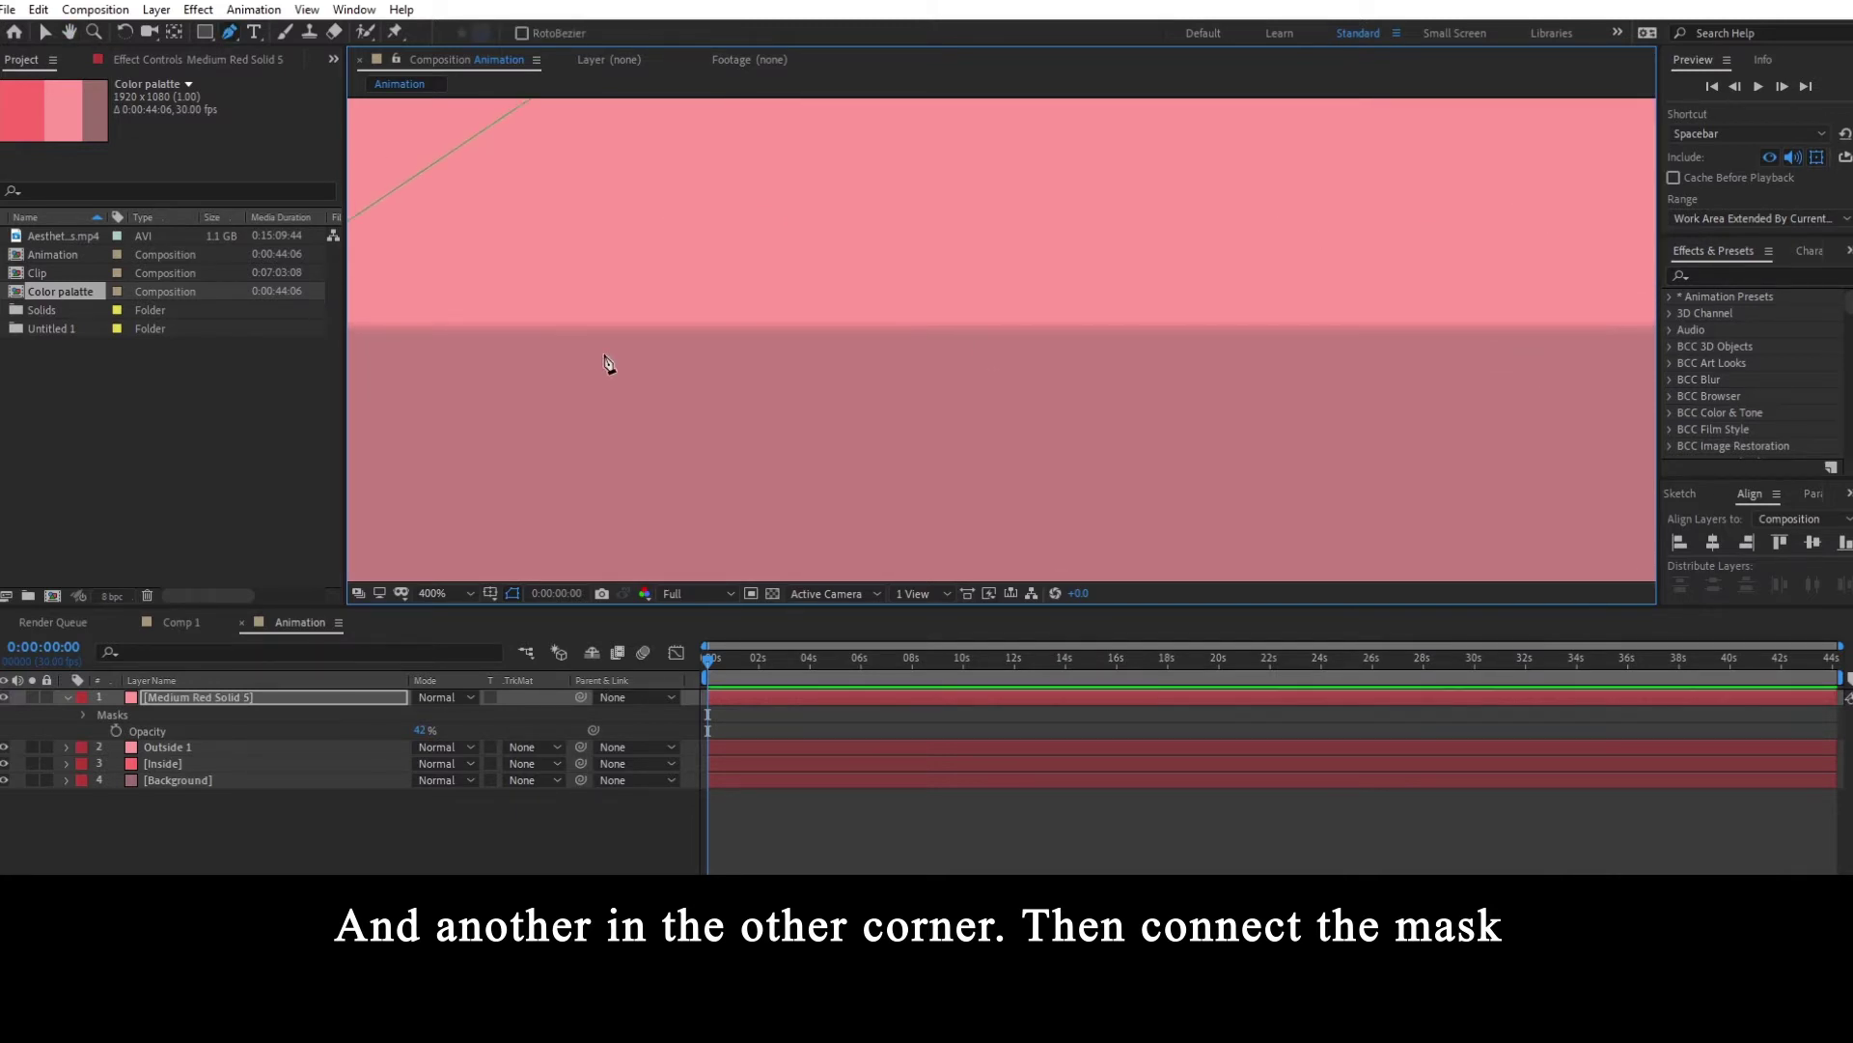
{"action": "left_click_drag", "start_coordinate": [612, 364], "coordinate": [1096, 364]}
{"action": "left_click", "coordinate": [977, 332]}
{"action": "left_click_drag", "start_coordinate": [1303, 383], "coordinate": [803, 396]}
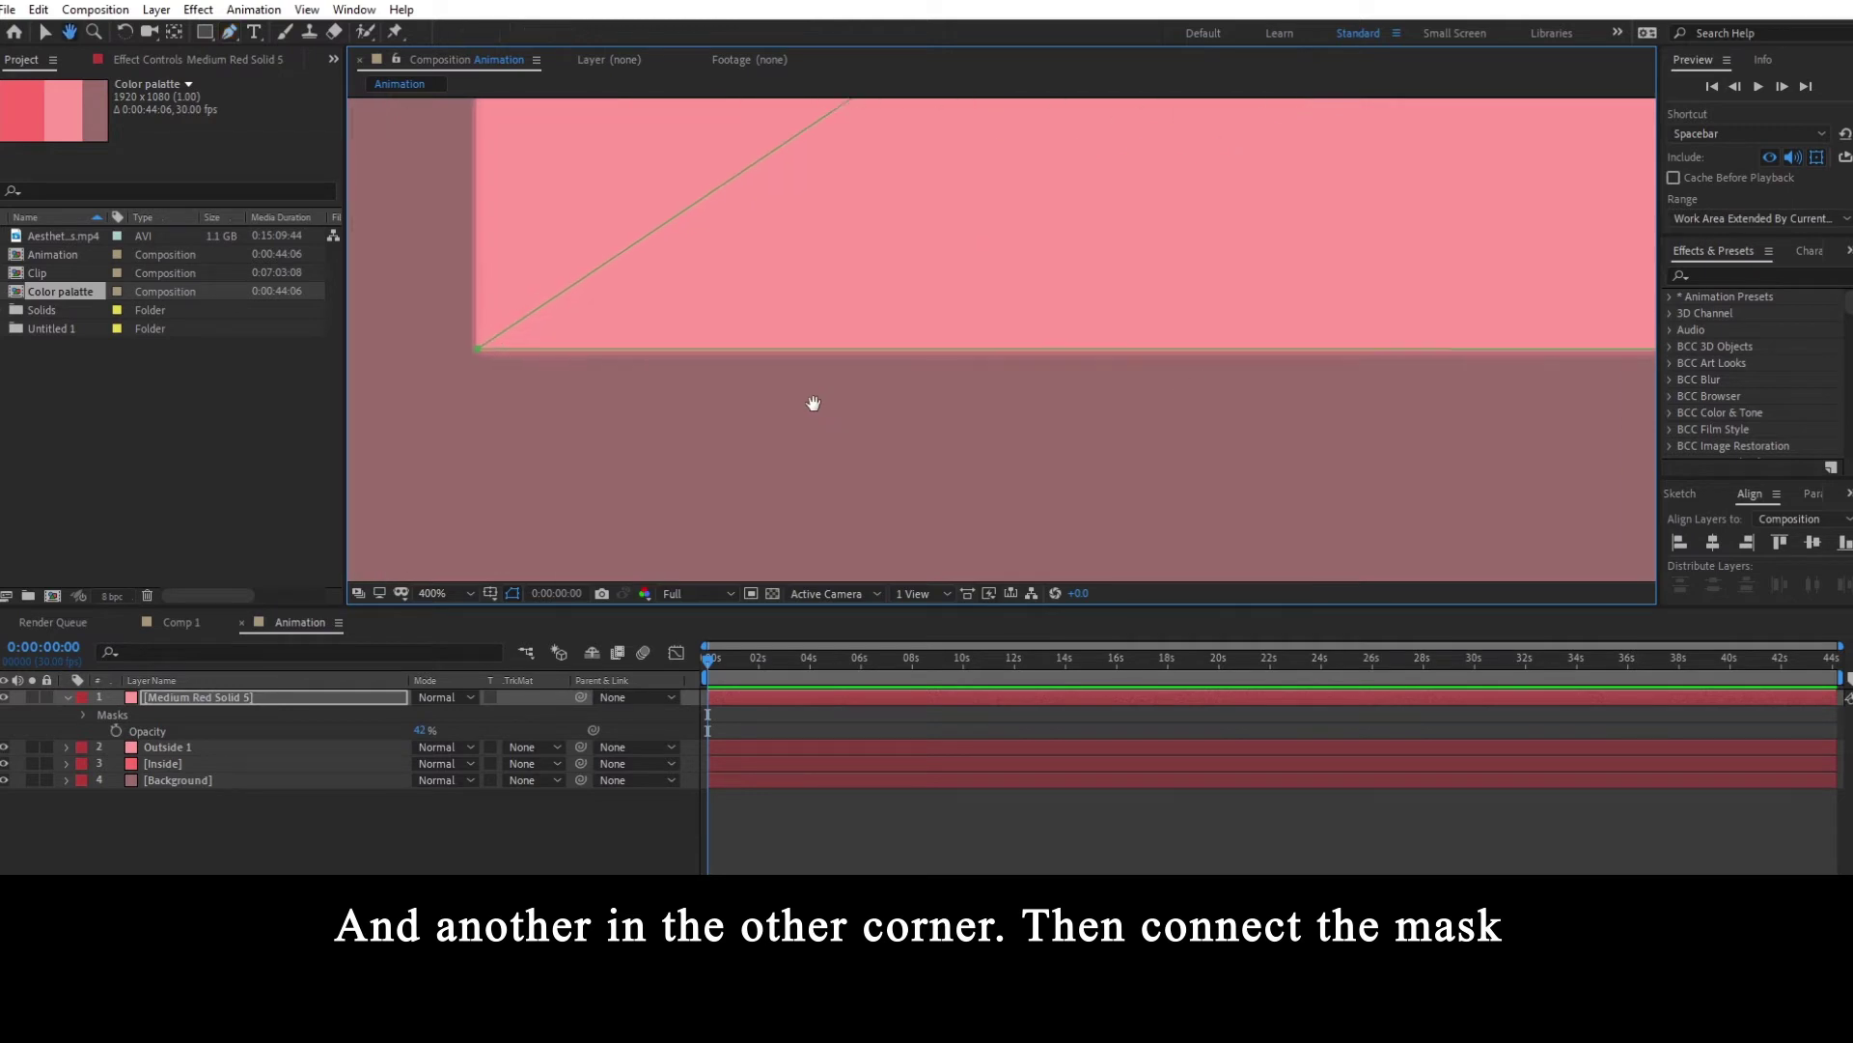
{"action": "left_click", "coordinate": [477, 349]}
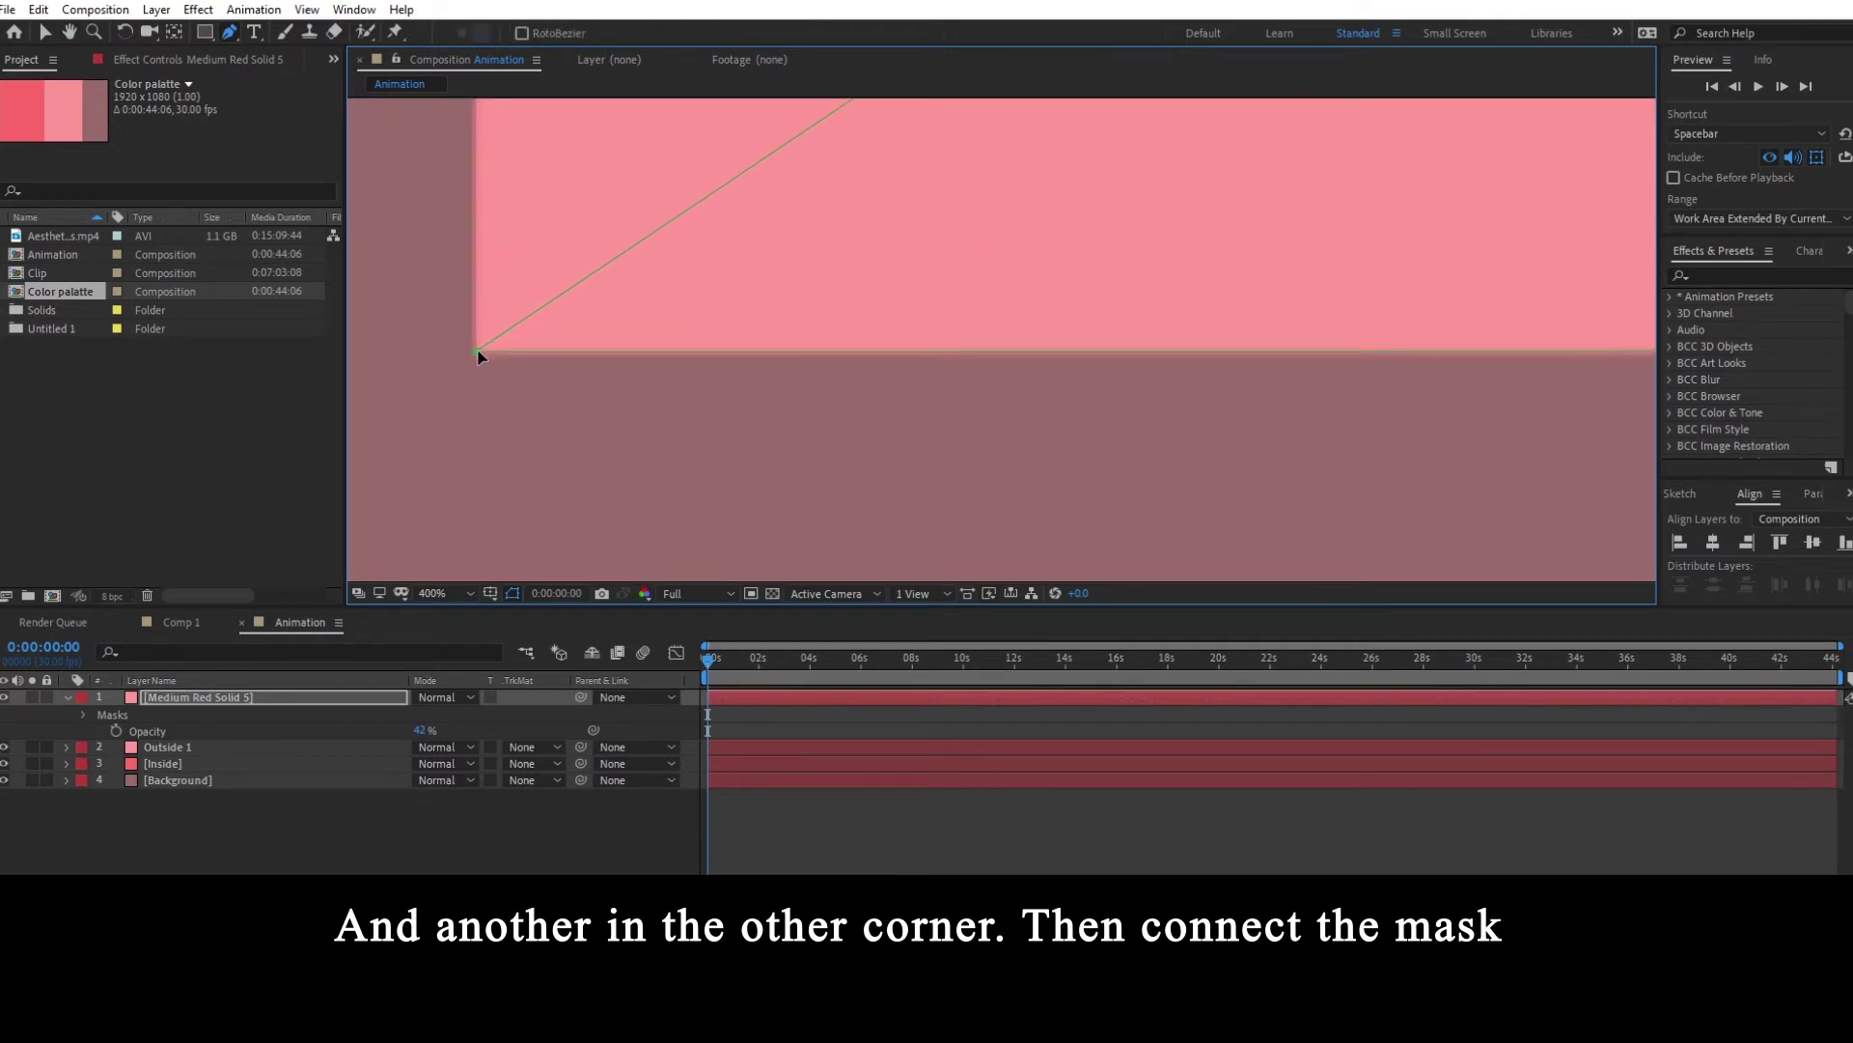
- Raise the masked triangle solid's opacity back to 100%
{"action": "left_click_drag", "start_coordinate": [1102, 314], "coordinate": [570, 457]}
{"action": "scroll", "coordinate": [1134, 337], "scroll_direction": "down", "scroll_amount": 2}
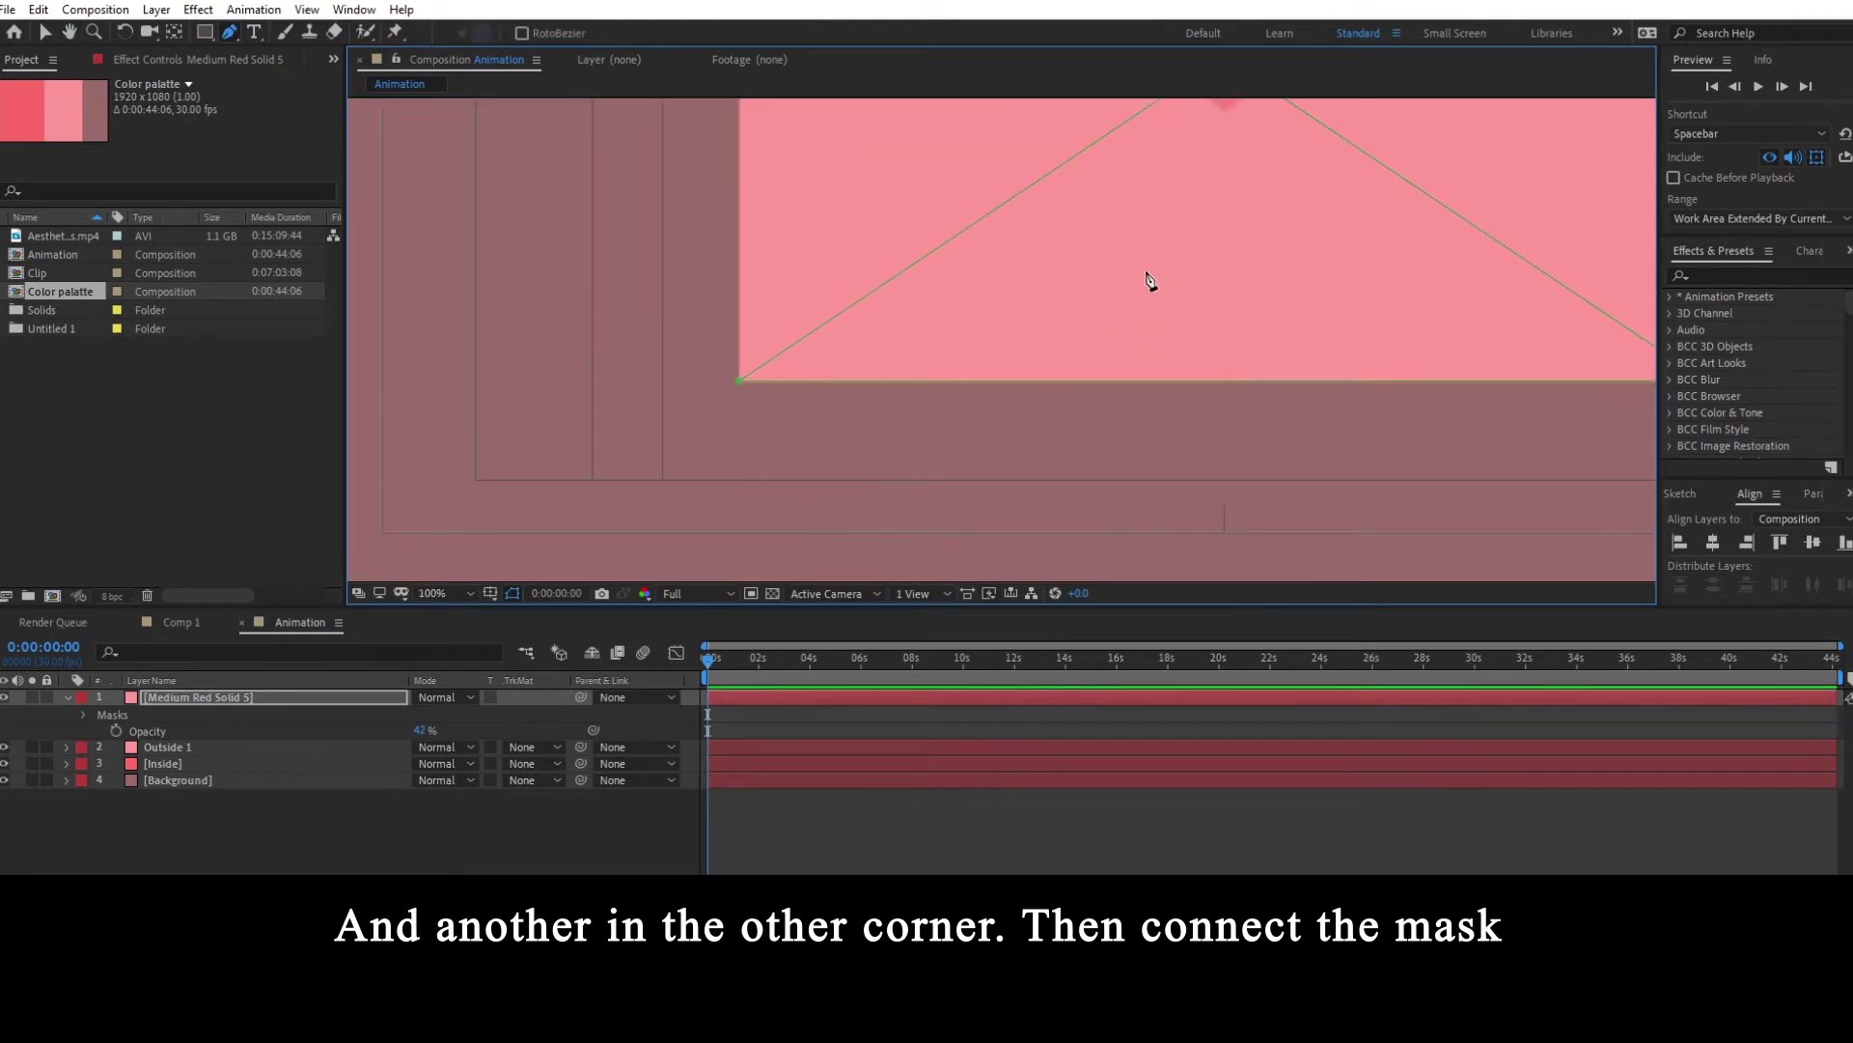
{"action": "left_click_drag", "start_coordinate": [1131, 279], "coordinate": [893, 523]}
{"action": "left_click", "coordinate": [435, 595]}
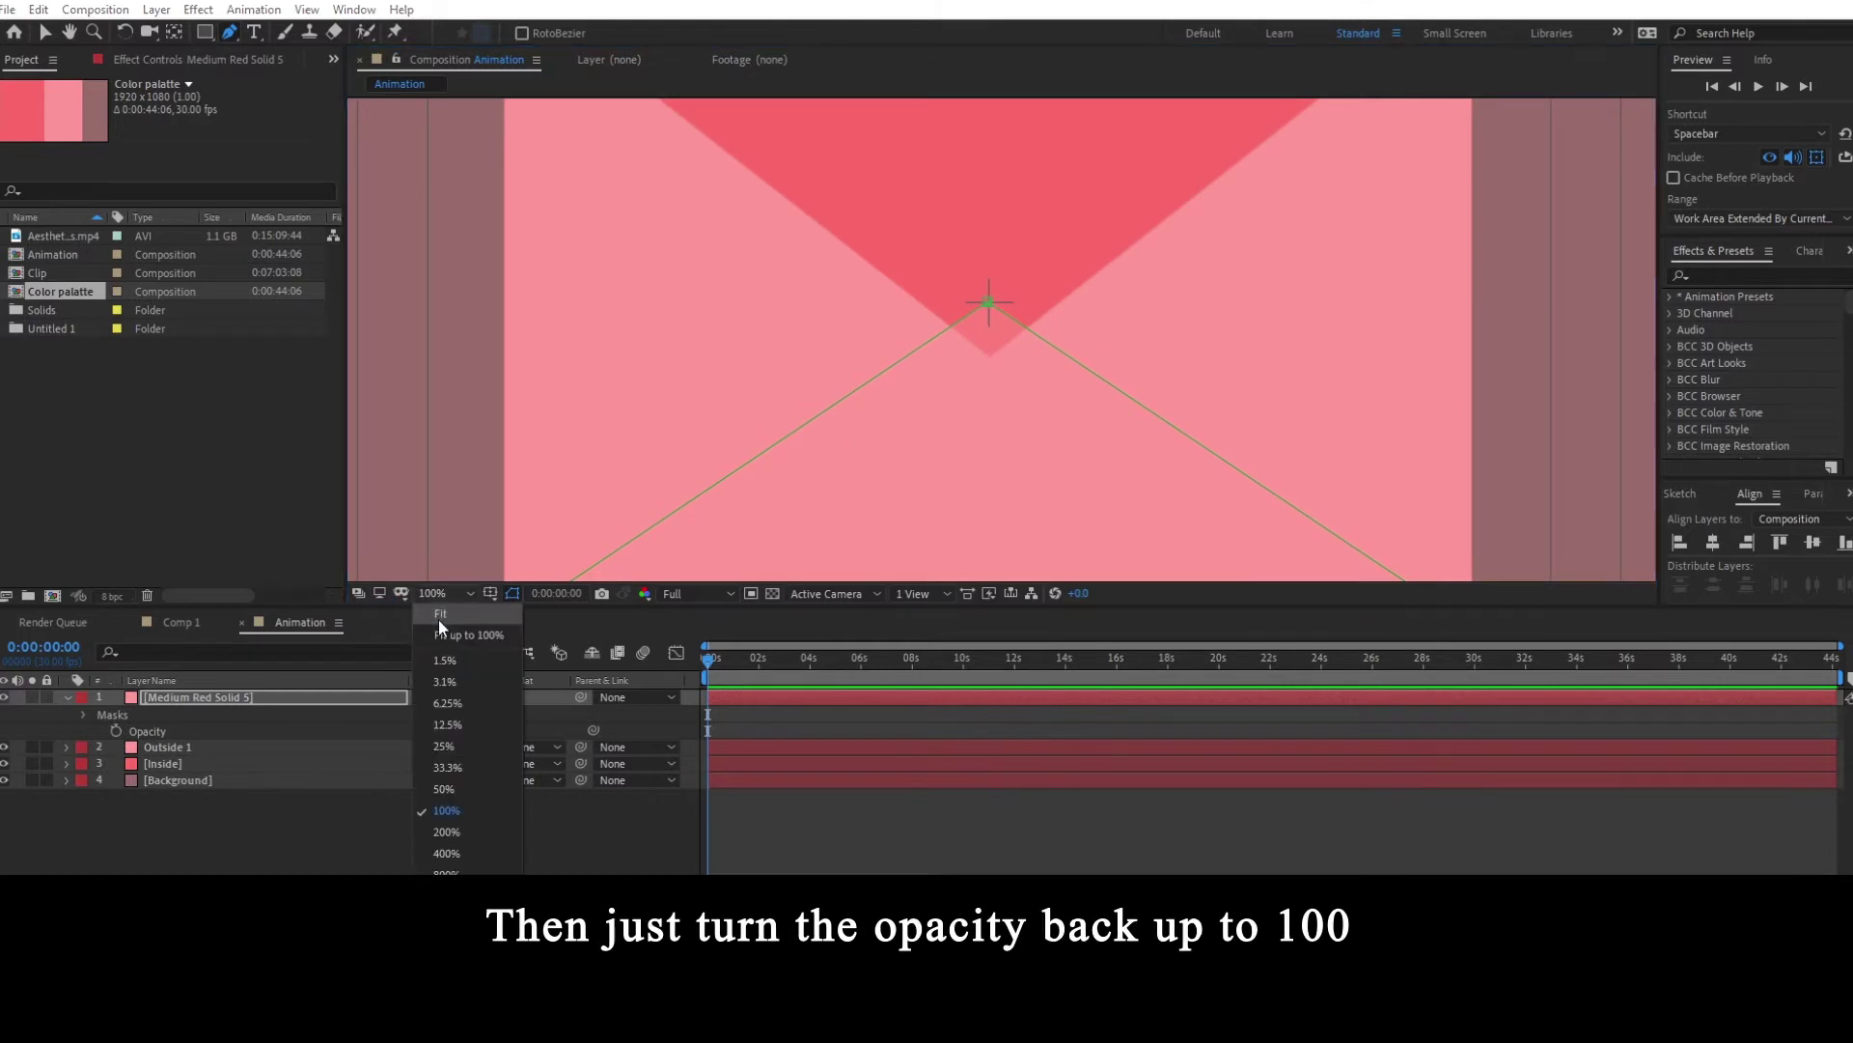
{"action": "left_click", "coordinate": [438, 618]}
{"action": "left_click", "coordinate": [257, 695]}
{"action": "key", "text": "t"}
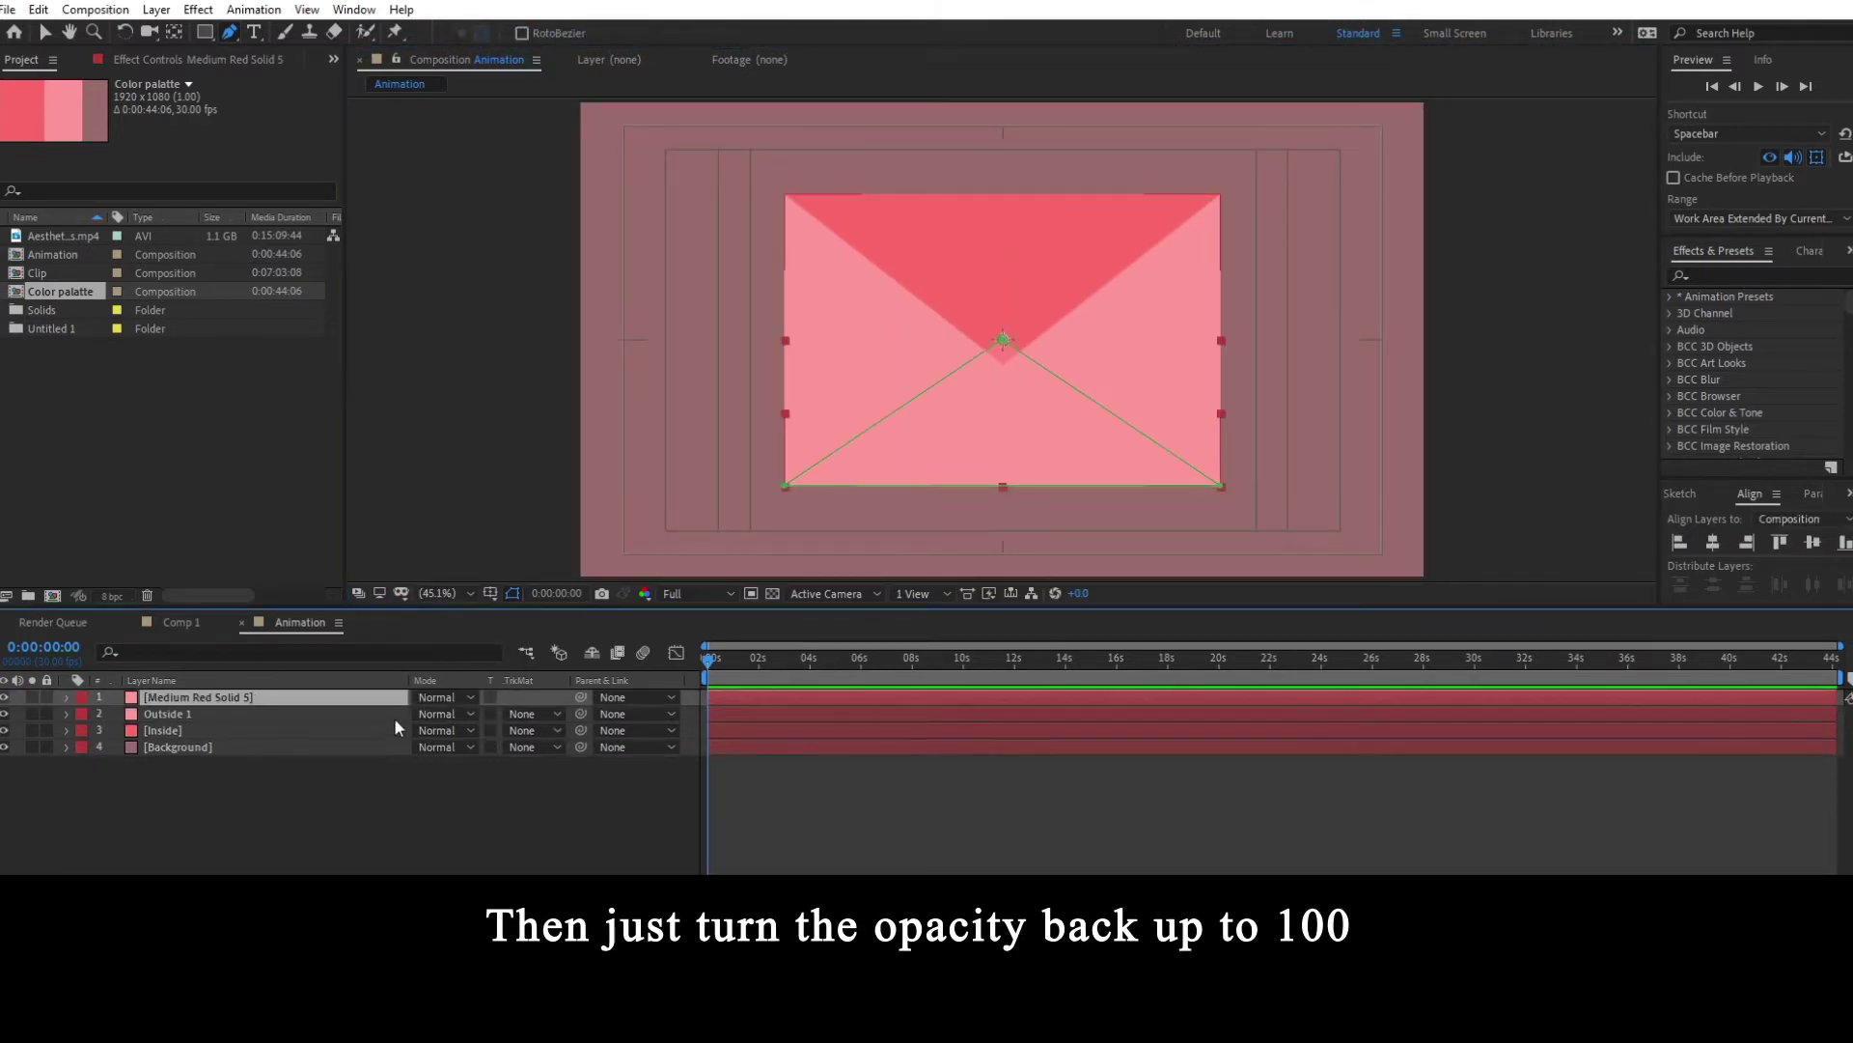
{"action": "left_click_drag", "start_coordinate": [420, 717], "coordinate": [1000, 715]}
{"action": "left_click", "coordinate": [976, 850]}
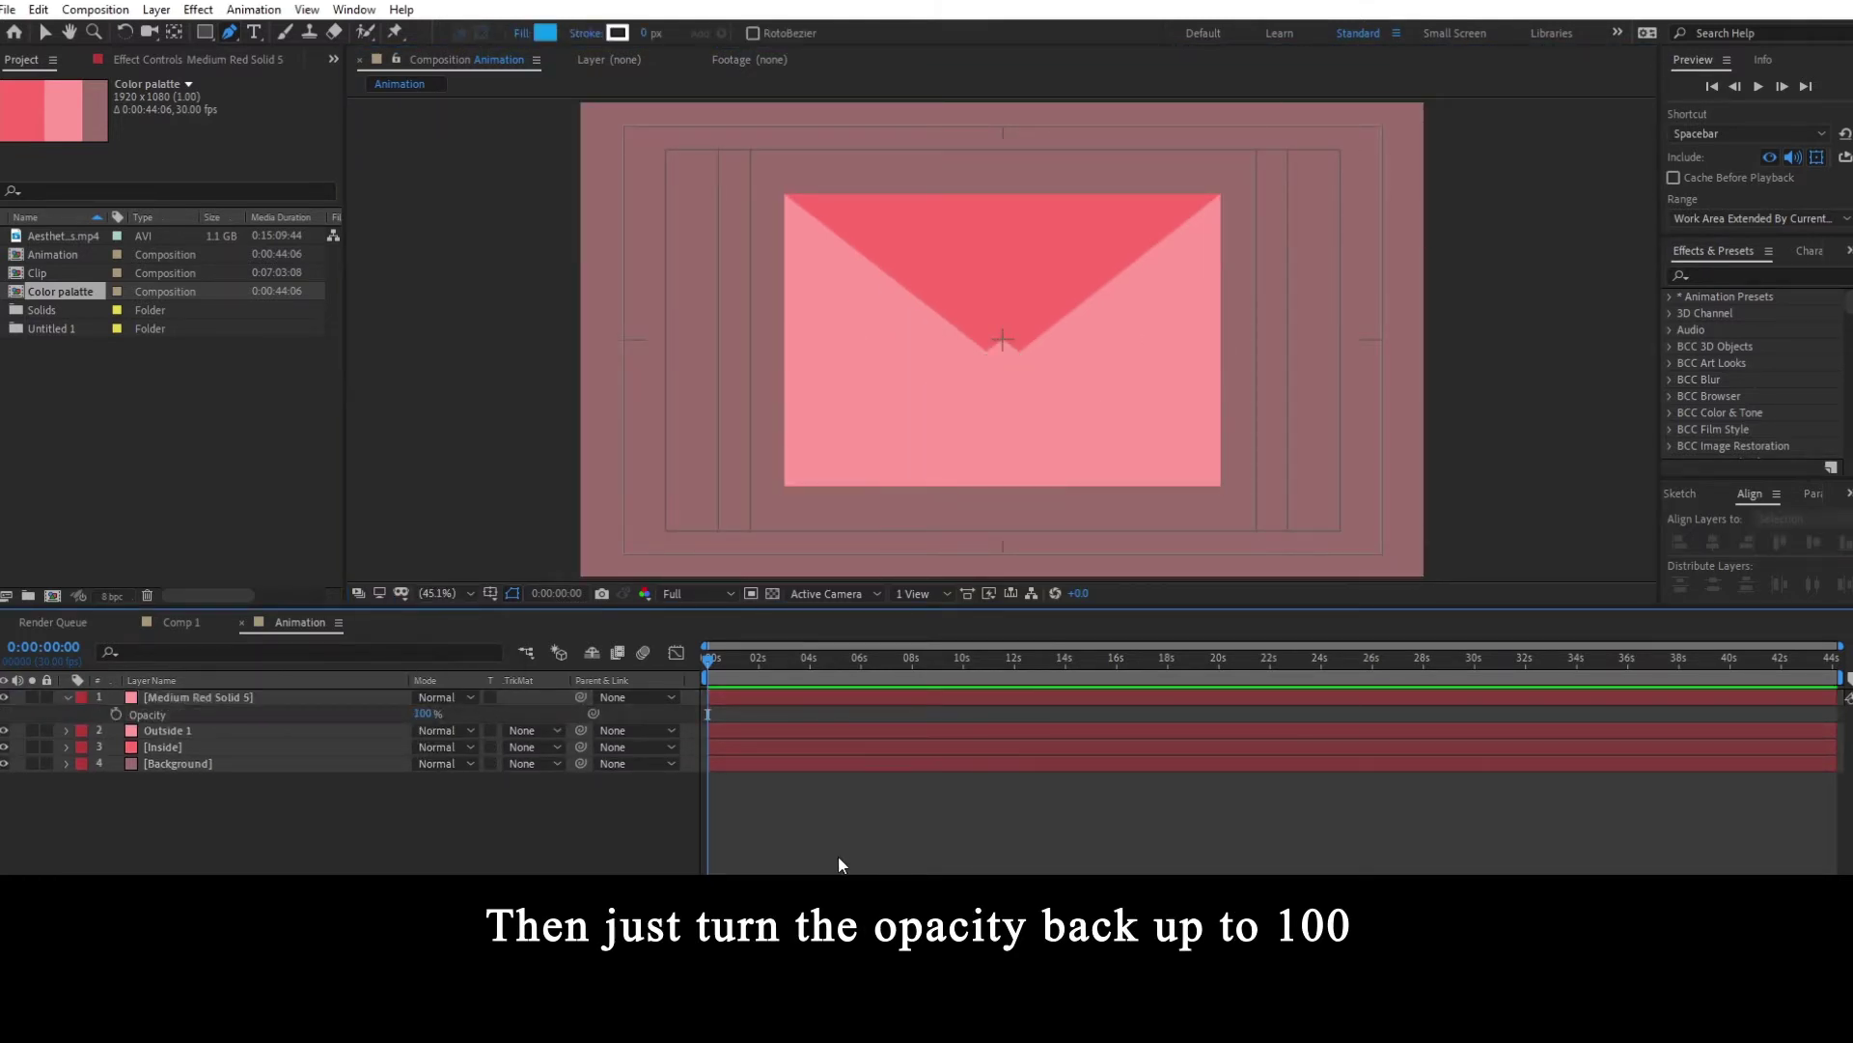
- Add a Drop Shadow layer style to the masked triangle solid and expand its properties
{"action": "left_click", "coordinate": [247, 697]}
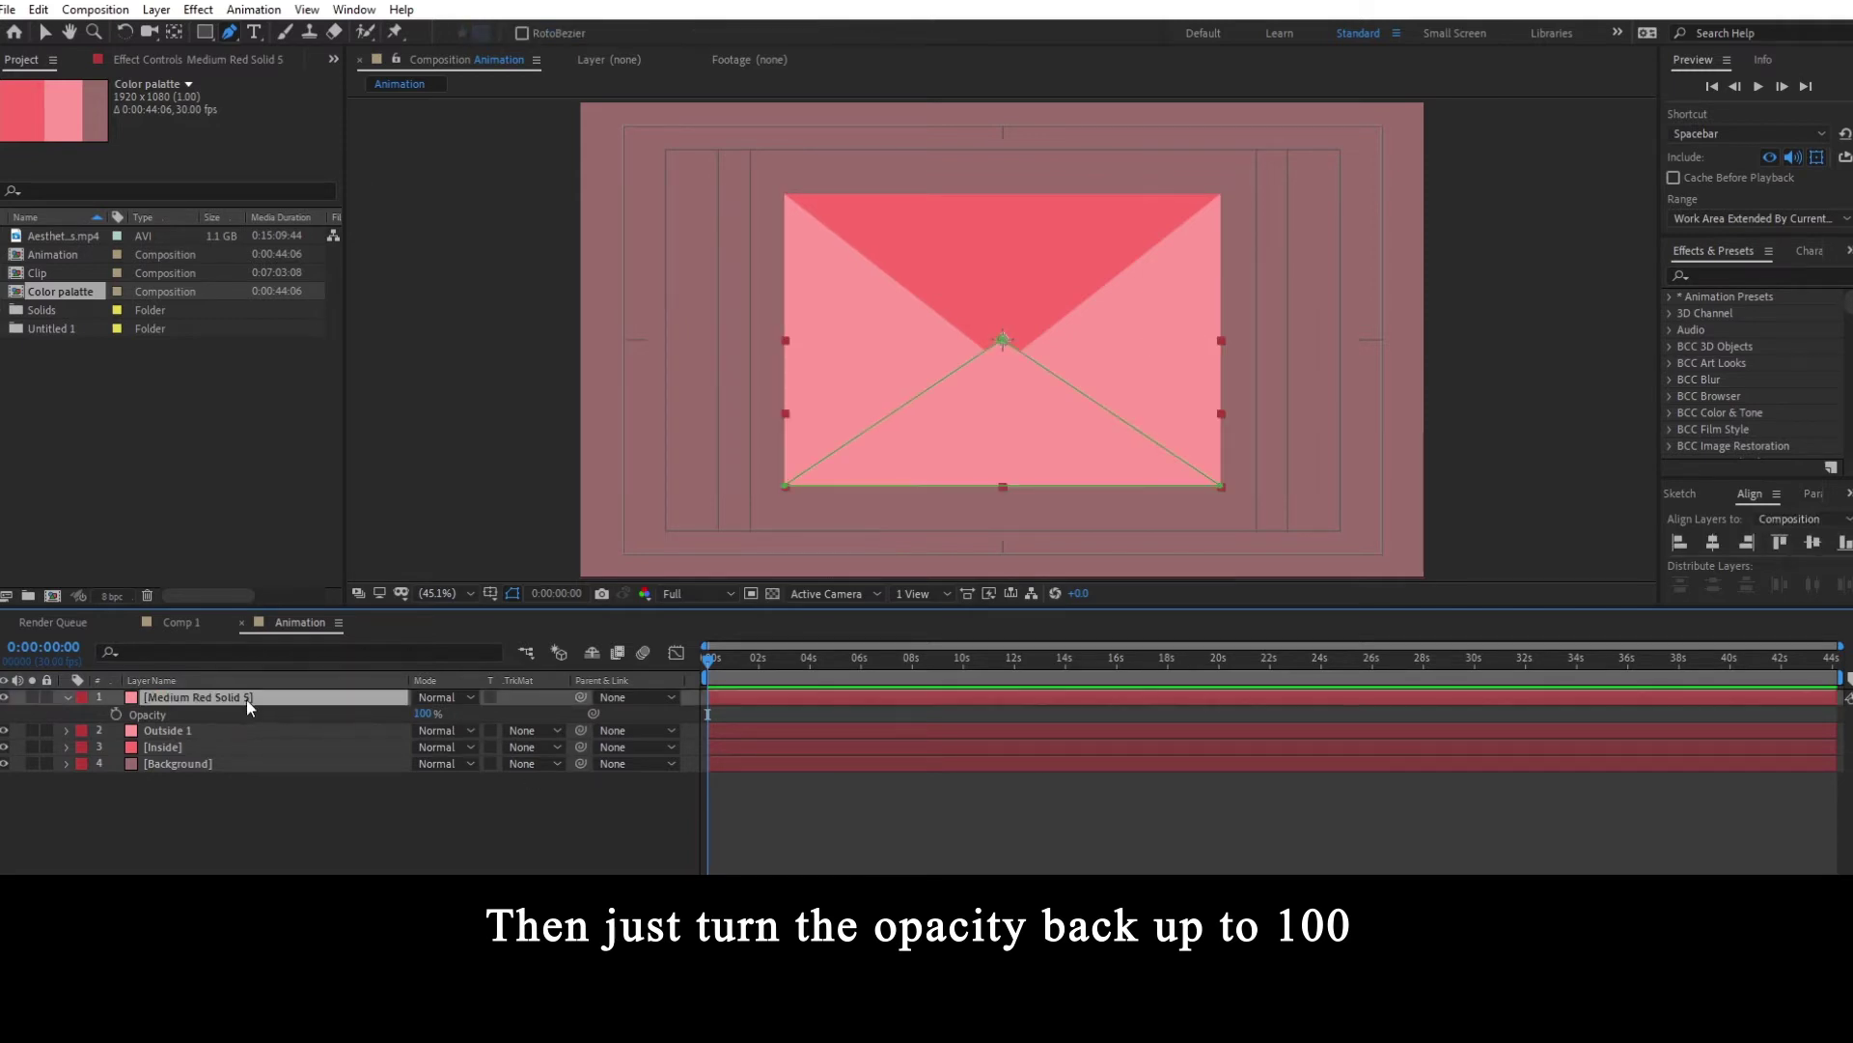
{"action": "right_click", "coordinate": [219, 701]}
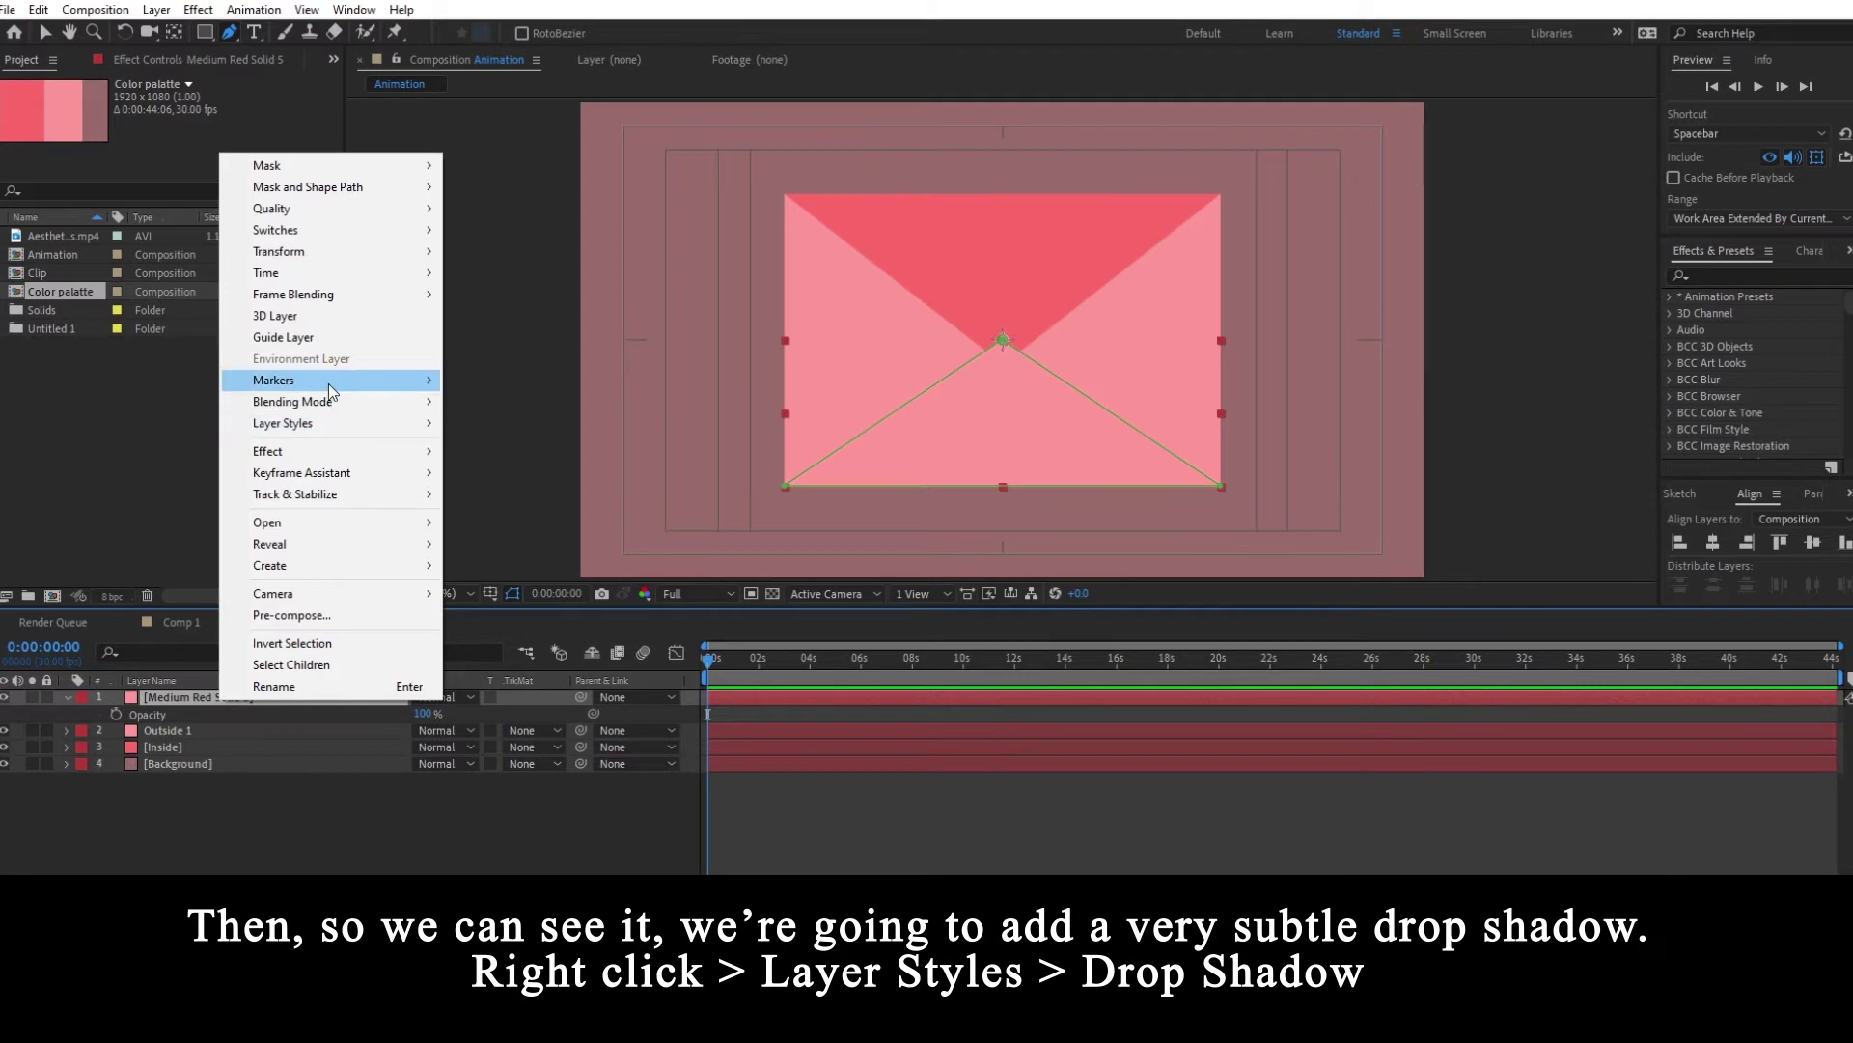
{"action": "mouse_move", "coordinate": [328, 425]}
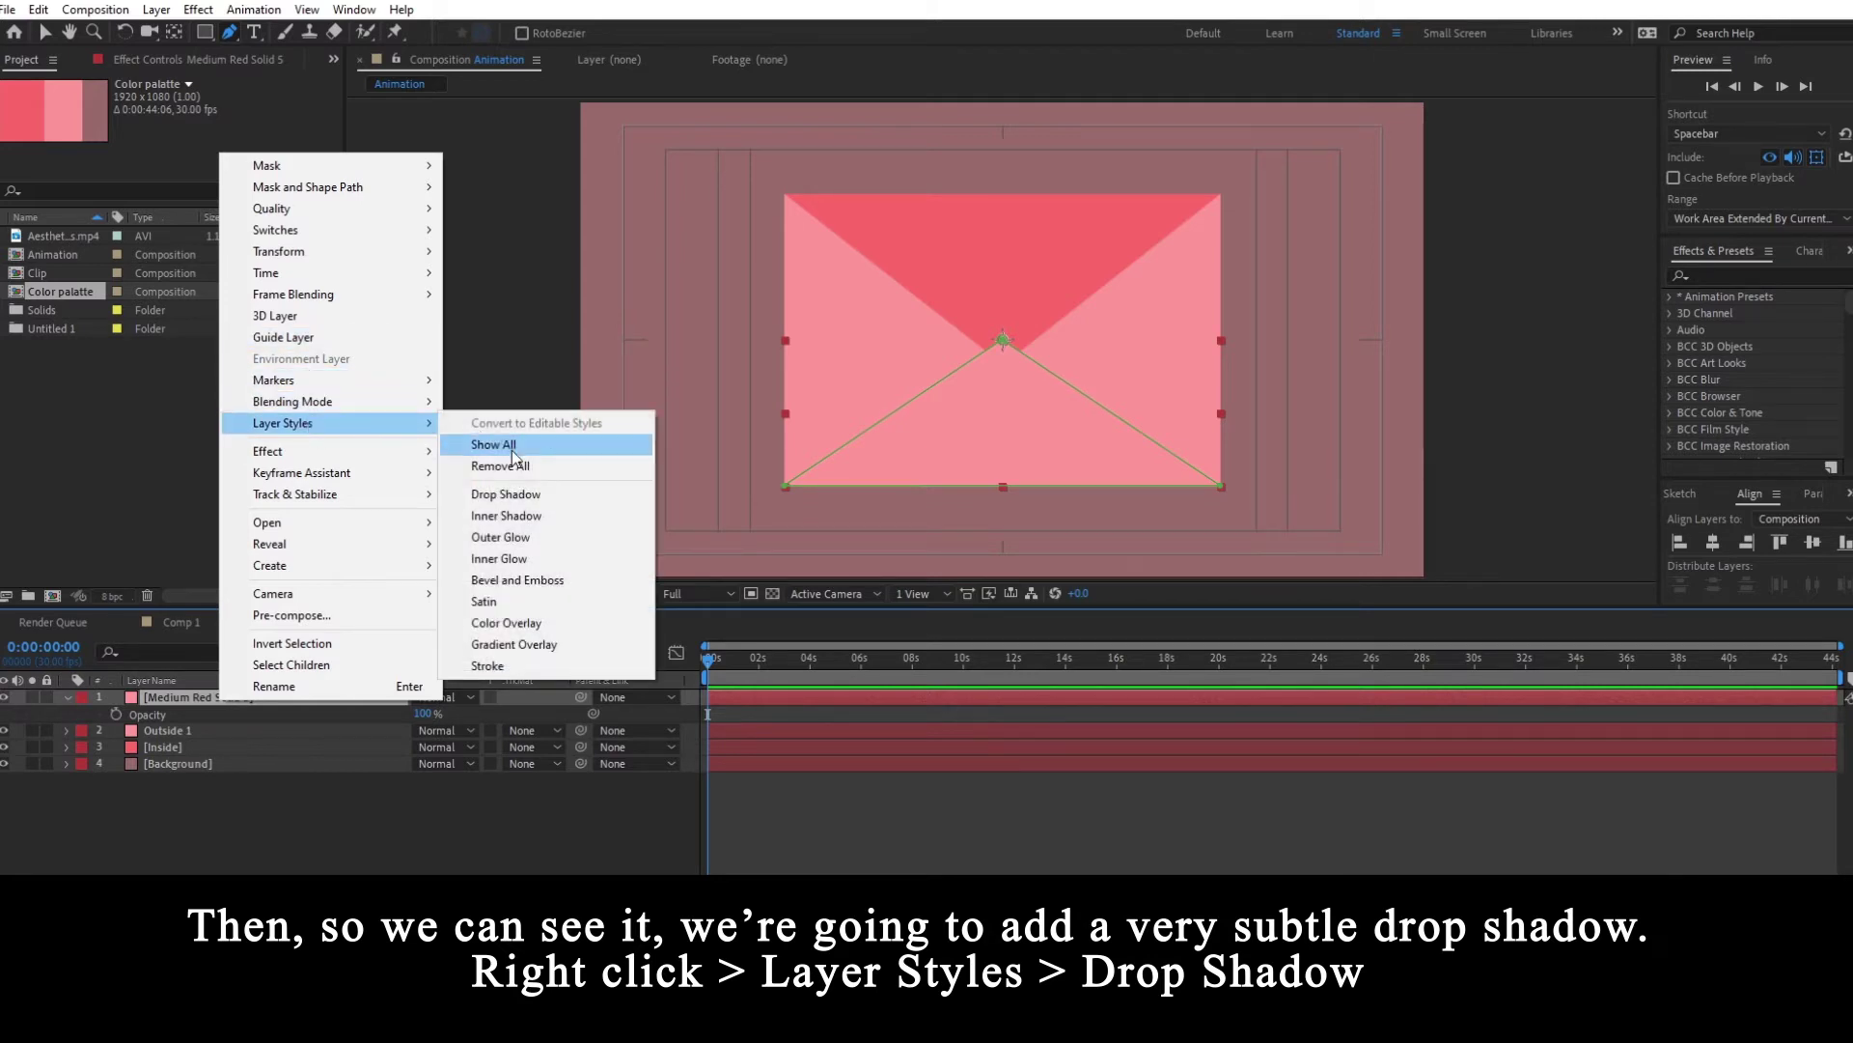
{"action": "left_click", "coordinate": [556, 496]}
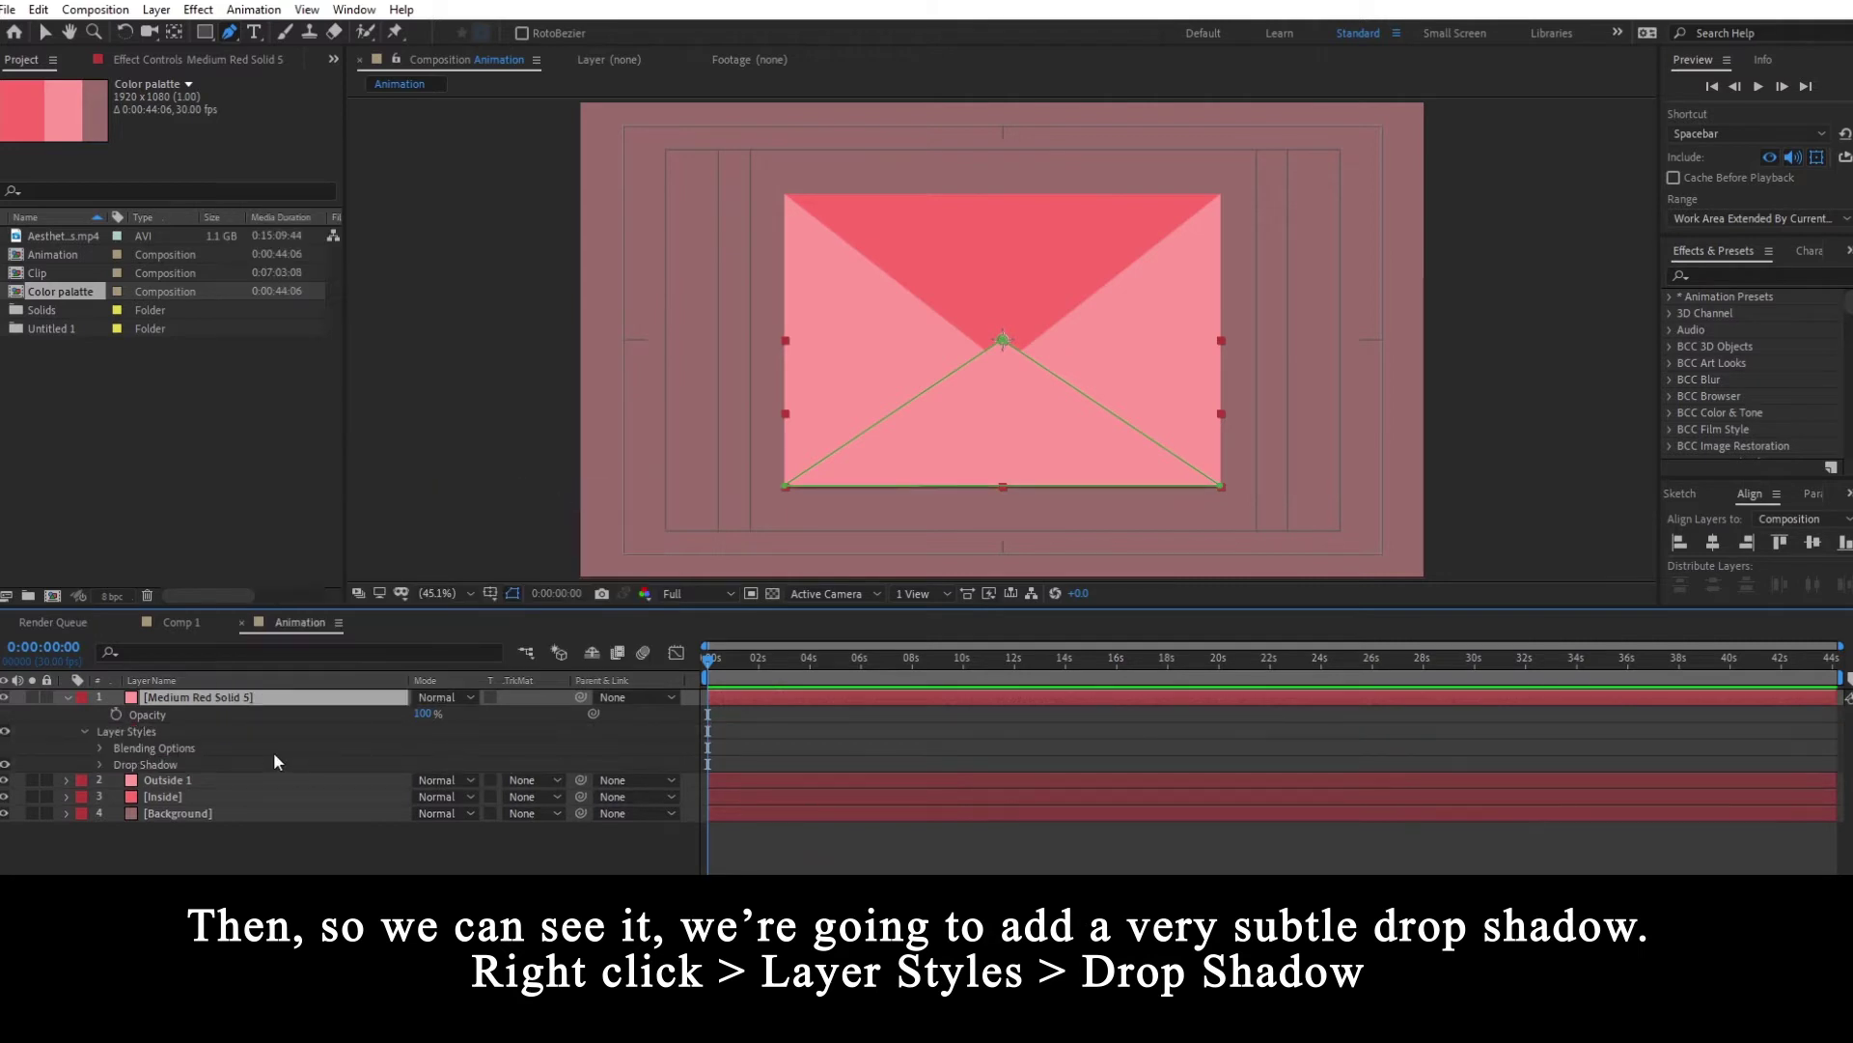
{"action": "left_click", "coordinate": [101, 765]}
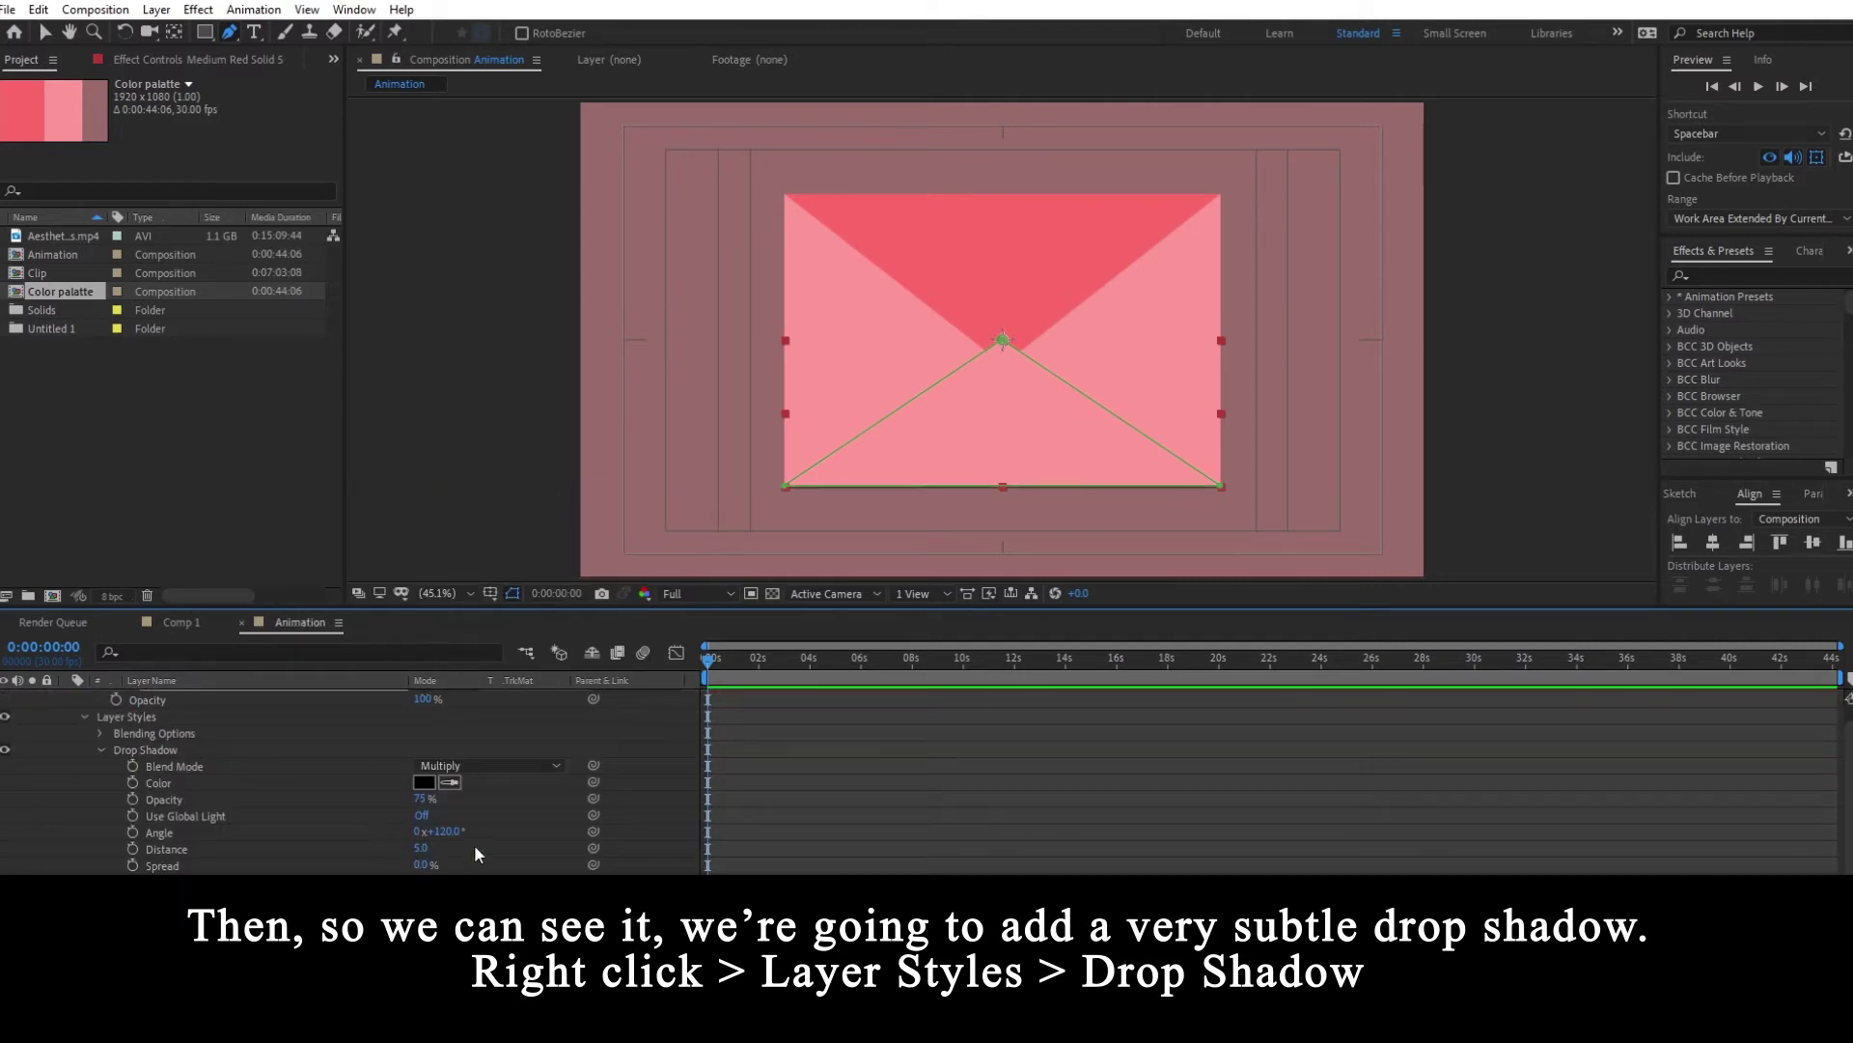
- Set the drop shadow's angle to -98°, its distance to 9 and its size to 63
{"action": "left_click", "coordinate": [441, 832]}
{"action": "left_click_drag", "start_coordinate": [410, 833], "coordinate": [220, 837]}
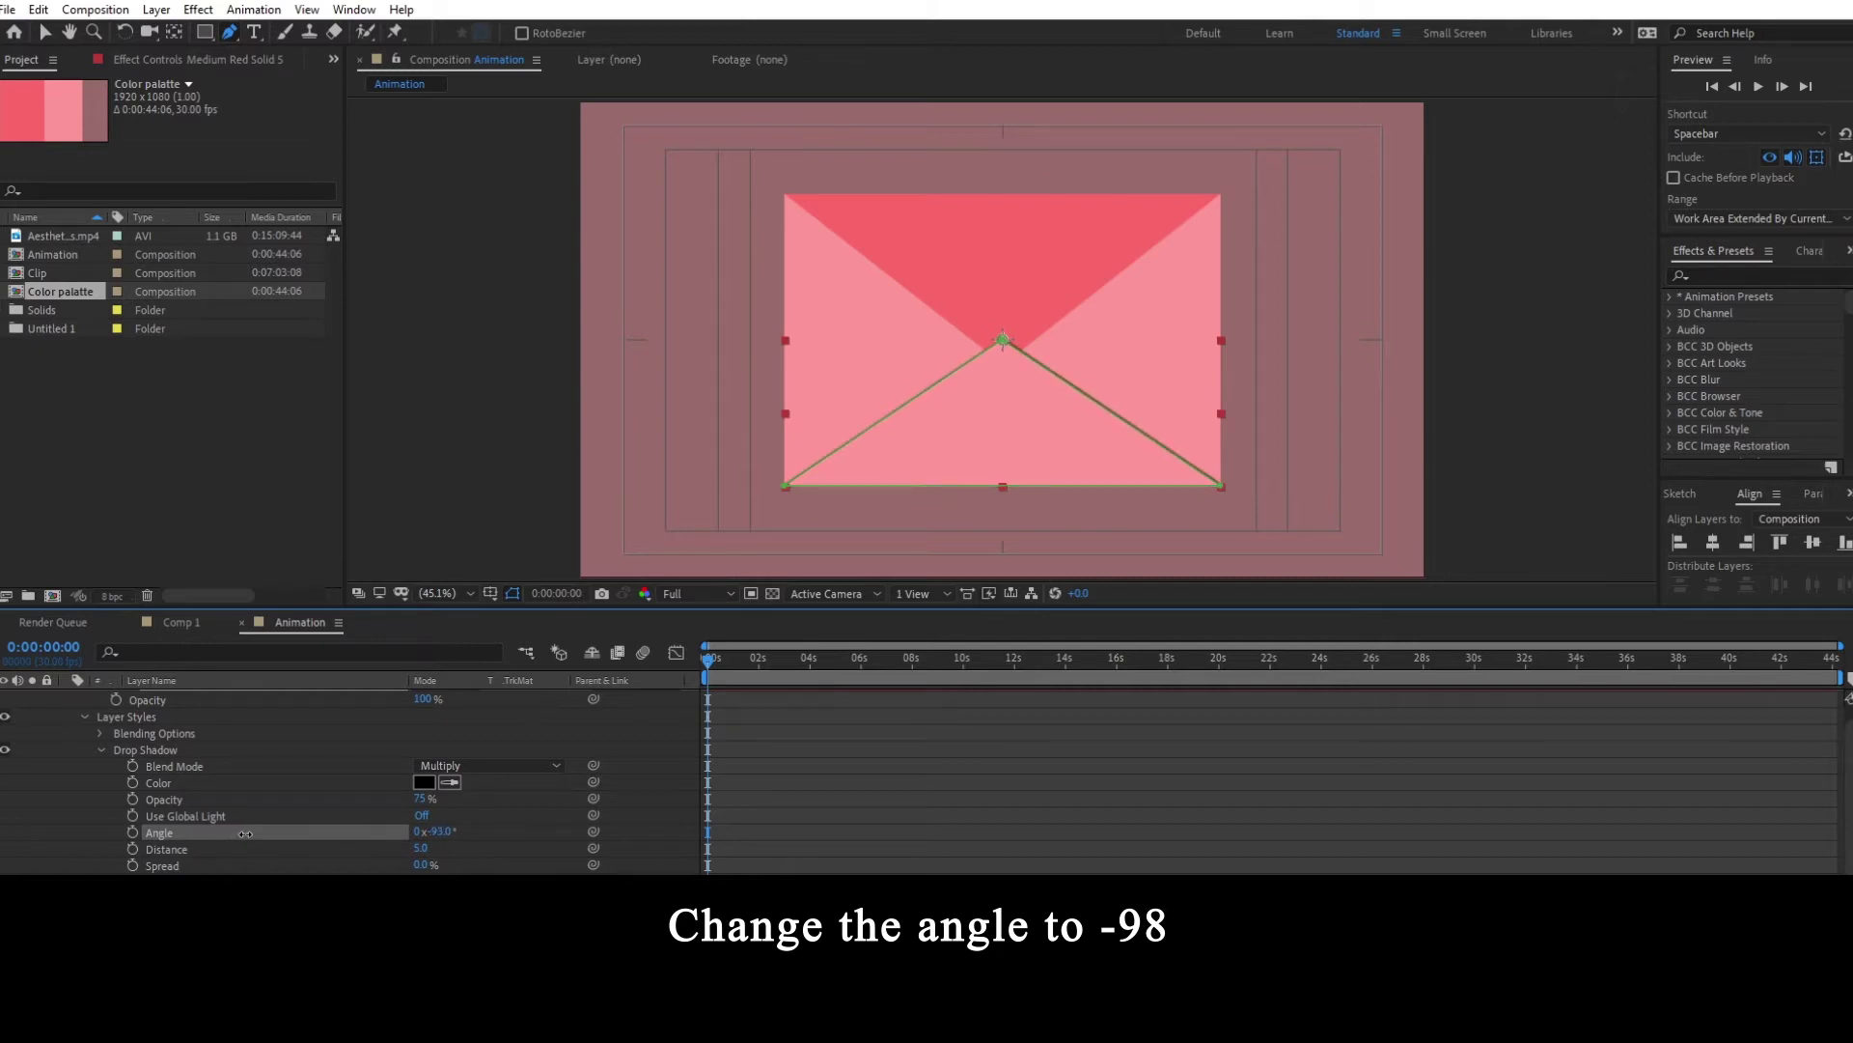
{"action": "left_click", "coordinate": [815, 848]}
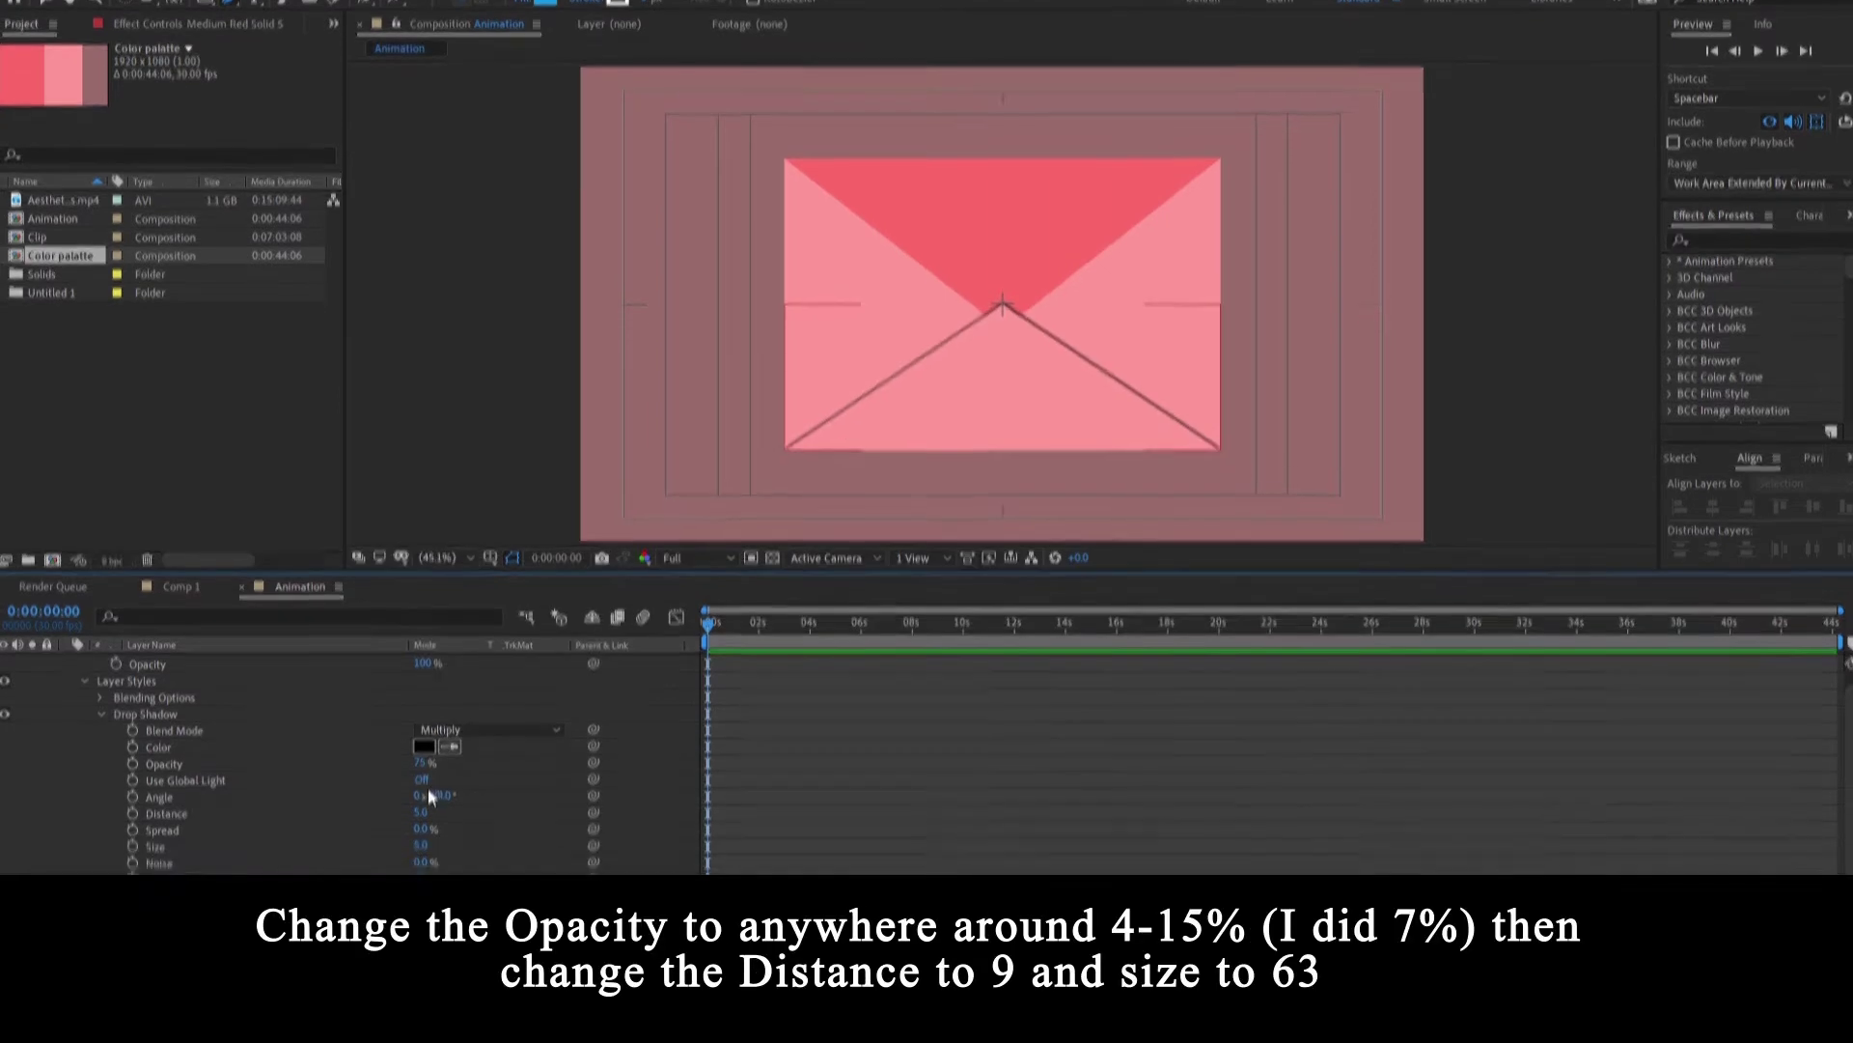
{"action": "left_click_drag", "start_coordinate": [425, 732], "coordinate": [473, 813]}
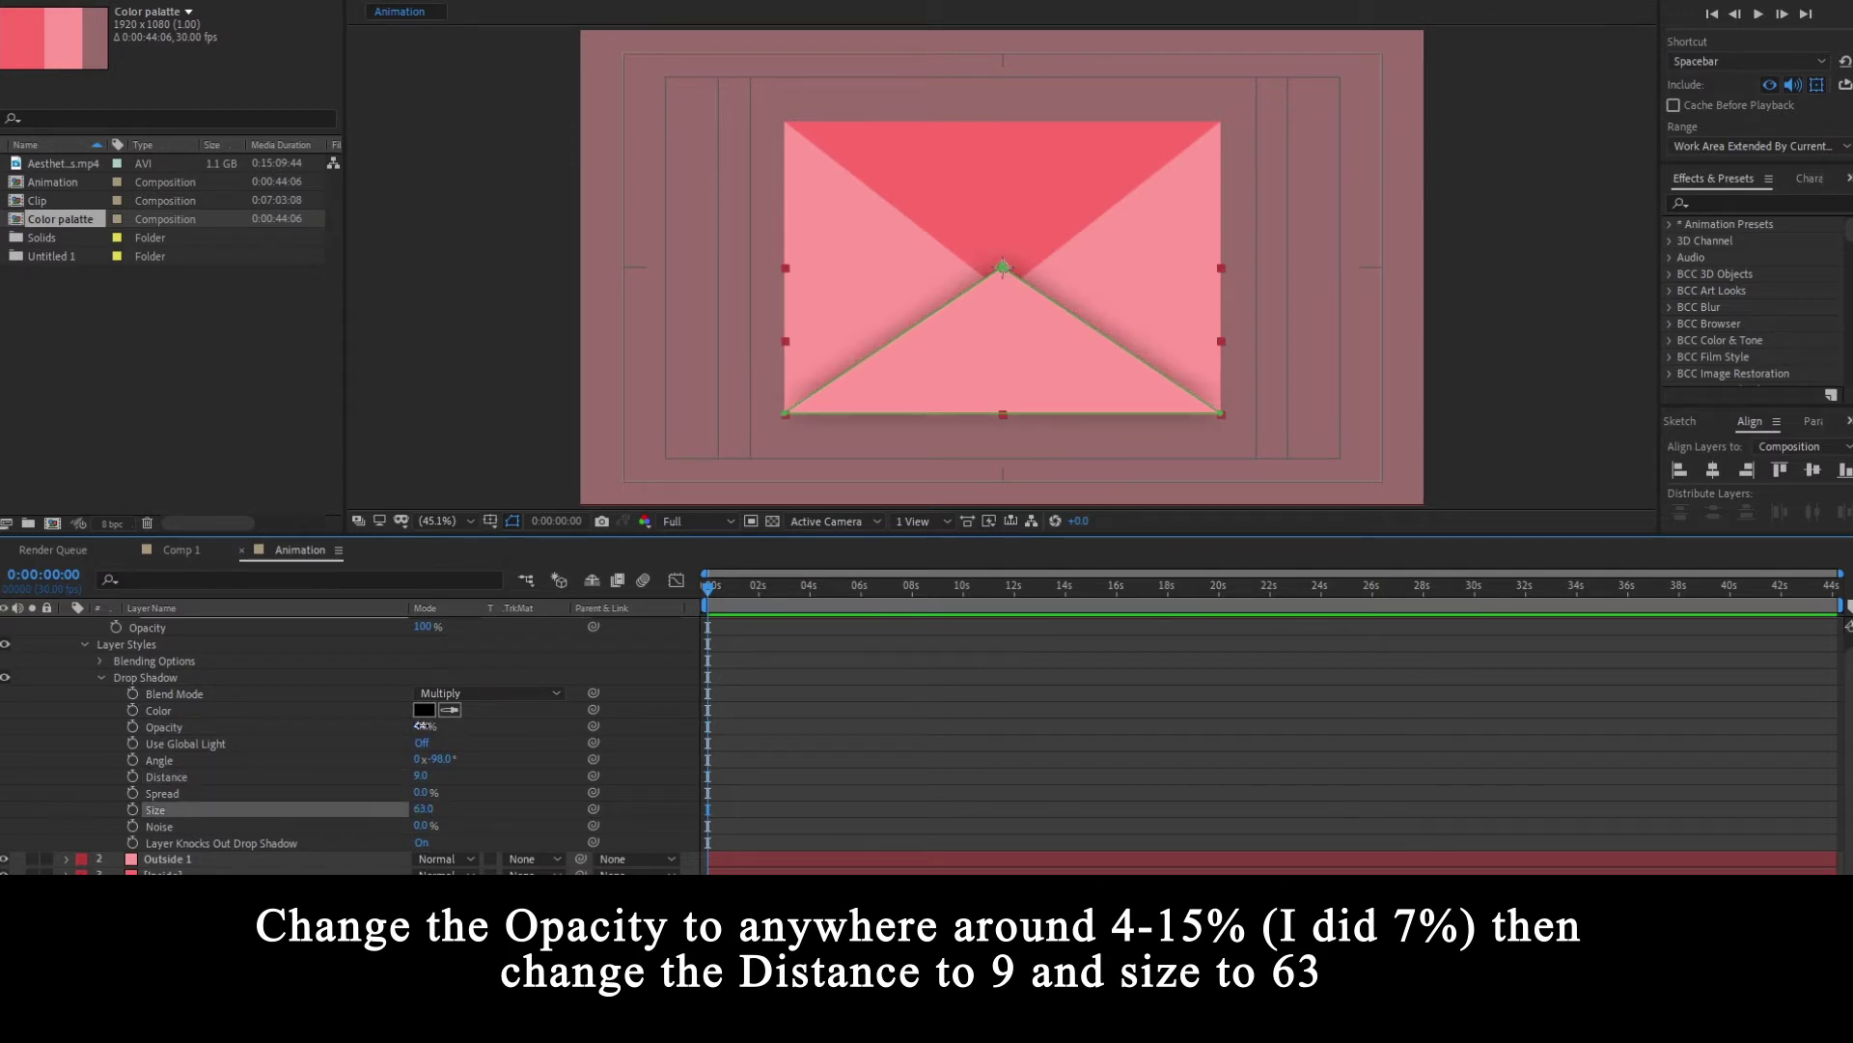
- Try a drop shadow opacity of 5%
{"action": "left_click", "coordinate": [422, 725]}
{"action": "type", "text": "5"}
{"action": "key", "text": "Return"}
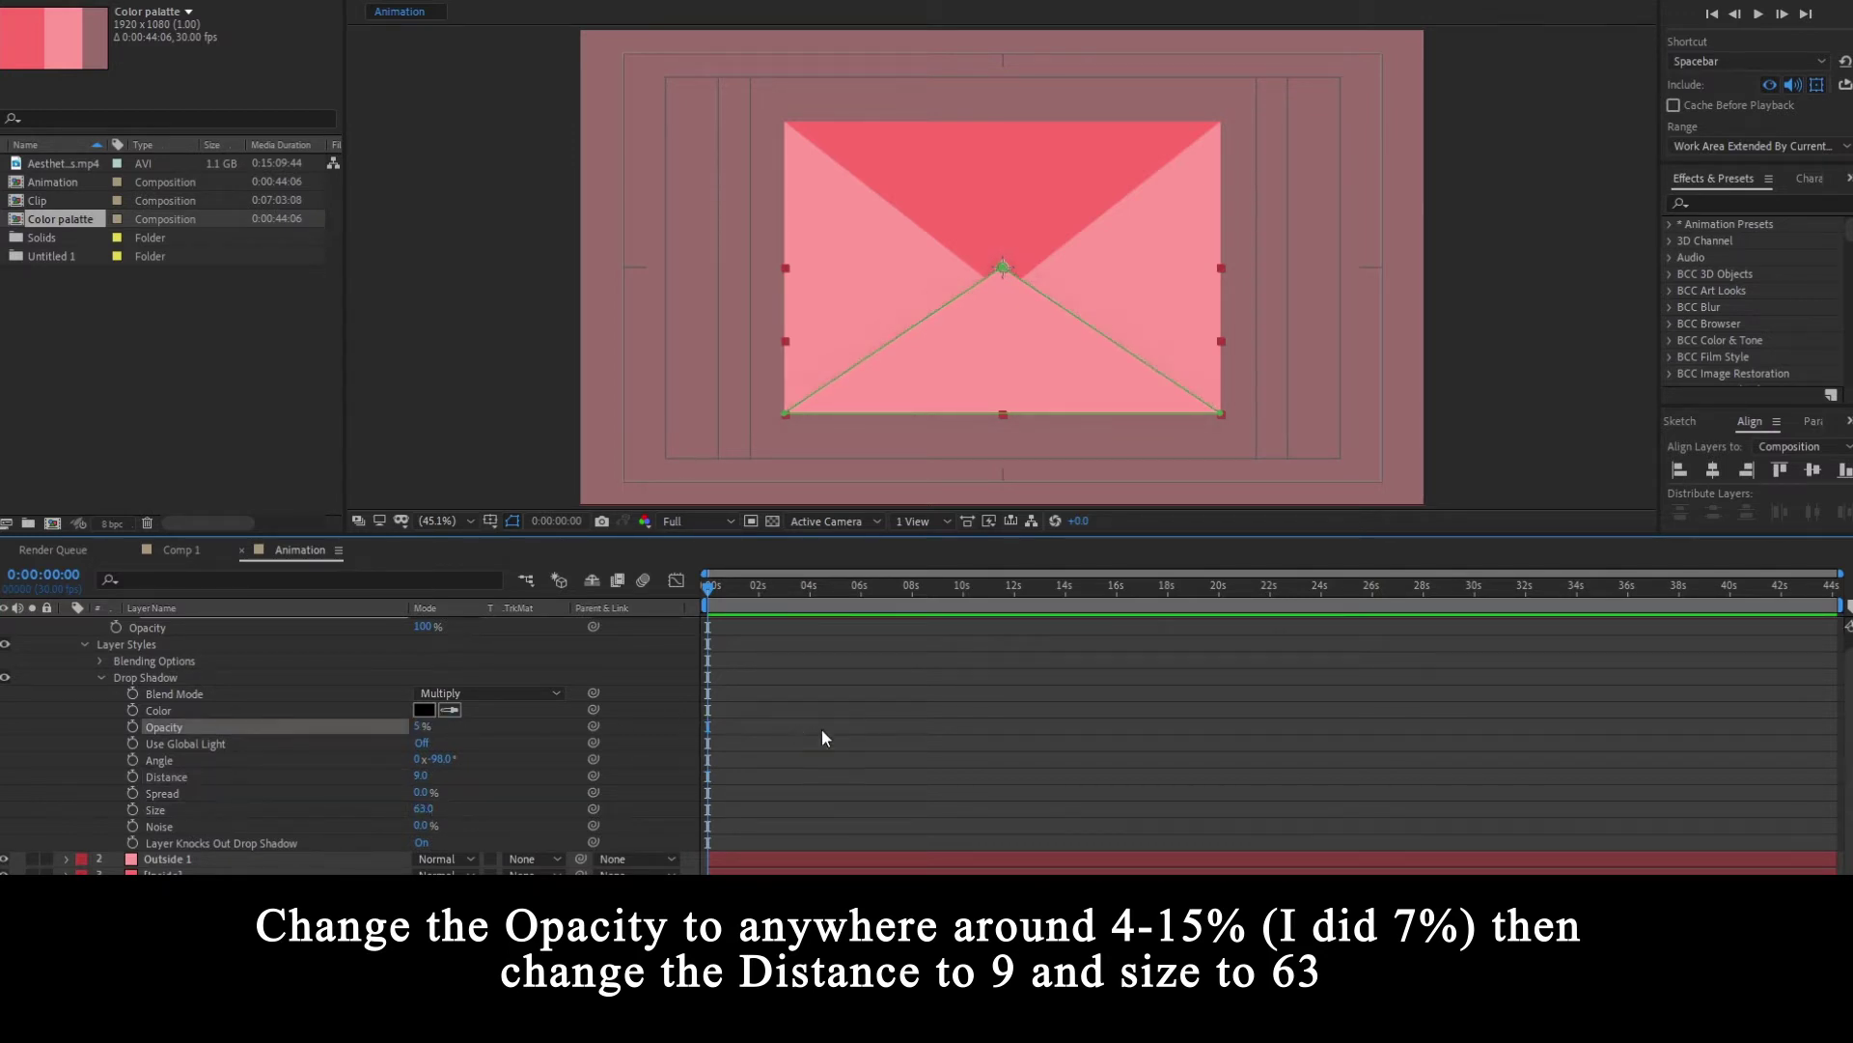
{"action": "left_click", "coordinate": [823, 737]}
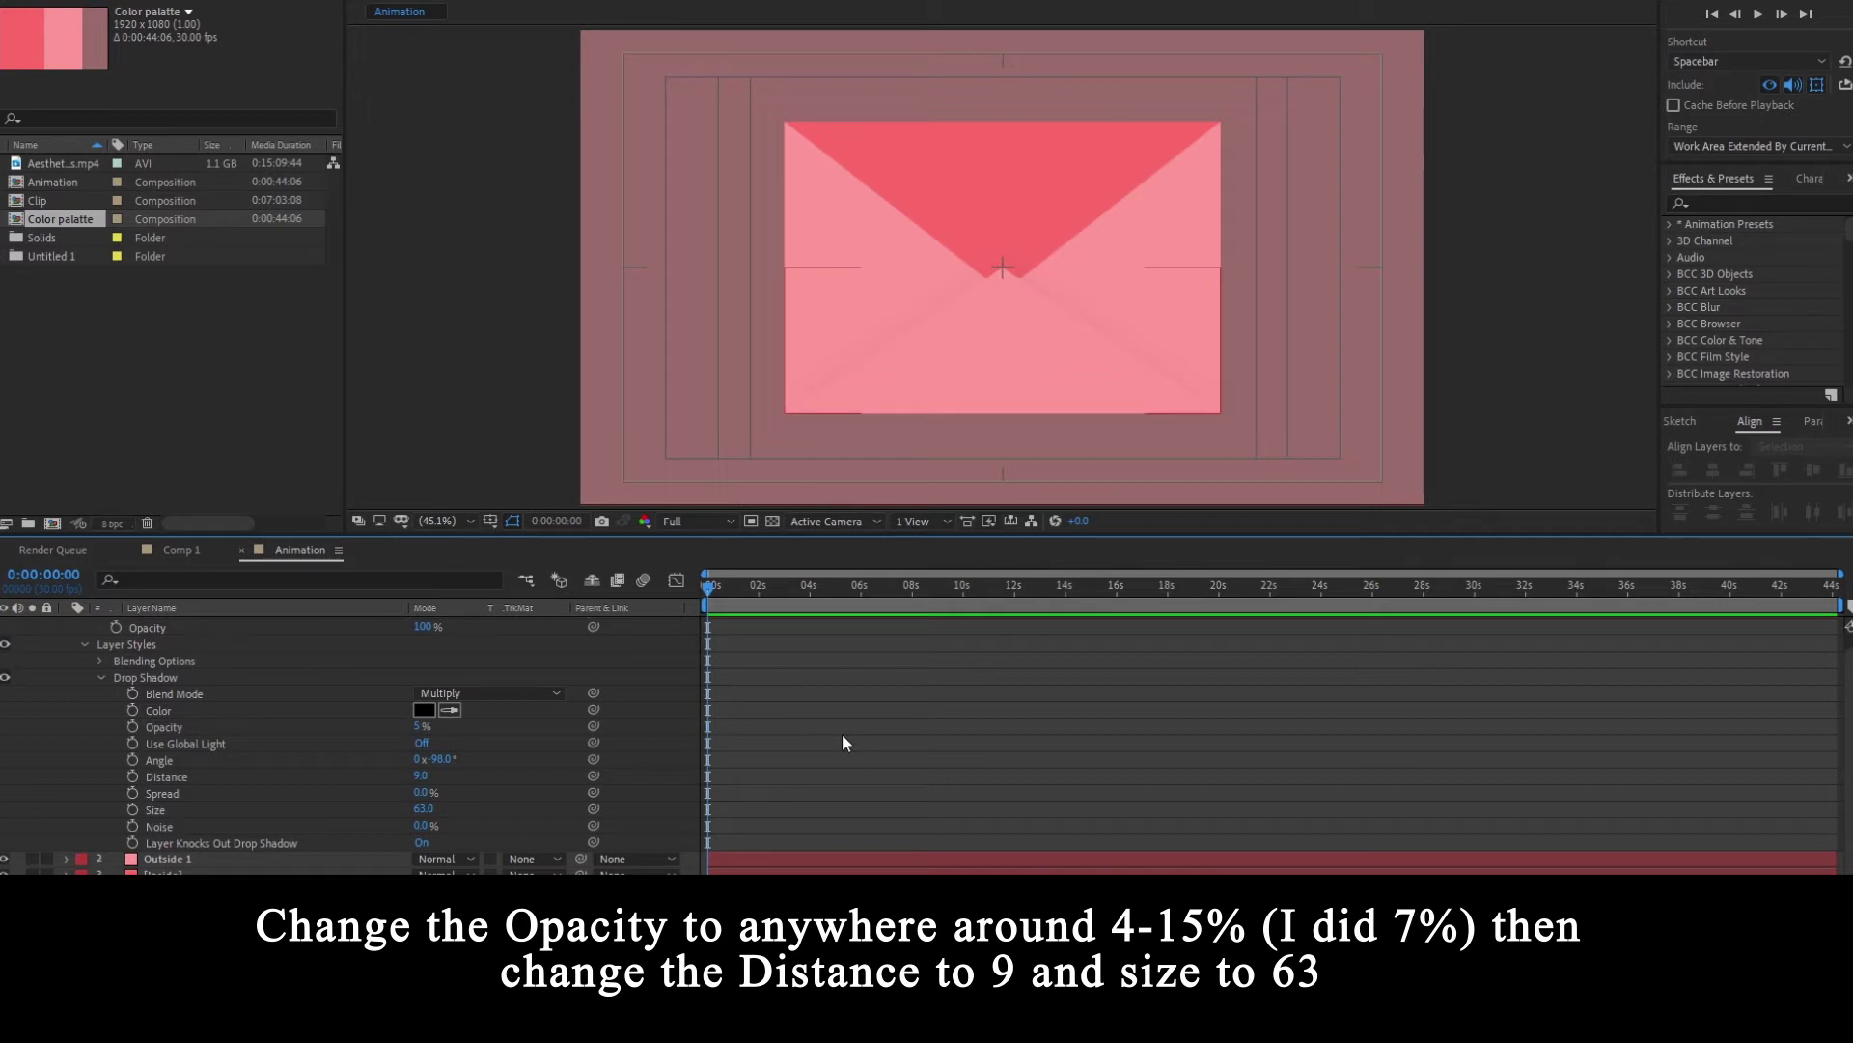
- Set the drop shadow's opacity to 7% and inspect the shadow along the triangle's edges
{"action": "left_click", "coordinate": [420, 726]}
{"action": "type", "text": "7"}
{"action": "key", "text": "Return"}
{"action": "left_click", "coordinate": [884, 666]}
{"action": "scroll", "coordinate": [1004, 418], "scroll_direction": "up", "scroll_amount": 1}
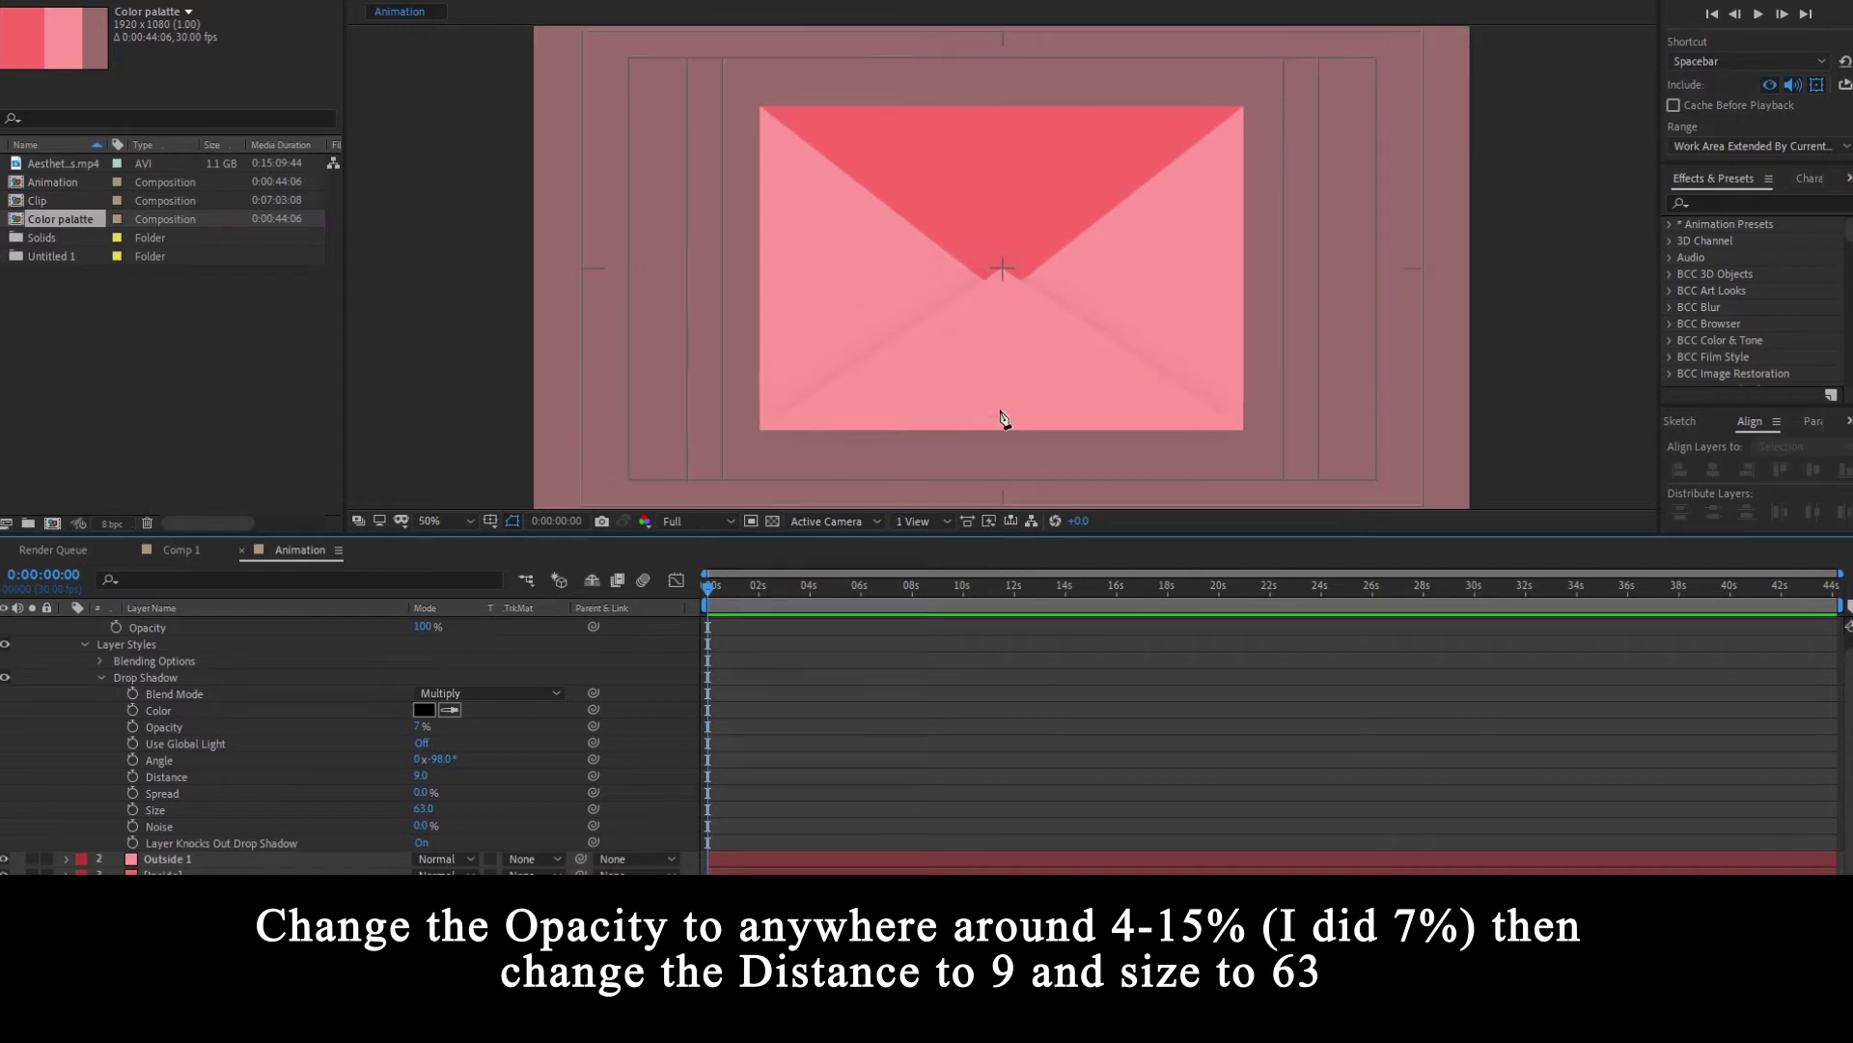
{"action": "scroll", "coordinate": [1004, 418], "scroll_direction": "up", "scroll_amount": 2}
{"action": "left_click_drag", "start_coordinate": [1018, 414], "coordinate": [981, 294]}
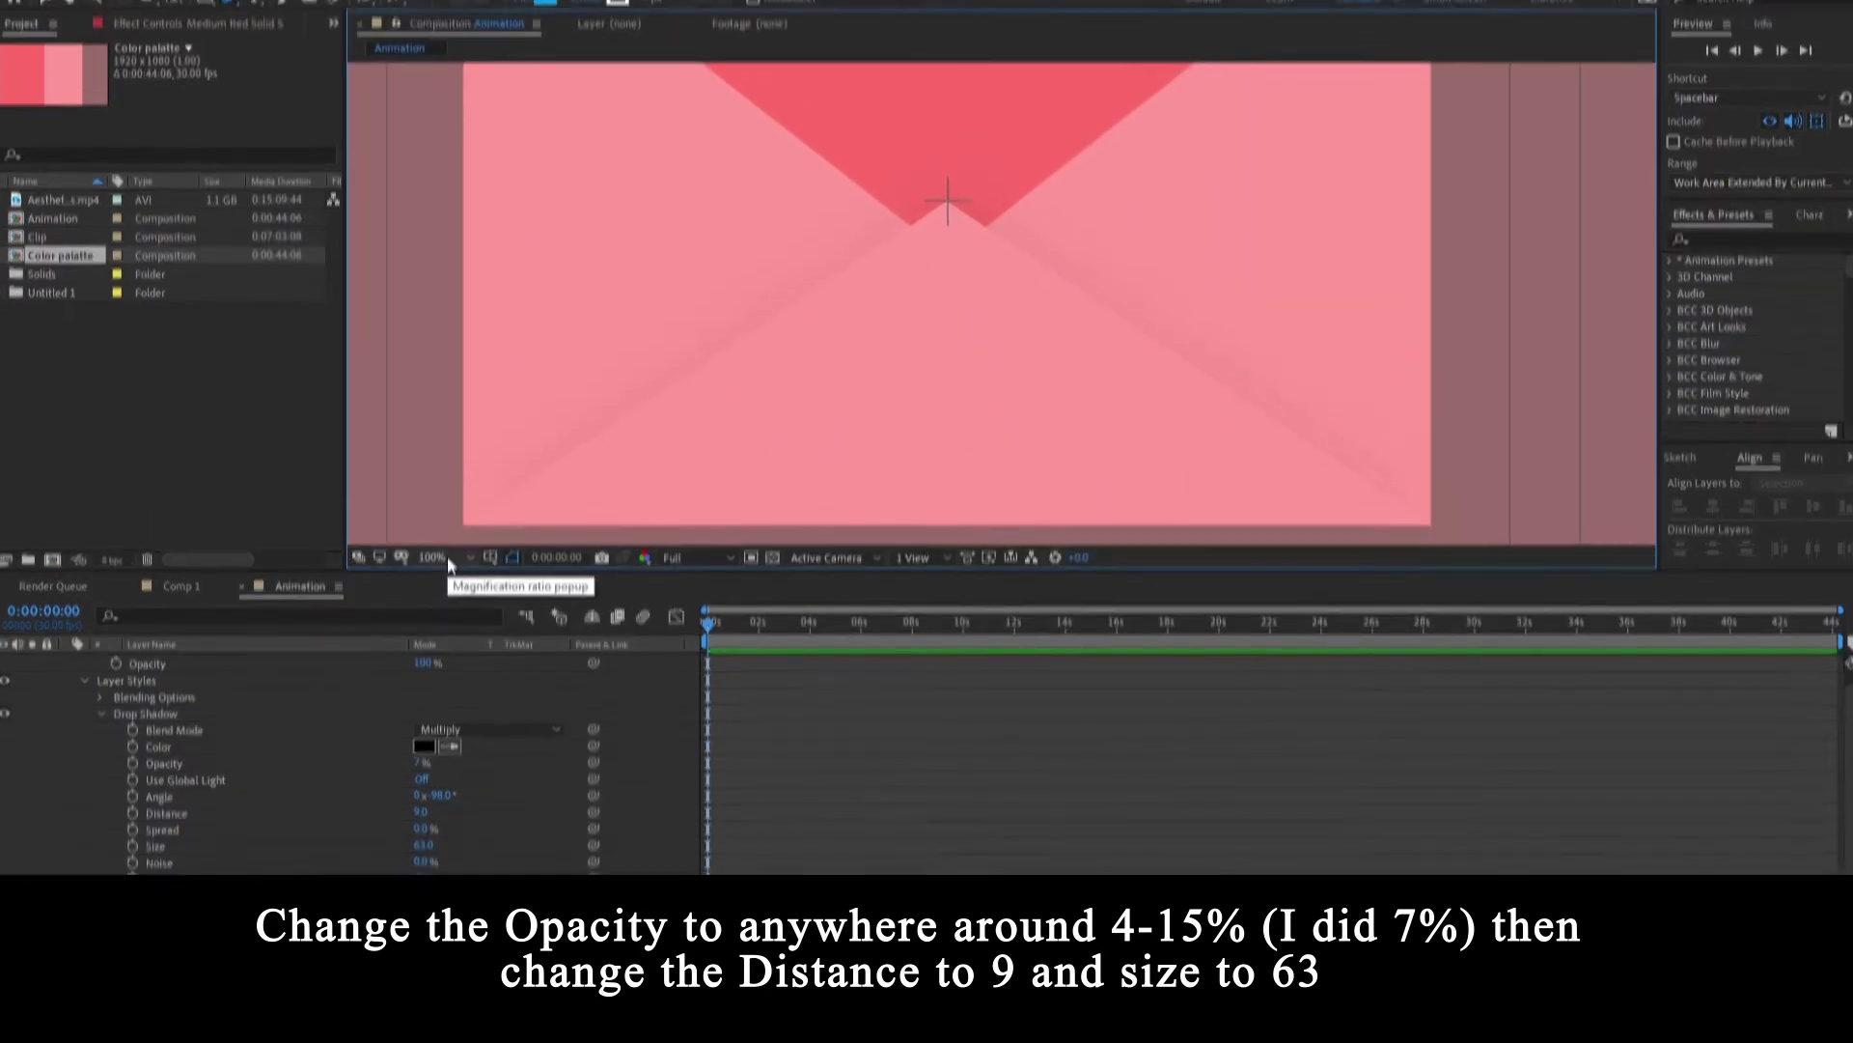
{"action": "left_click", "coordinate": [470, 556]}
{"action": "left_click", "coordinate": [471, 577]}
{"action": "left_click", "coordinate": [940, 709]}
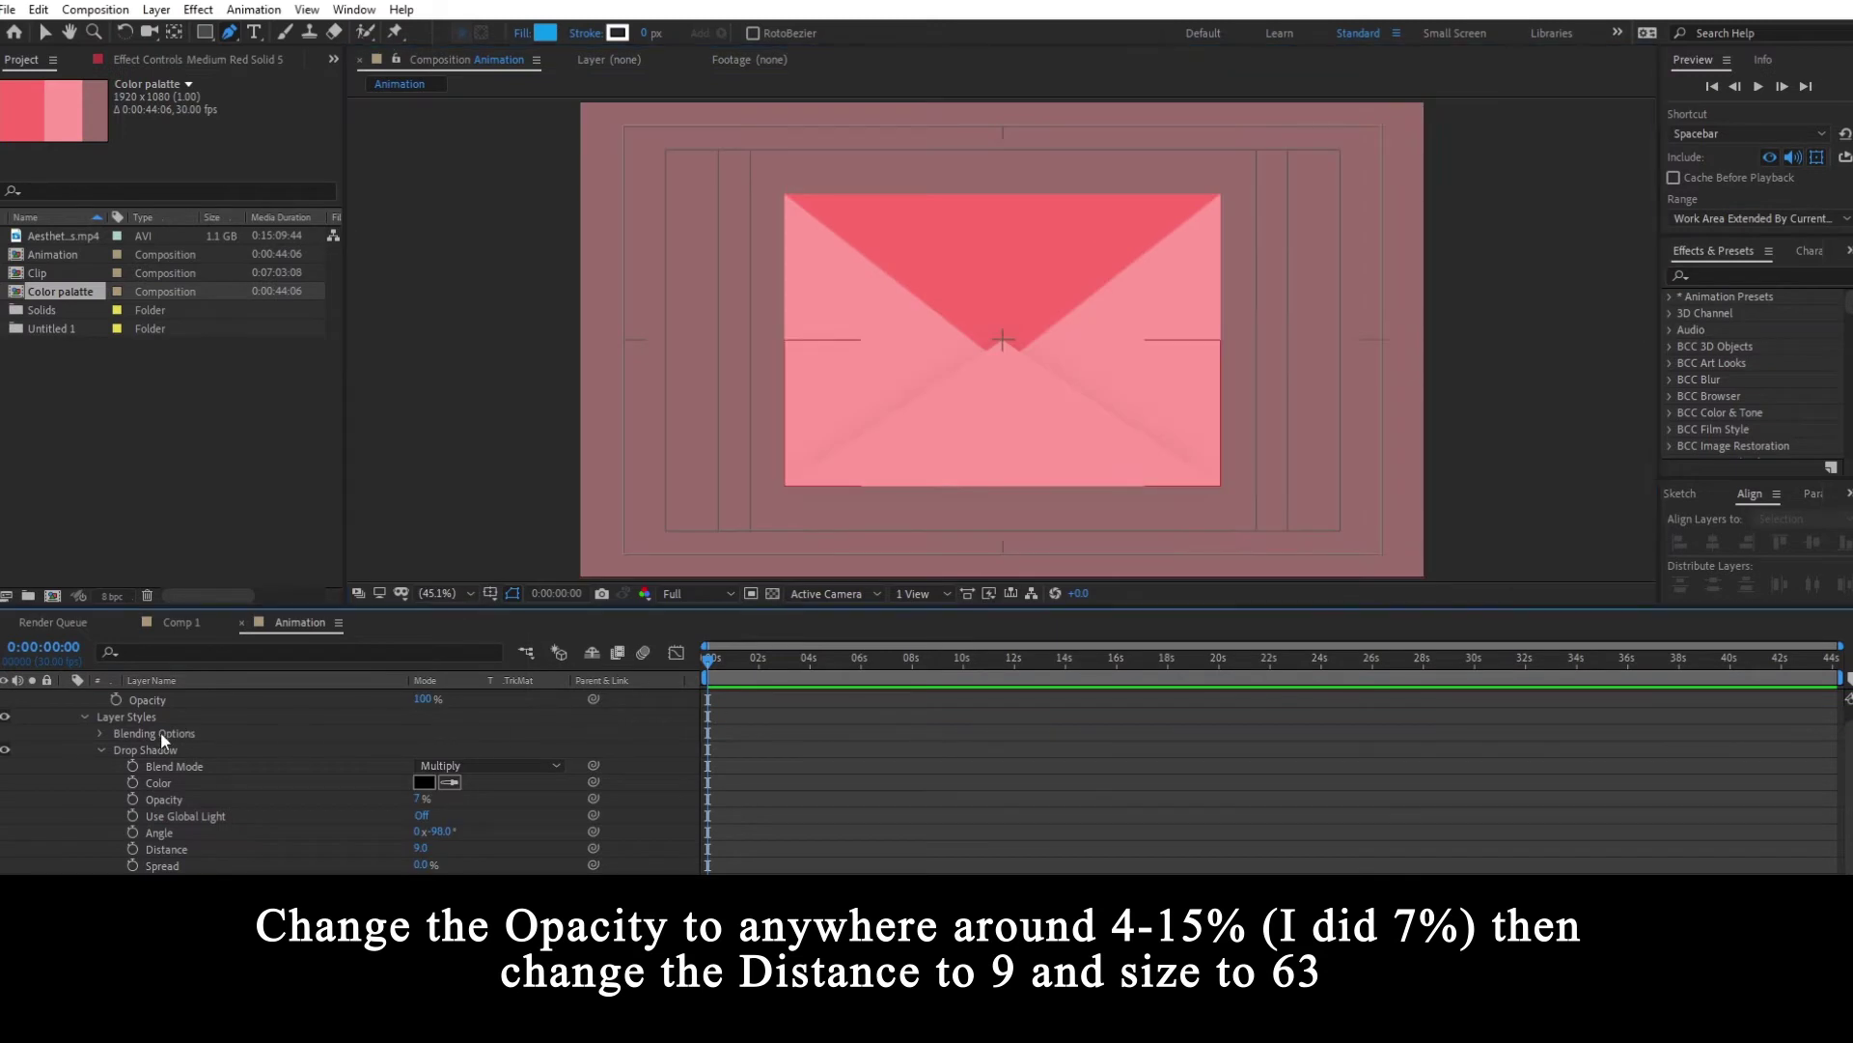
- Collapse the properties of the masked triangle solid in the timeline and deselect all layers
{"action": "scroll", "coordinate": [162, 738], "scroll_direction": "up", "scroll_amount": 1}
{"action": "key", "text": "ctrl+a"}
{"action": "left_click", "coordinate": [67, 698]}
{"action": "left_click", "coordinate": [452, 858]}
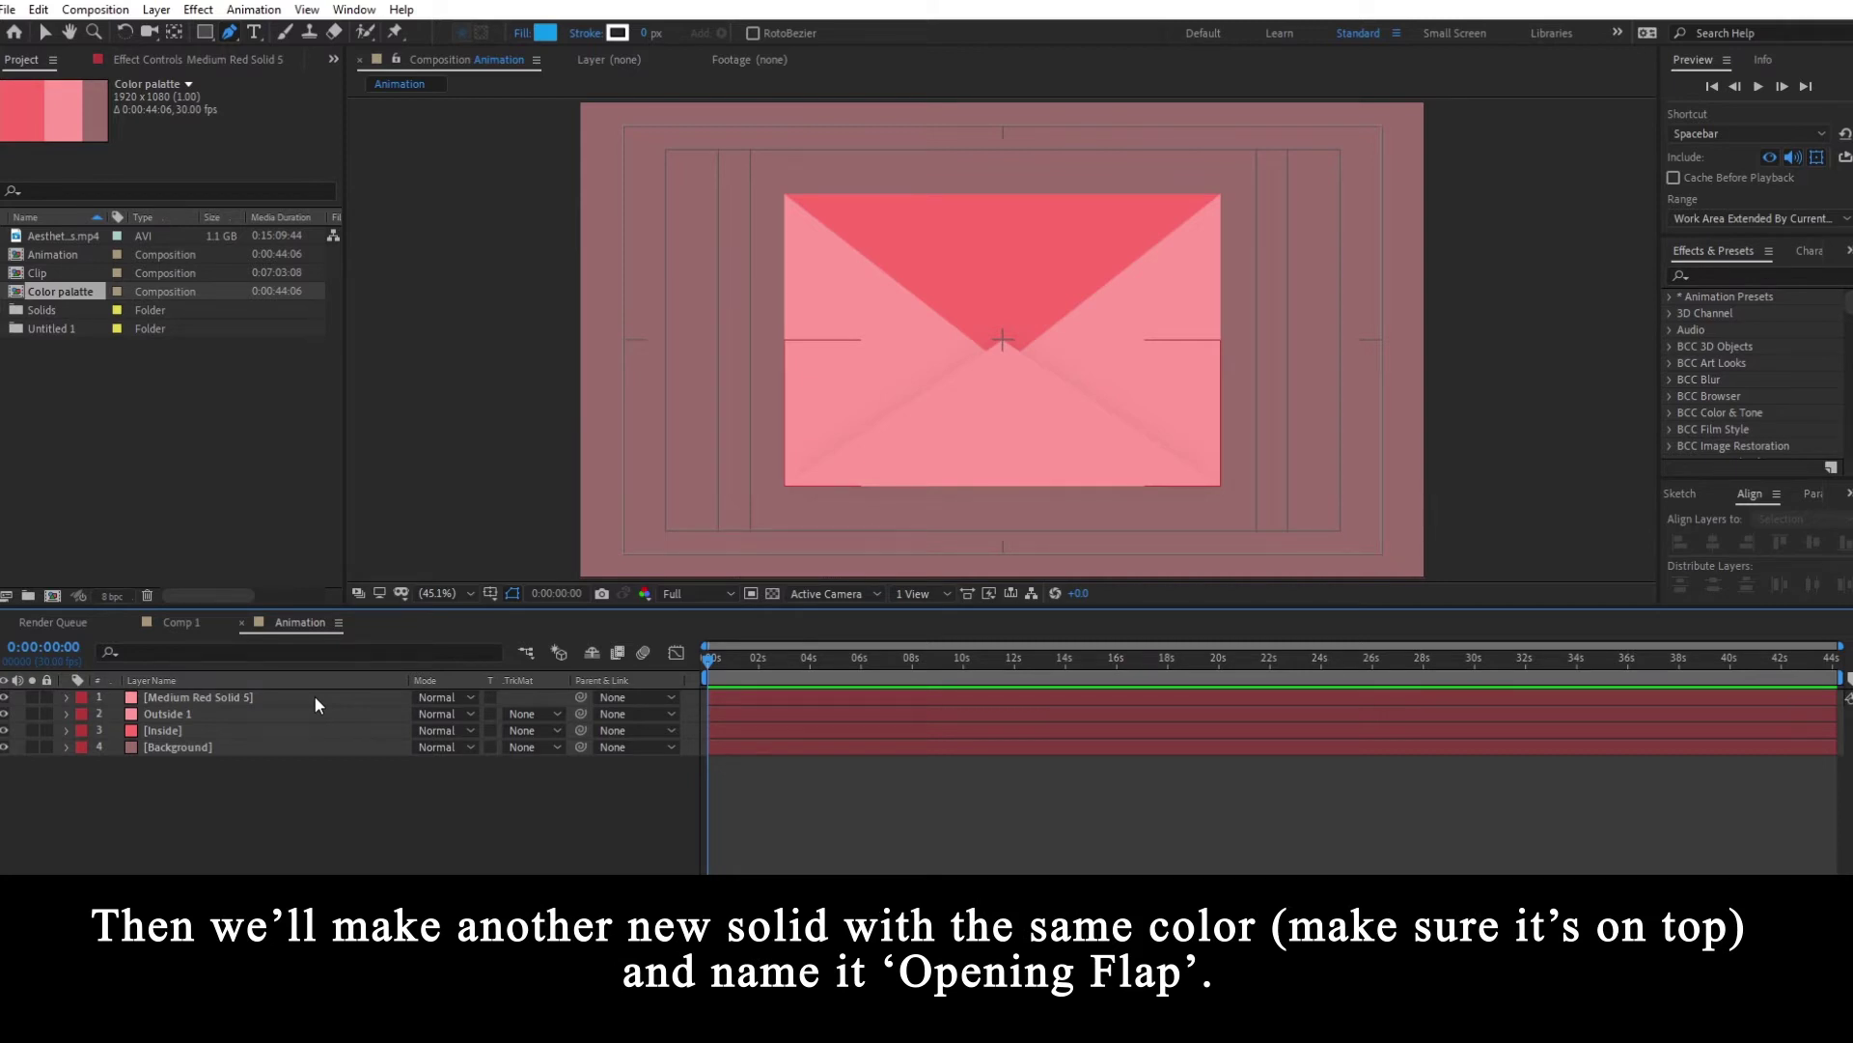
- Create another pink 1920 × 1080 px solid above the other layers and hide it
{"action": "right_click", "coordinate": [290, 758]}
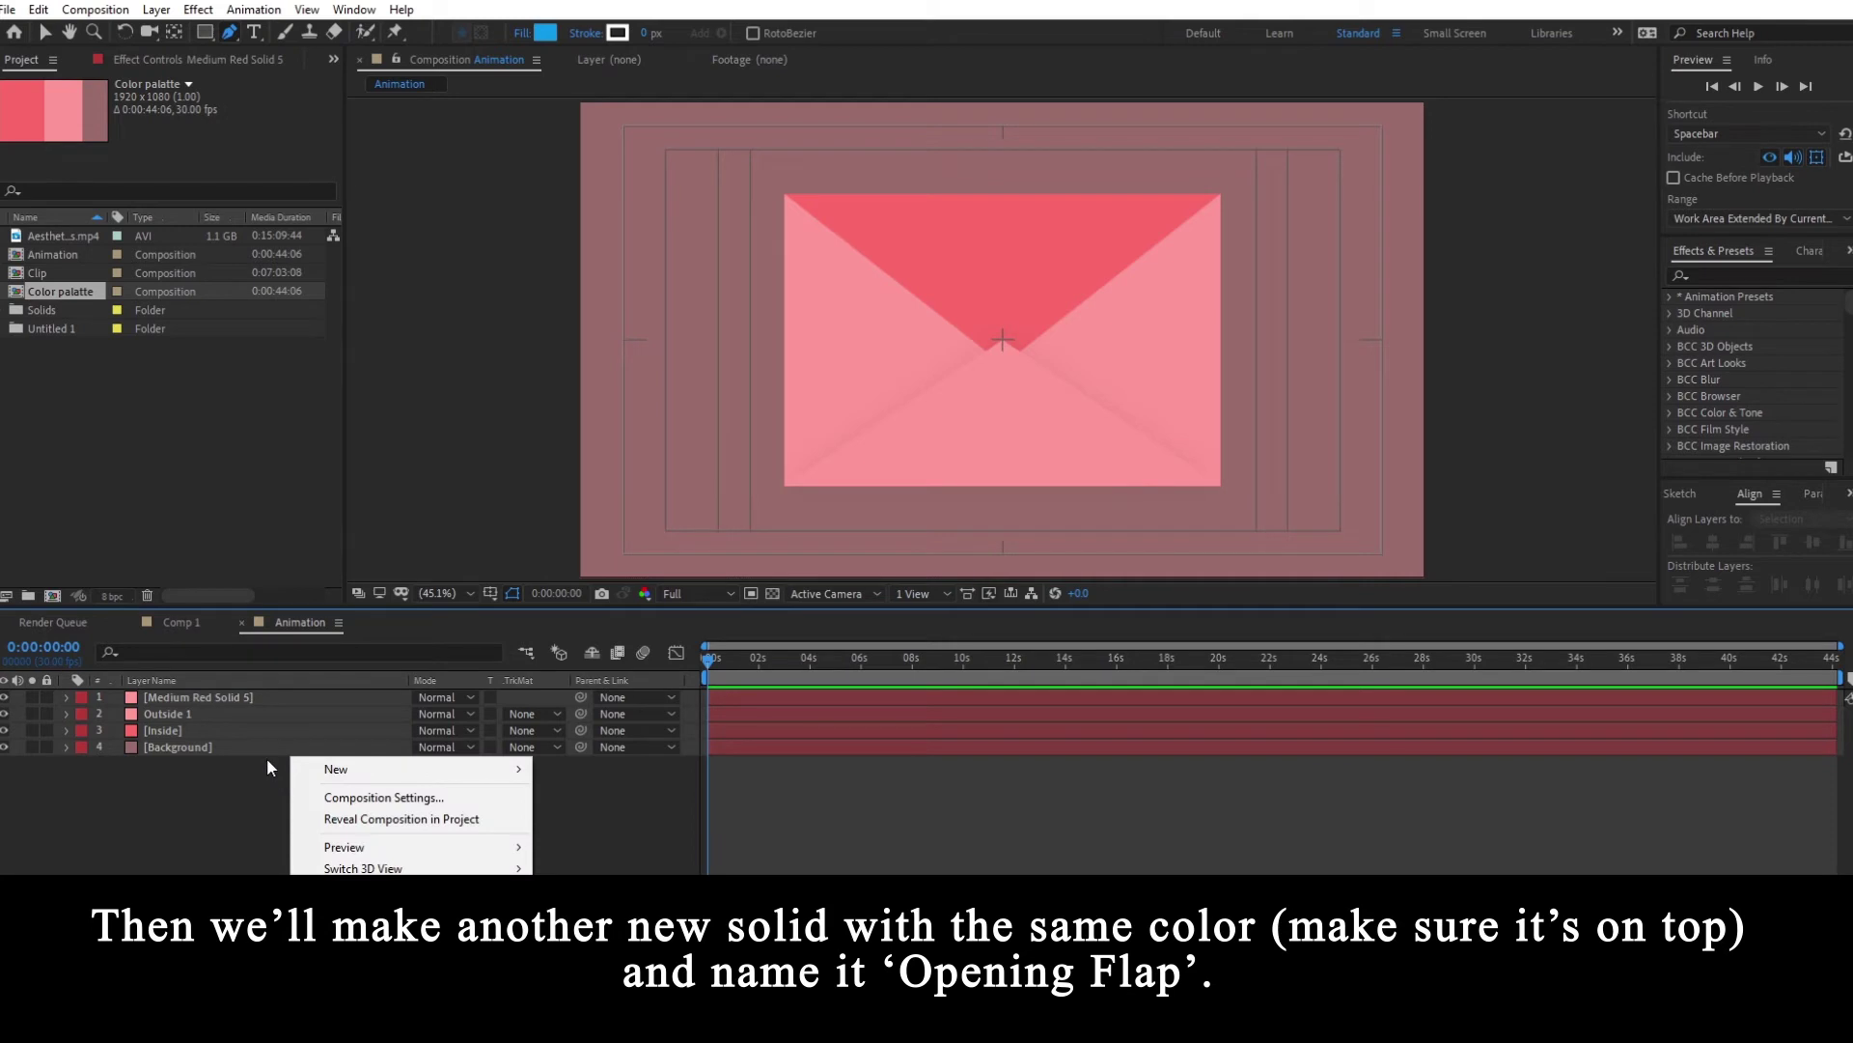
{"action": "mouse_move", "coordinate": [350, 767]}
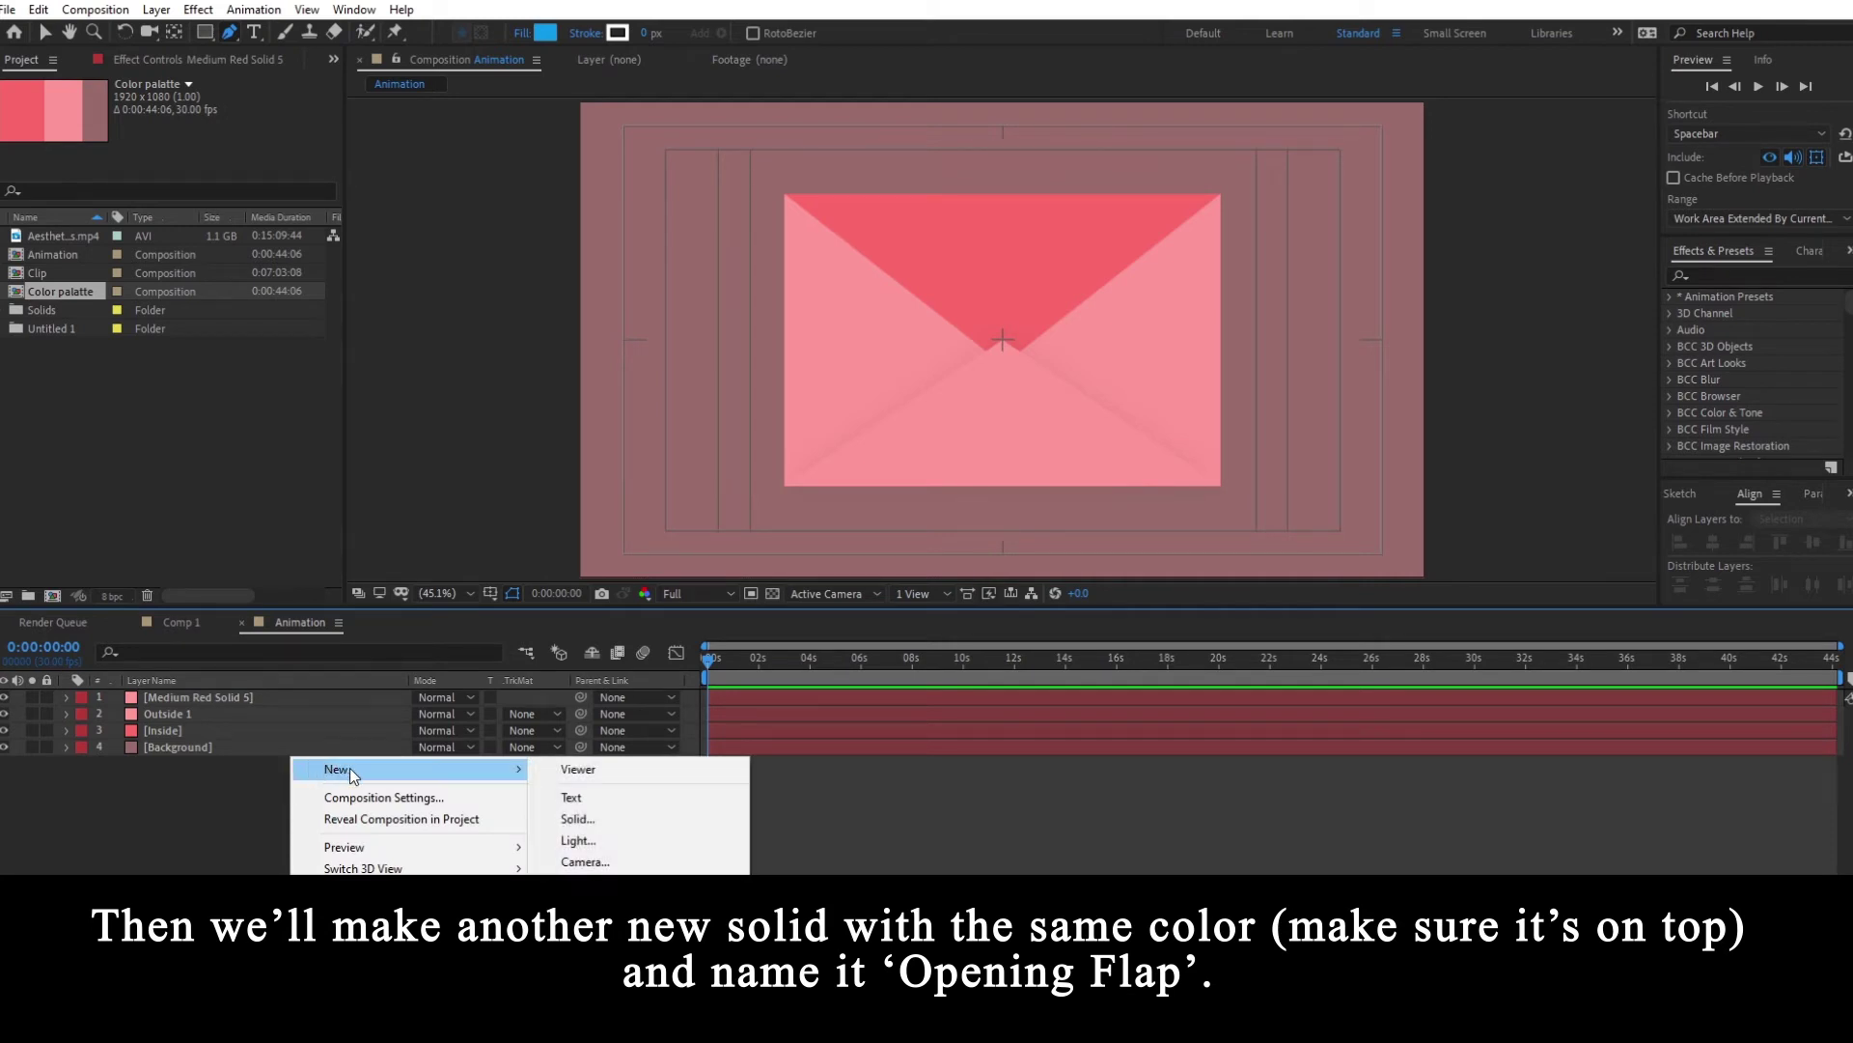
{"action": "left_click", "coordinate": [569, 819]}
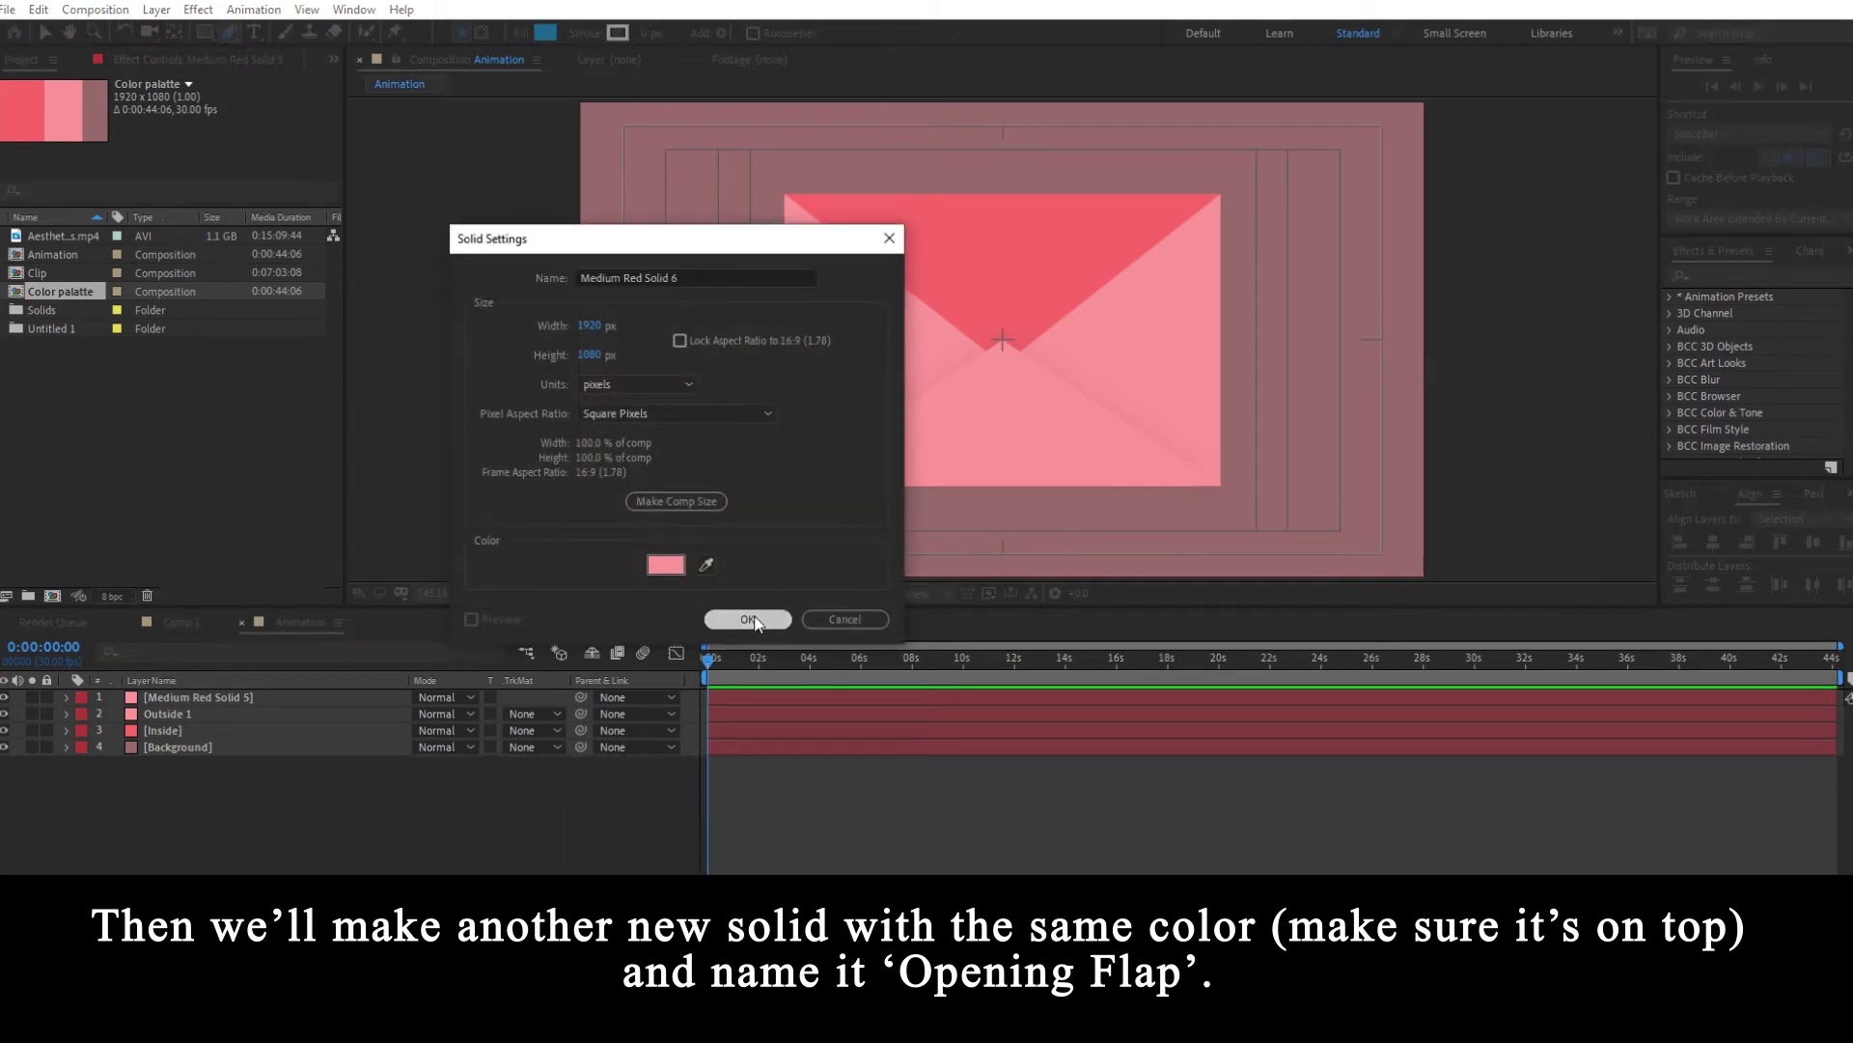
{"action": "left_click", "coordinate": [749, 621]}
{"action": "left_click", "coordinate": [4, 697]}
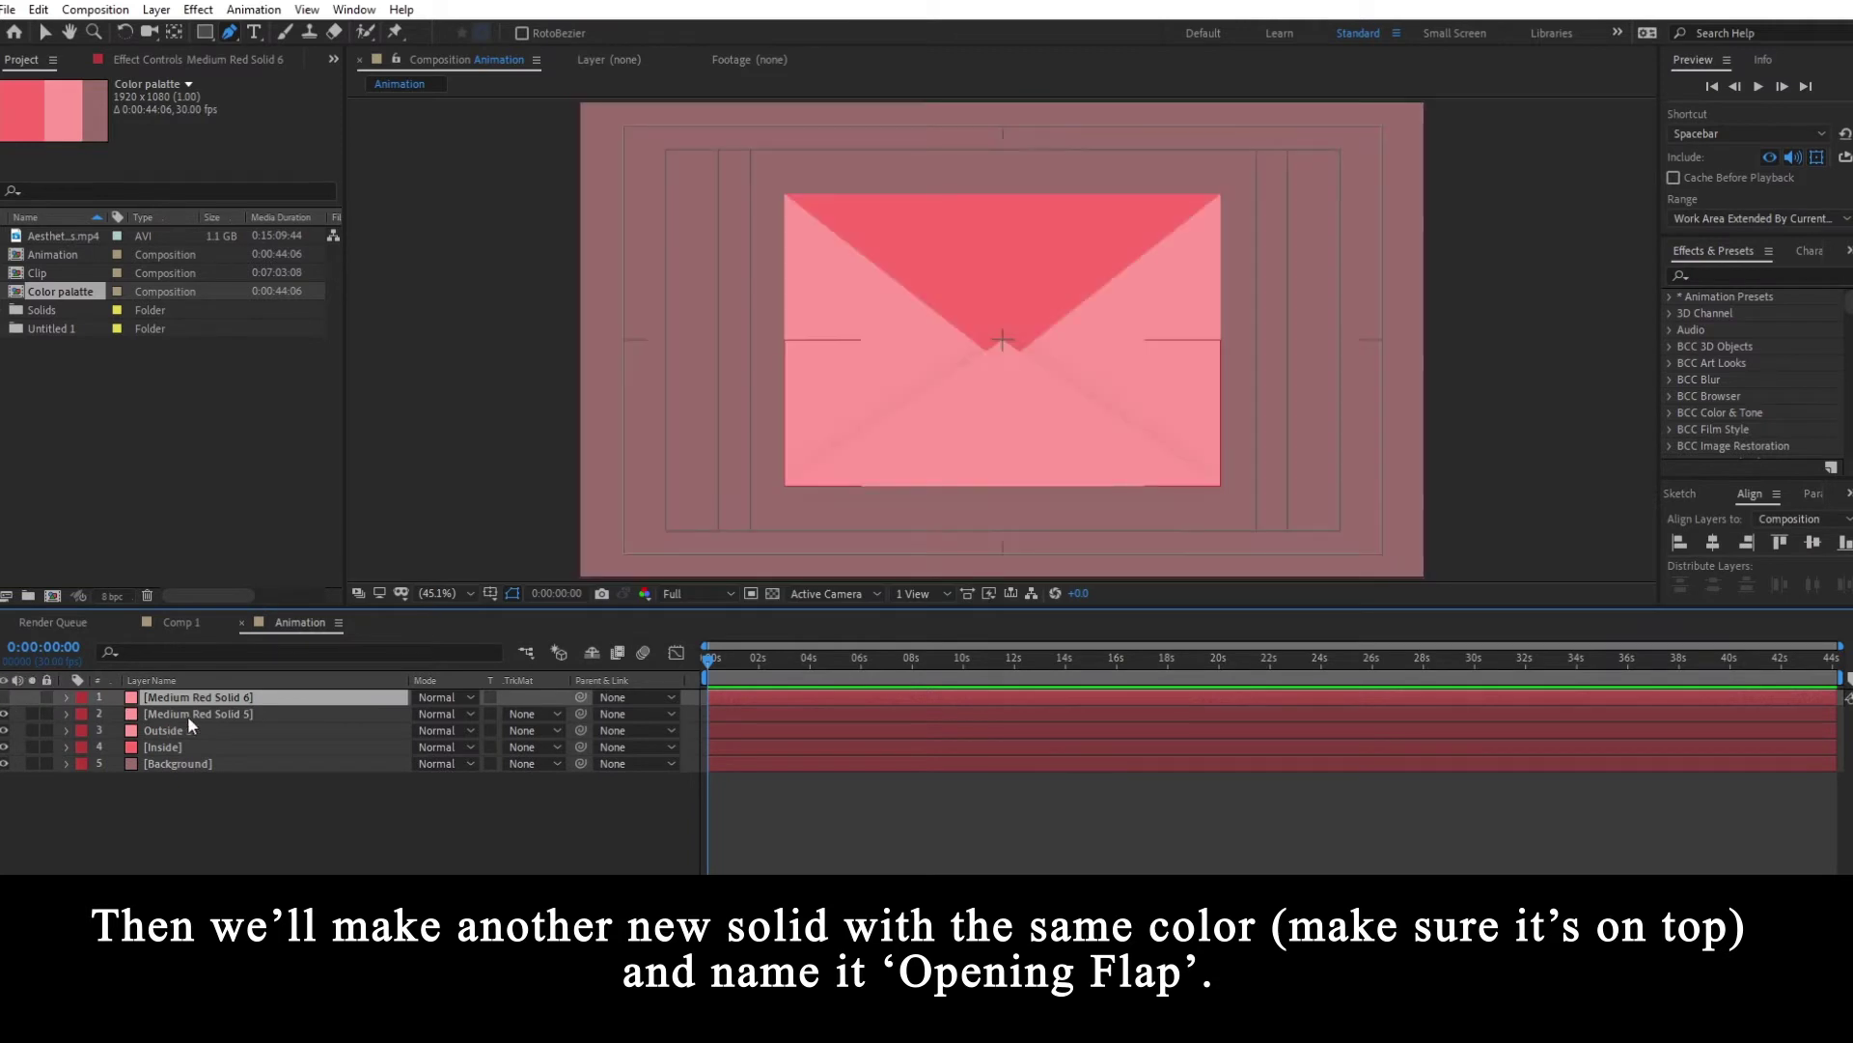
- Rename the masked triangle layer, Medium Red Solid 5, as Outside 2
{"action": "left_click", "coordinate": [196, 714]}
{"action": "key", "text": "Return"}
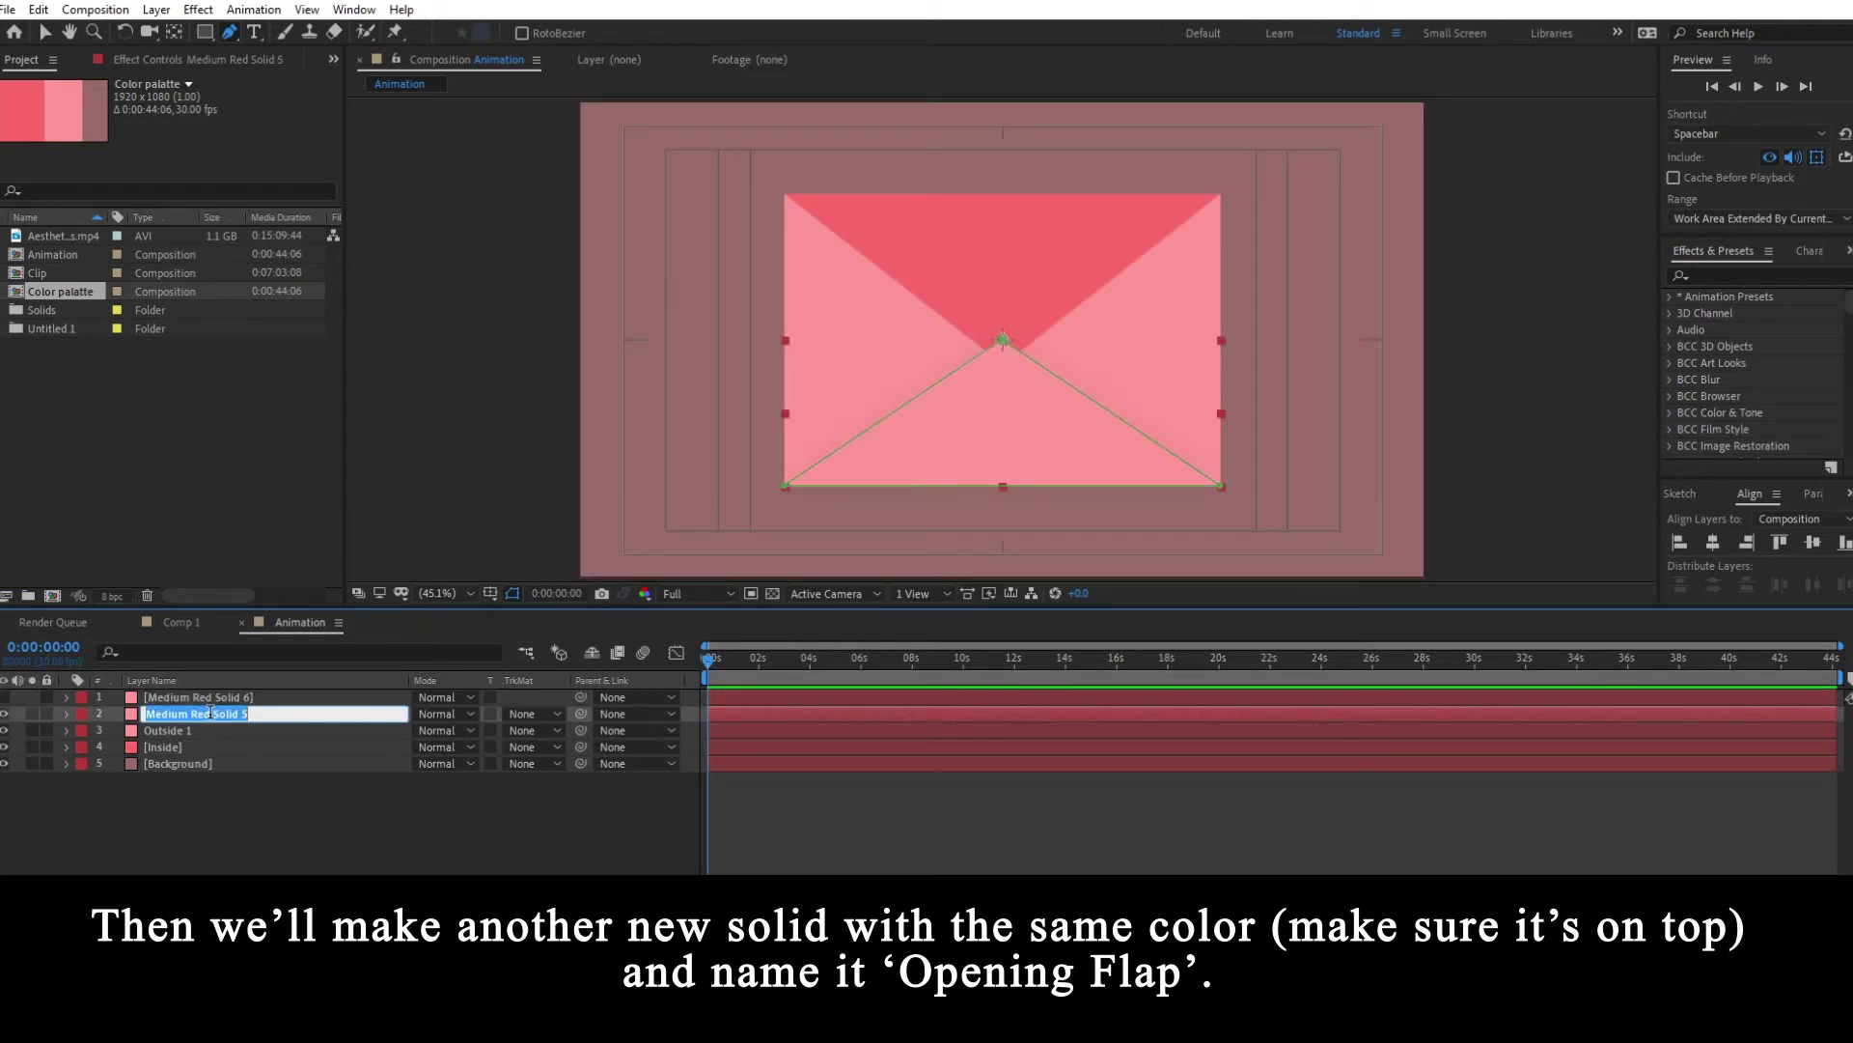
{"action": "type", "text": "Outside 2"}
{"action": "key", "text": "Return"}
- Make the new top solid visible again and rename it Opening flap
{"action": "left_click", "coordinate": [202, 699]}
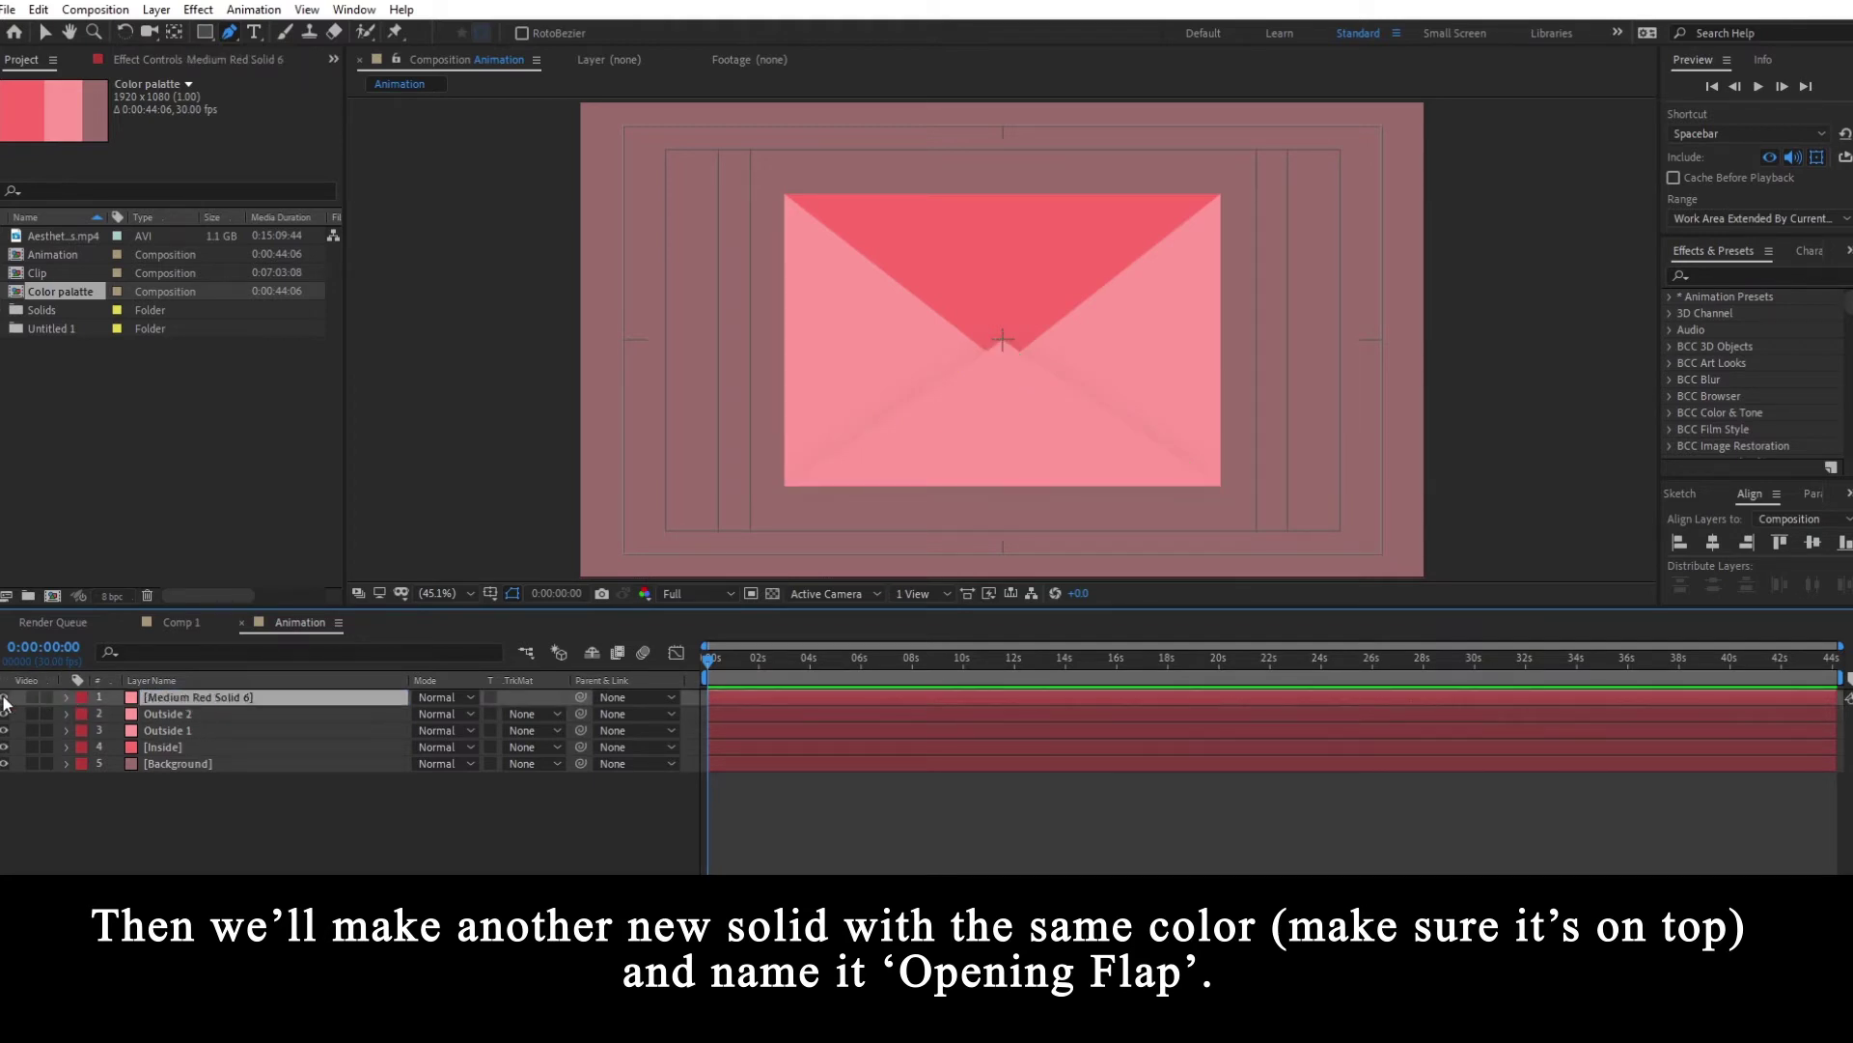
{"action": "left_click", "coordinate": [4, 697]}
{"action": "key", "text": "Return"}
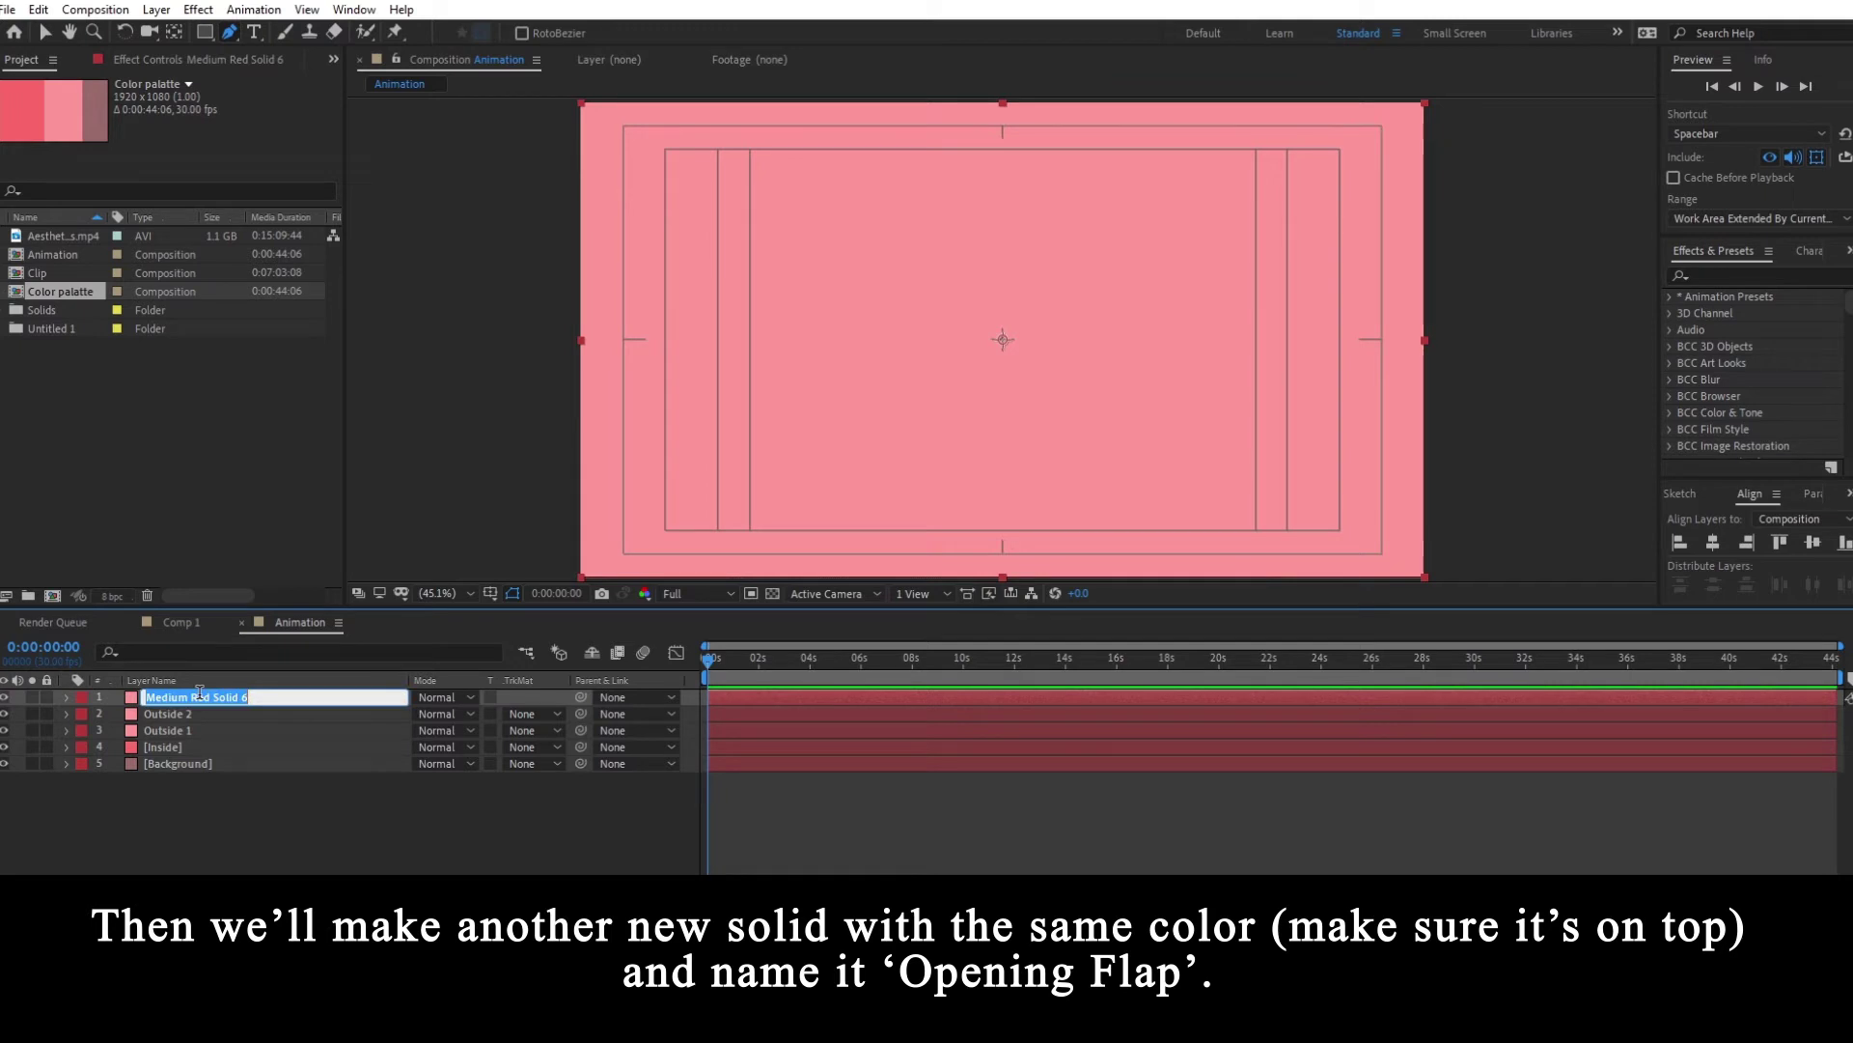
{"action": "type", "text": "Opening flap"}
{"action": "key", "text": "Return"}
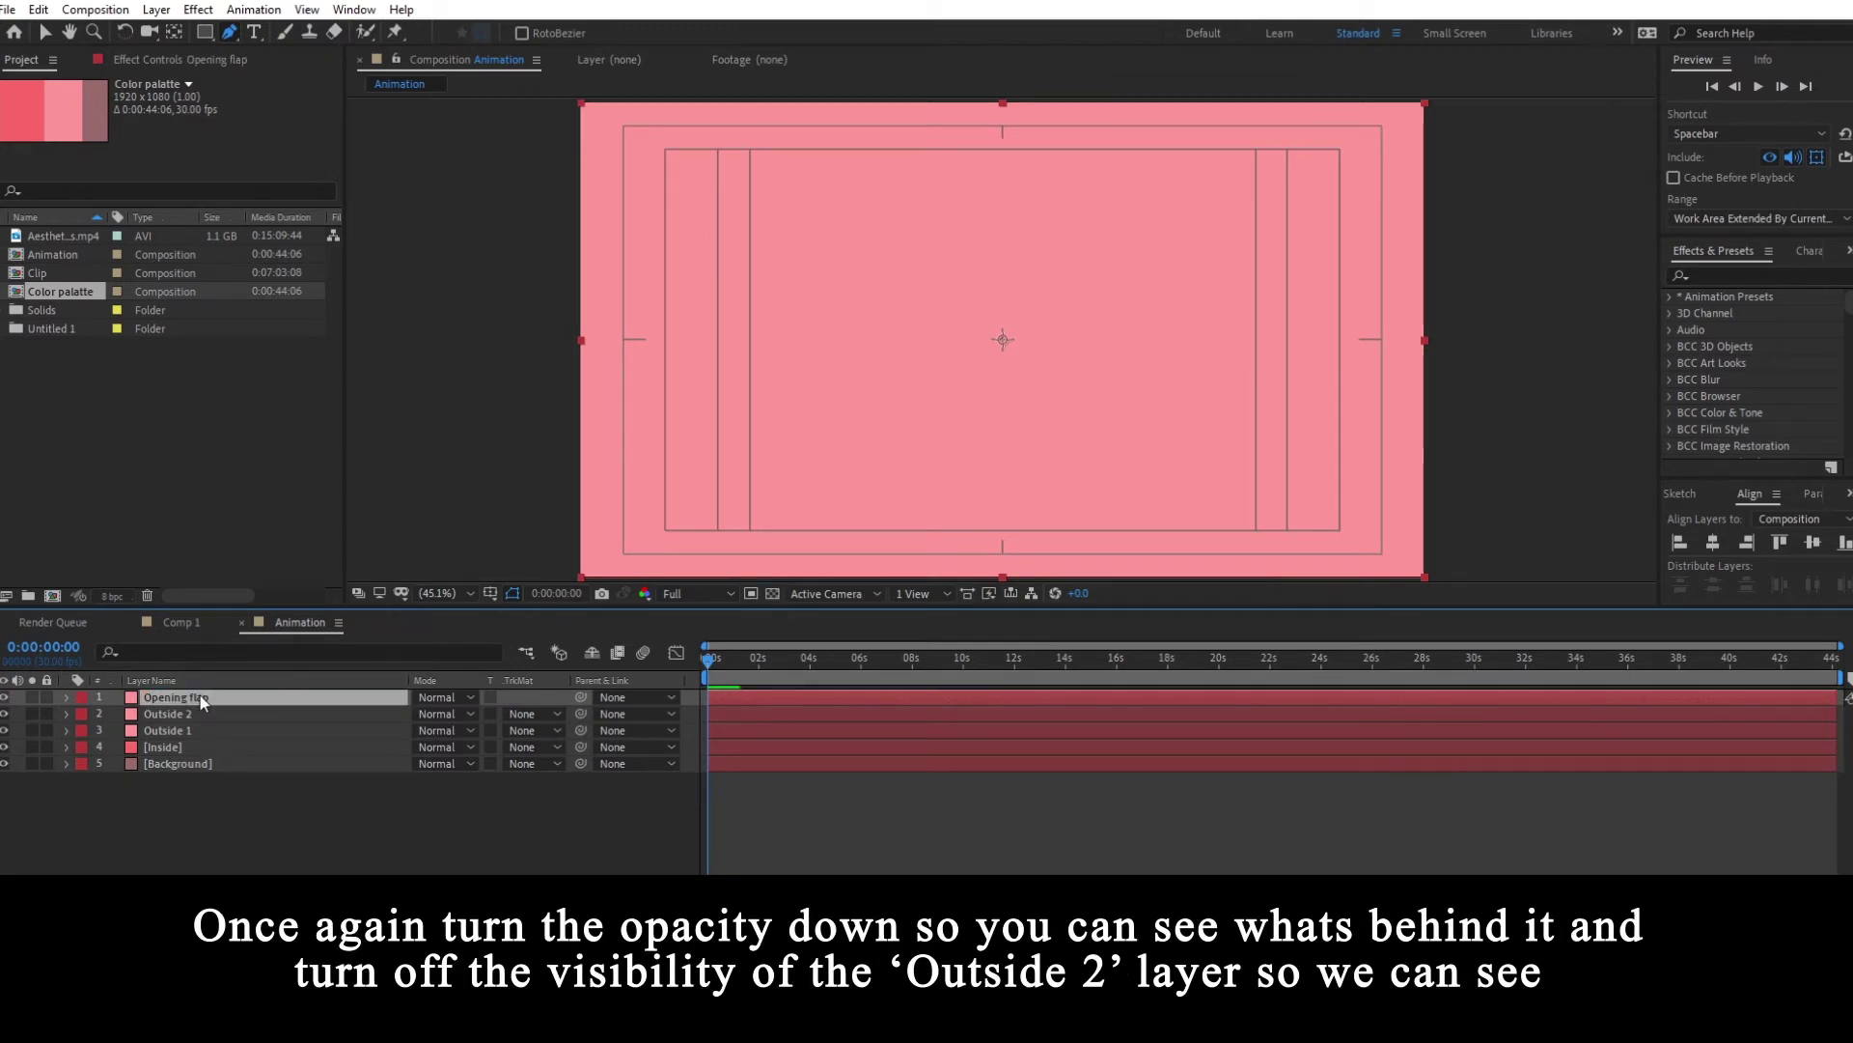
- Set the Opening flap layer's opacity to 0% and hide the Outside 2 layer
{"action": "key", "text": "t"}
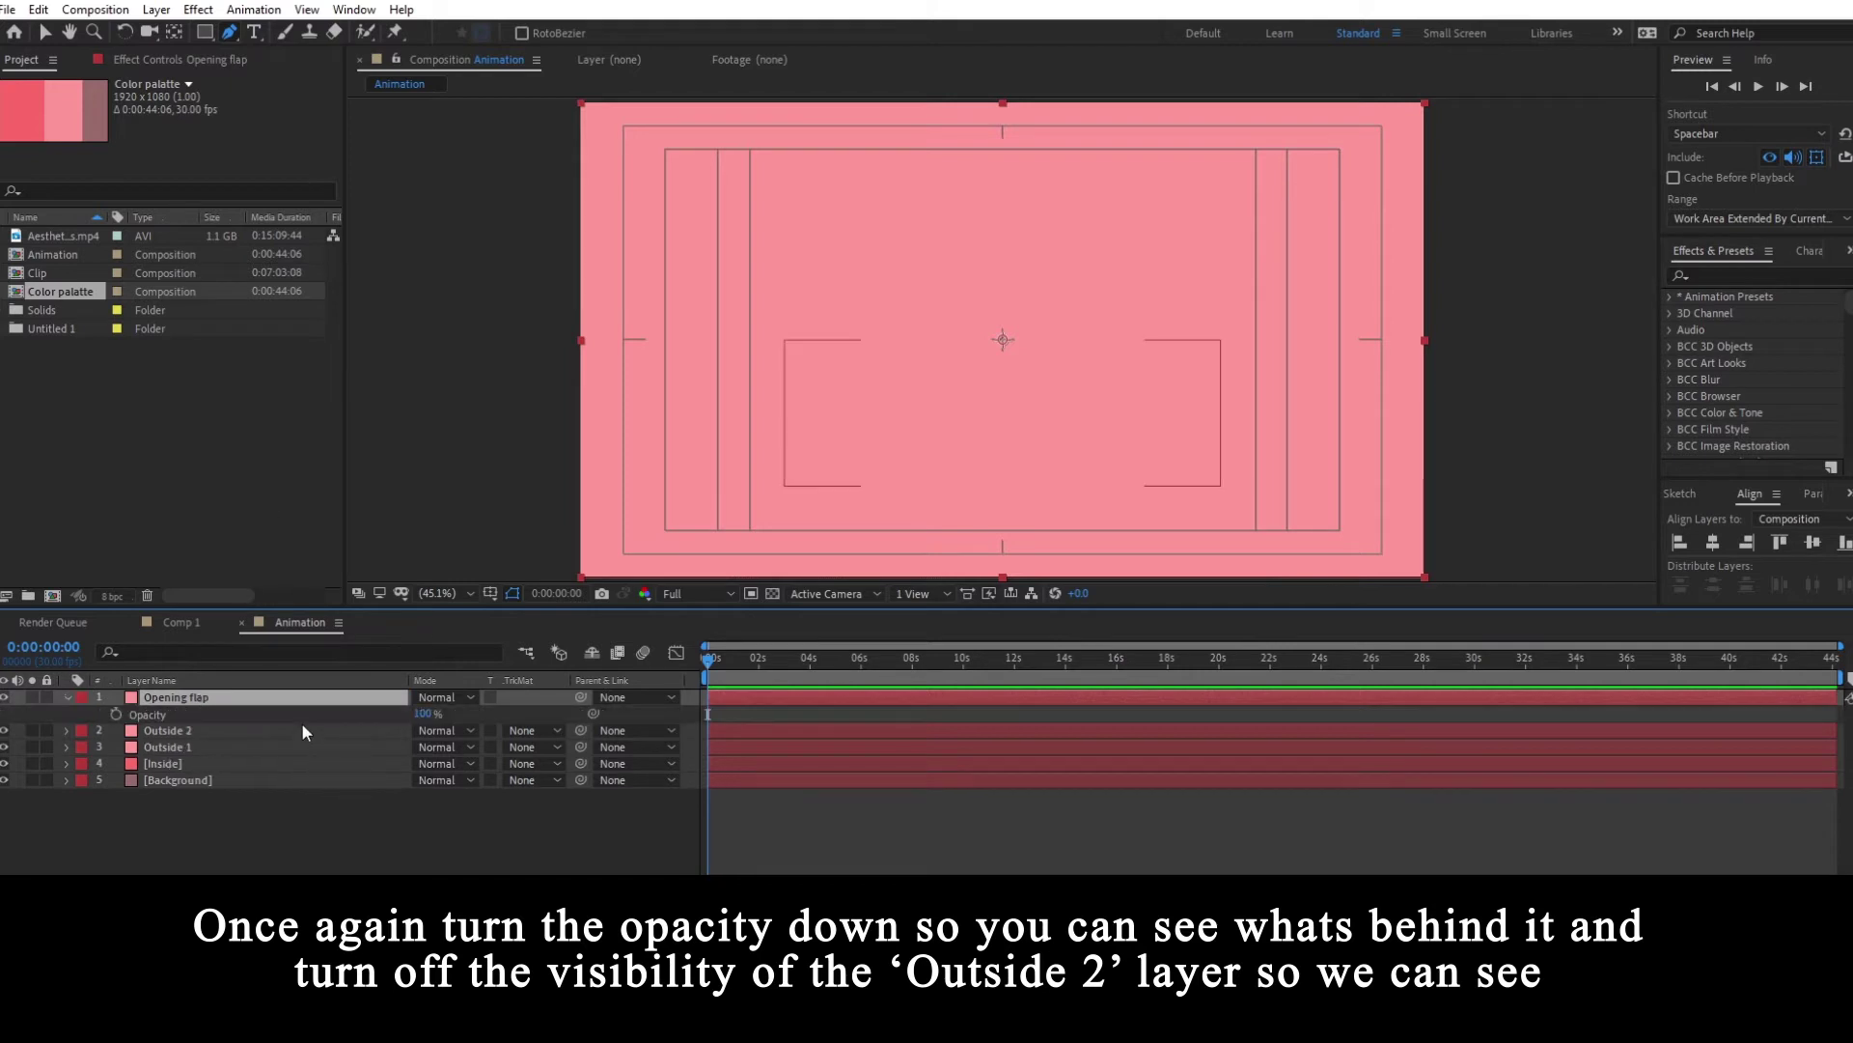
{"action": "left_click_drag", "start_coordinate": [421, 714], "coordinate": [324, 725]}
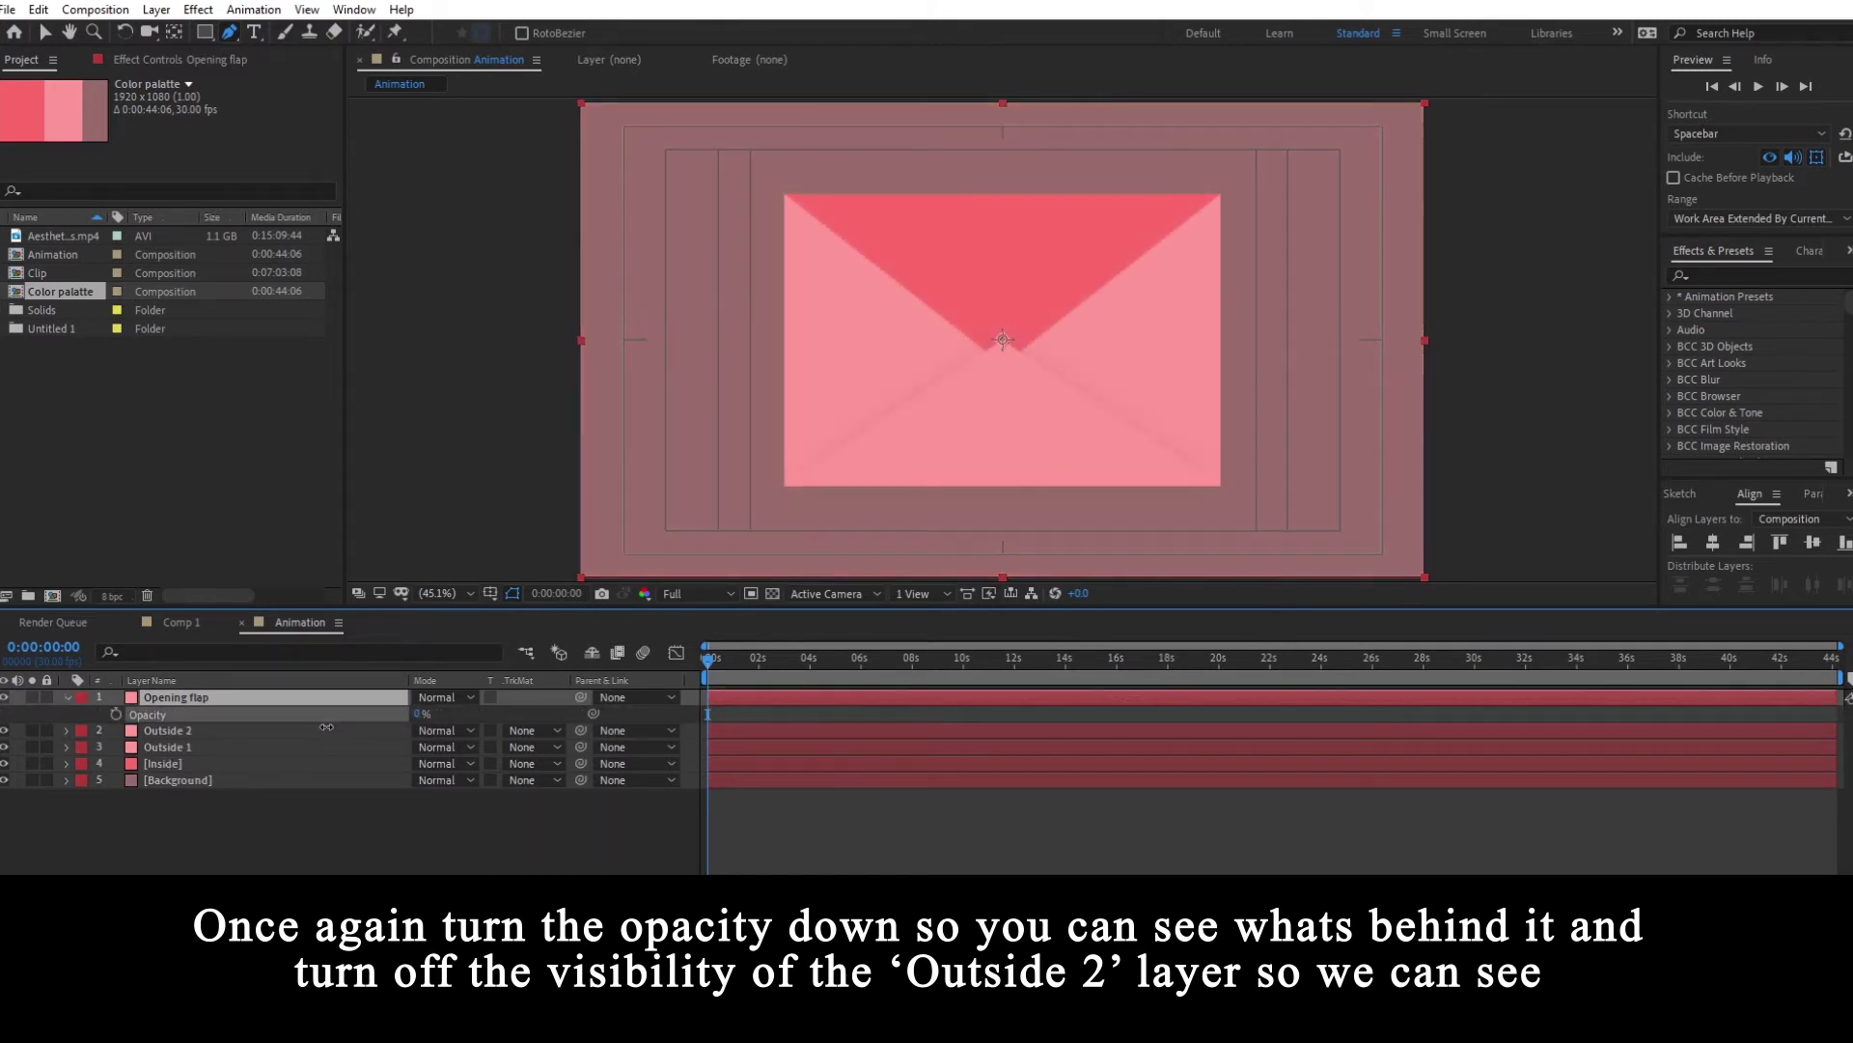
{"action": "left_click", "coordinate": [4, 730]}
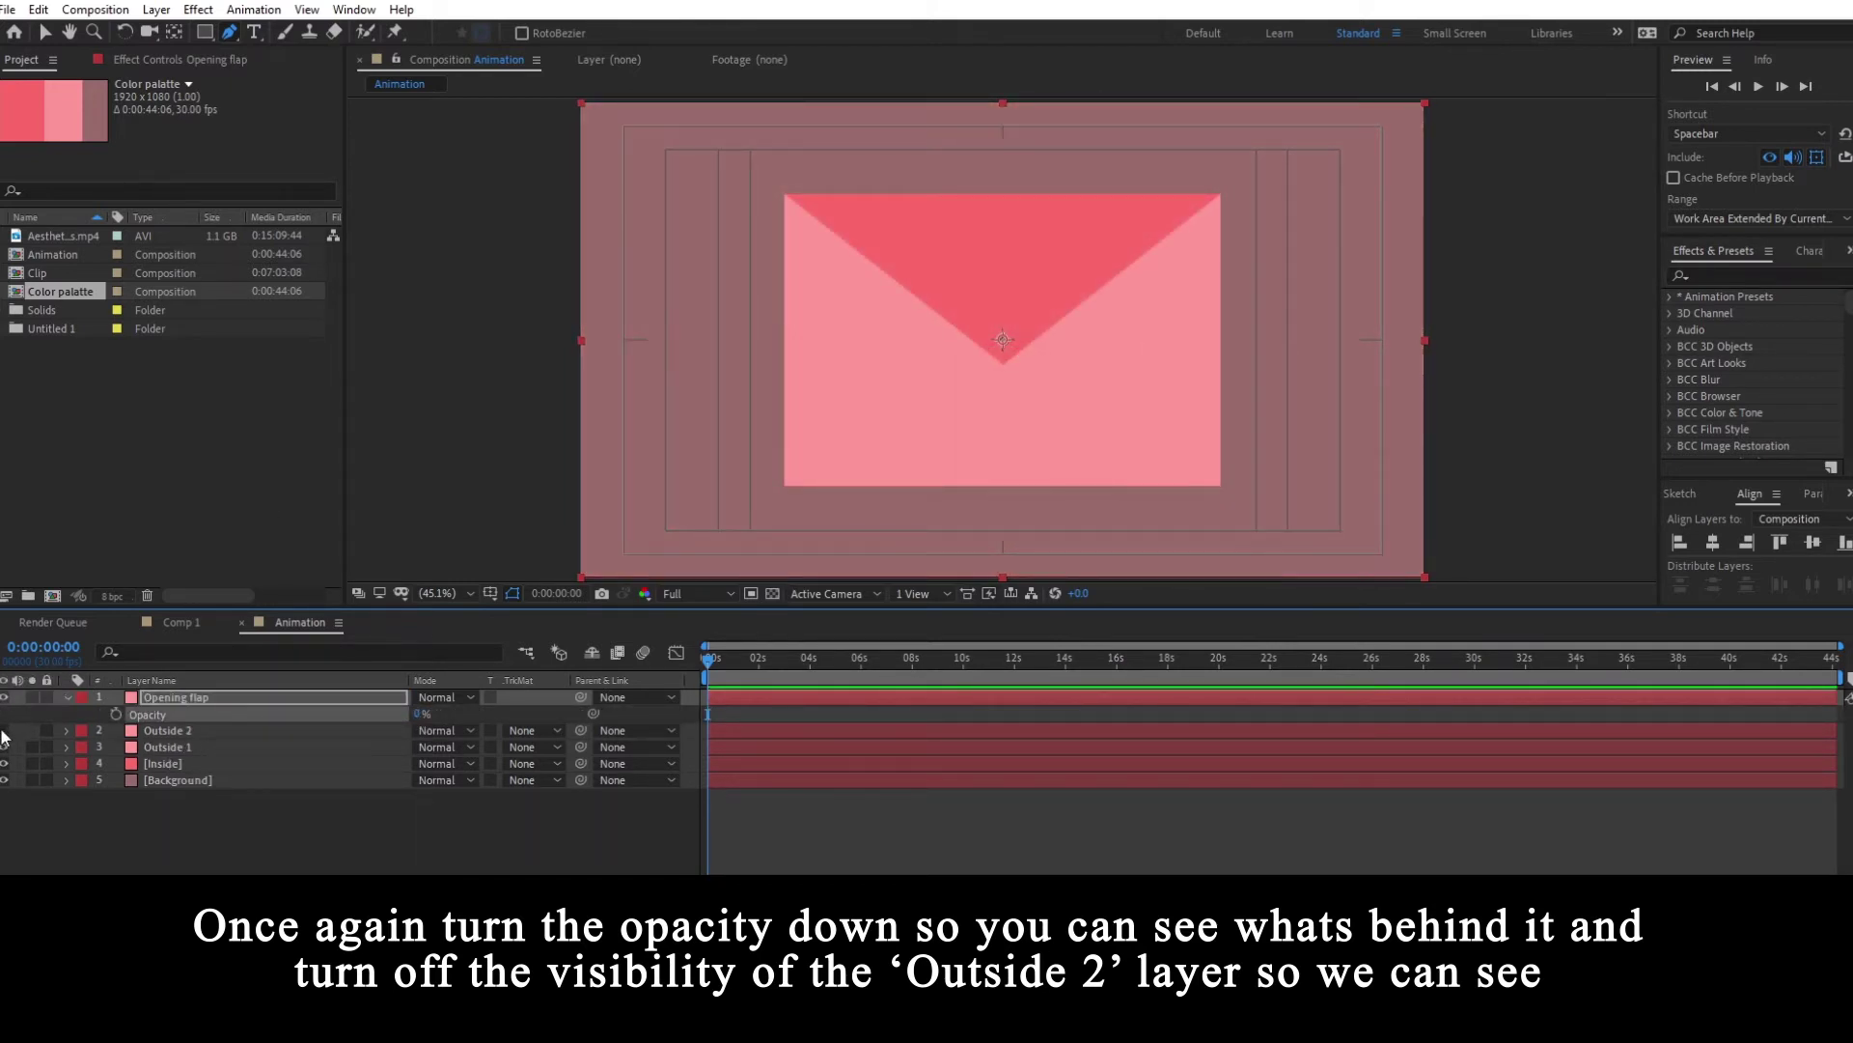
- Place Pen tool mask points on Opening flap at the envelope's upper-left corner, the V's central tip and the upper-right corner
{"action": "left_click", "coordinate": [303, 699]}
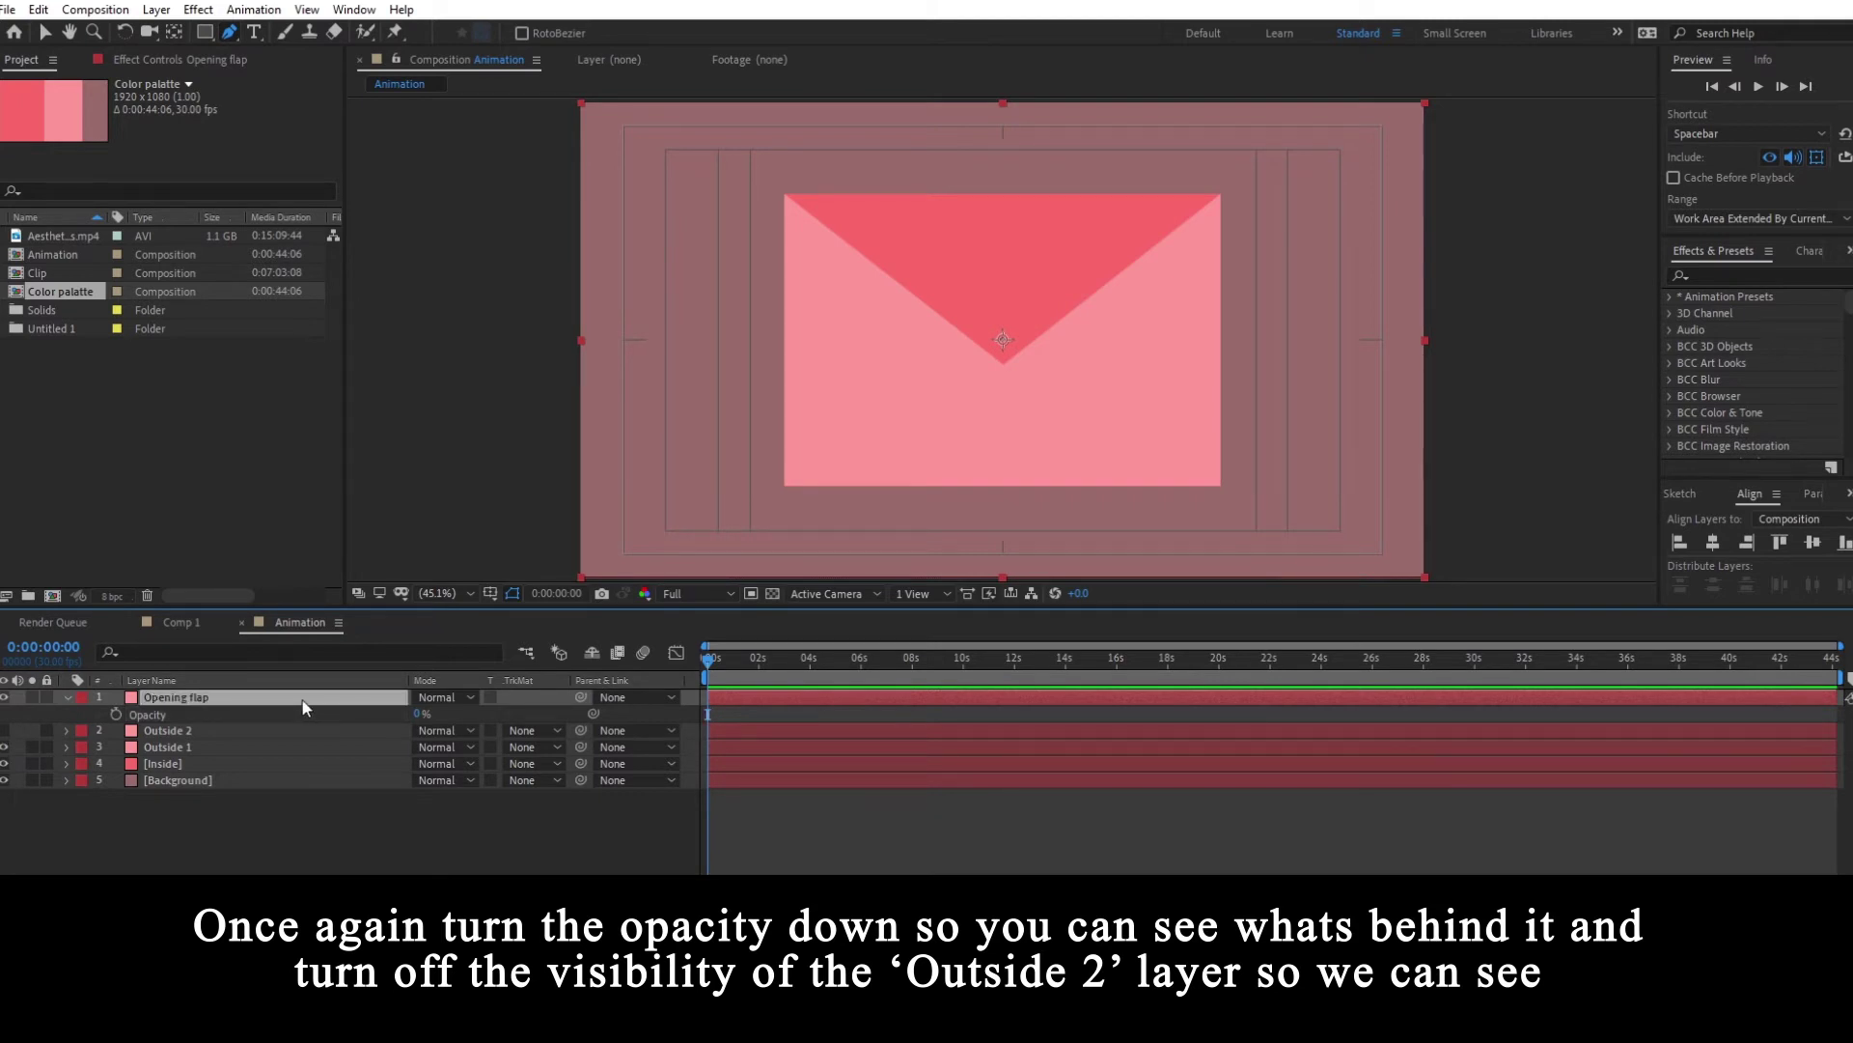
{"action": "scroll", "coordinate": [798, 333], "scroll_direction": "up", "scroll_amount": 1}
{"action": "scroll", "coordinate": [780, 249], "scroll_direction": "up", "scroll_amount": 4}
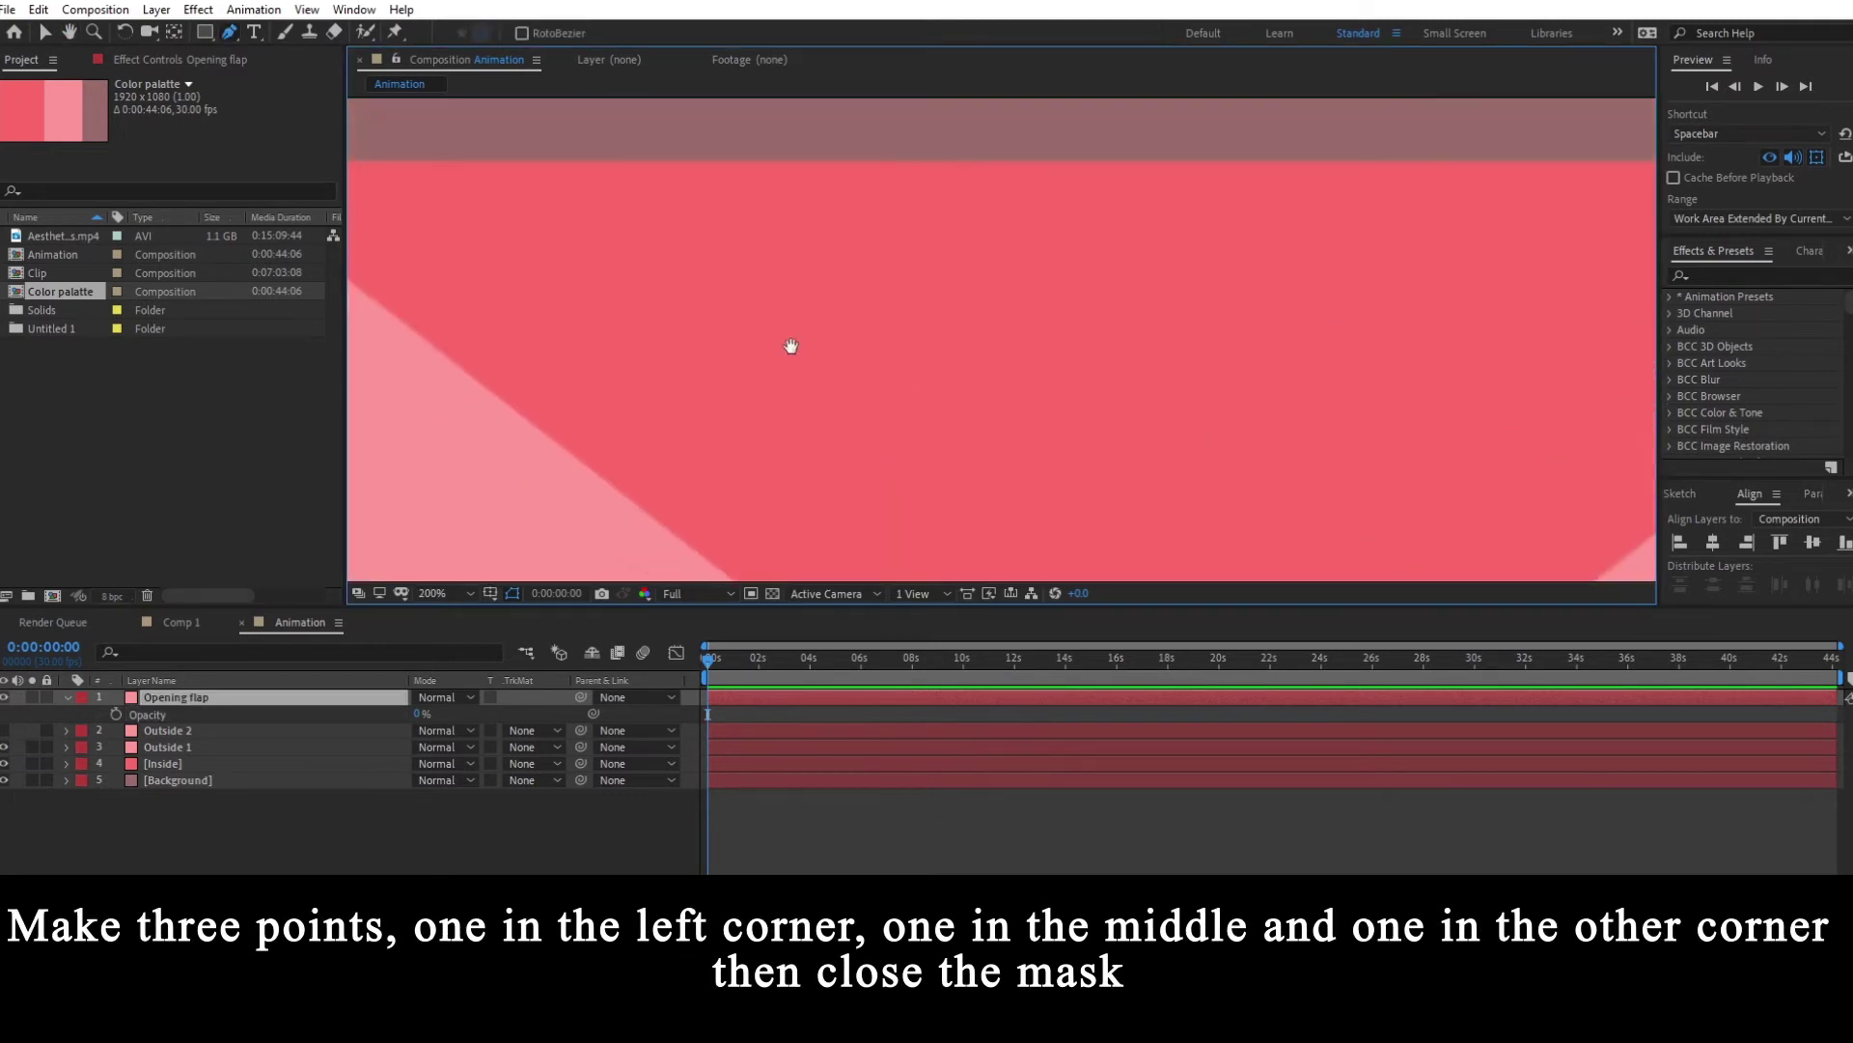
{"action": "scroll", "coordinate": [582, 287], "scroll_direction": "up", "scroll_amount": 2}
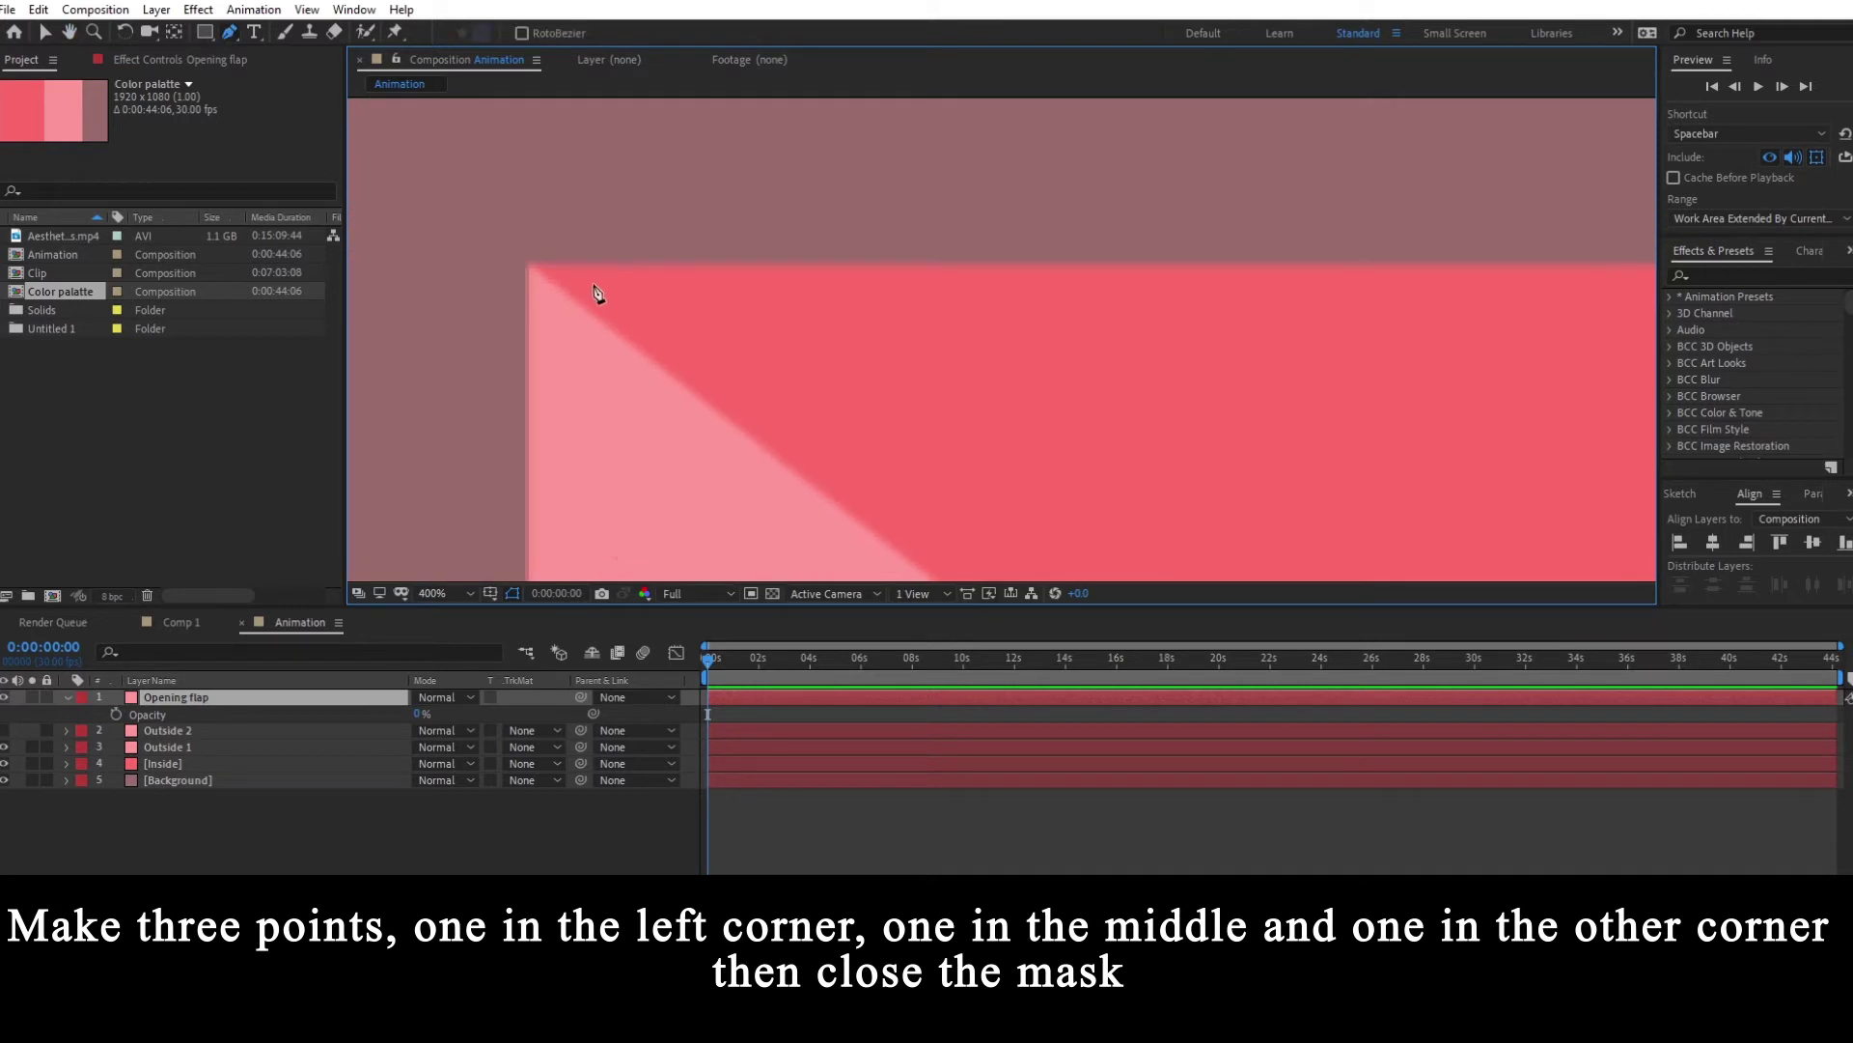
{"action": "left_click", "coordinate": [533, 265]}
{"action": "left_click_drag", "start_coordinate": [975, 391], "coordinate": [676, 205]}
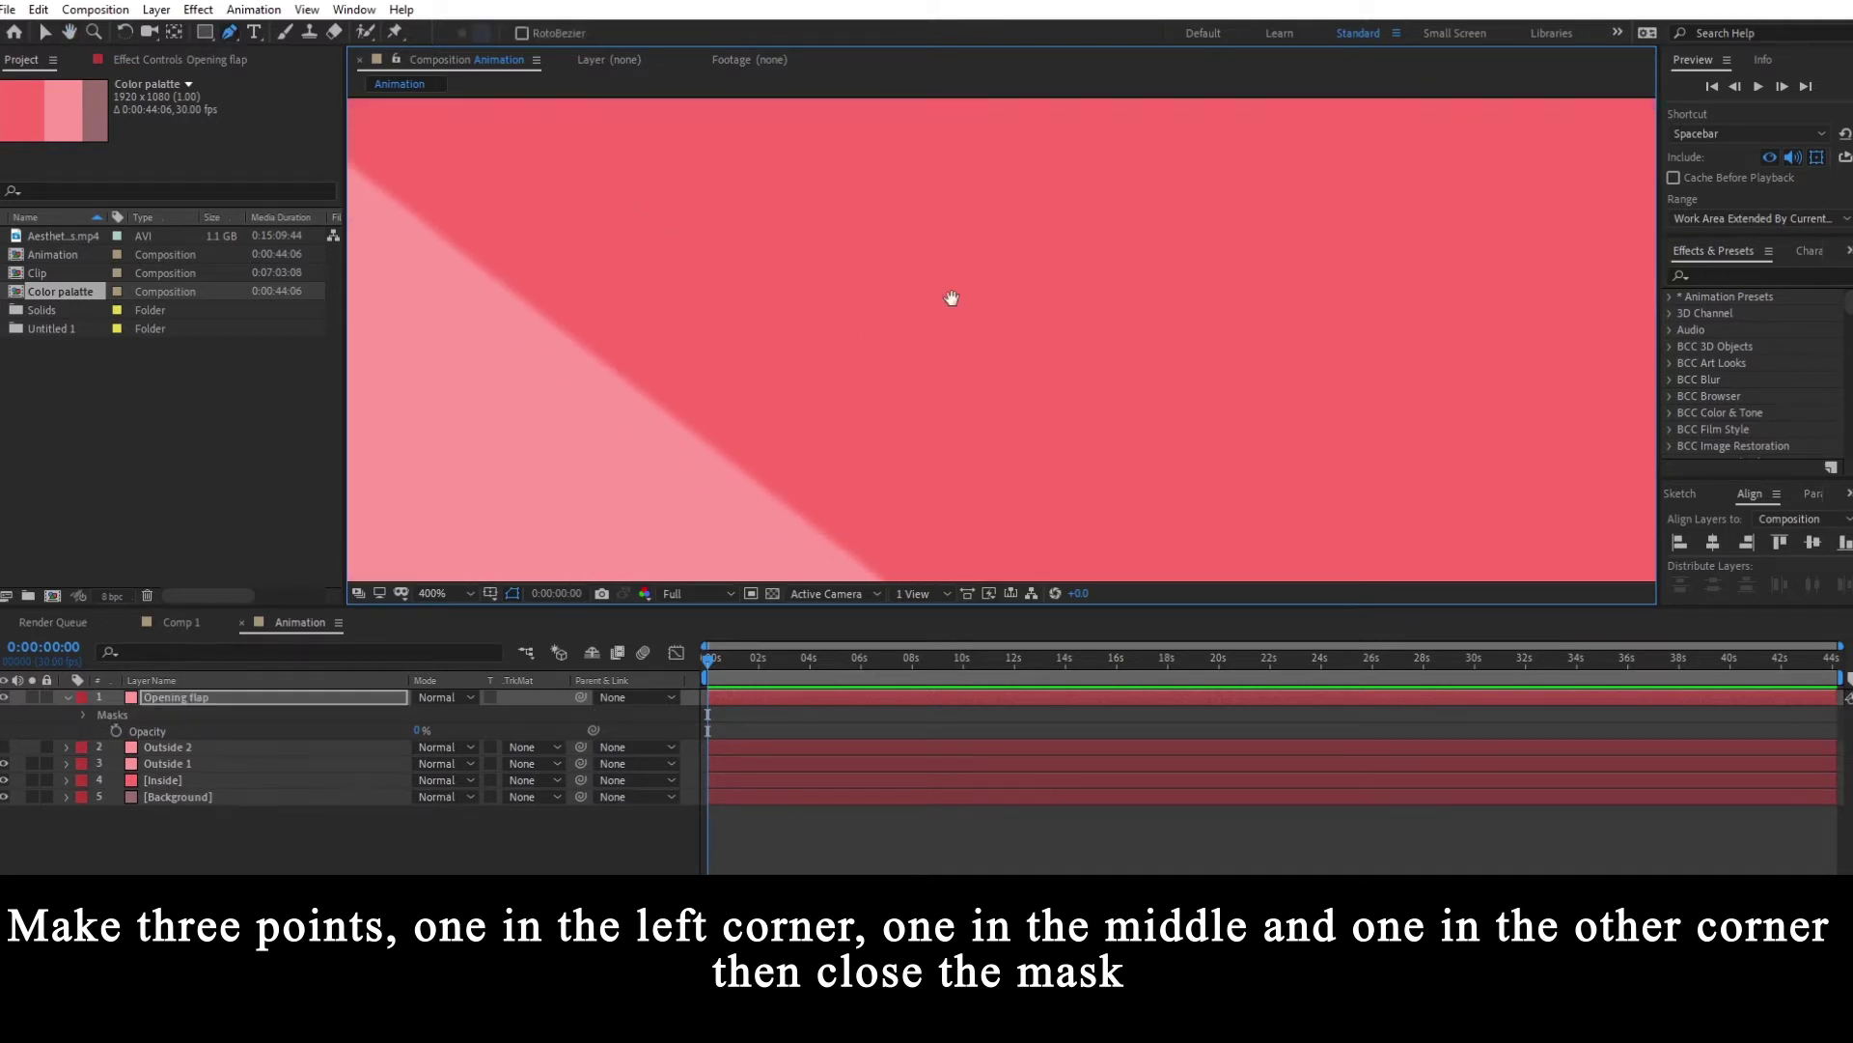
{"action": "left_click_drag", "start_coordinate": [1090, 333], "coordinate": [844, 141]}
{"action": "left_click_drag", "start_coordinate": [1146, 533], "coordinate": [769, 202]}
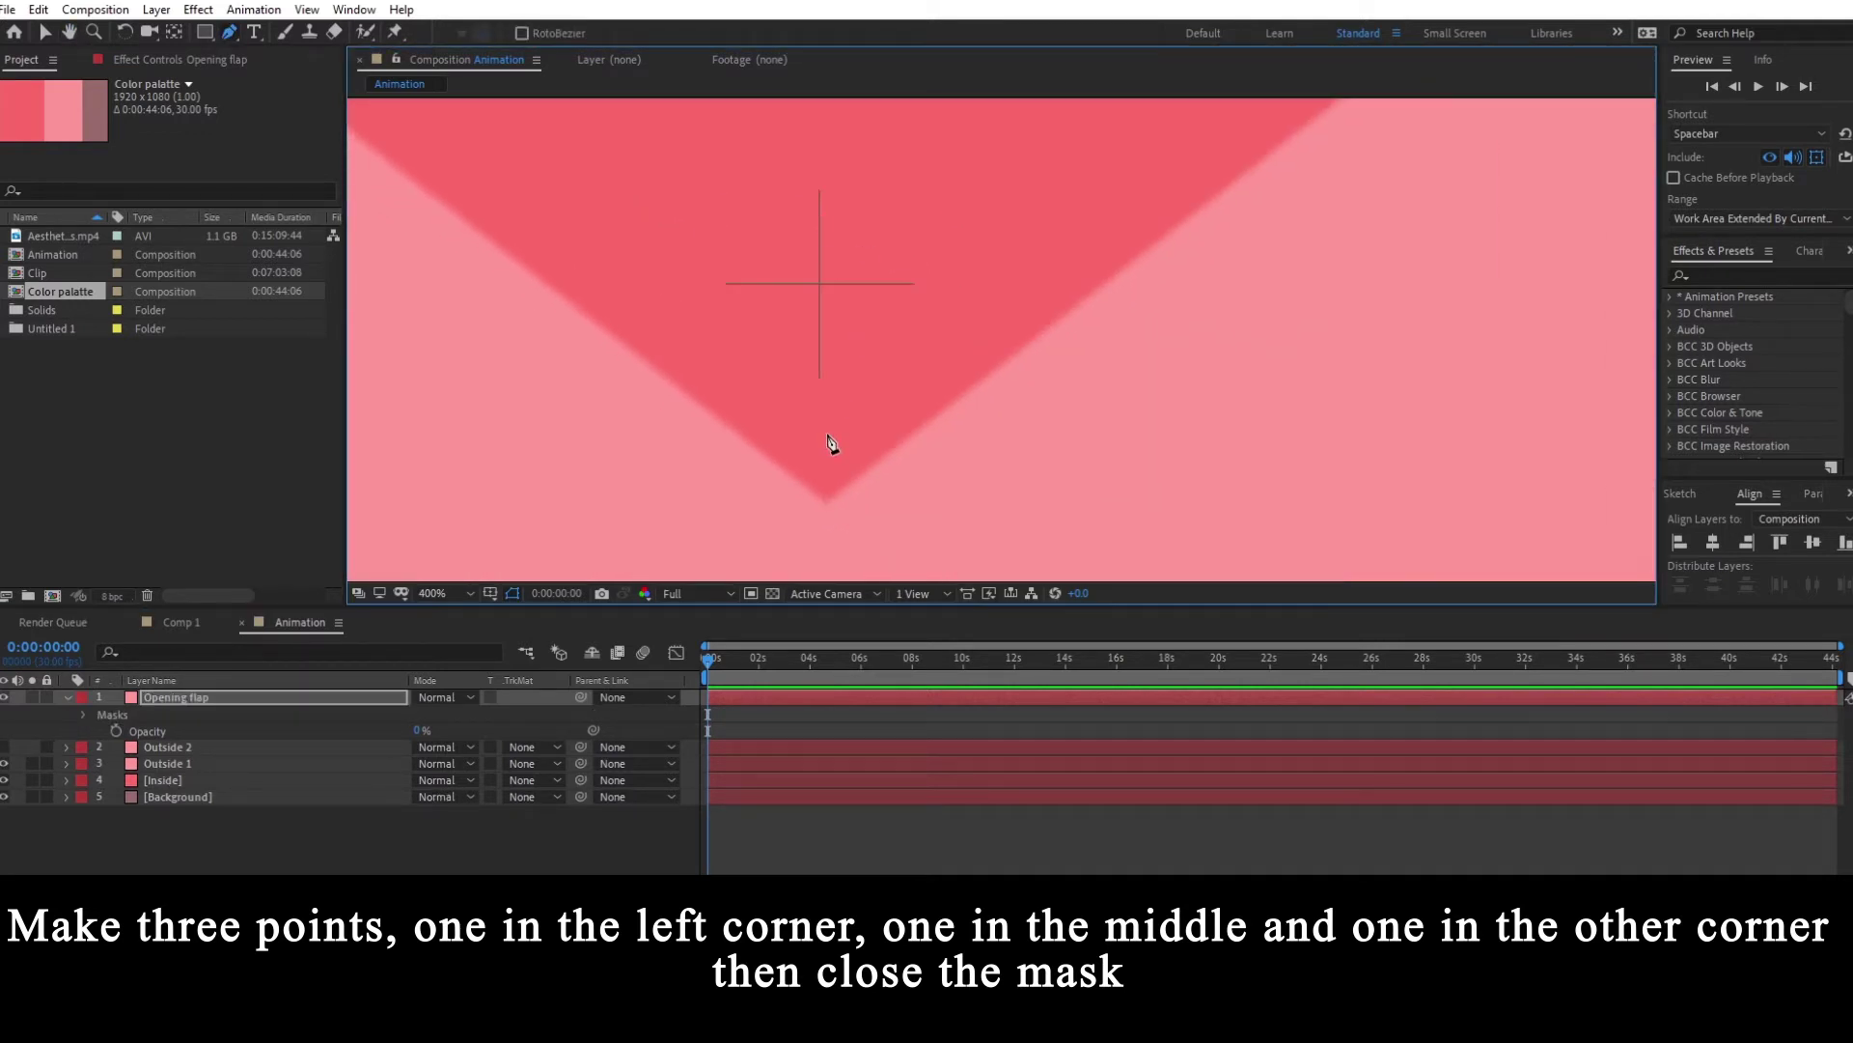
{"action": "left_click", "coordinate": [827, 505]}
{"action": "left_click_drag", "start_coordinate": [1047, 404], "coordinate": [682, 585]}
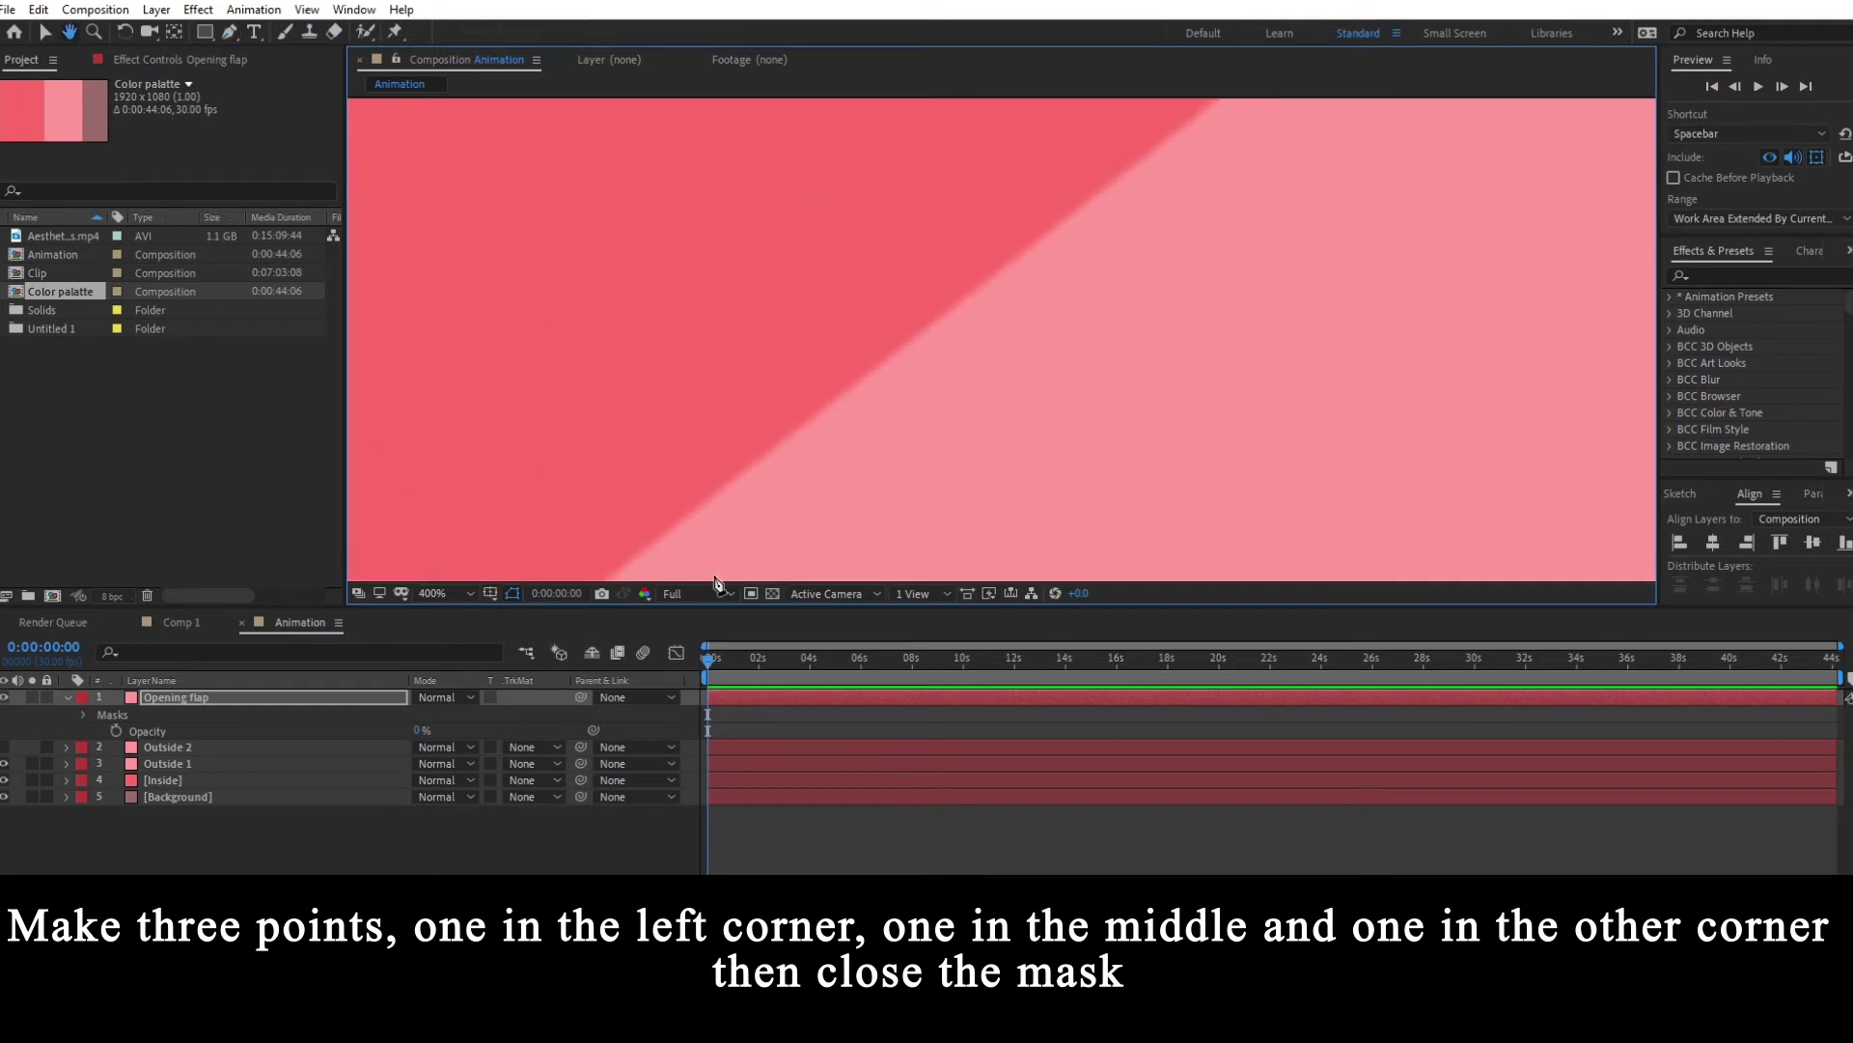
{"action": "left_click_drag", "start_coordinate": [1279, 115], "coordinate": [1082, 305]}
{"action": "left_click", "coordinate": [1098, 209]}
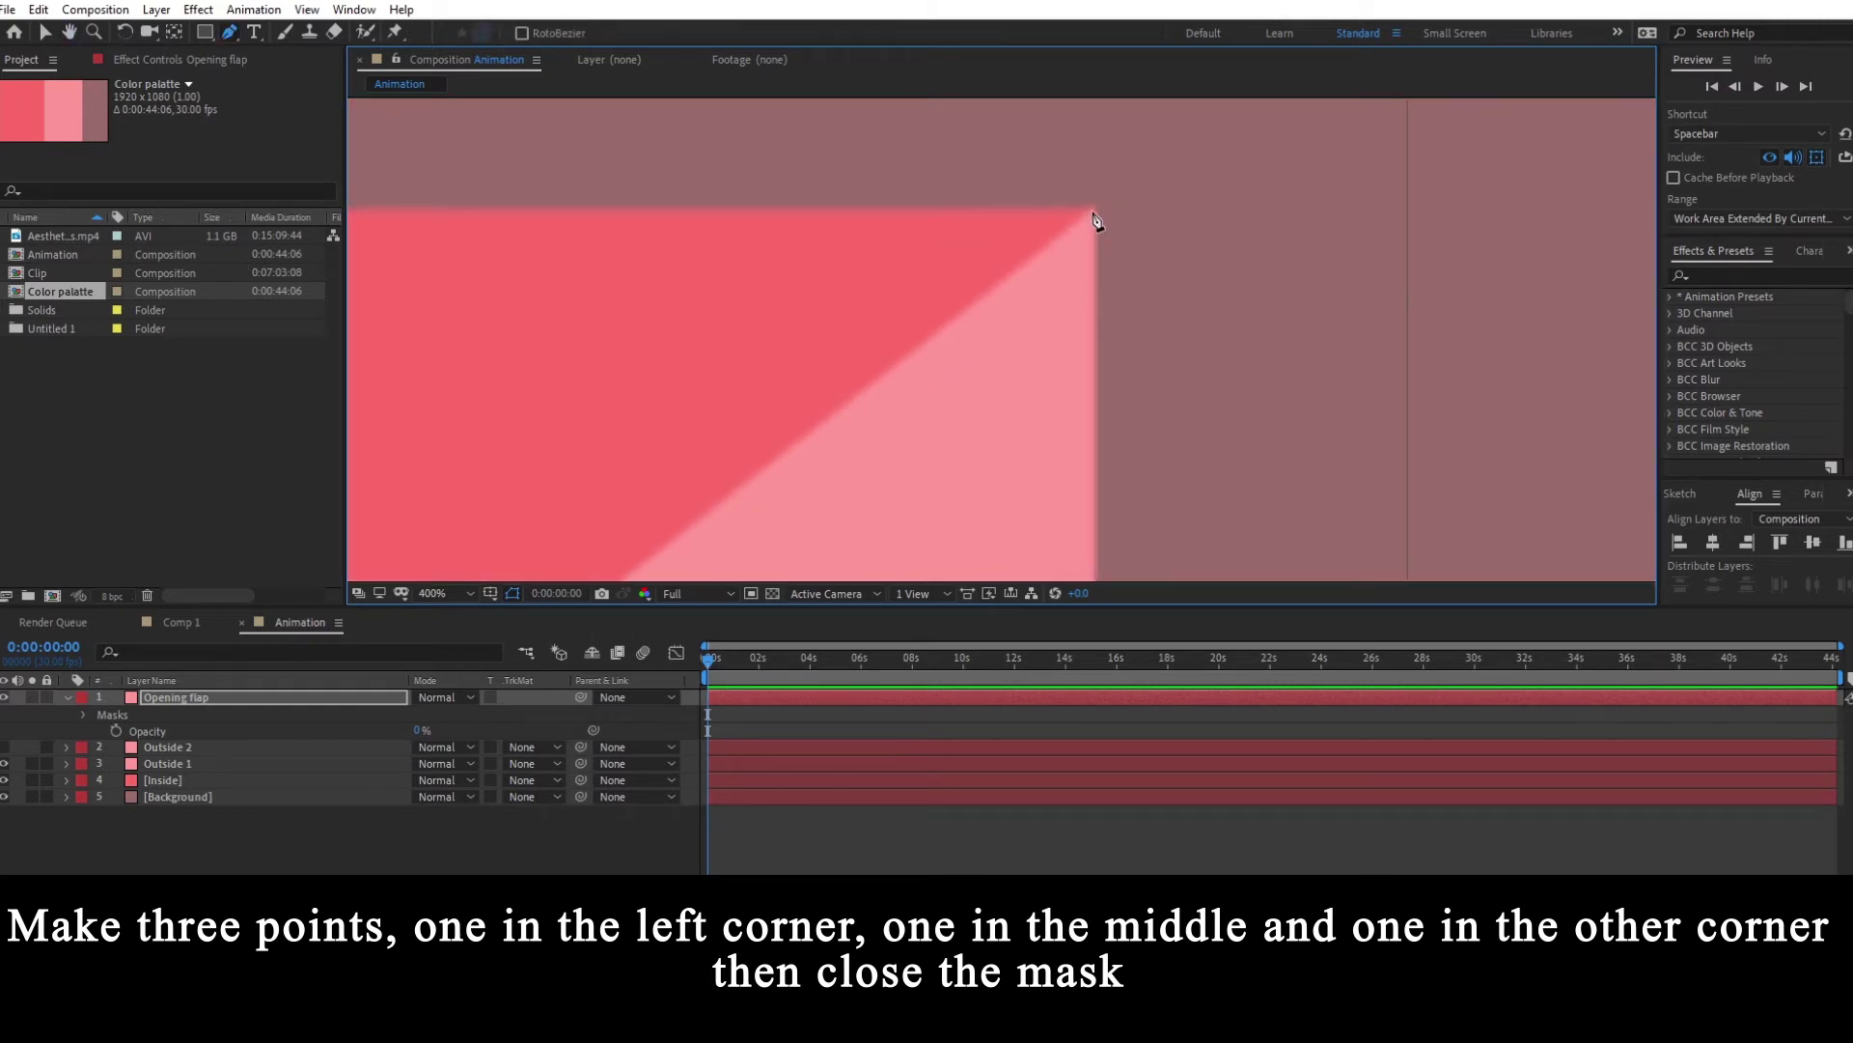
- Move the flap mask's third point exactly onto the envelope's upper-right corner
{"action": "scroll", "coordinate": [1101, 239], "scroll_direction": "up", "scroll_amount": 1}
{"action": "scroll", "coordinate": [852, 484], "scroll_direction": "up", "scroll_amount": 1}
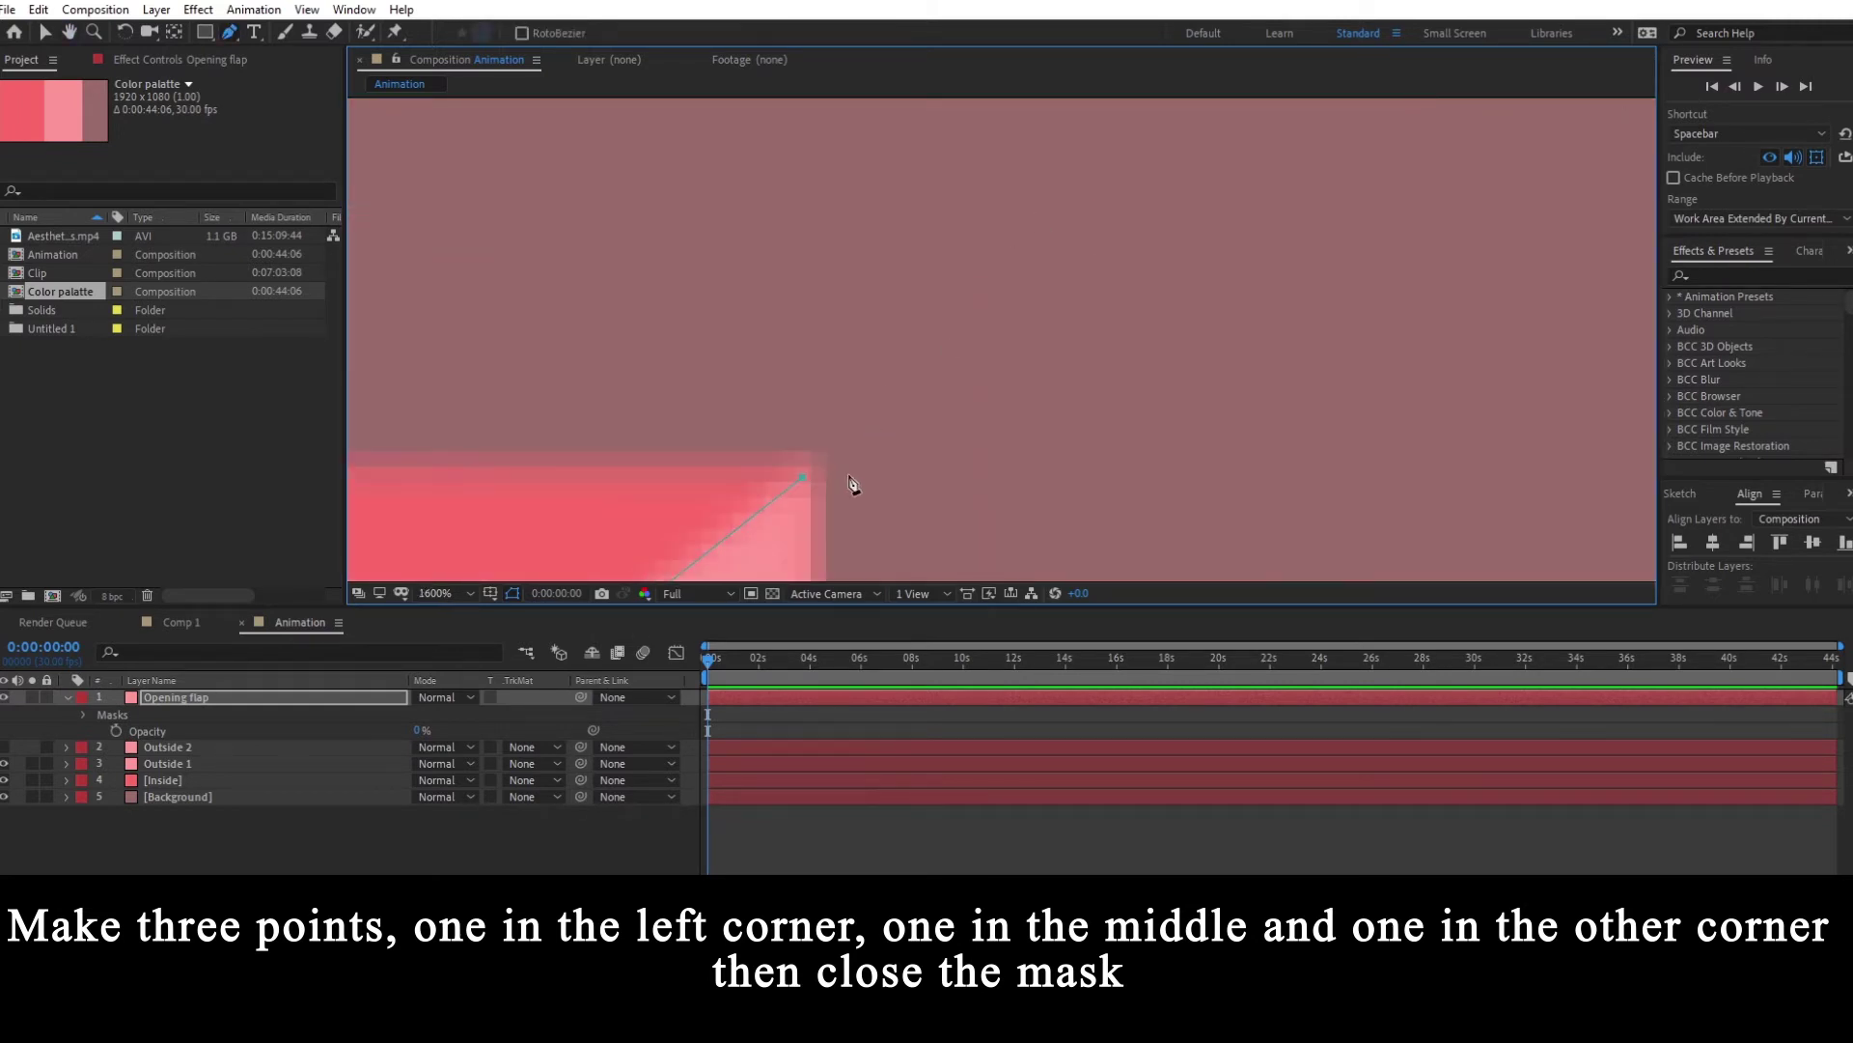
{"action": "left_click_drag", "start_coordinate": [806, 483], "coordinate": [811, 472]}
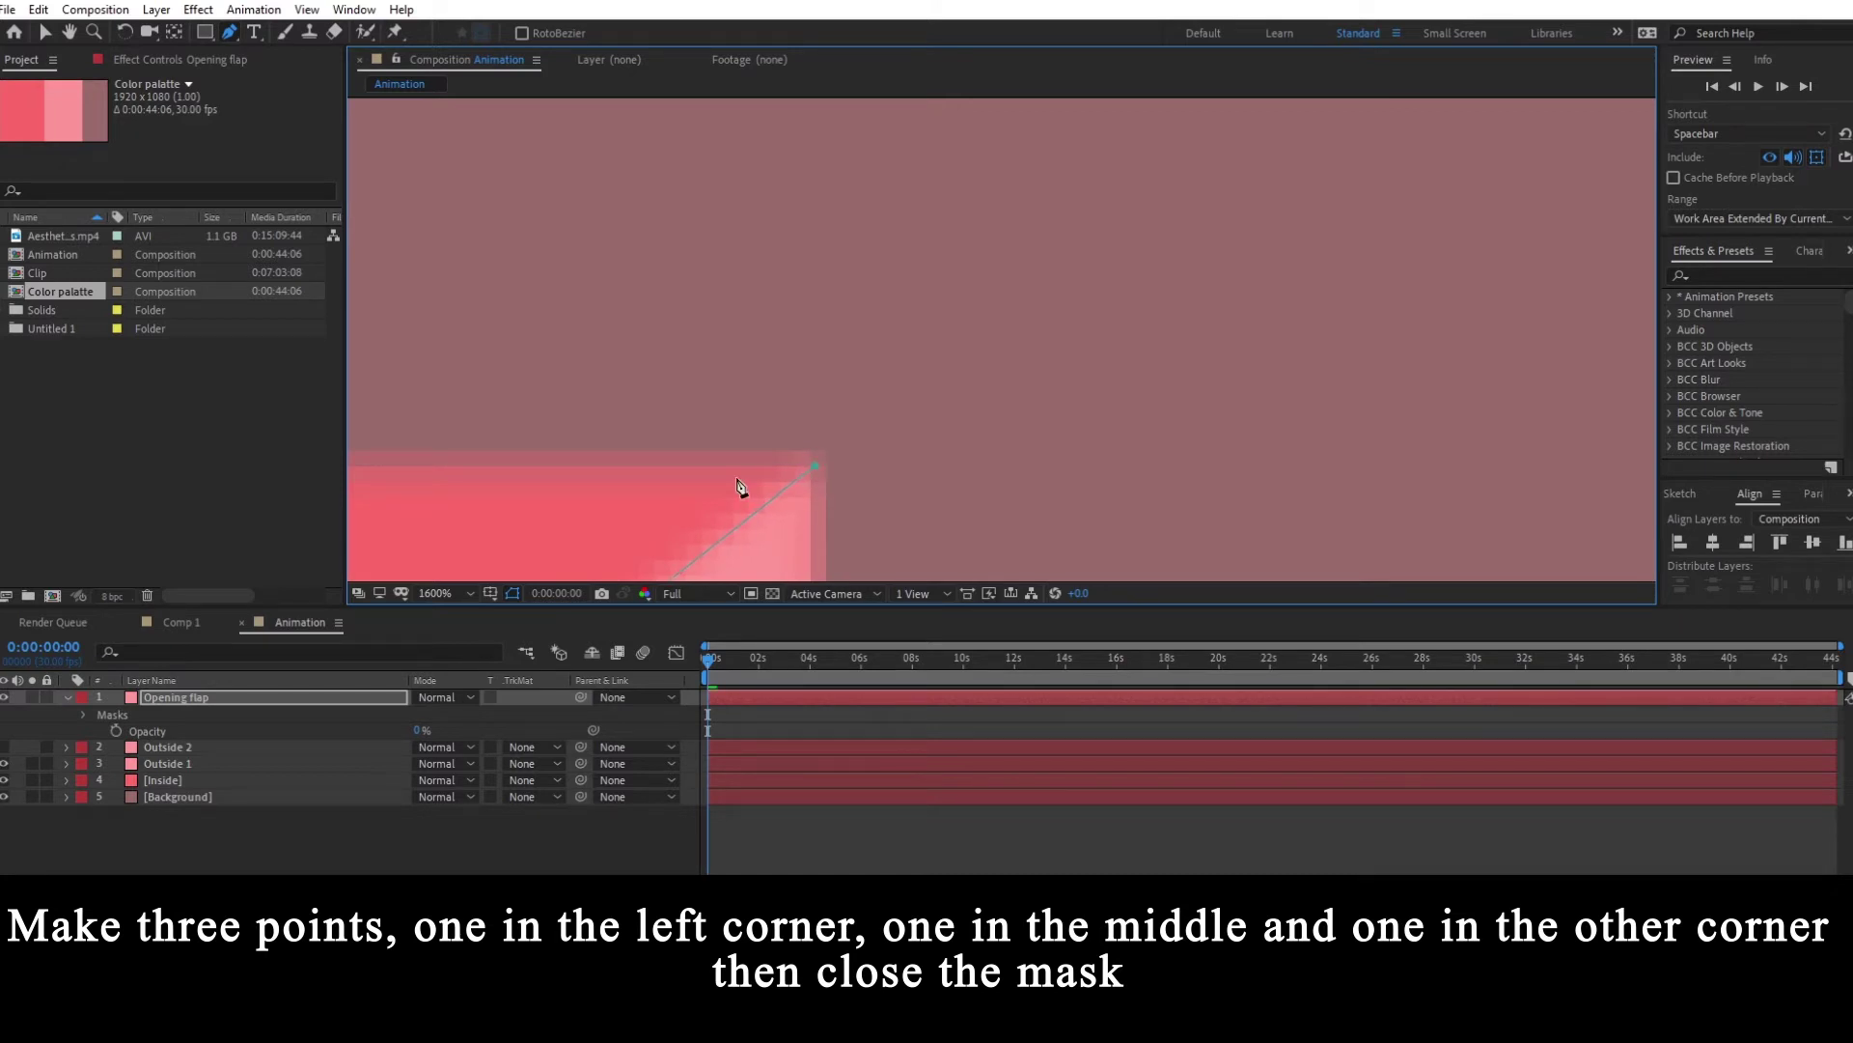
- Close the triangular flap mask at its first point in the envelope's upper-left corner and fit the whole composition in view
{"action": "scroll", "coordinate": [741, 482], "scroll_direction": "down", "scroll_amount": 1}
{"action": "left_click_drag", "start_coordinate": [623, 448], "coordinate": [1583, 463]}
{"action": "left_click_drag", "start_coordinate": [658, 398], "coordinate": [1472, 421]}
{"action": "left_click_drag", "start_coordinate": [653, 468], "coordinate": [1467, 401]}
{"action": "left_click_drag", "start_coordinate": [625, 359], "coordinate": [1594, 376]}
{"action": "left_click_drag", "start_coordinate": [598, 411], "coordinate": [1229, 404]}
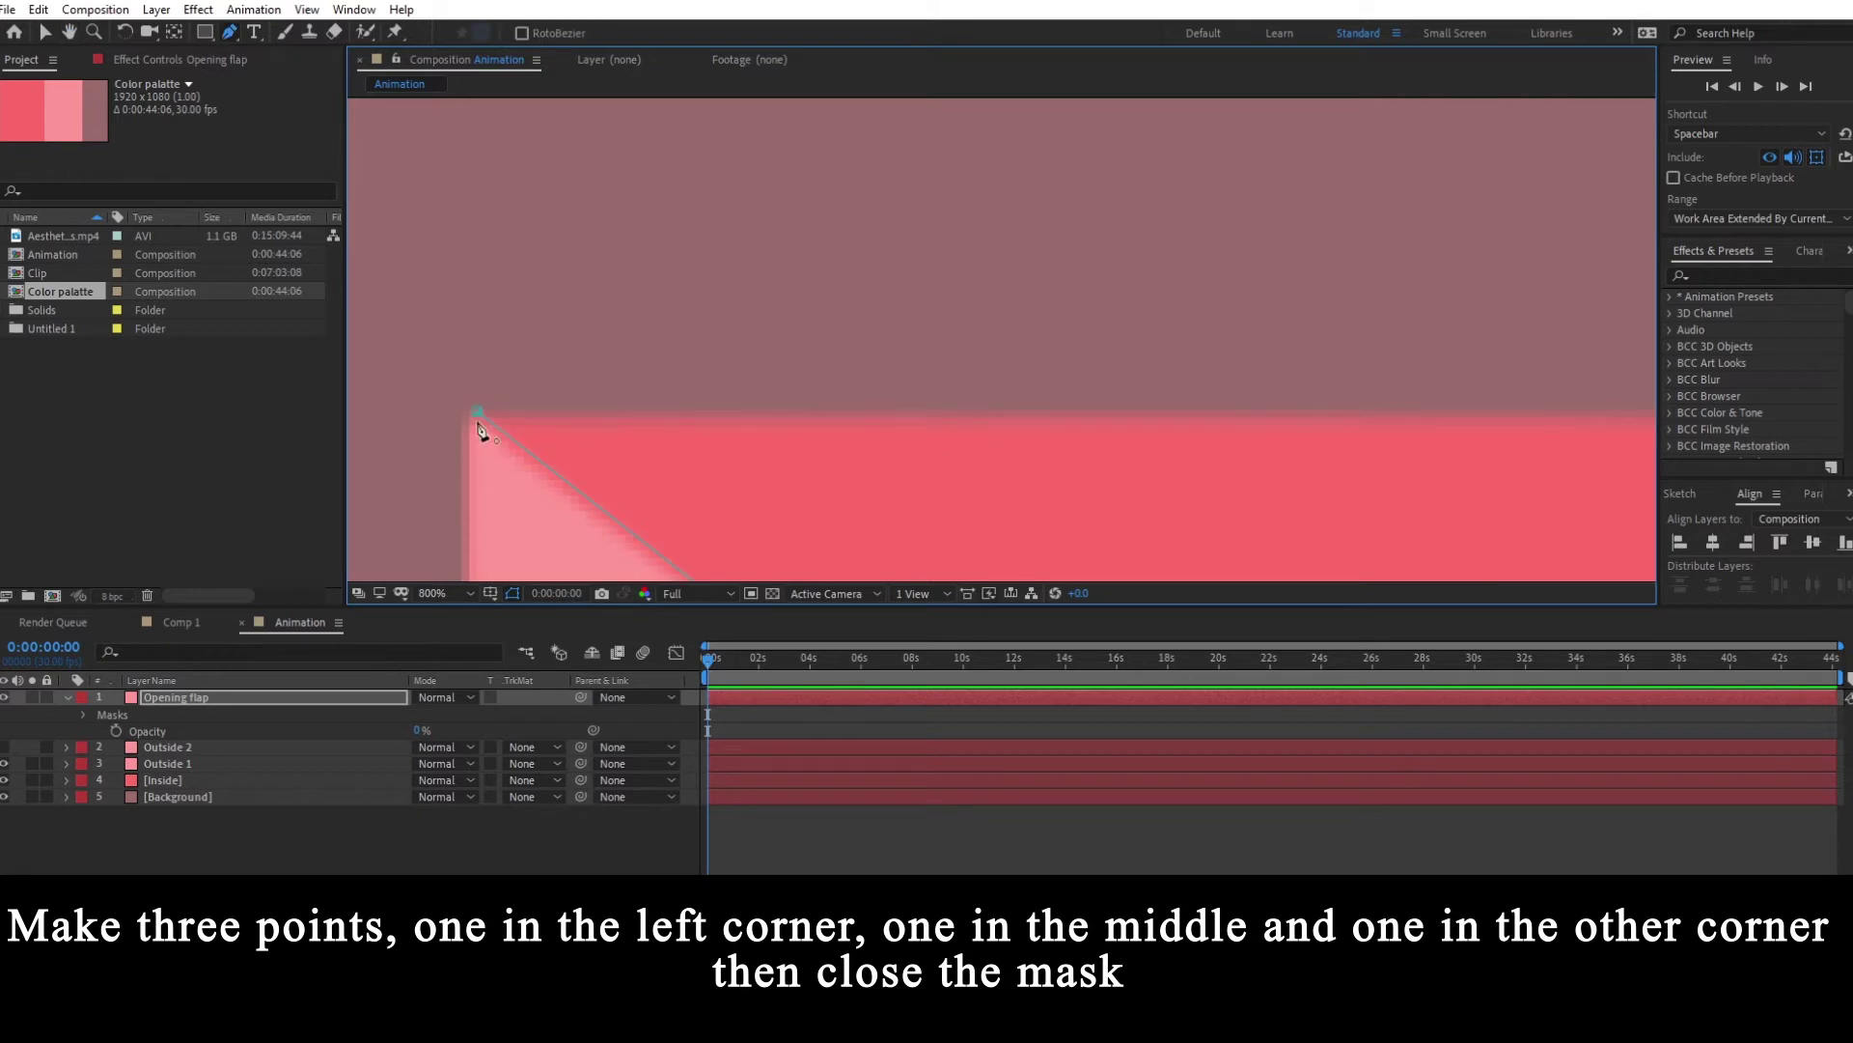
{"action": "left_click", "coordinate": [478, 412]}
{"action": "left_click_drag", "start_coordinate": [1005, 429], "coordinate": [712, 341]}
{"action": "left_click", "coordinate": [461, 593]}
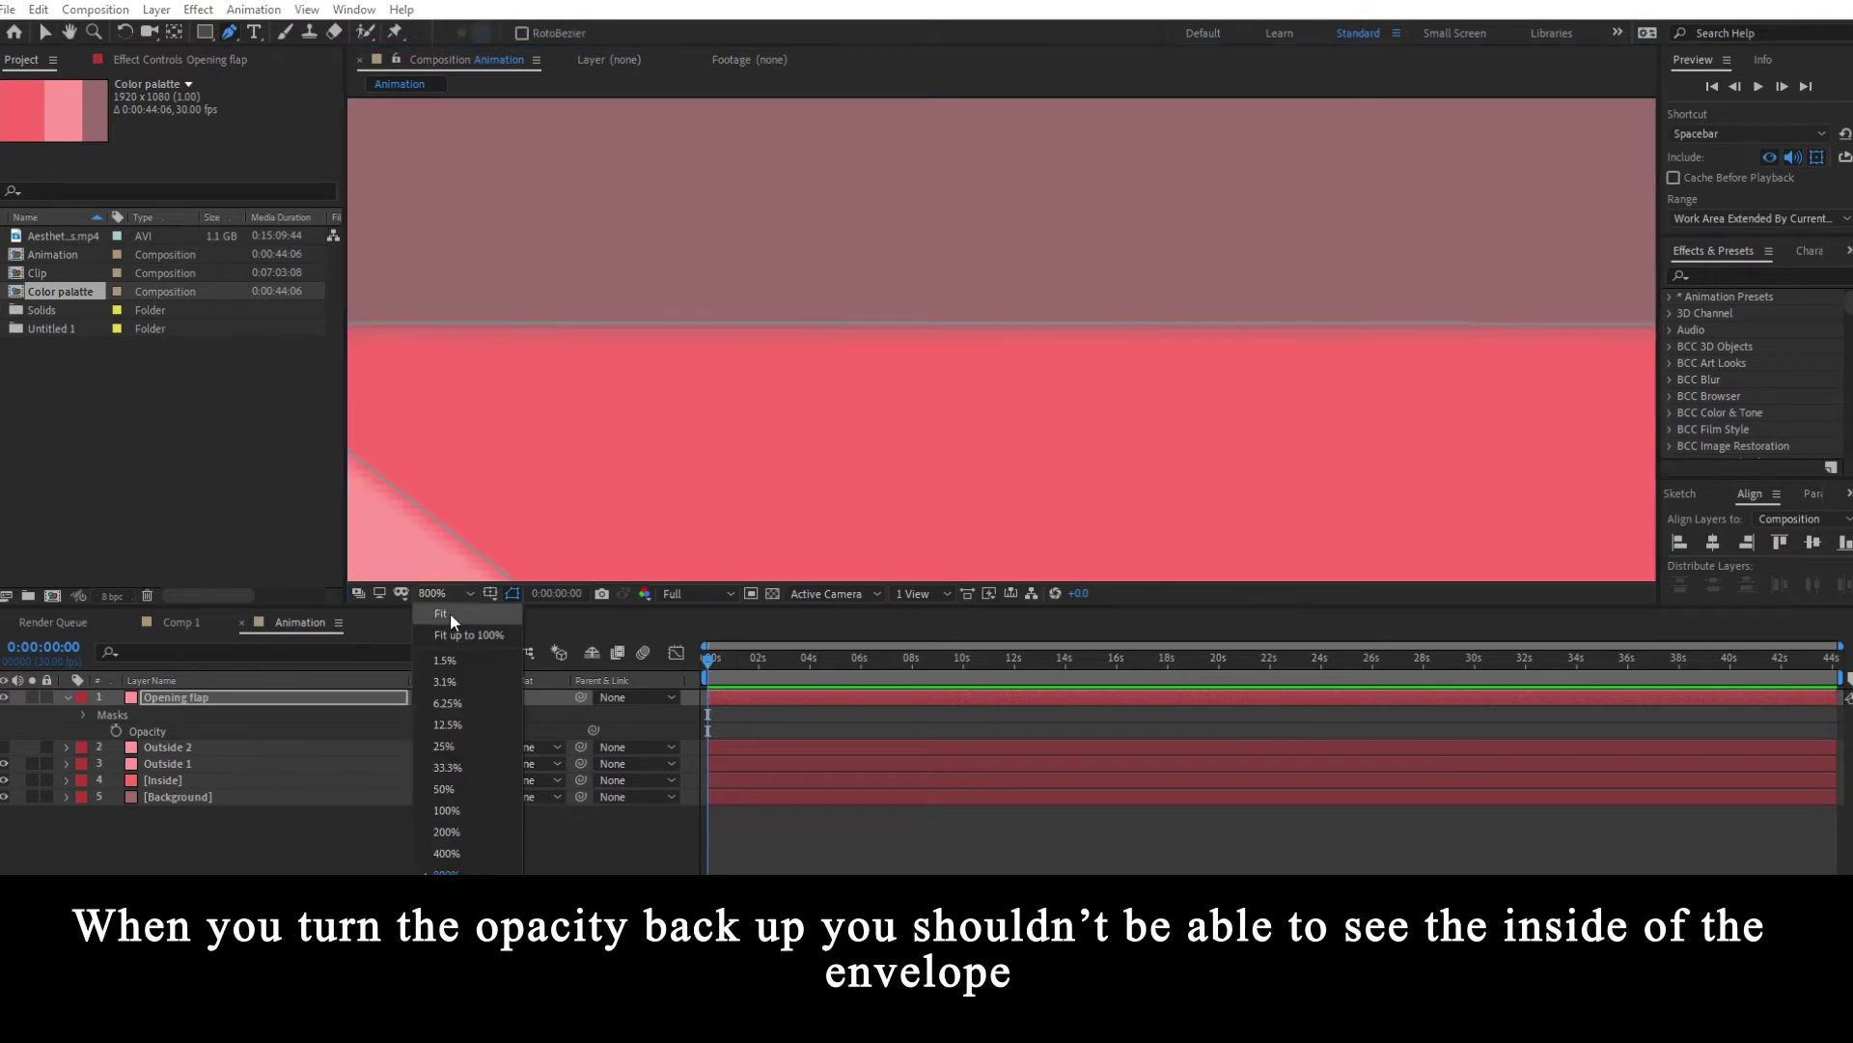
{"action": "left_click", "coordinate": [453, 626]}
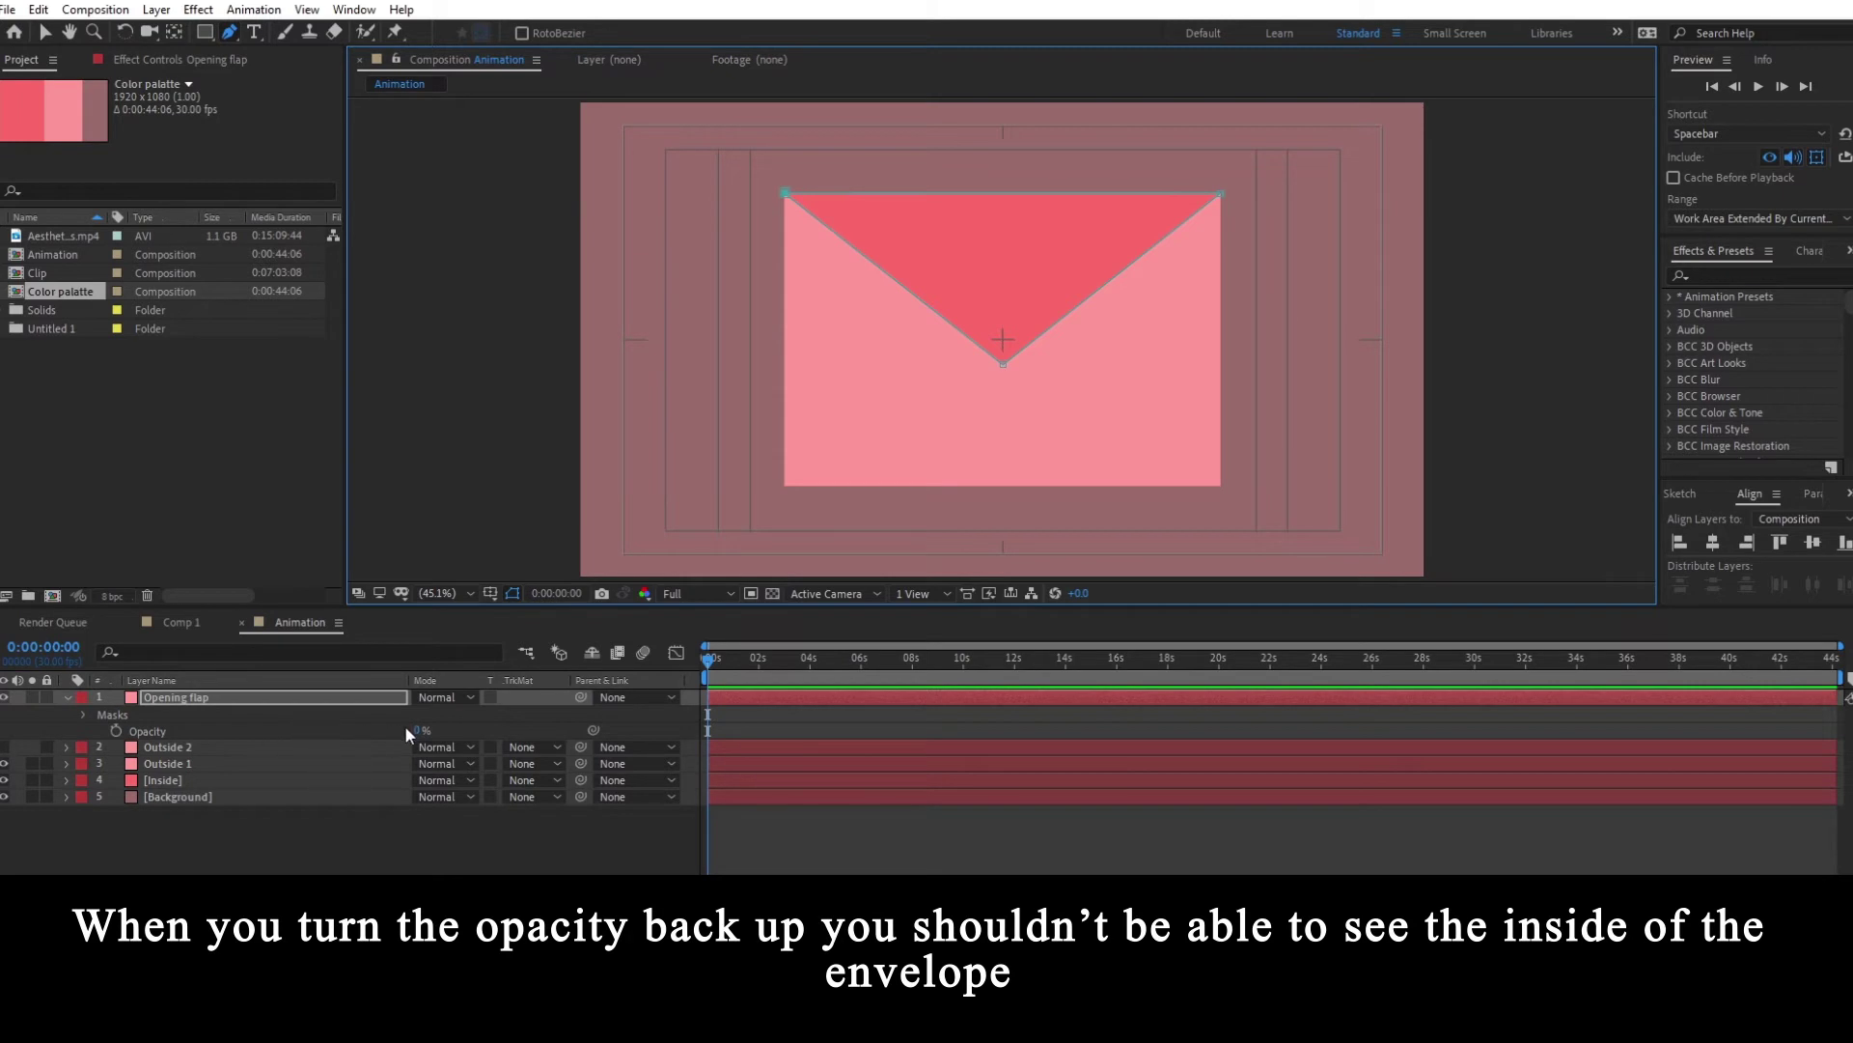
- Set the Opening flap layer's opacity to 100% and make the Outside 2 layer visible again
{"action": "left_click_drag", "start_coordinate": [419, 731], "coordinate": [531, 736]}
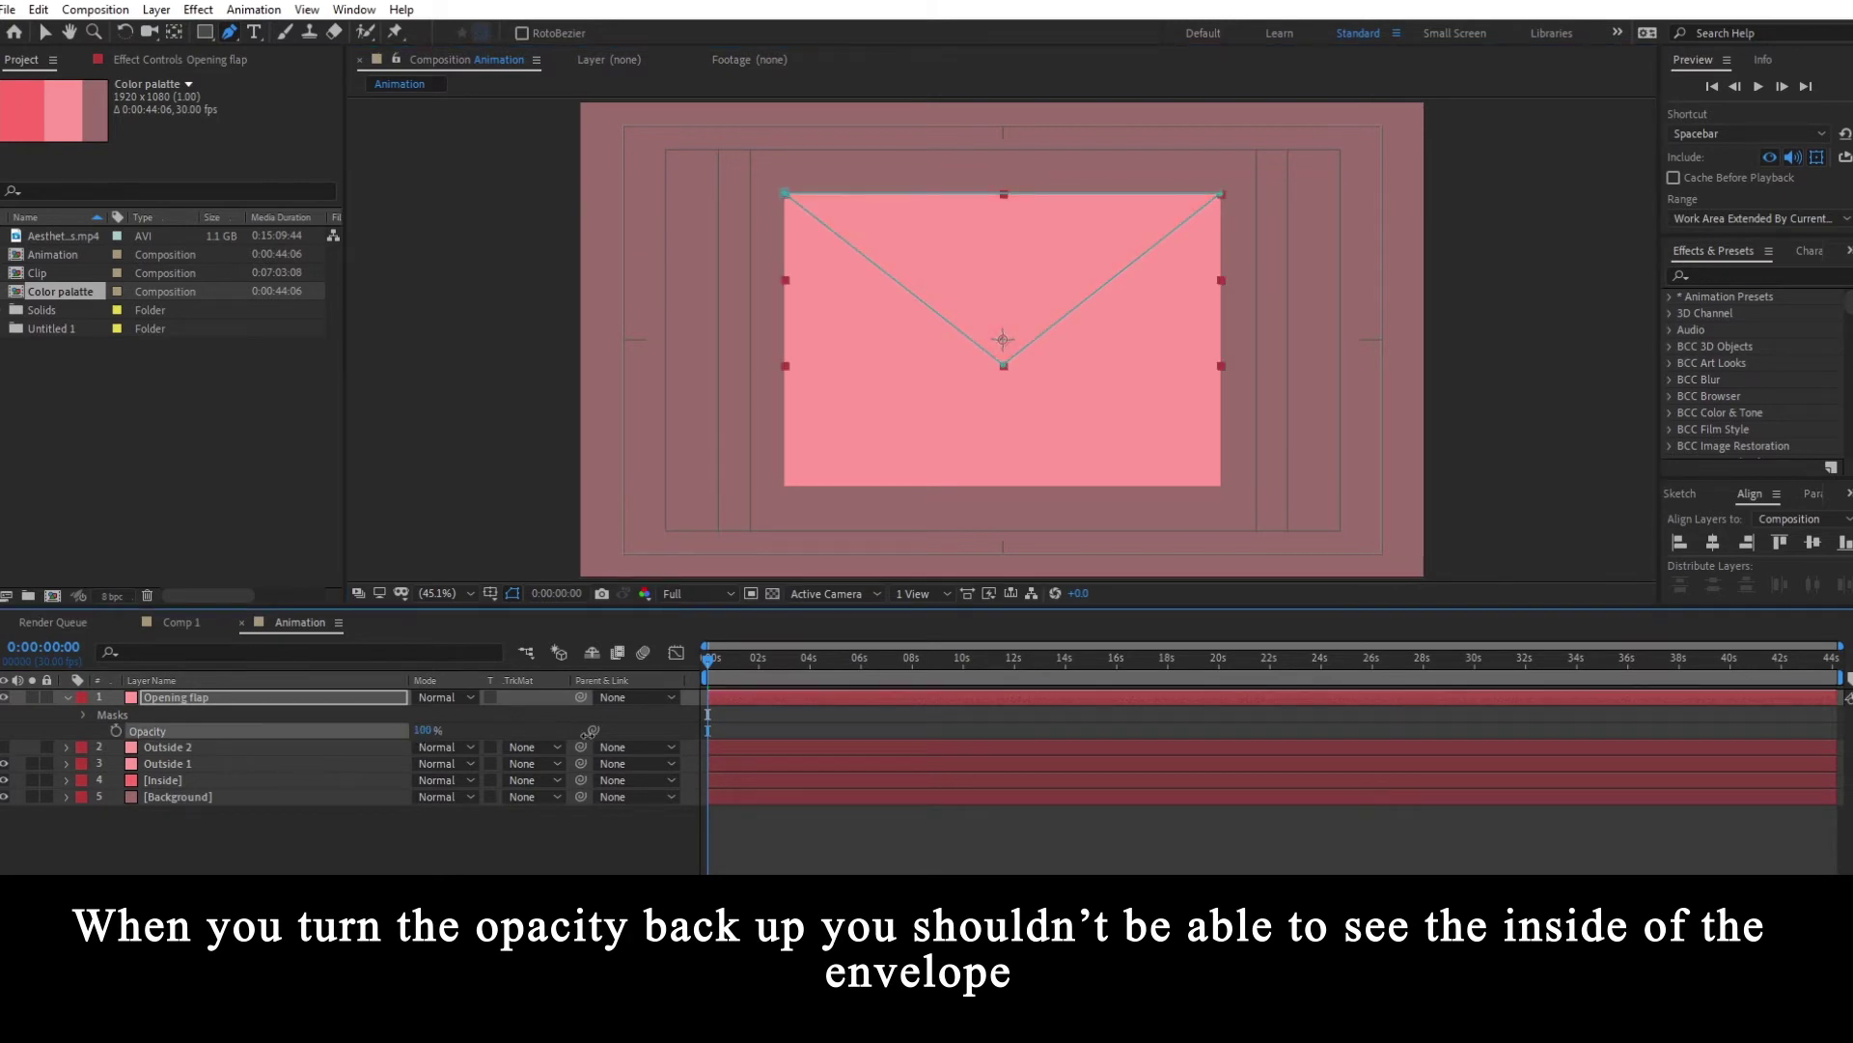
{"action": "left_click", "coordinate": [5, 747]}
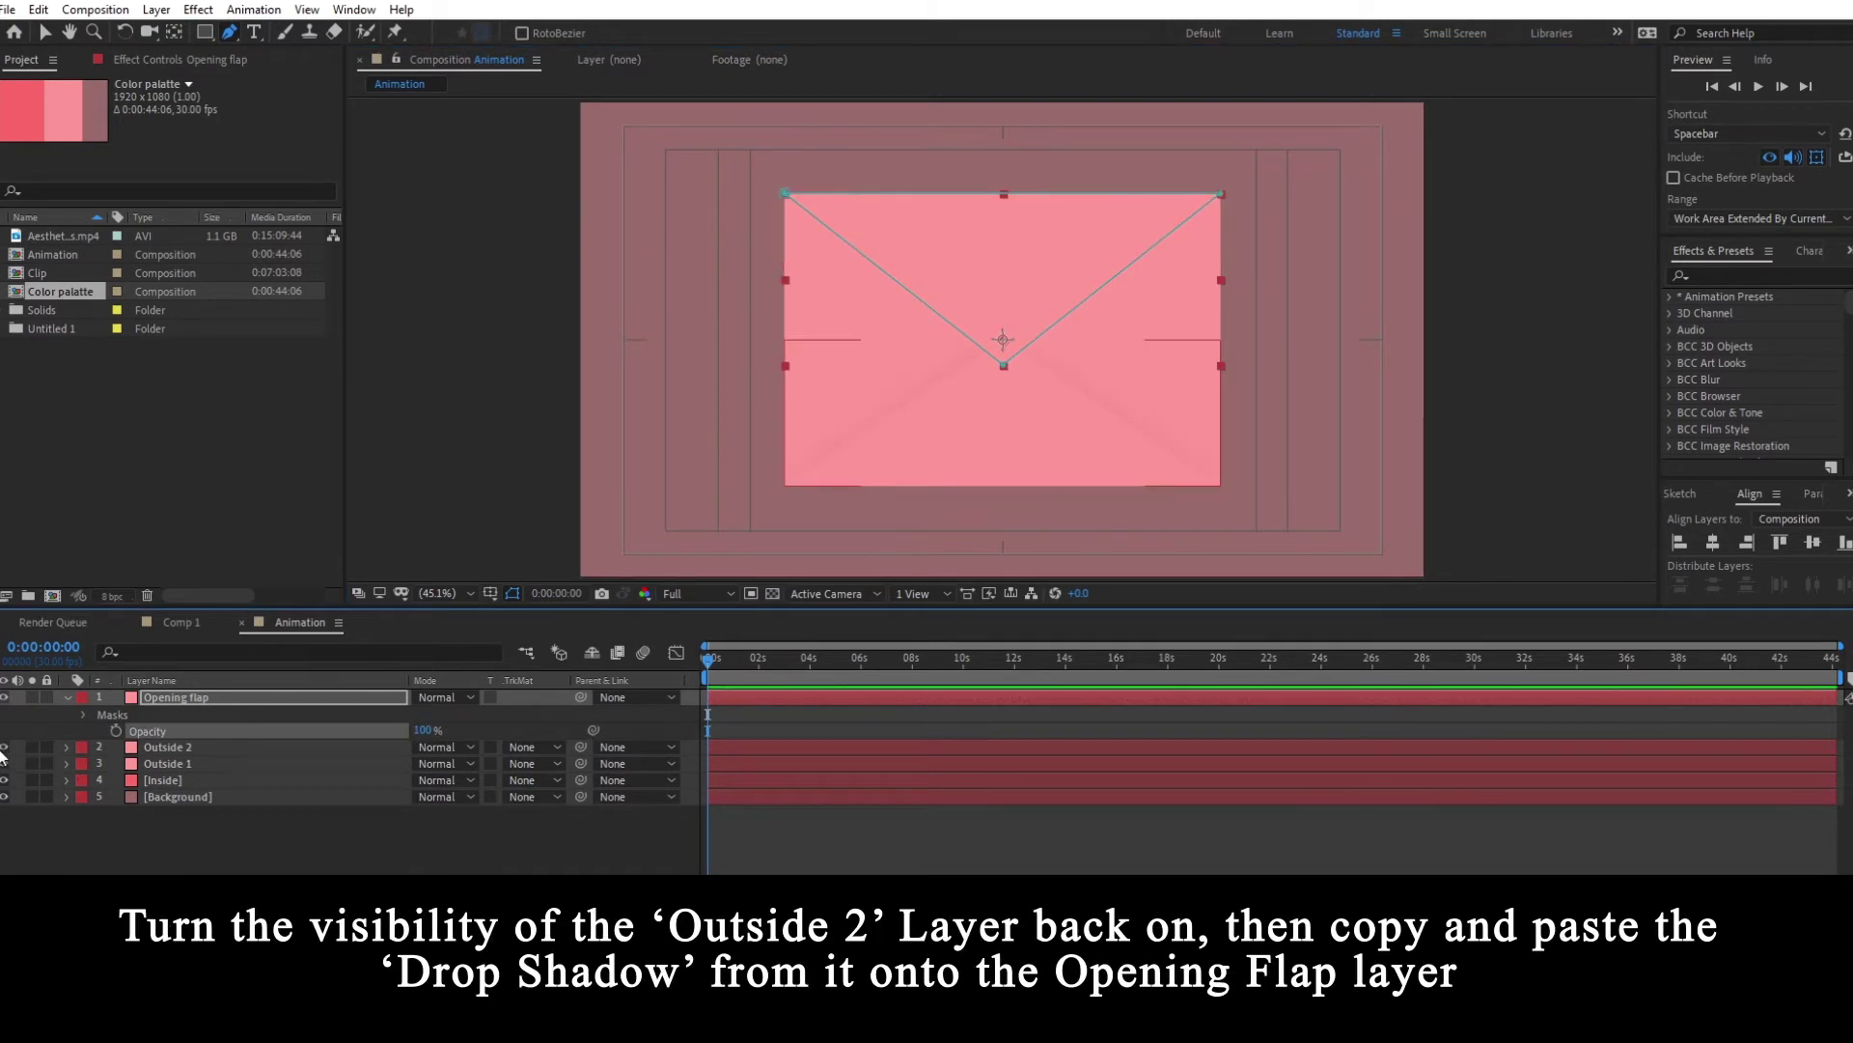
- Copy the Drop Shadow style from the Outside 2 layer and paste it onto the Opening flap layer
{"action": "left_click", "coordinate": [235, 836]}
{"action": "left_click", "coordinate": [206, 699]}
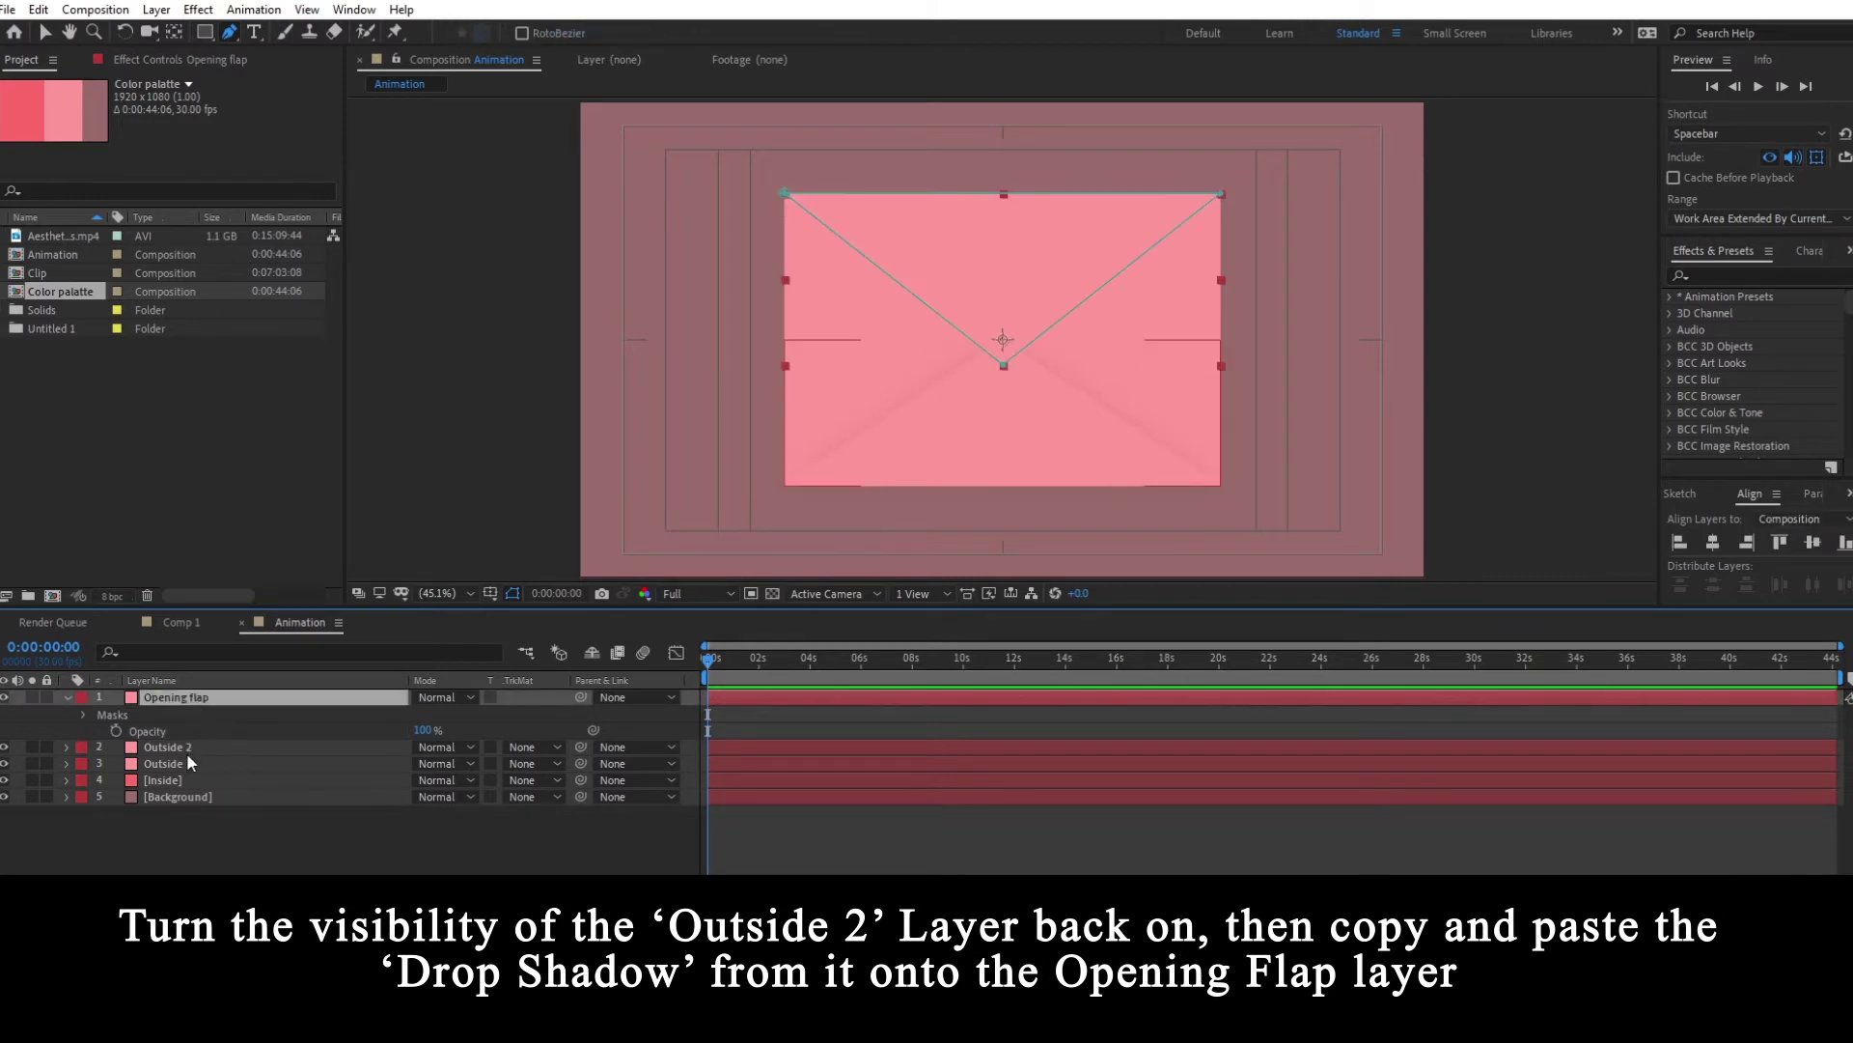
{"action": "left_click", "coordinate": [188, 748]}
{"action": "left_click", "coordinate": [66, 748]}
{"action": "scroll", "coordinate": [97, 792], "scroll_direction": "down", "scroll_amount": 3}
{"action": "left_click", "coordinate": [147, 864]}
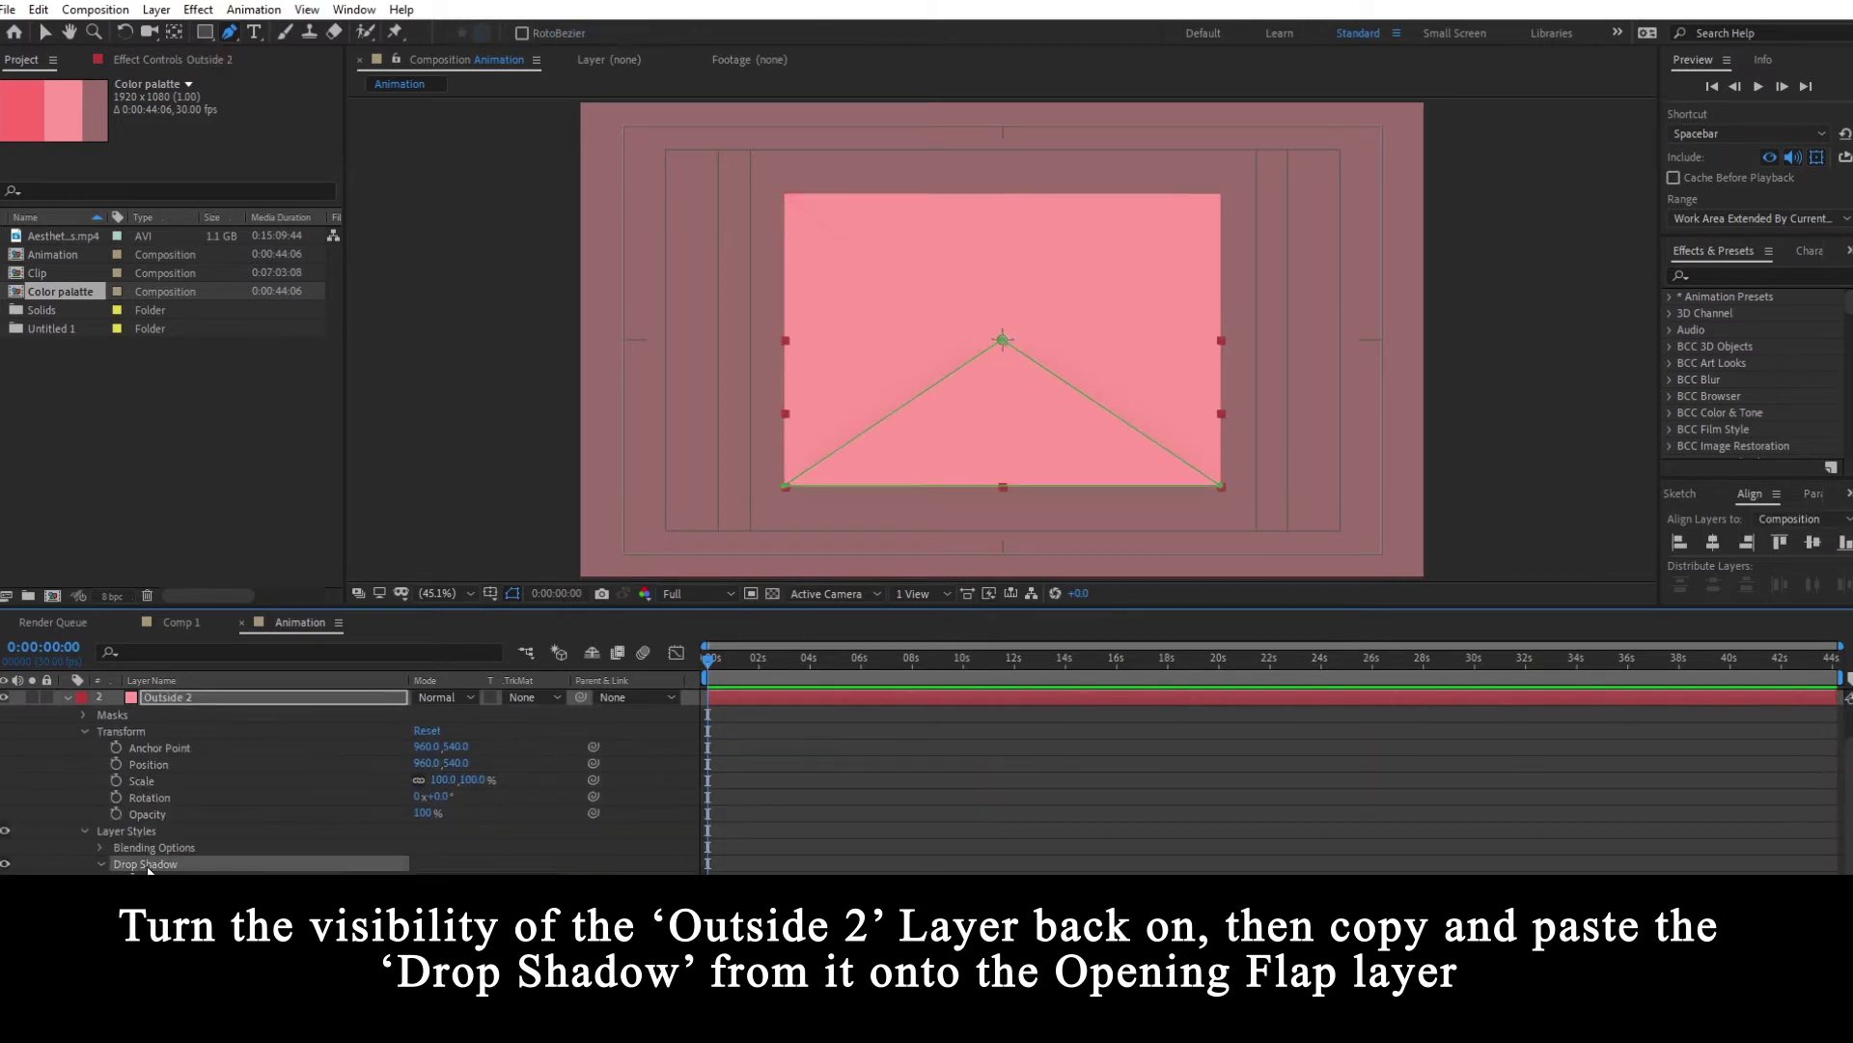
{"action": "key", "text": "ctrl+c"}
{"action": "scroll", "coordinate": [183, 820], "scroll_direction": "up", "scroll_amount": 3}
{"action": "left_click", "coordinate": [170, 699]}
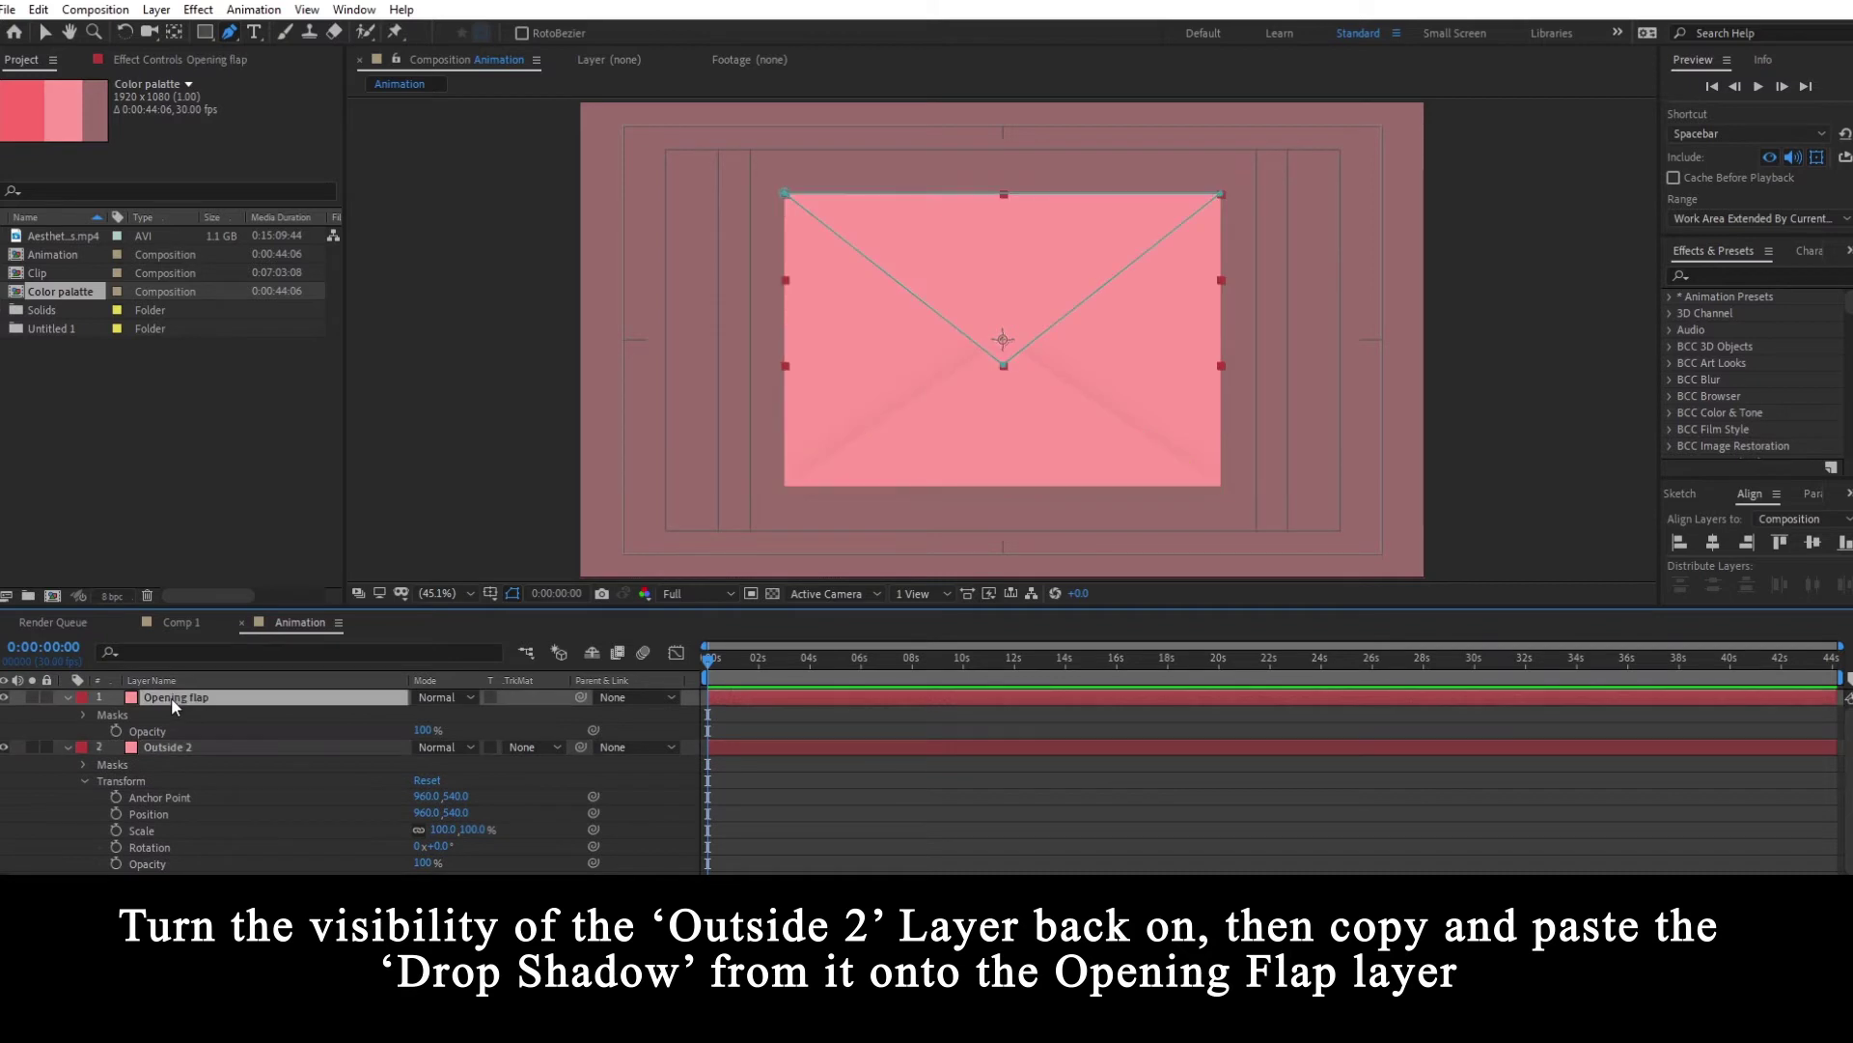
{"action": "key", "text": "ctrl+v"}
{"action": "left_click", "coordinate": [368, 809]}
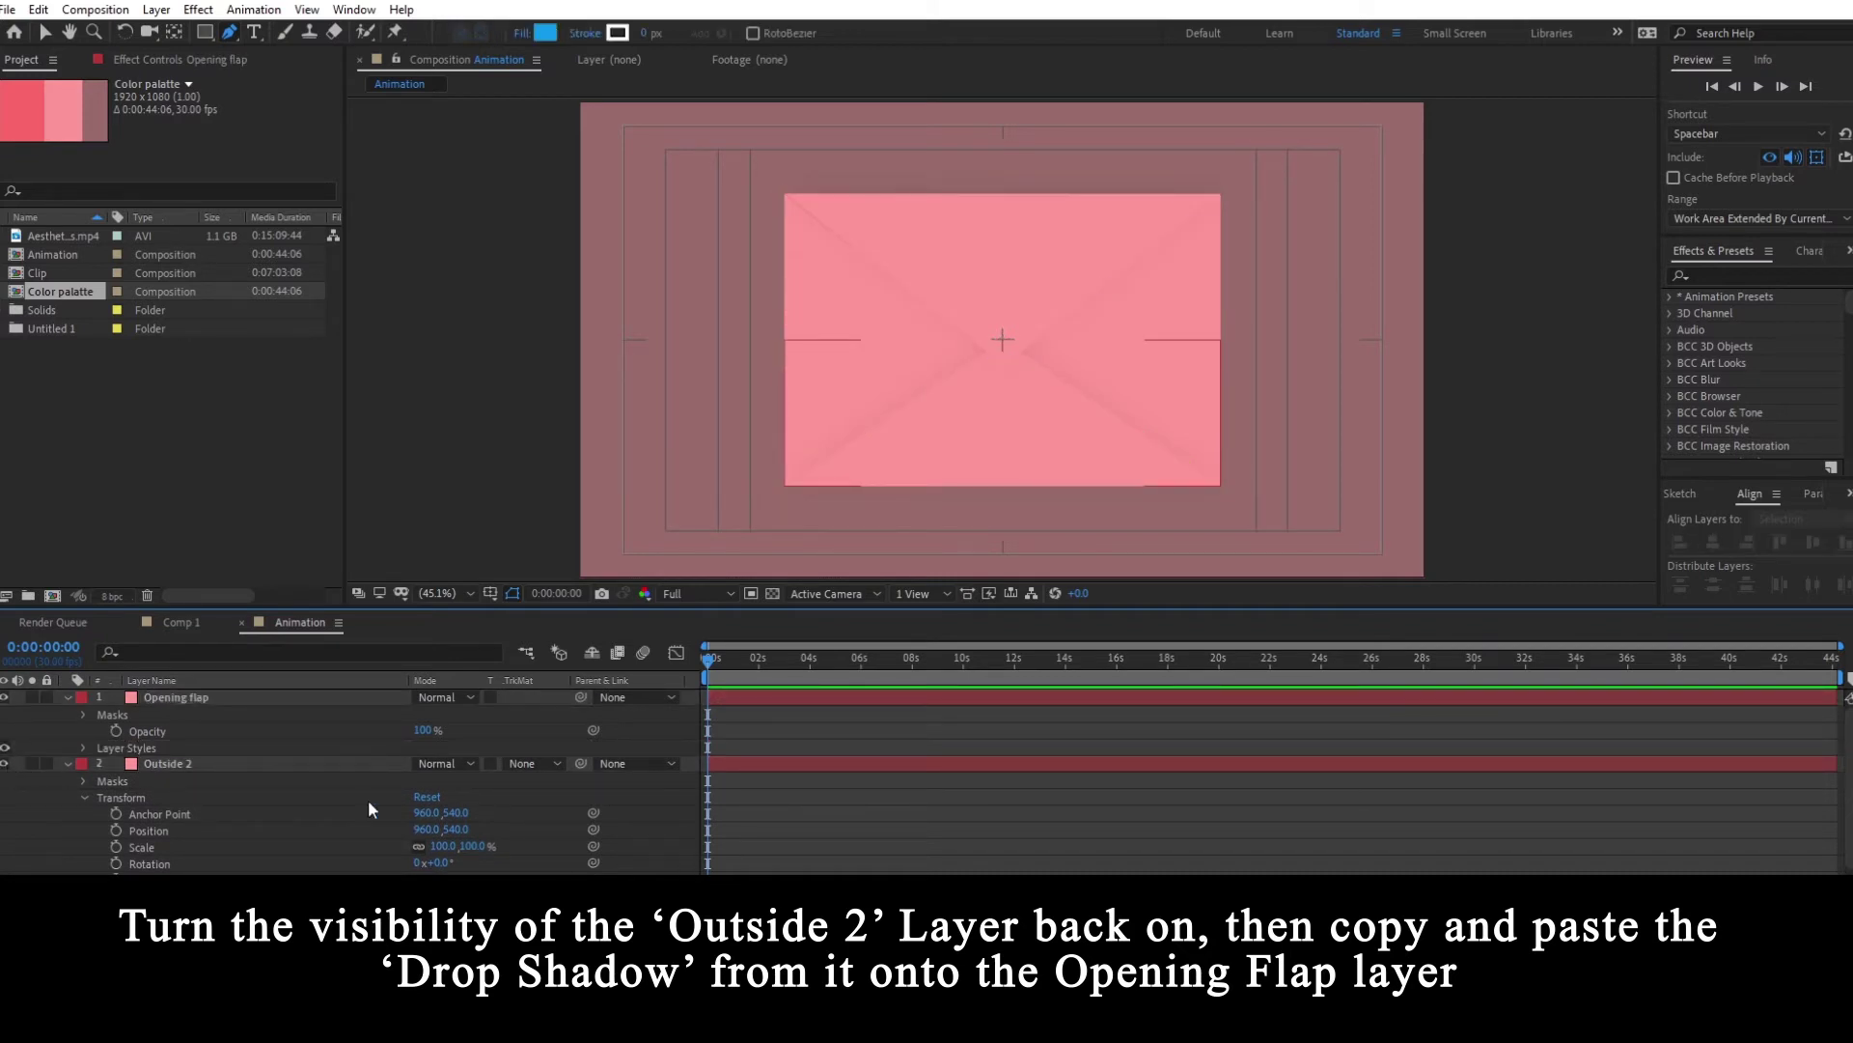
- Collapse the Outside 2 layer's properties and expand the Opening flap layer's Drop Shadow settings
{"action": "key", "text": "ctrl+a"}
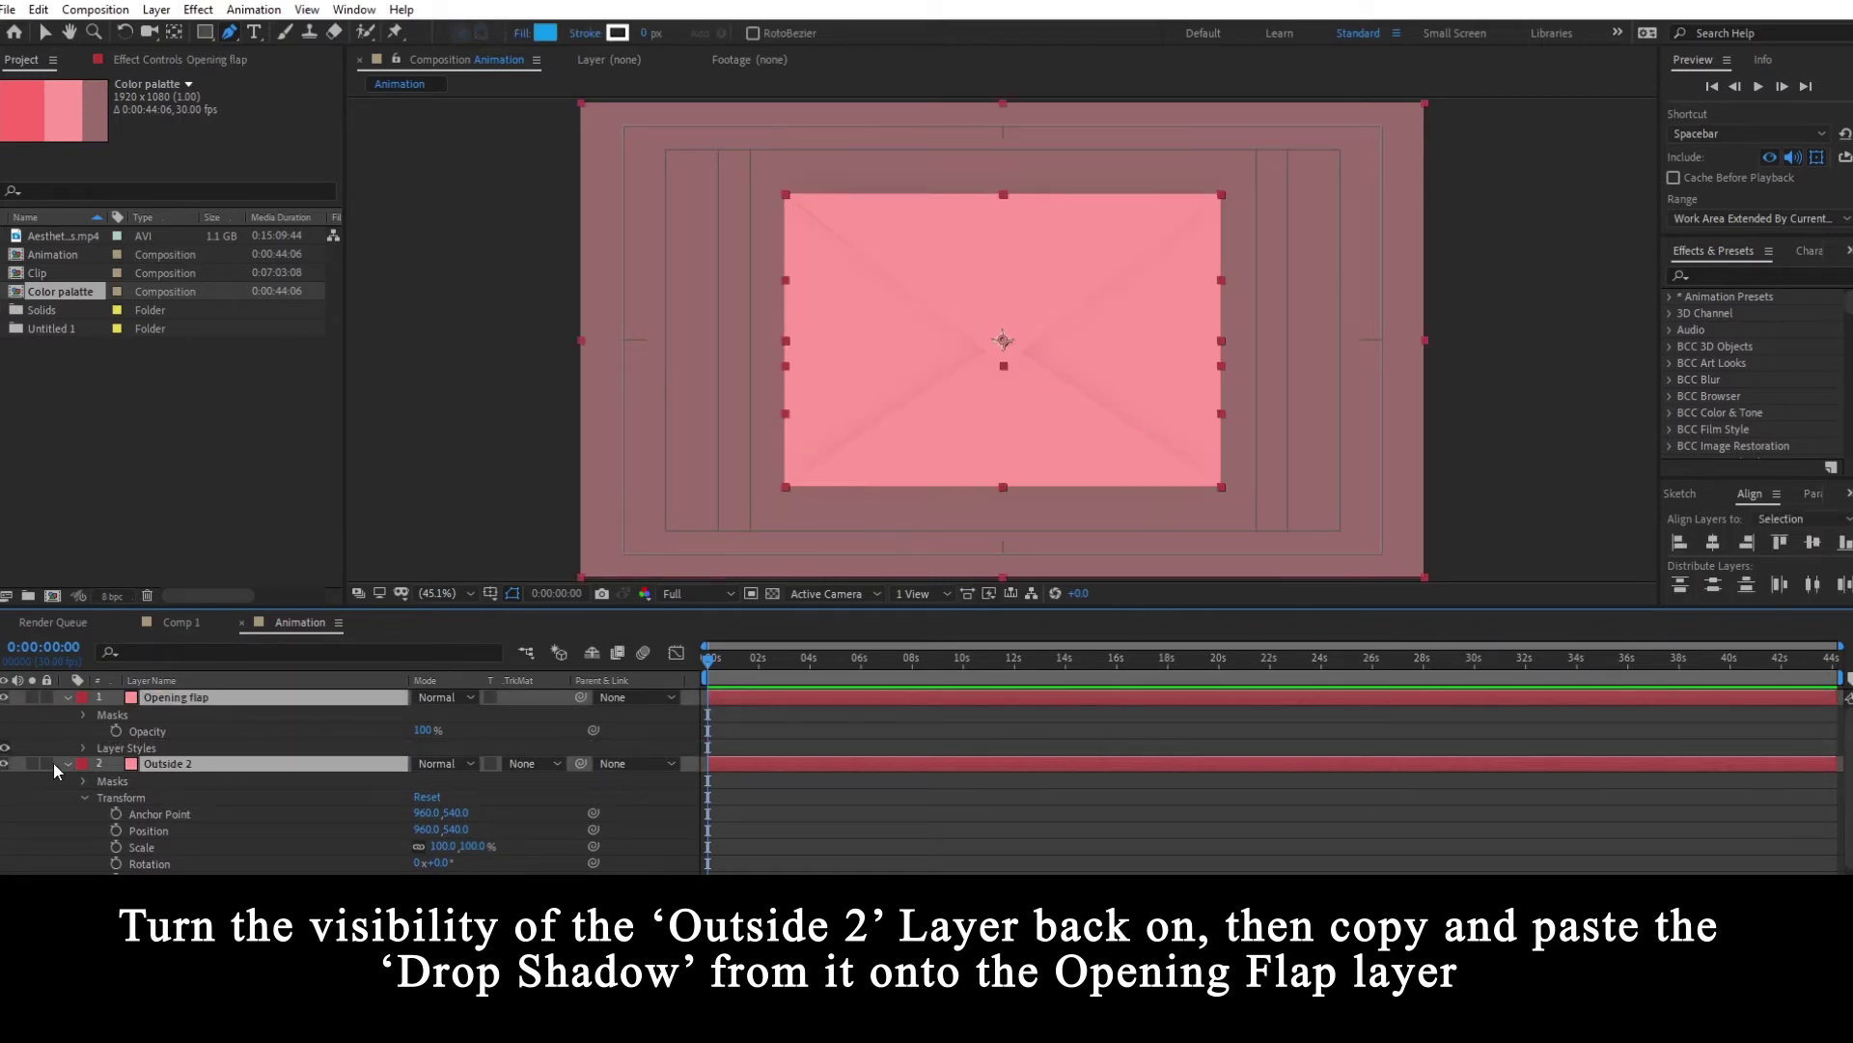
{"action": "left_click", "coordinate": [67, 762]}
{"action": "left_click", "coordinate": [166, 695]}
{"action": "left_click", "coordinate": [68, 697]}
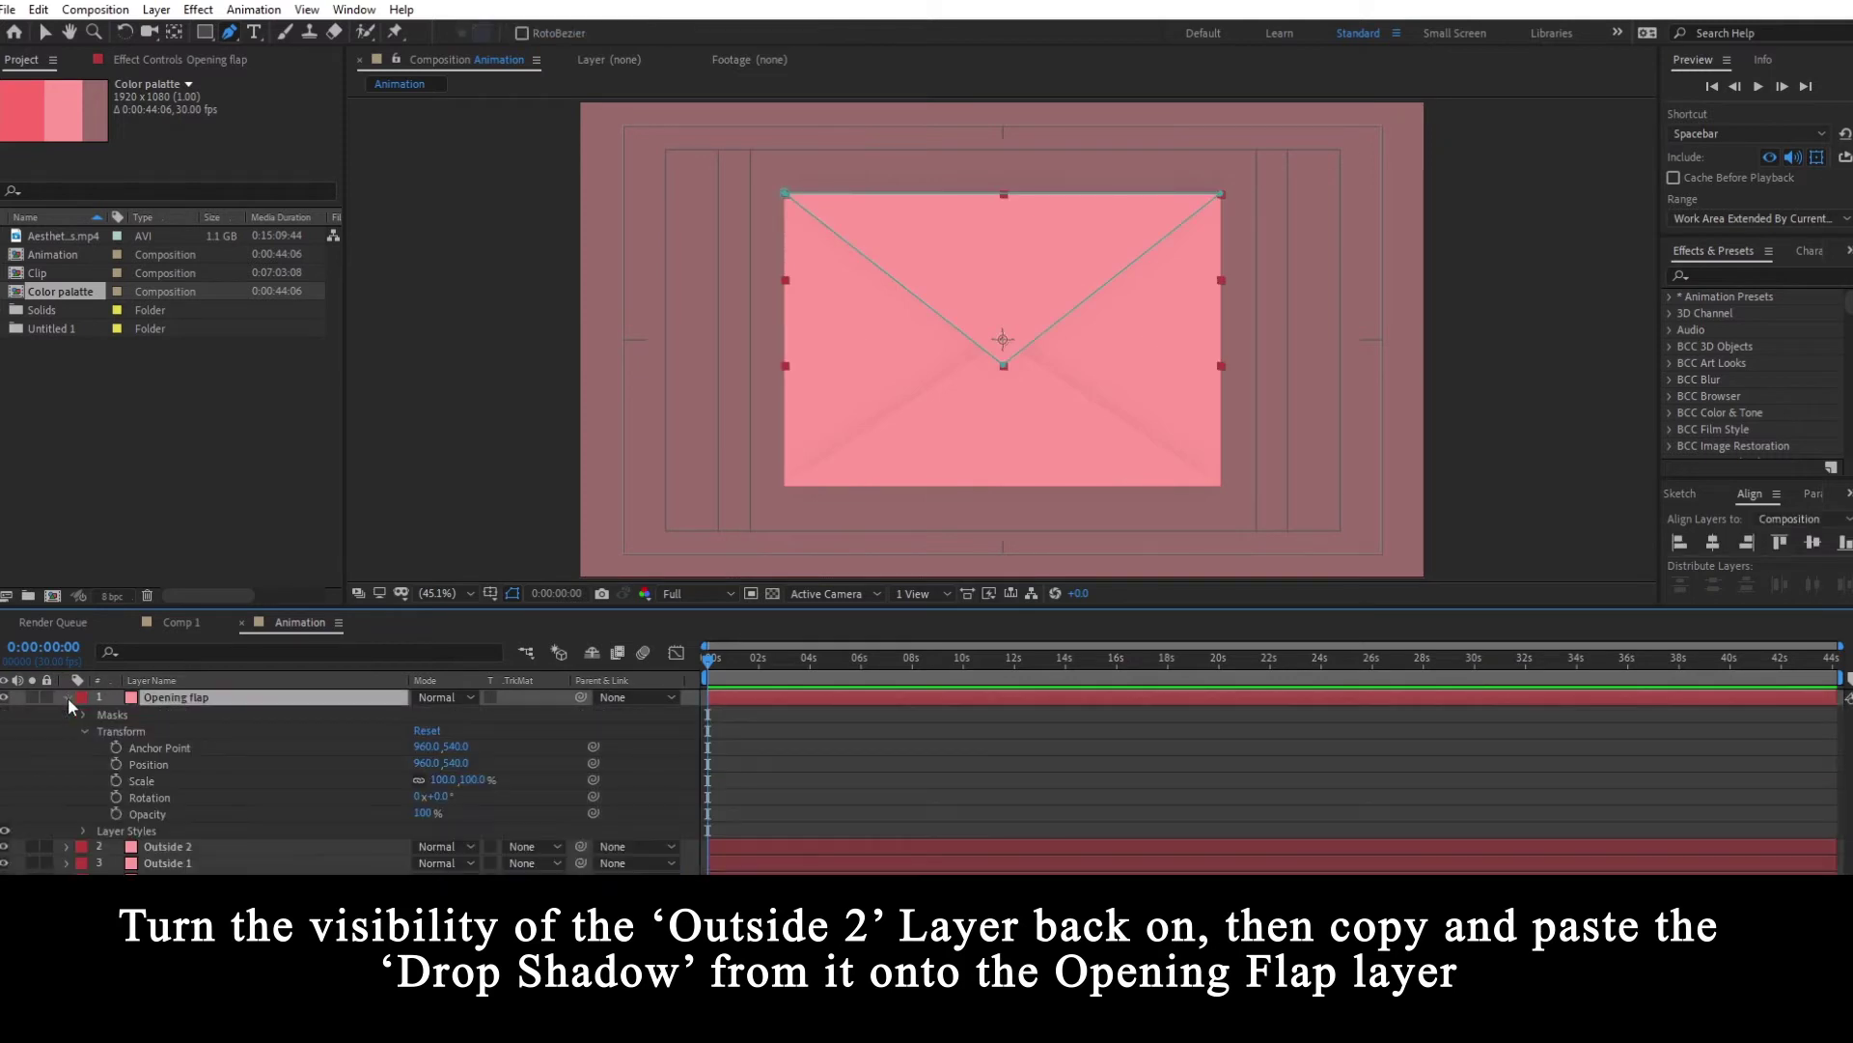
{"action": "left_click", "coordinate": [83, 830]}
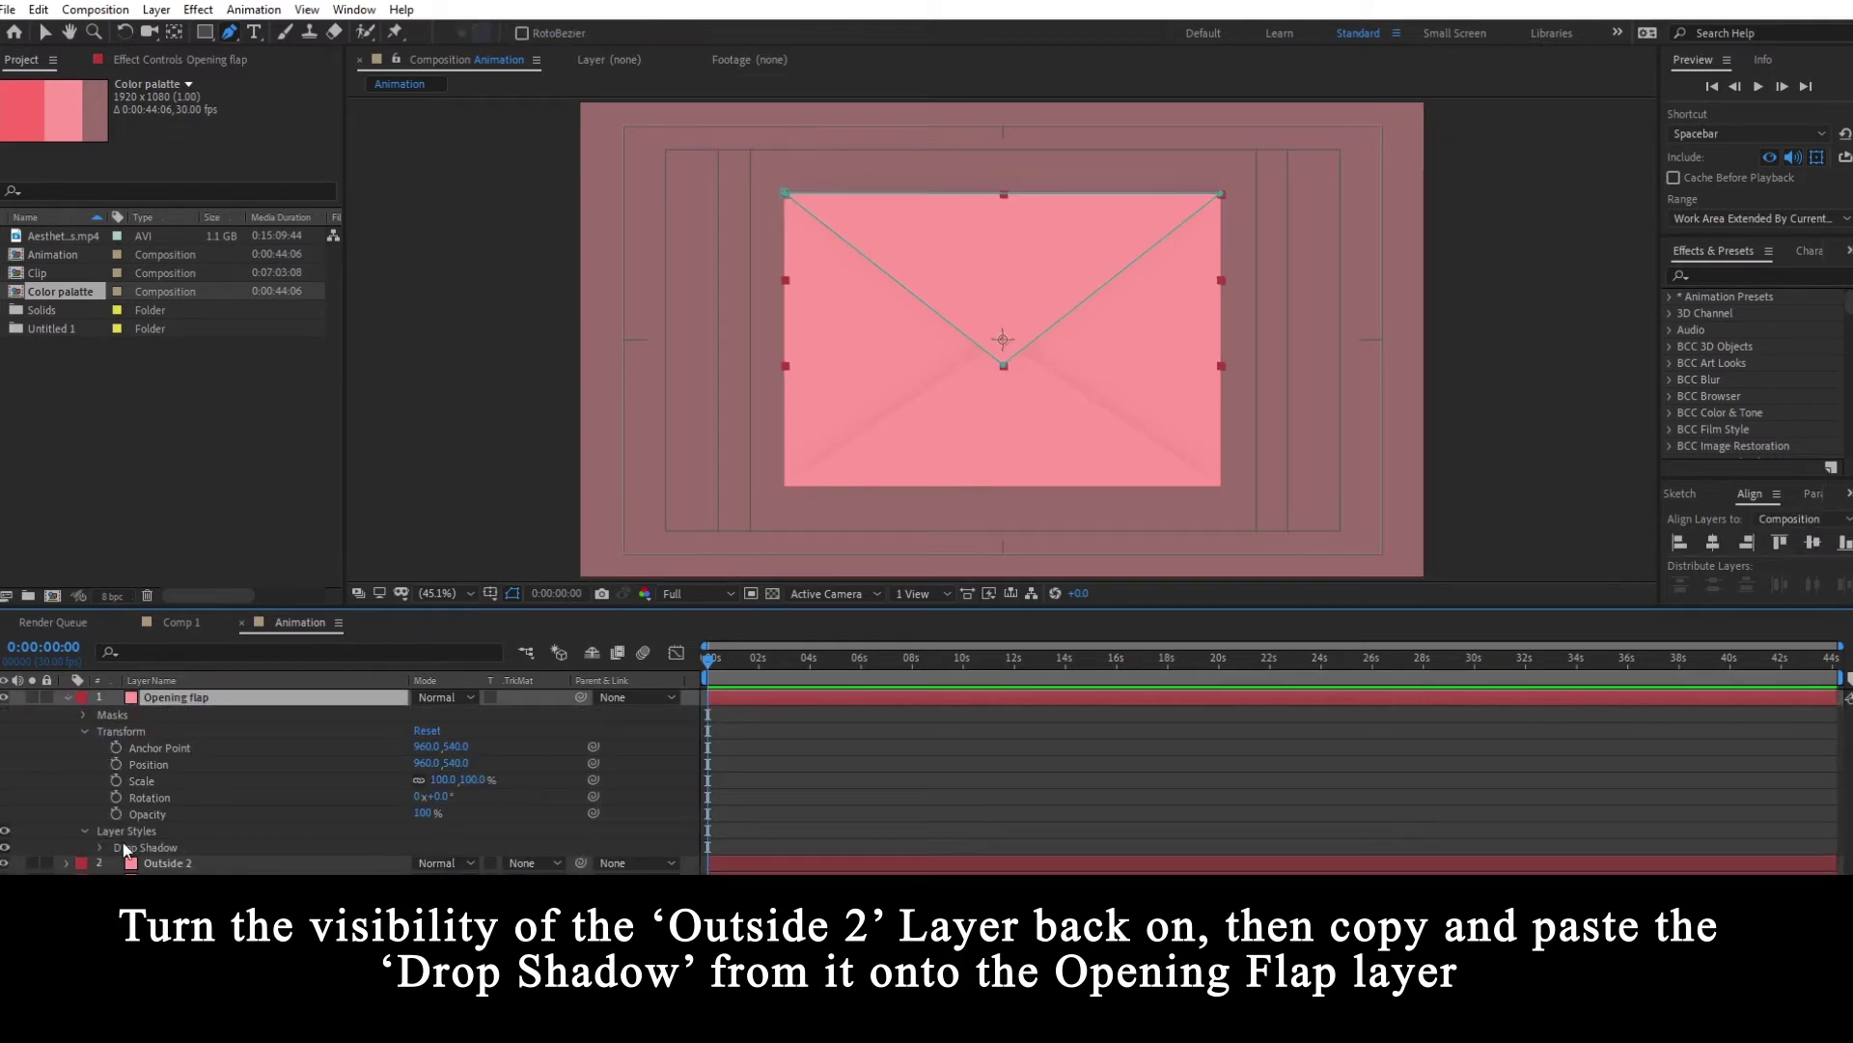
{"action": "left_click", "coordinate": [136, 847]}
{"action": "left_click", "coordinate": [92, 845]}
{"action": "left_click", "coordinate": [100, 845]}
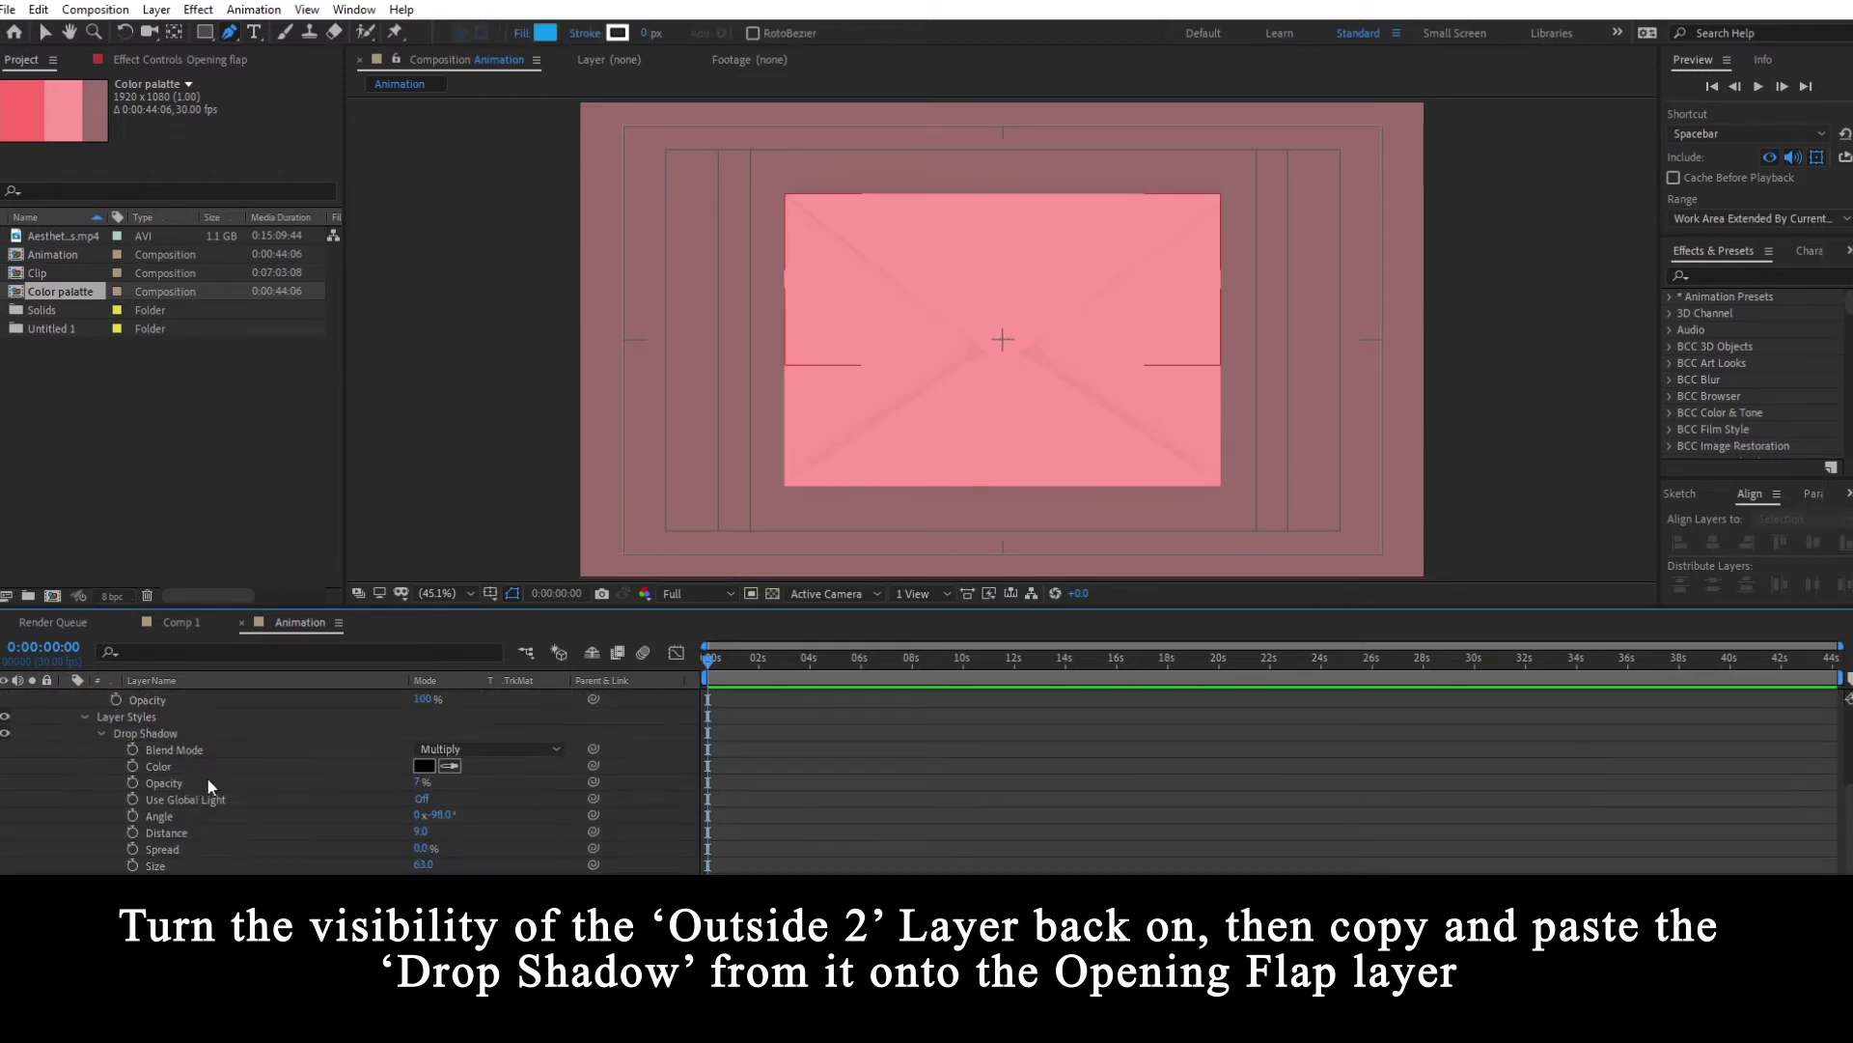
- Set the Opening flap layer's Drop Shadow angle to 72° and its shadow opacity to 10%
{"action": "left_click_drag", "start_coordinate": [439, 815], "coordinate": [538, 819]}
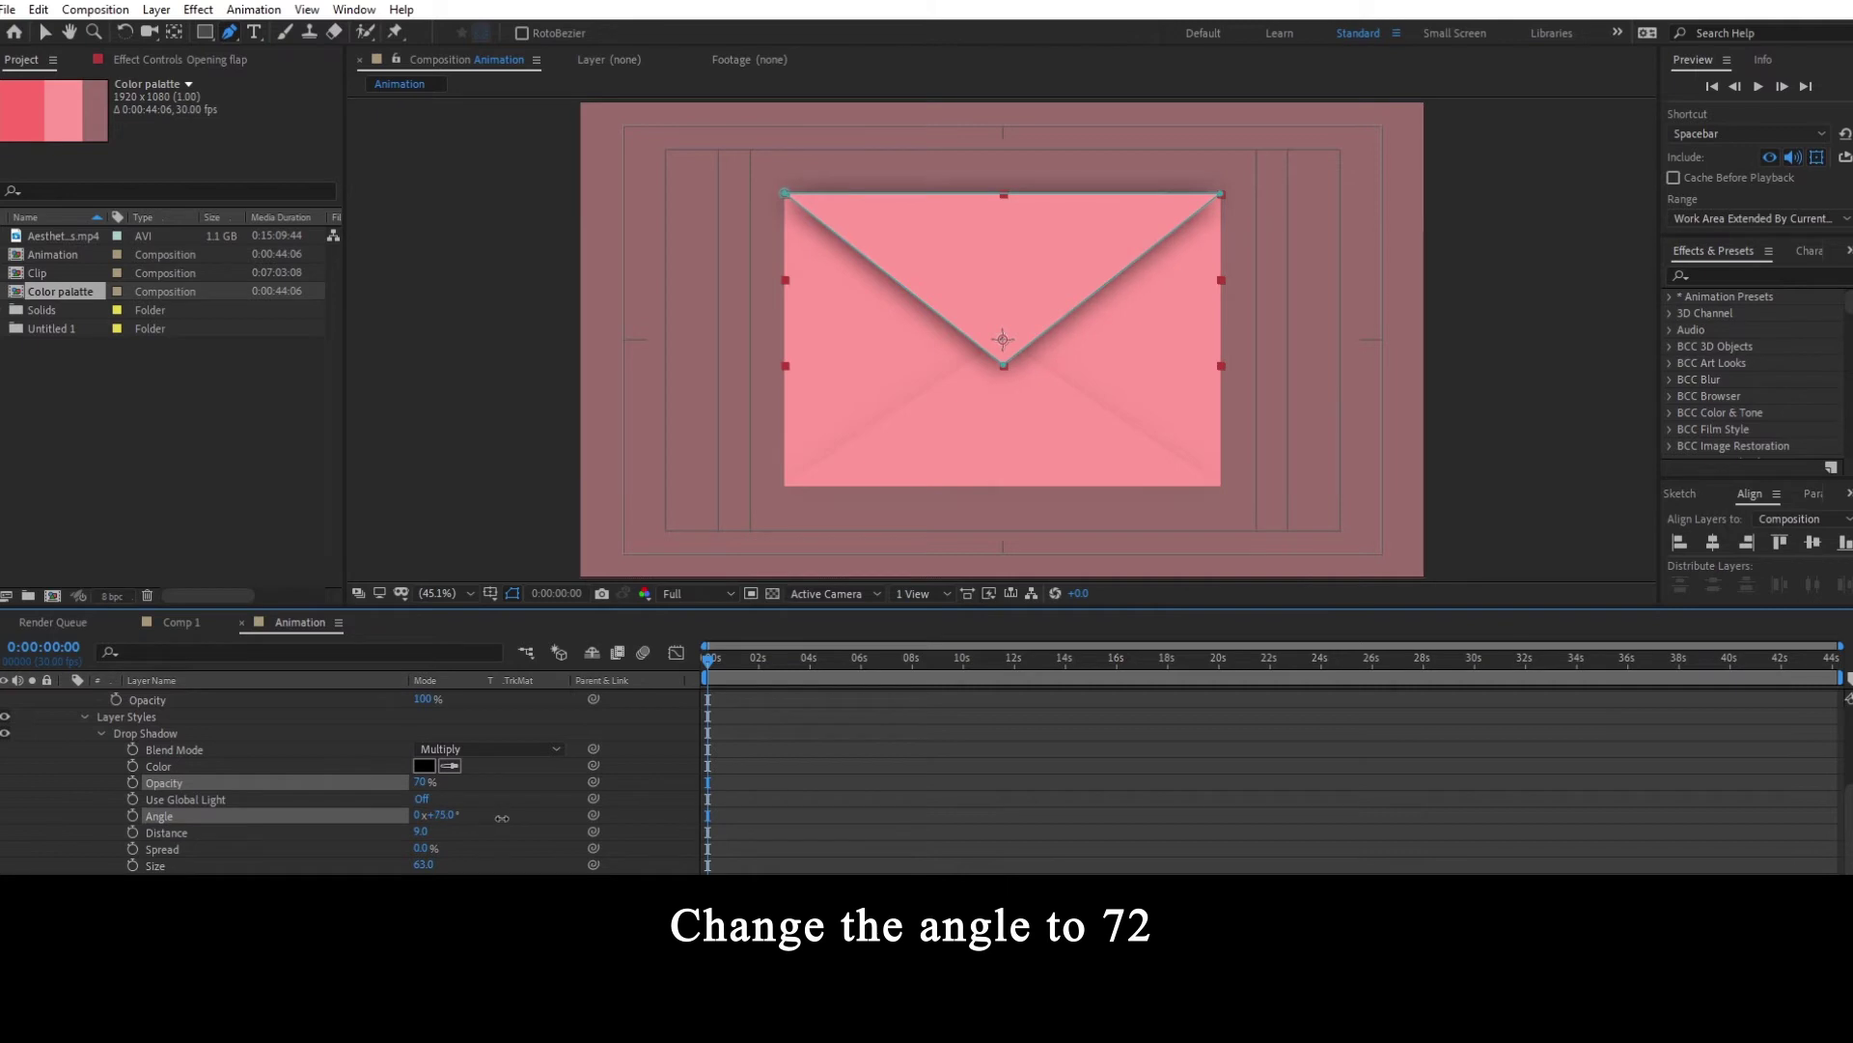
{"action": "left_click", "coordinate": [430, 790]}
{"action": "left_click", "coordinate": [425, 783]}
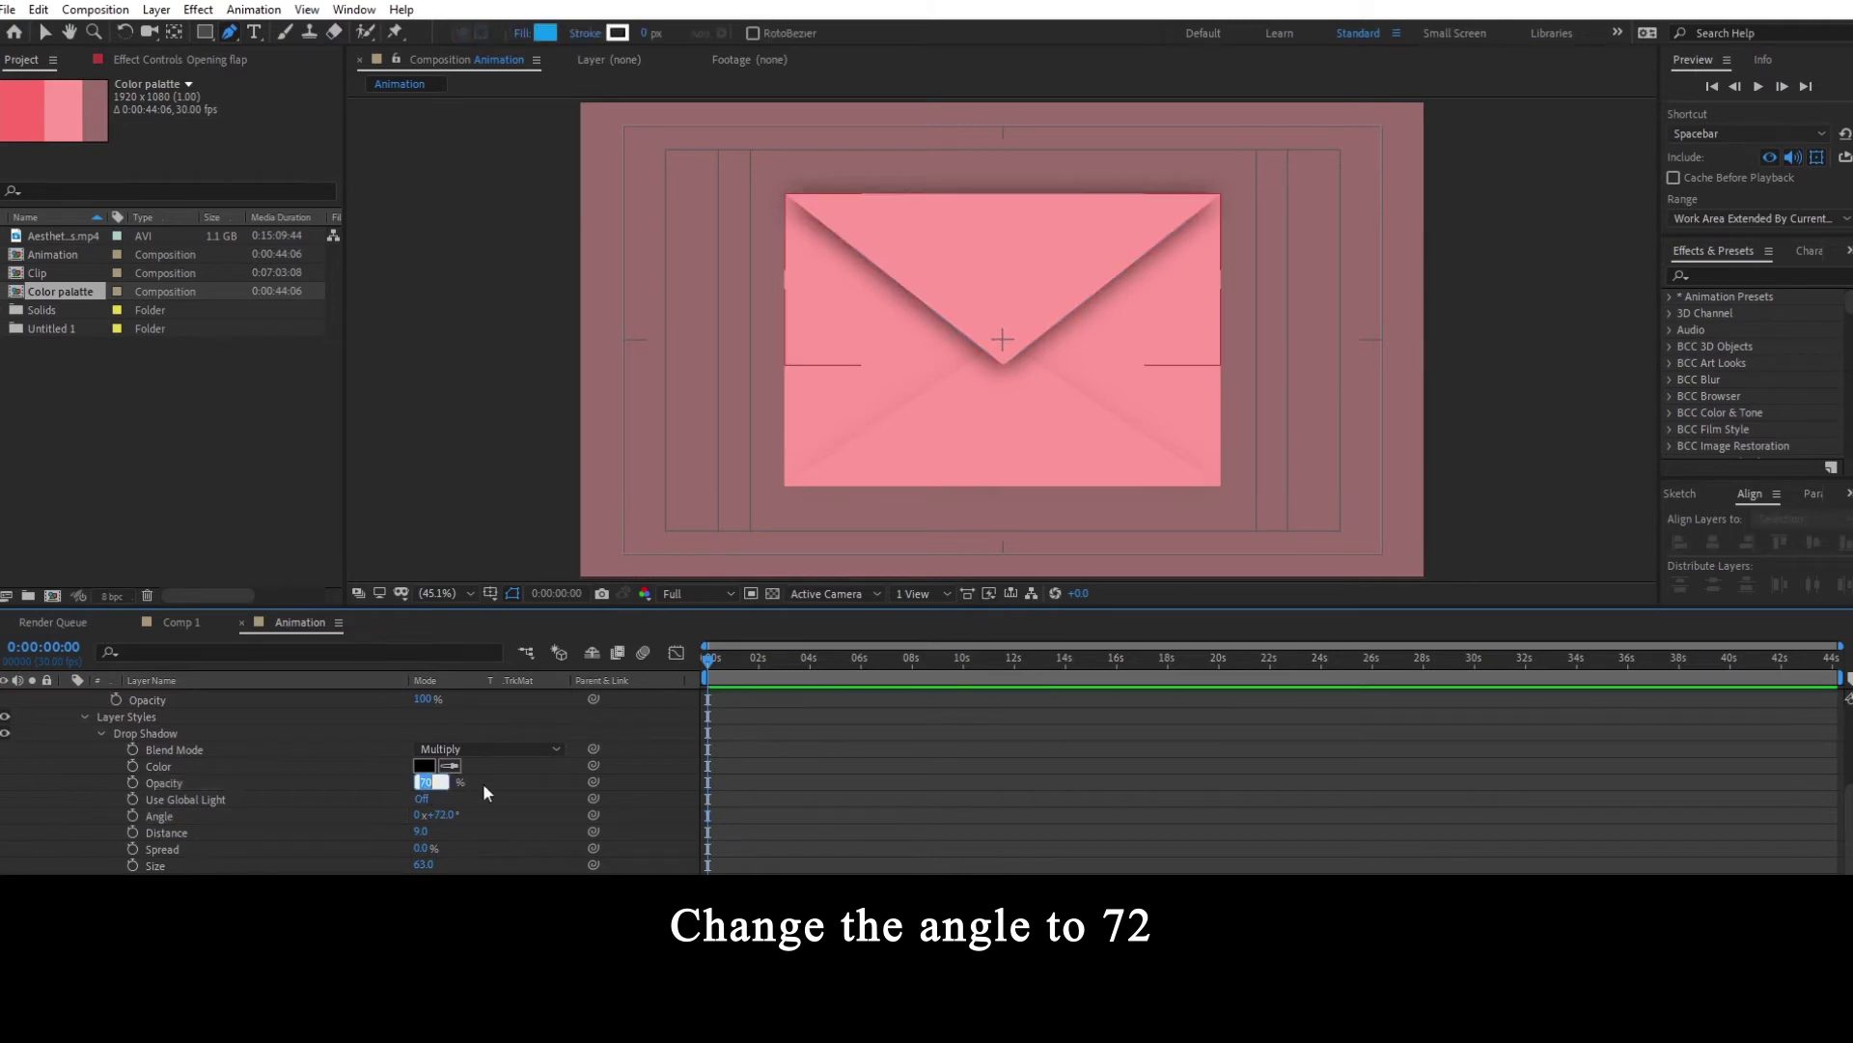
{"action": "type", "text": "5"}
{"action": "key", "text": "Return"}
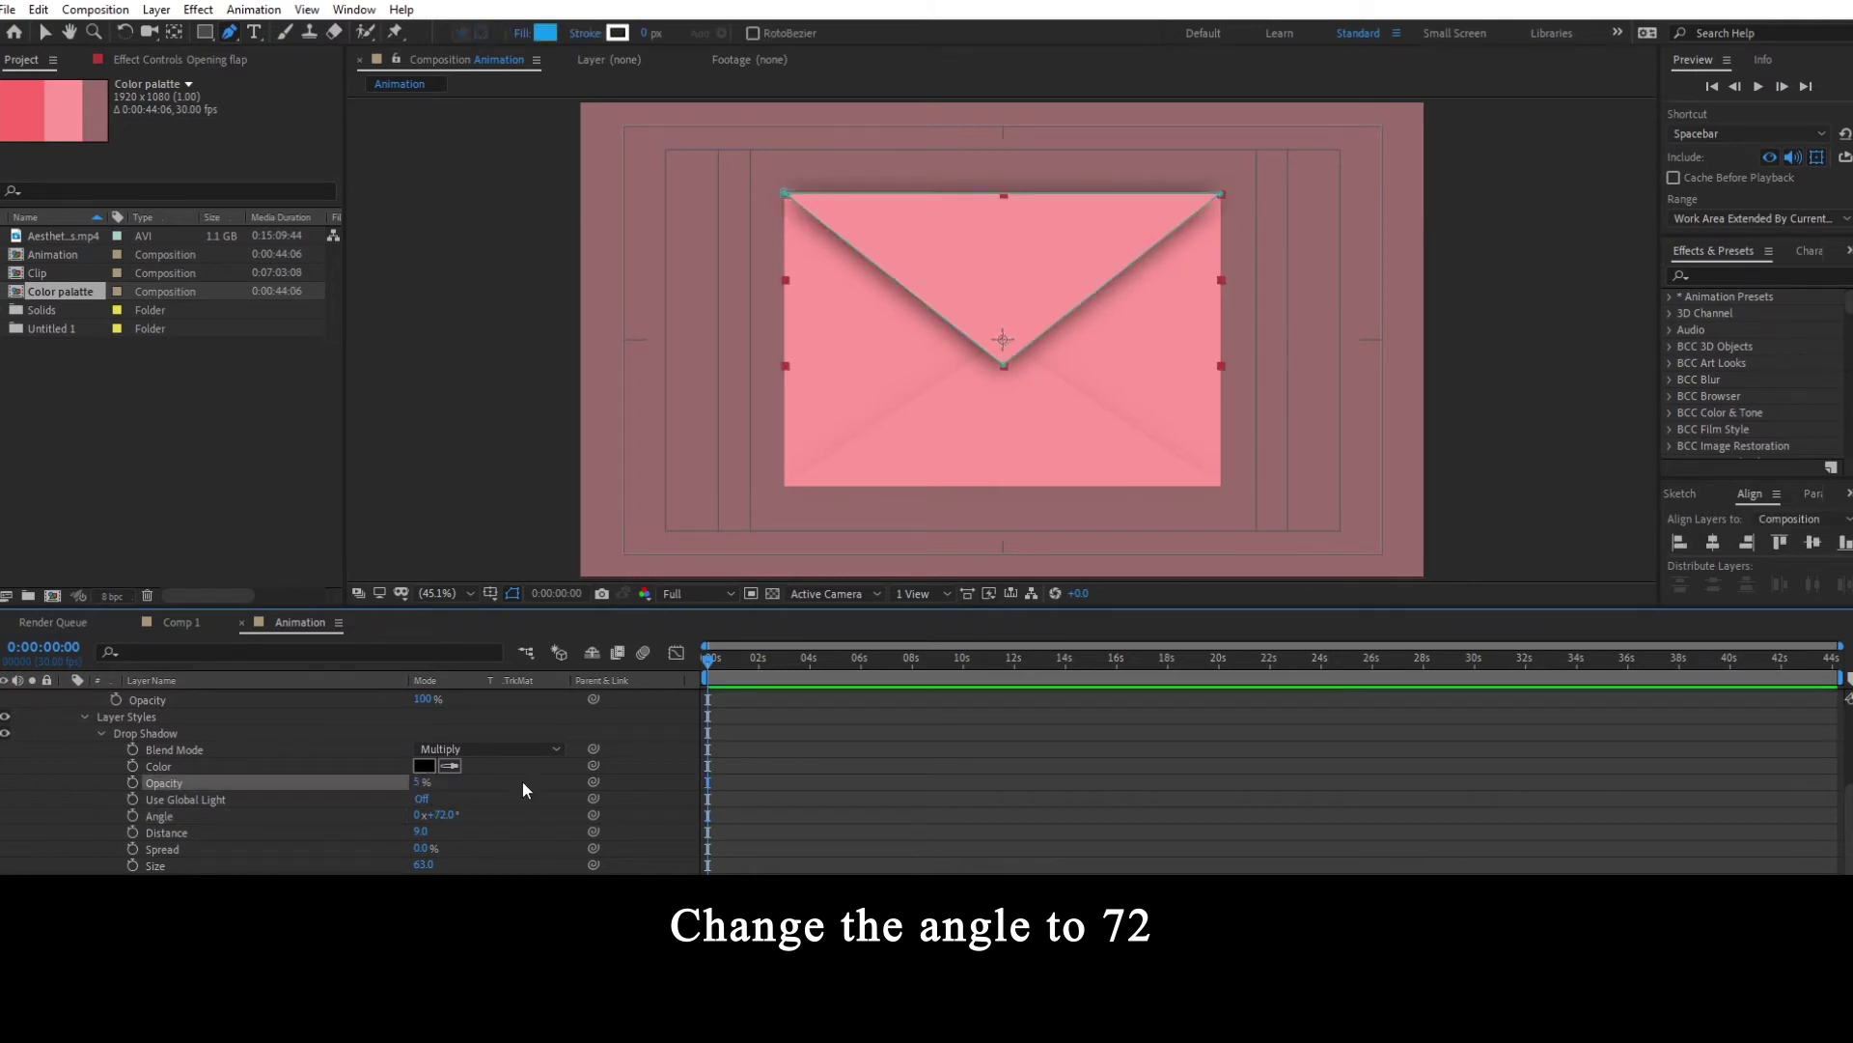
{"action": "left_click", "coordinate": [419, 782]}
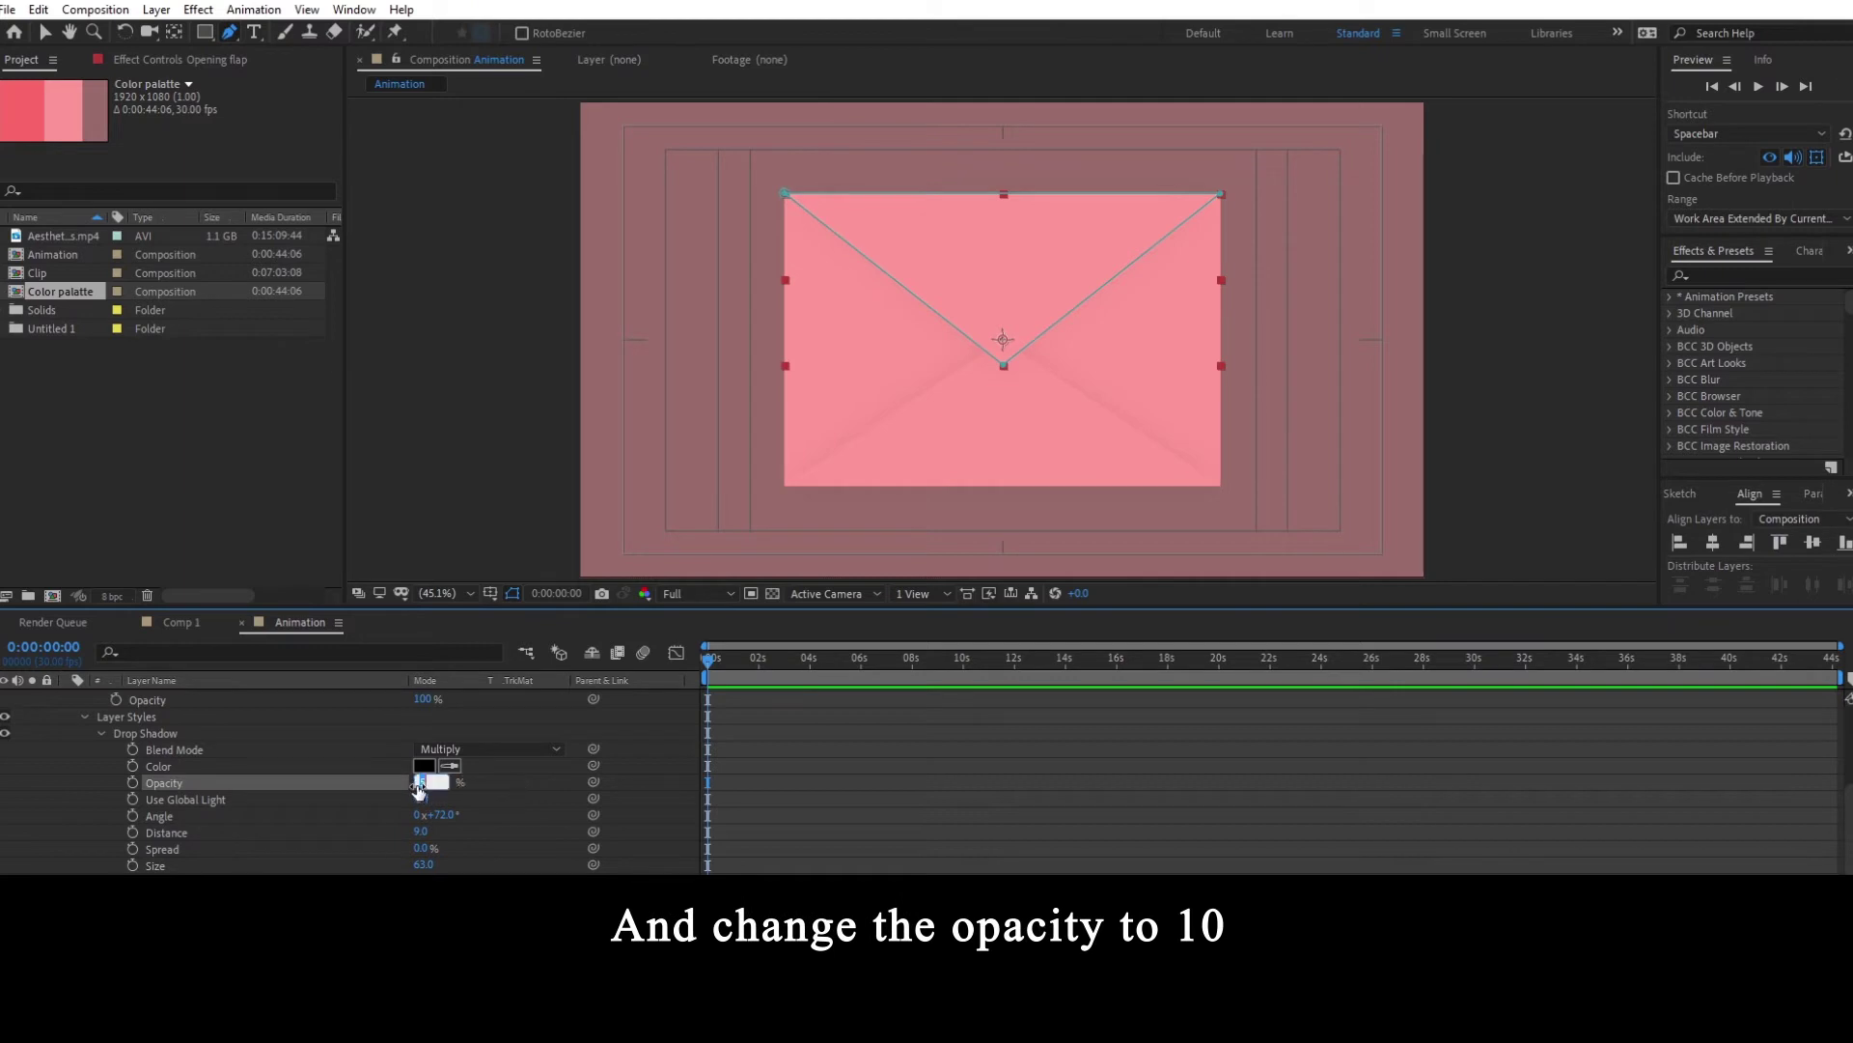
{"action": "type", "text": "10"}
{"action": "key", "text": "Return"}
{"action": "left_click", "coordinate": [937, 750]}
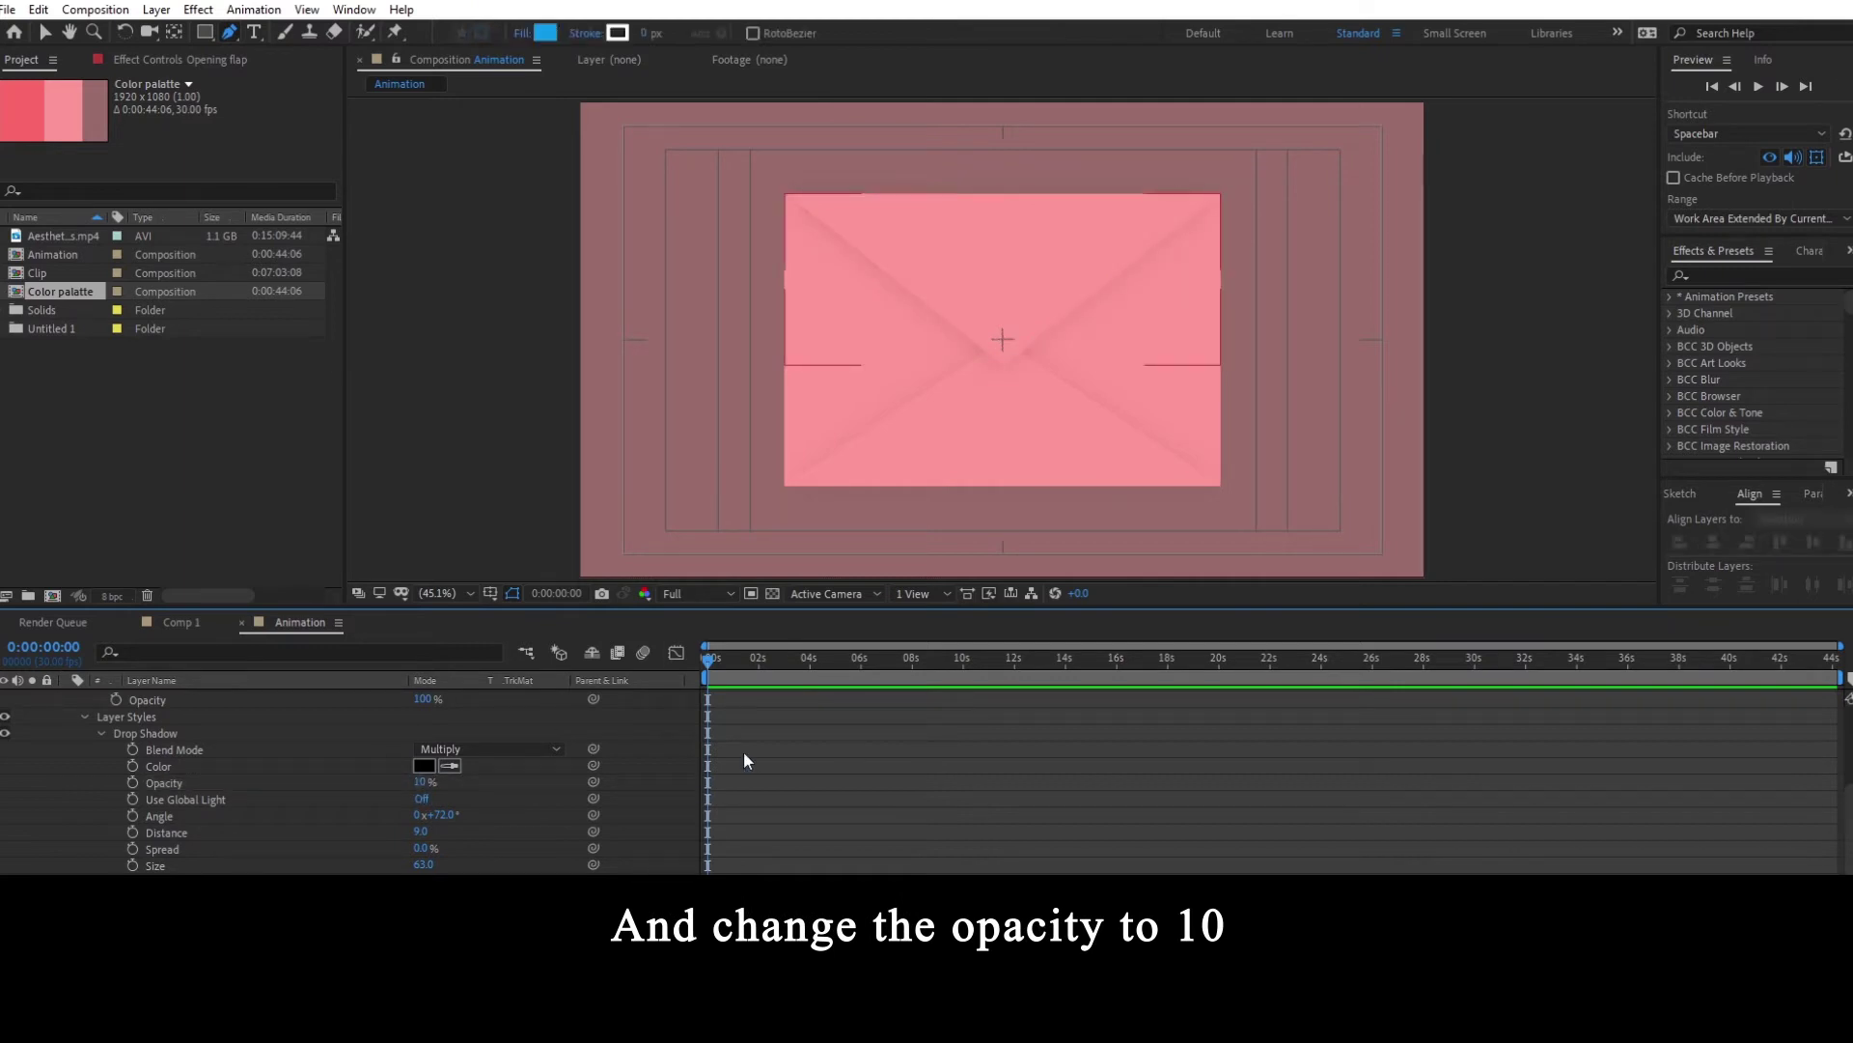
- Collapse the Opening flap layer's properties and clear the layer selection
{"action": "scroll", "coordinate": [271, 776], "scroll_direction": "up", "scroll_amount": 3}
{"action": "key", "text": "ctrl+a"}
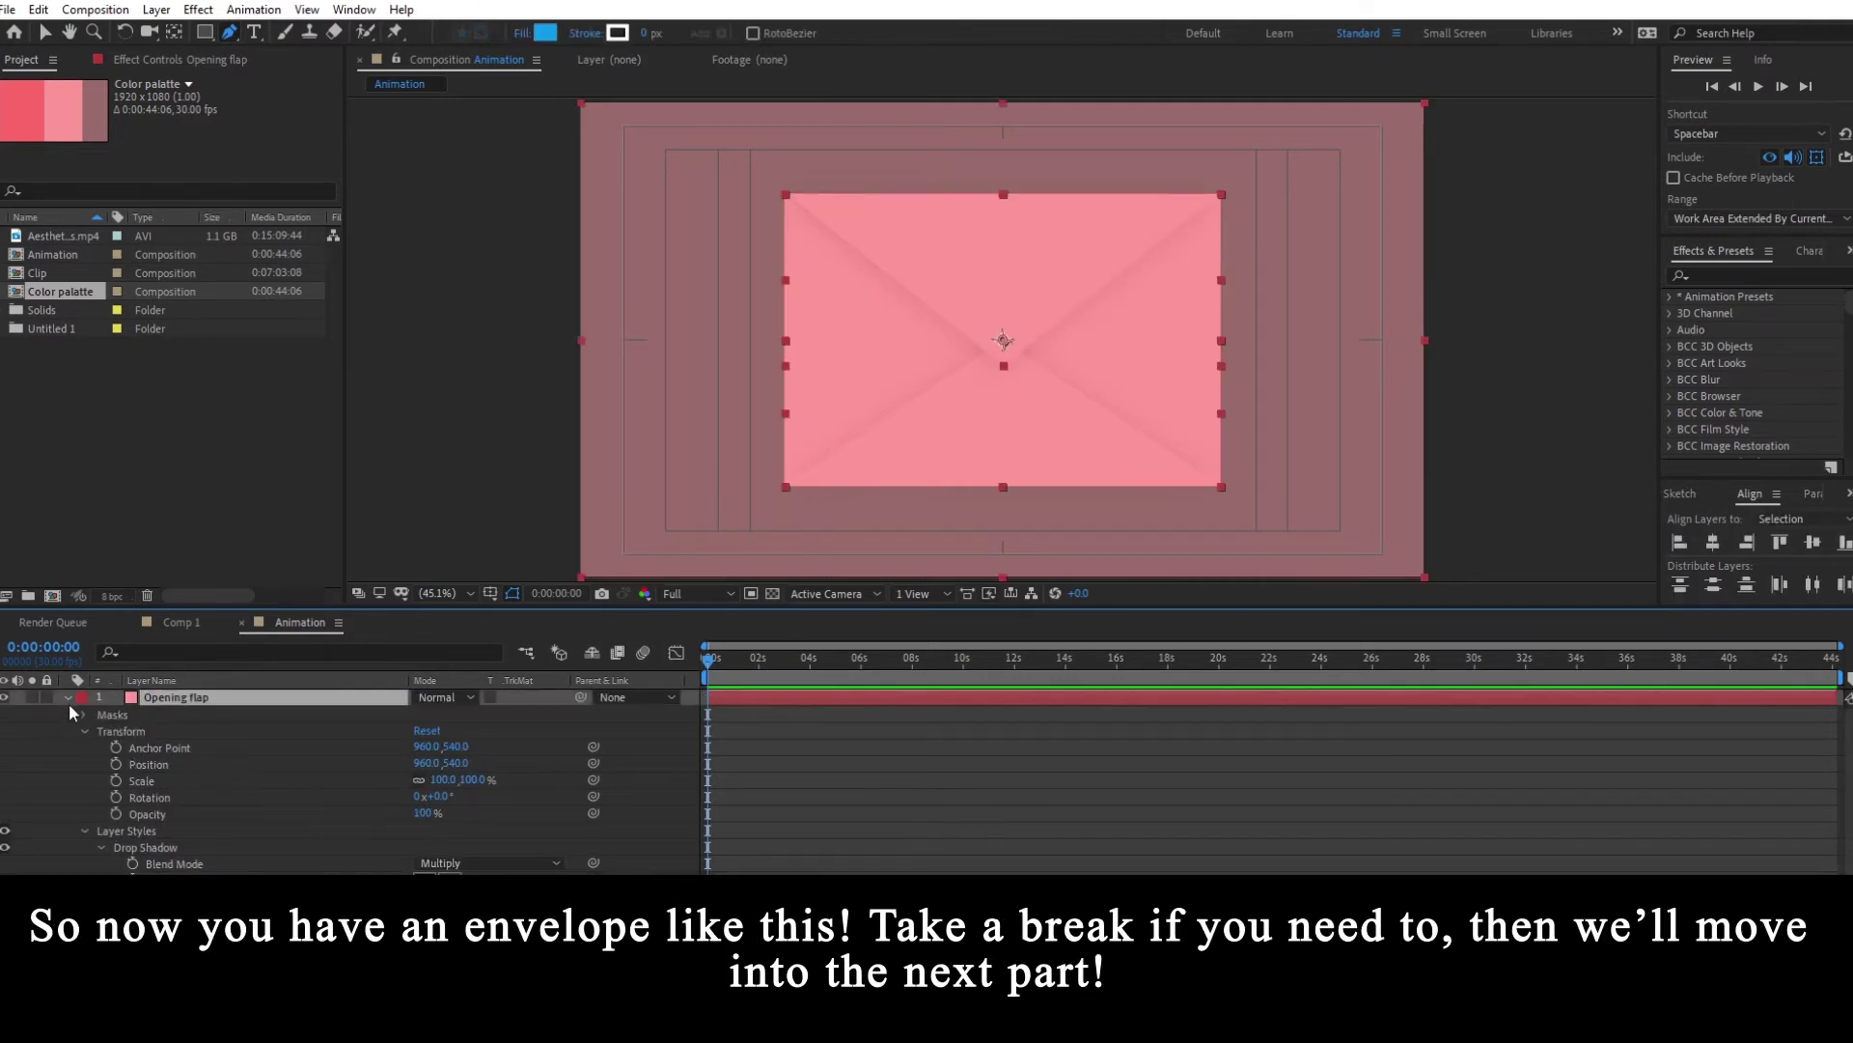
{"action": "left_click", "coordinate": [68, 698]}
{"action": "left_click", "coordinate": [507, 827]}
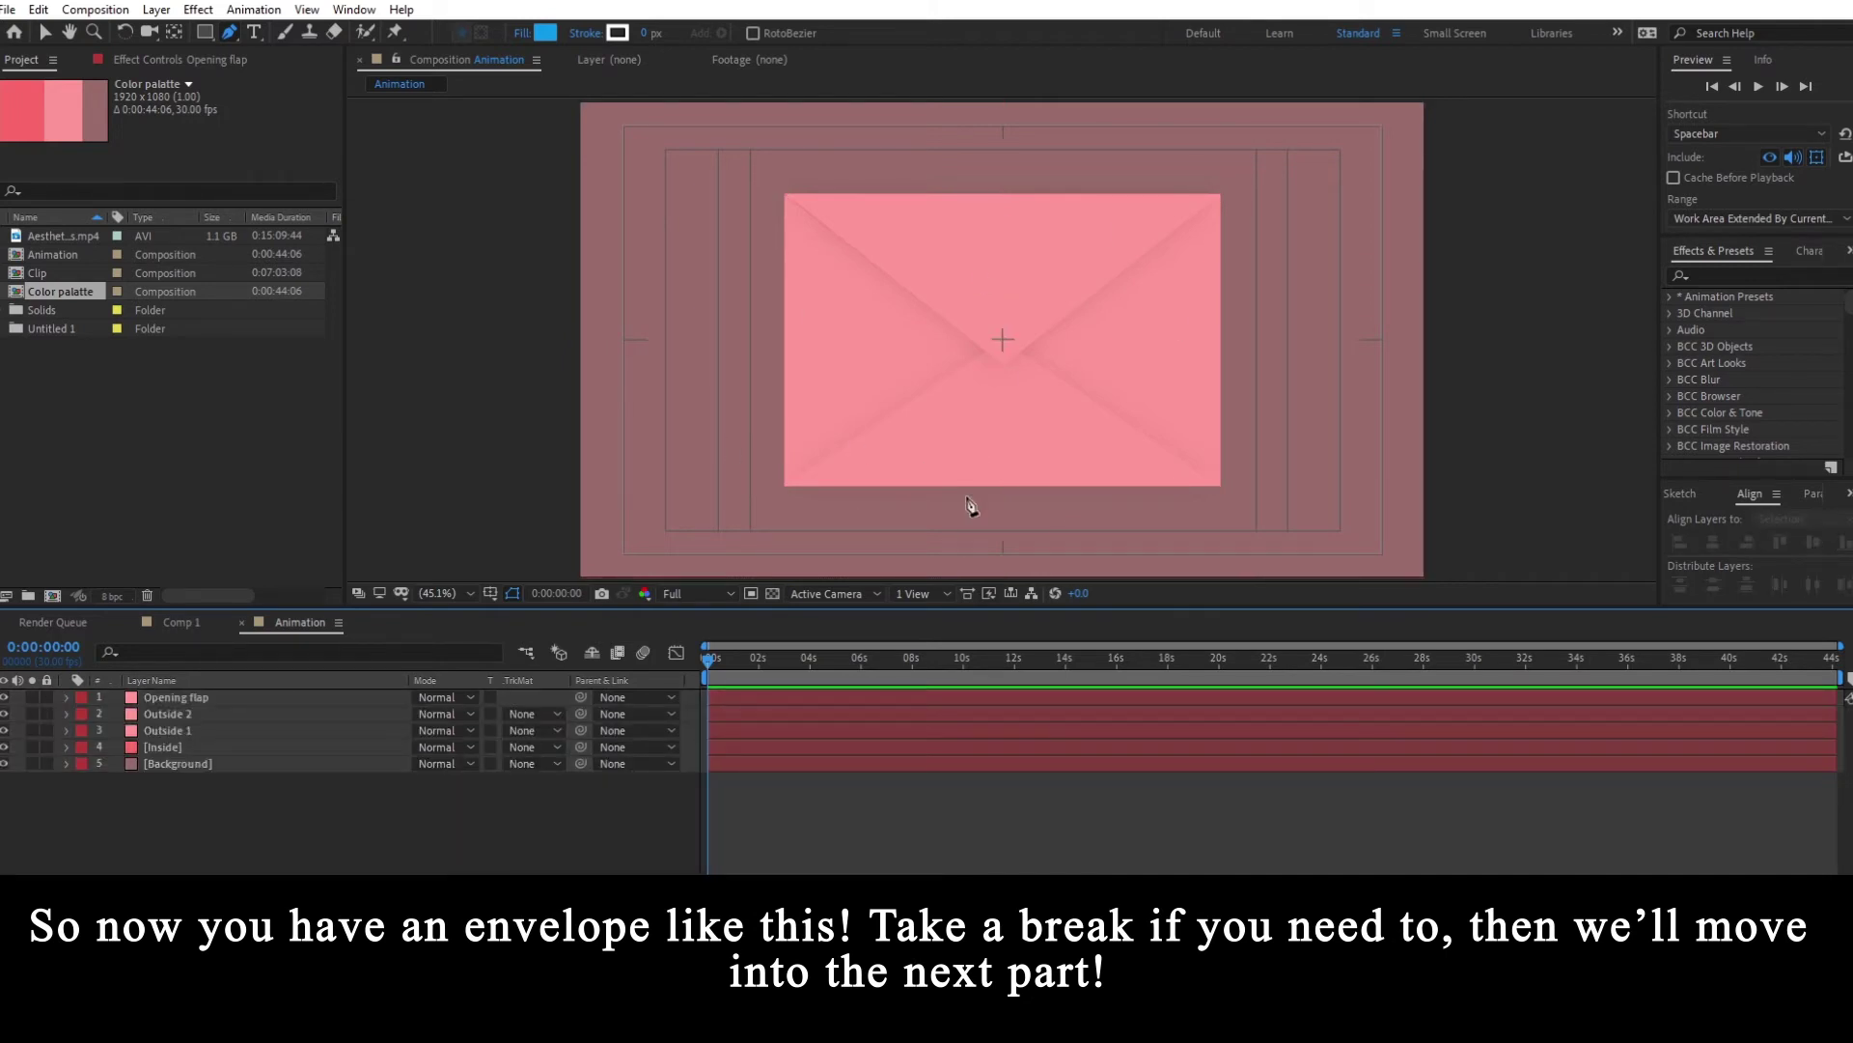
- Hide the Title/Action Safe guides and show the layer switches in the timeline
{"action": "left_click", "coordinate": [491, 592]}
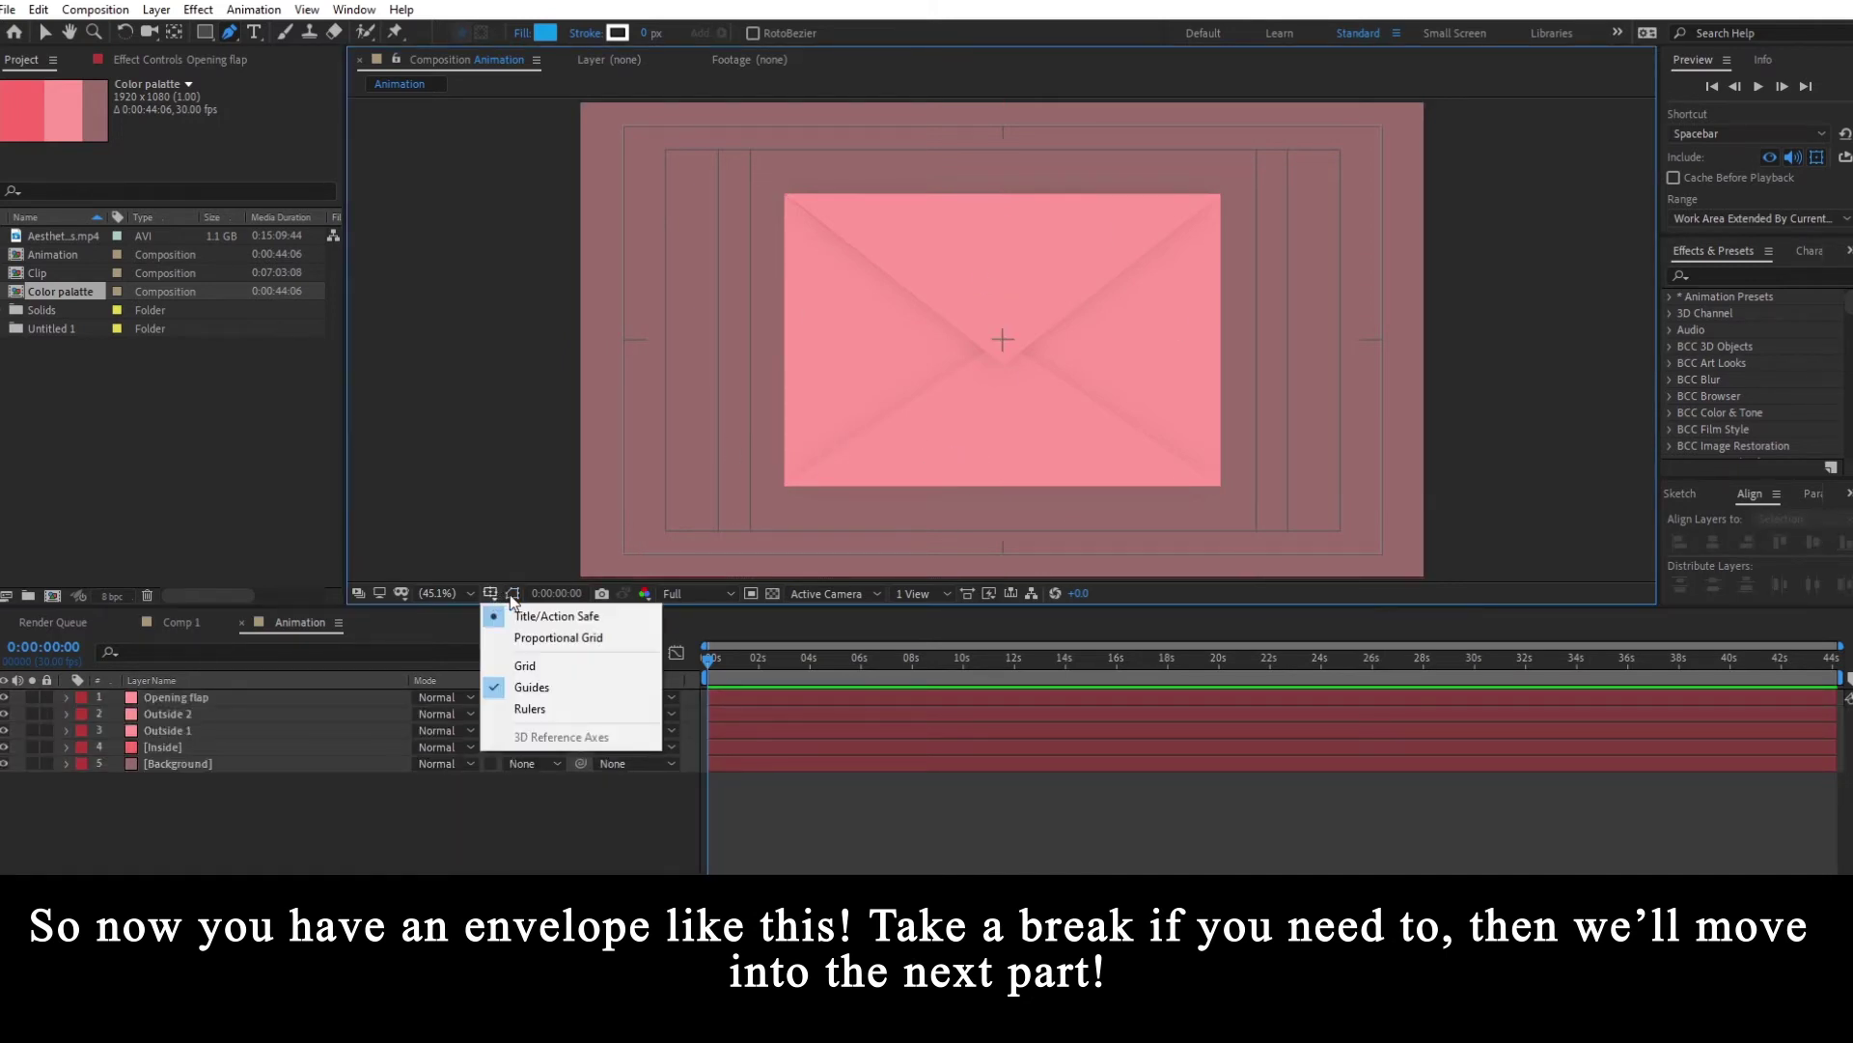
{"action": "left_click", "coordinate": [526, 616]}
{"action": "left_click", "coordinate": [513, 592]}
{"action": "left_click", "coordinate": [801, 827]}
{"action": "key", "text": "F4"}
{"action": "key", "text": "v"}
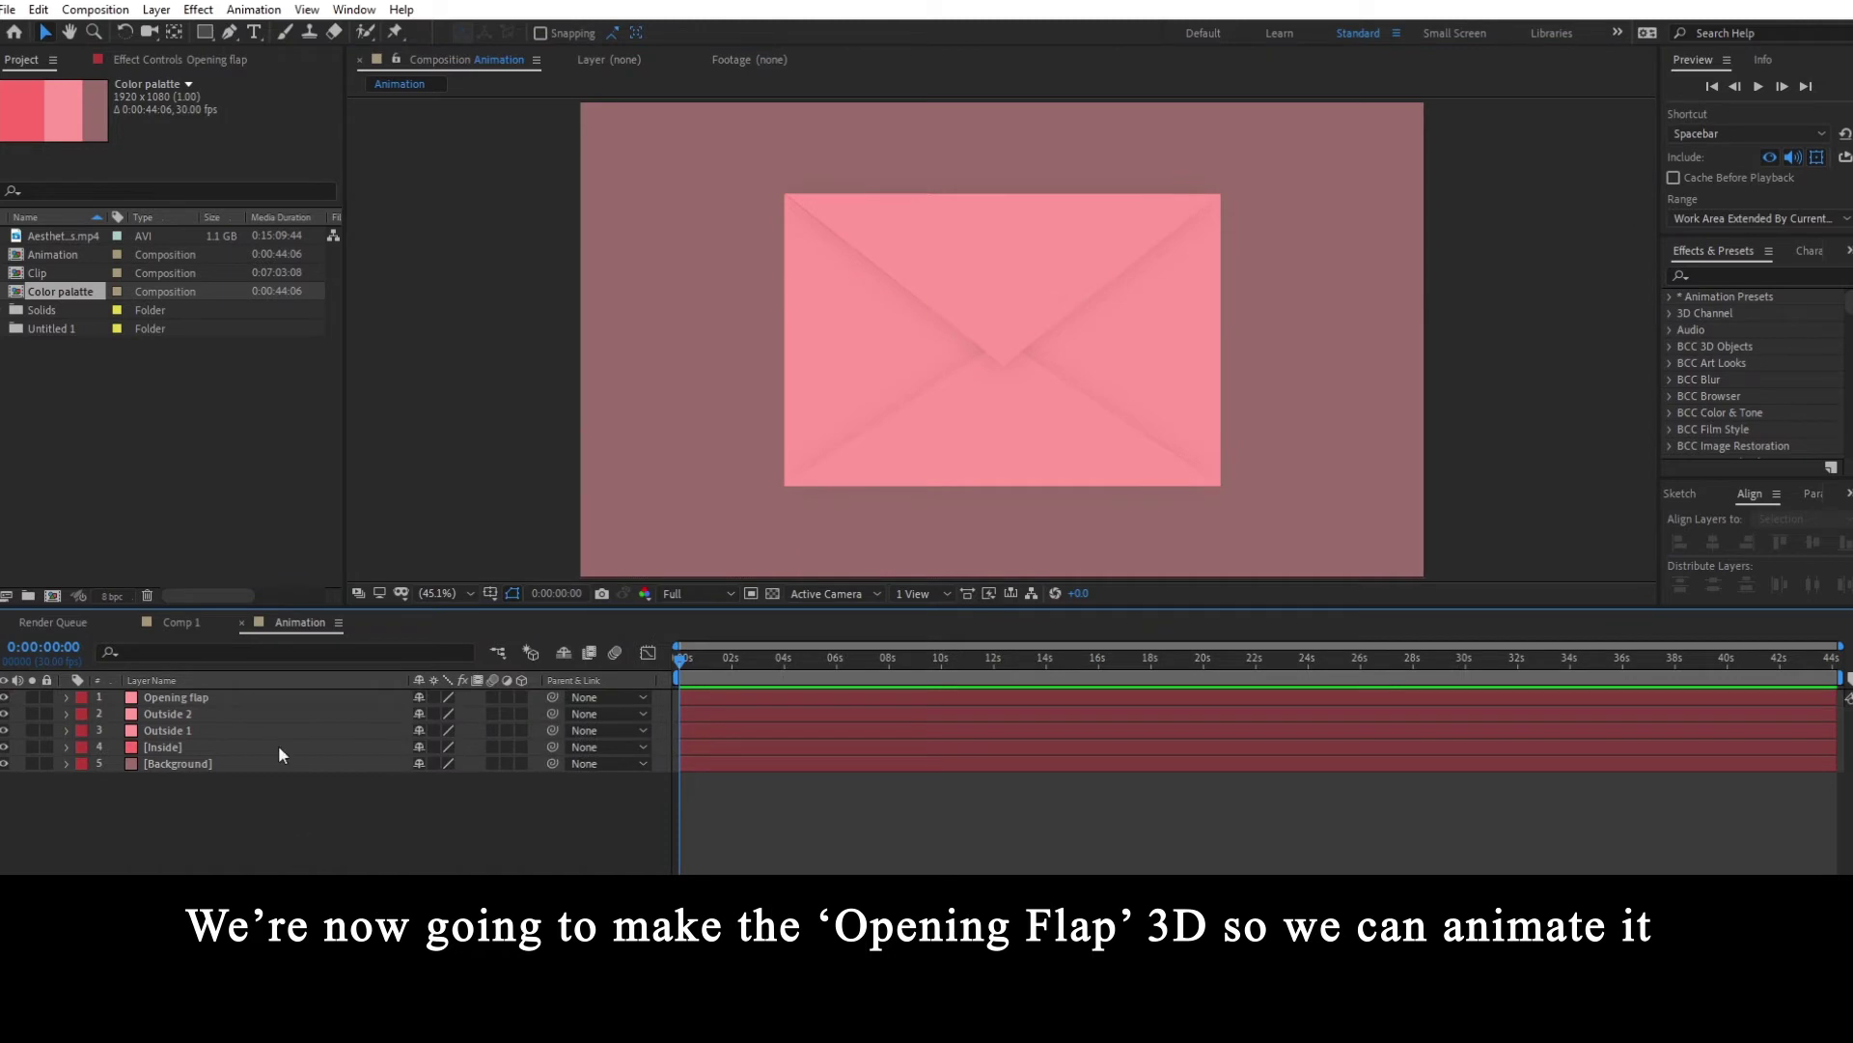
- Move the Opening flap layer's anchor point to the middle of the flap's top edge
{"action": "left_click", "coordinate": [234, 696]}
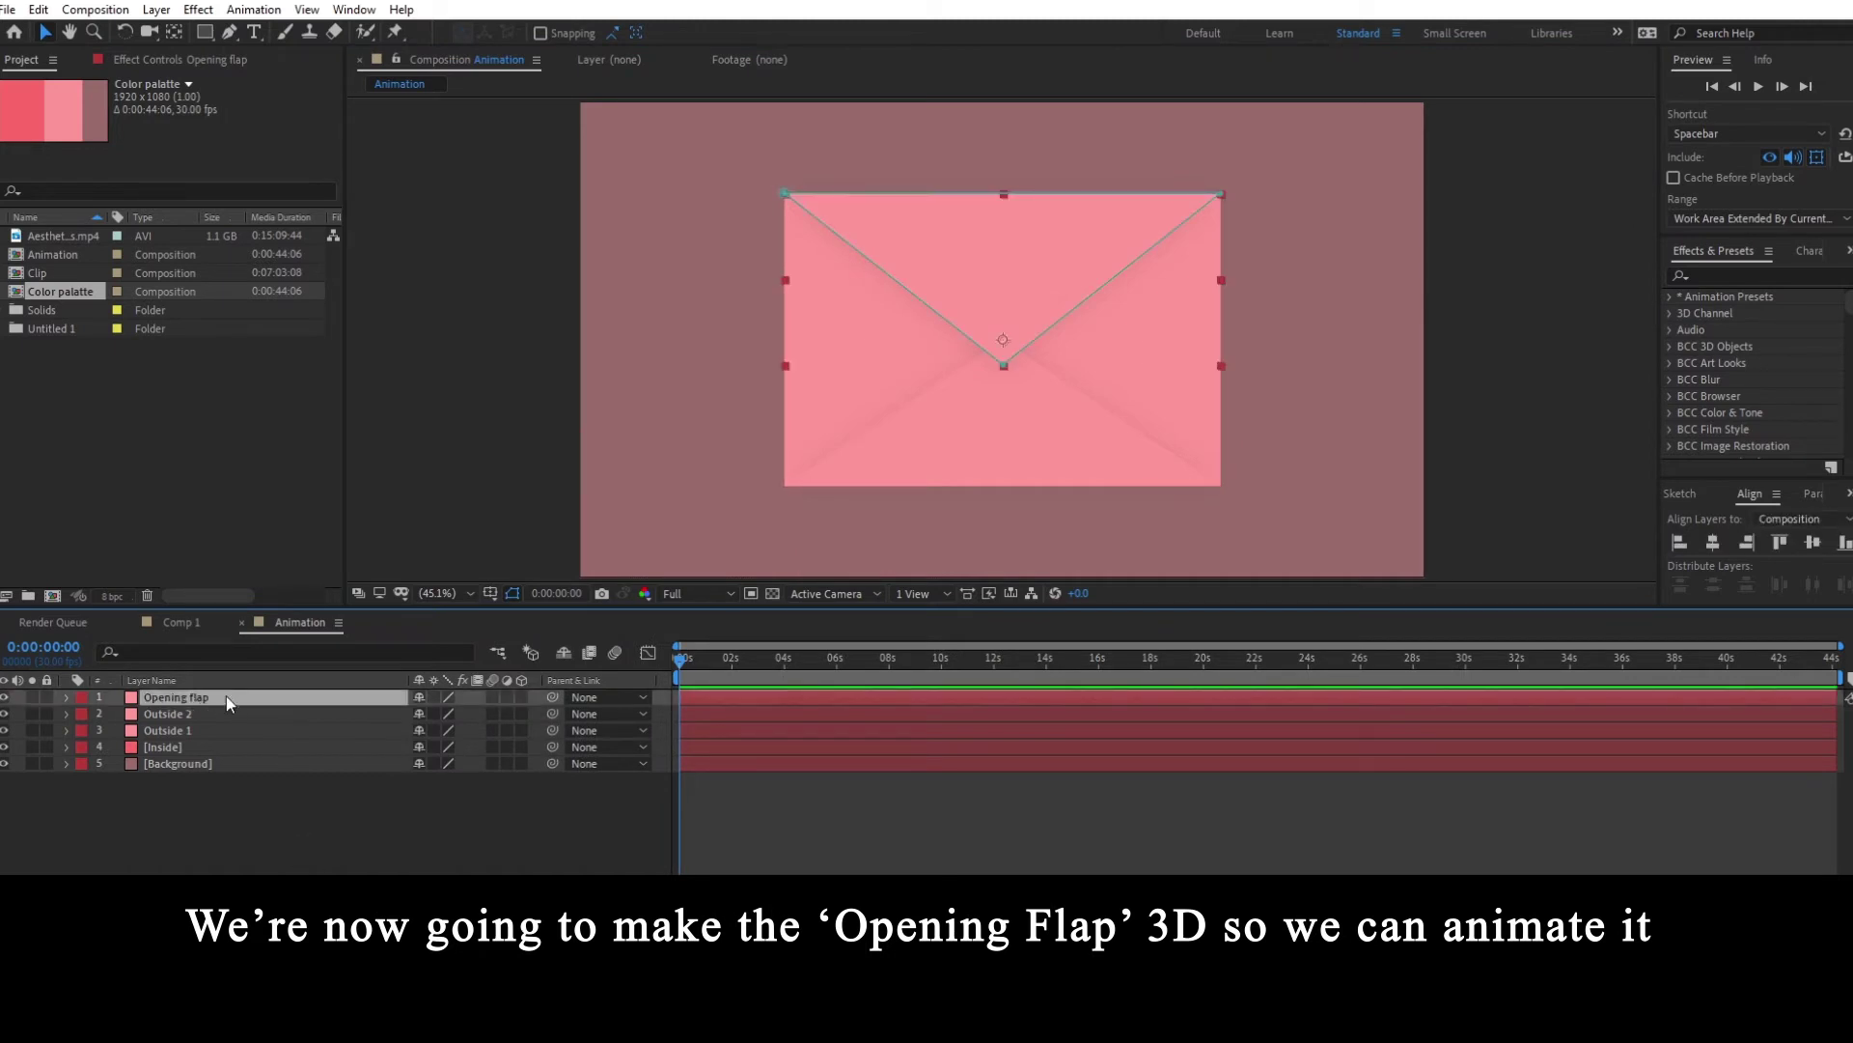
{"action": "left_click", "coordinate": [175, 39]}
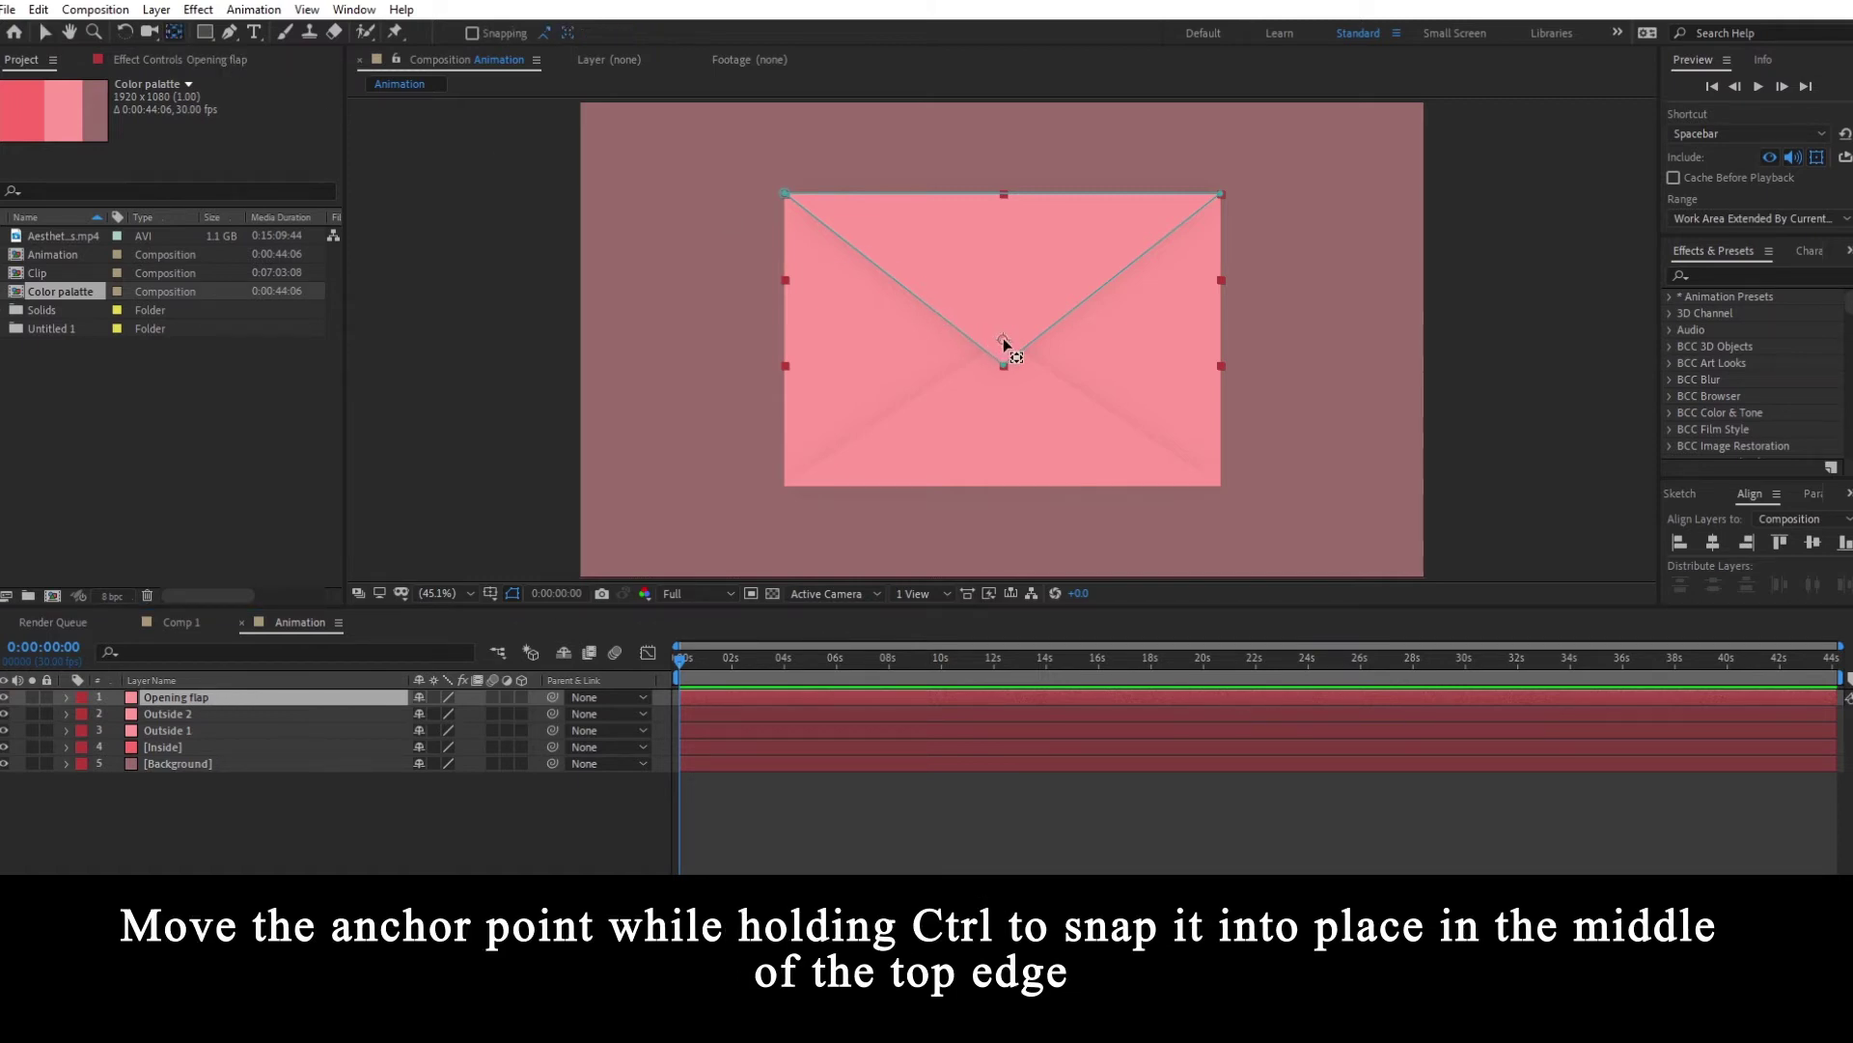
{"action": "left_click_drag", "start_coordinate": [1004, 342], "coordinate": [1007, 193]}
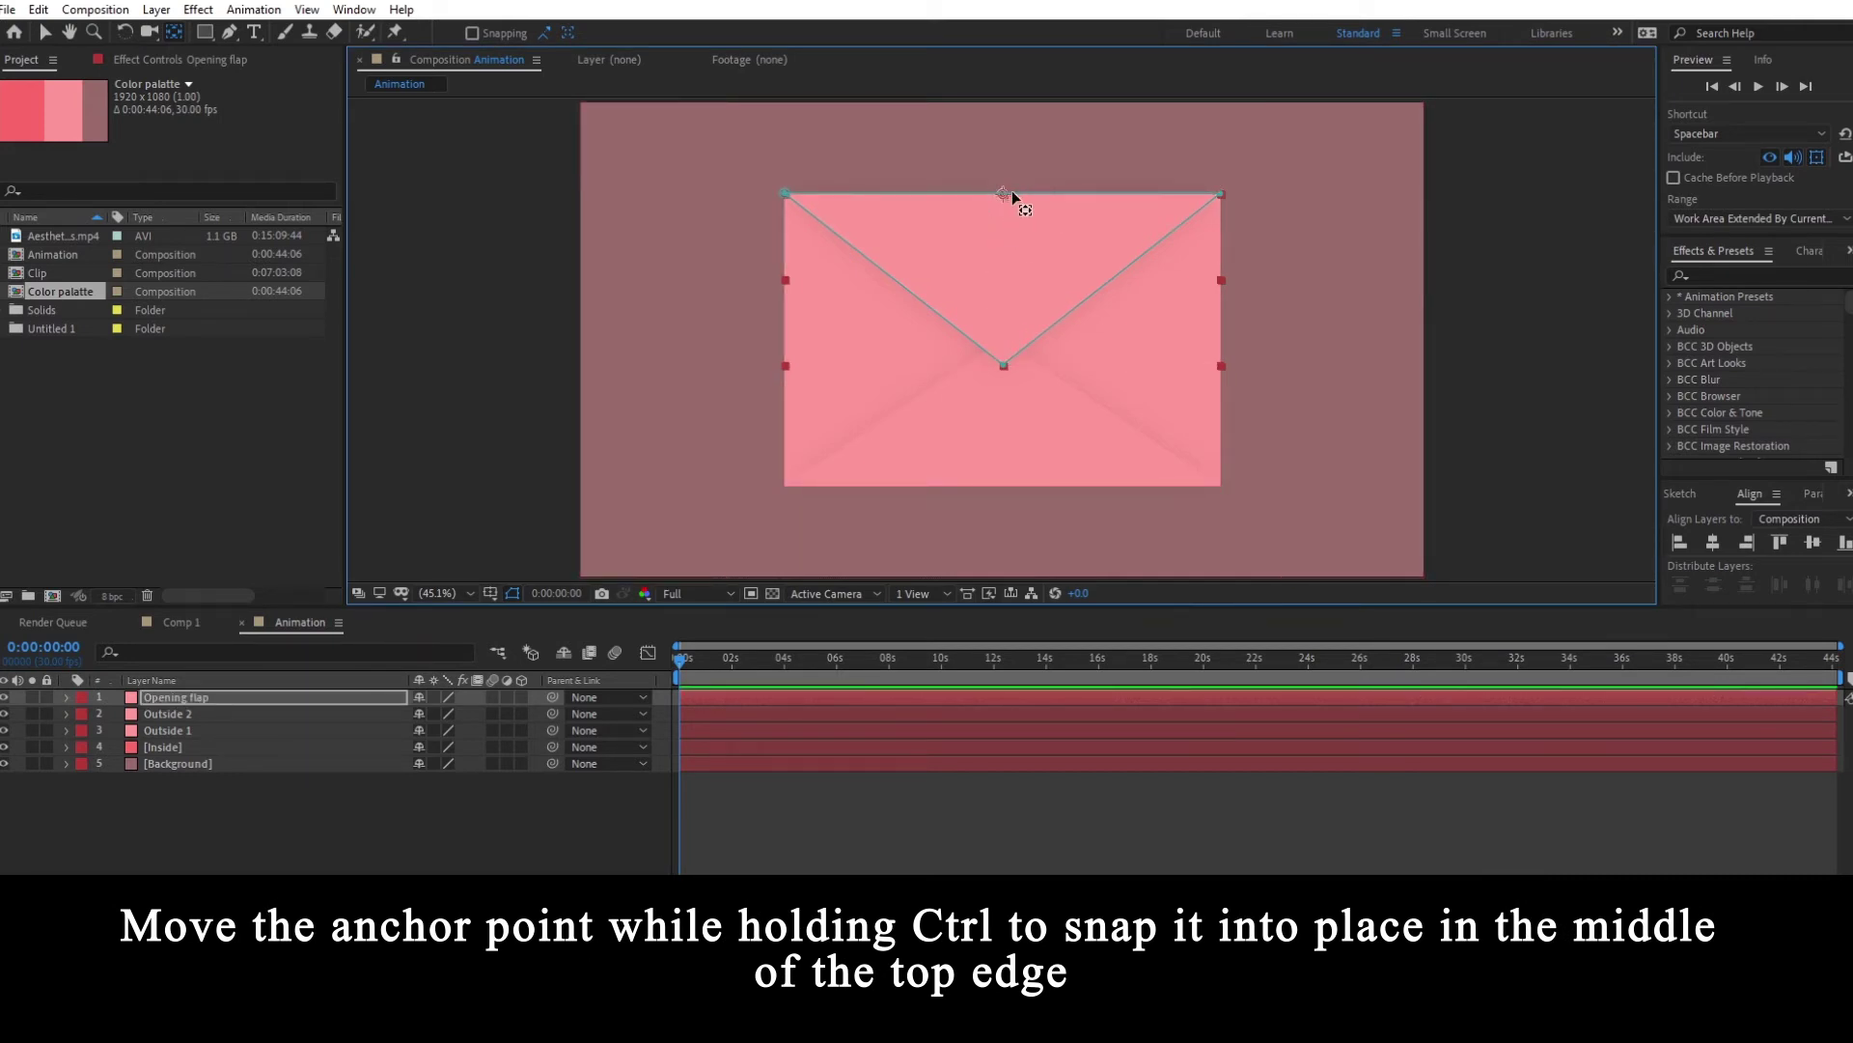
- Make the Opening flap layer 3D and reveal its rotation properties
{"action": "left_click", "coordinate": [189, 697]}
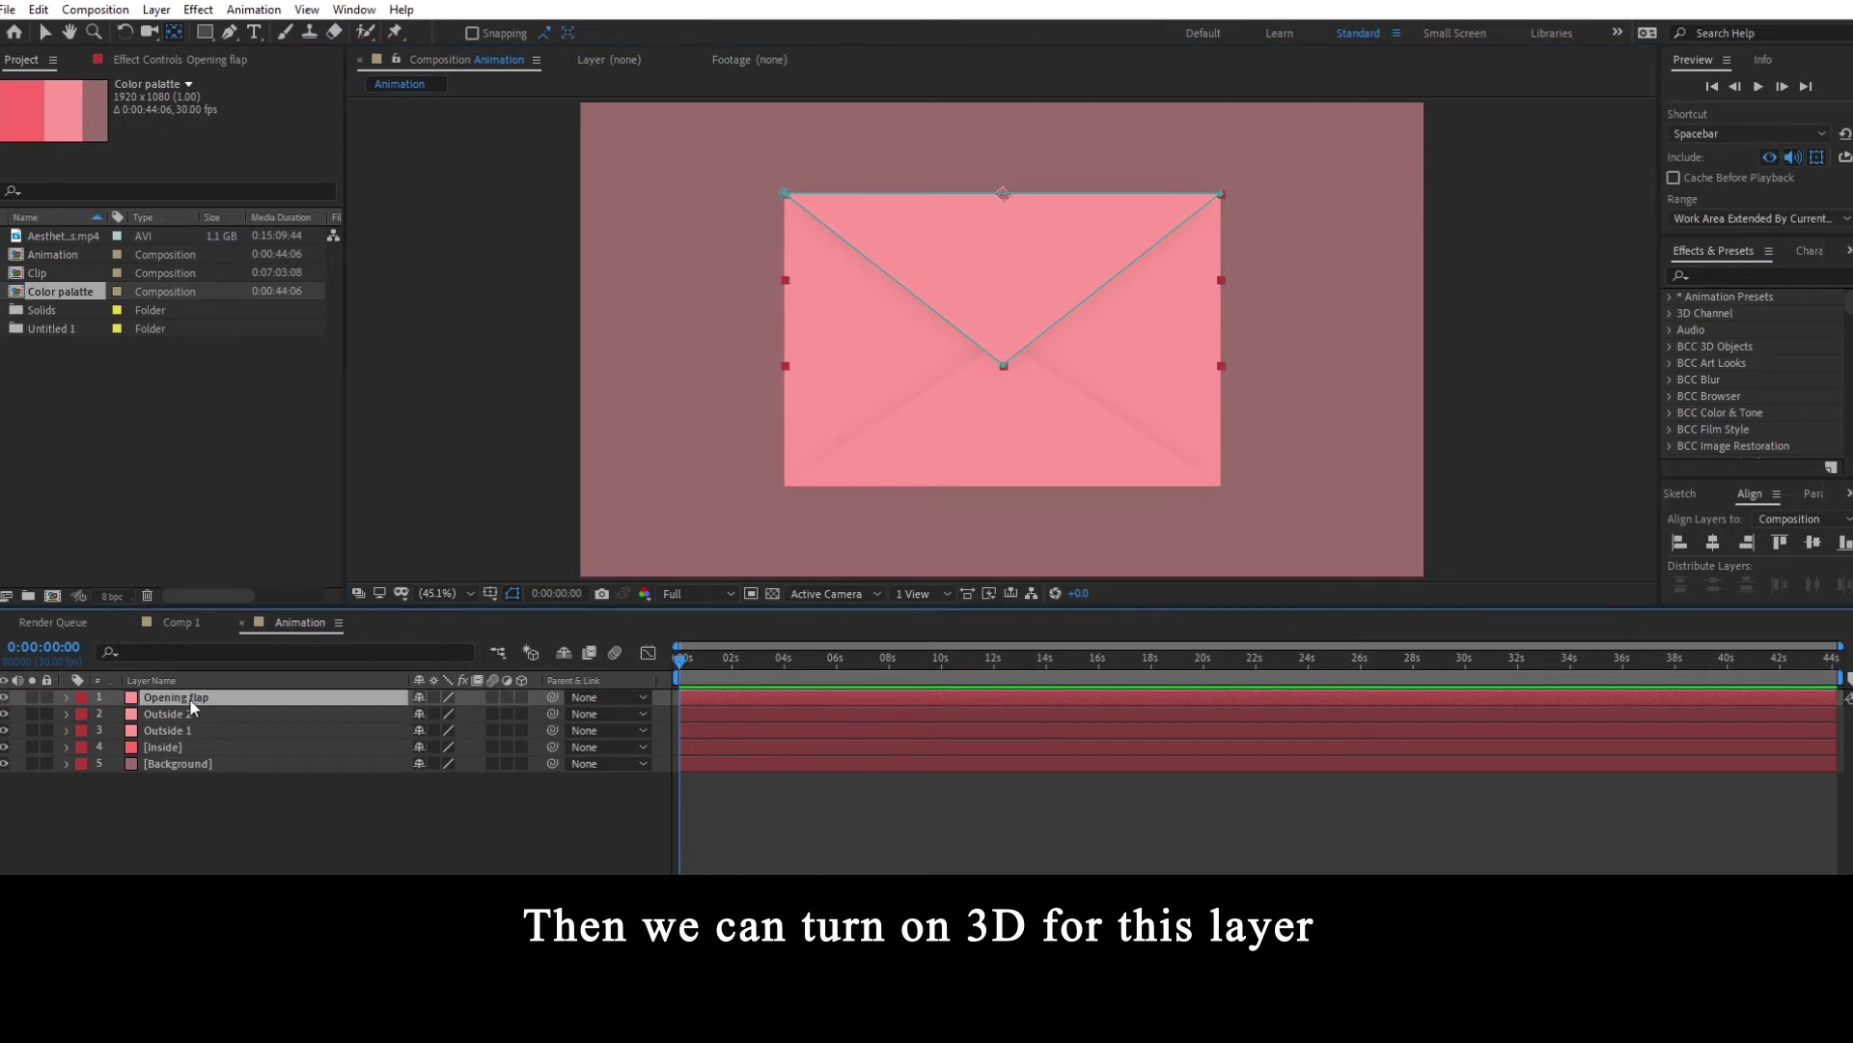
{"action": "key", "text": "v"}
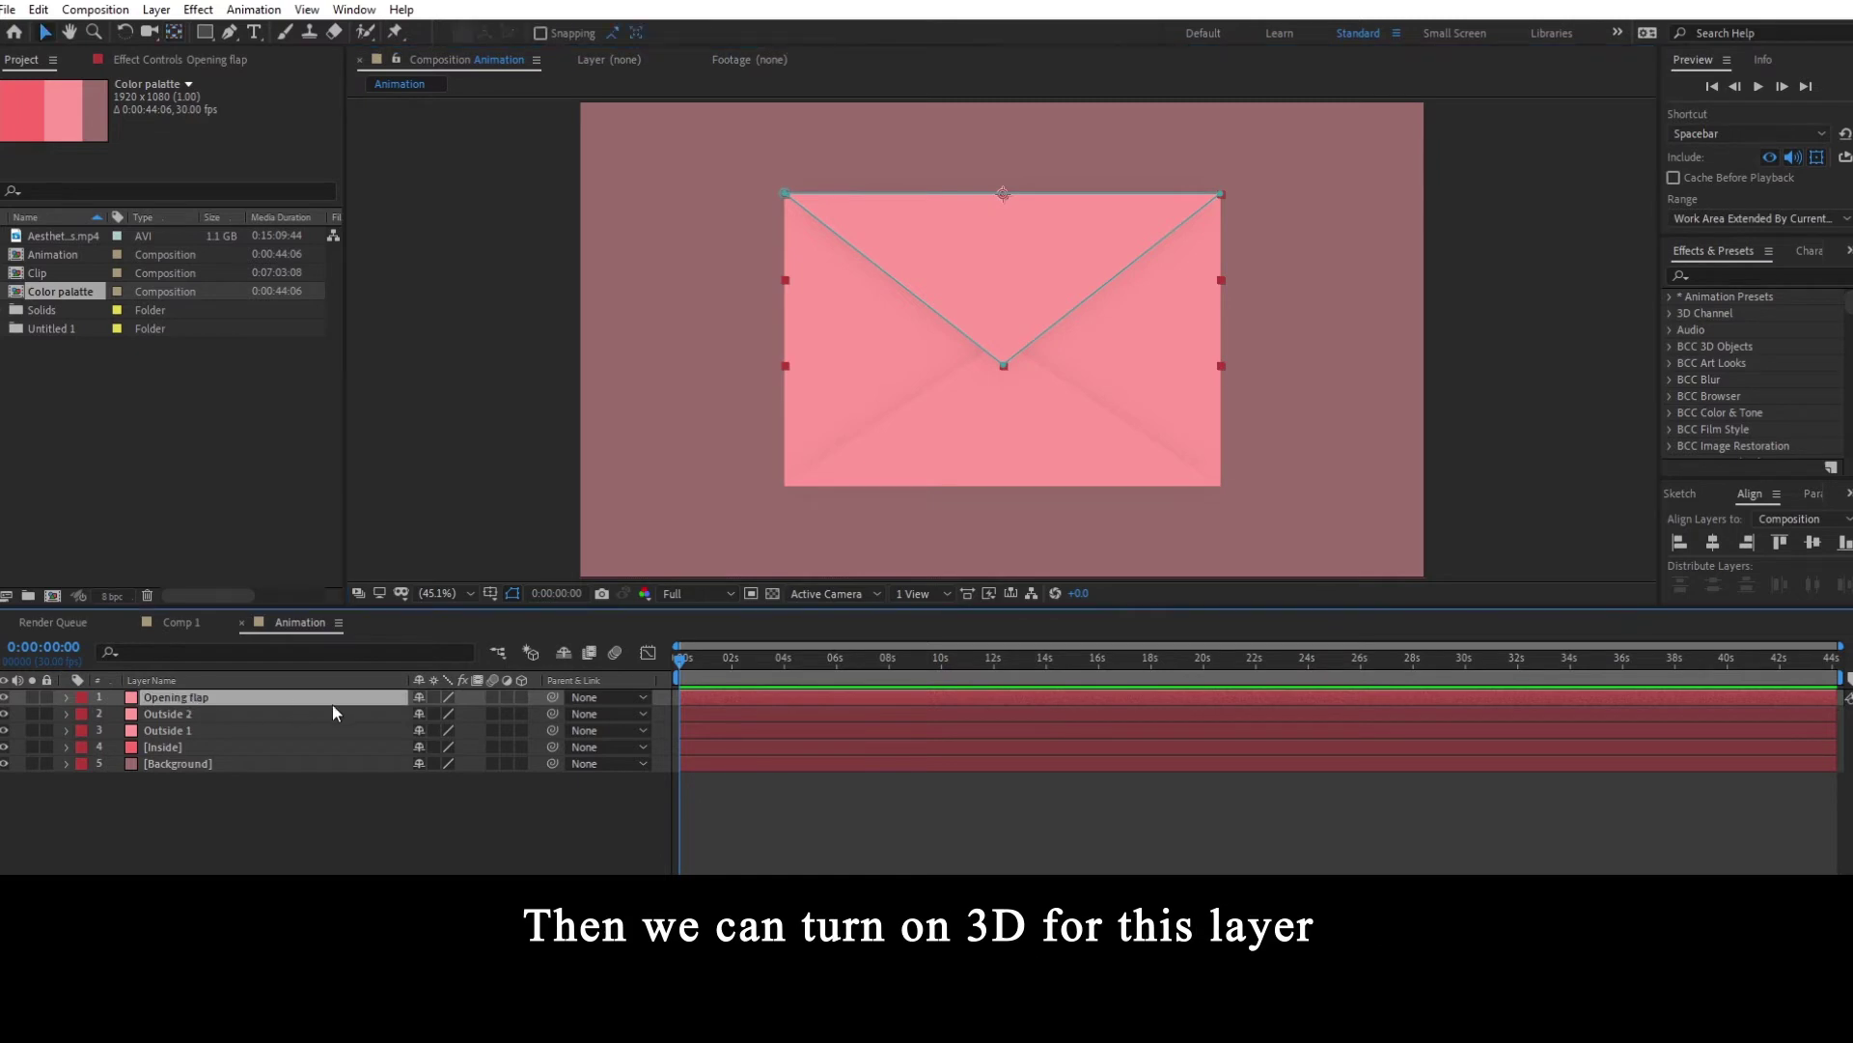
{"action": "left_click", "coordinate": [520, 697]}
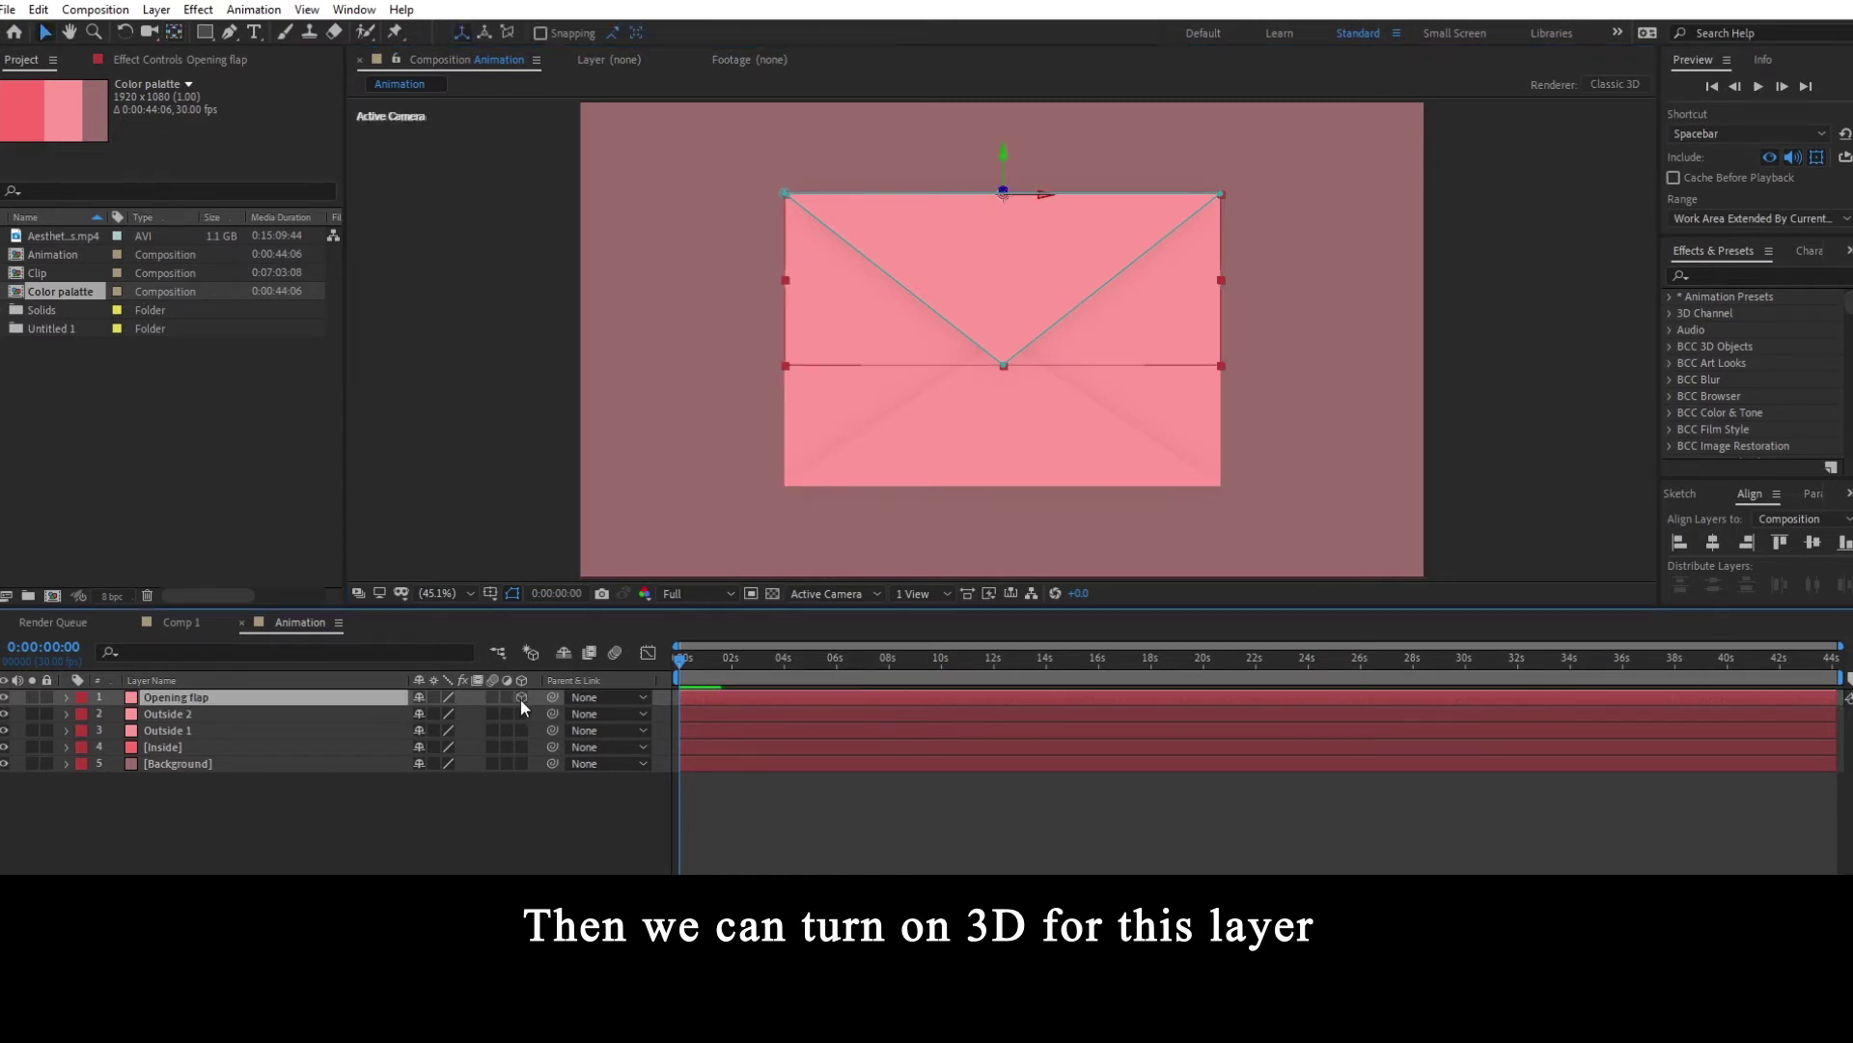
{"action": "key", "text": "r"}
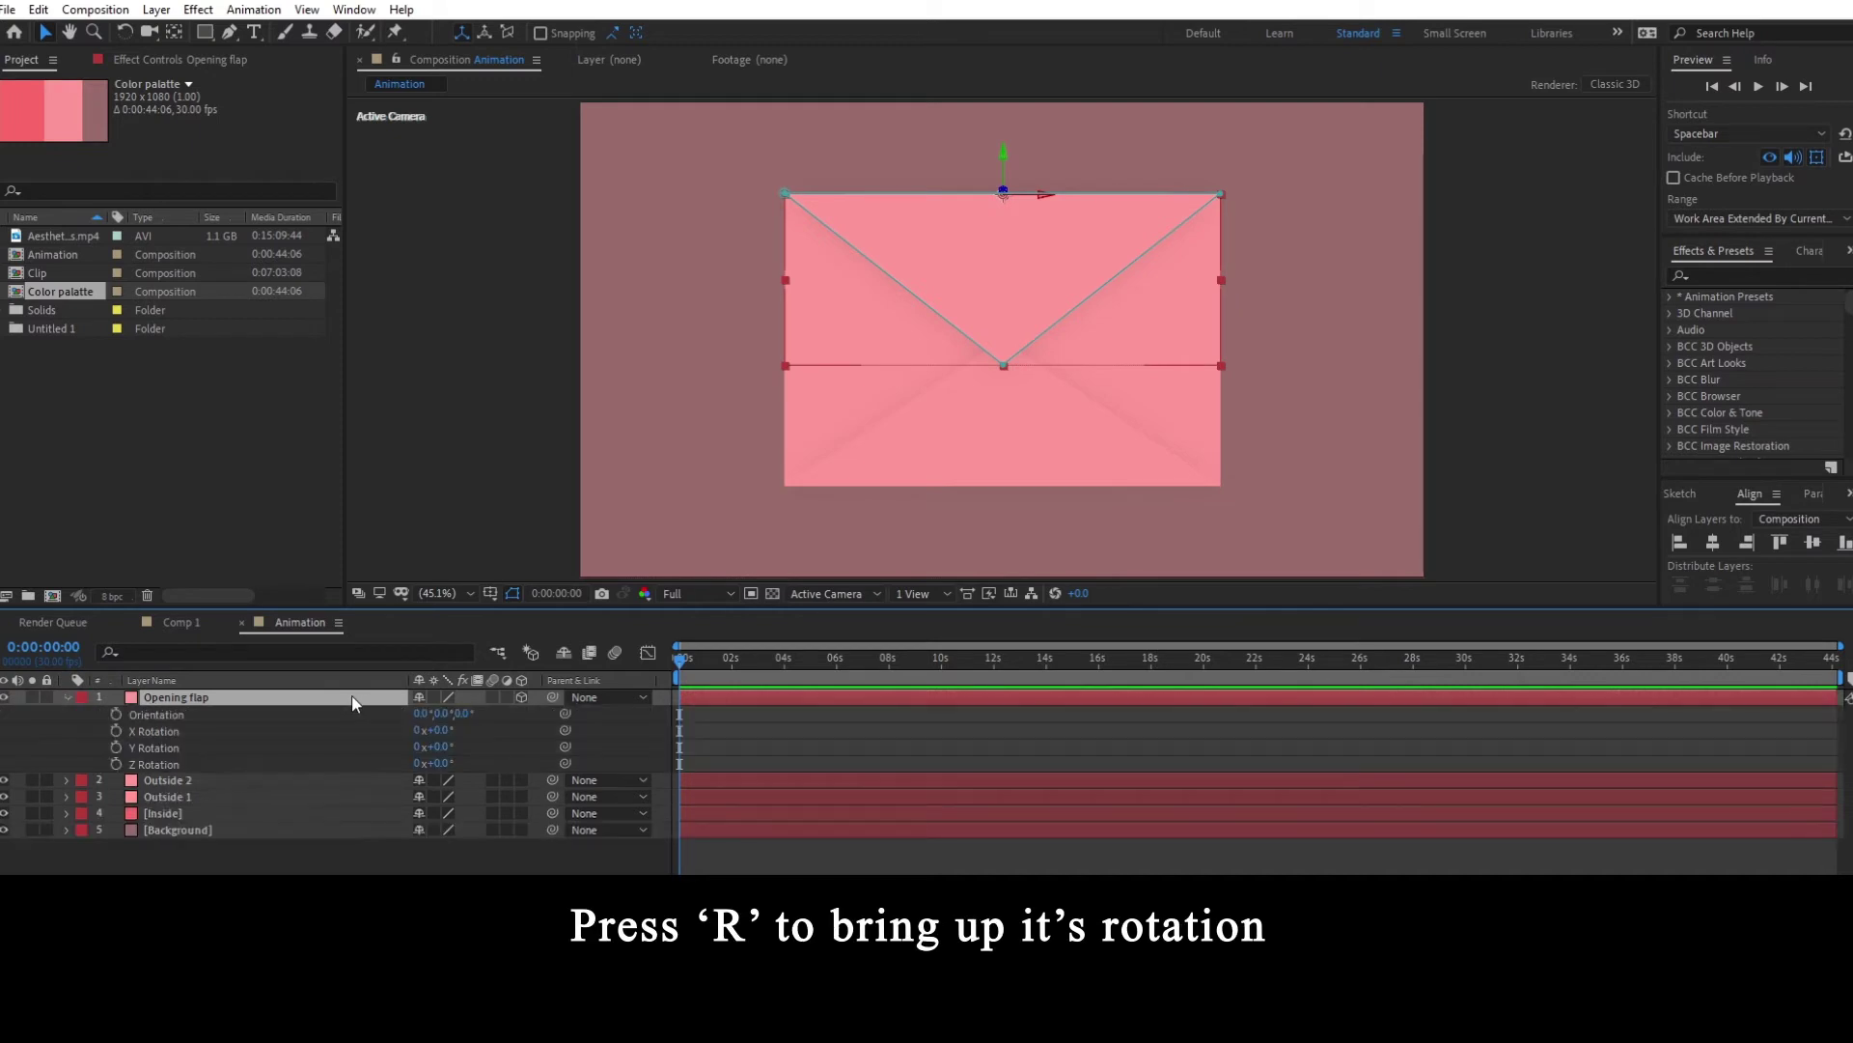
{"action": "left_click_drag", "start_coordinate": [434, 763], "coordinate": [401, 738]}
{"action": "key", "text": "ctrl+z"}
{"action": "key", "text": "ctrl+z"}
{"action": "key", "text": "ctrl+z"}
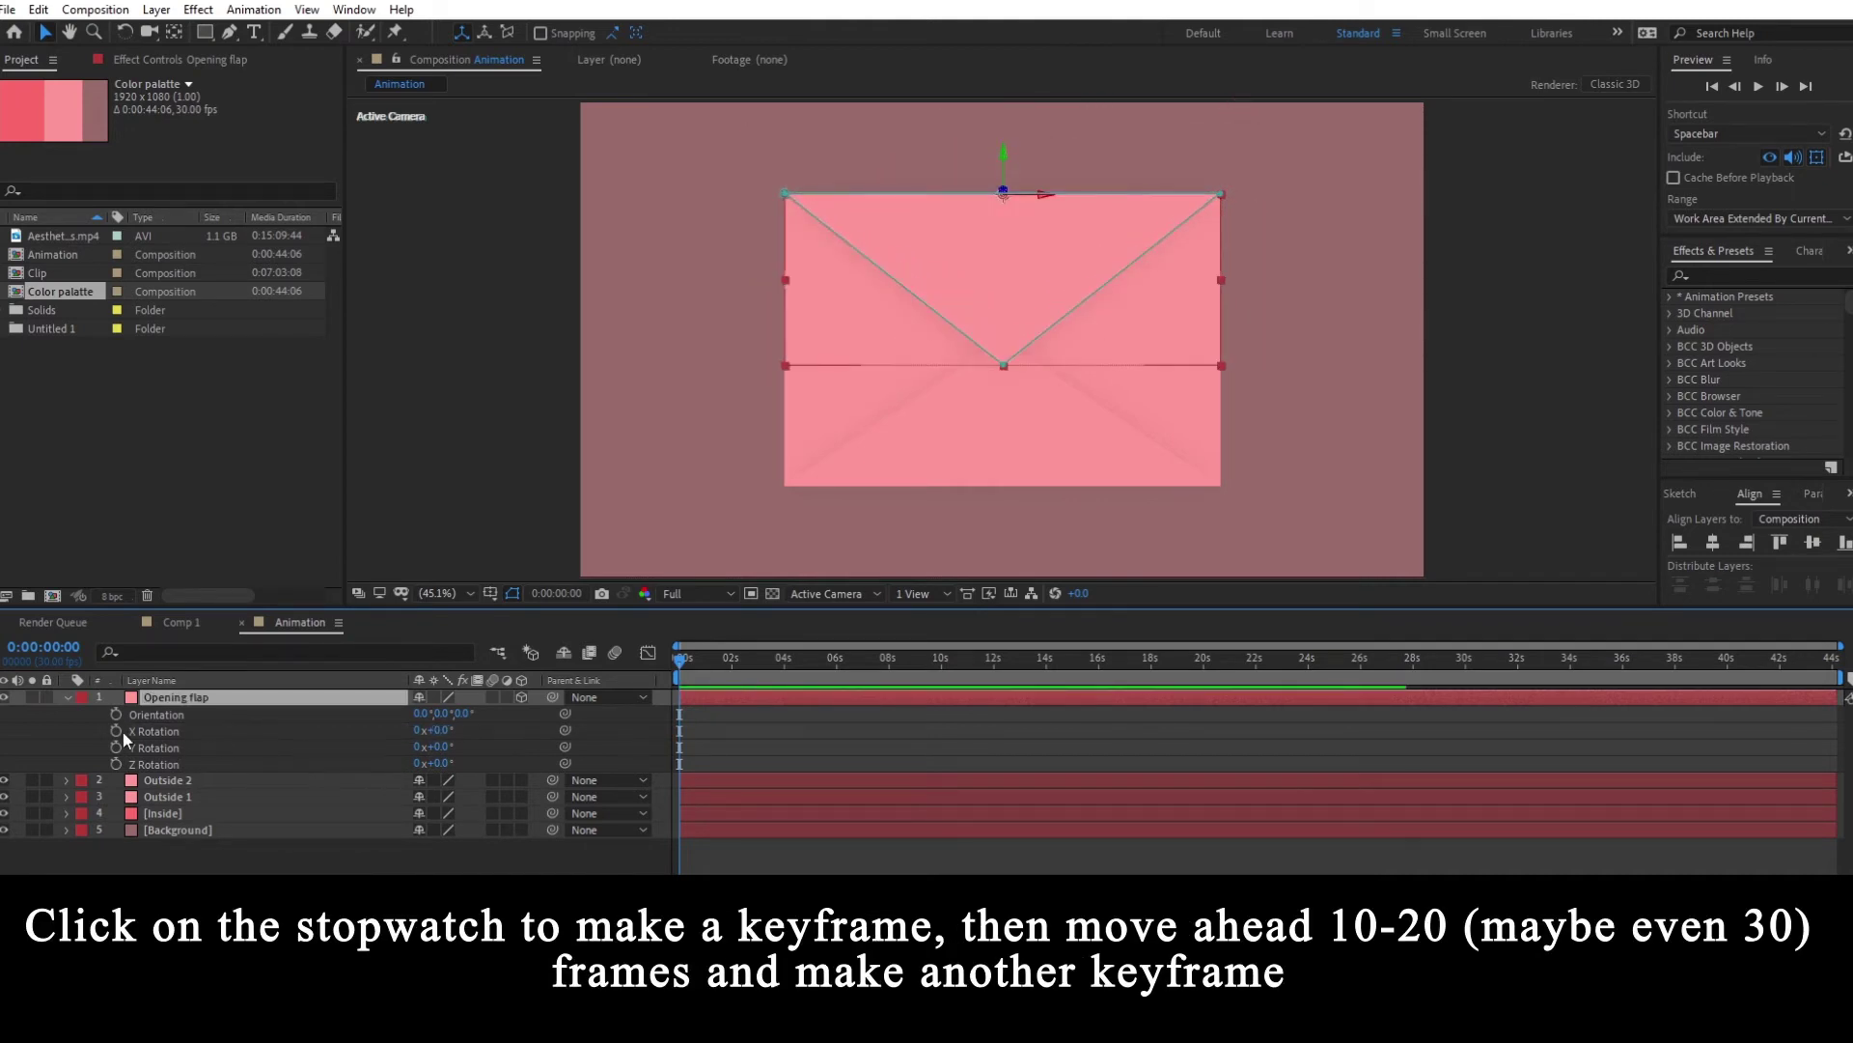
- Keyframe the Opening flap's X Rotation at frame 0 and add a second keyframe of 180° at frame 20
{"action": "left_click", "coordinate": [115, 731]}
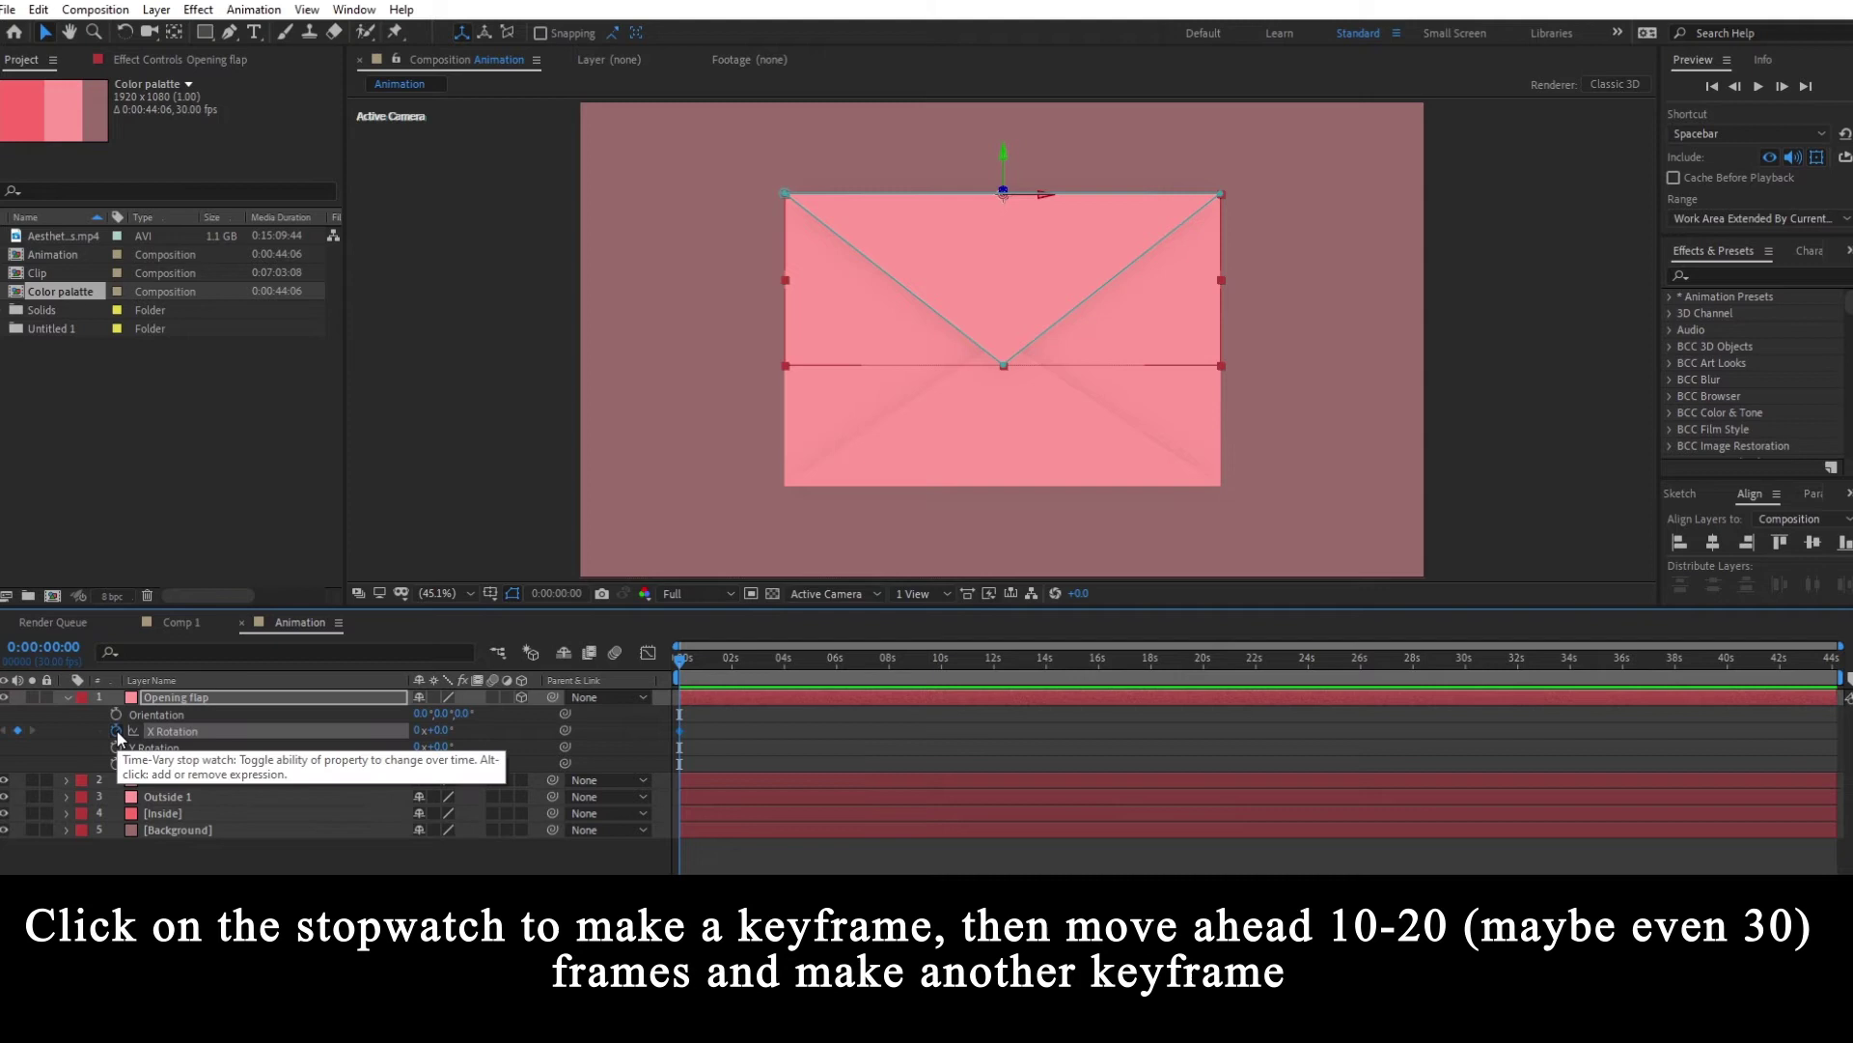
{"action": "key", "text": "shift+Page_Down"}
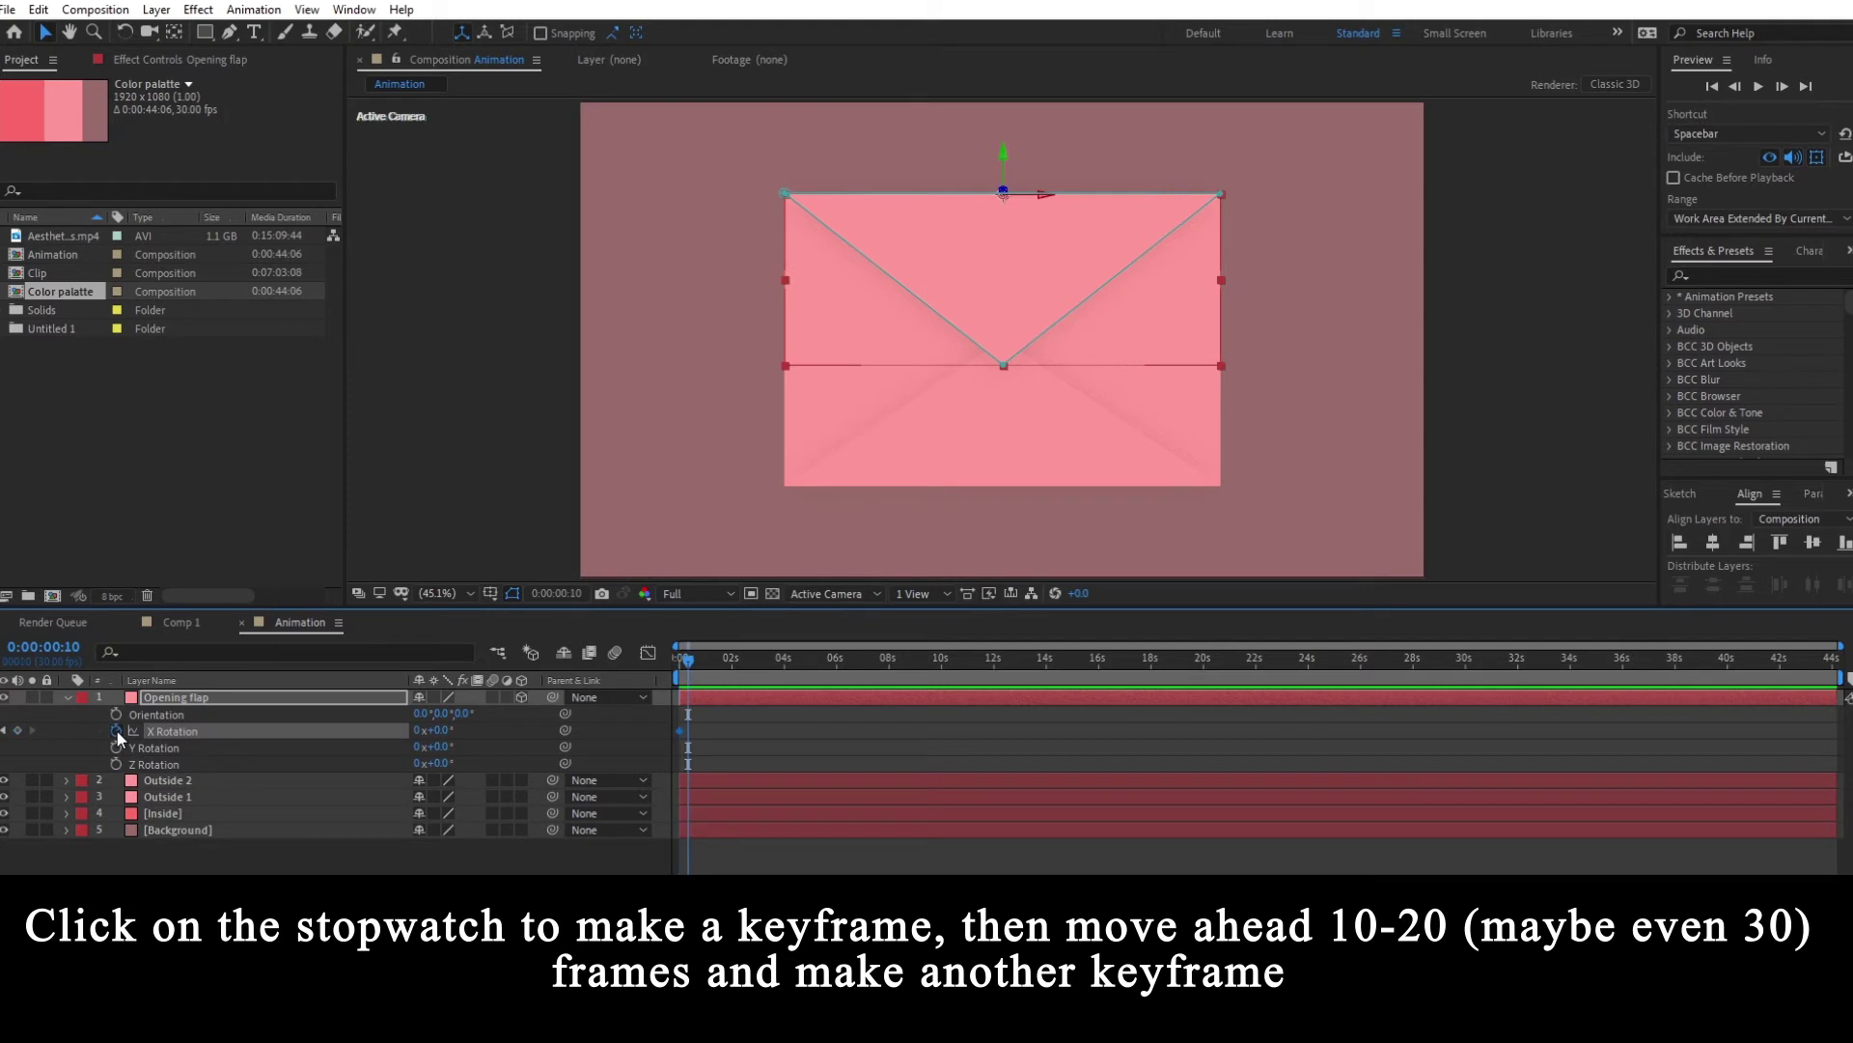
{"action": "key", "text": "shift+Page_Down"}
{"action": "left_click_drag", "start_coordinate": [456, 731], "coordinate": [256, 716]}
{"action": "left_click", "coordinate": [446, 731]}
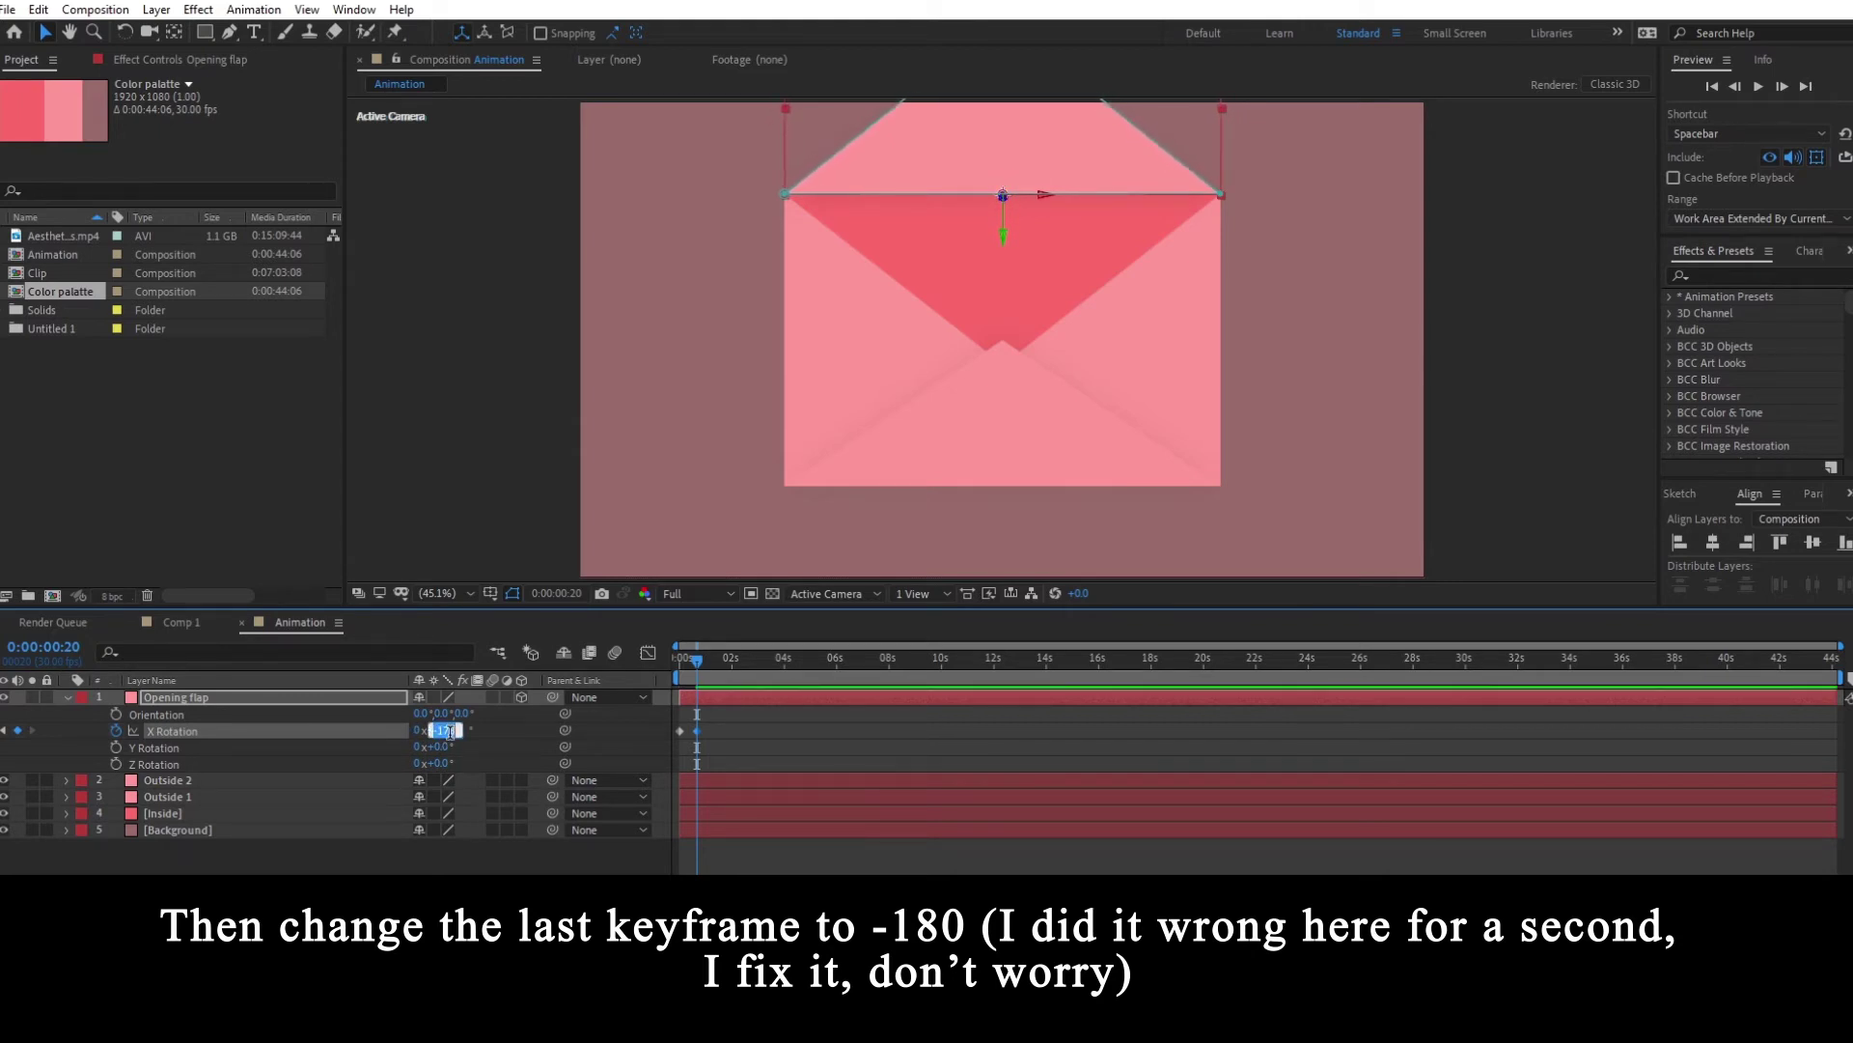
{"action": "type", "text": "1"}
{"action": "key", "text": "Return"}
- Set the Opening flap's X Rotation keyframe at frame 20 to -180° and scrub through the flap opening
{"action": "key", "text": "Home"}
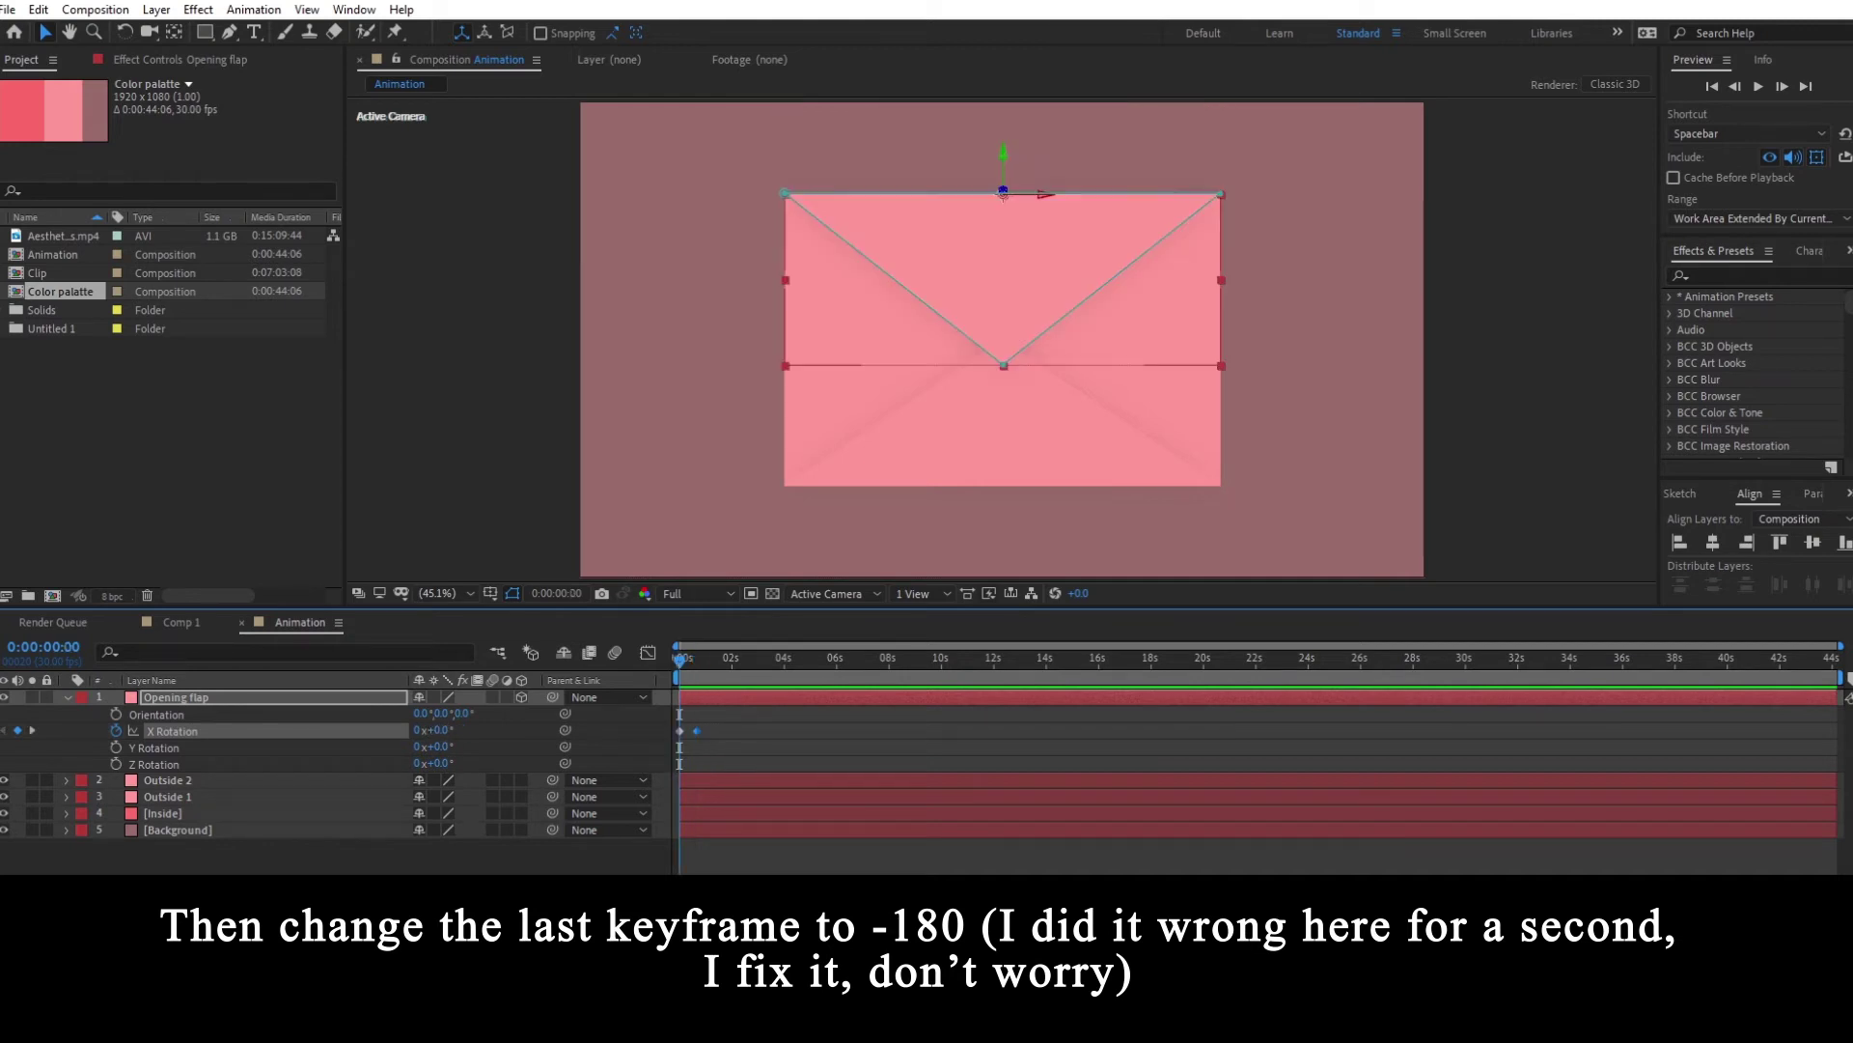
{"action": "key", "text": "equal"}
{"action": "key", "text": "equal"}
{"action": "key", "text": "equal"}
{"action": "left_click_drag", "start_coordinate": [680, 664], "coordinate": [819, 675]}
{"action": "left_click", "coordinate": [454, 730]}
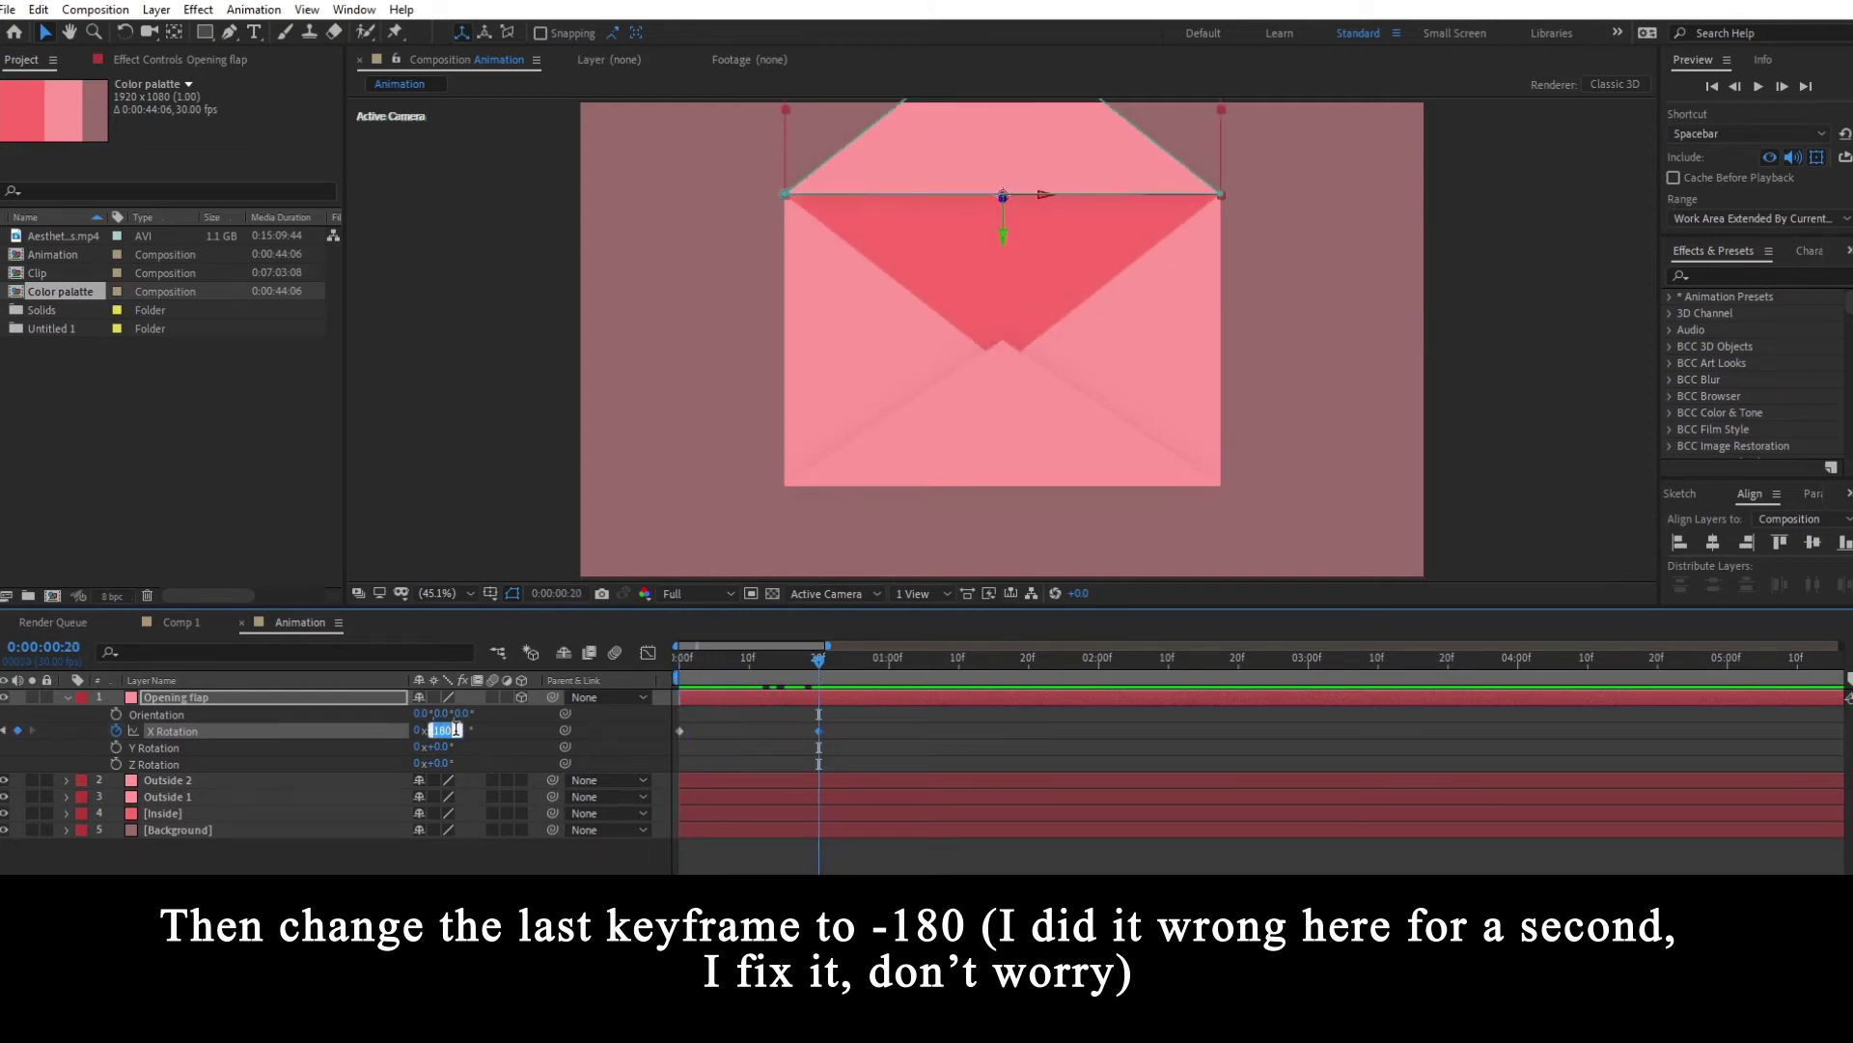
{"action": "type", "text": "-180"}
{"action": "key", "text": "Return"}
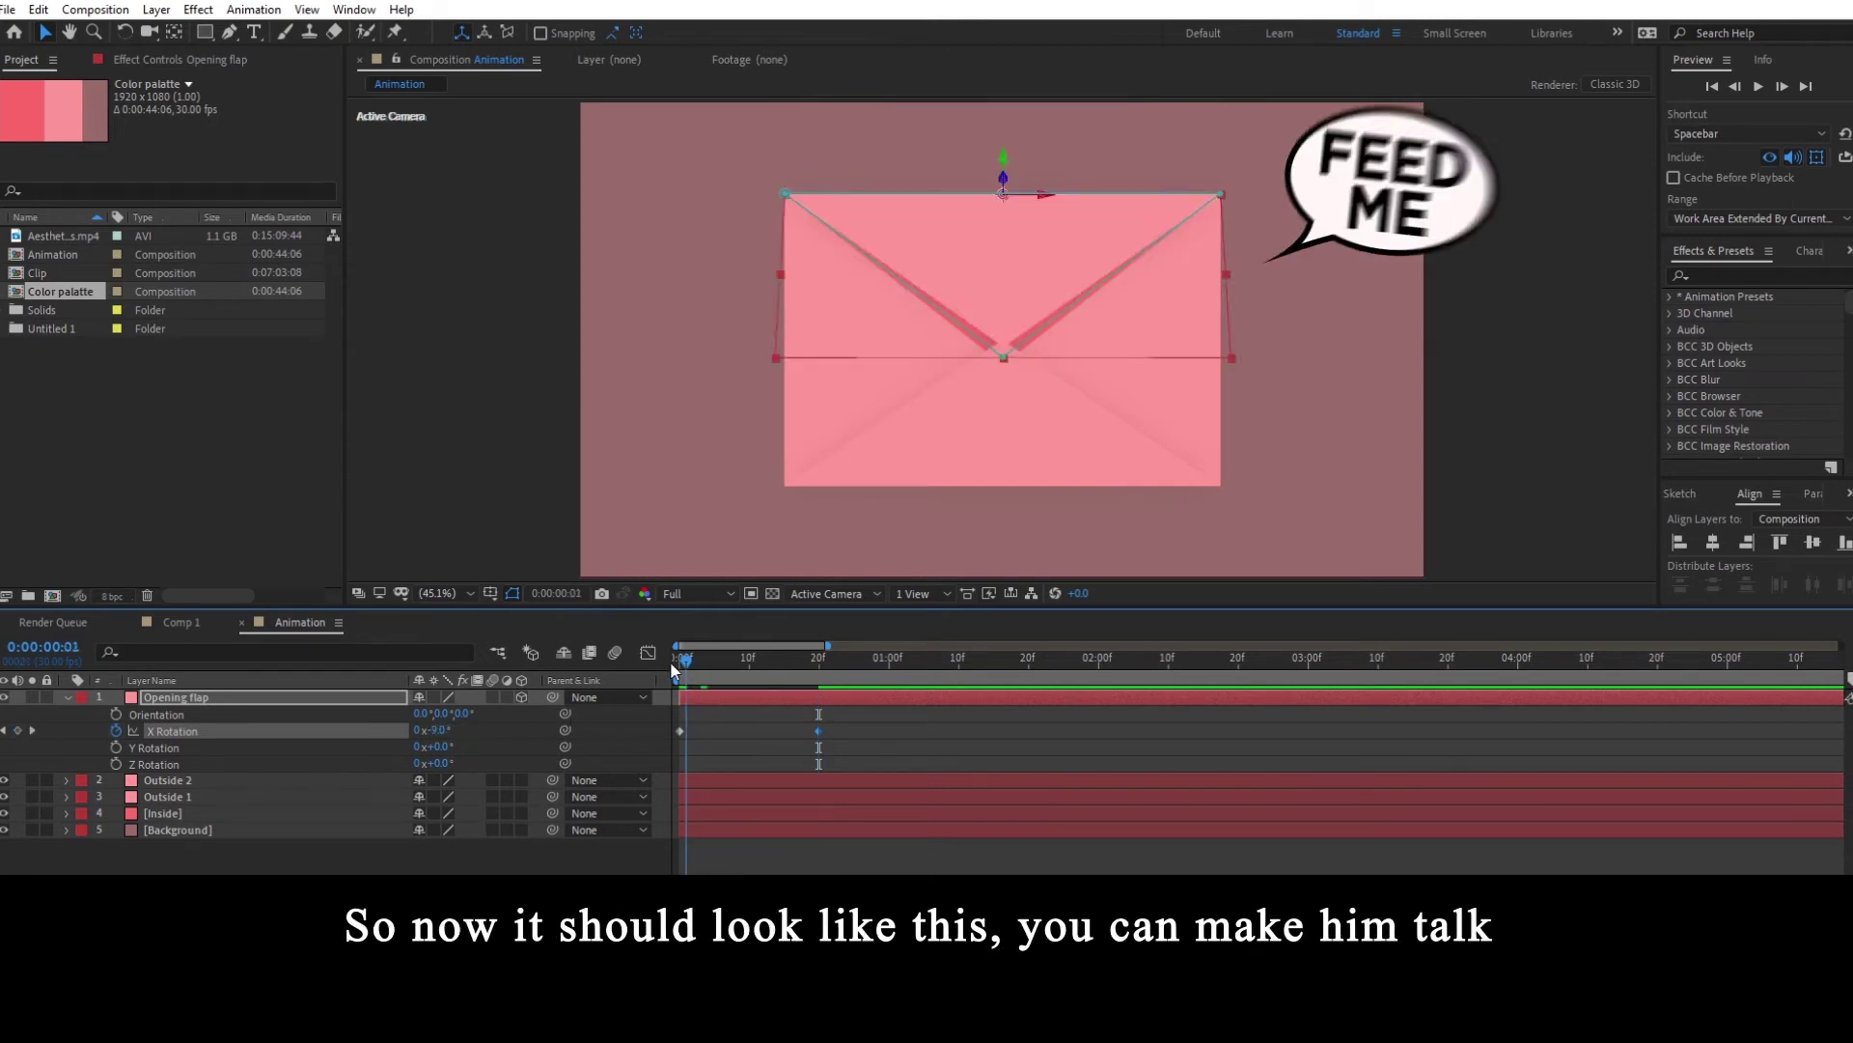
{"action": "left_click_drag", "start_coordinate": [658, 677], "coordinate": [695, 661]}
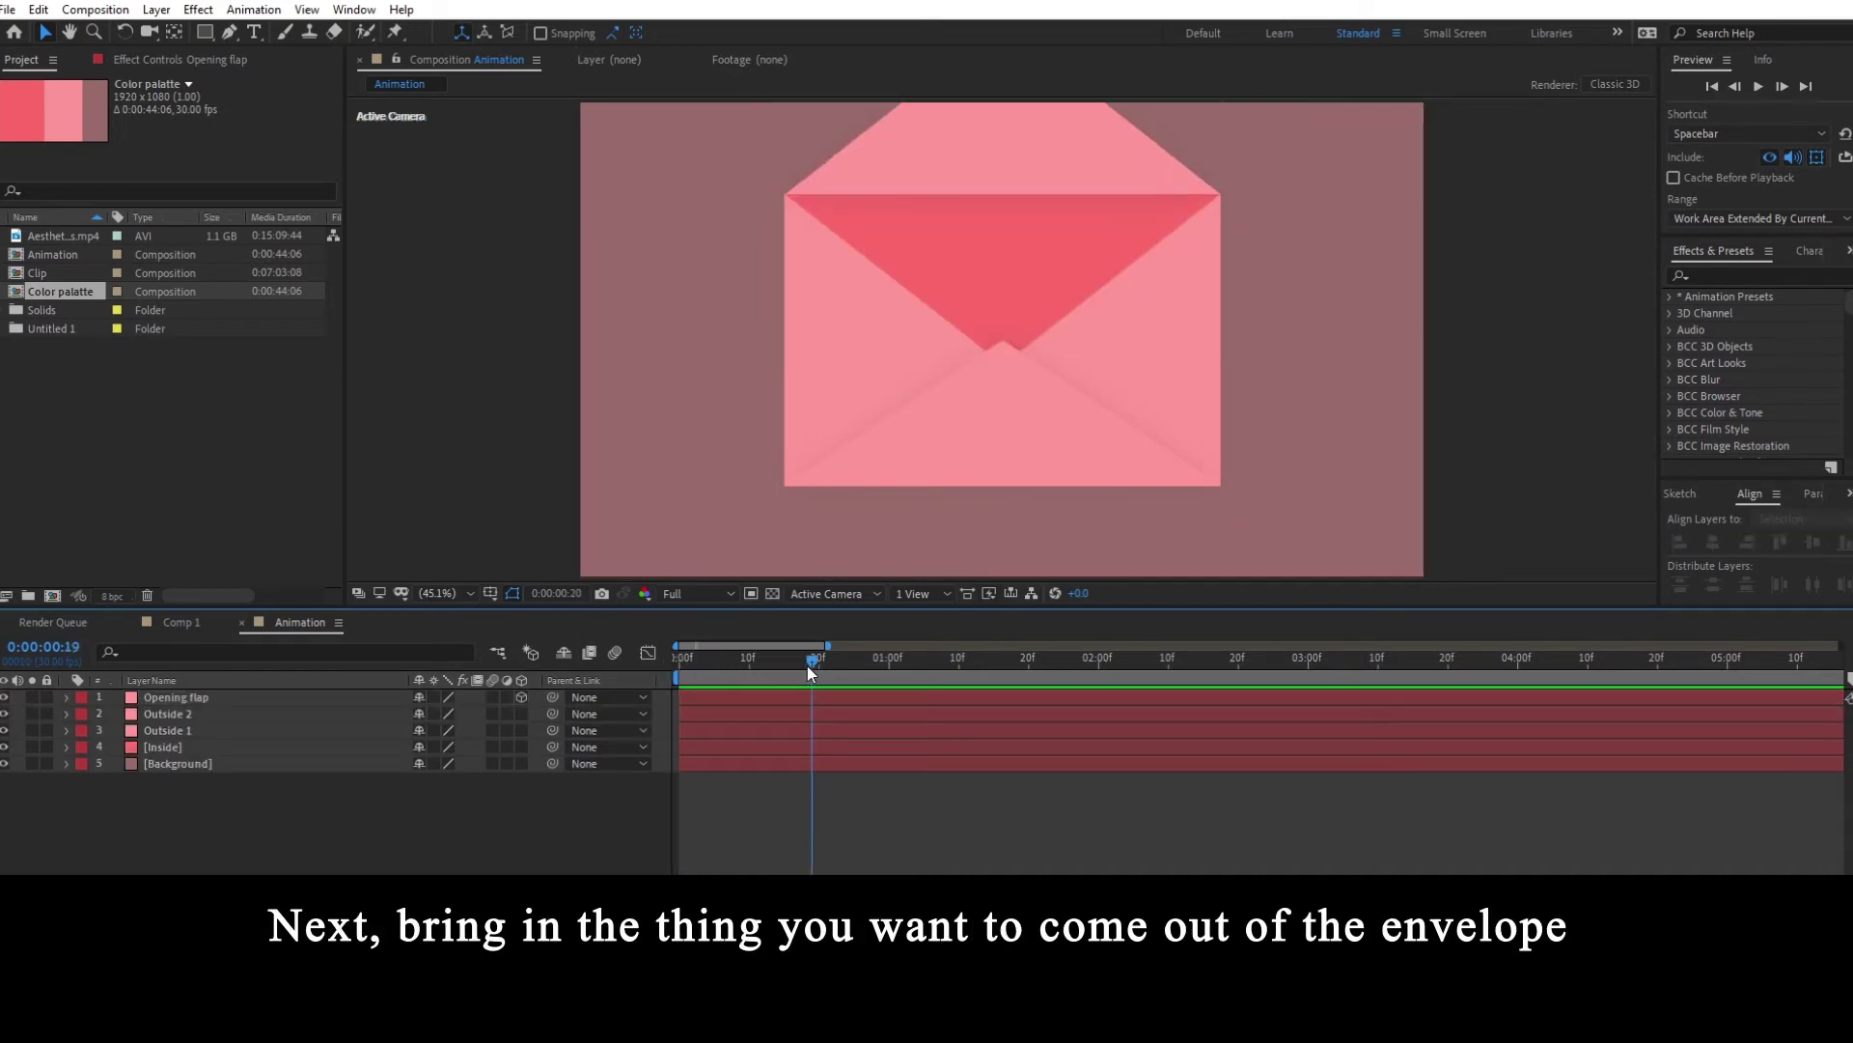
- Add the Clip composition as the topmost layer and delay its start to about frame 18
{"action": "mouse_move", "coordinate": [807, 664]}
{"action": "left_mouse_down"}
{"action": "mouse_move", "coordinate": [711, 669]}
{"action": "mouse_move", "coordinate": [791, 672]}
{"action": "left_mouse_up"}
{"action": "mouse_move", "coordinate": [811, 666]}
{"action": "left_mouse_down"}
{"action": "mouse_move", "coordinate": [848, 664]}
{"action": "mouse_move", "coordinate": [778, 664]}
{"action": "left_mouse_up"}
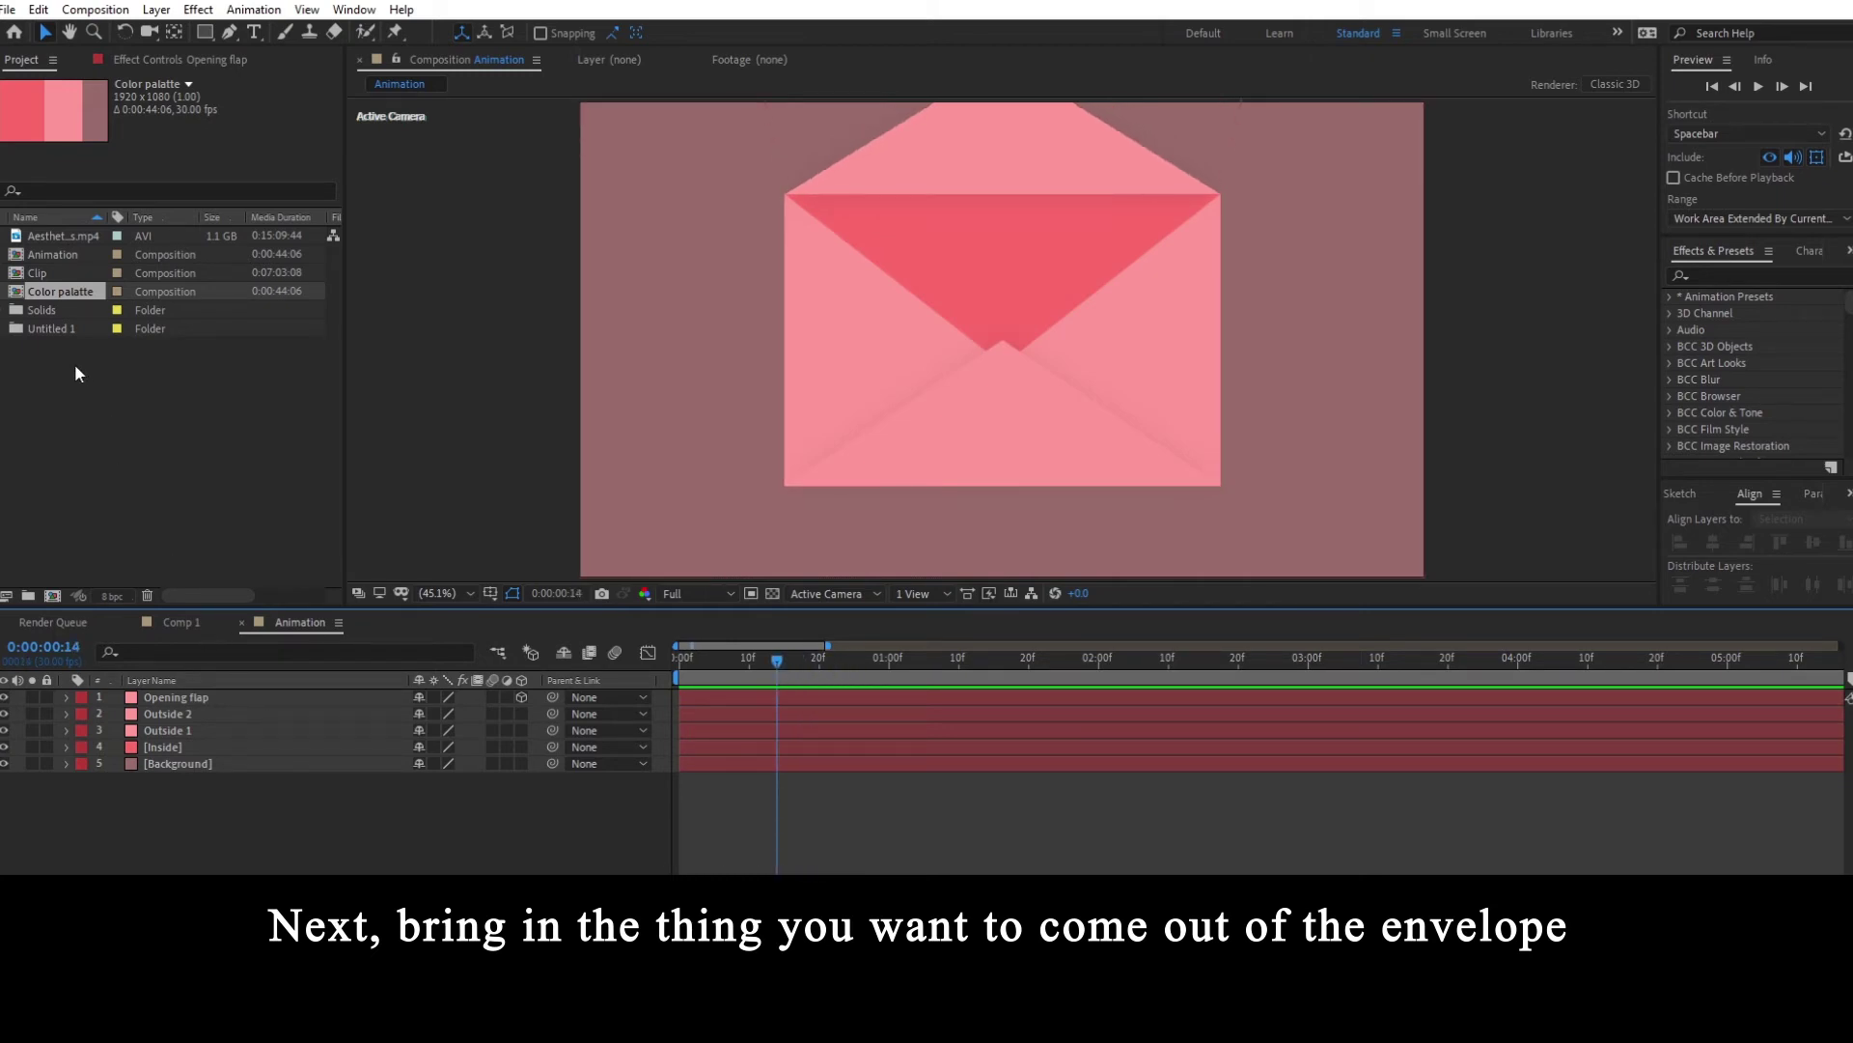
{"action": "left_click", "coordinate": [75, 277]}
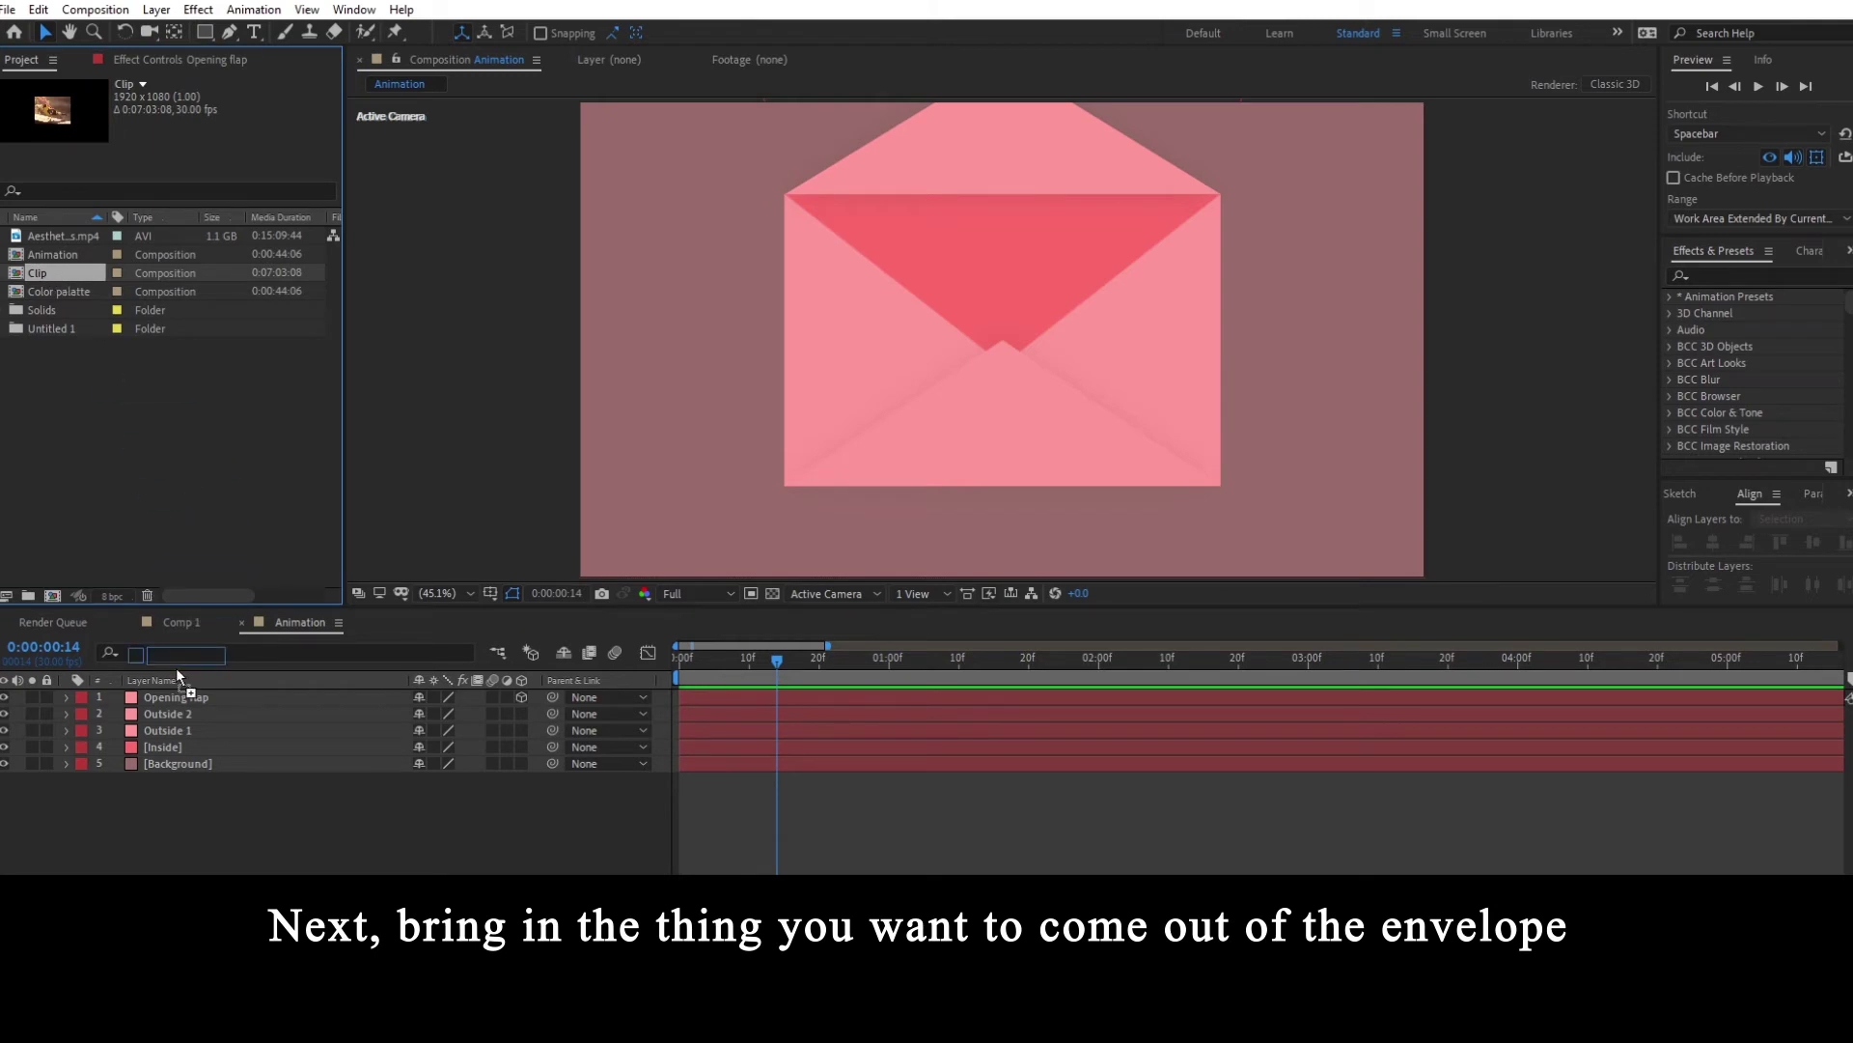
{"action": "left_click_drag", "start_coordinate": [175, 668], "coordinate": [170, 697]}
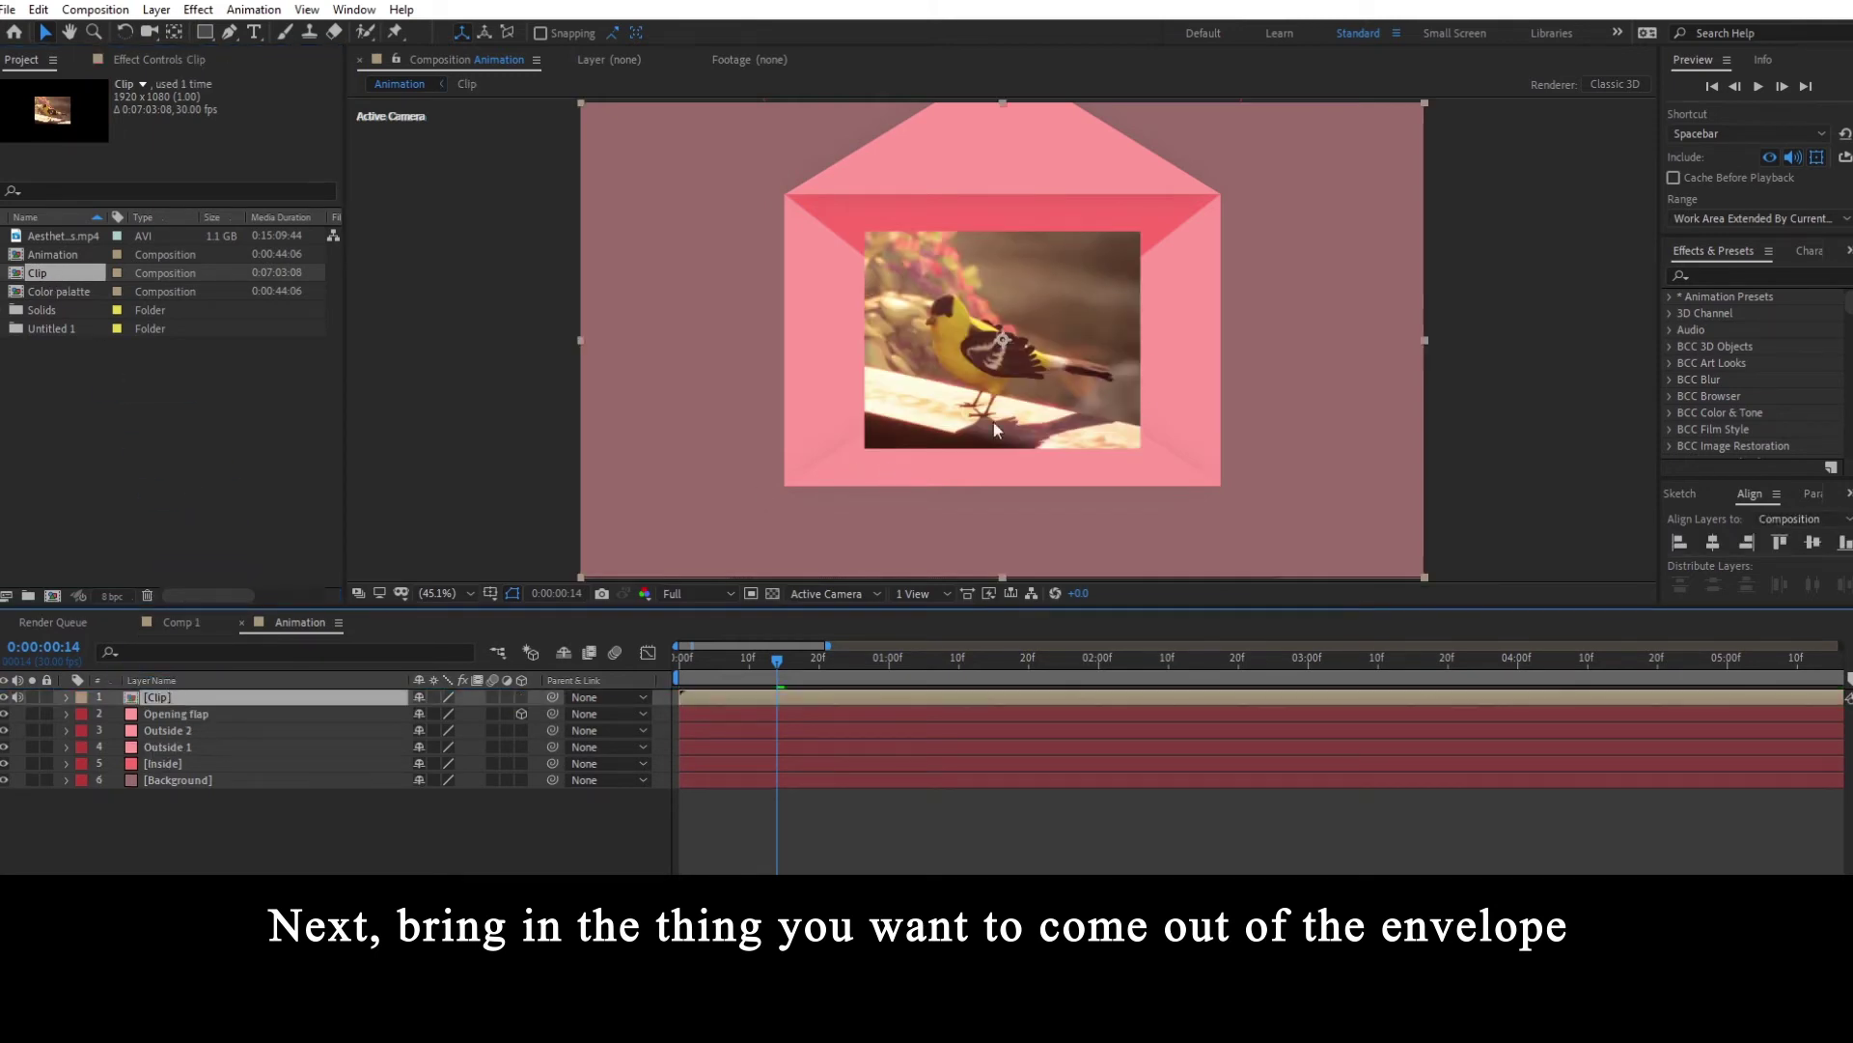
{"action": "mouse_move", "coordinate": [1035, 363]}
{"action": "left_mouse_down"}
{"action": "mouse_move", "coordinate": [1031, 245]}
{"action": "mouse_move", "coordinate": [1035, 351]}
{"action": "left_mouse_up"}
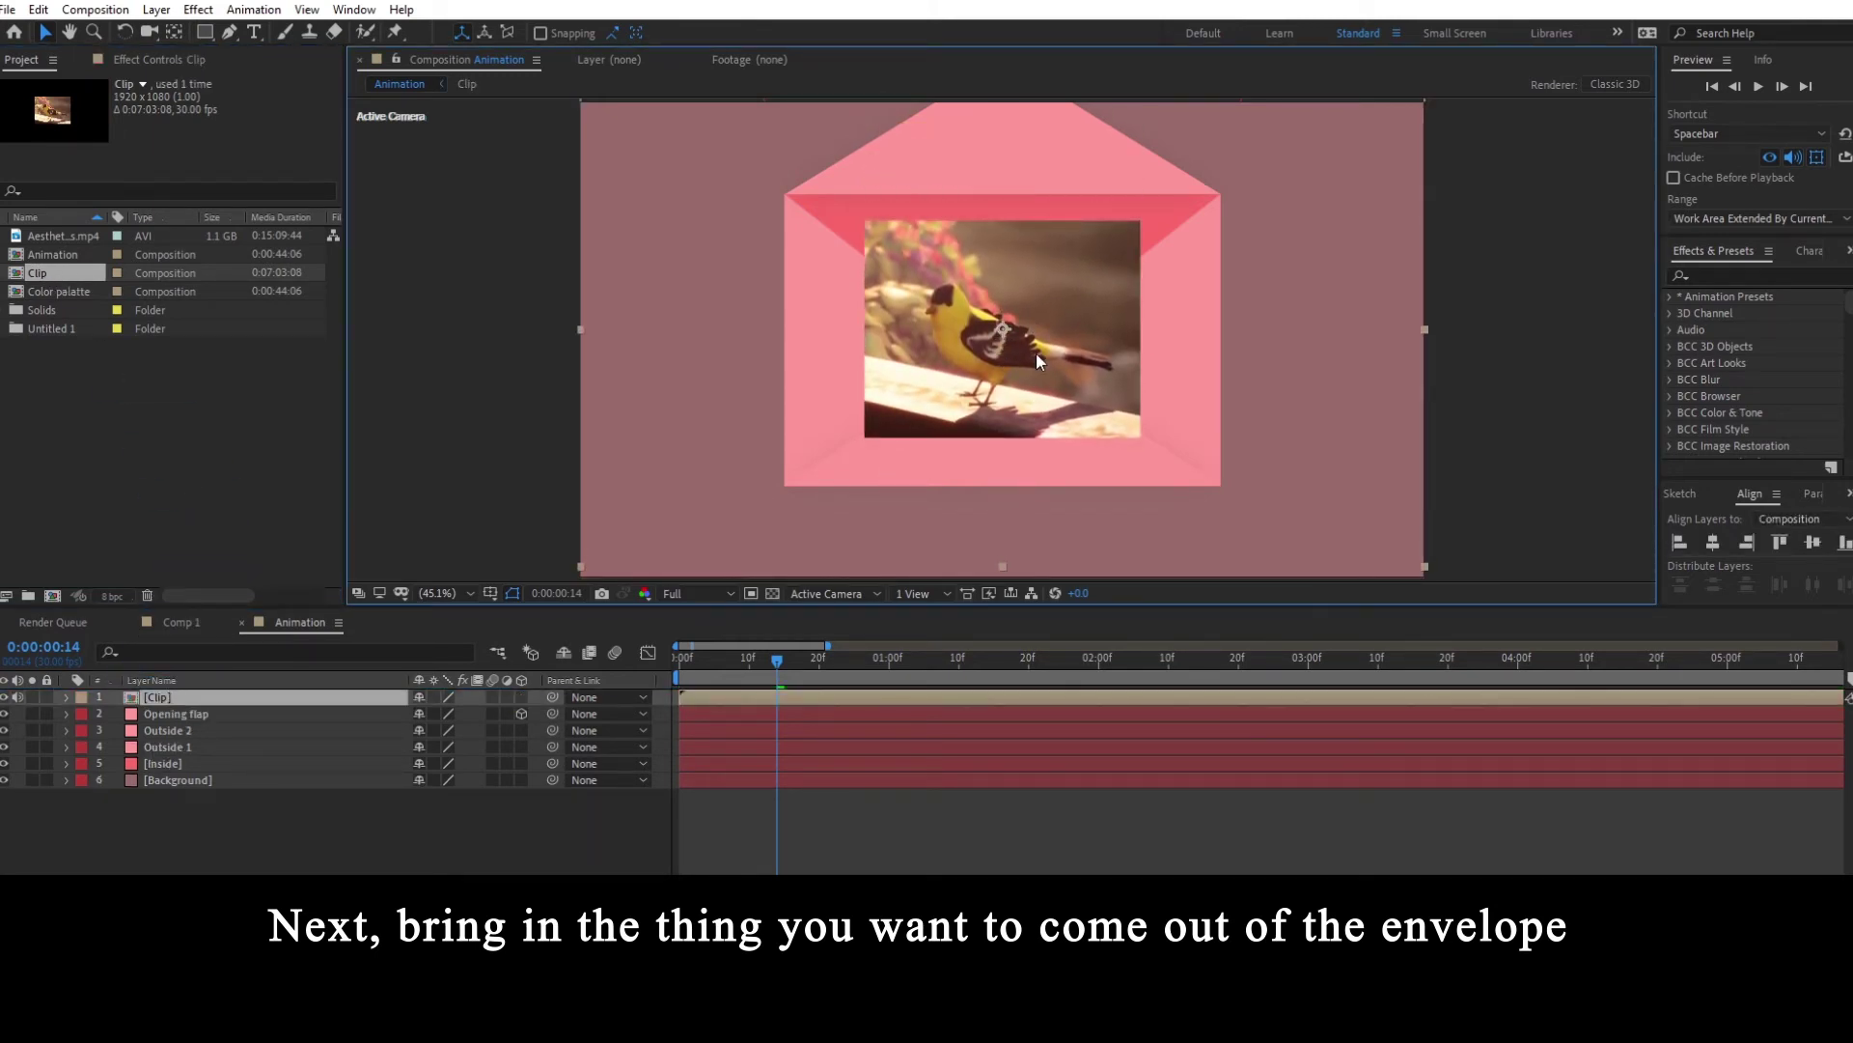
{"action": "key", "text": "ctrl+z"}
{"action": "left_click_drag", "start_coordinate": [782, 695], "coordinate": [905, 699]}
{"action": "mouse_move", "coordinate": [778, 662]}
{"action": "left_mouse_down"}
{"action": "mouse_move", "coordinate": [686, 665]}
{"action": "mouse_move", "coordinate": [771, 666]}
{"action": "left_mouse_up"}
- Create a new 1920 x 1080 px solid named Matte with the black colour 000000
{"action": "right_click", "coordinate": [807, 816]}
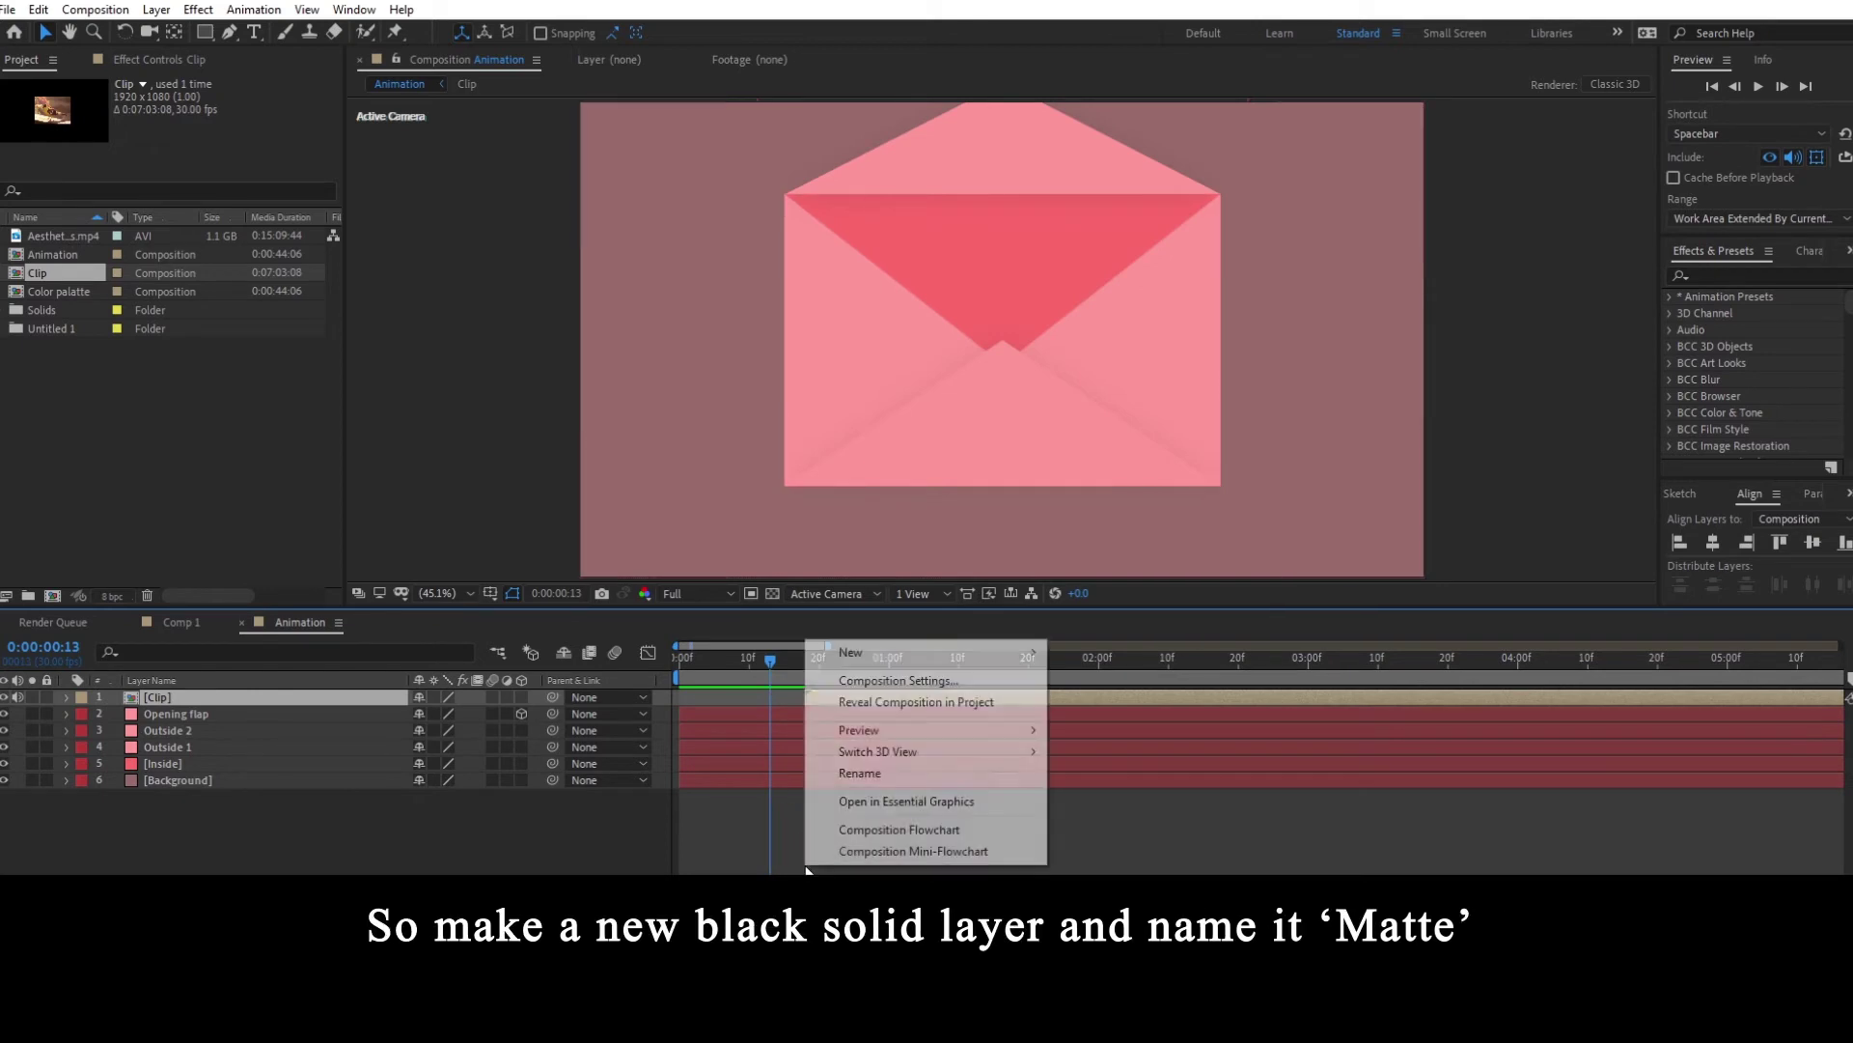
{"action": "mouse_move", "coordinate": [874, 660]}
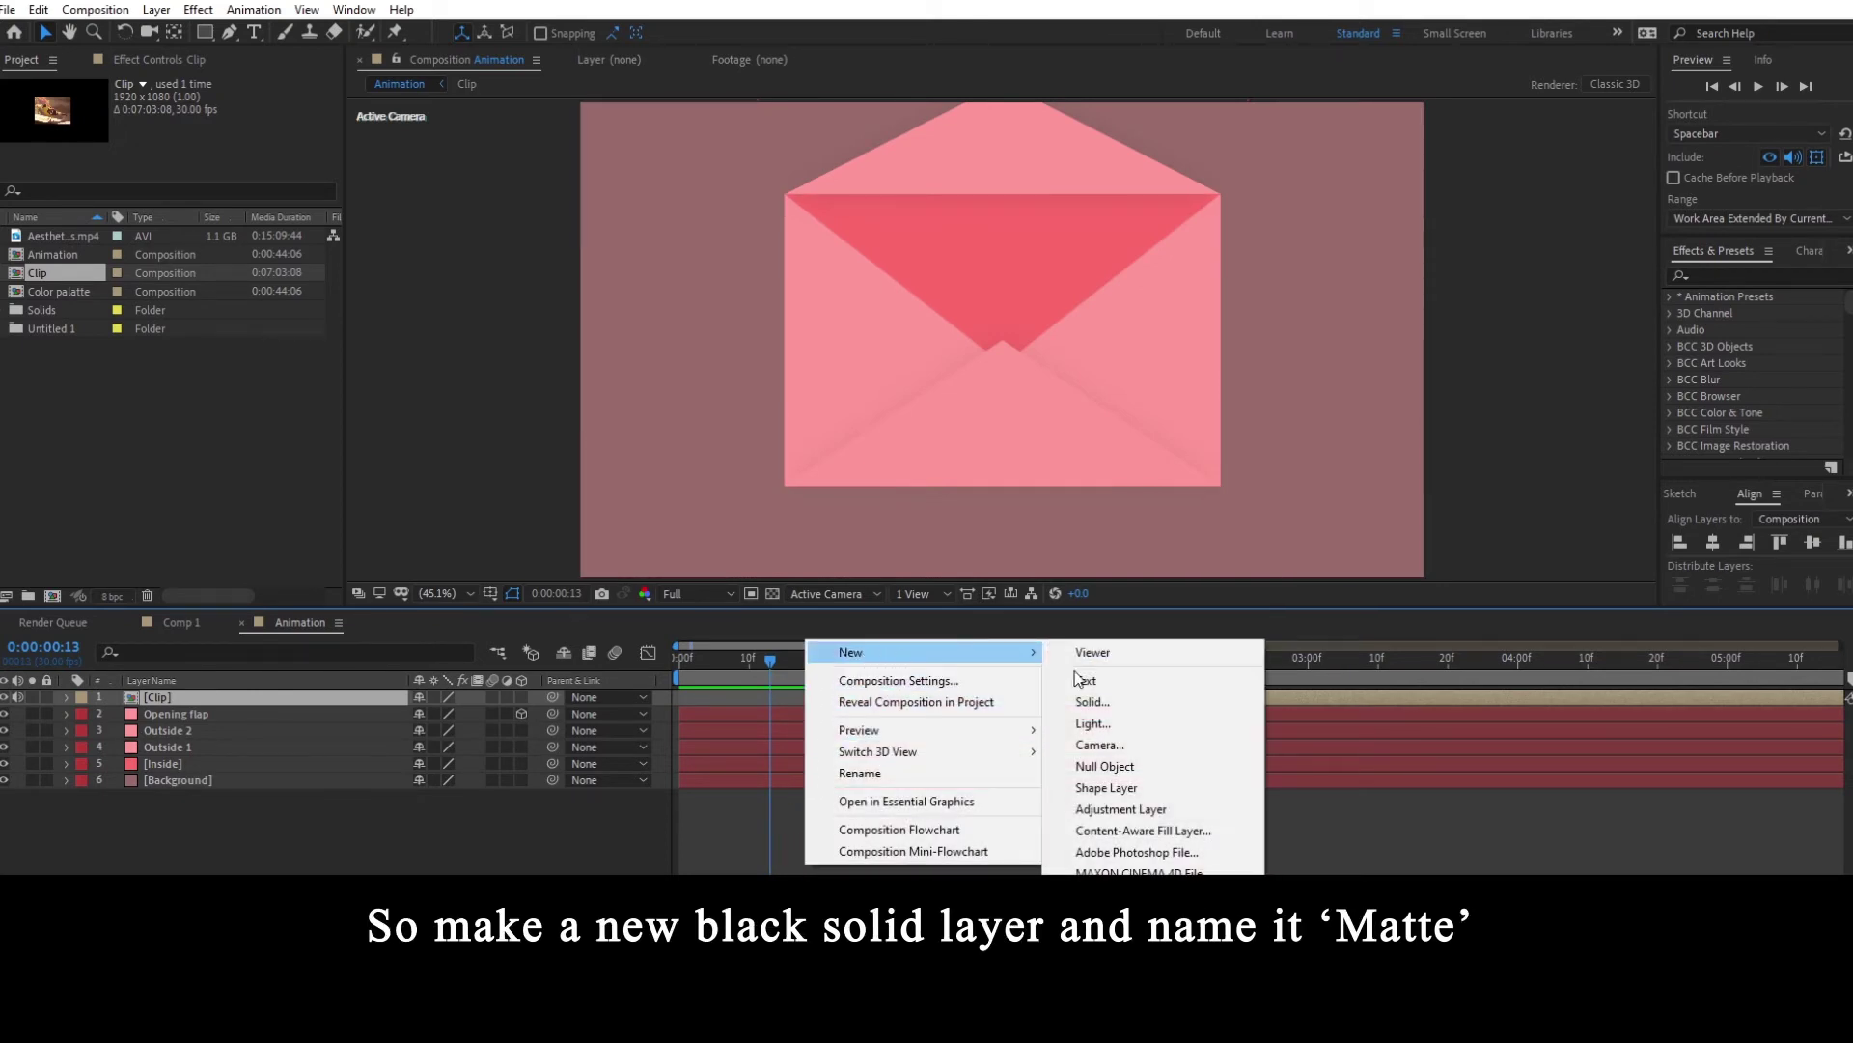
{"action": "left_click", "coordinate": [1113, 705]}
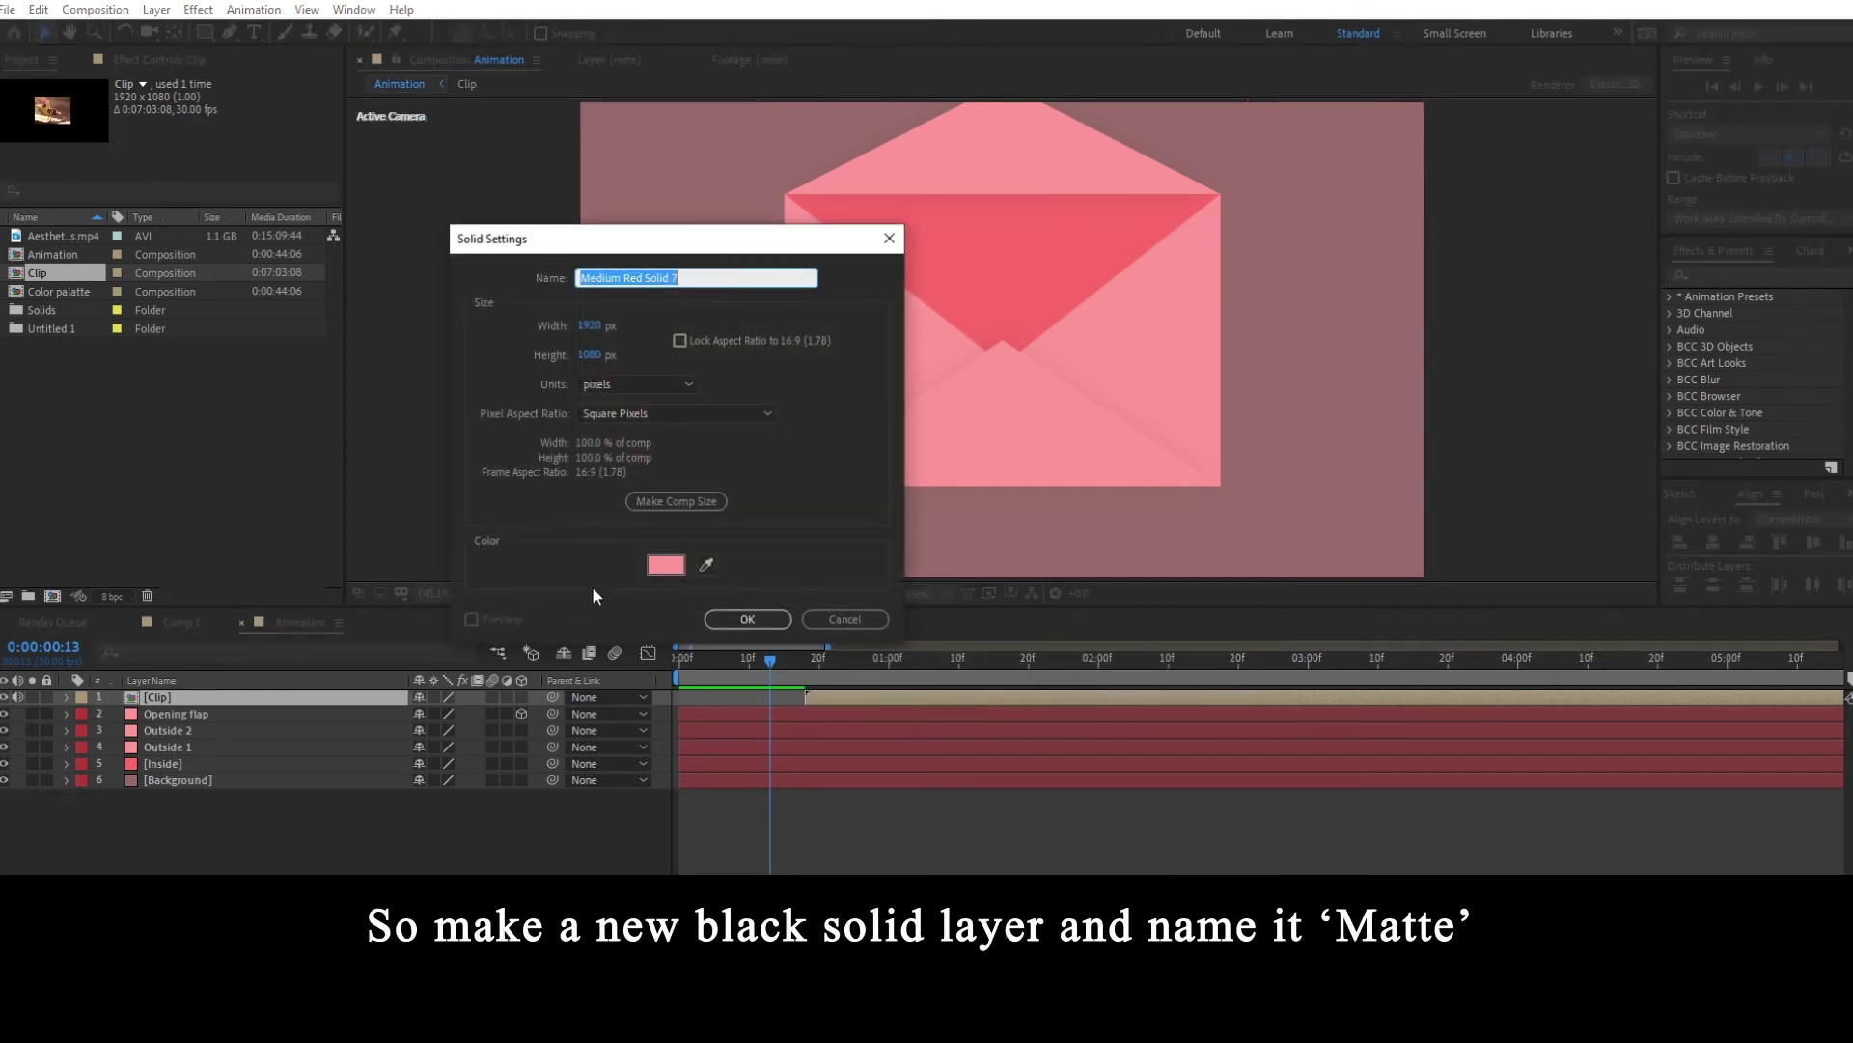
{"action": "left_click", "coordinate": [657, 572]}
{"action": "type", "text": "000000"}
{"action": "left_click", "coordinate": [847, 606]}
{"action": "type", "text": "Matte"}
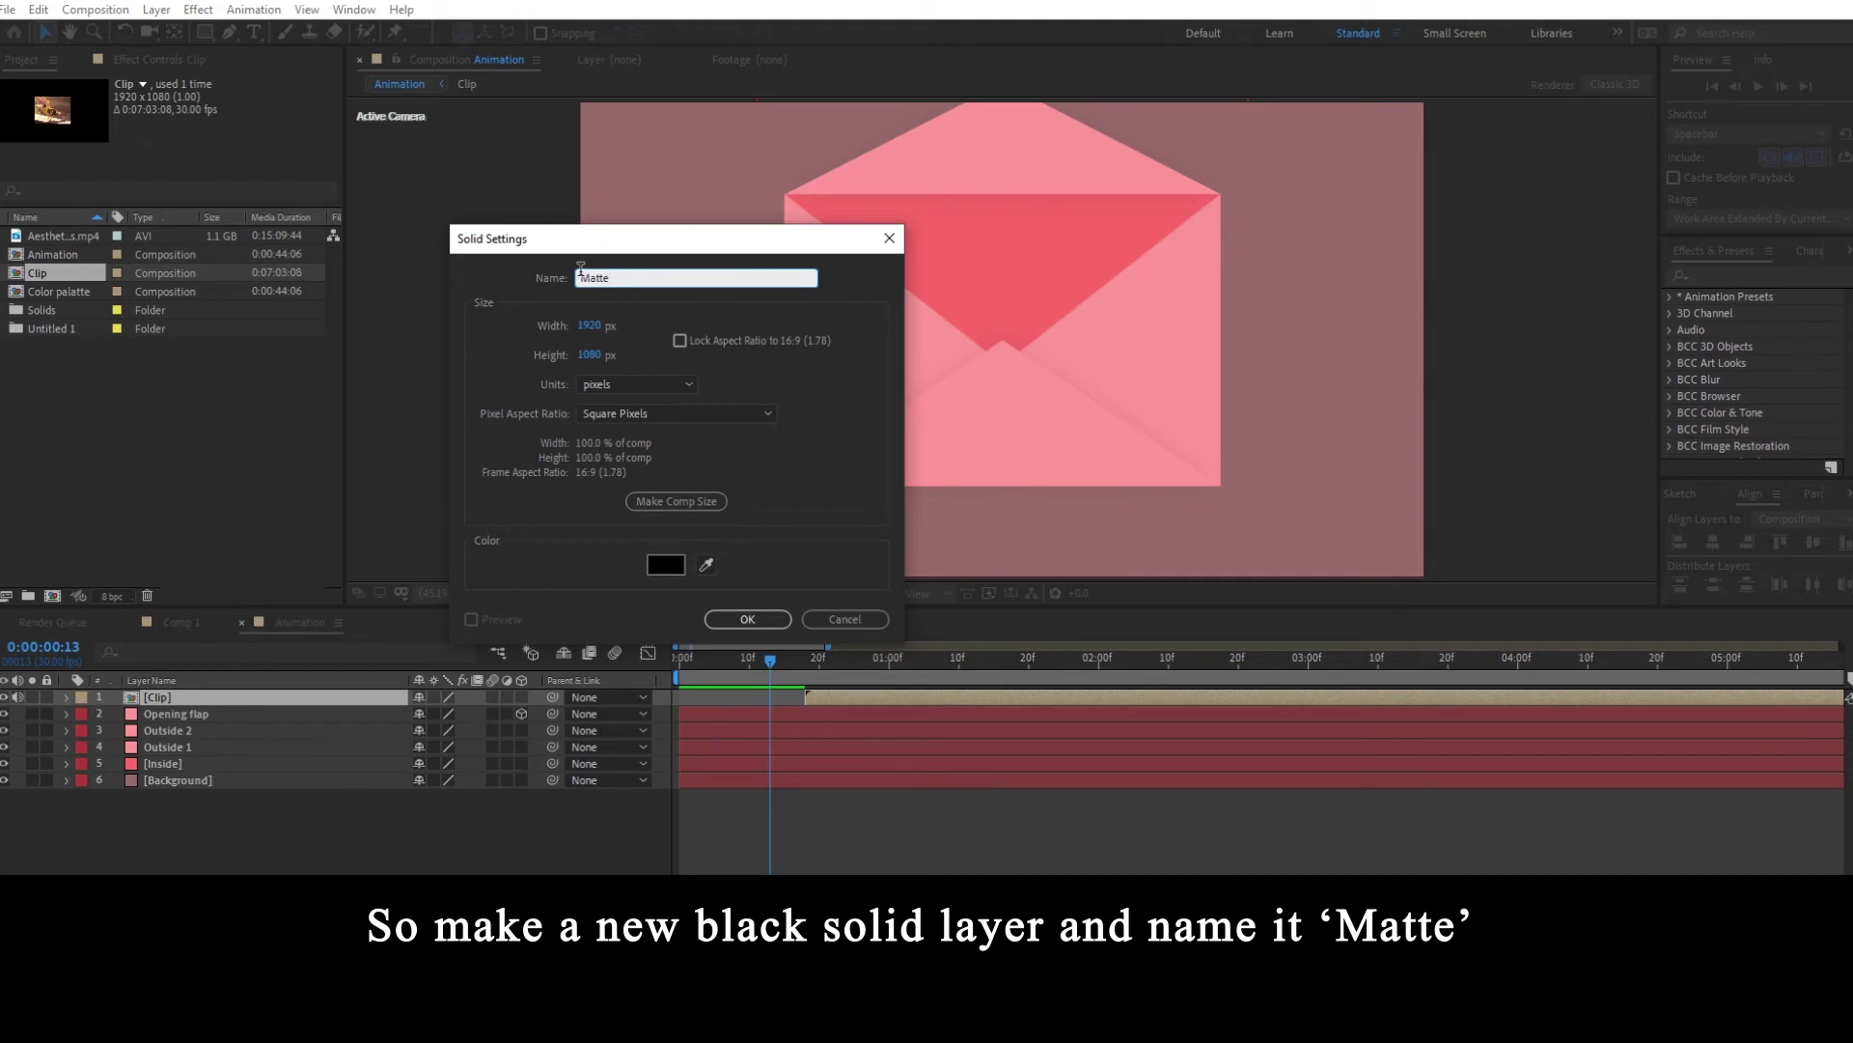
{"action": "left_click", "coordinate": [765, 622]}
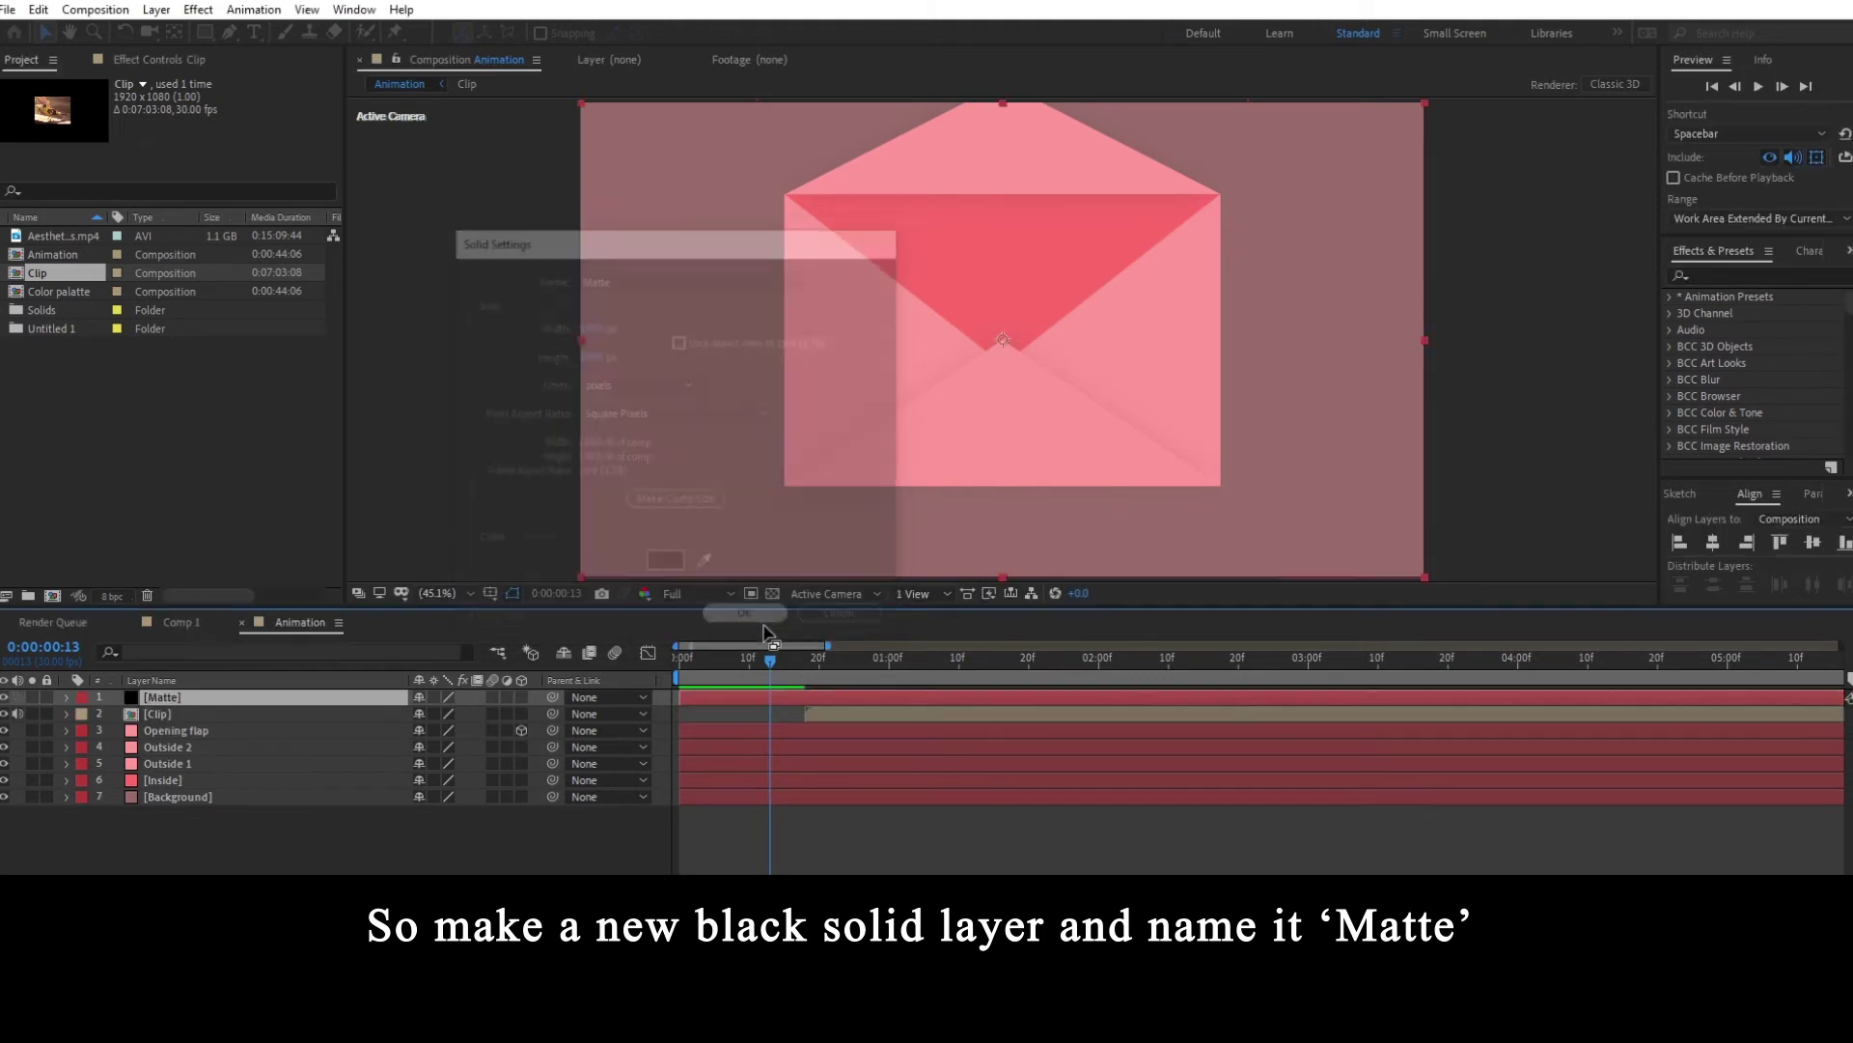
- Move the Matte layer below Clip and lower its opacity to 10%
{"action": "left_click_drag", "start_coordinate": [159, 713], "coordinate": [158, 717]}
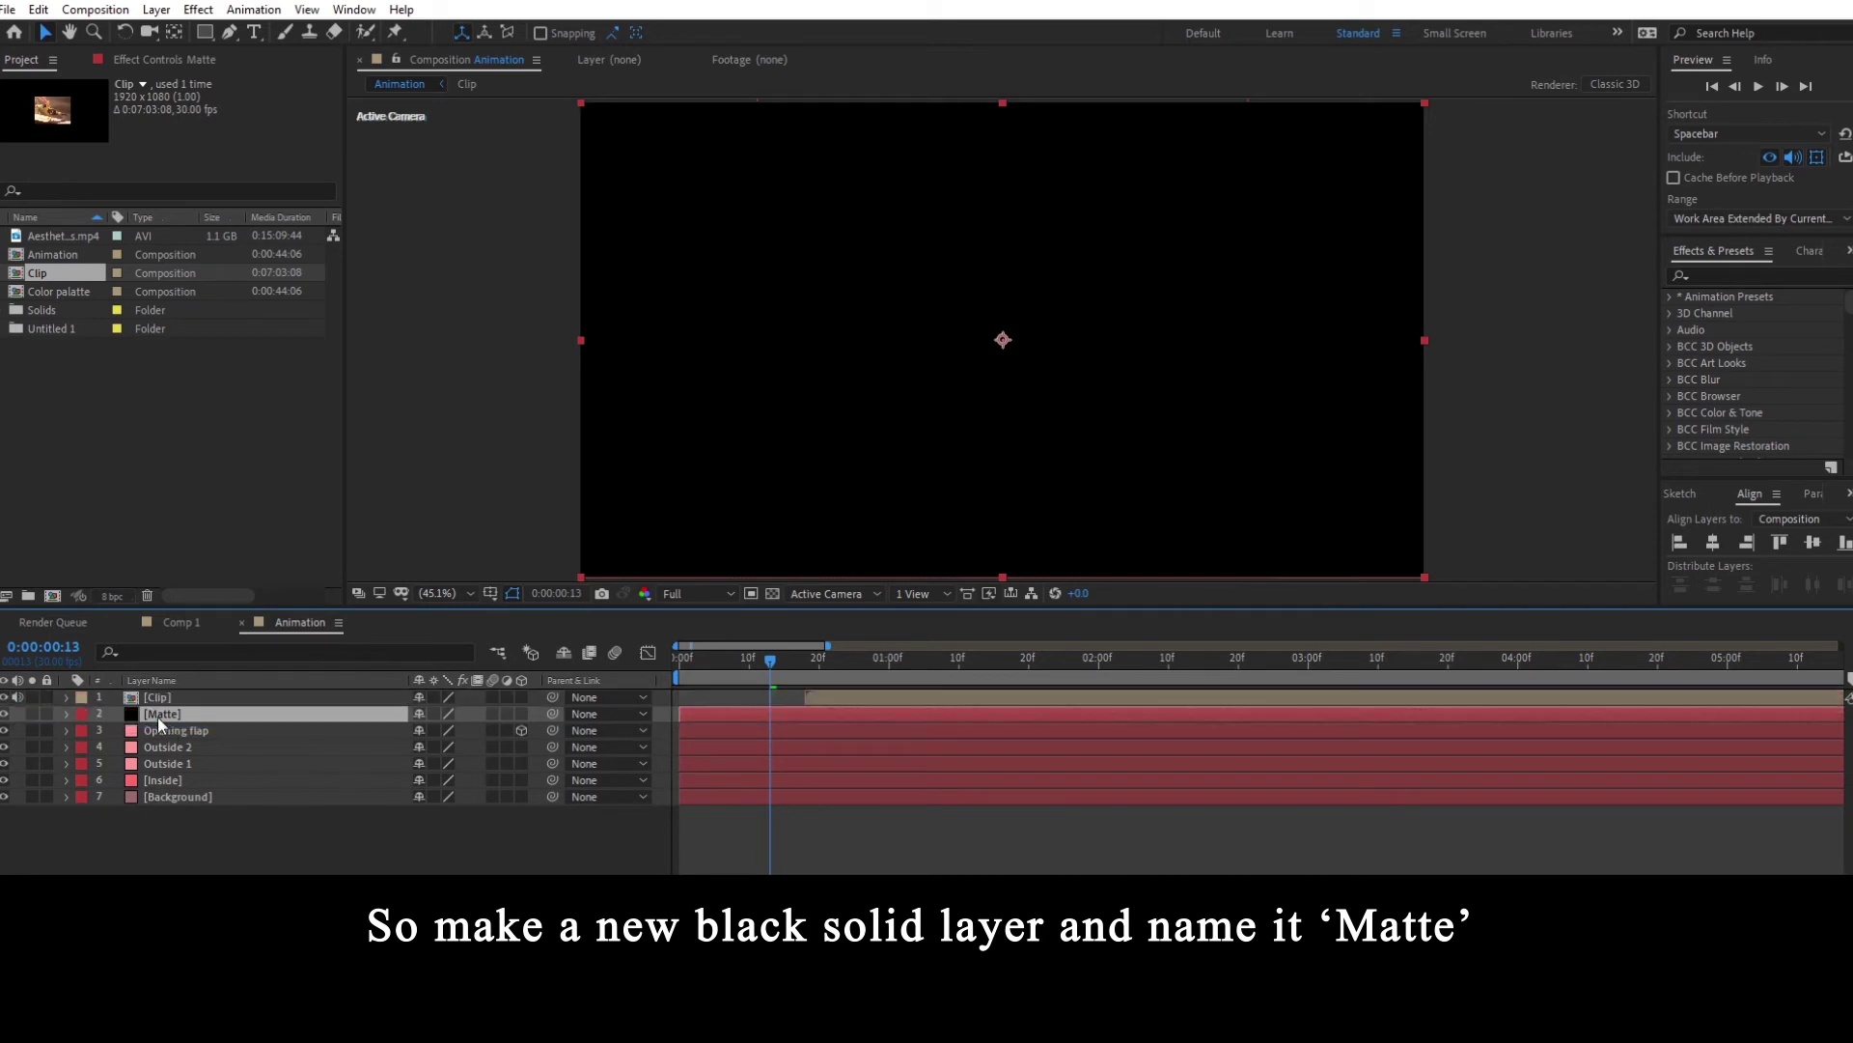
{"action": "key", "text": "t"}
{"action": "left_click", "coordinate": [422, 731]}
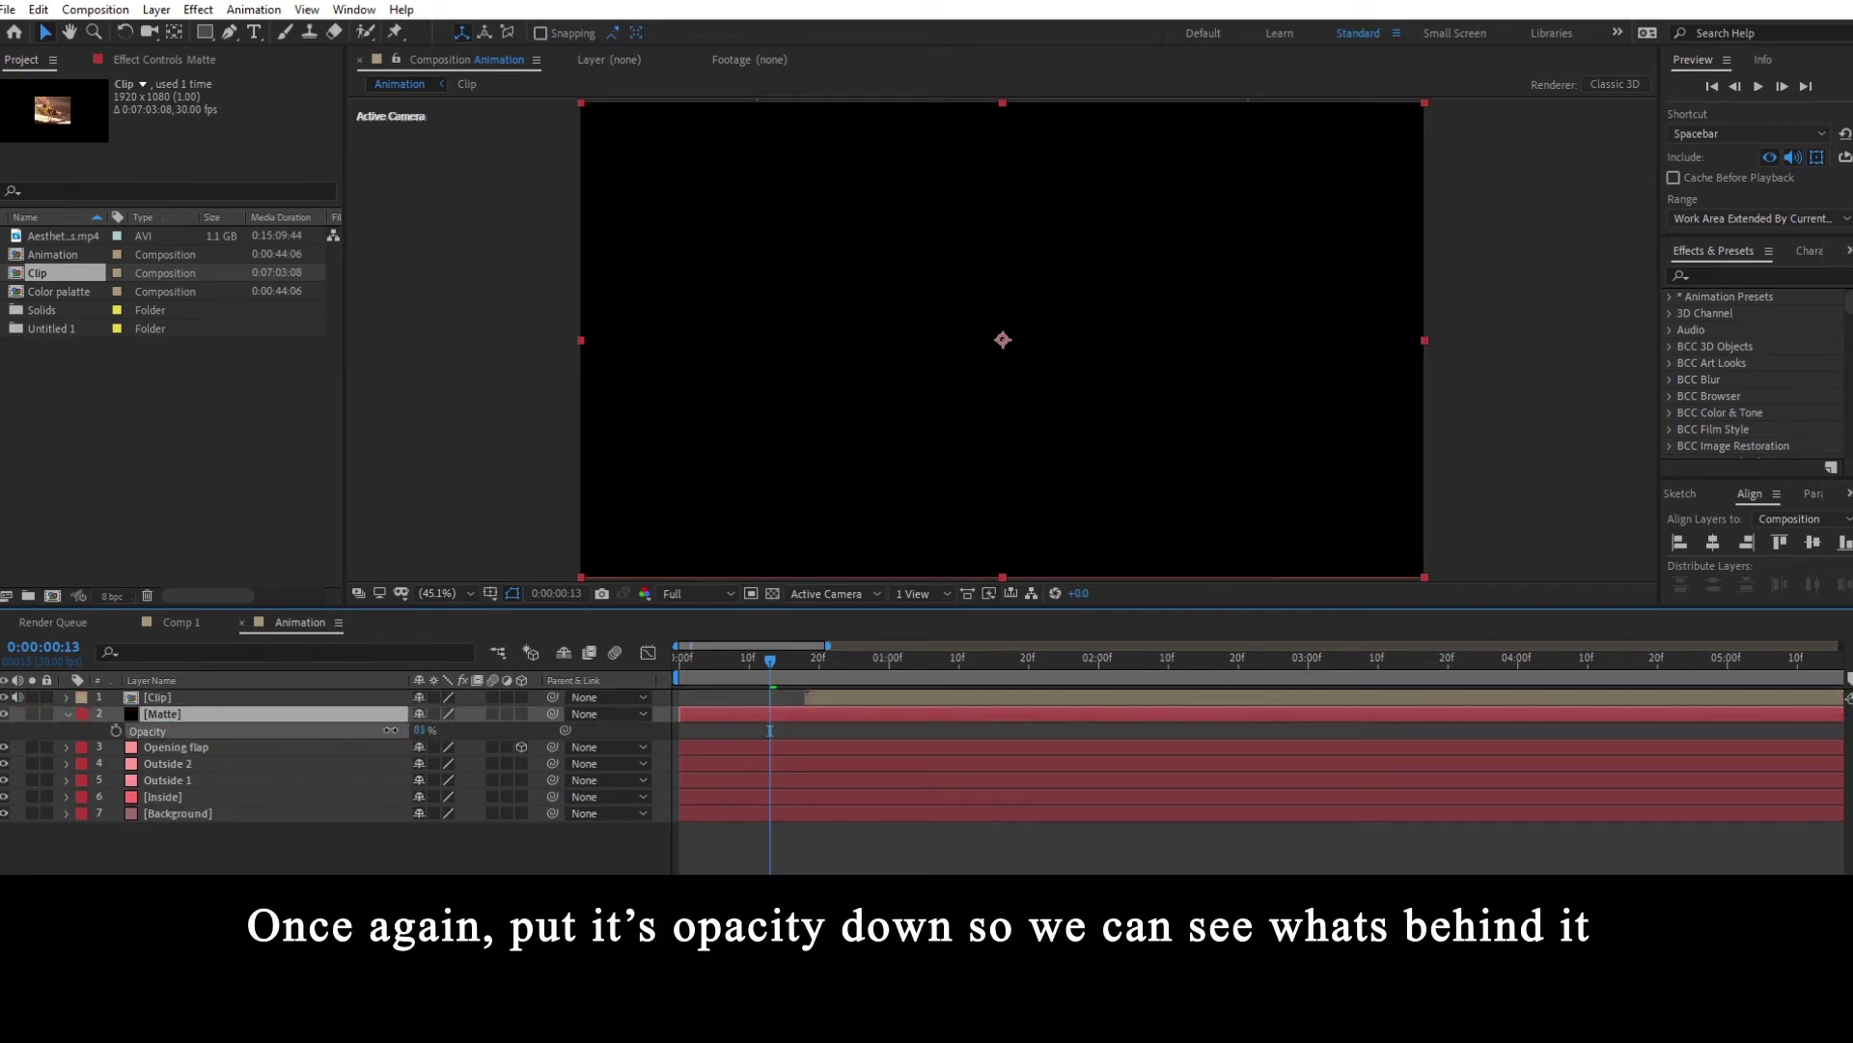
{"action": "type", "text": "10"}
{"action": "key", "text": "Return"}
- Start a Pen tool mask on the Matte layer with a first point on the envelope's upper-left corner
{"action": "left_click", "coordinate": [232, 31]}
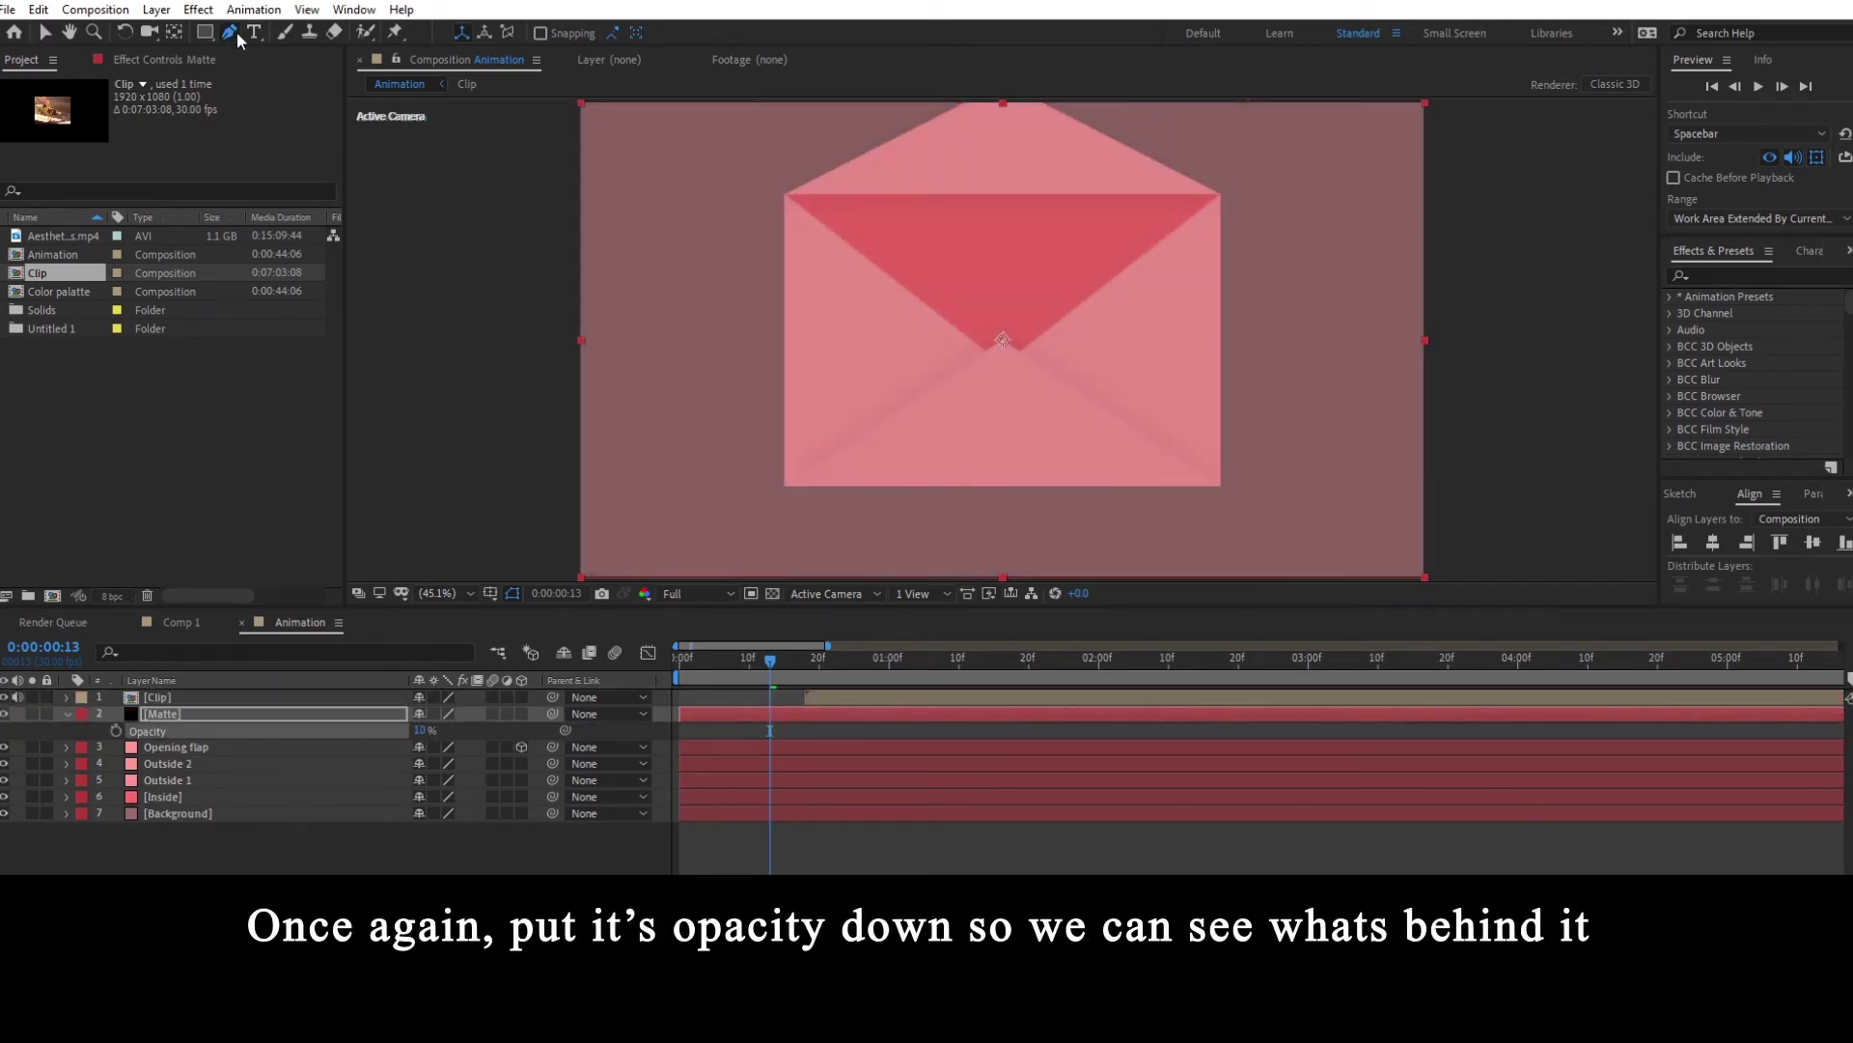
{"action": "left_click", "coordinate": [247, 715]}
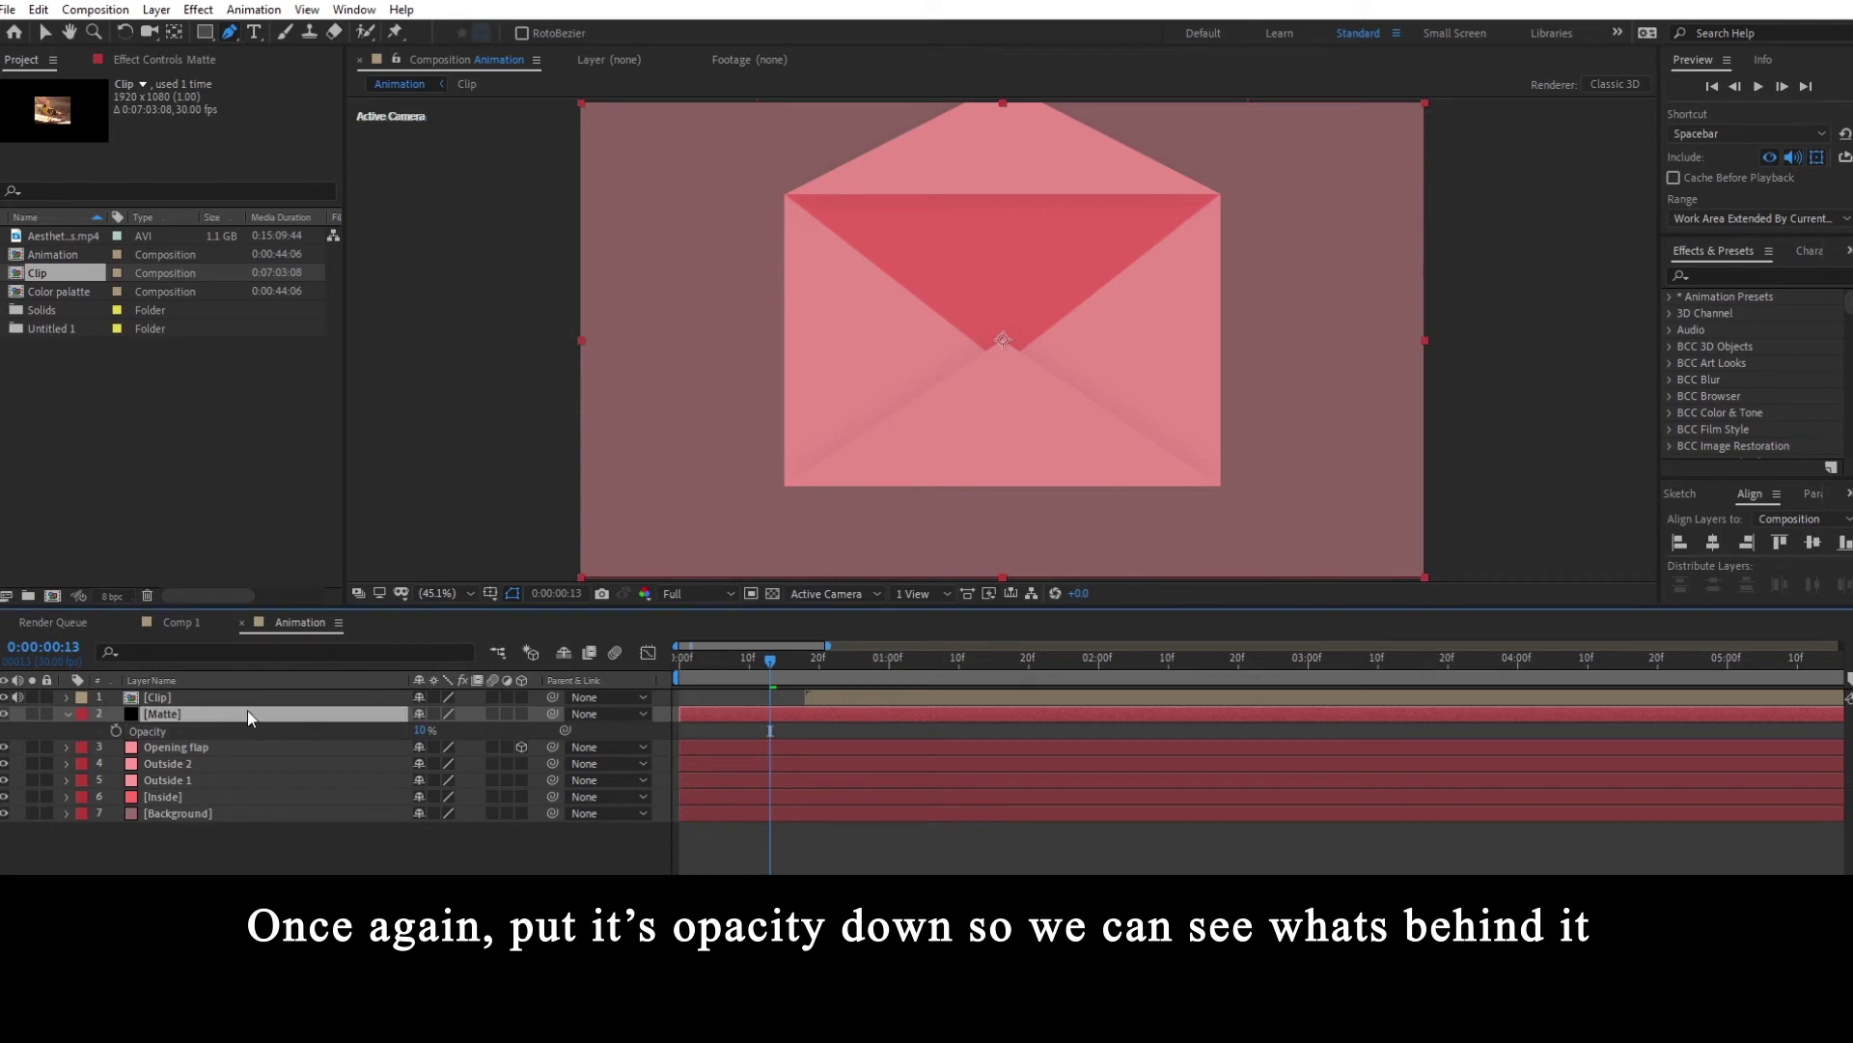
{"action": "left_click_drag", "start_coordinate": [982, 288], "coordinate": [942, 418]}
{"action": "scroll", "coordinate": [810, 379], "scroll_direction": "up", "scroll_amount": 5}
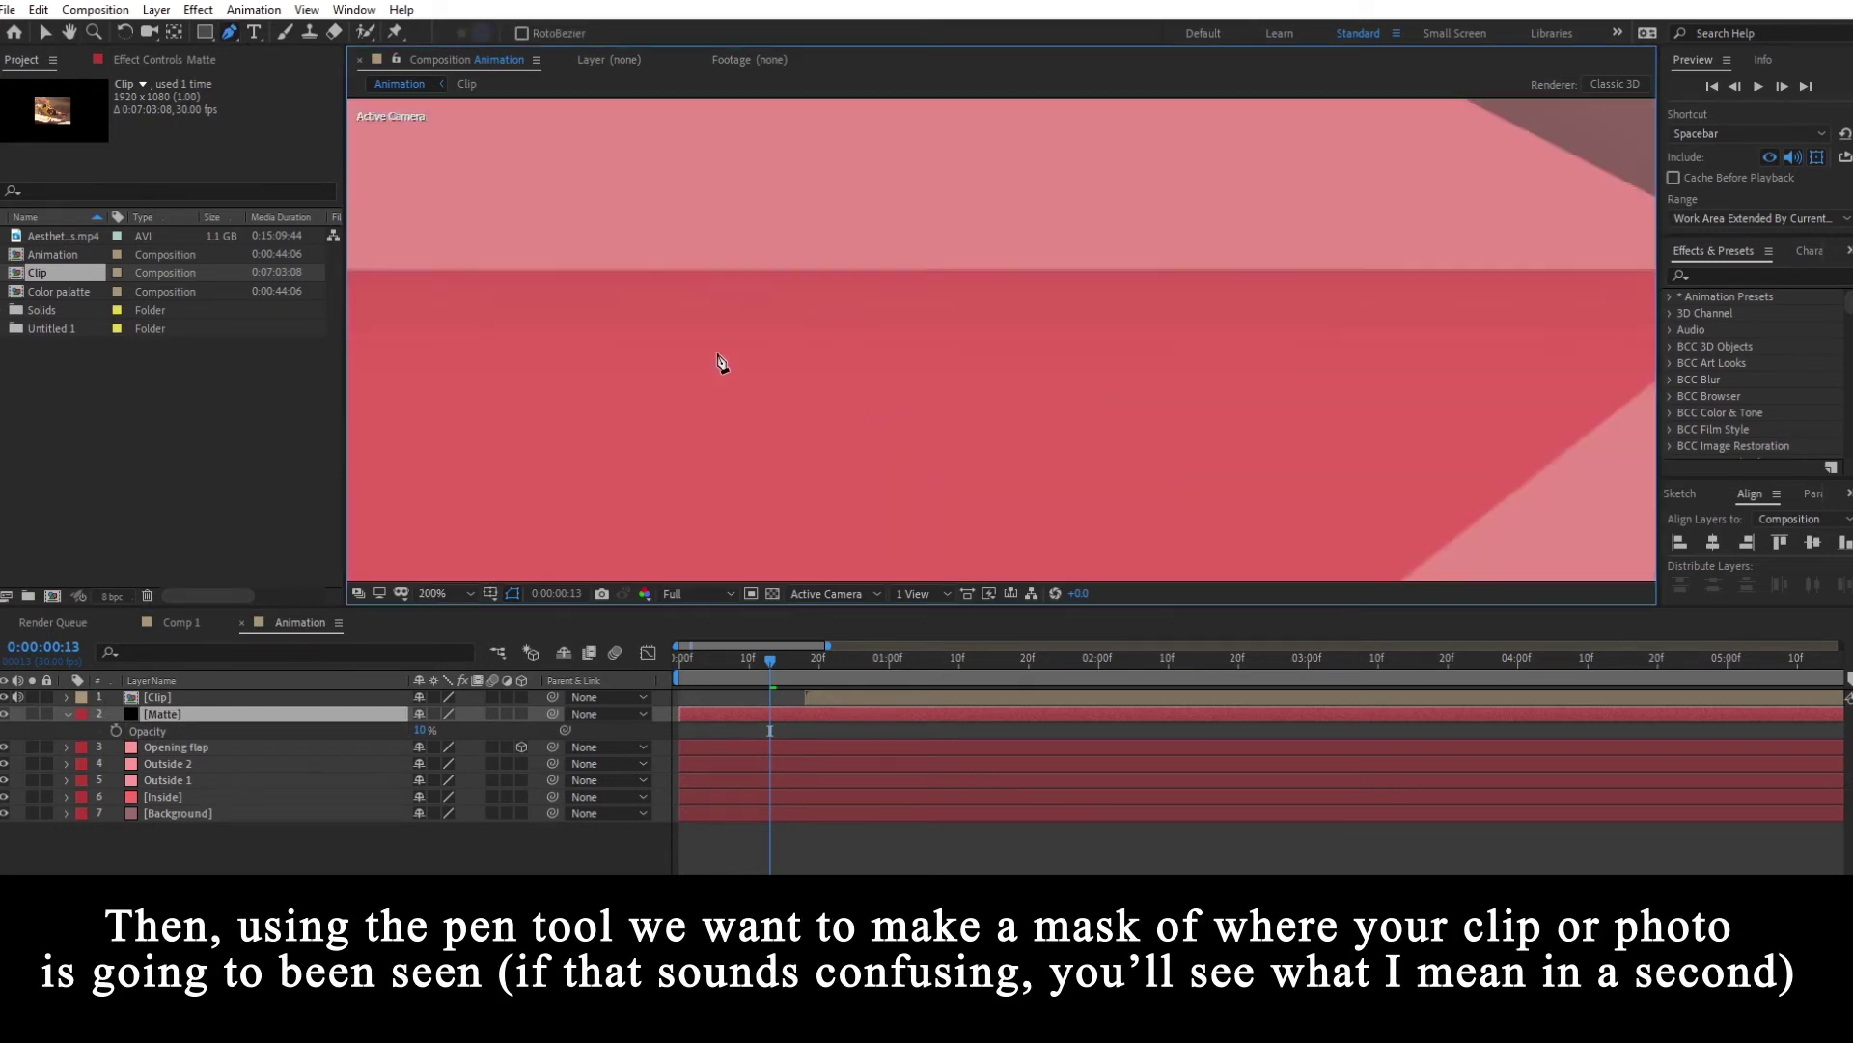
{"action": "left_click_drag", "start_coordinate": [515, 363], "coordinate": [627, 346]}
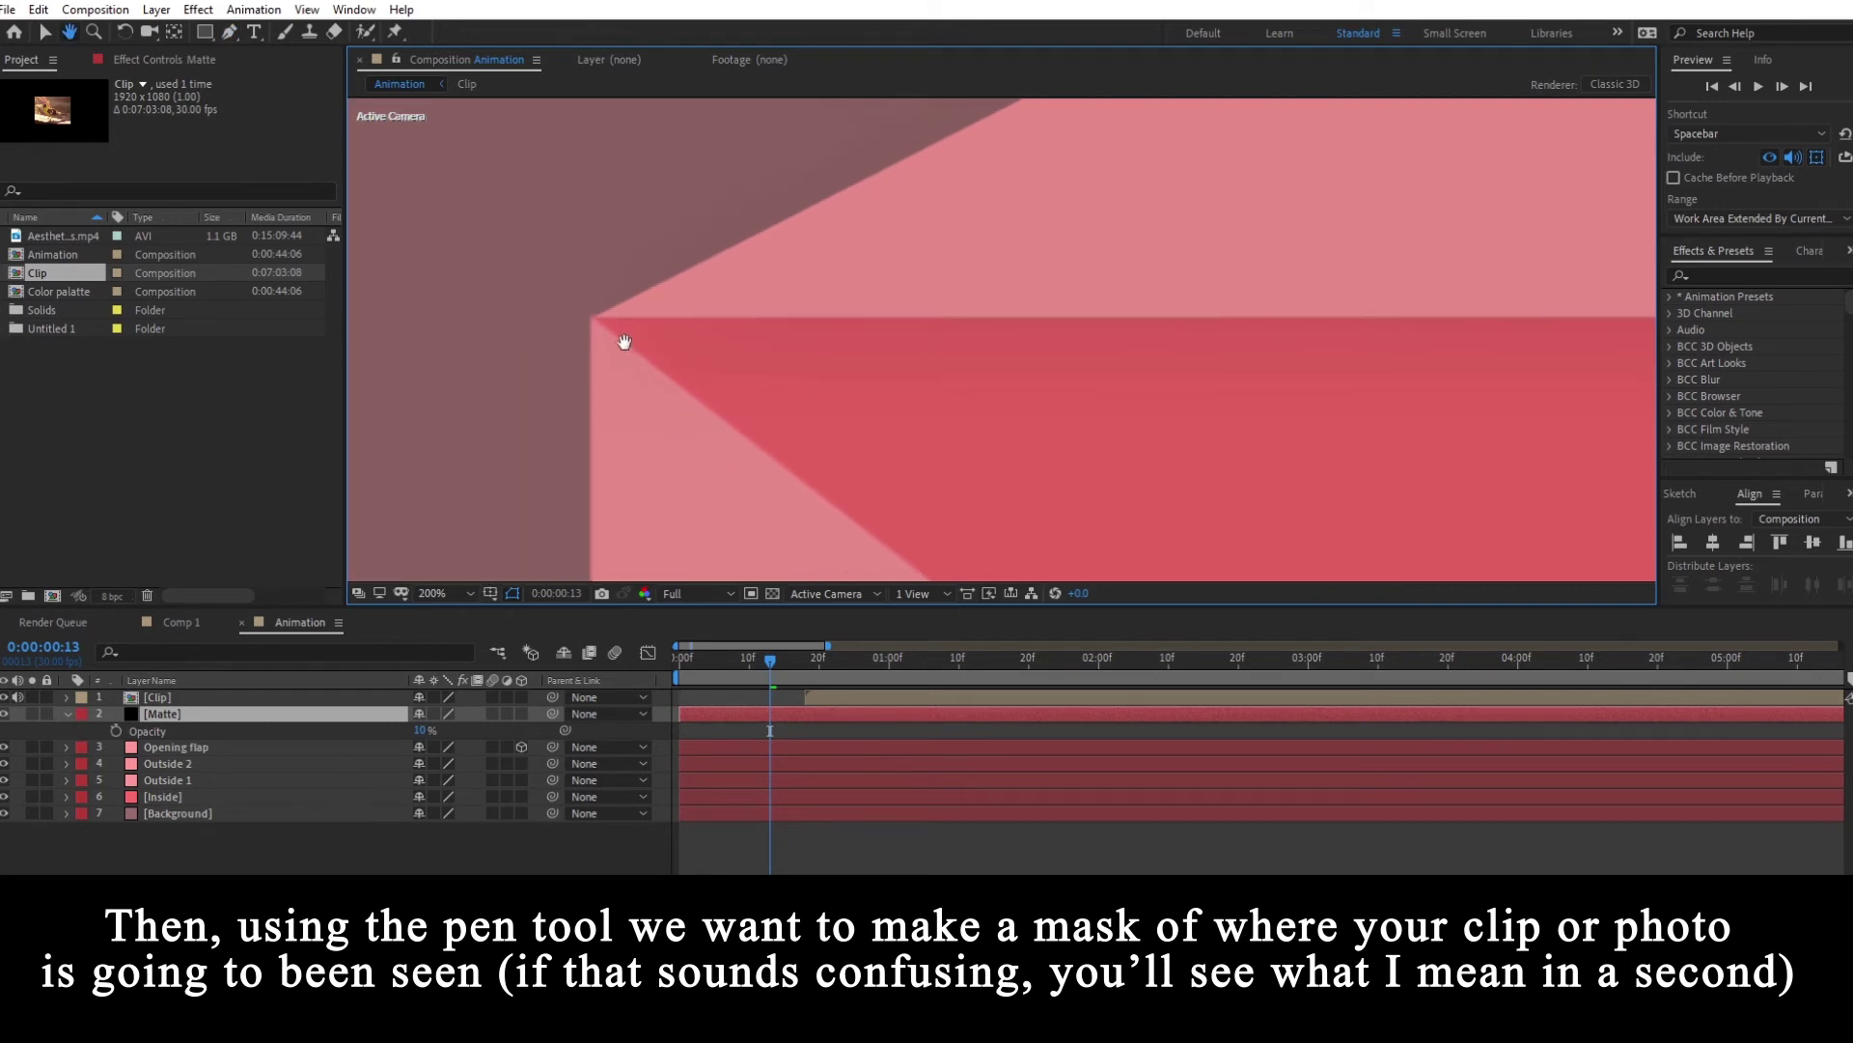
{"action": "scroll", "coordinate": [629, 351], "scroll_direction": "up", "scroll_amount": 1}
{"action": "left_click_drag", "start_coordinate": [486, 335], "coordinate": [745, 380]}
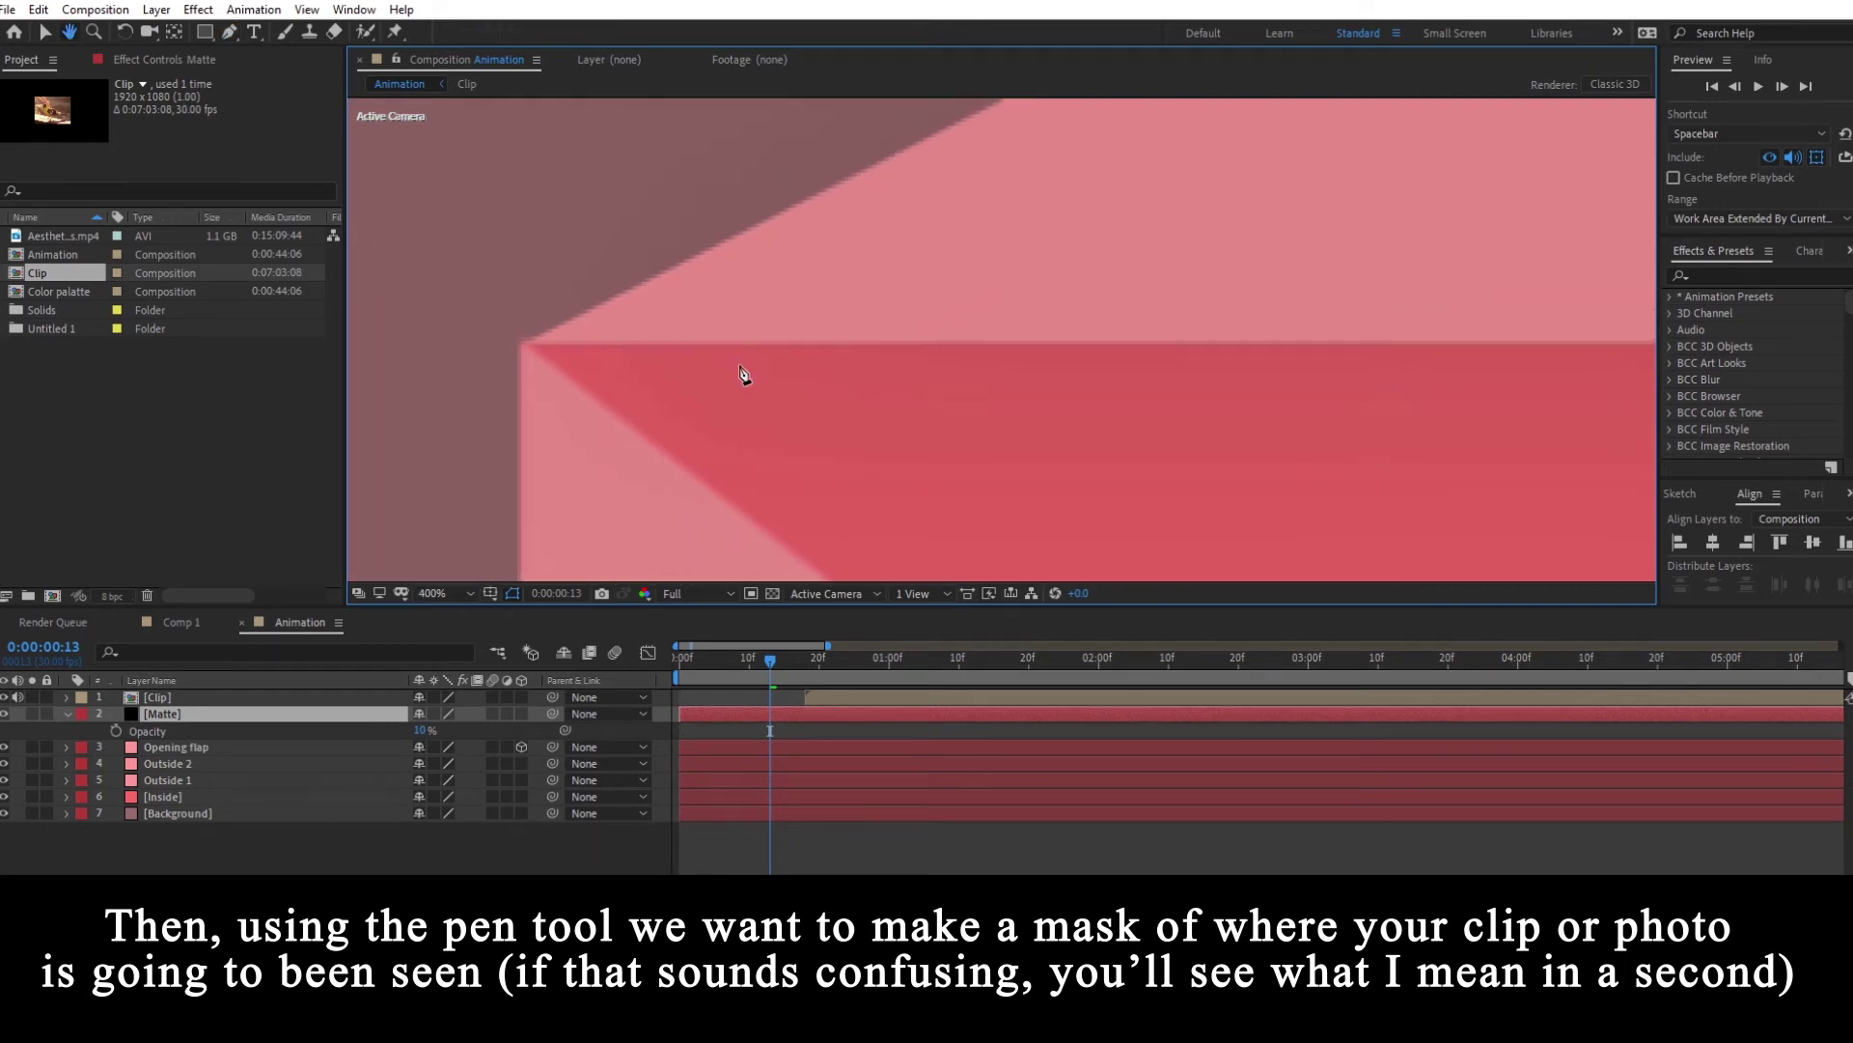
{"action": "left_click", "coordinate": [522, 342]}
- Continue the Matte mask with points at the left base, tip and right base of the small triangle at the envelope's center
{"action": "left_click_drag", "start_coordinate": [1046, 537], "coordinate": [865, 293]}
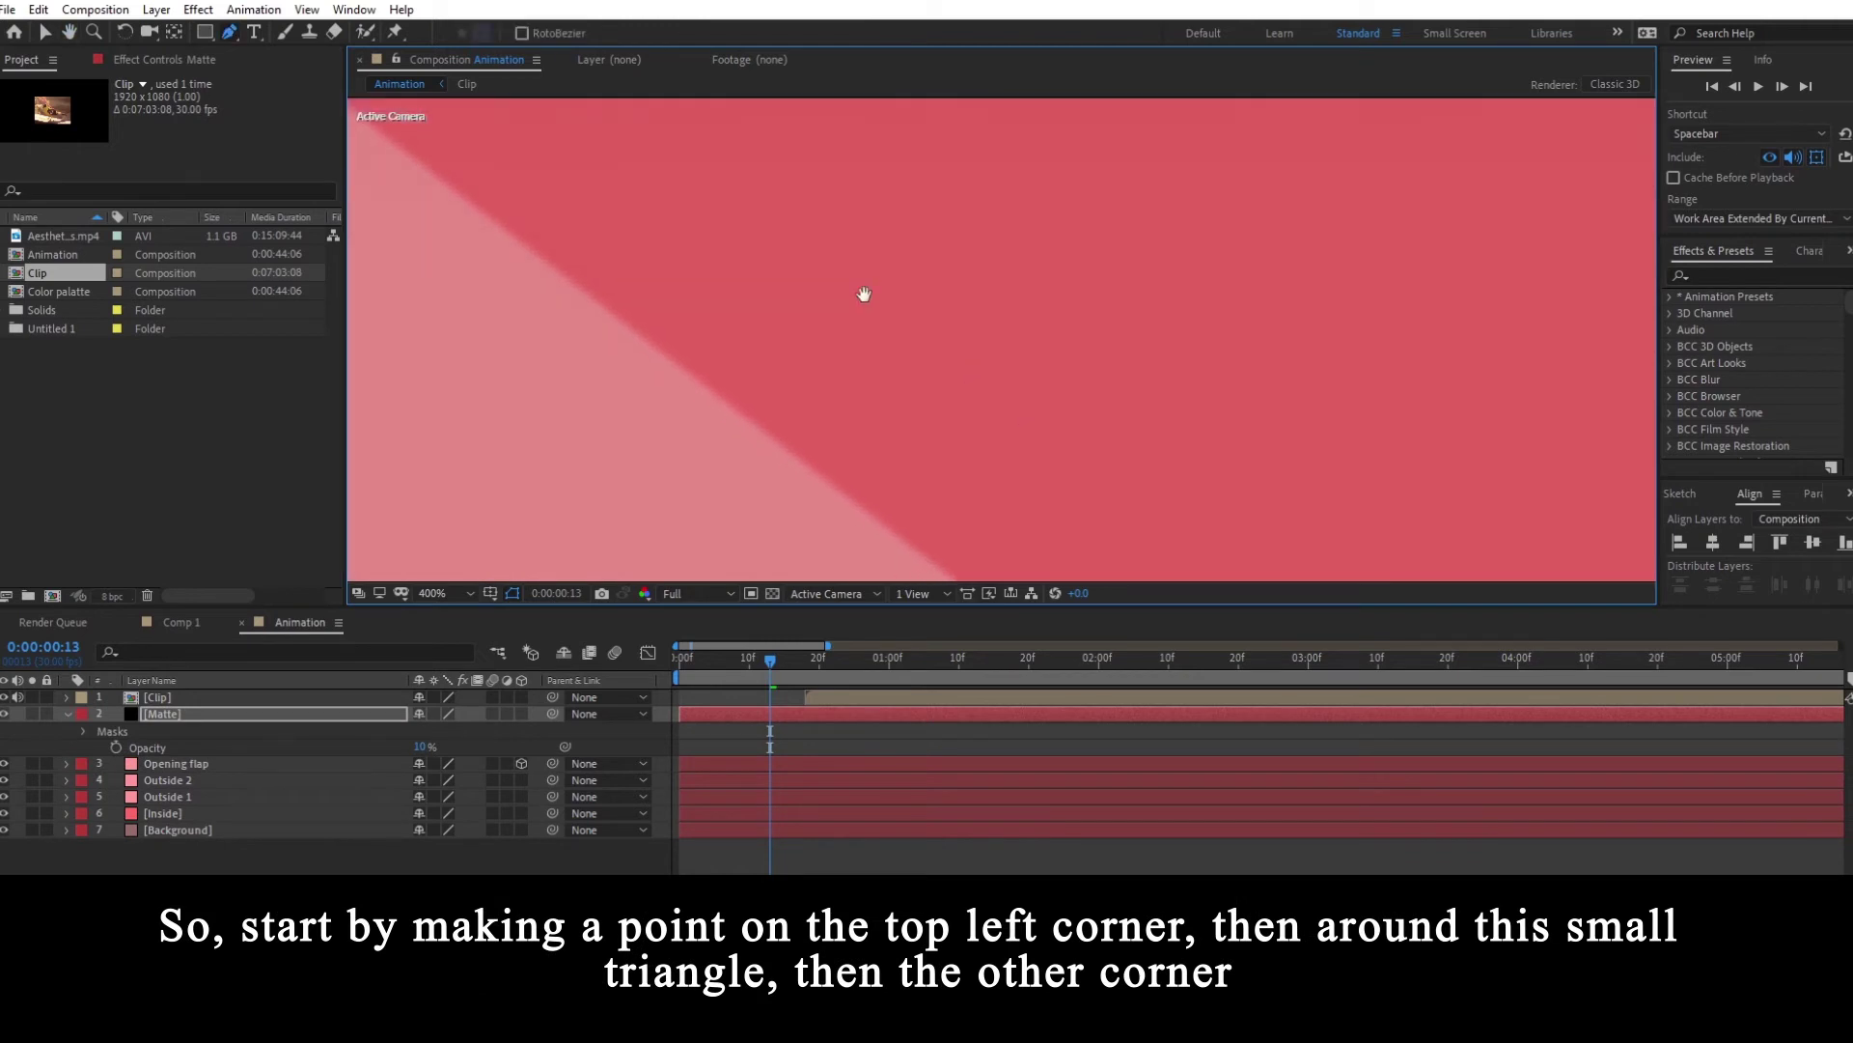
{"action": "left_click_drag", "start_coordinate": [1153, 574], "coordinate": [922, 327]}
{"action": "left_click_drag", "start_coordinate": [1084, 412], "coordinate": [878, 186]}
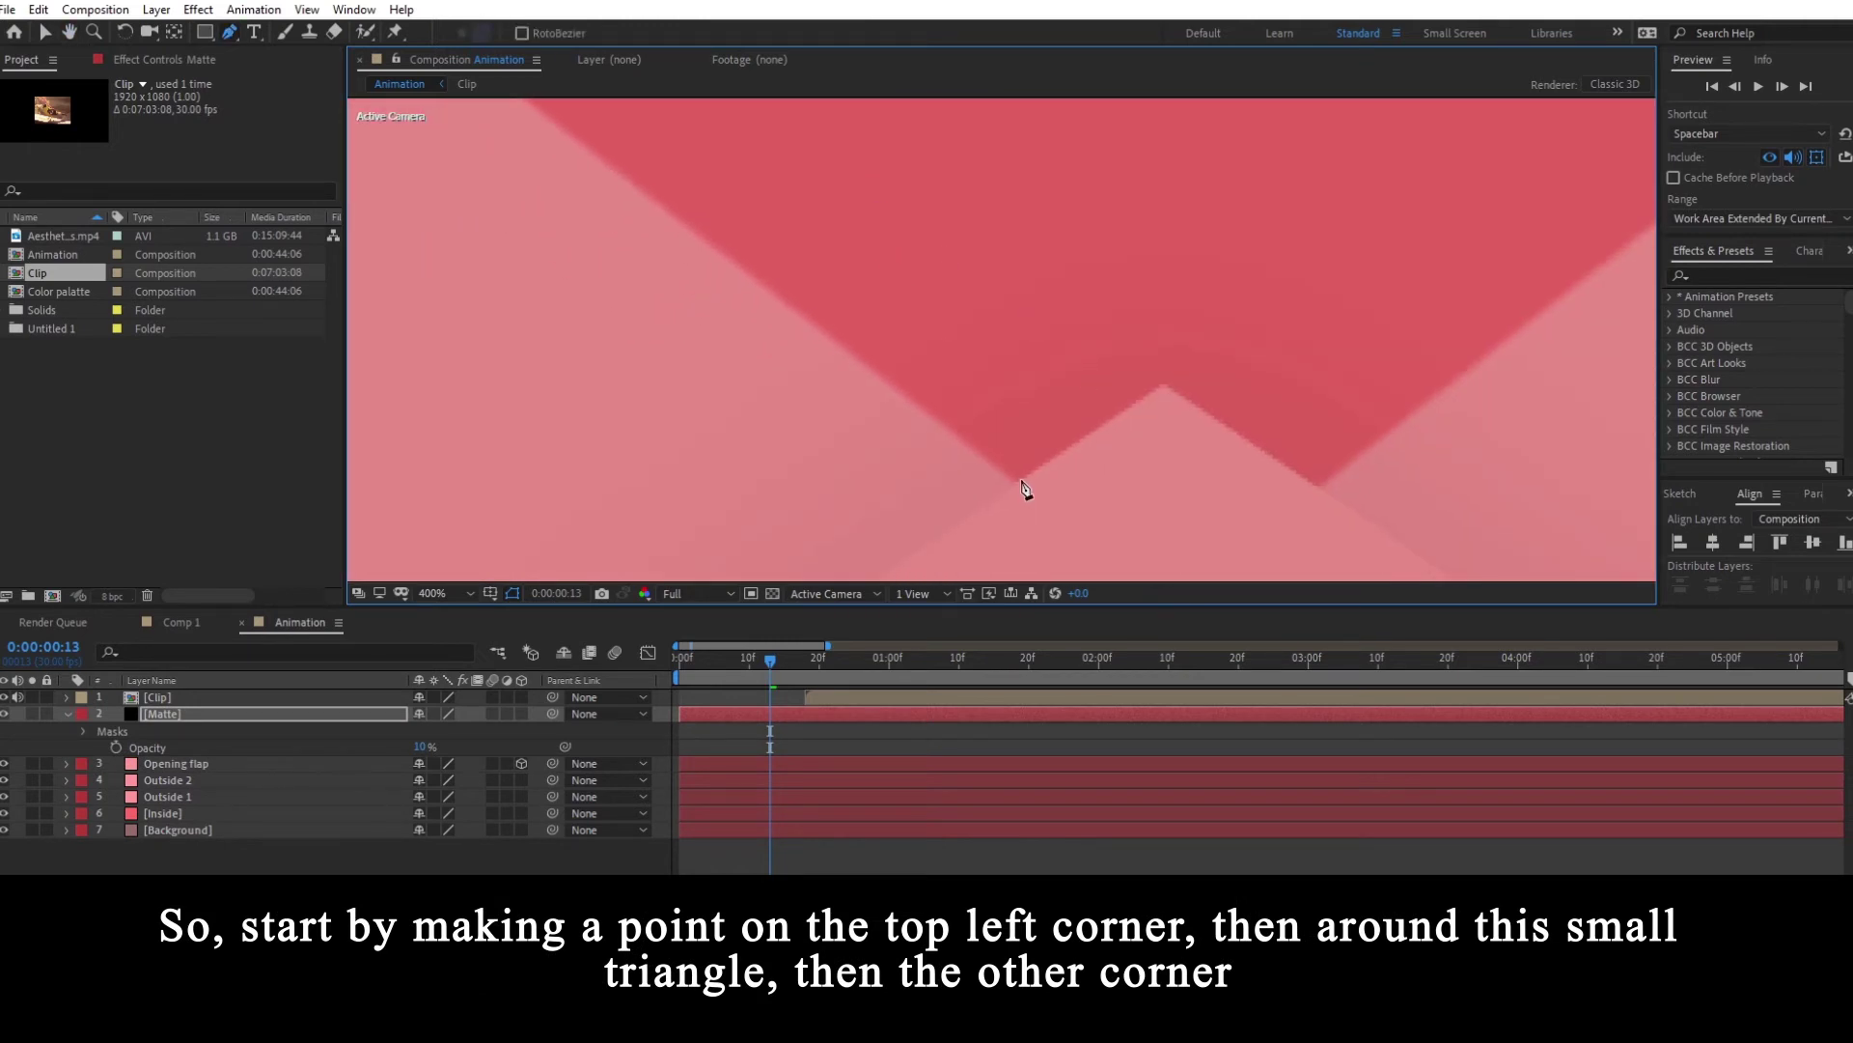
{"action": "left_click", "coordinate": [1016, 478]}
{"action": "key", "text": "ctrl+z"}
{"action": "left_click", "coordinate": [1015, 485]}
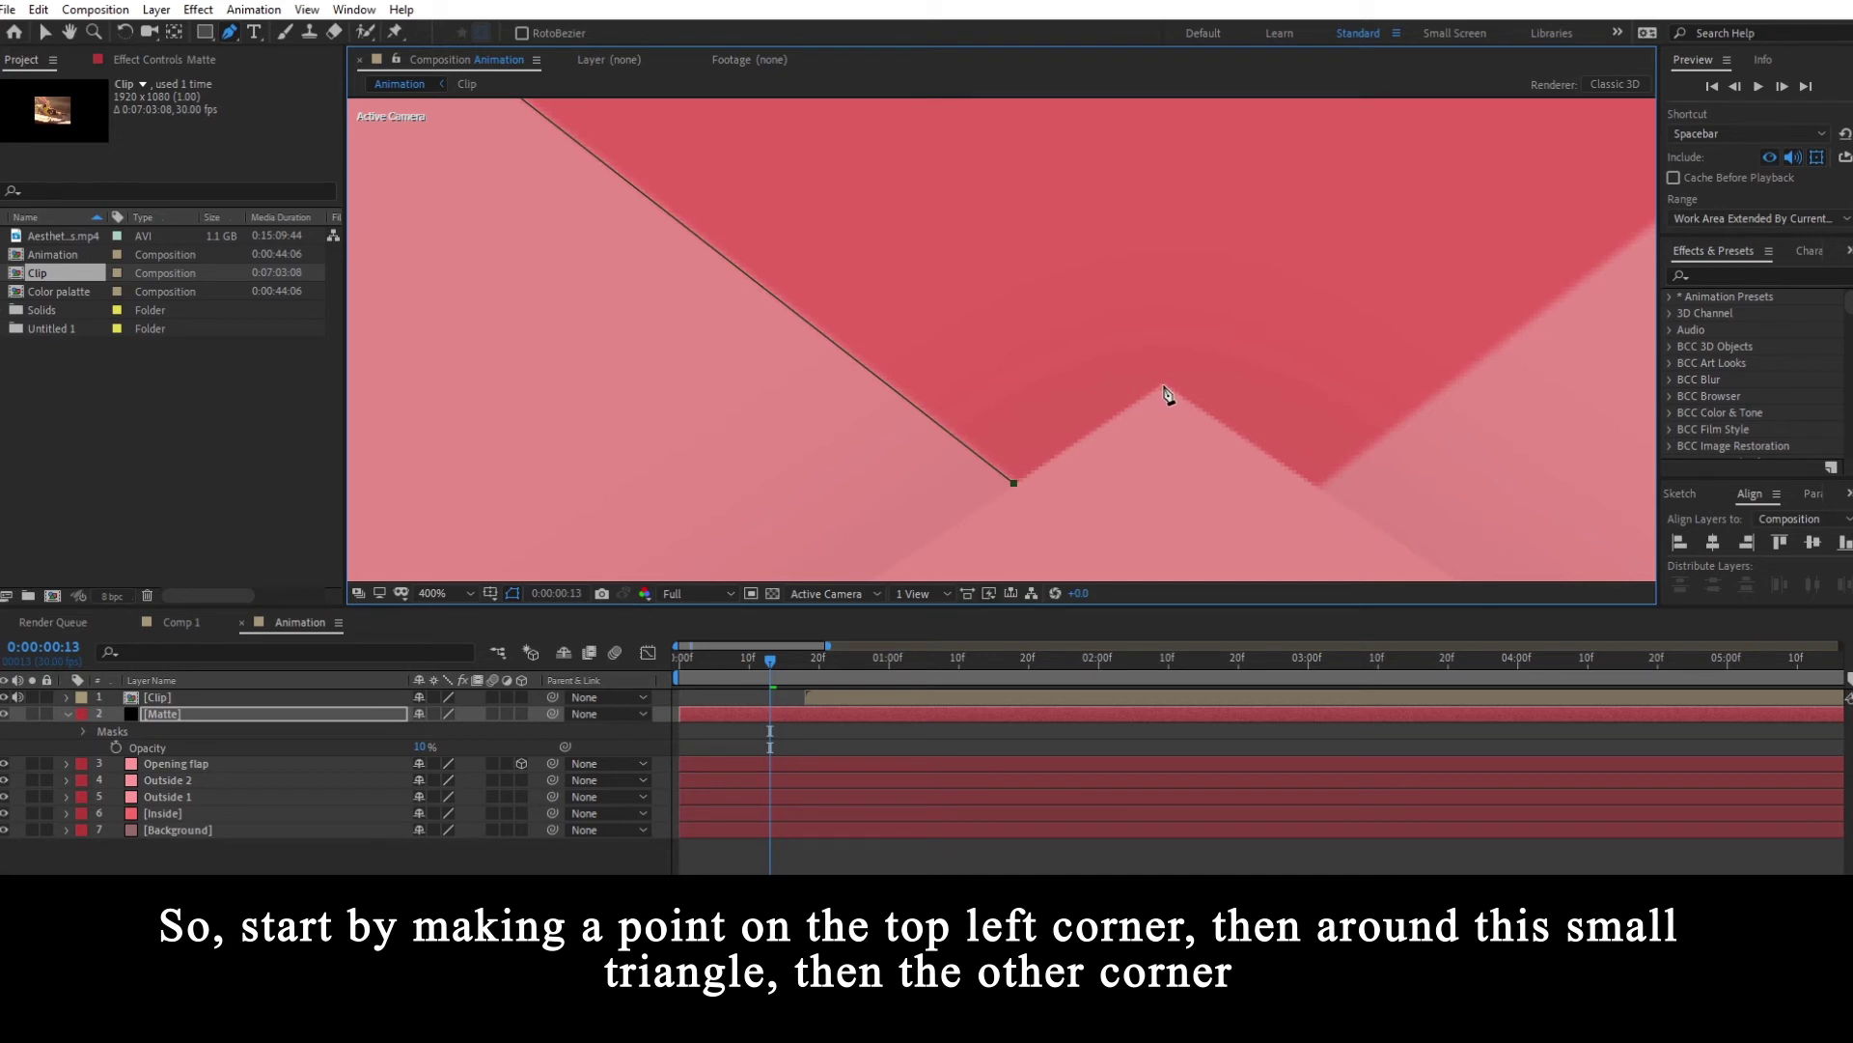
{"action": "left_click", "coordinate": [1163, 387]}
{"action": "left_click", "coordinate": [1321, 487]}
- Add the next Matte mask point on the envelope's upper-right corner
{"action": "key", "text": "space"}
{"action": "left_click_drag", "start_coordinate": [1381, 455], "coordinate": [1010, 530]}
{"action": "left_click_drag", "start_coordinate": [1220, 364], "coordinate": [728, 631]}
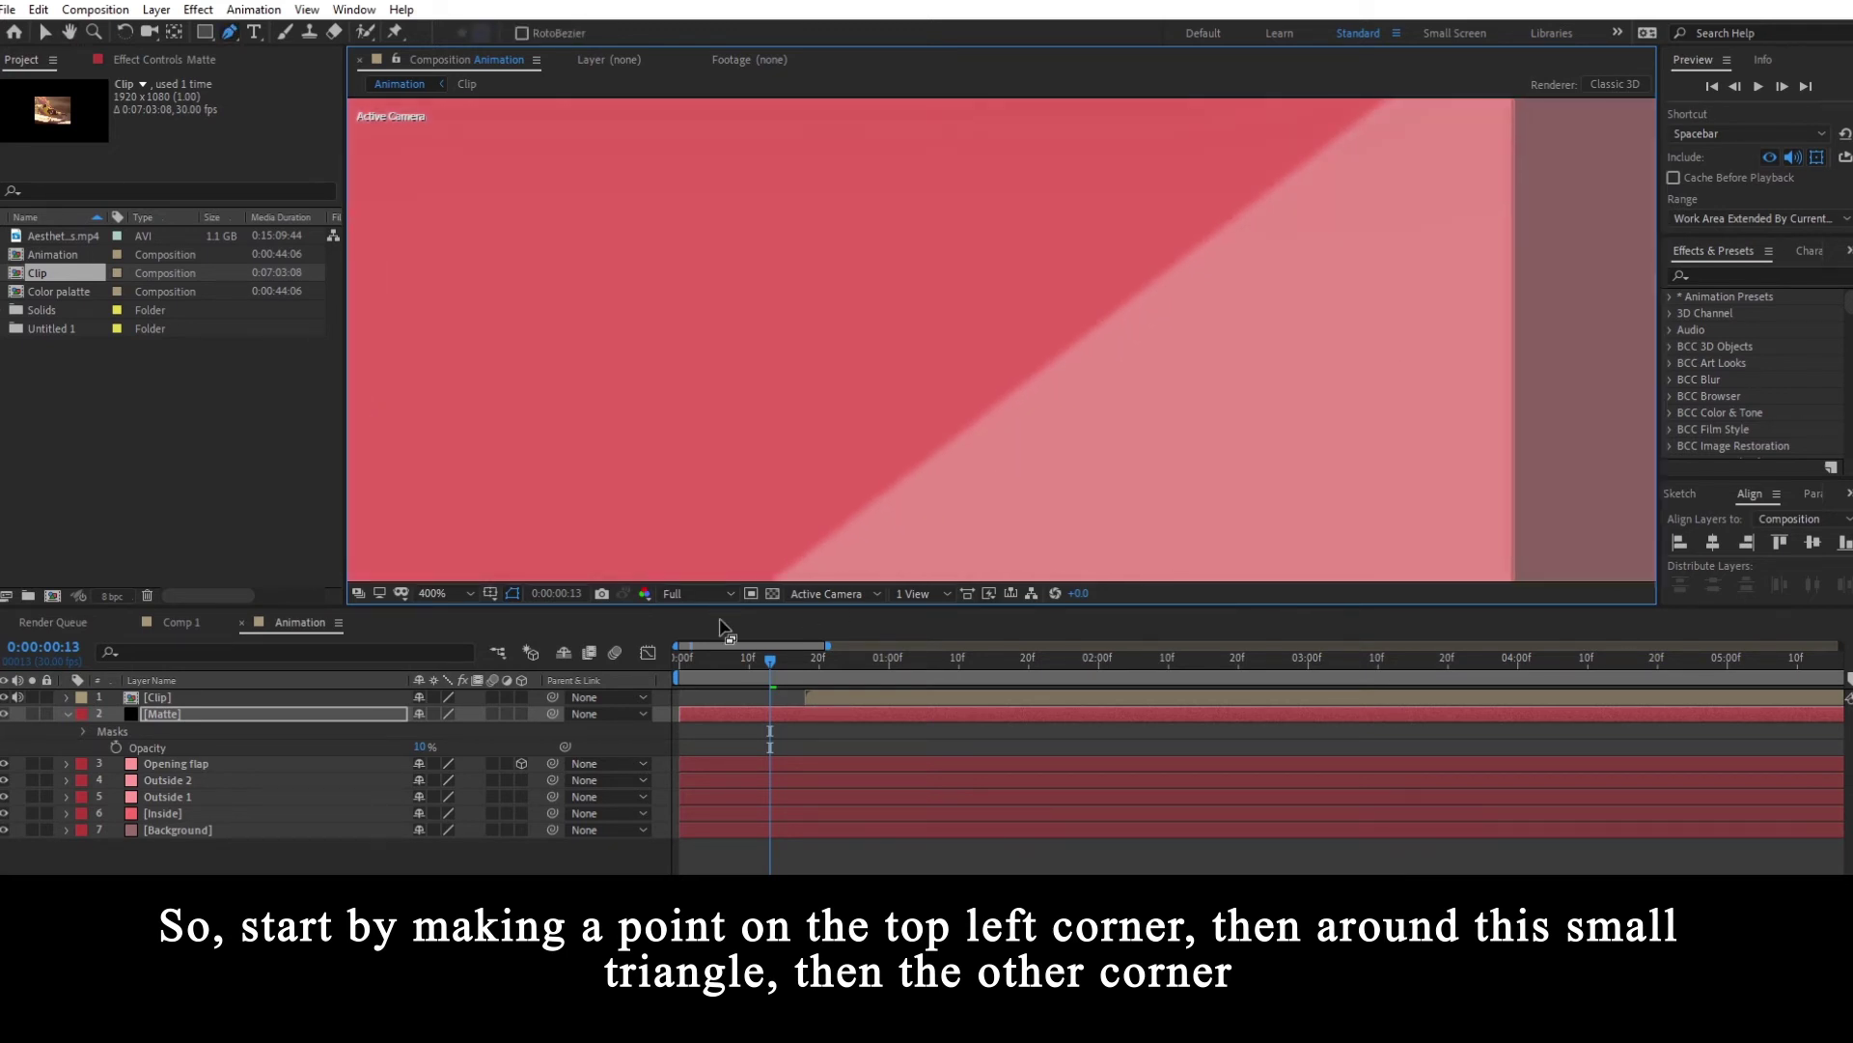
{"action": "left_click_drag", "start_coordinate": [1294, 230], "coordinate": [912, 674]}
{"action": "left_click", "coordinate": [1137, 461]}
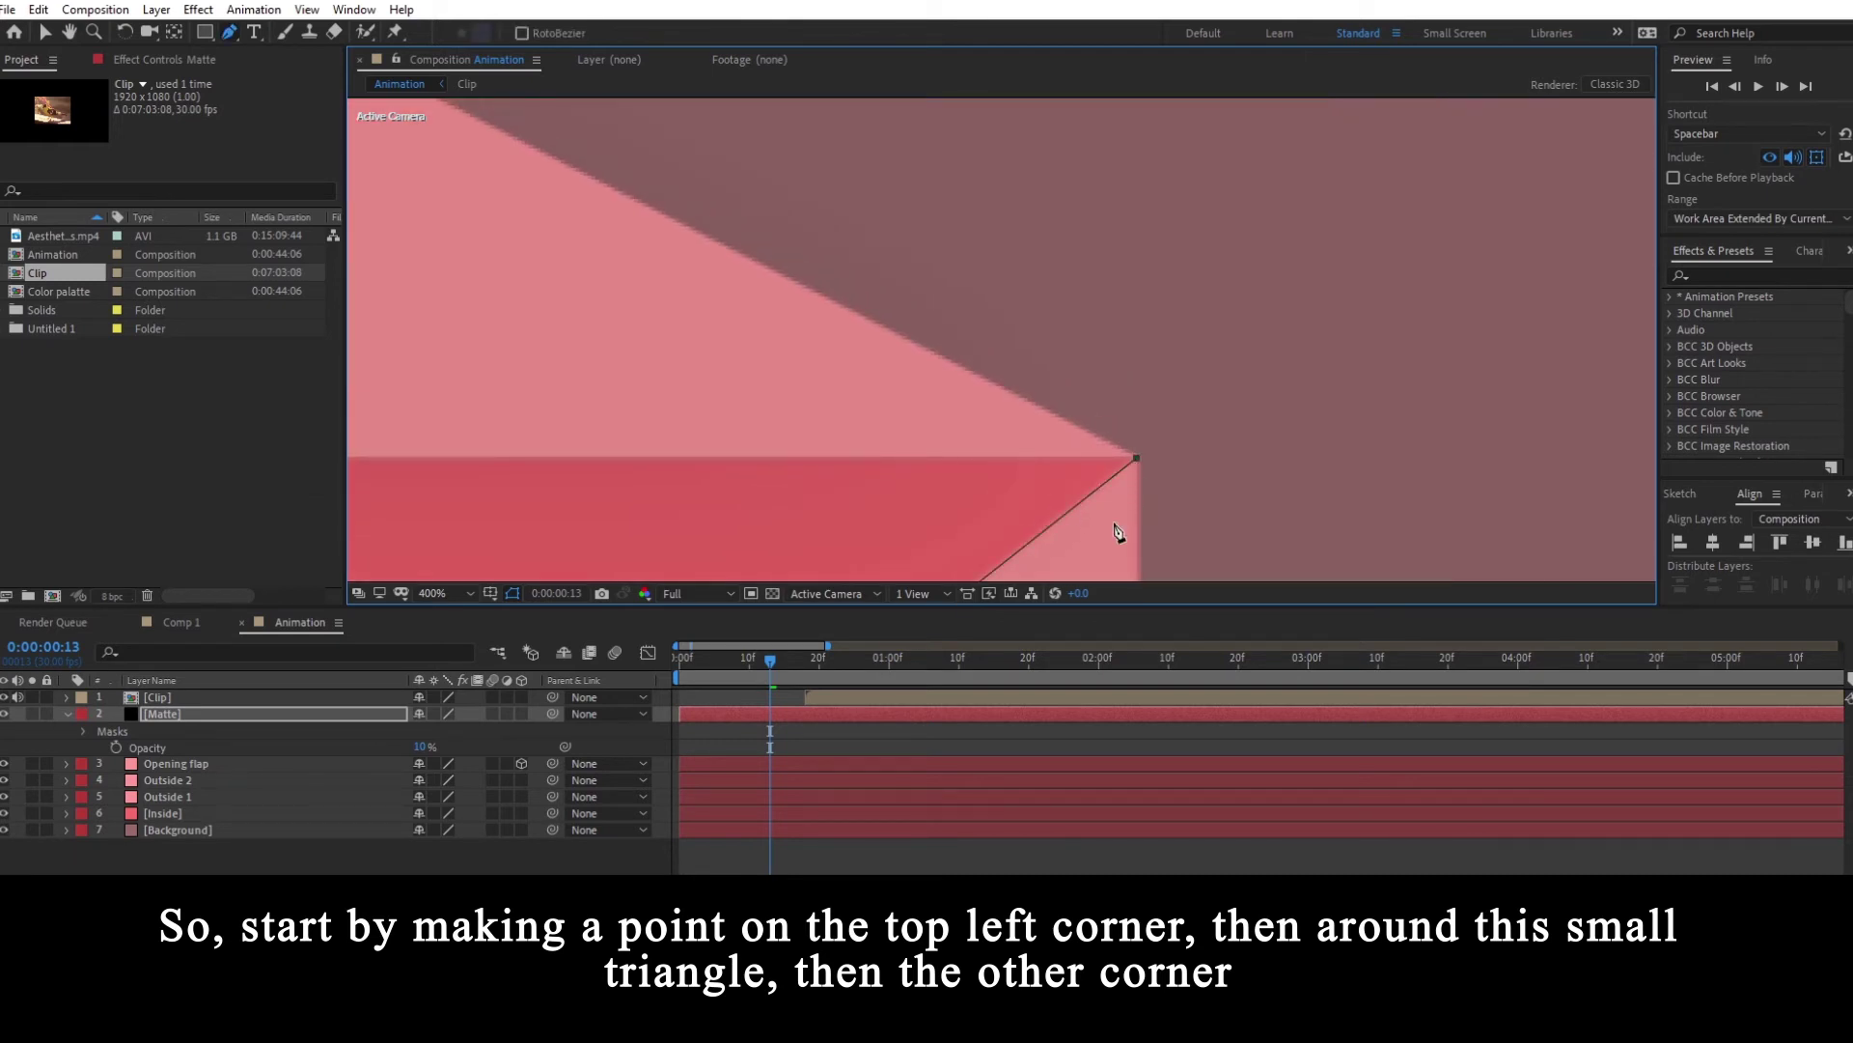
- Close the Matte mask through points well outside the frame around the open flap, and move its outer left point farther outward
{"action": "key", "text": "space"}
{"action": "left_click_drag", "start_coordinate": [1101, 570], "coordinate": [1211, 314]}
{"action": "scroll", "coordinate": [1016, 448], "scroll_direction": "down", "scroll_amount": 2}
{"action": "key", "text": "space"}
{"action": "left_click_drag", "start_coordinate": [727, 425], "coordinate": [1356, 325]}
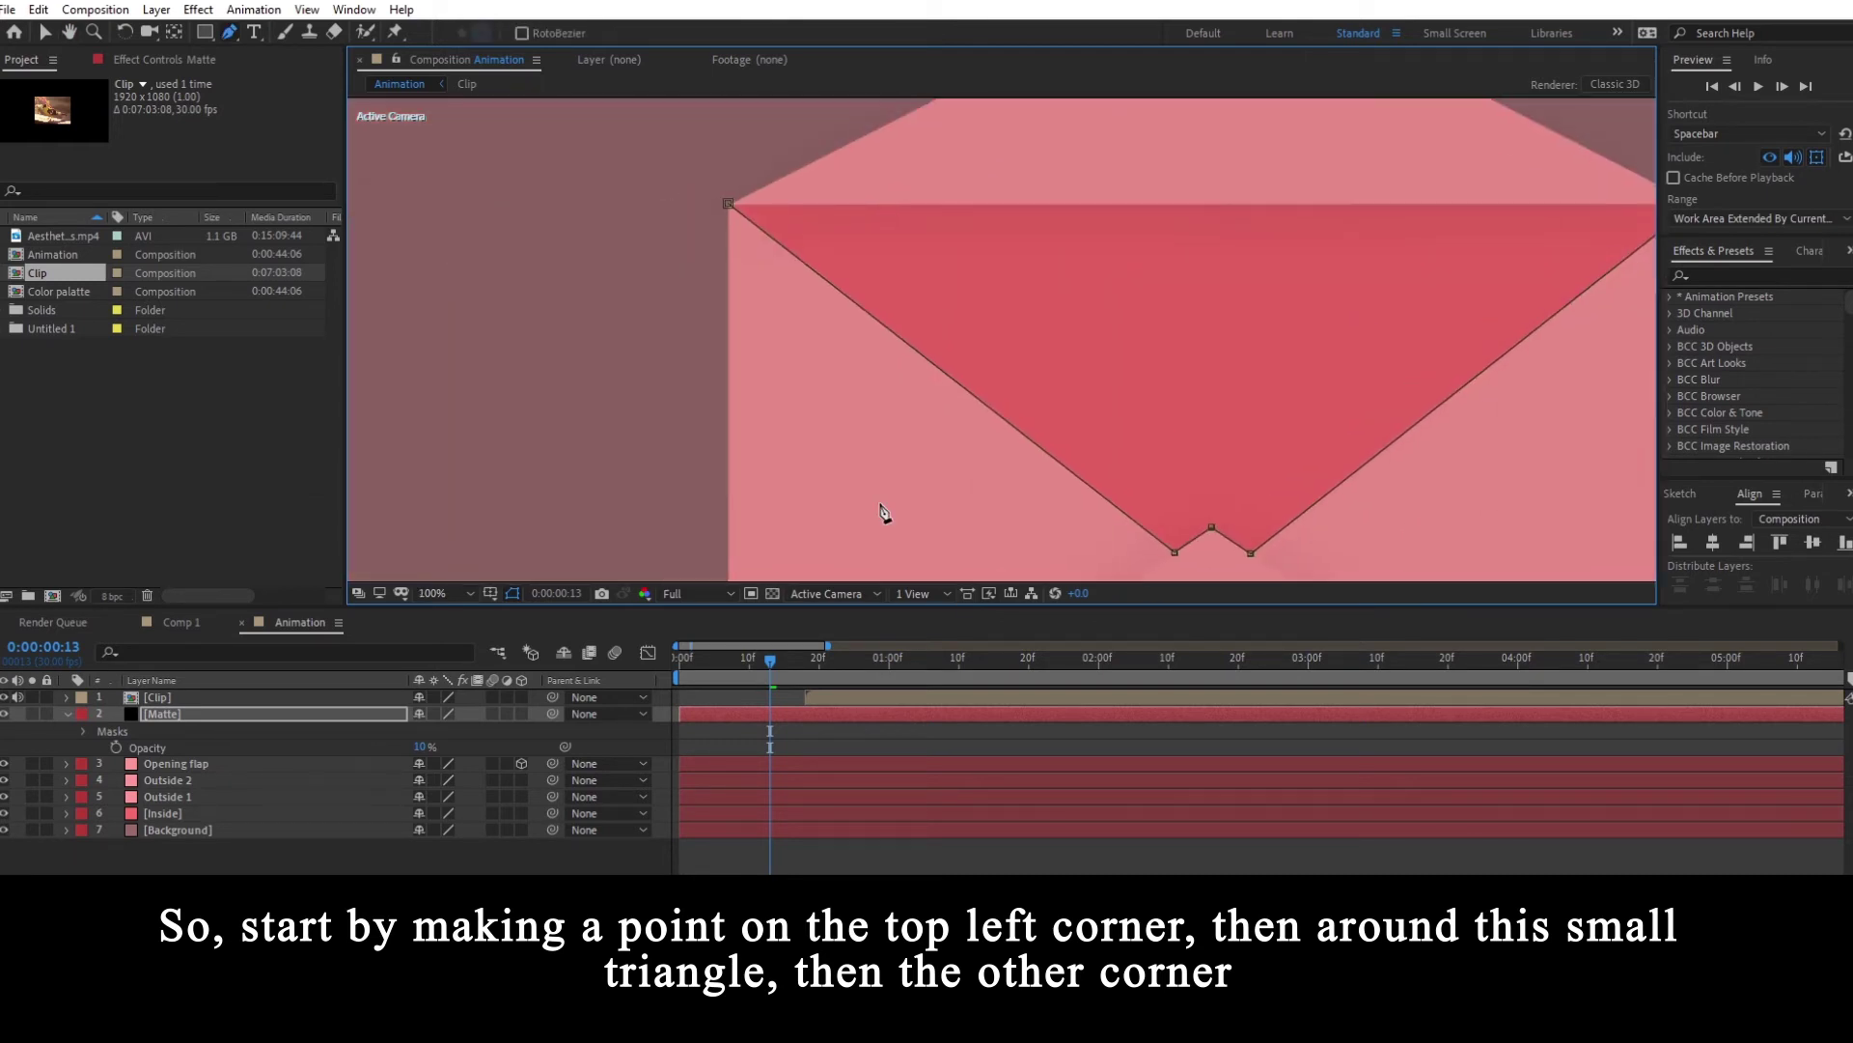
{"action": "key", "text": "space"}
{"action": "left_click_drag", "start_coordinate": [1255, 271], "coordinate": [1064, 430]}
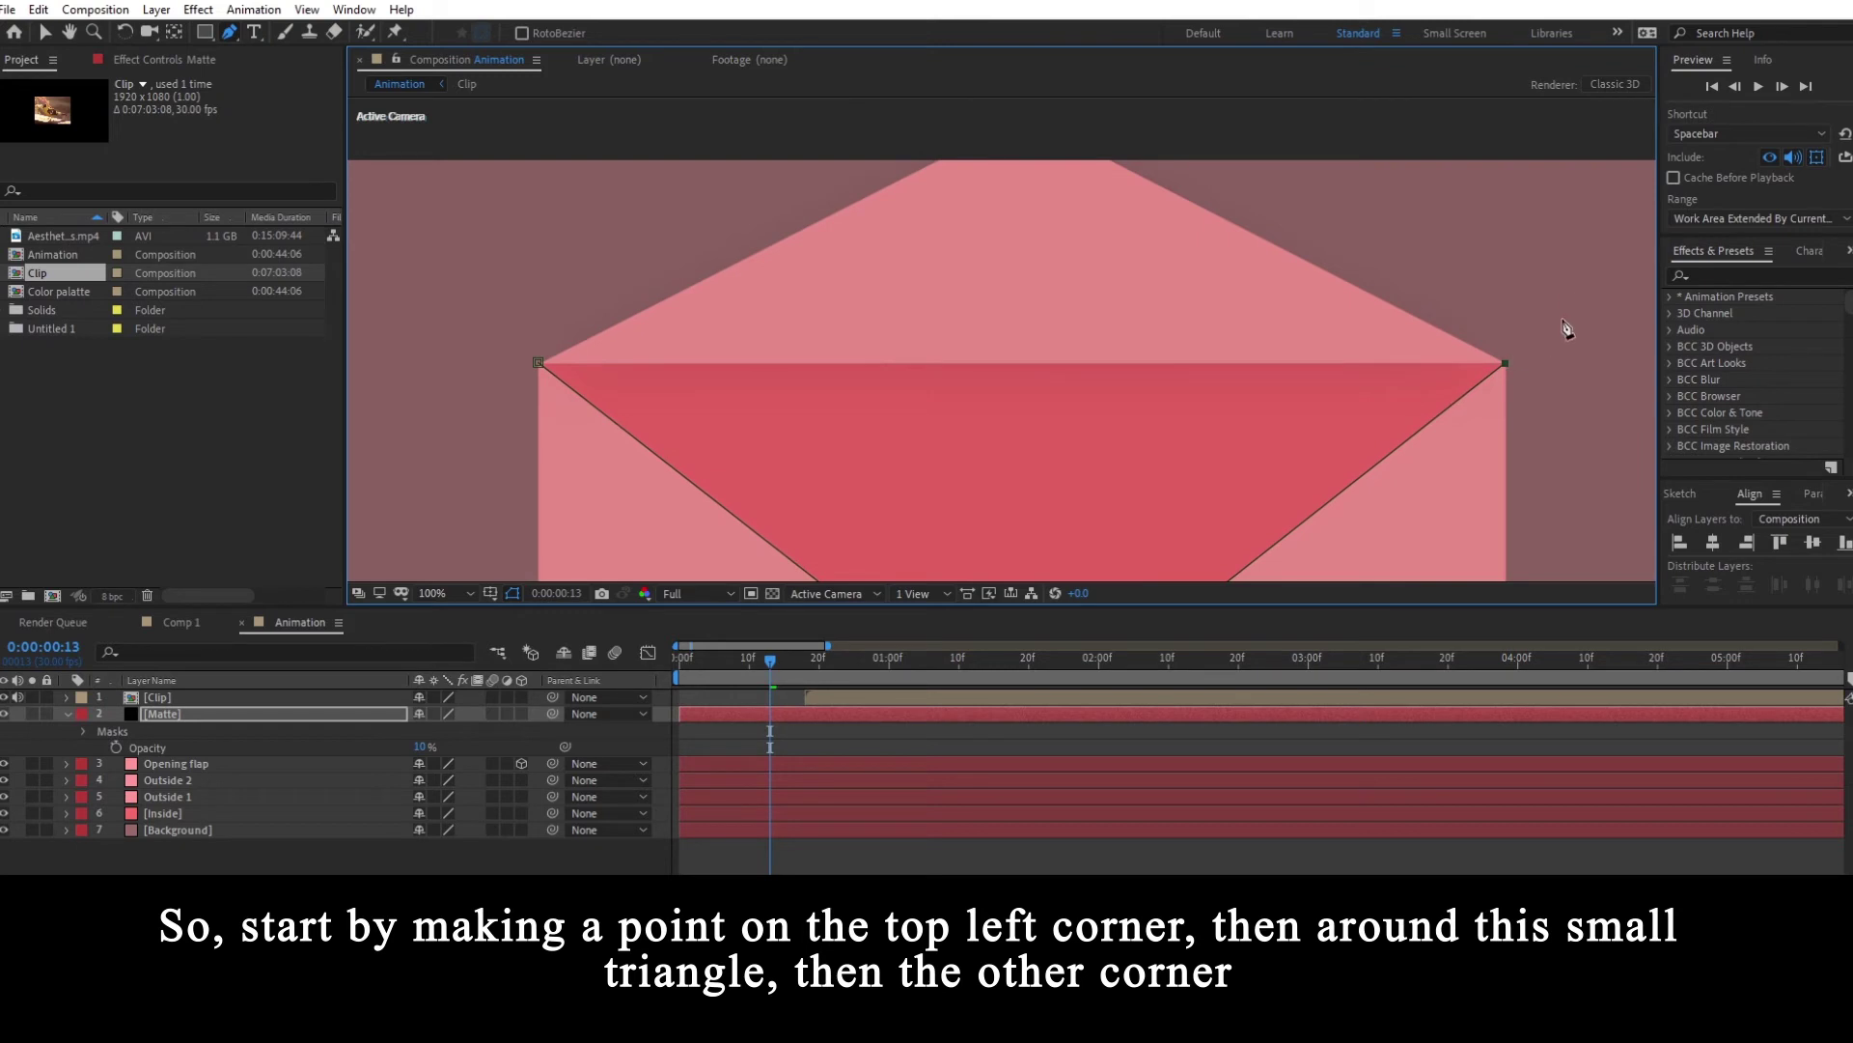
{"action": "scroll", "coordinate": [1567, 329], "scroll_direction": "down", "scroll_amount": 6}
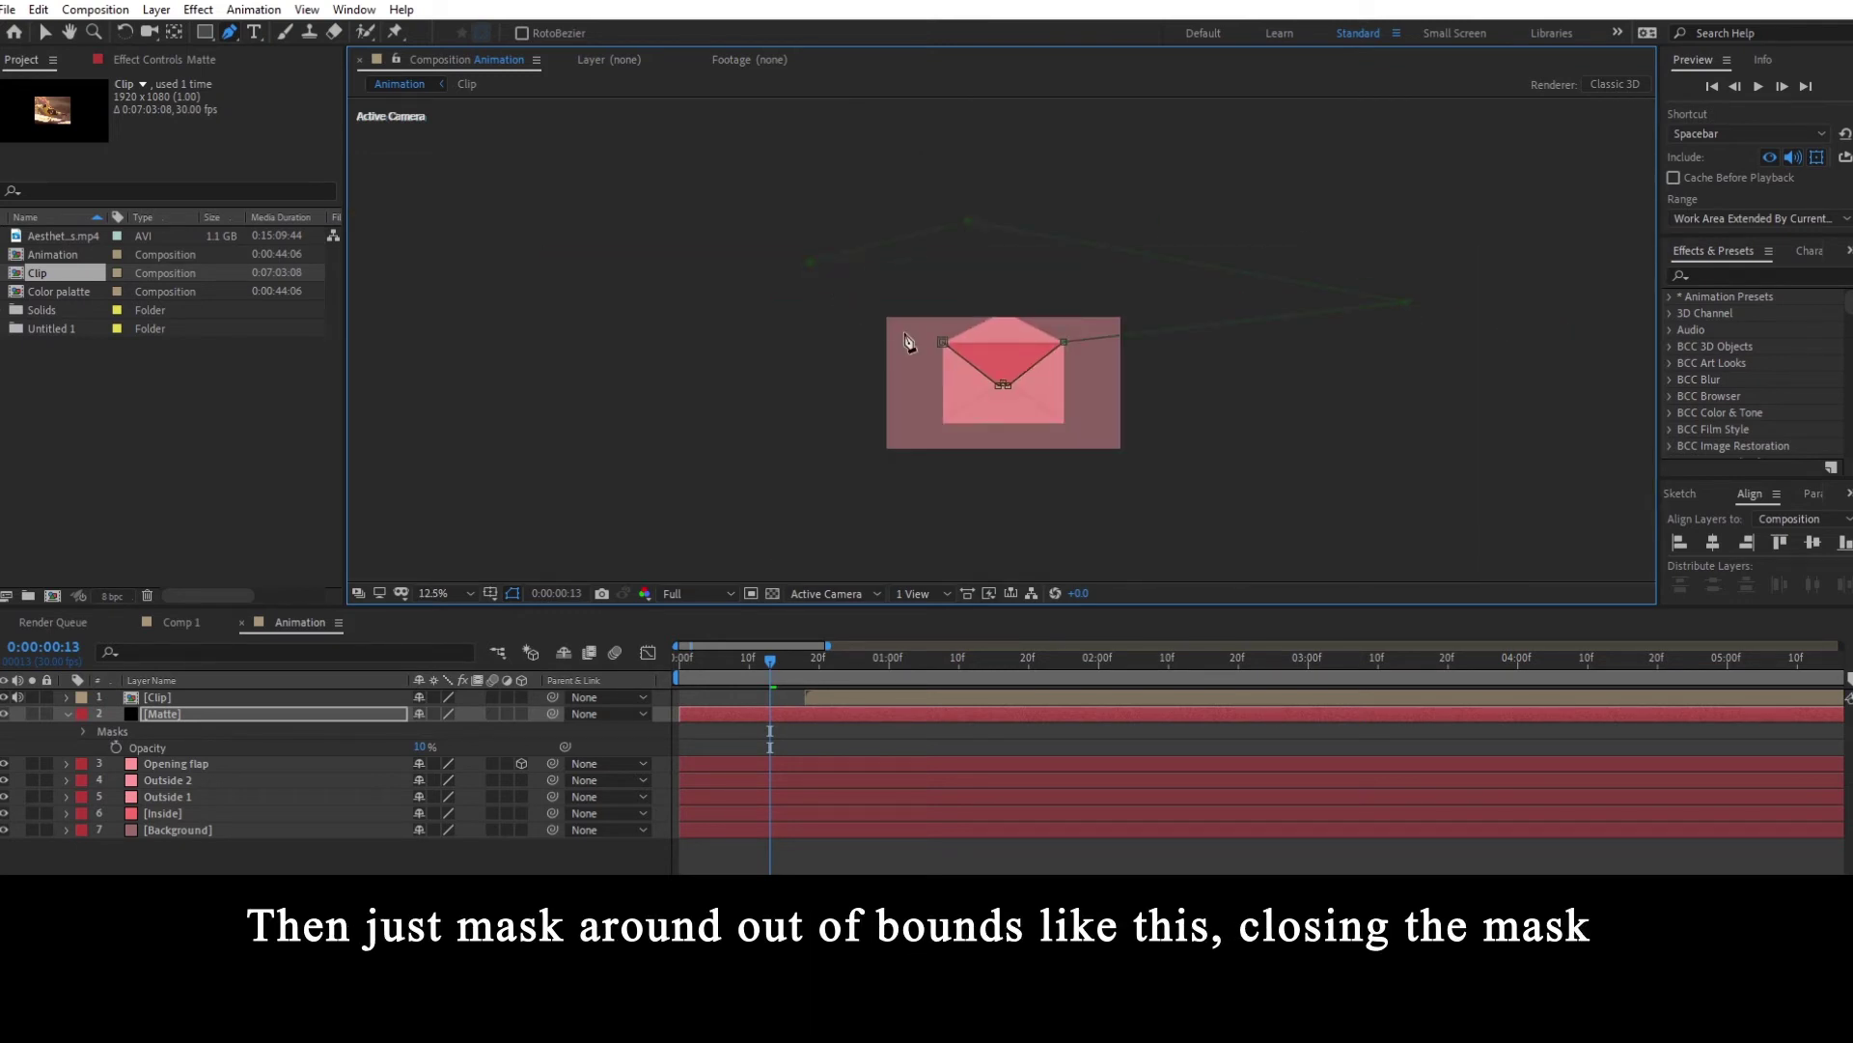
{"action": "left_click", "coordinate": [943, 346]}
{"action": "key", "text": "period"}
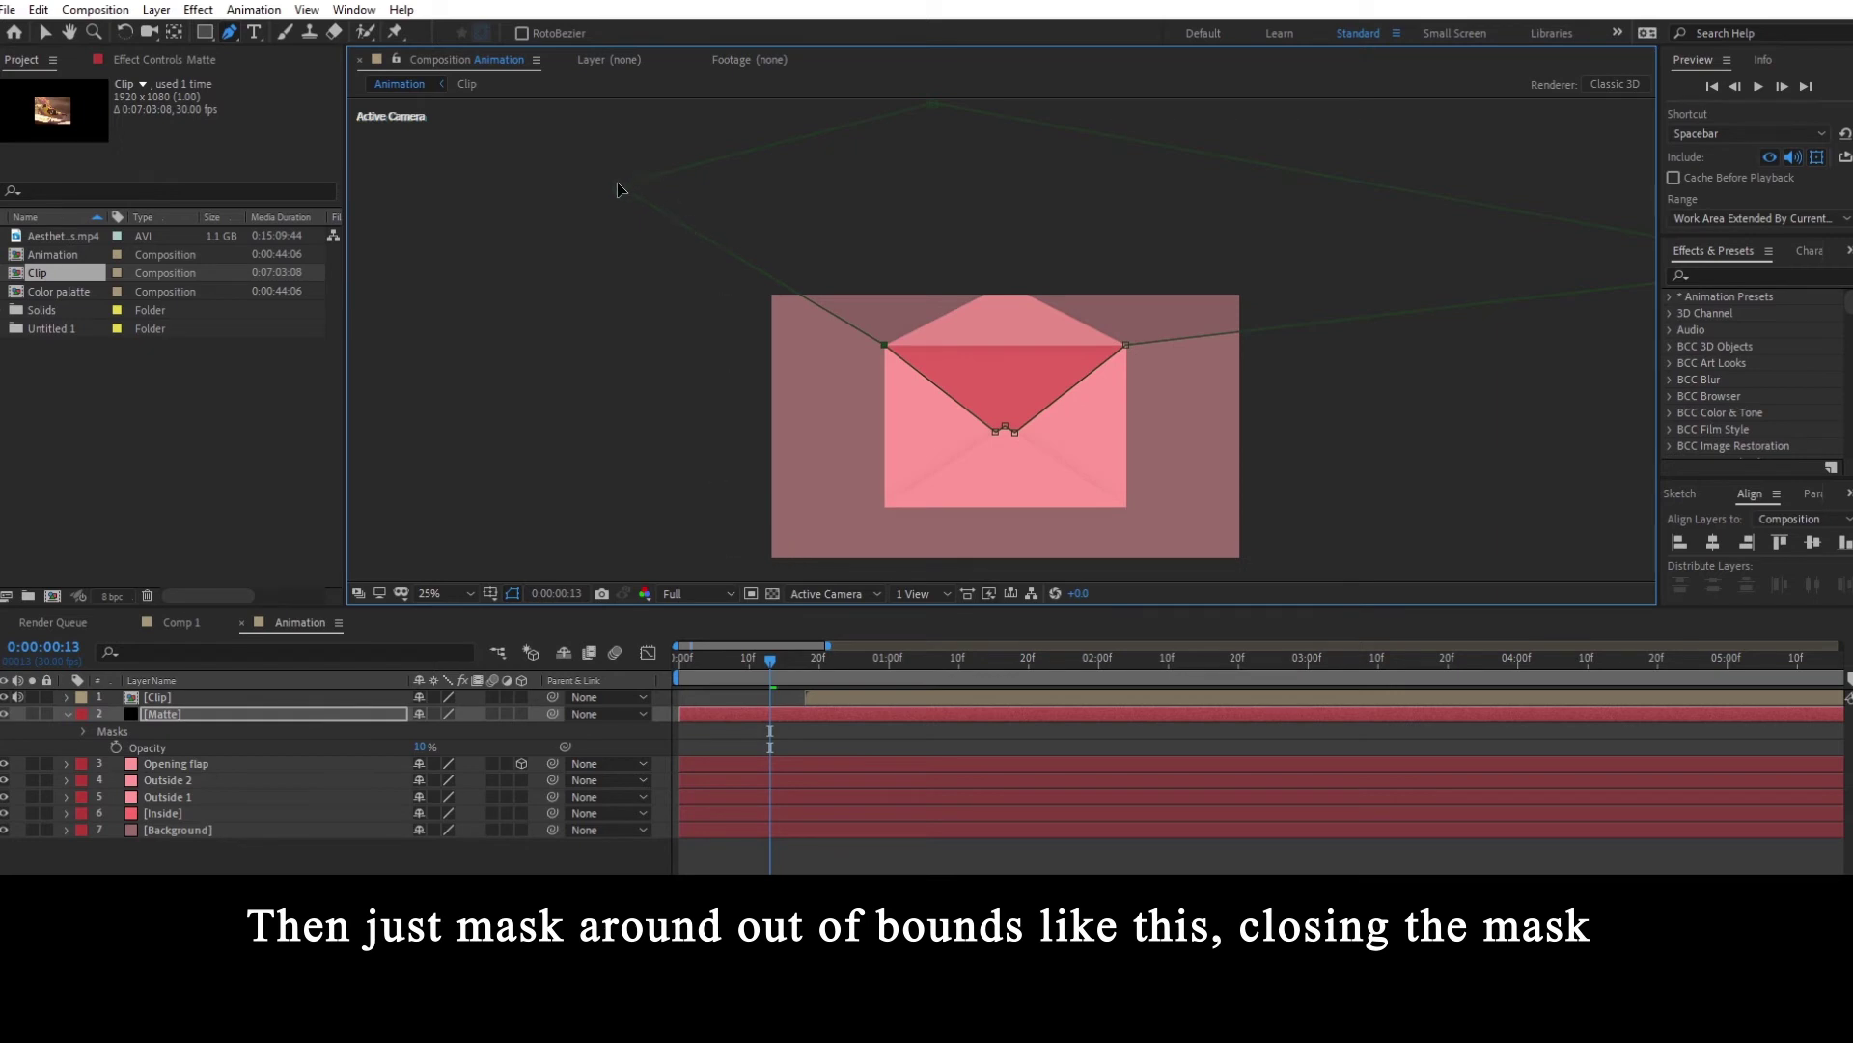
{"action": "left_click_drag", "start_coordinate": [619, 189], "coordinate": [427, 253]}
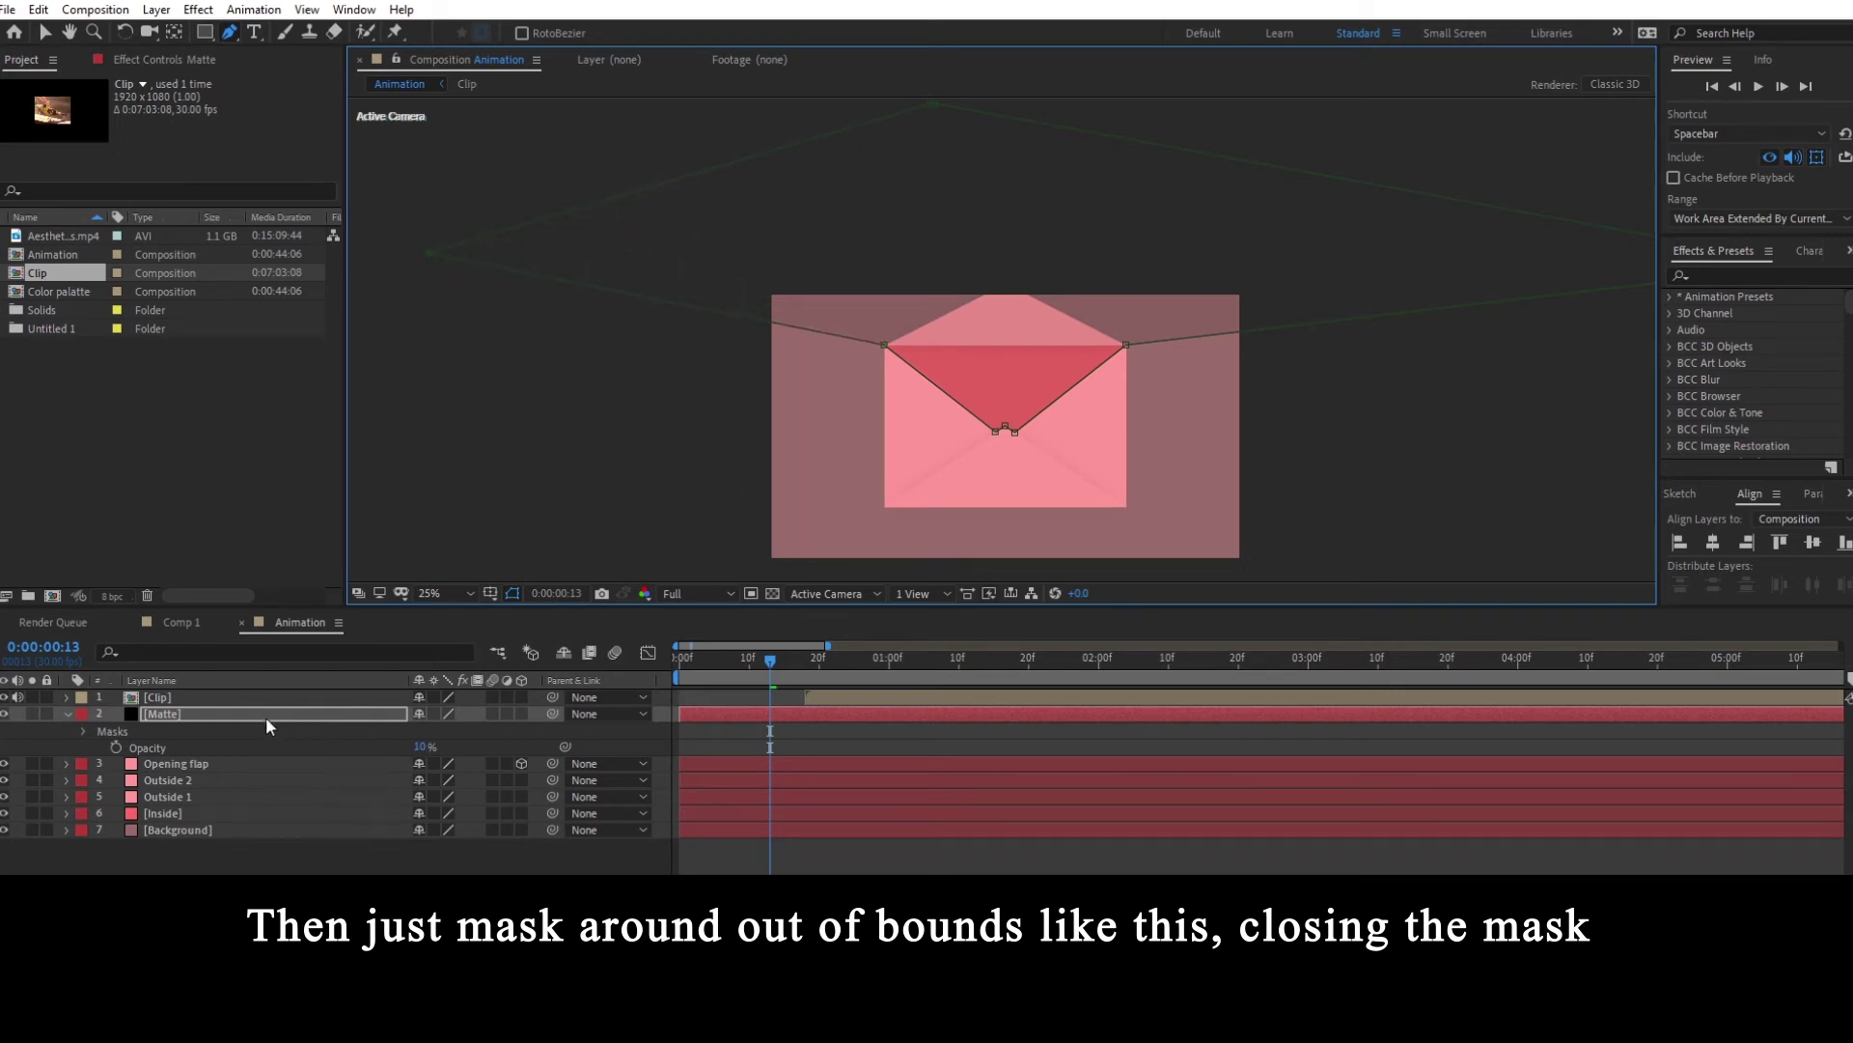
- Restore the Matte layer's opacity to 100% and turn off its visibility
{"action": "left_click", "coordinate": [422, 747]}
{"action": "type", "text": "100"}
{"action": "key", "text": "Return"}
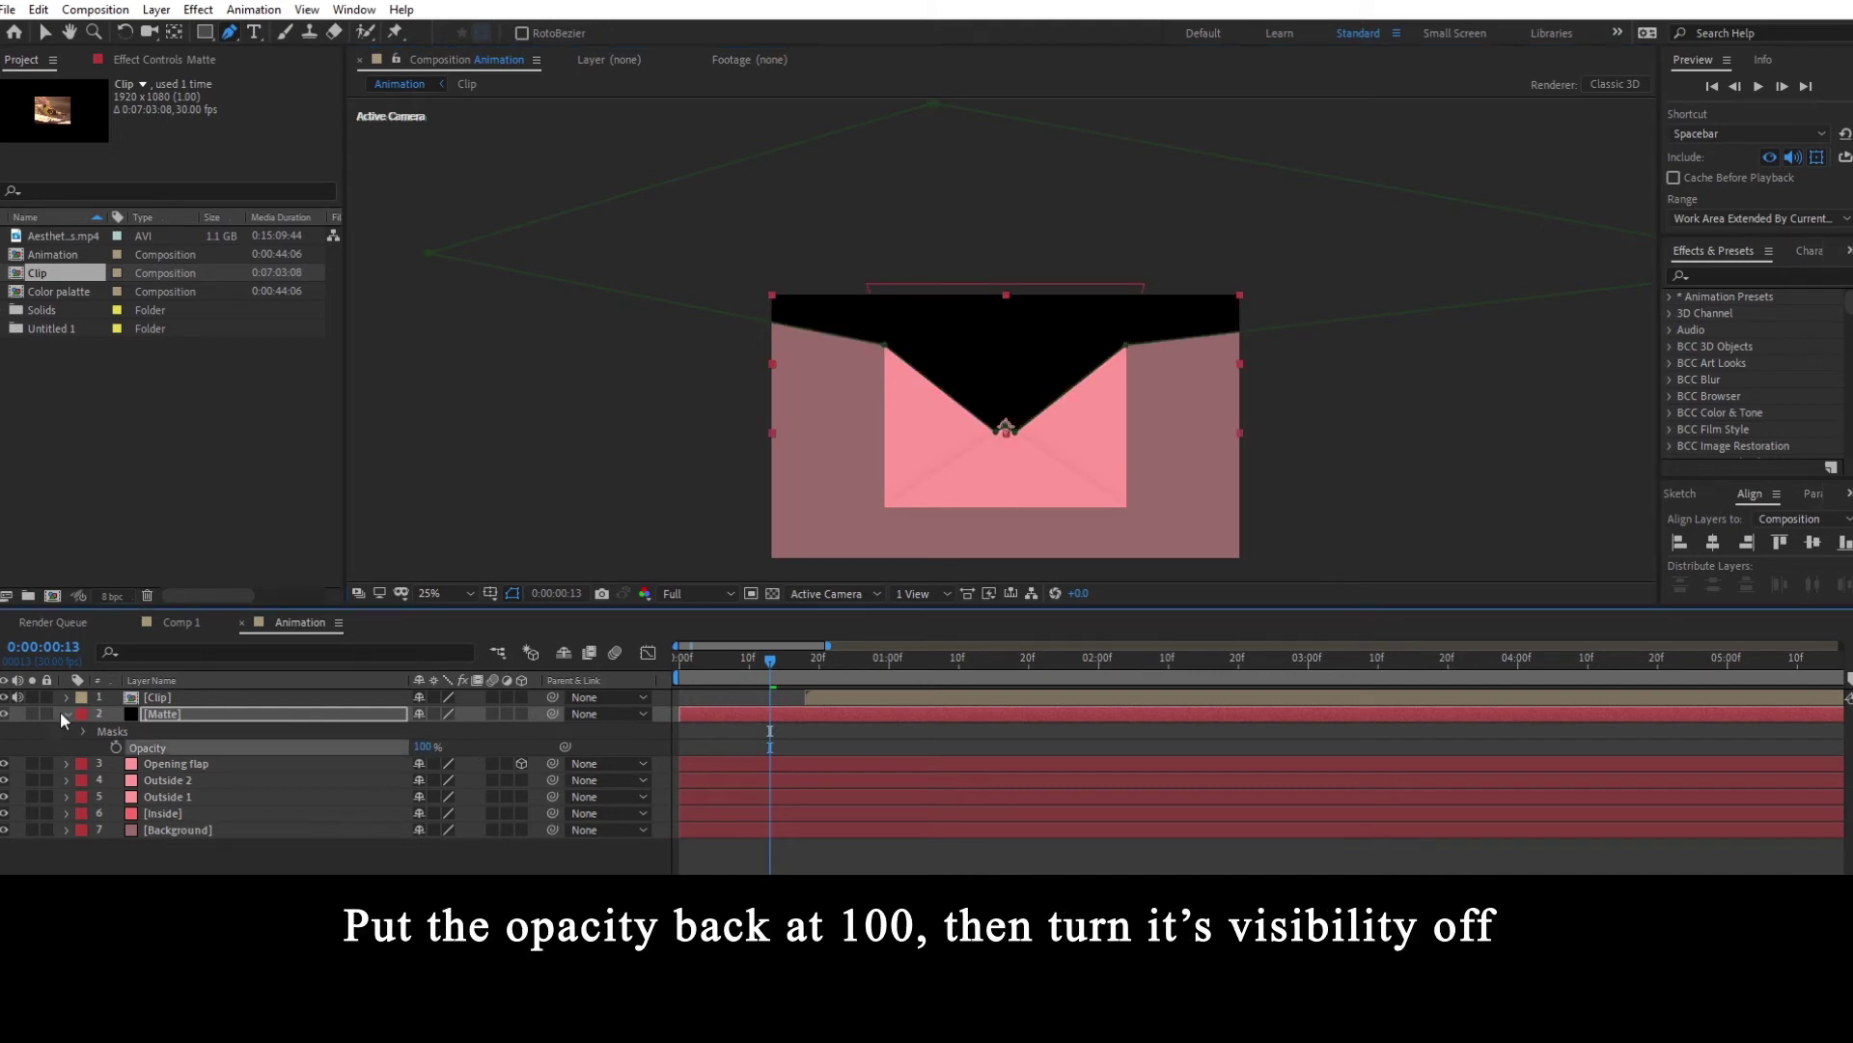
{"action": "left_click", "coordinate": [4, 713]}
{"action": "left_click", "coordinate": [239, 714]}
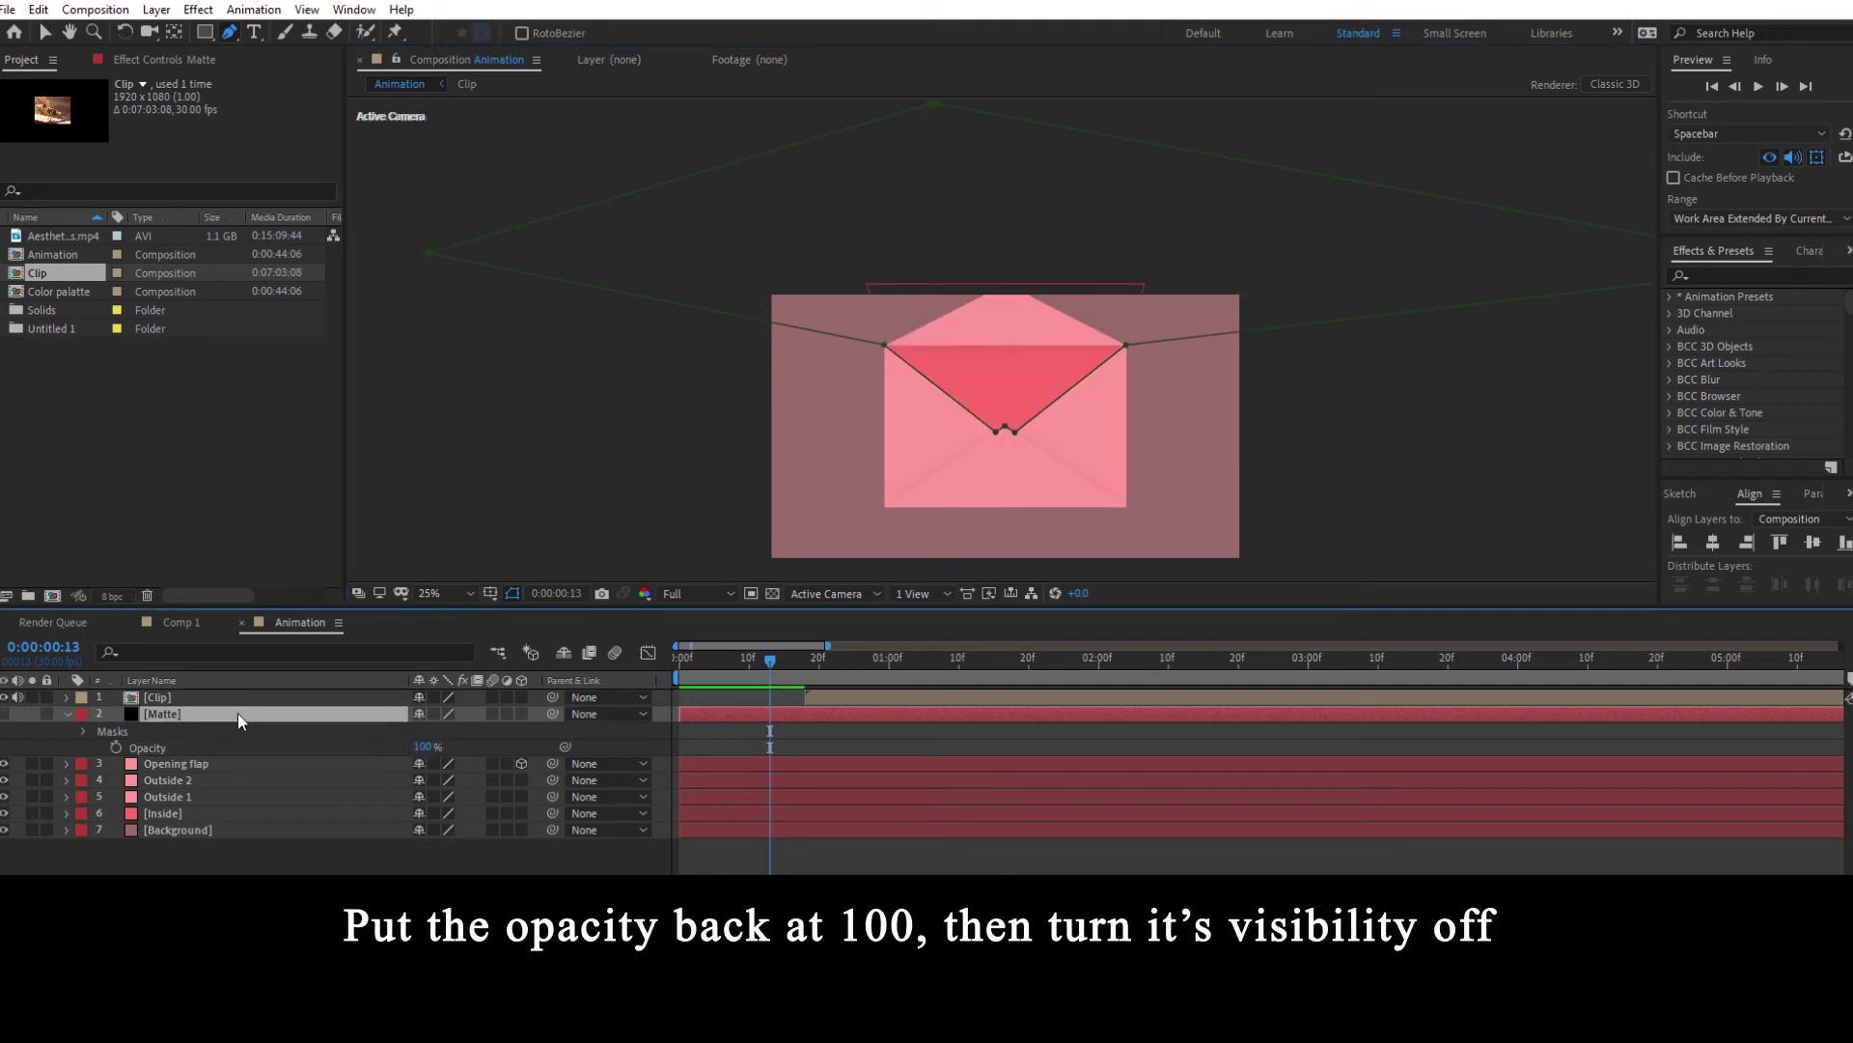
- Place the Matte layer above Clip and shift the Clip layer to start at frame 0
{"action": "key", "text": "v"}
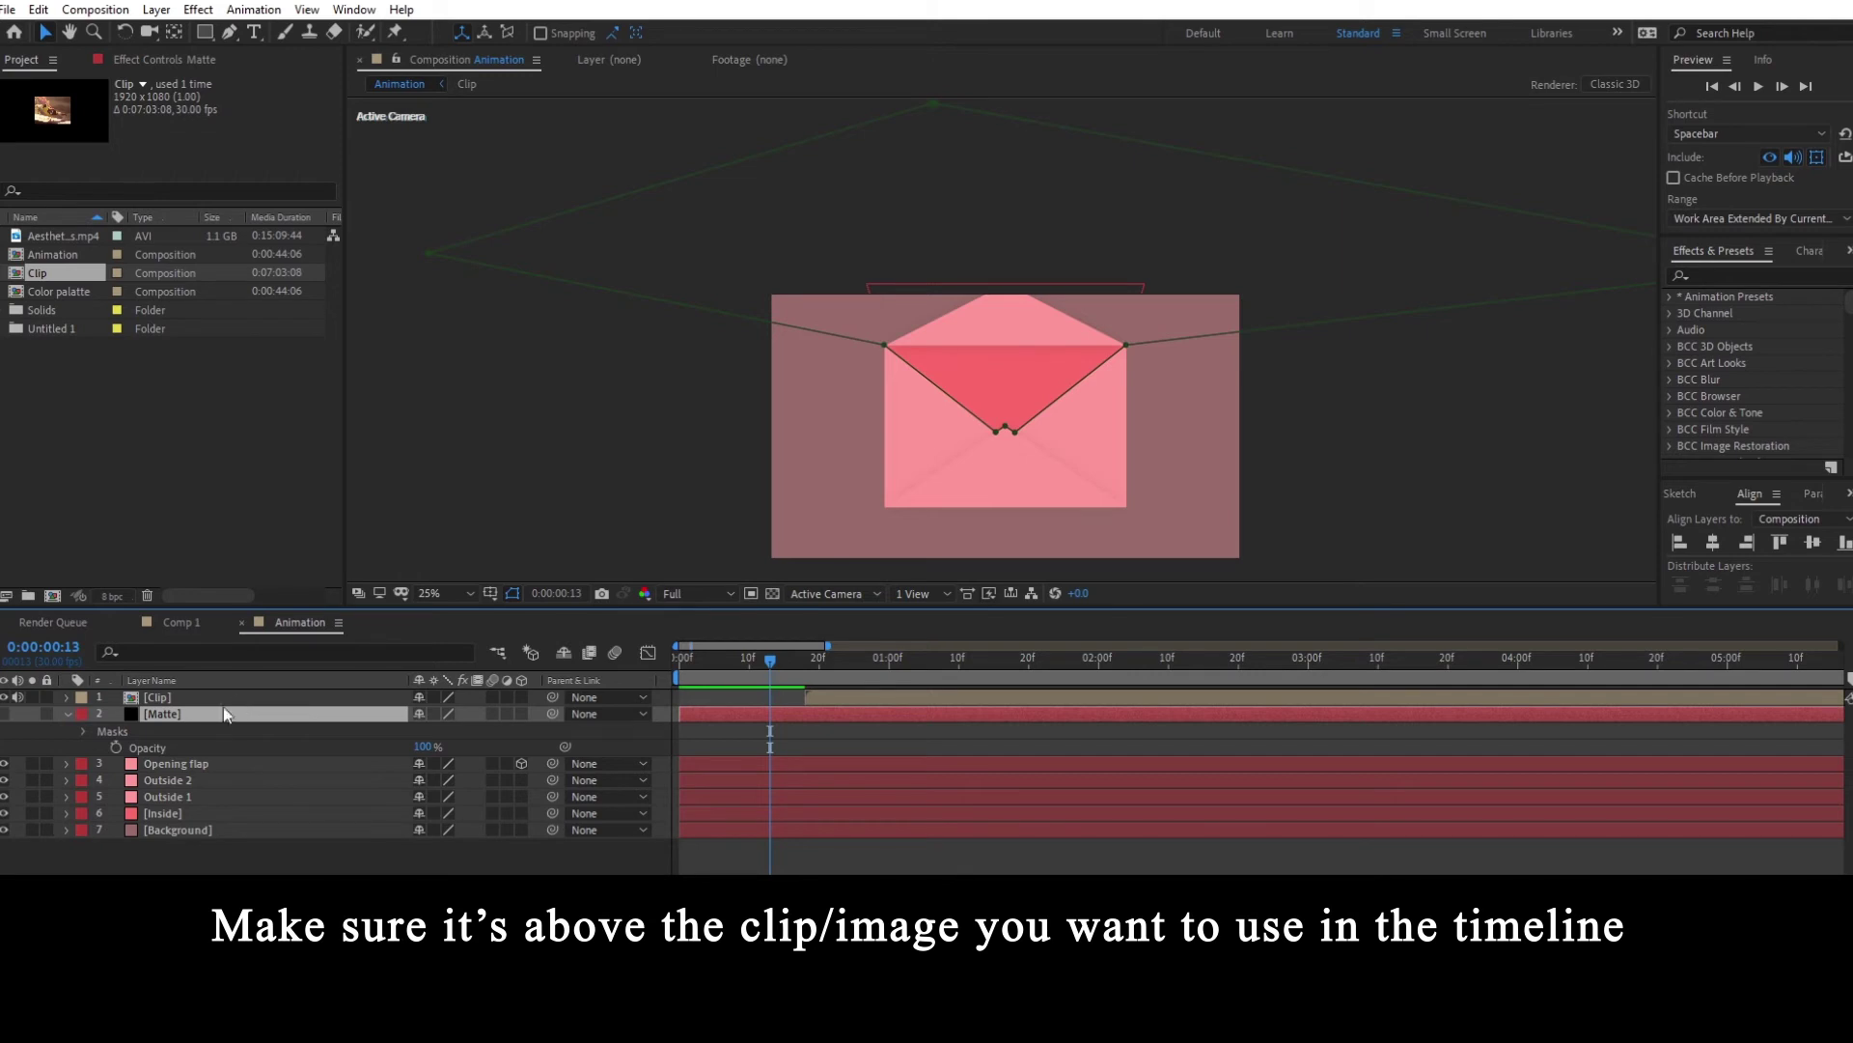
{"action": "left_click_drag", "start_coordinate": [237, 714], "coordinate": [205, 697]}
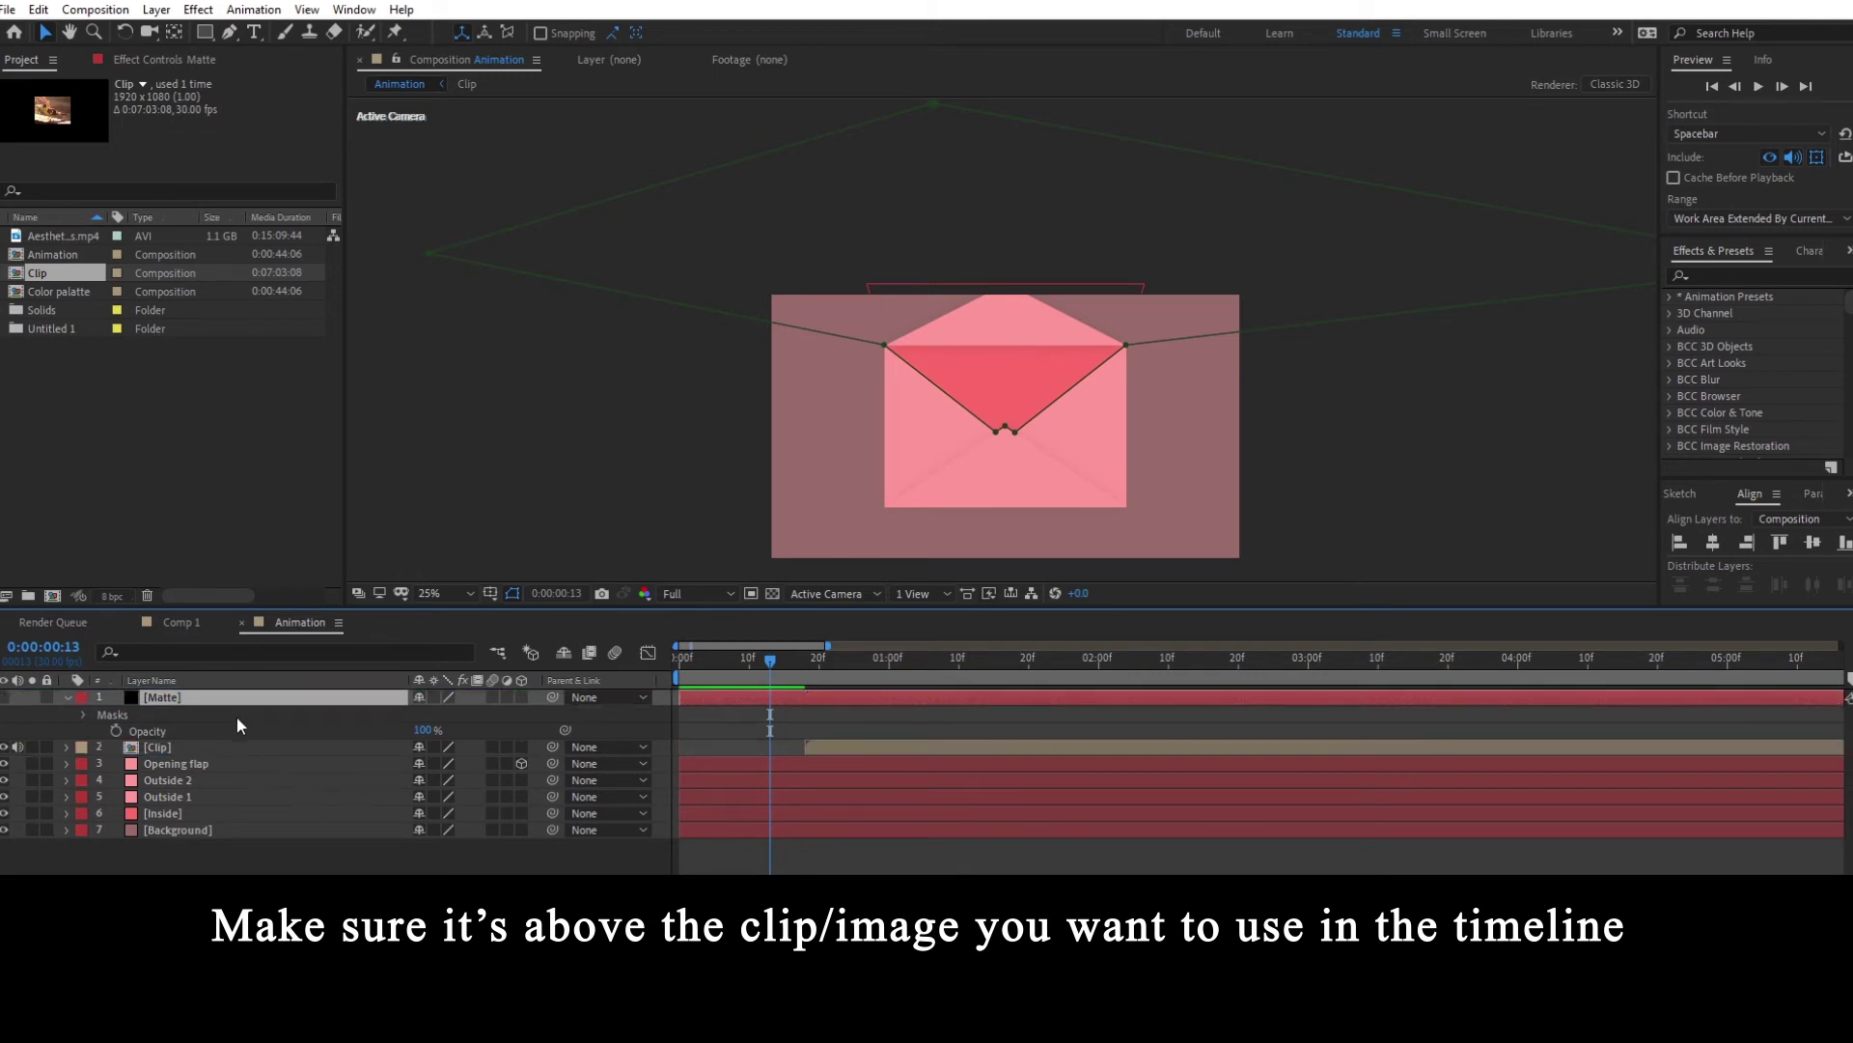
{"action": "left_click_drag", "start_coordinate": [822, 747], "coordinate": [731, 749]}
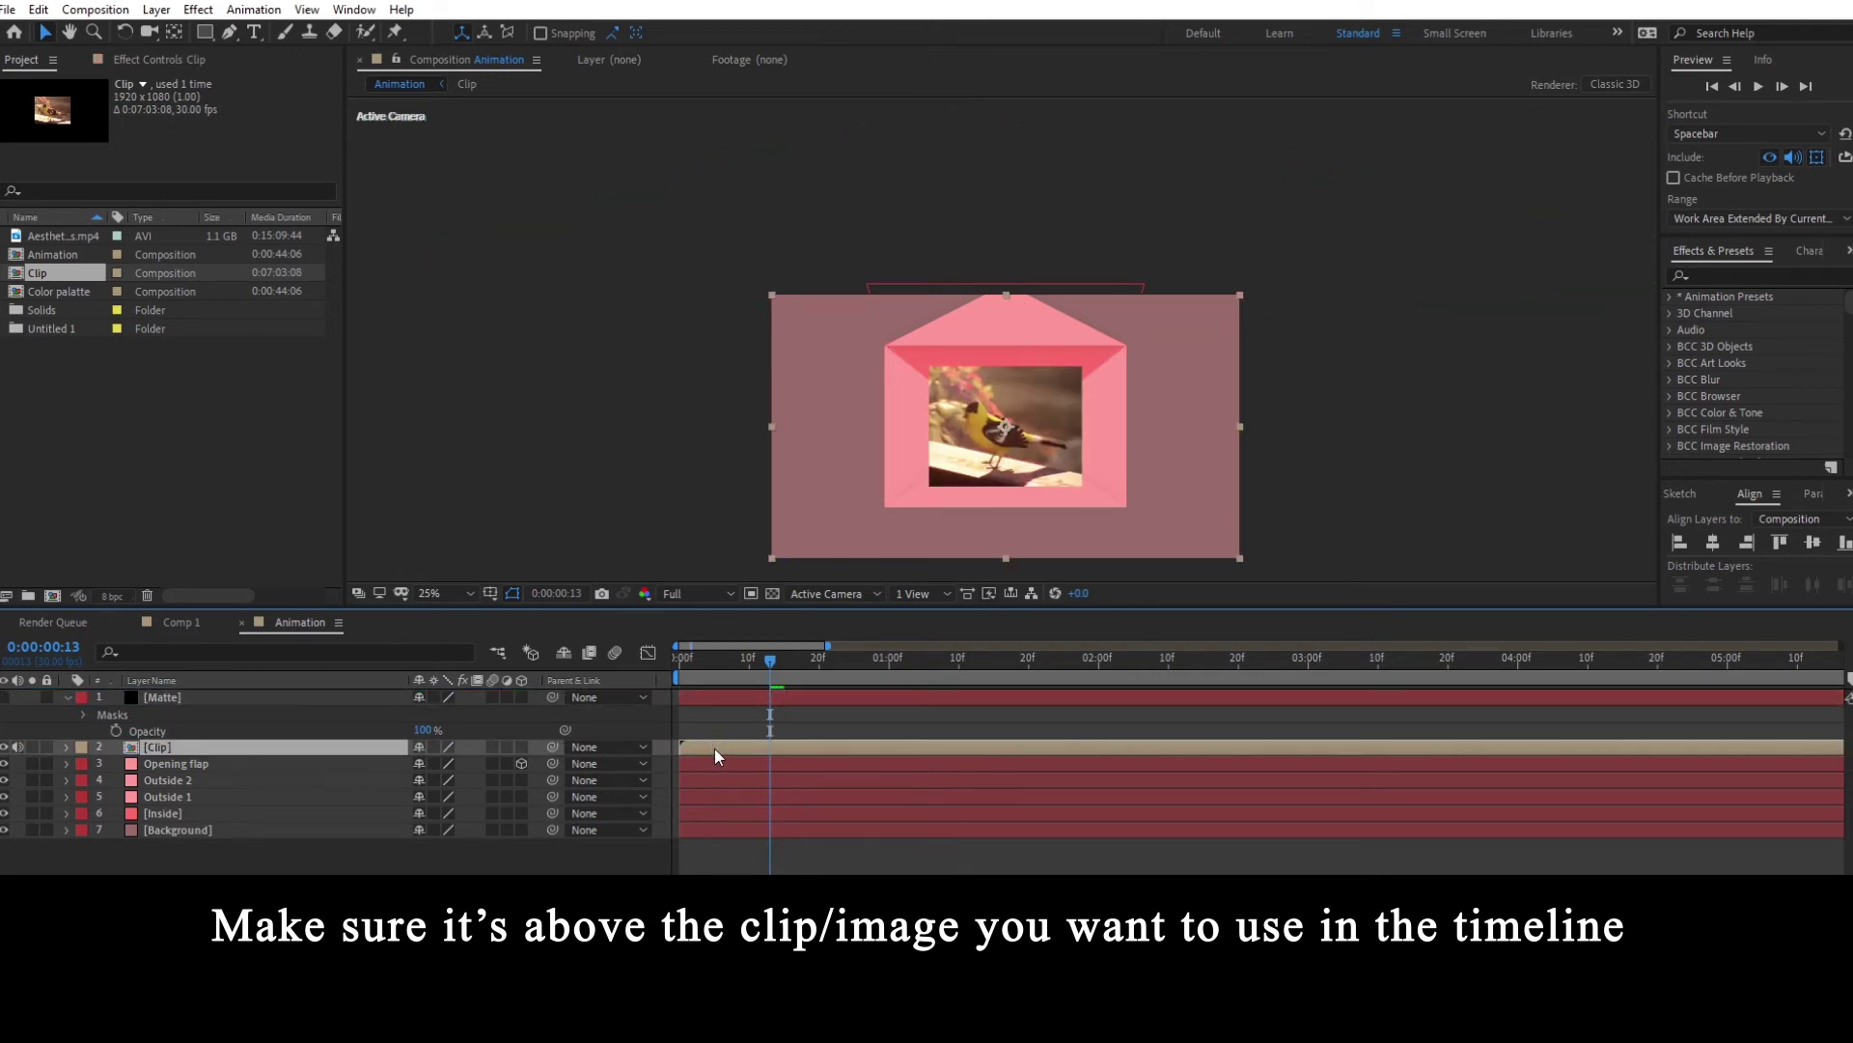
- Try placing the Clip layer beneath Outside 1 and moving it upward behind the opening flap
{"action": "left_click_drag", "start_coordinate": [203, 759], "coordinate": [195, 805]}
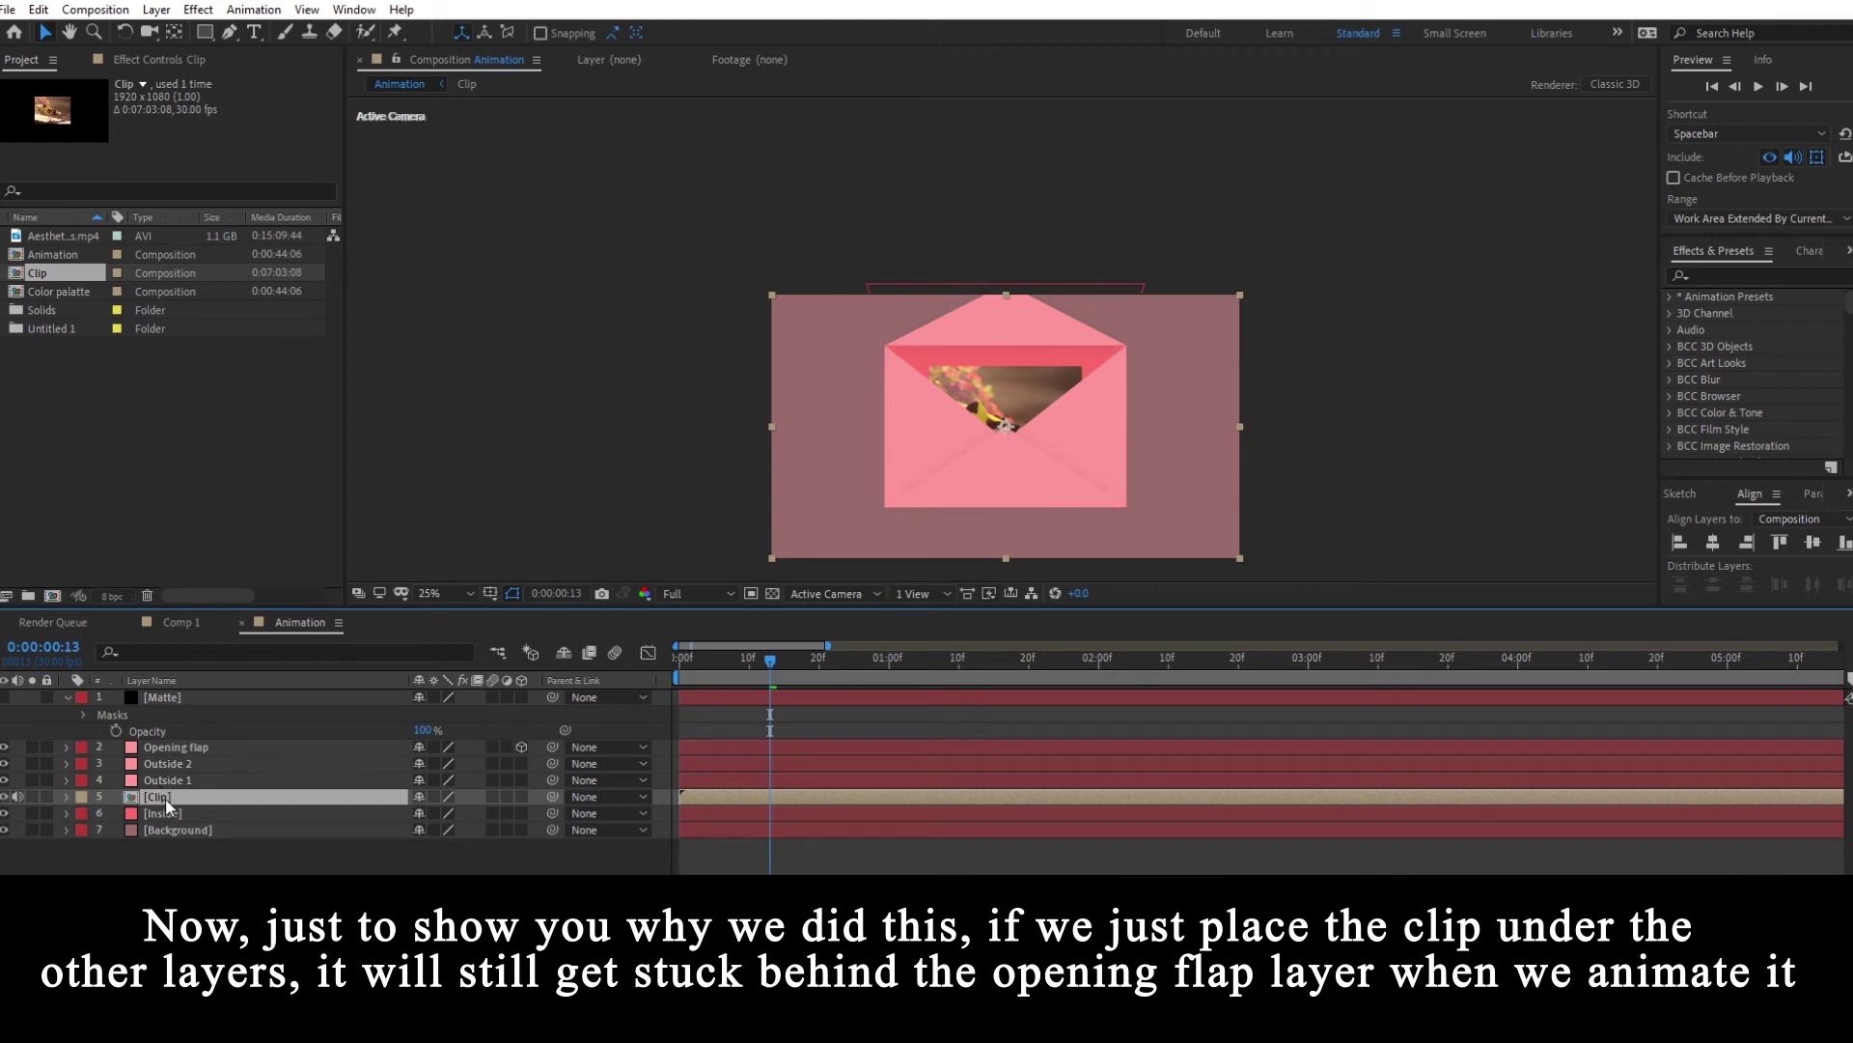
{"action": "mouse_move", "coordinate": [166, 799]}
{"action": "left_mouse_down"}
{"action": "mouse_move", "coordinate": [162, 744]}
{"action": "mouse_move", "coordinate": [167, 793]}
{"action": "left_mouse_up"}
{"action": "left_click_drag", "start_coordinate": [873, 500], "coordinate": [870, 449]}
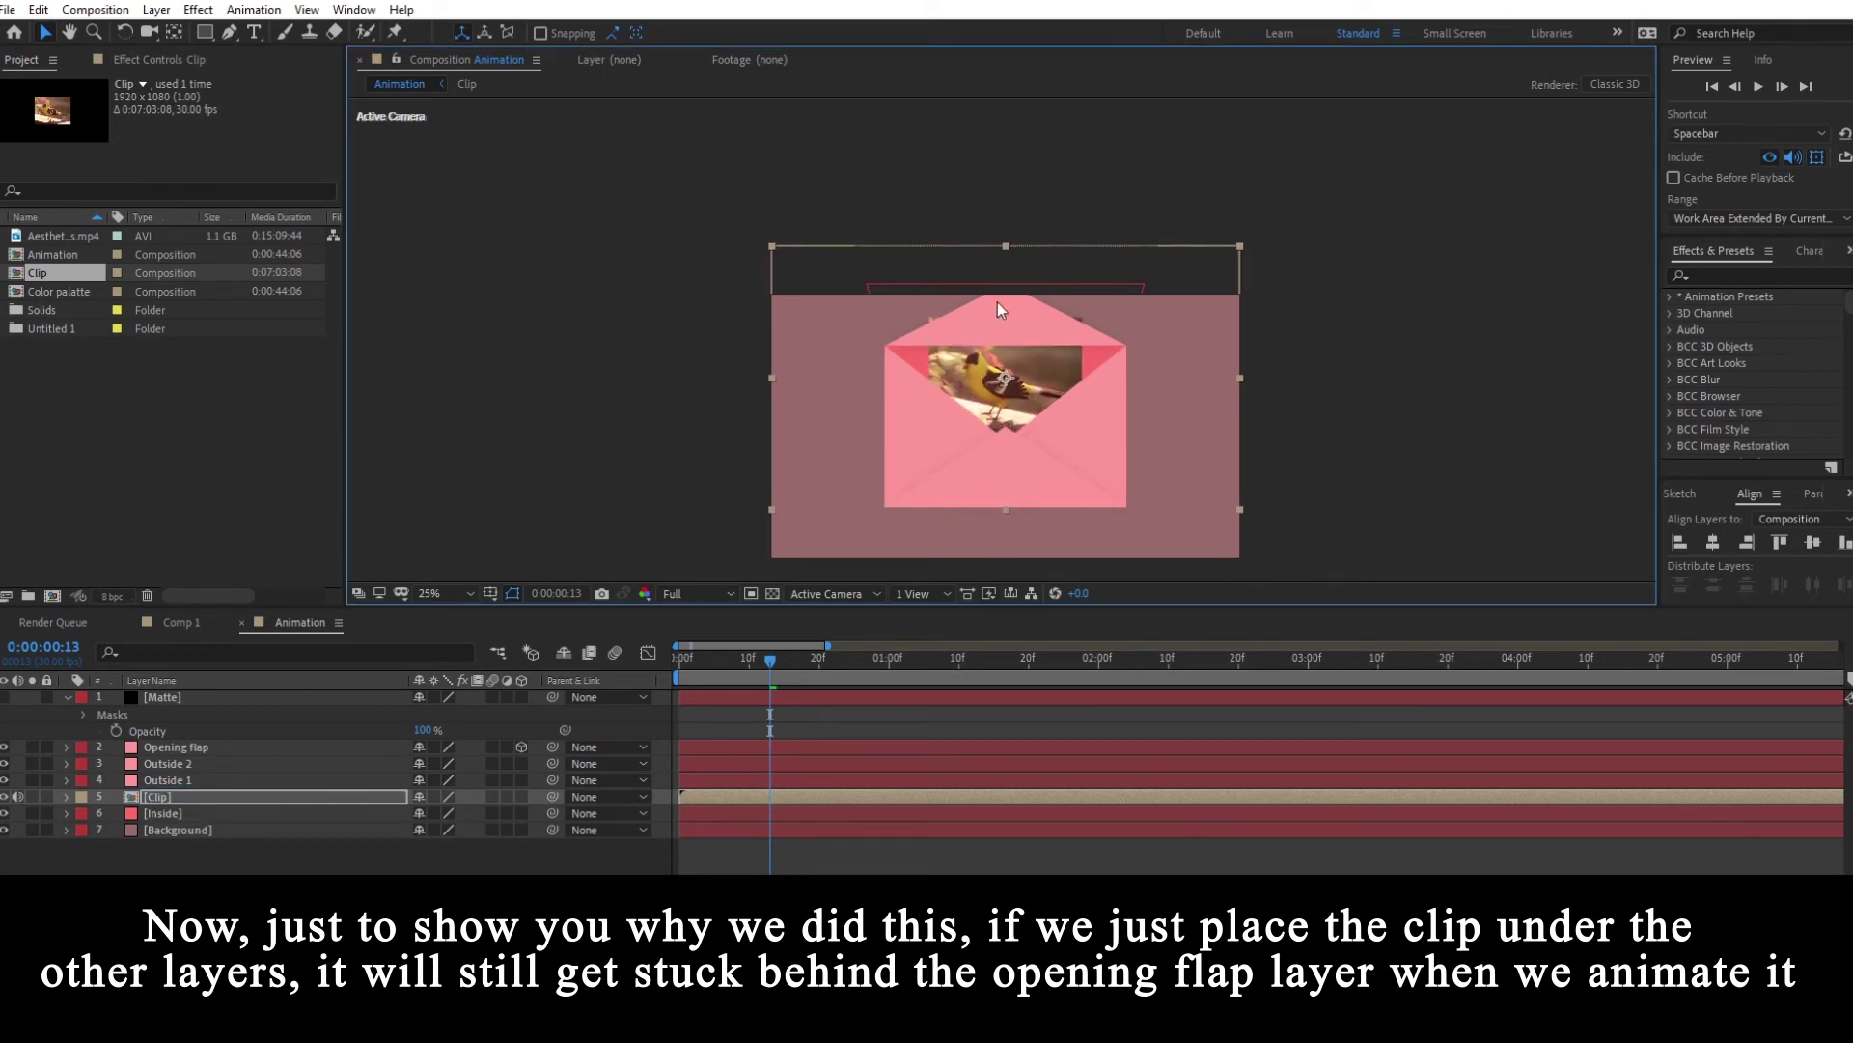
{"action": "key", "text": "period"}
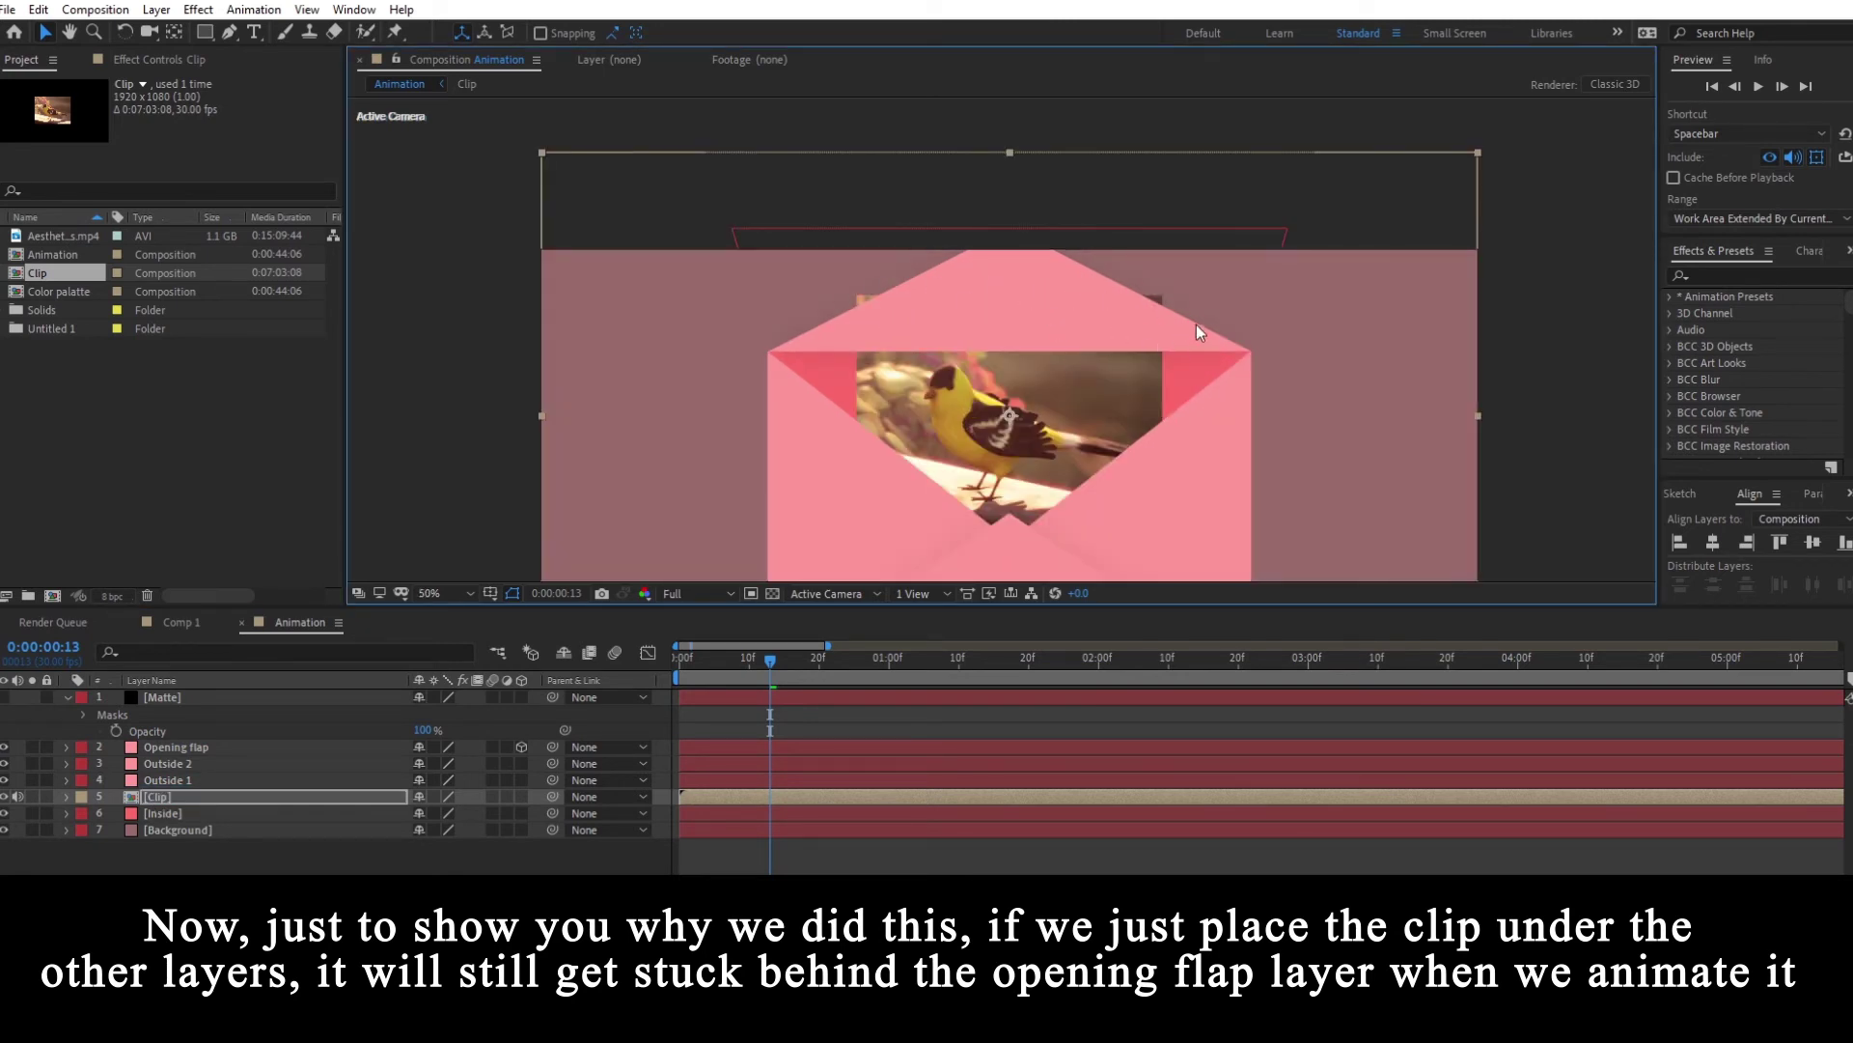
{"action": "left_click_drag", "start_coordinate": [1123, 431], "coordinate": [1066, 361]}
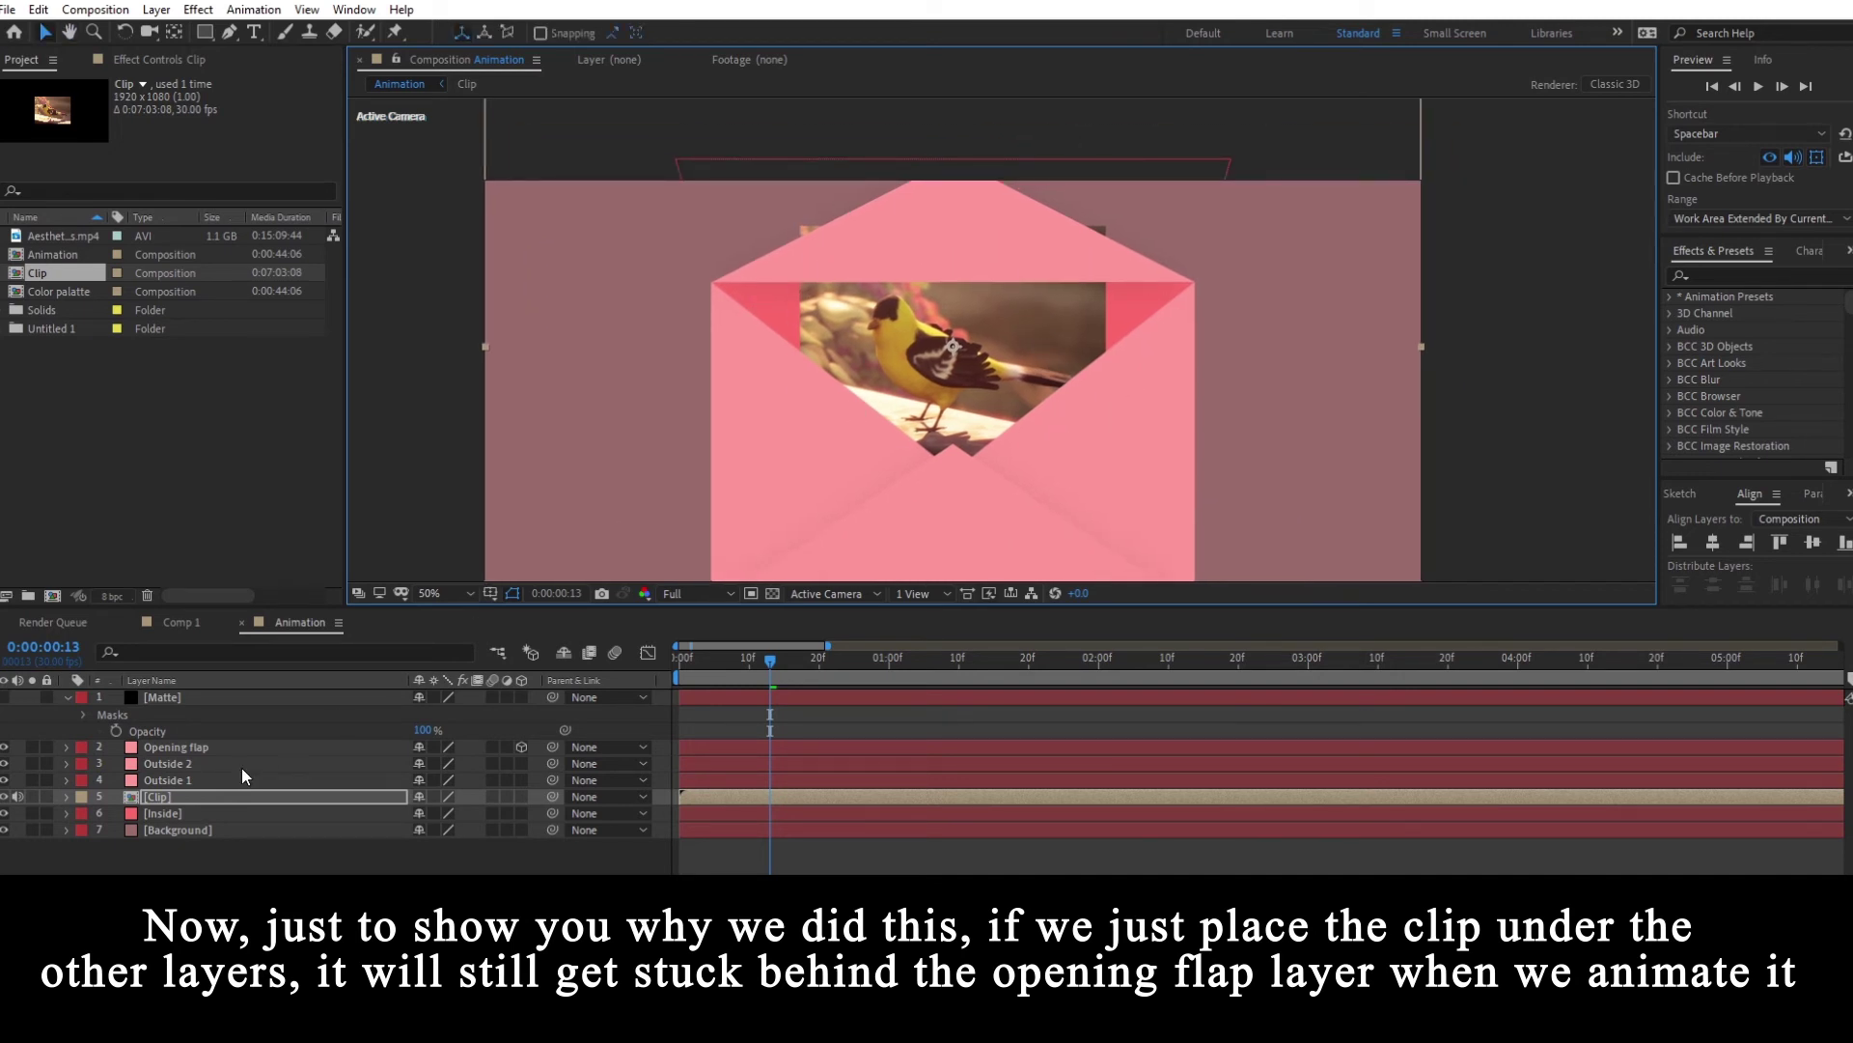
{"action": "left_click_drag", "start_coordinate": [242, 775], "coordinate": [159, 723]}
- Display the track matte options and set the Clip layer's track matte to Alpha Matte "[Matte]"
{"action": "left_click", "coordinate": [185, 699]}
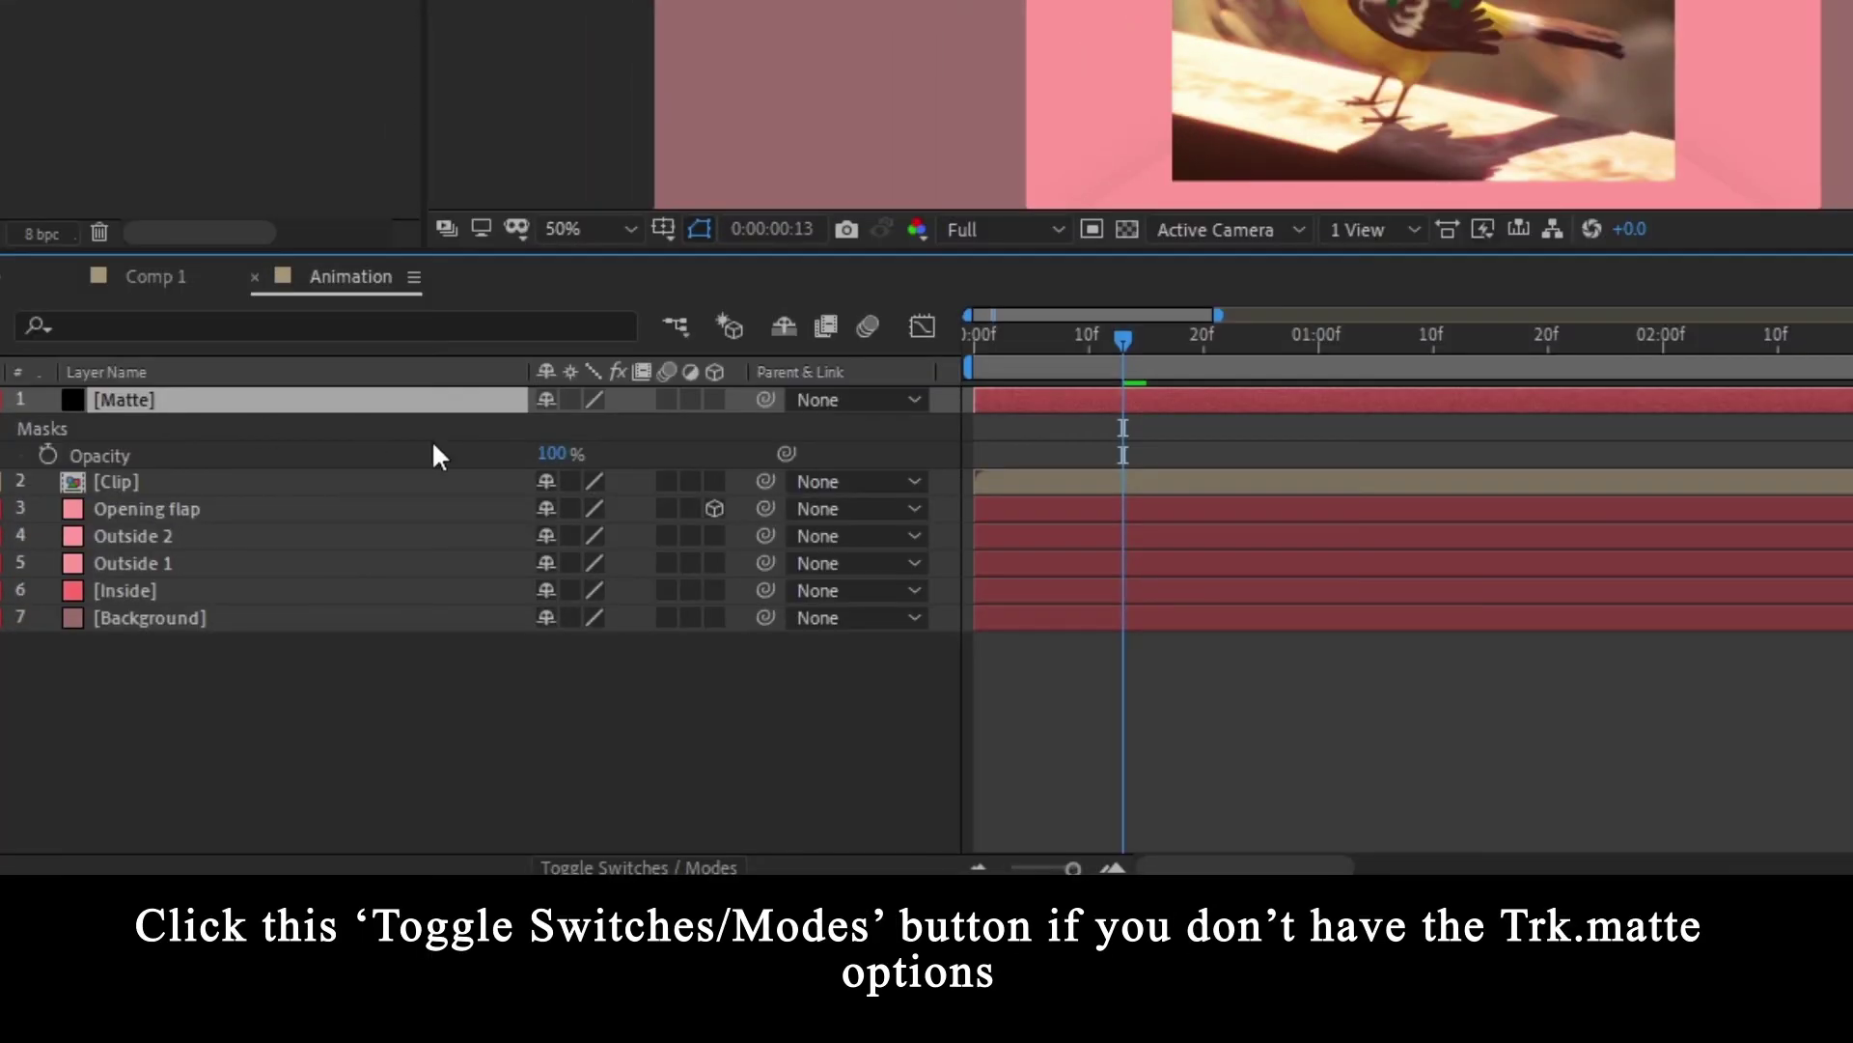
{"action": "left_click", "coordinate": [637, 866]}
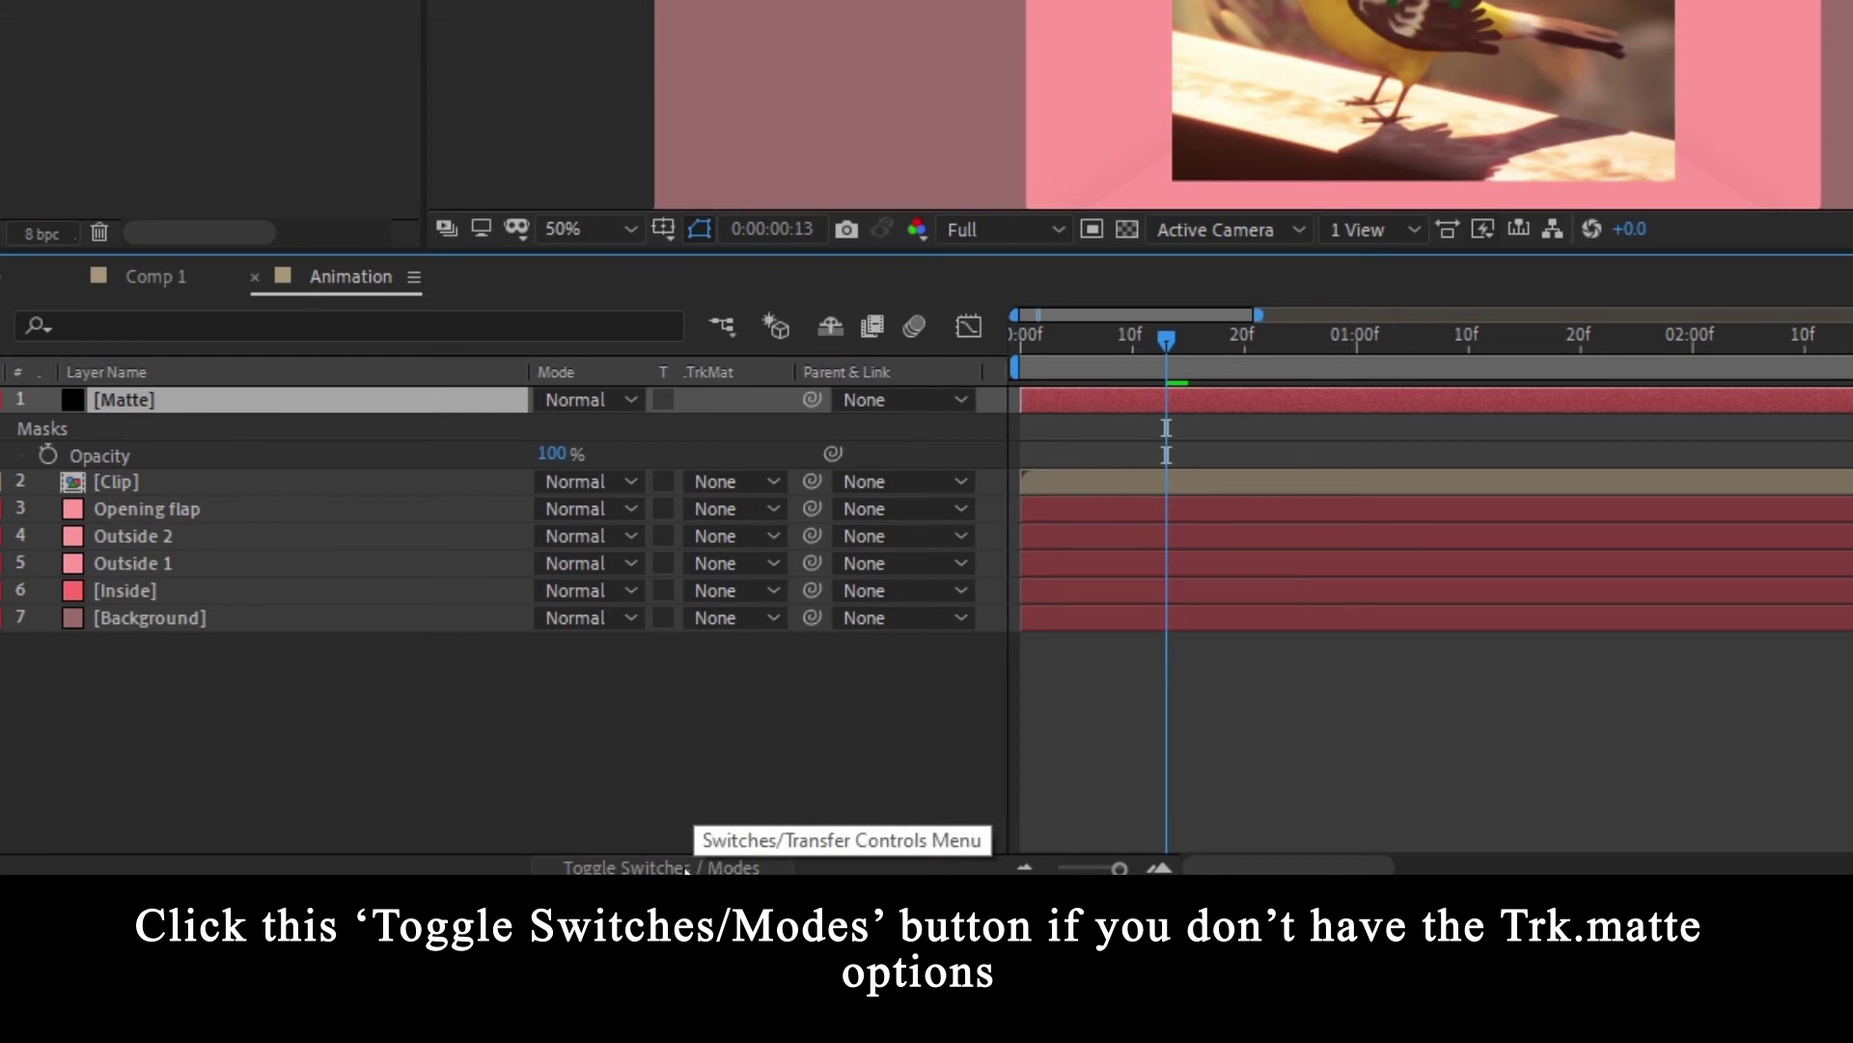
{"action": "left_click", "coordinate": [433, 482]}
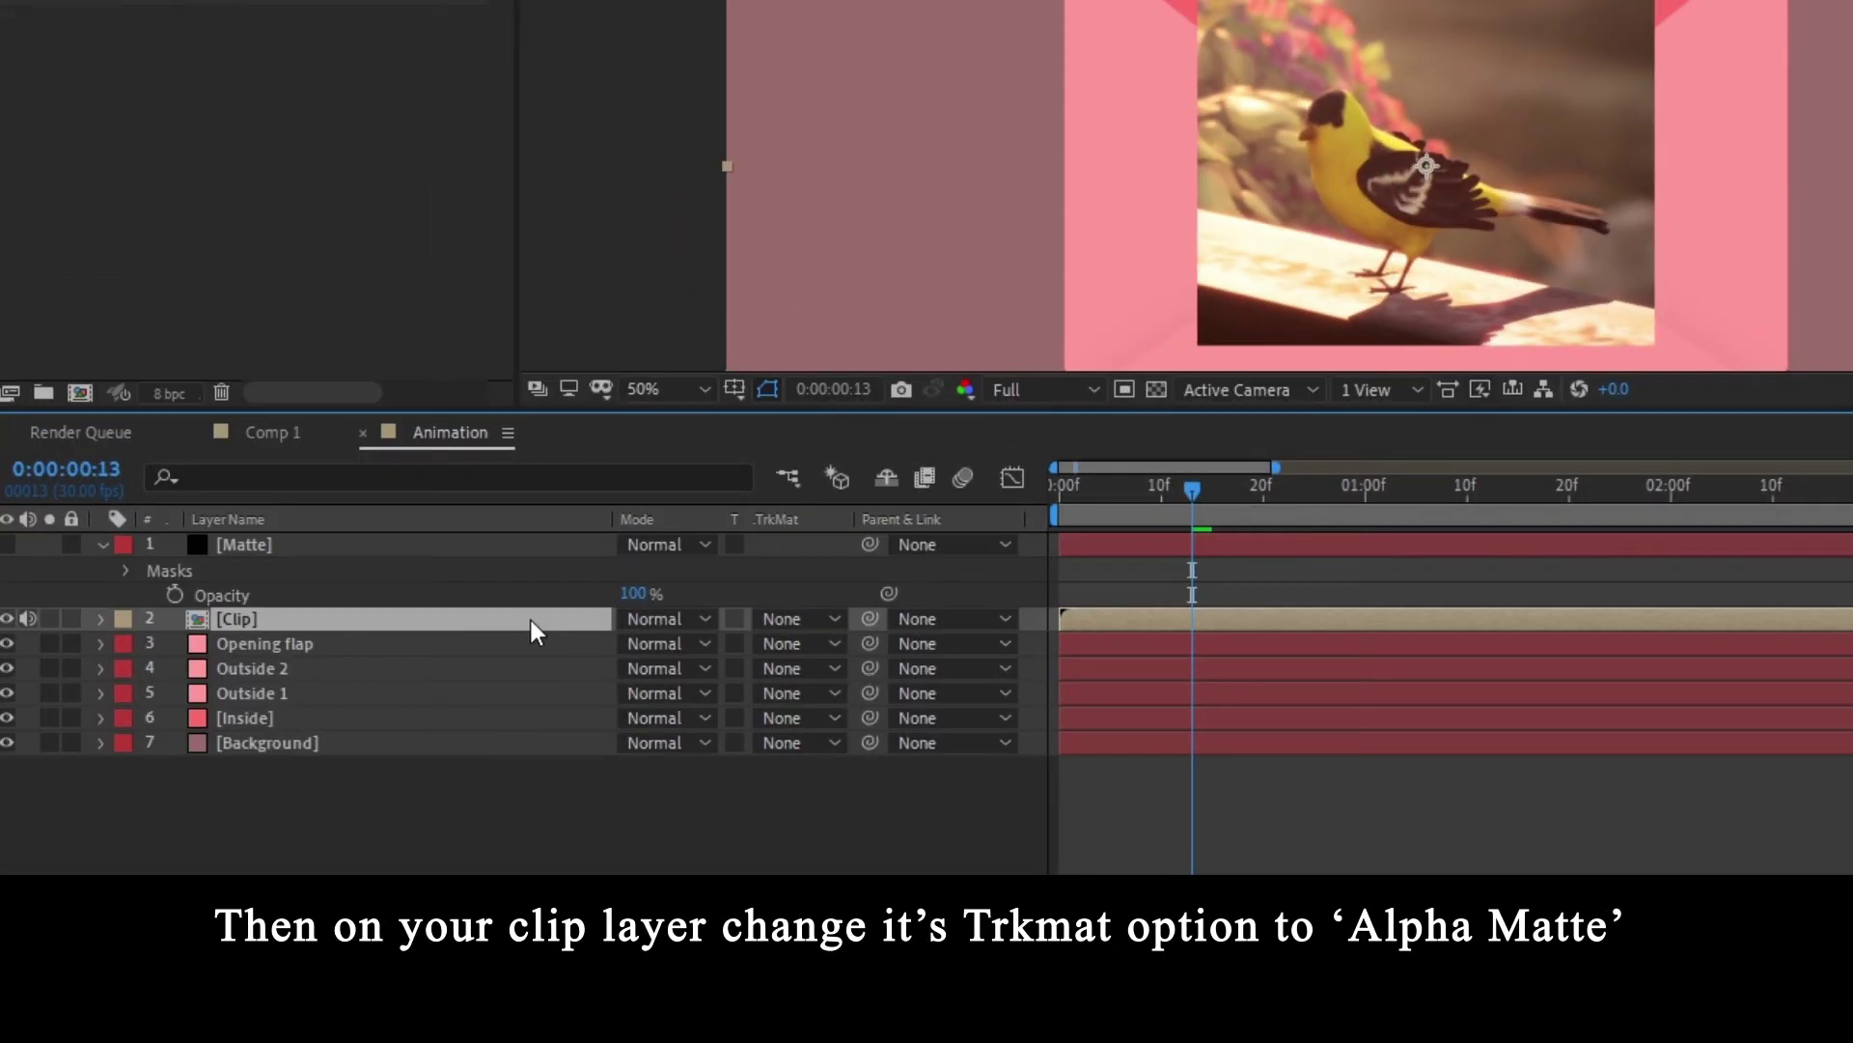
{"action": "left_click", "coordinate": [815, 616]}
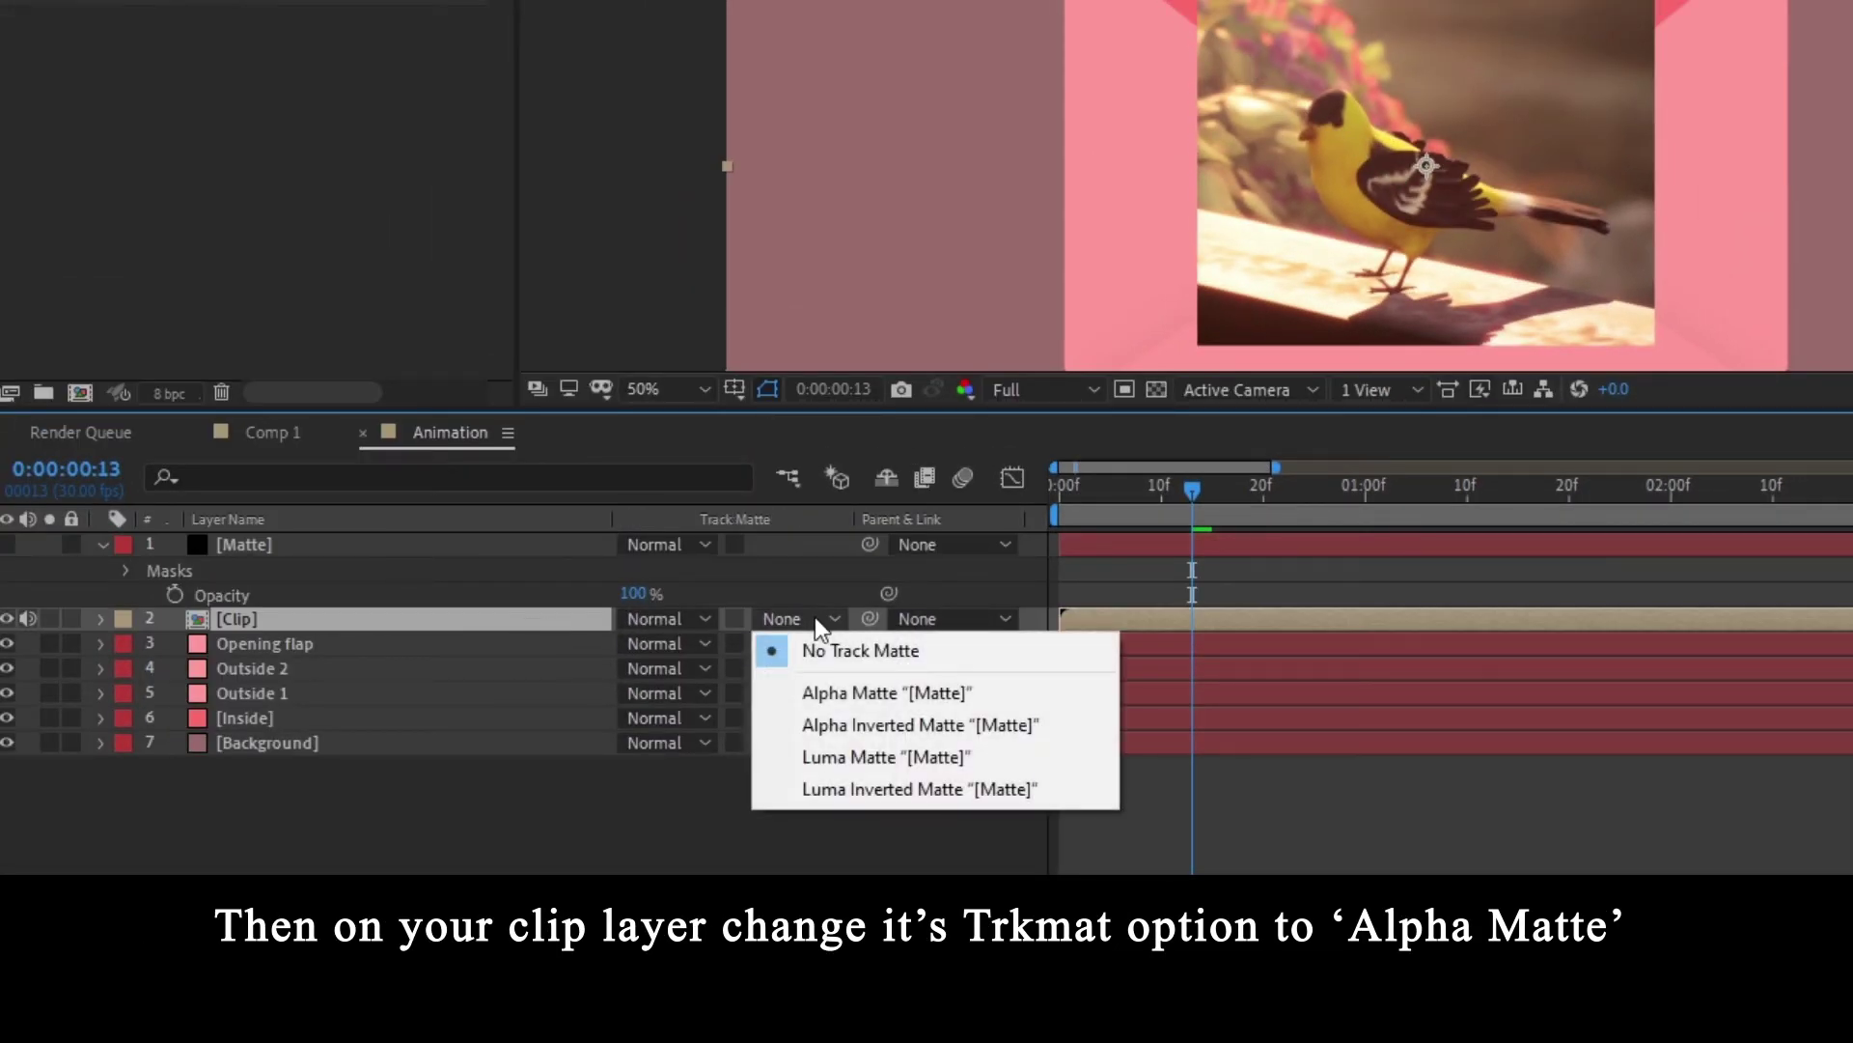
{"action": "left_click", "coordinate": [830, 693]}
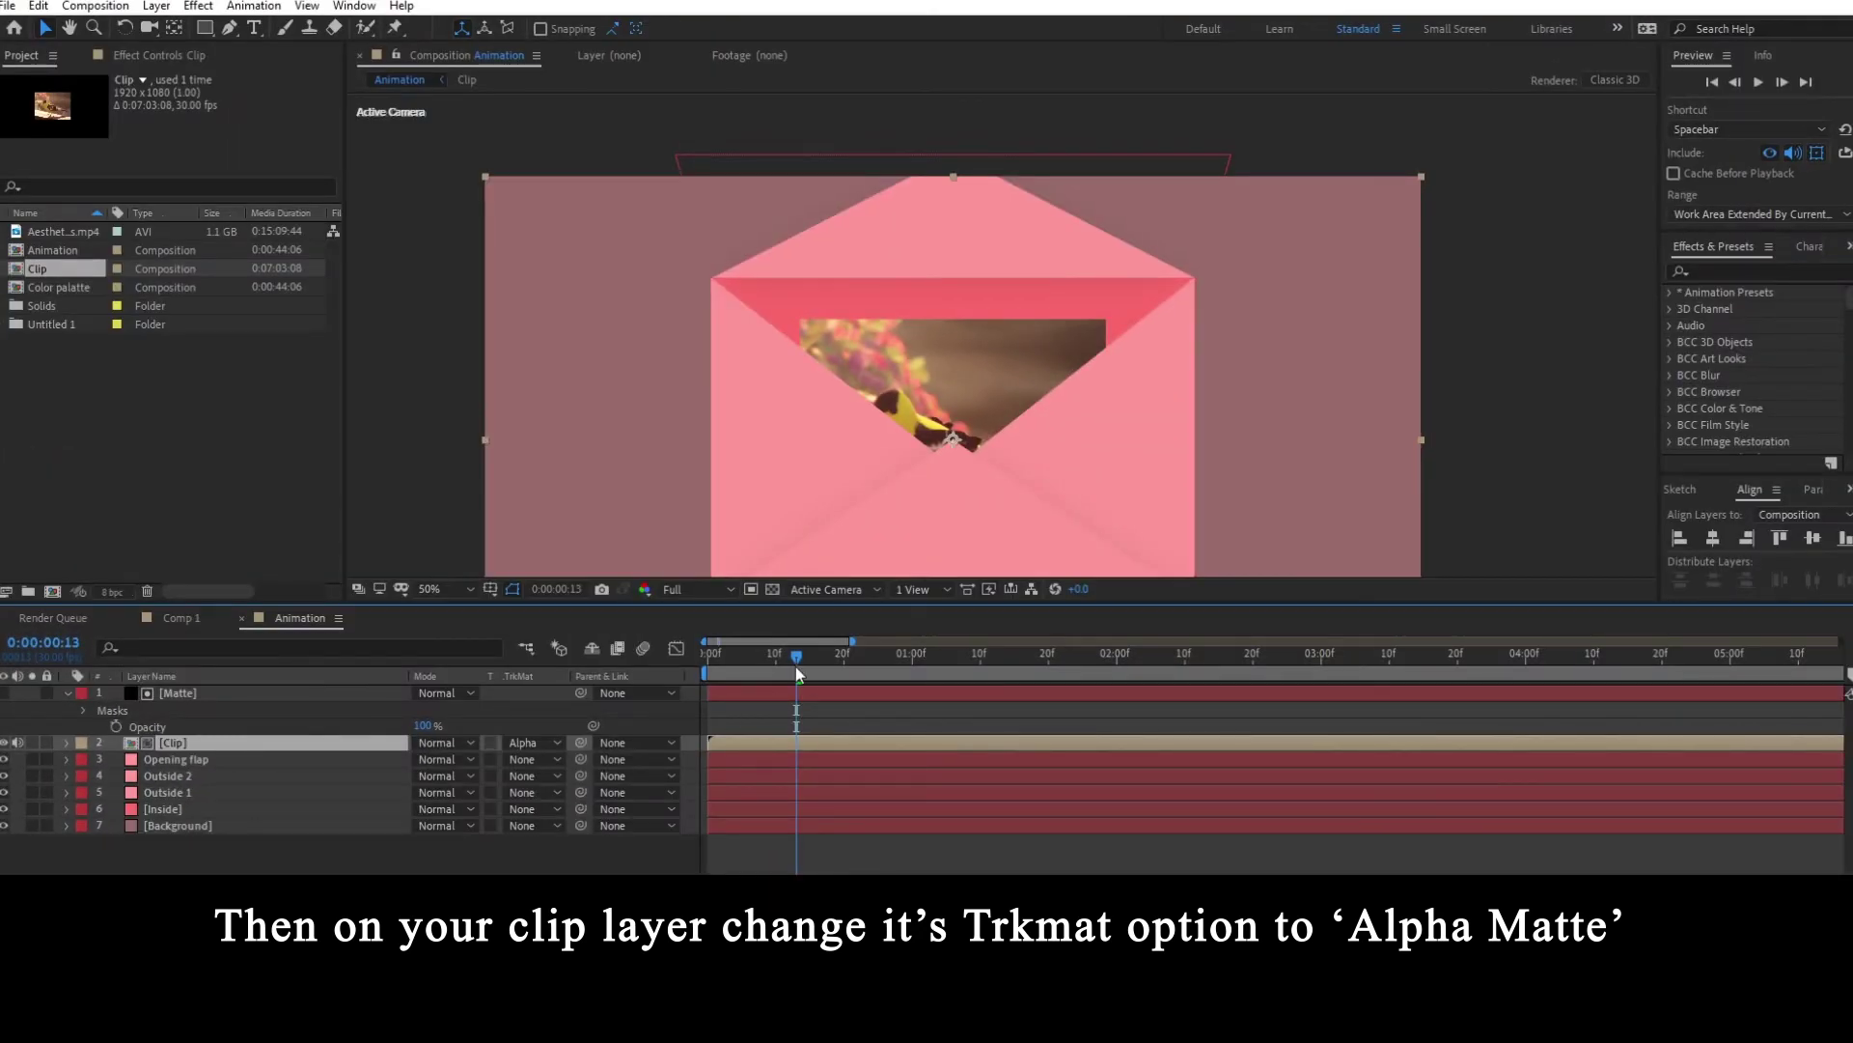
- Keyframe the Clip layer's Position at frame 0 and add a second Position keyframe at frame 20
{"action": "left_click_drag", "start_coordinate": [795, 666], "coordinate": [693, 668]}
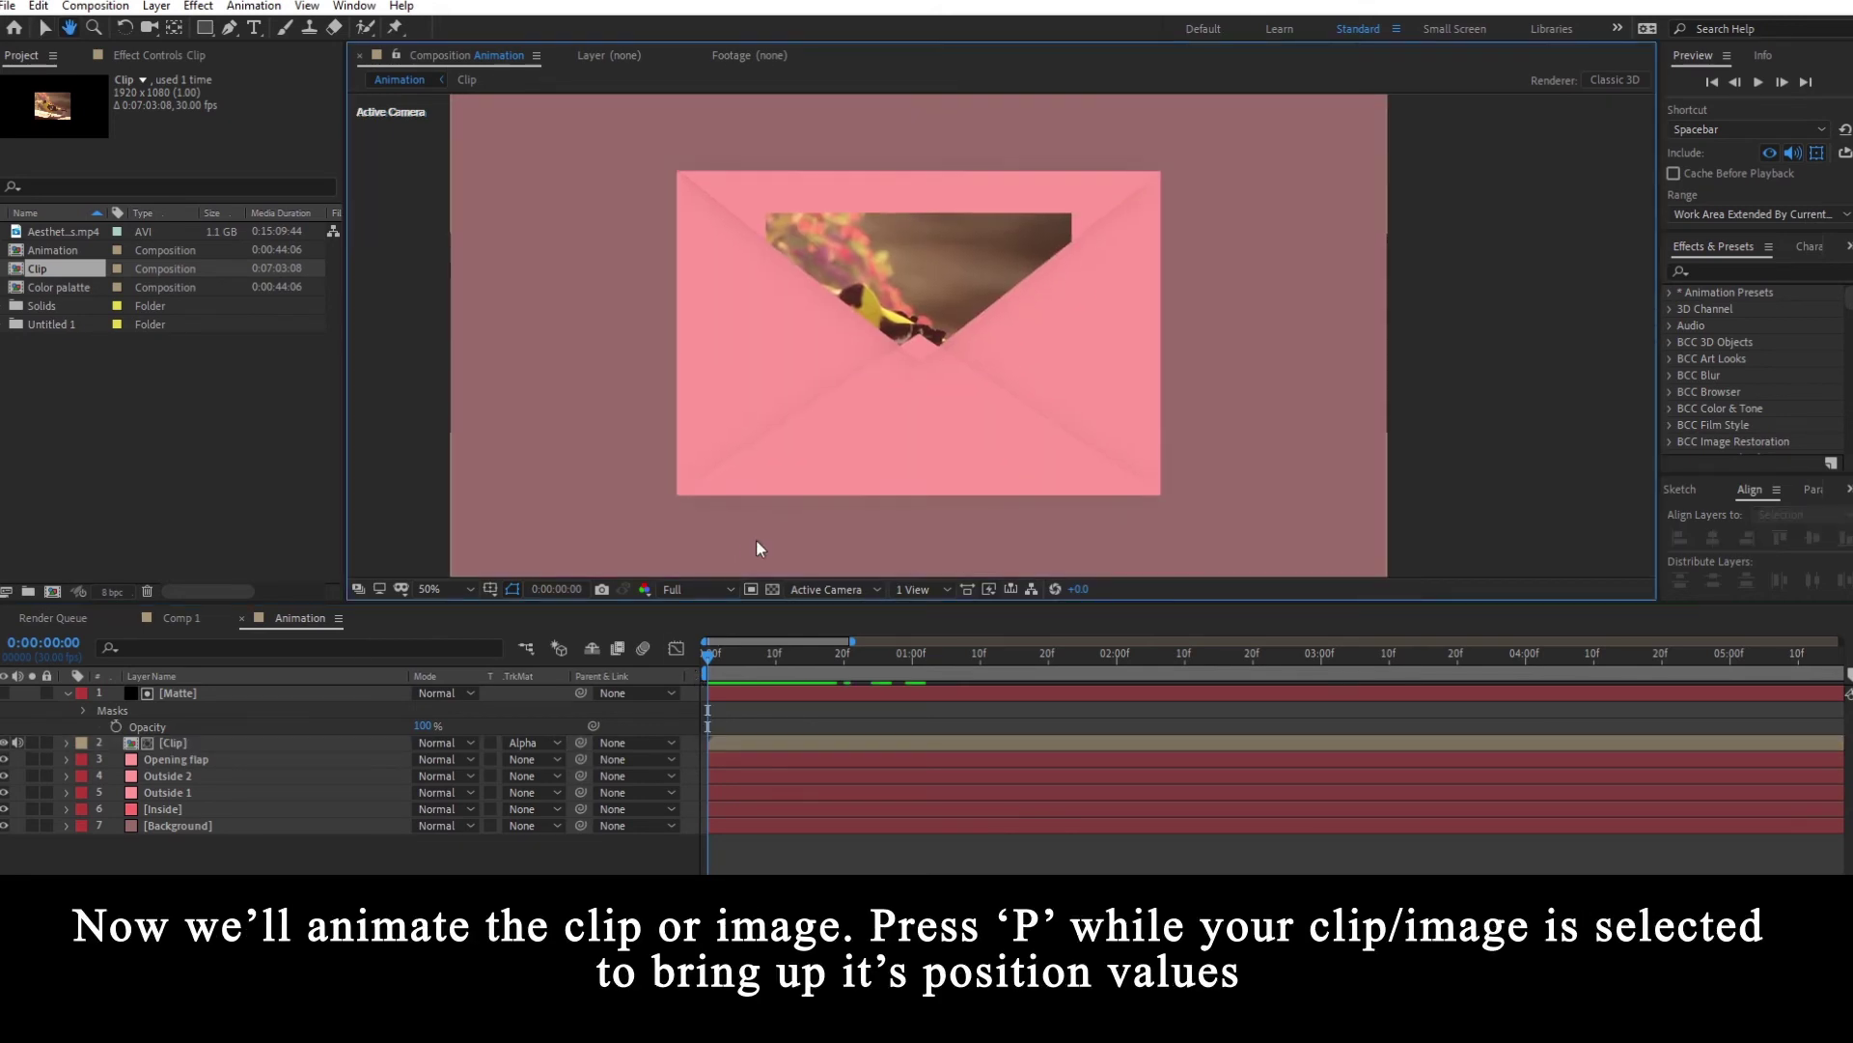
{"action": "left_click", "coordinate": [737, 745]}
{"action": "key", "text": "p"}
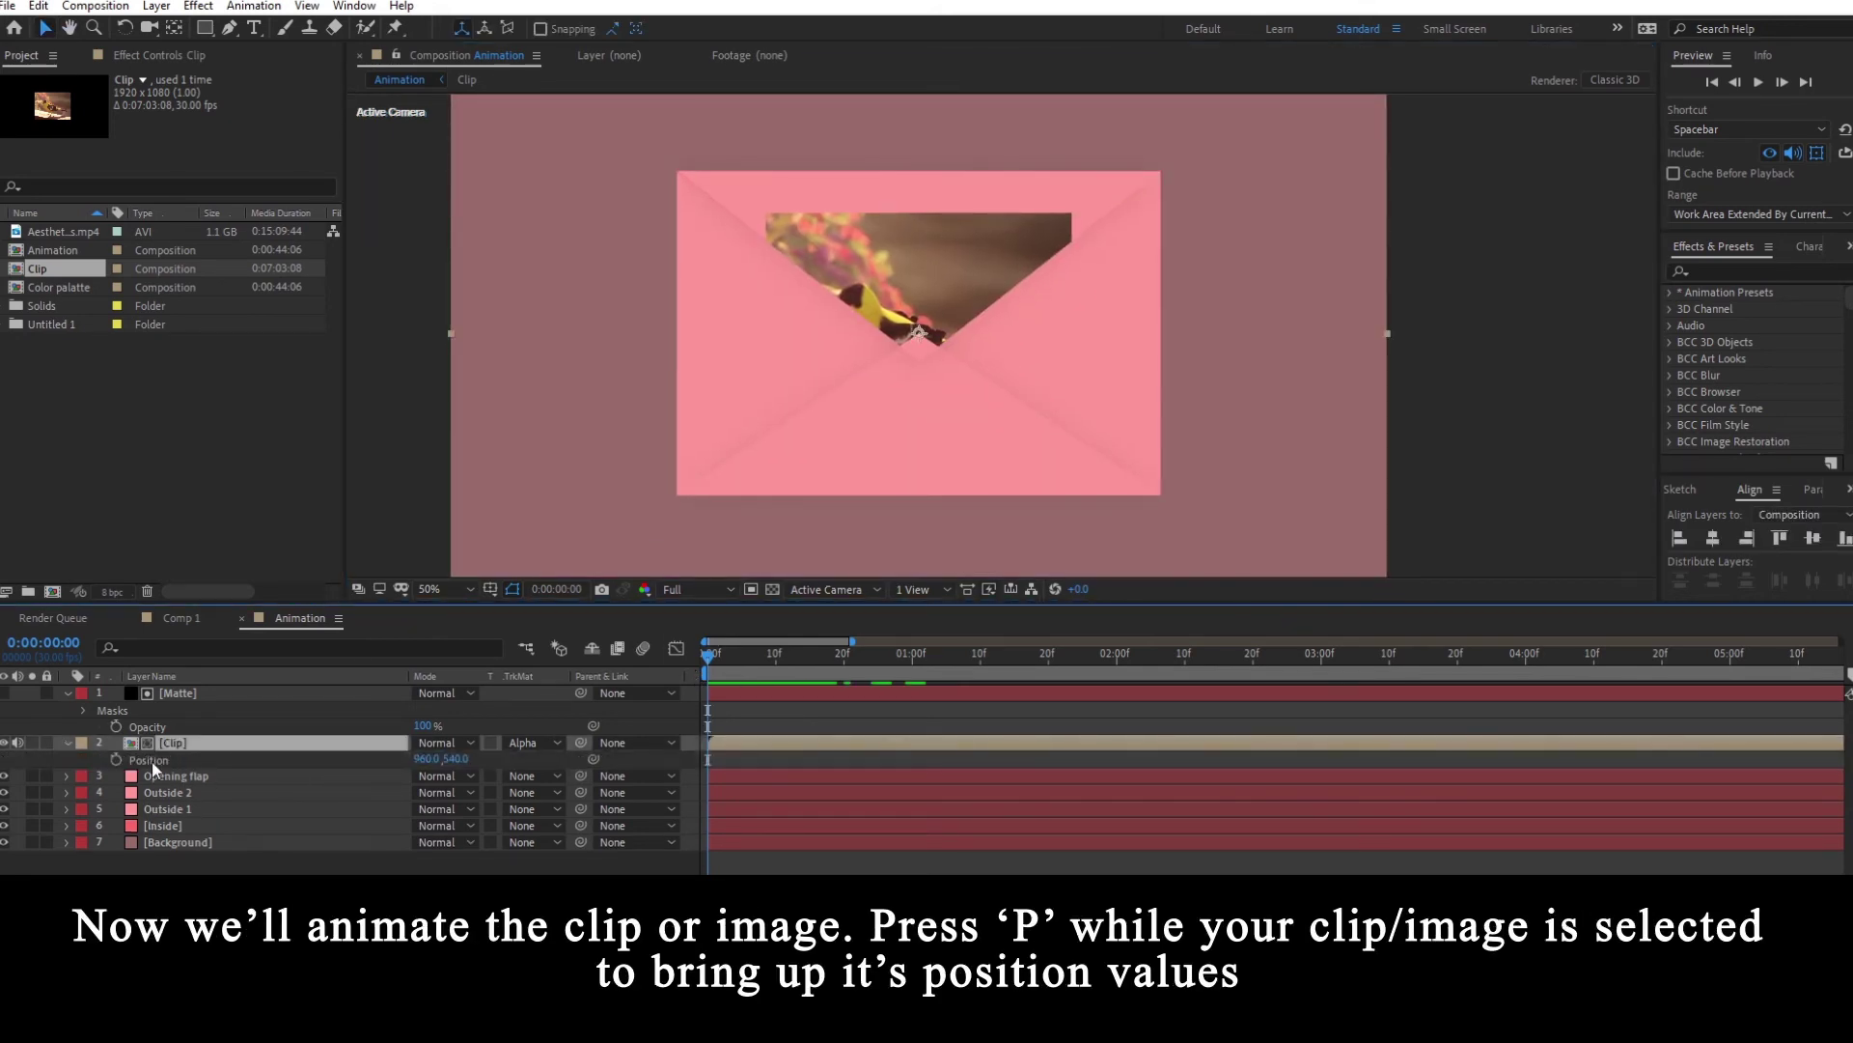
{"action": "left_click", "coordinate": [115, 759]}
{"action": "key", "text": "shift+Page_Down"}
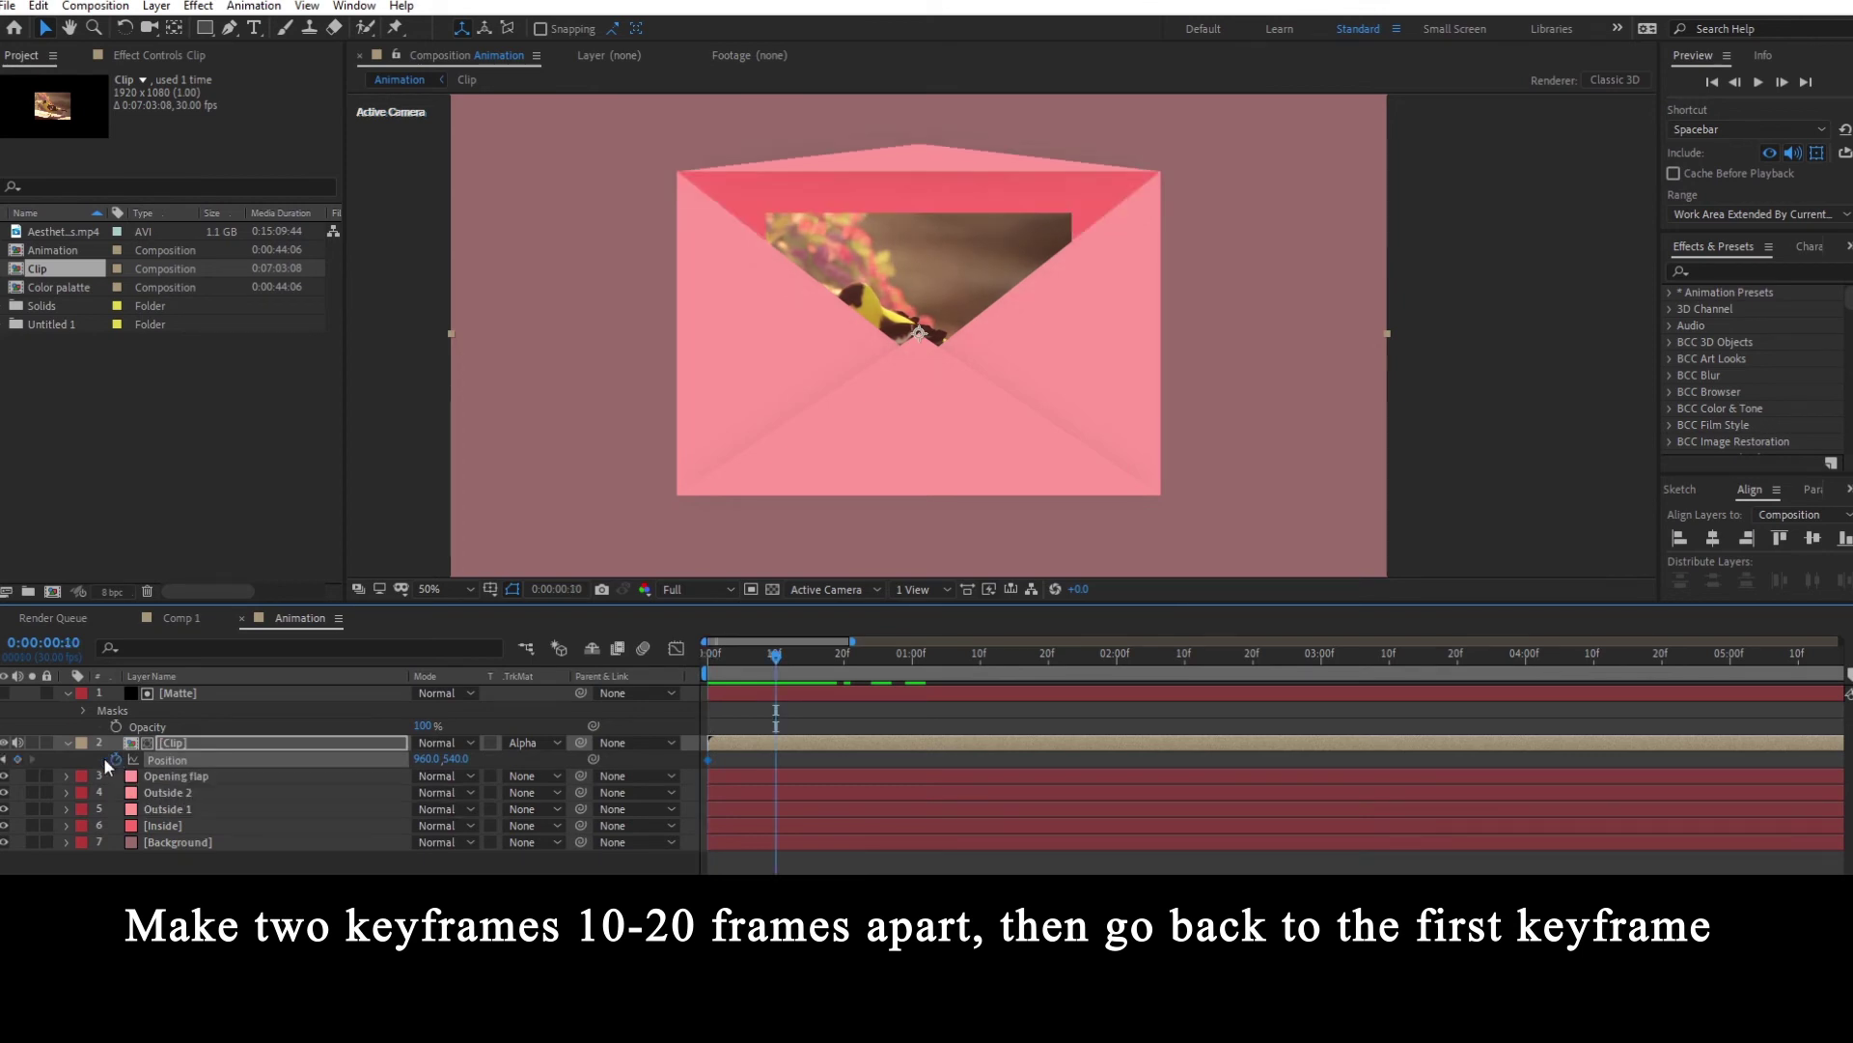
{"action": "key", "text": "shift+Page_Down"}
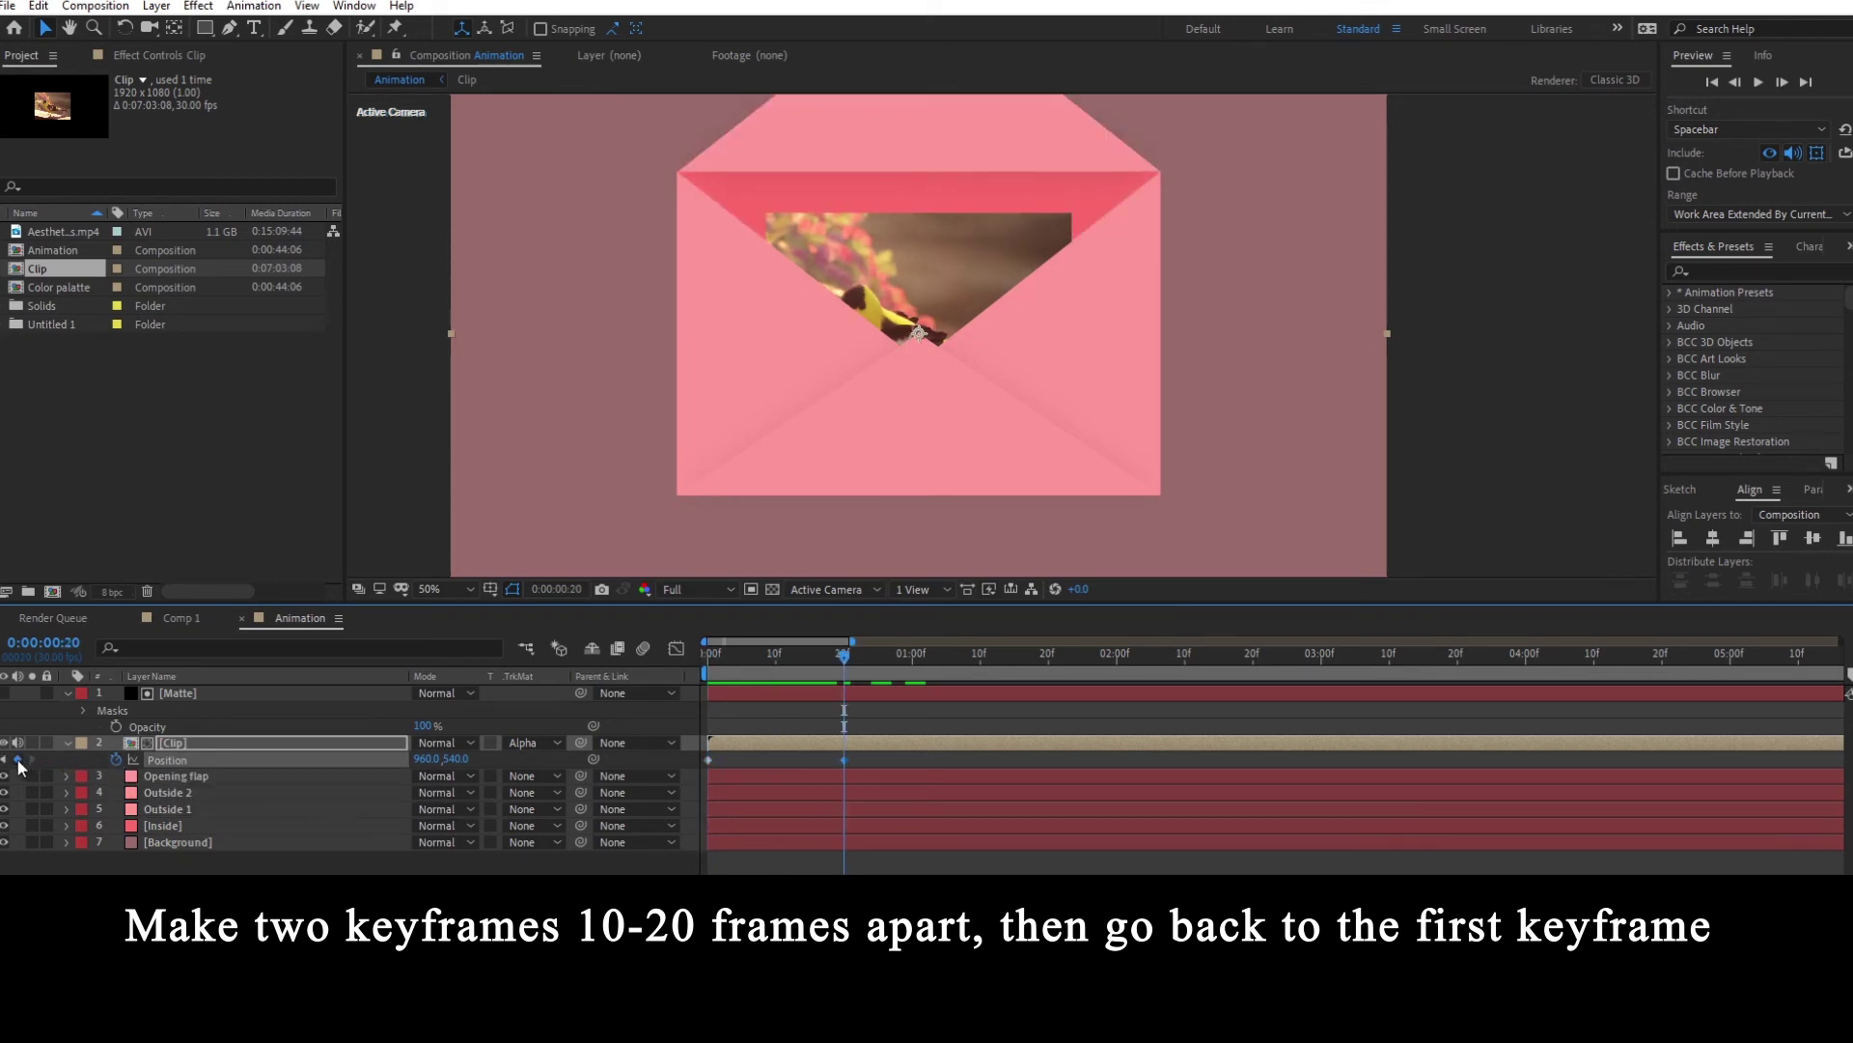
- Lower the Clip layer's Position to 960, 1034 at frame 0 and raise it to 960, 340 at frame 20
{"action": "left_click", "coordinate": [5, 759]}
{"action": "left_click_drag", "start_coordinate": [919, 332], "coordinate": [919, 573]}
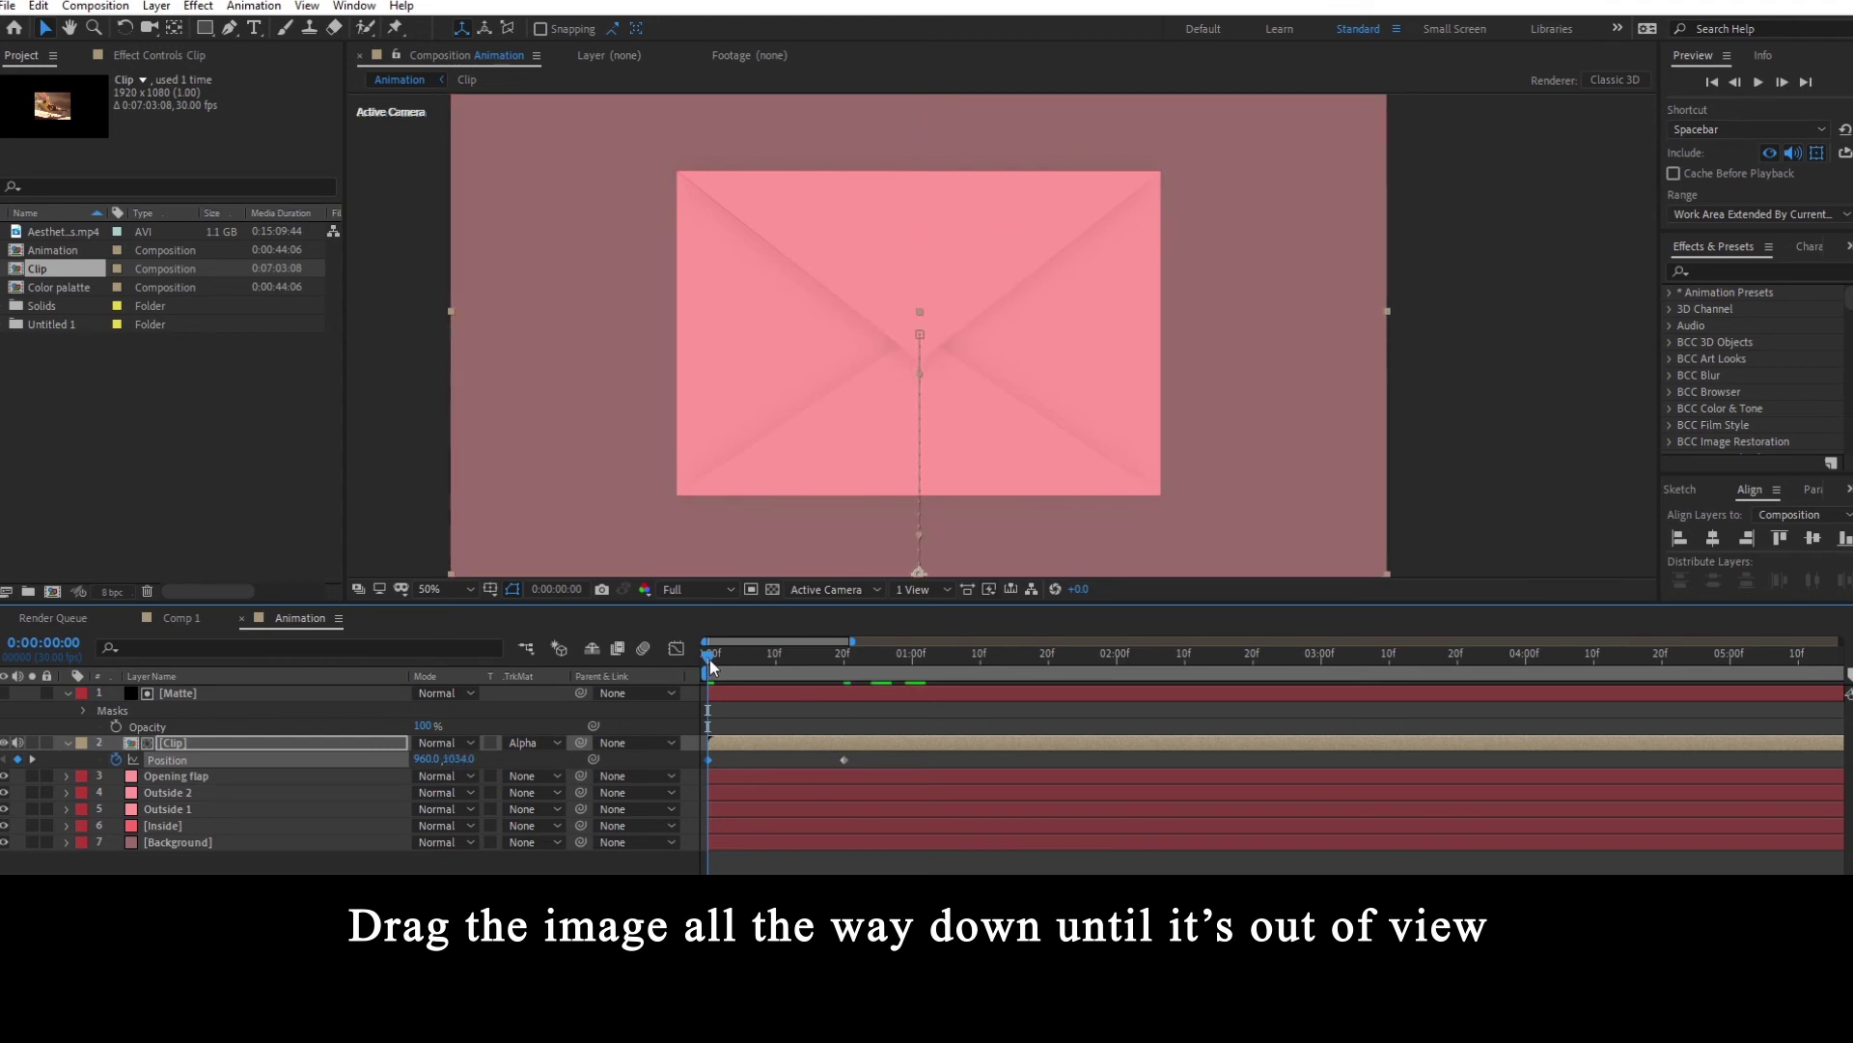
{"action": "left_click_drag", "start_coordinate": [710, 658], "coordinate": [848, 668]}
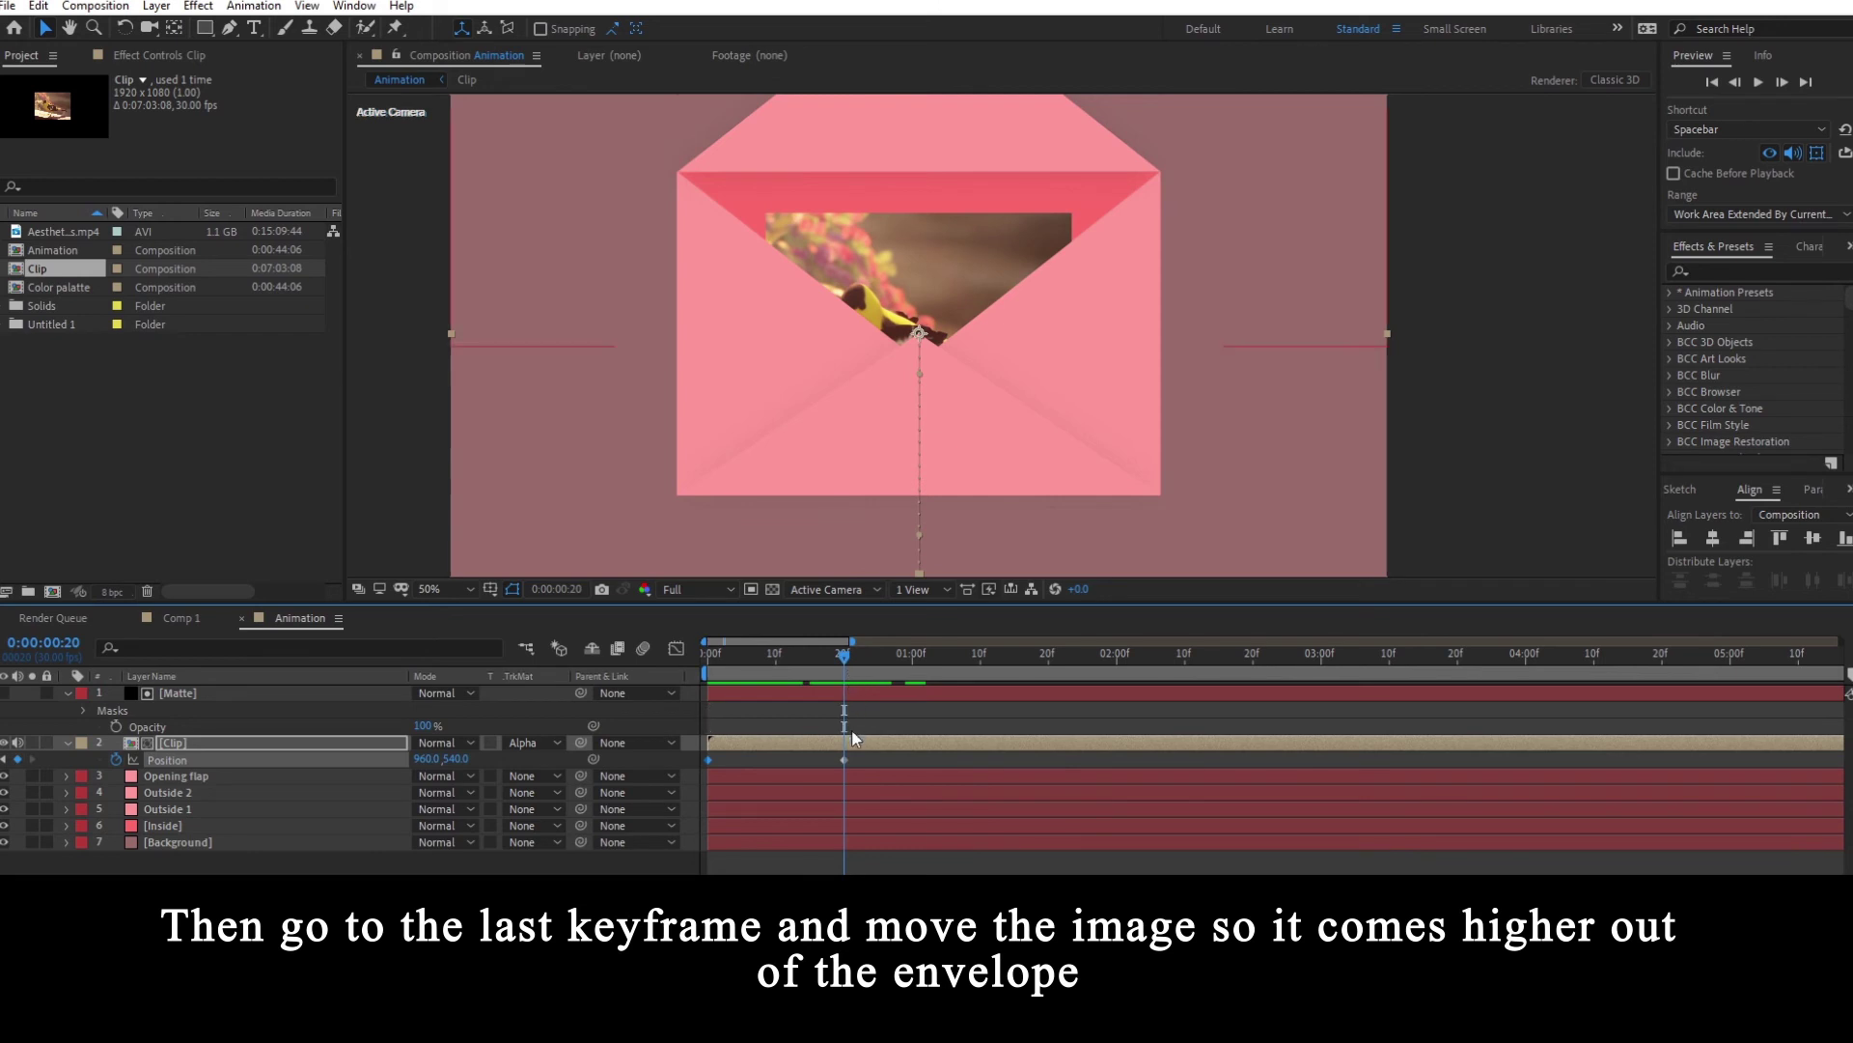
{"action": "left_click_drag", "start_coordinate": [455, 758], "coordinate": [249, 777]}
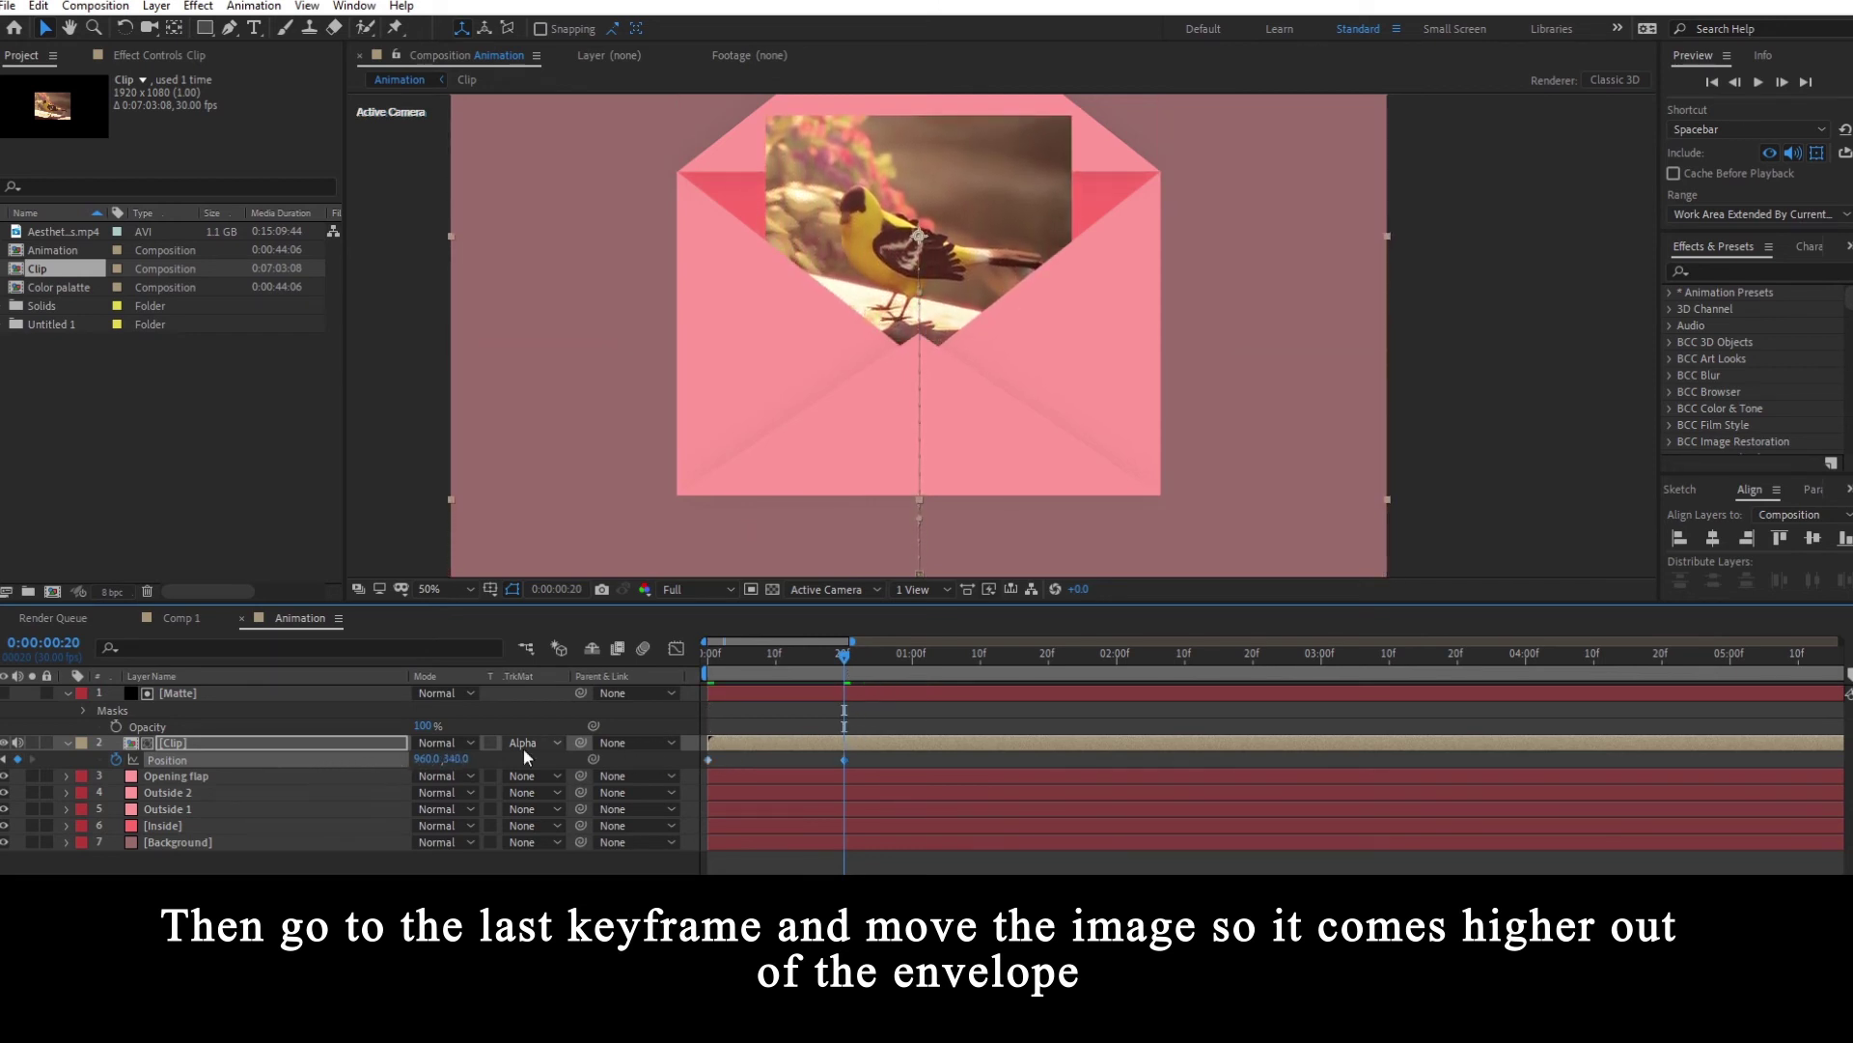
- End the work area shortly after frame 20 and preview the clip rising from the envelope
{"action": "left_click_drag", "start_coordinate": [801, 651], "coordinate": [845, 677]}
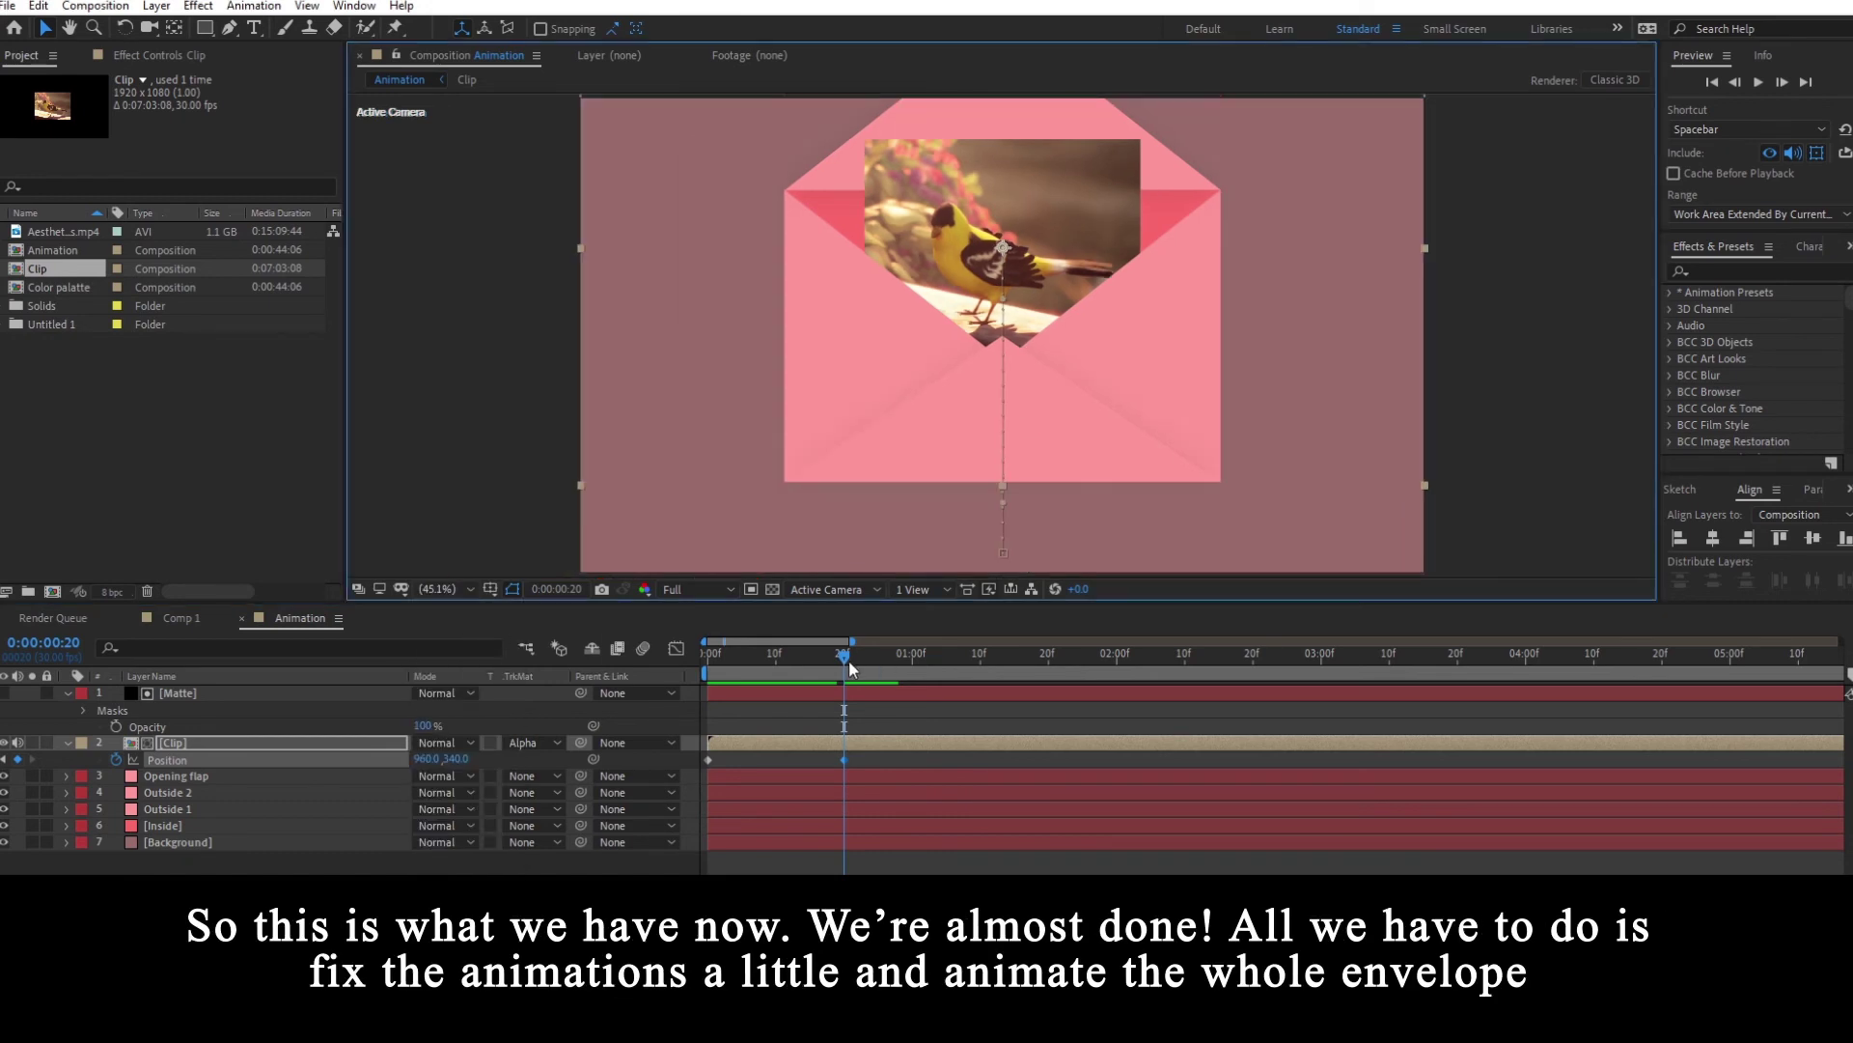
{"action": "left_click_drag", "start_coordinate": [849, 662], "coordinate": [653, 675]}
{"action": "key", "text": "n"}
{"action": "key", "text": "space"}
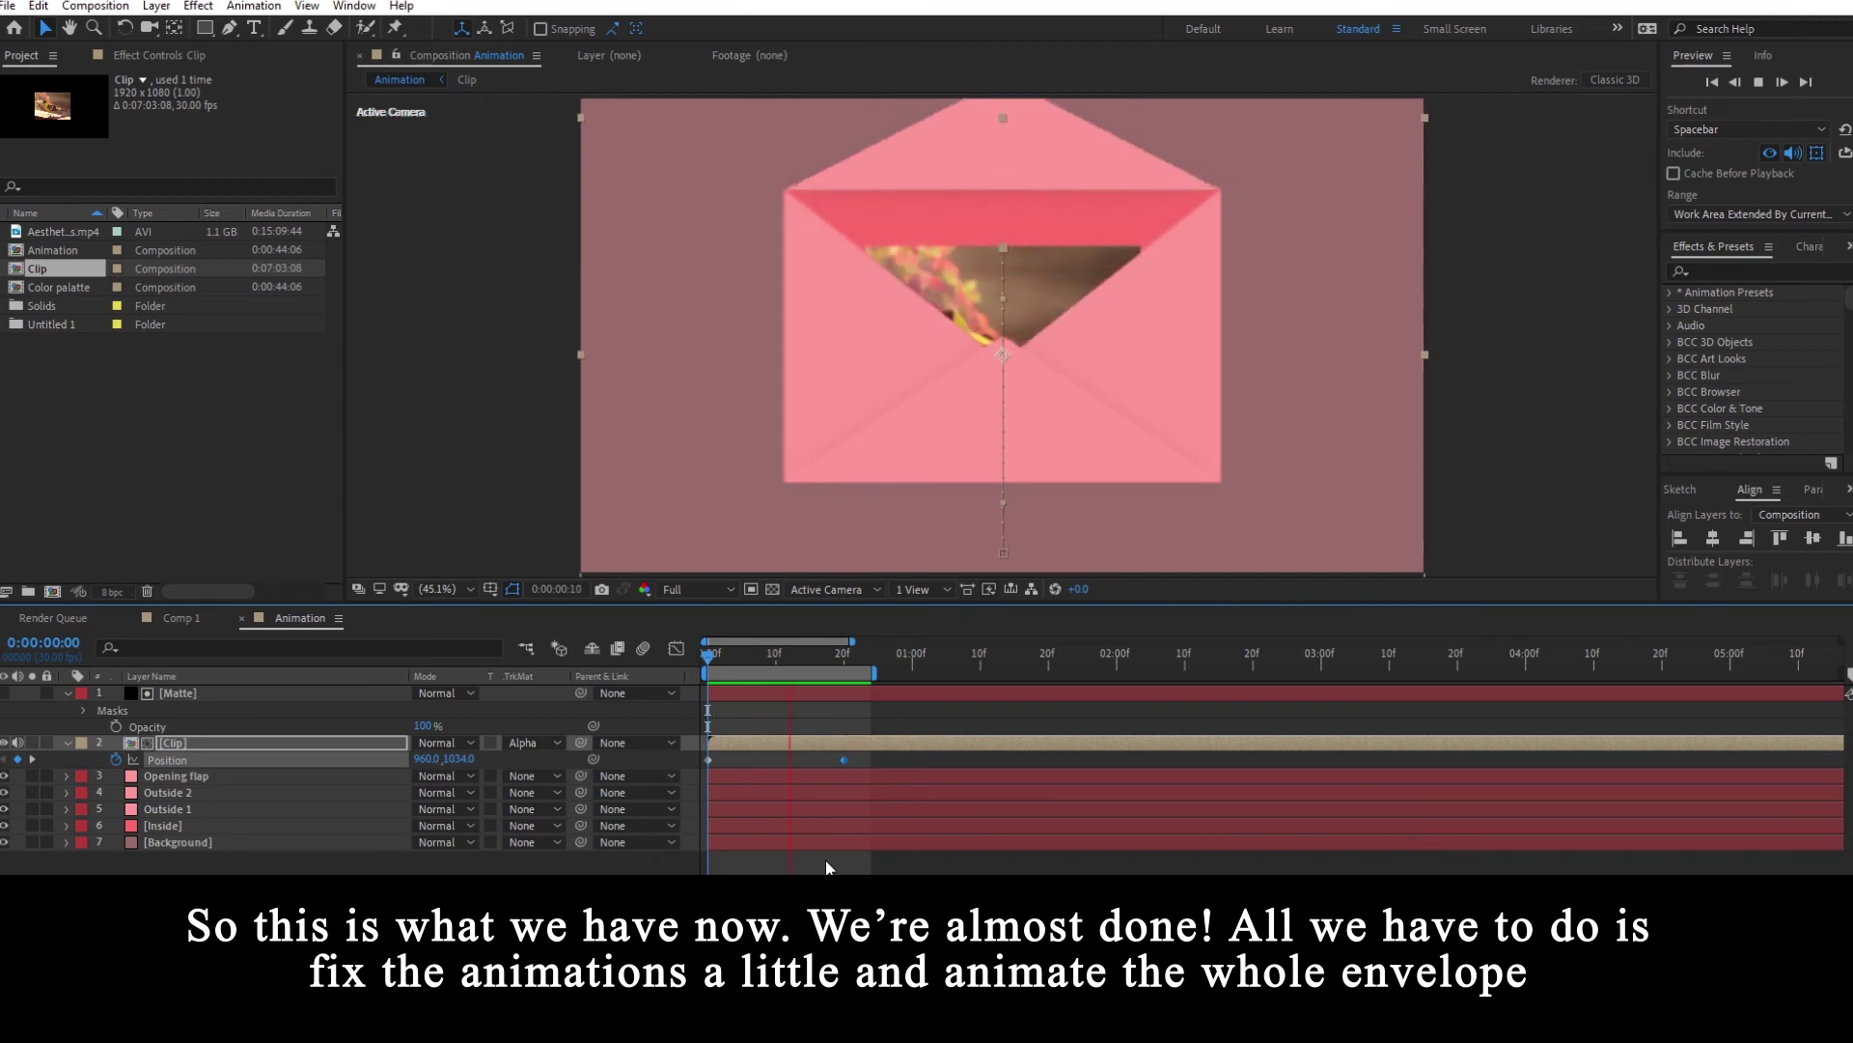
{"action": "left_click", "coordinate": [820, 862]}
- Shift the Clip layer about 9 frames later and preview the timing with the work area extended to about 1:20
{"action": "left_click_drag", "start_coordinate": [739, 652], "coordinate": [823, 658]}
{"action": "left_click_drag", "start_coordinate": [837, 745], "coordinate": [896, 745]}
{"action": "left_click_drag", "start_coordinate": [875, 672], "coordinate": [1043, 676]}
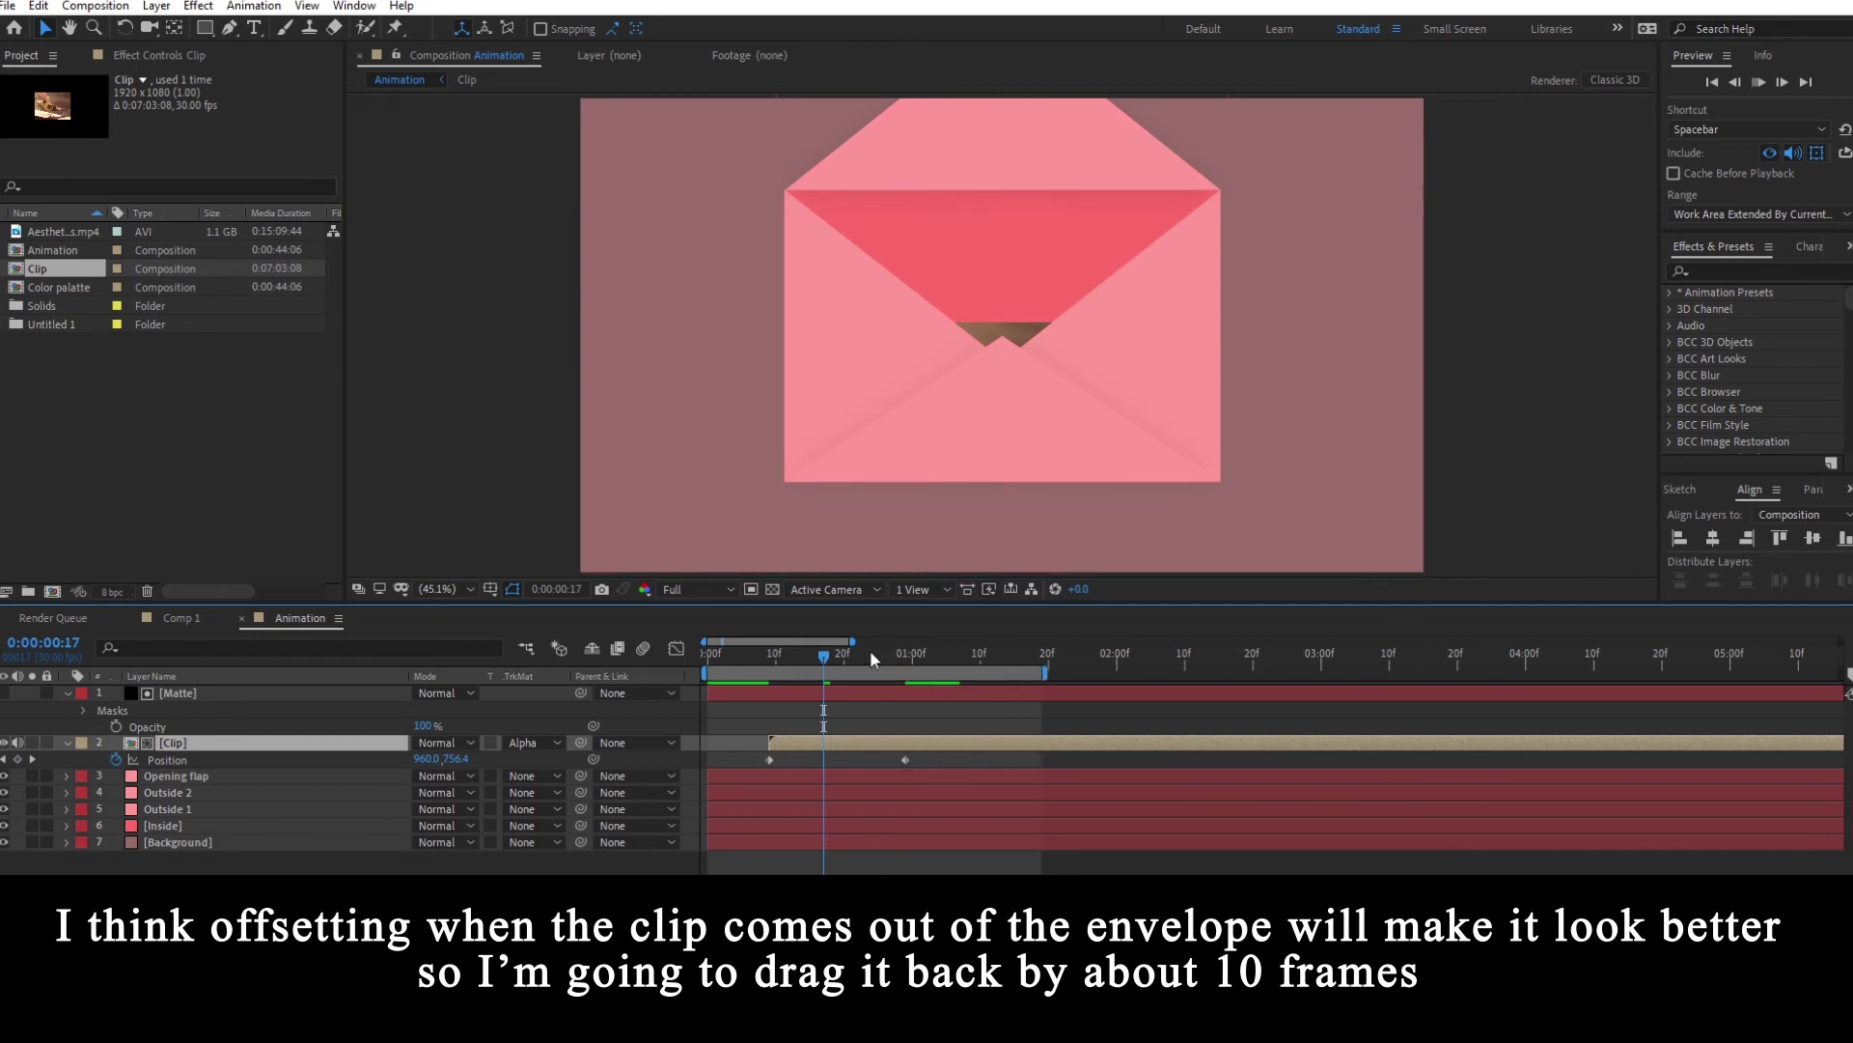
{"action": "key", "text": "space"}
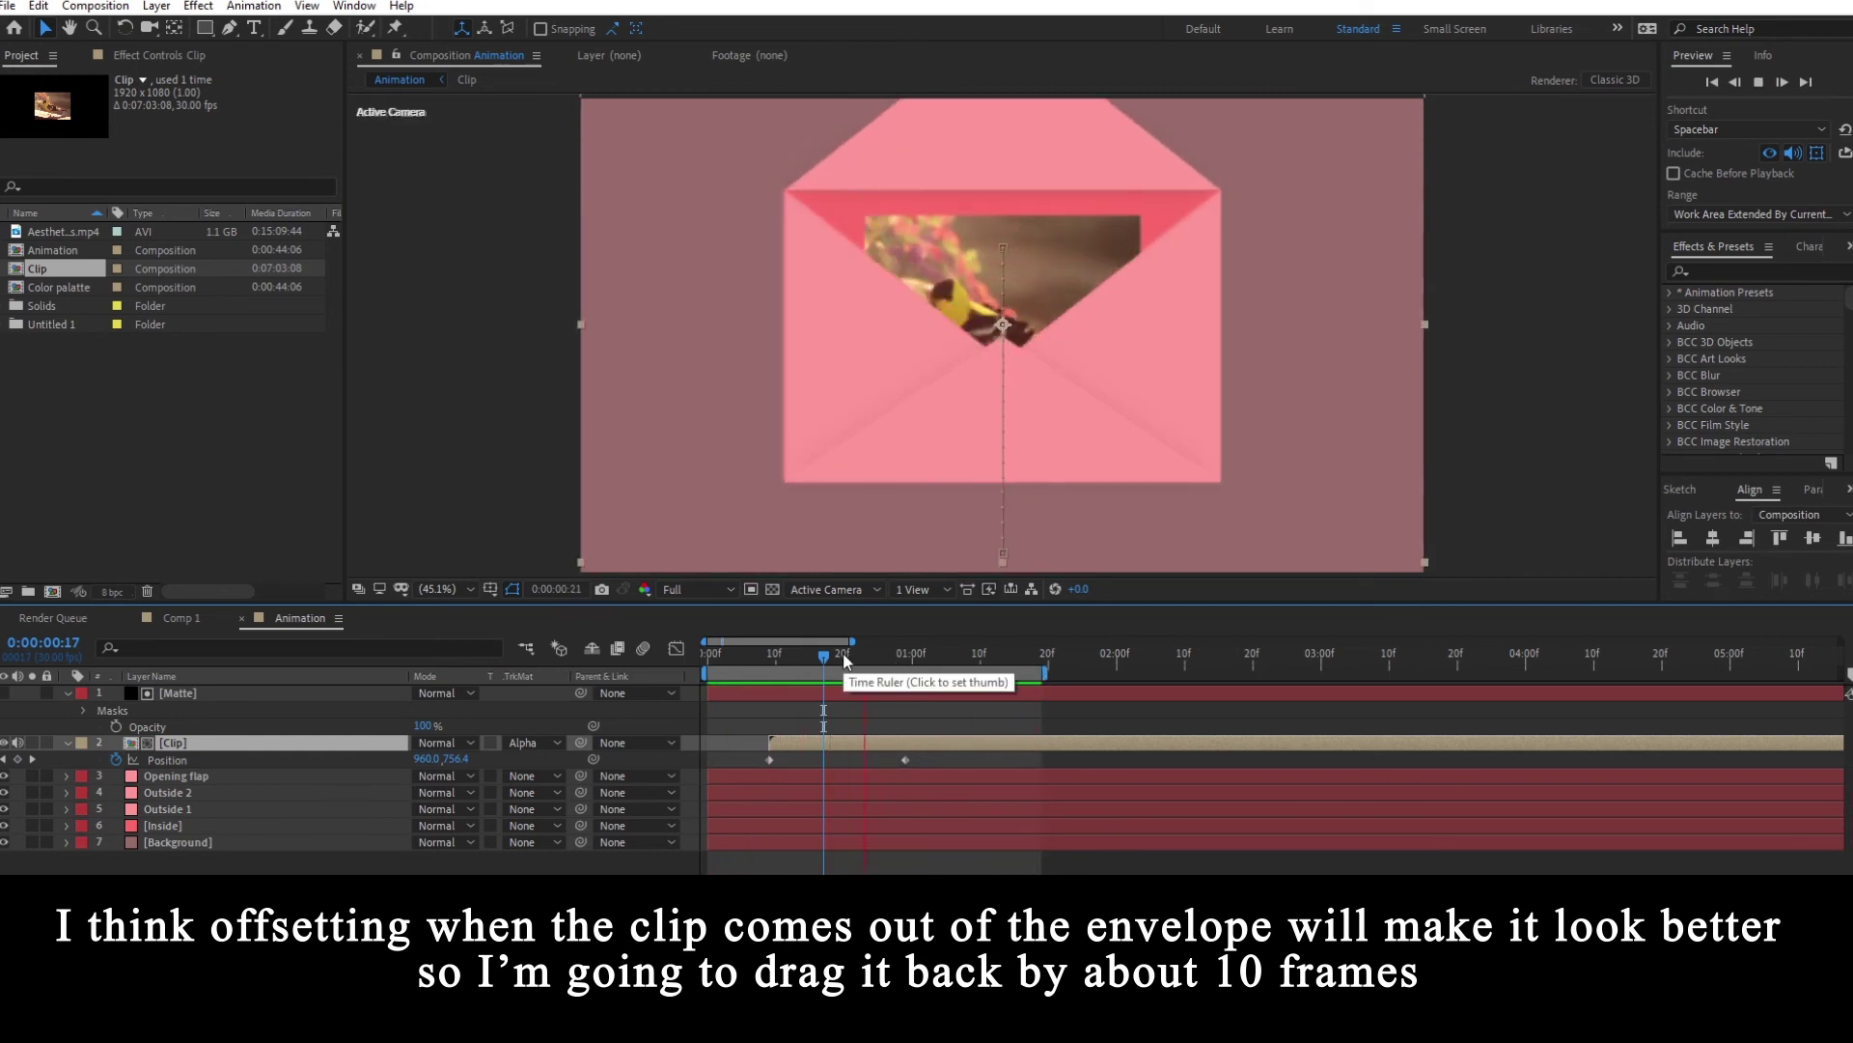
{"action": "left_click", "coordinate": [851, 898]}
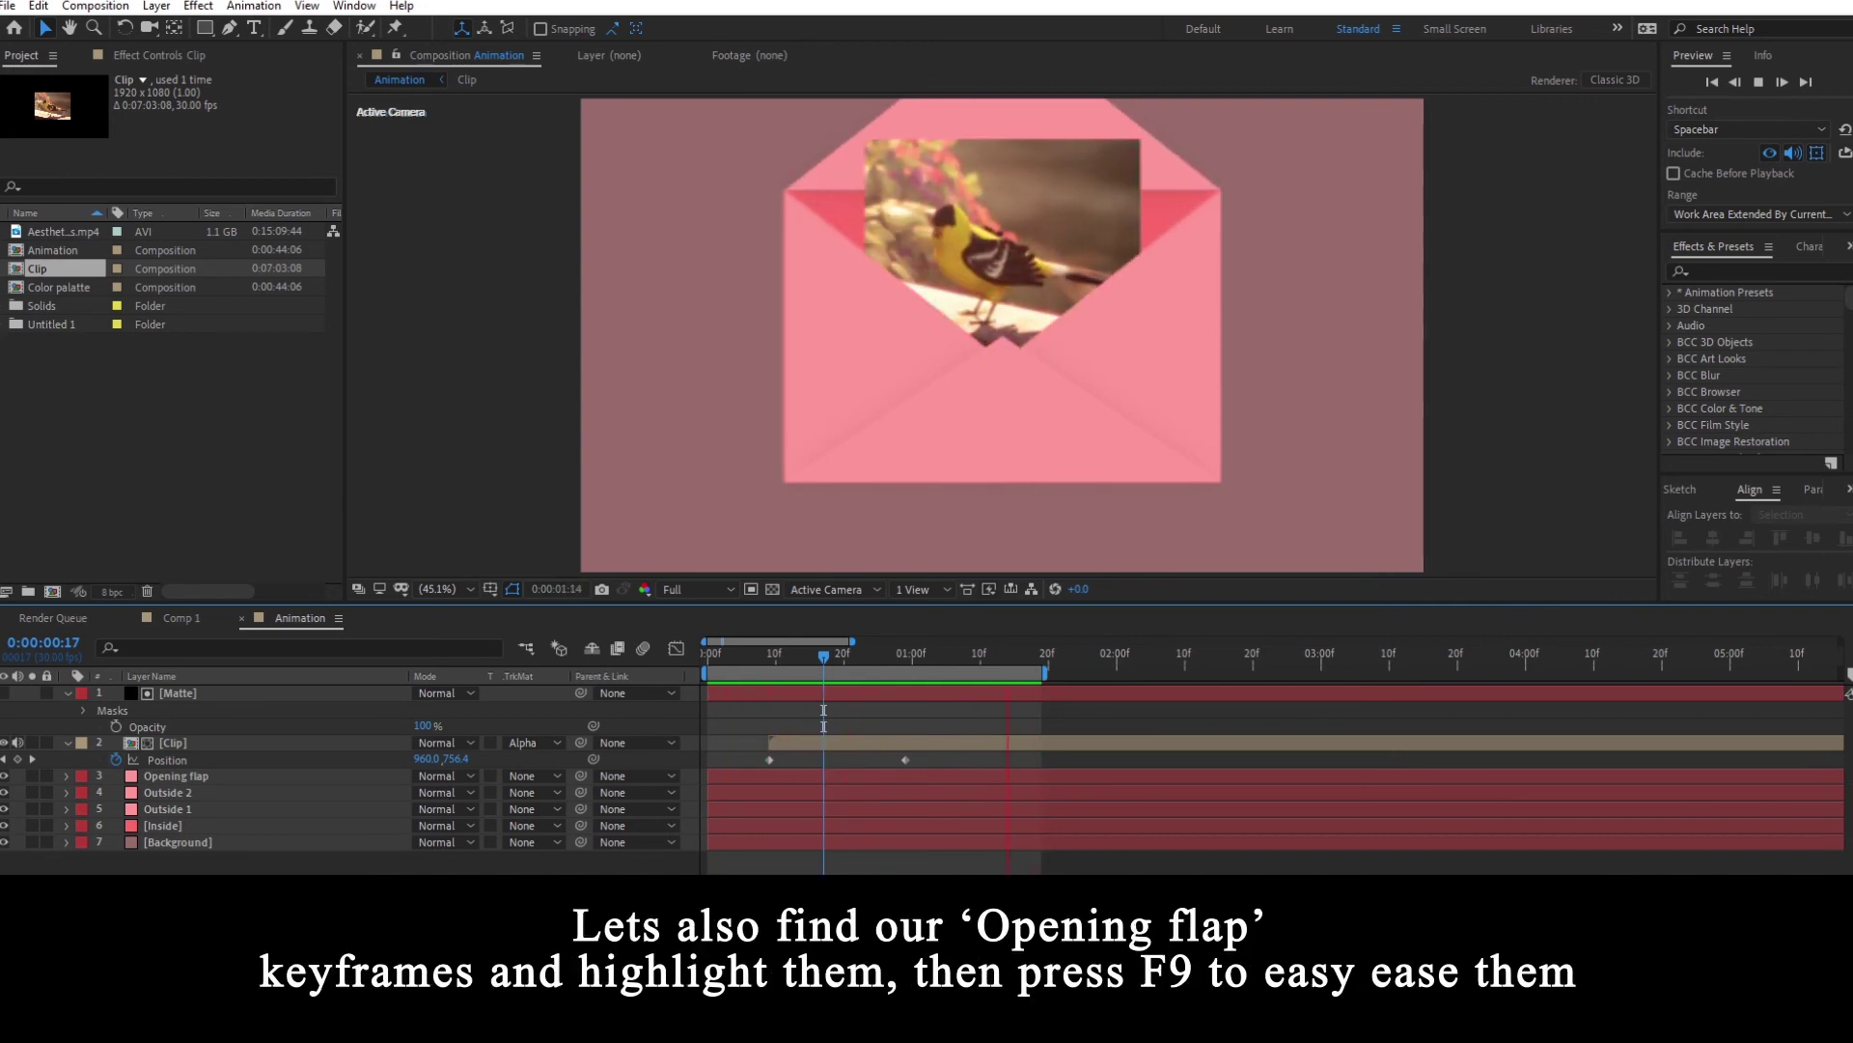
{"action": "key", "text": "space"}
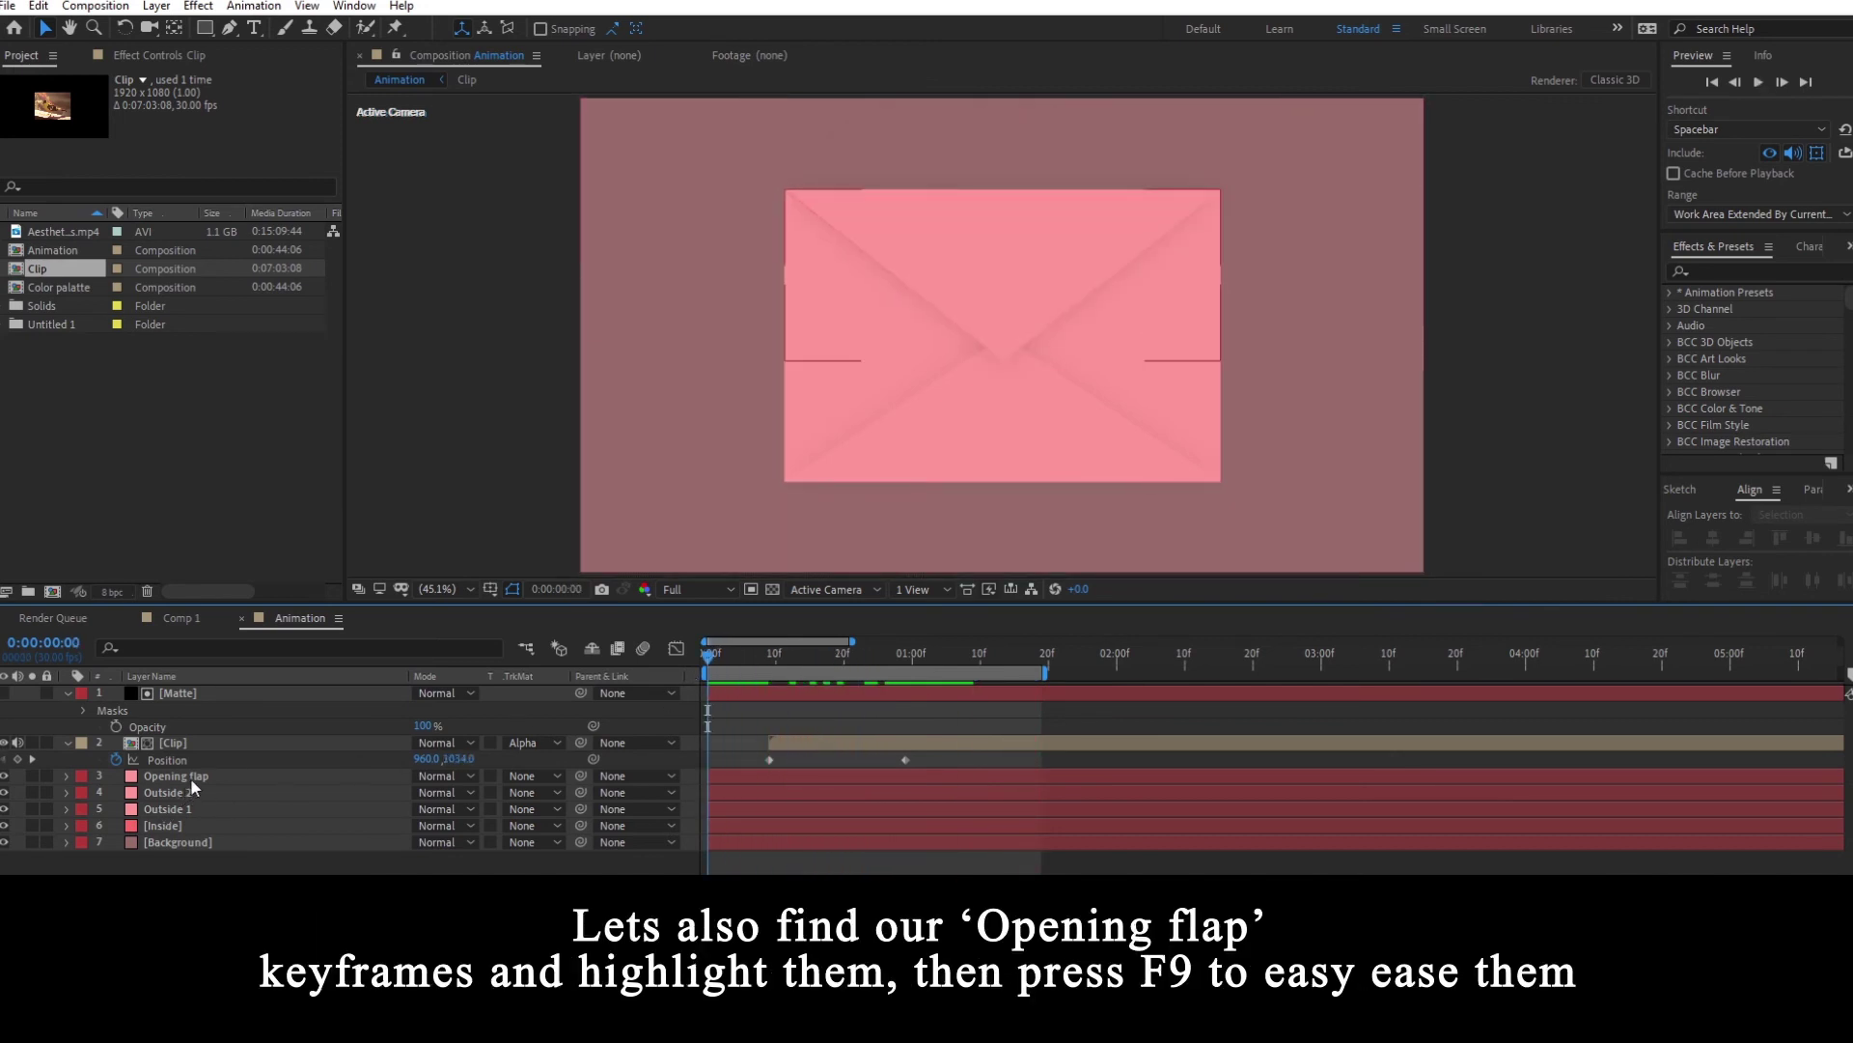
- Easy-ease the Opening flap layer's two X Rotation keyframes and show them in the speed graph
{"action": "left_click", "coordinate": [189, 775]}
{"action": "key", "text": "u"}
{"action": "left_click_drag", "start_coordinate": [878, 804], "coordinate": [656, 804]}
{"action": "left_click", "coordinate": [676, 648]}
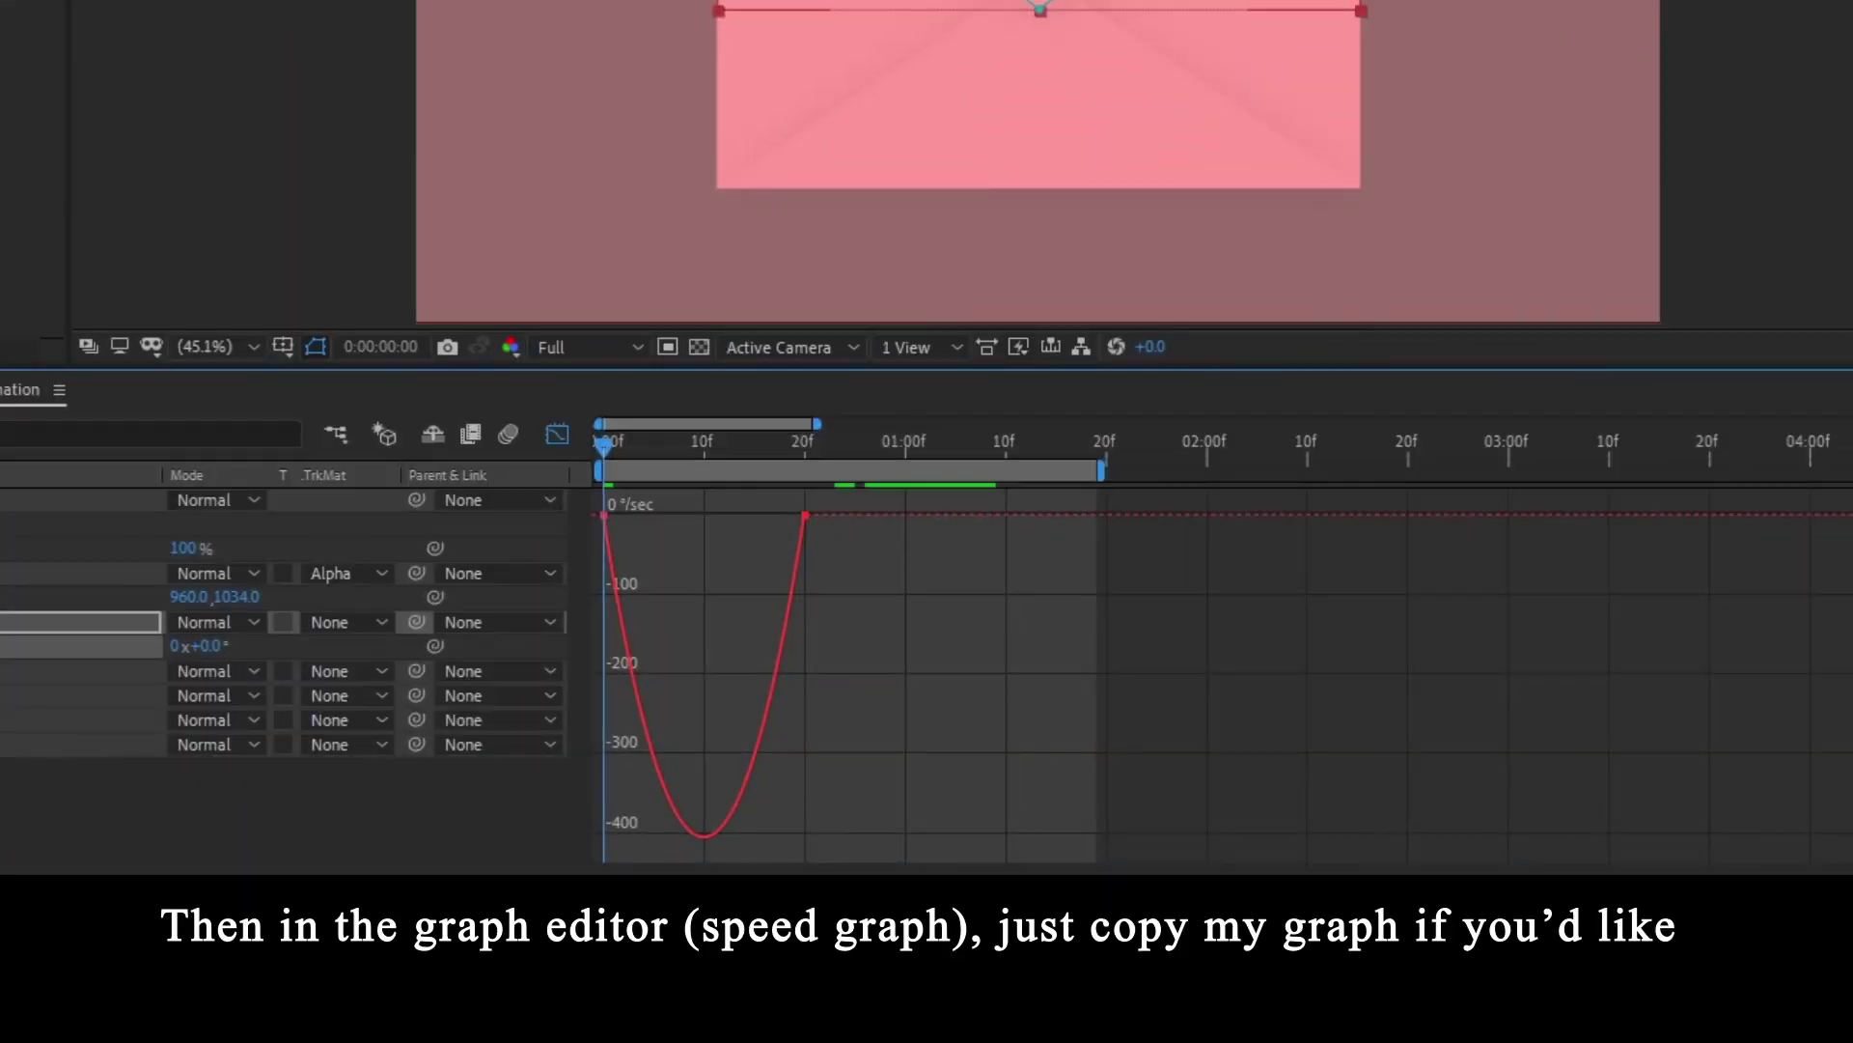
- Reshape the flap's X Rotation speed curve to peak at about frame 4 with a long ease-out, and preview it
{"action": "key", "text": "equal"}
{"action": "key", "text": "equal"}
{"action": "left_click_drag", "start_coordinate": [1661, 702], "coordinate": [1195, 427]}
{"action": "left_click_drag", "start_coordinate": [1278, 517], "coordinate": [869, 518]}
{"action": "left_click", "coordinate": [1231, 699]}
{"action": "key", "text": "space"}
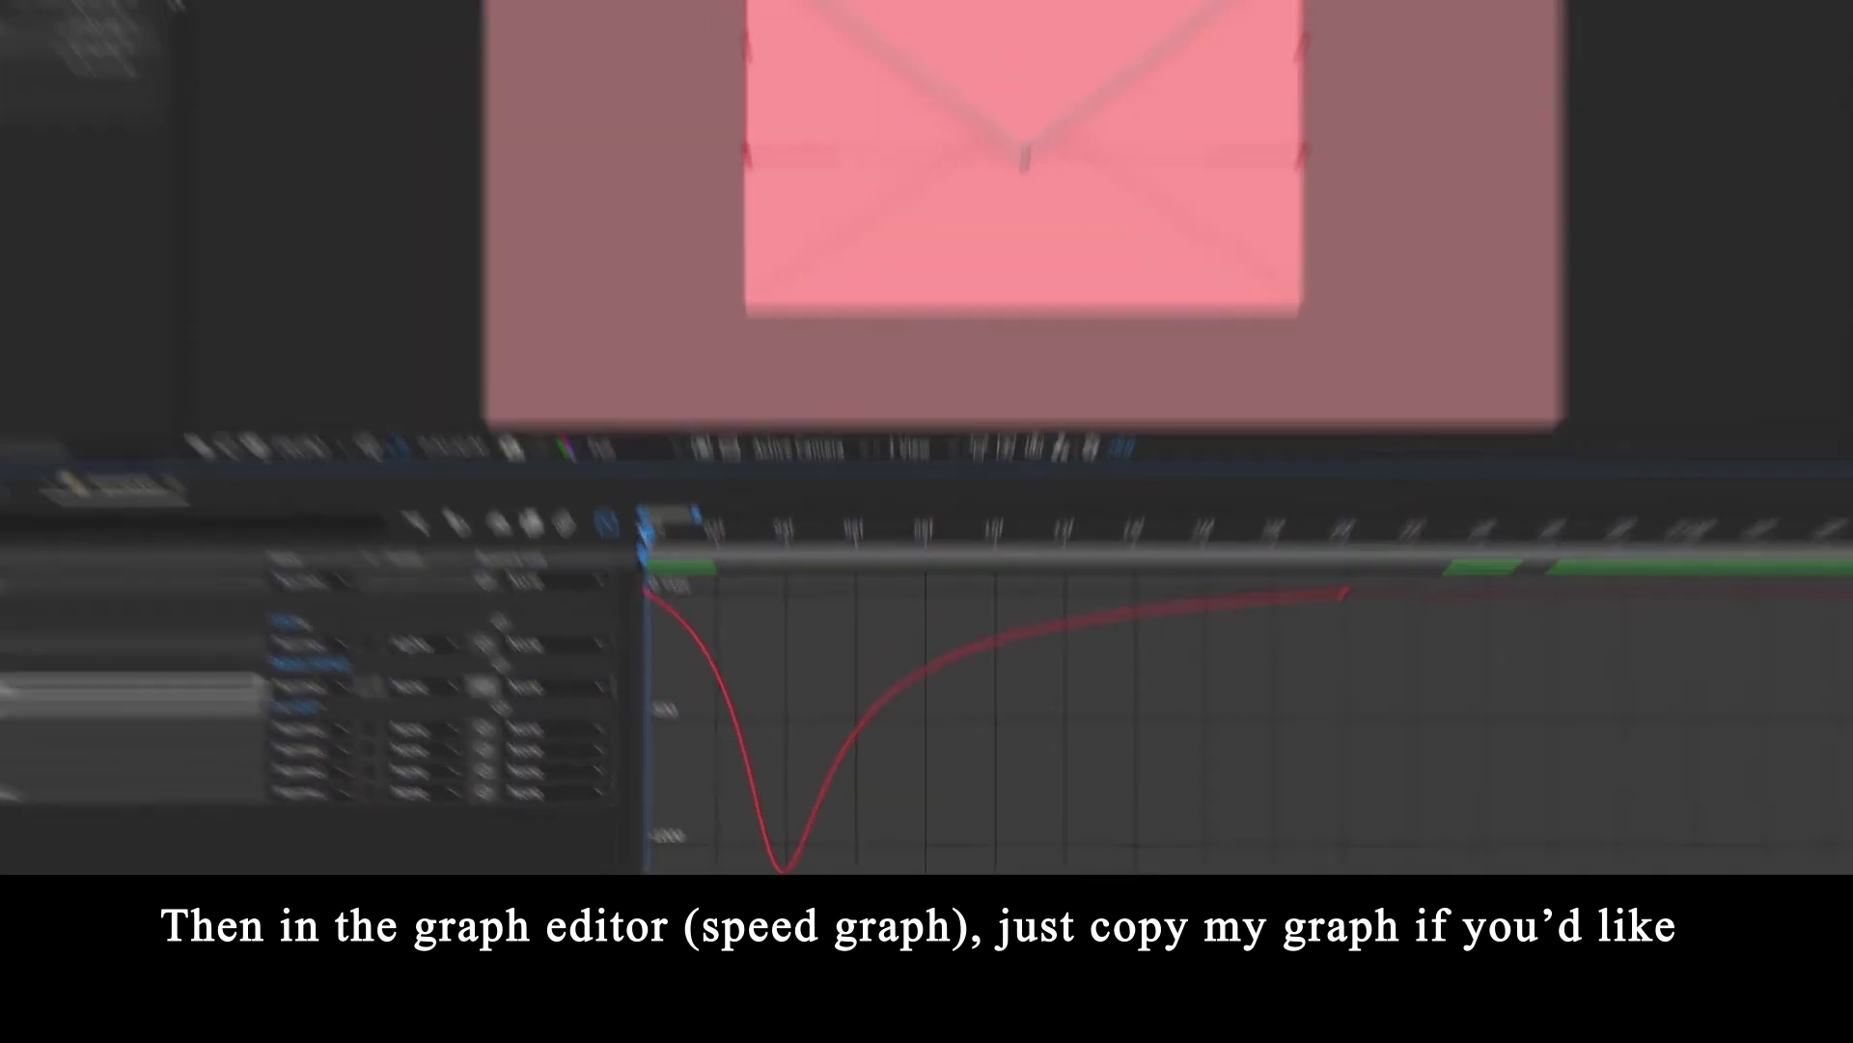
{"action": "key", "text": "minus"}
{"action": "key", "text": "minus"}
{"action": "key", "text": "minus"}
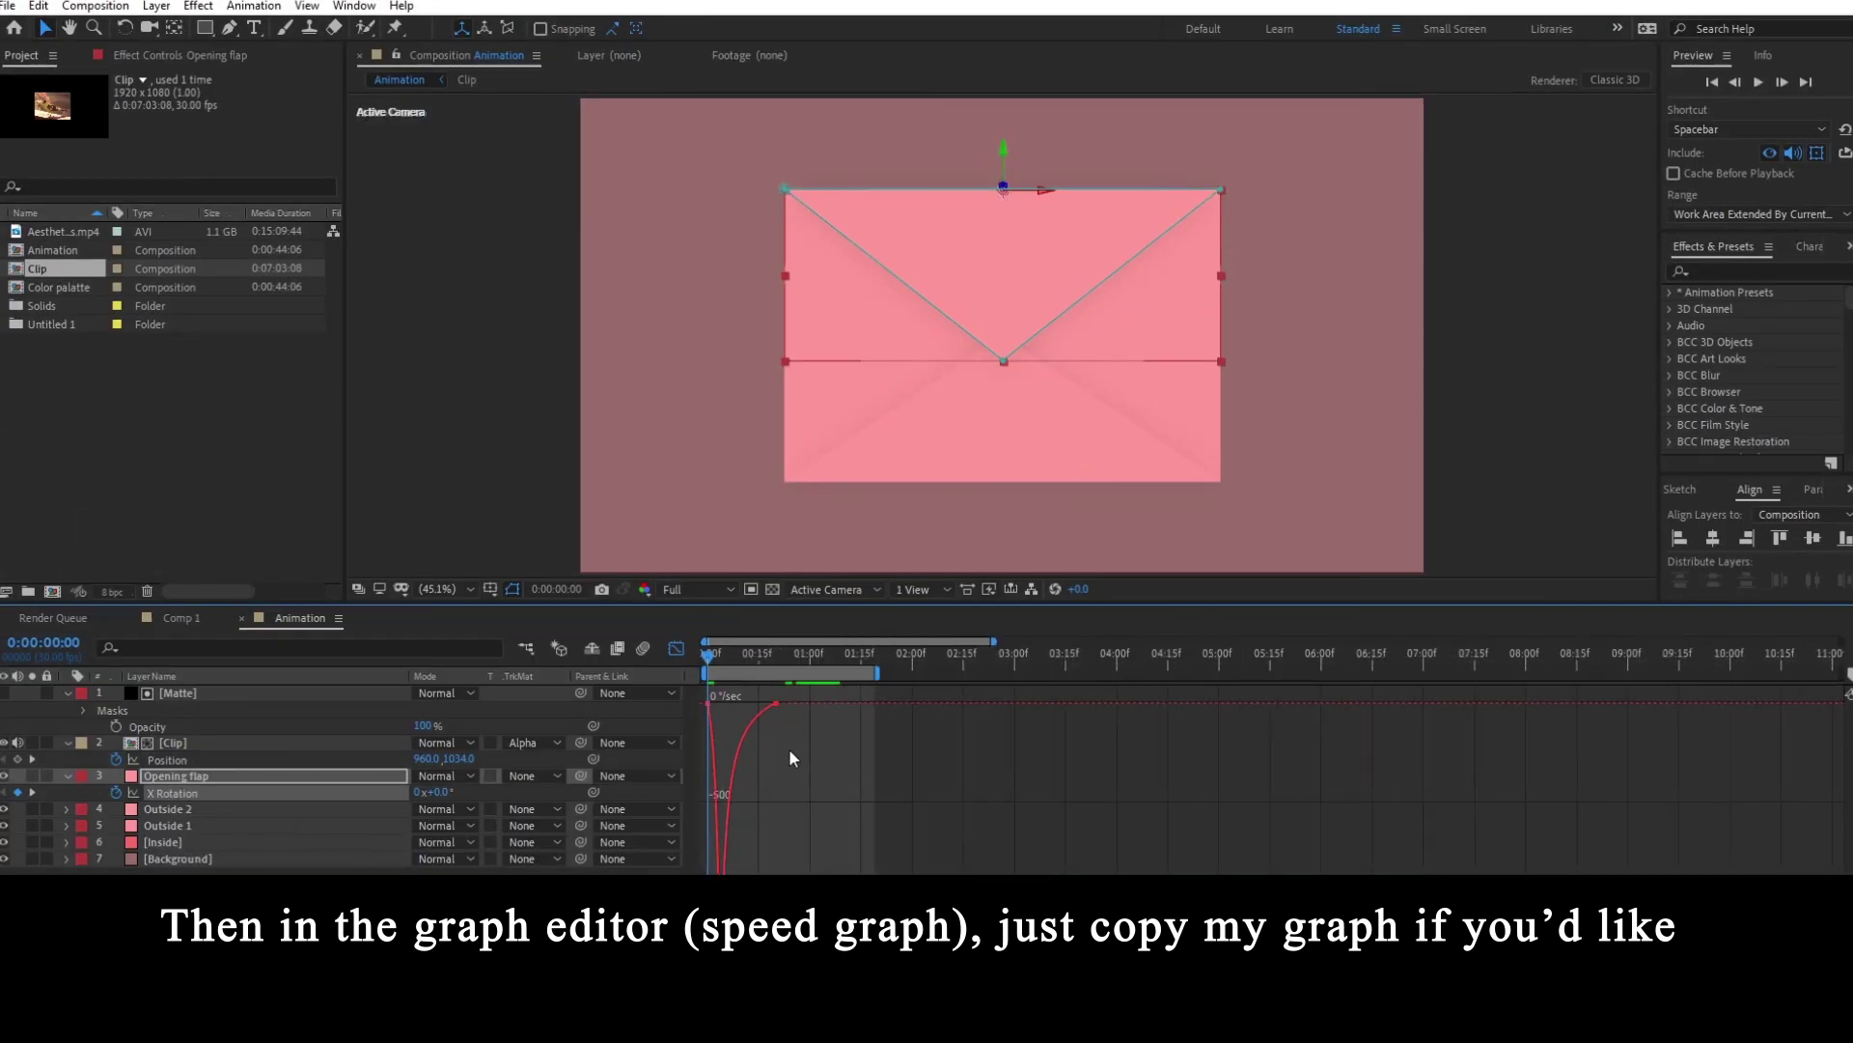
{"action": "key", "text": "space"}
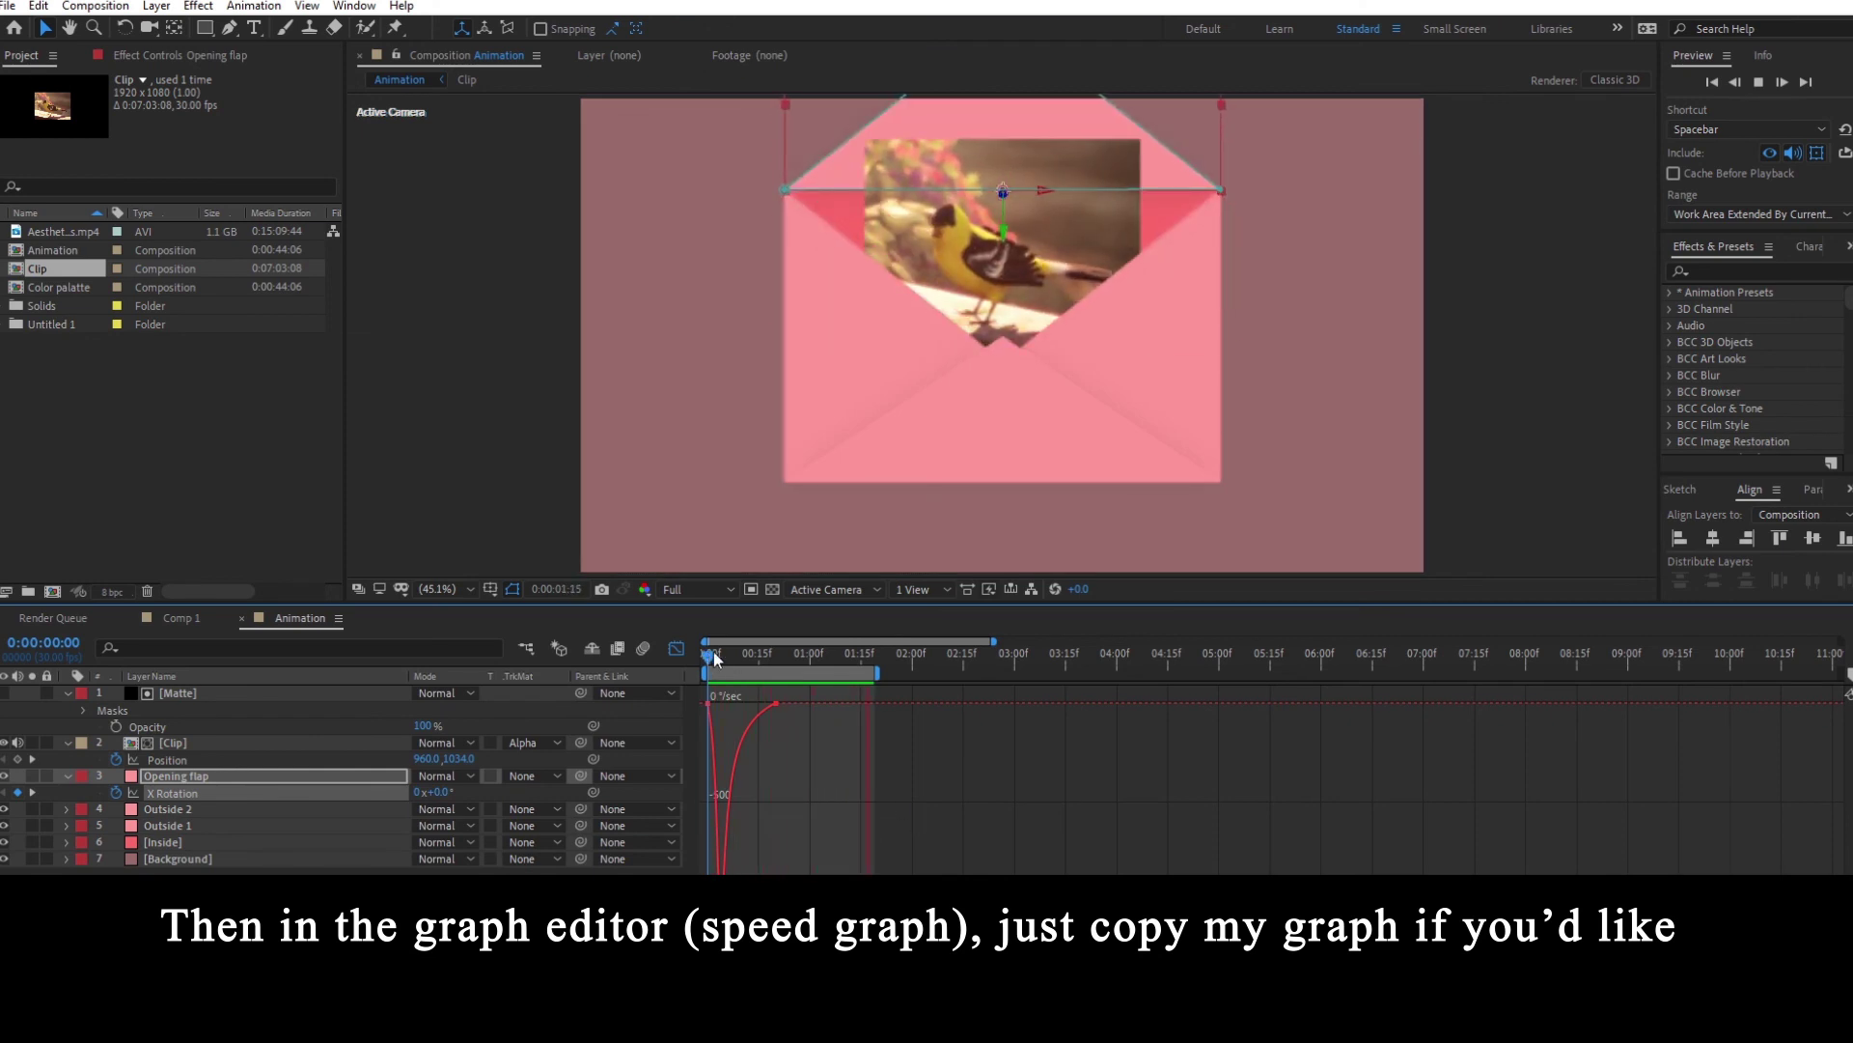
{"action": "key", "text": "space"}
- Enable motion blur on all layers and preview the envelope animation
{"action": "key", "text": "F4"}
{"action": "key", "text": "ctrl+a"}
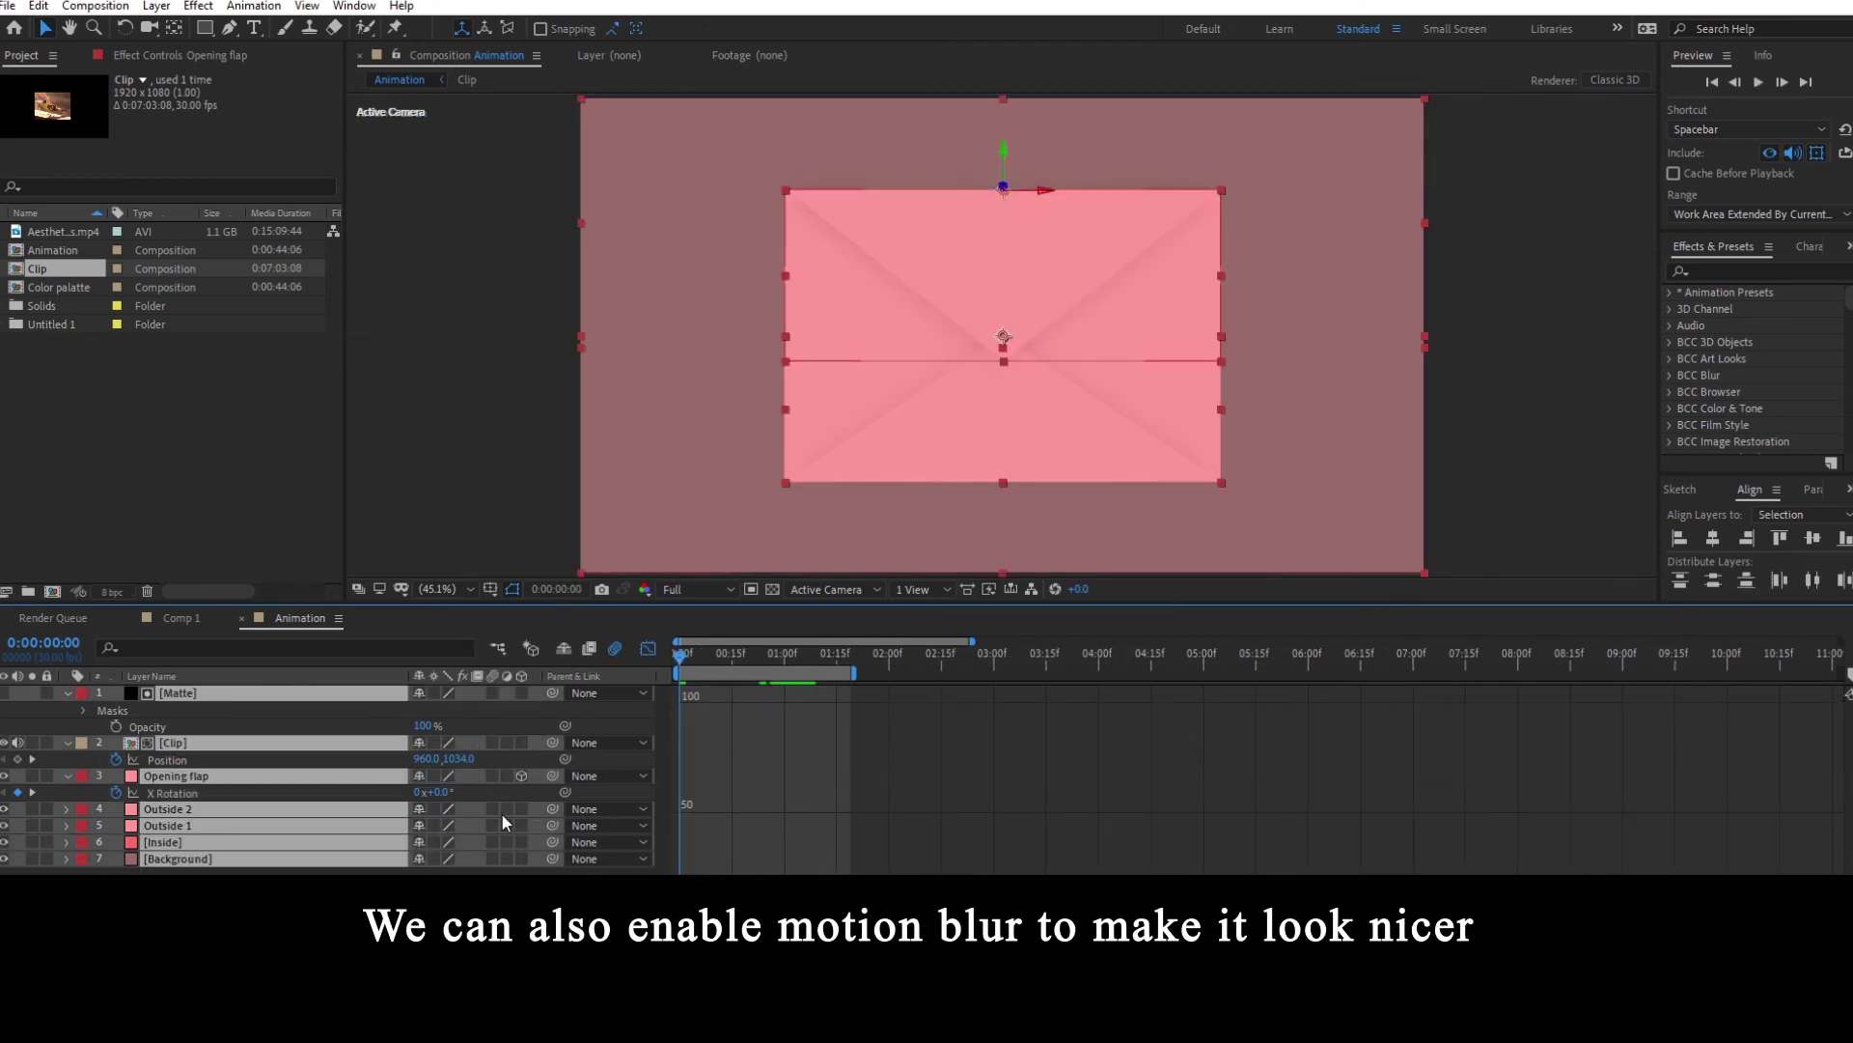
{"action": "left_click", "coordinate": [494, 809]}
{"action": "left_click", "coordinate": [500, 871]}
{"action": "key", "text": "space"}
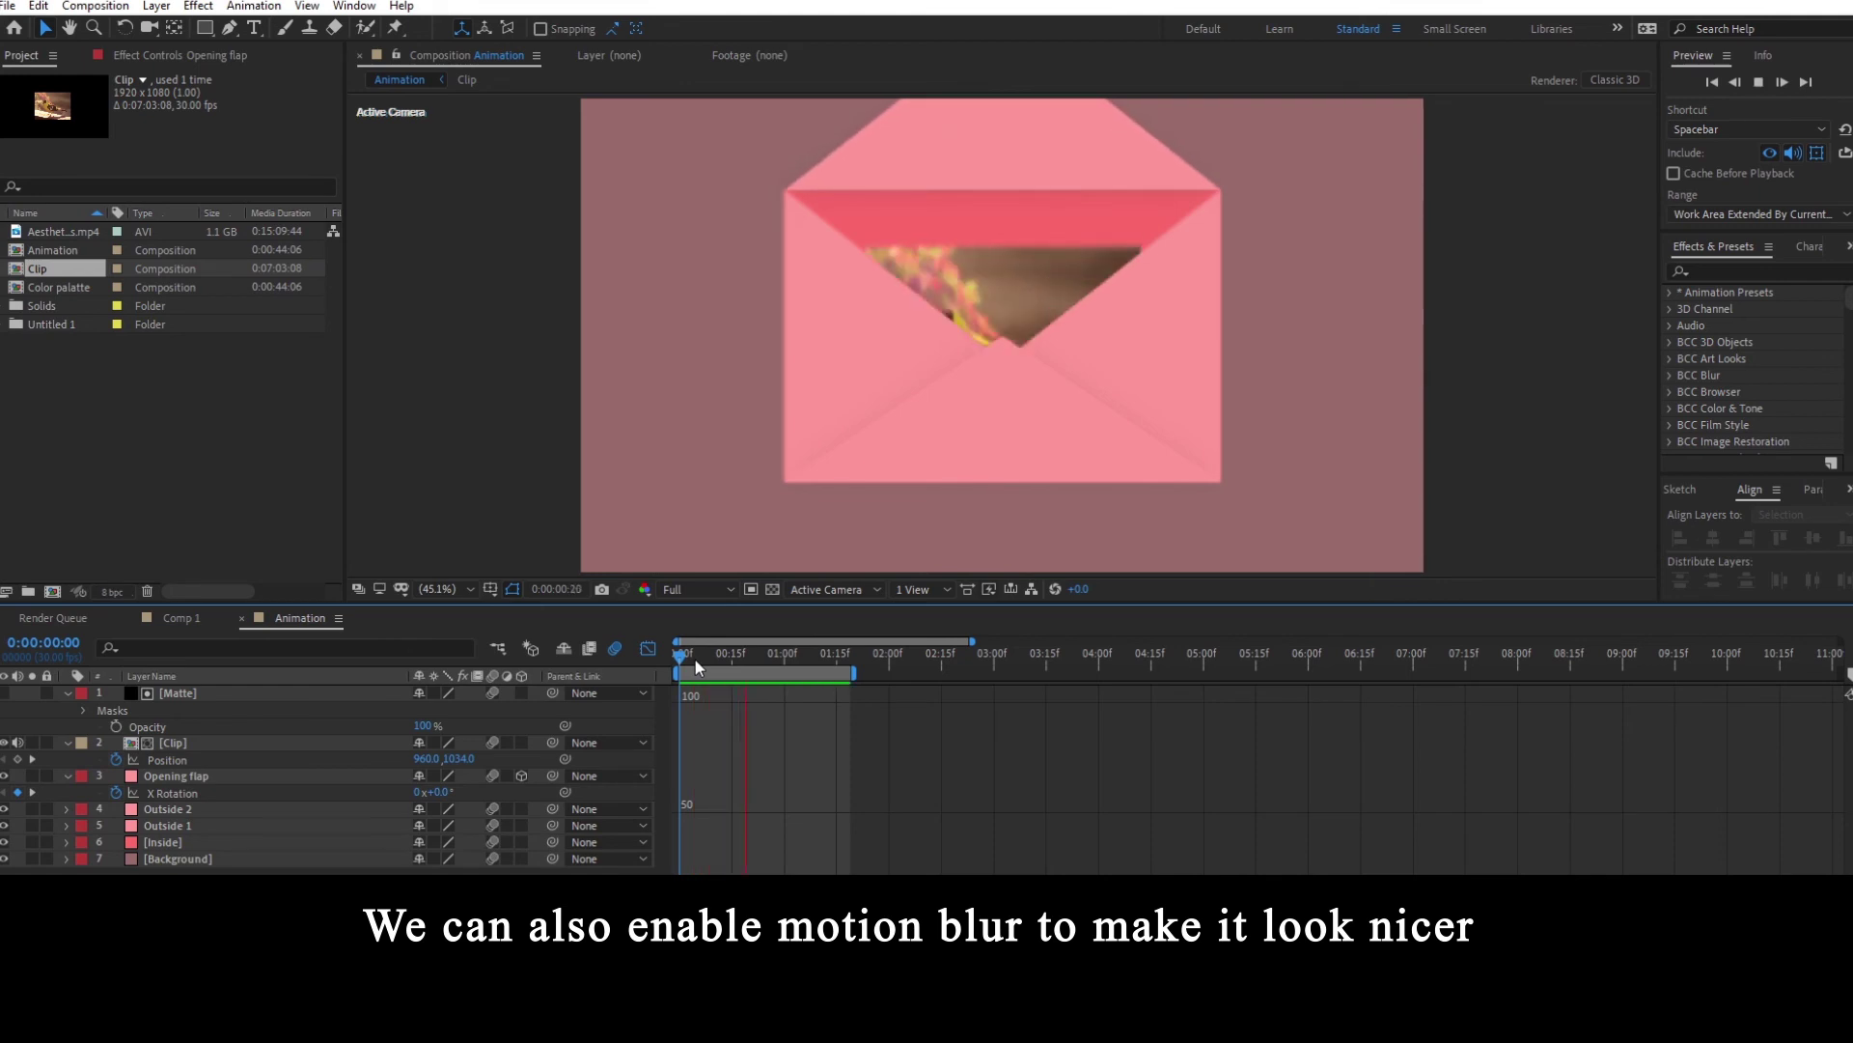
{"action": "key", "text": "space"}
{"action": "key", "text": "space"}
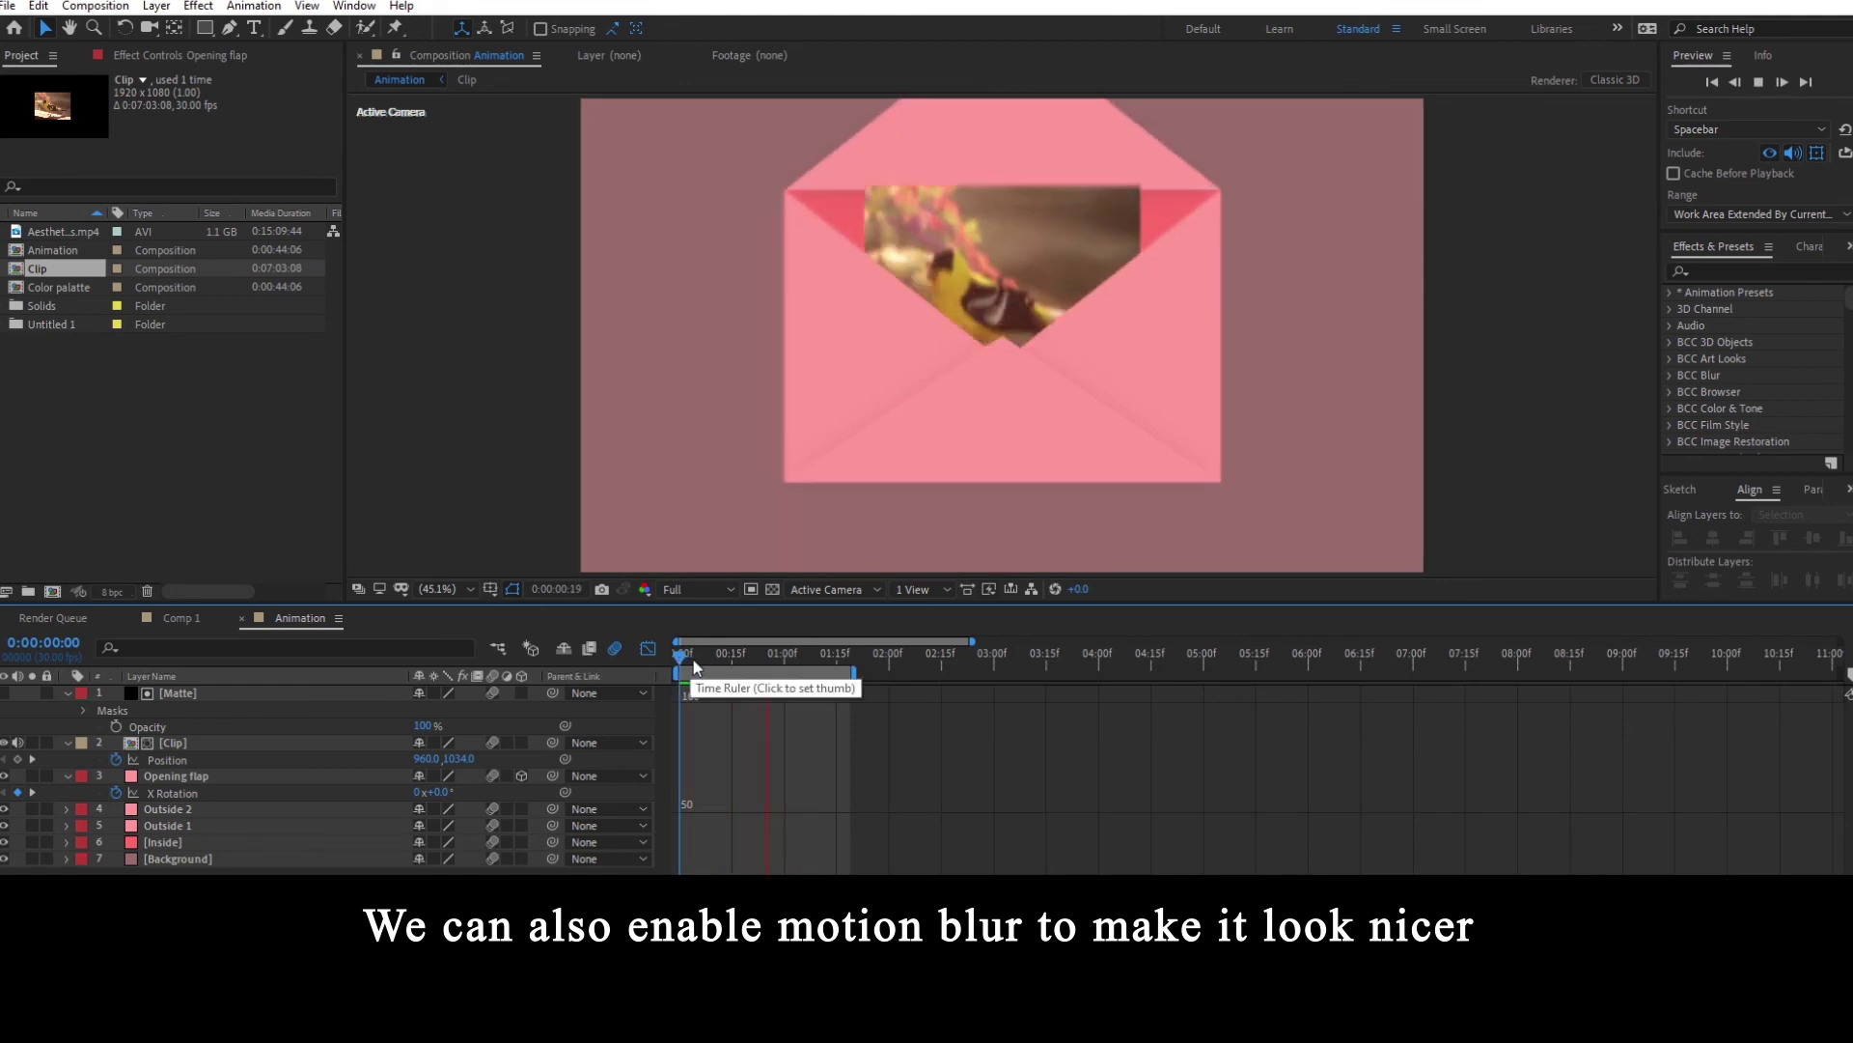
{"action": "key", "text": "space"}
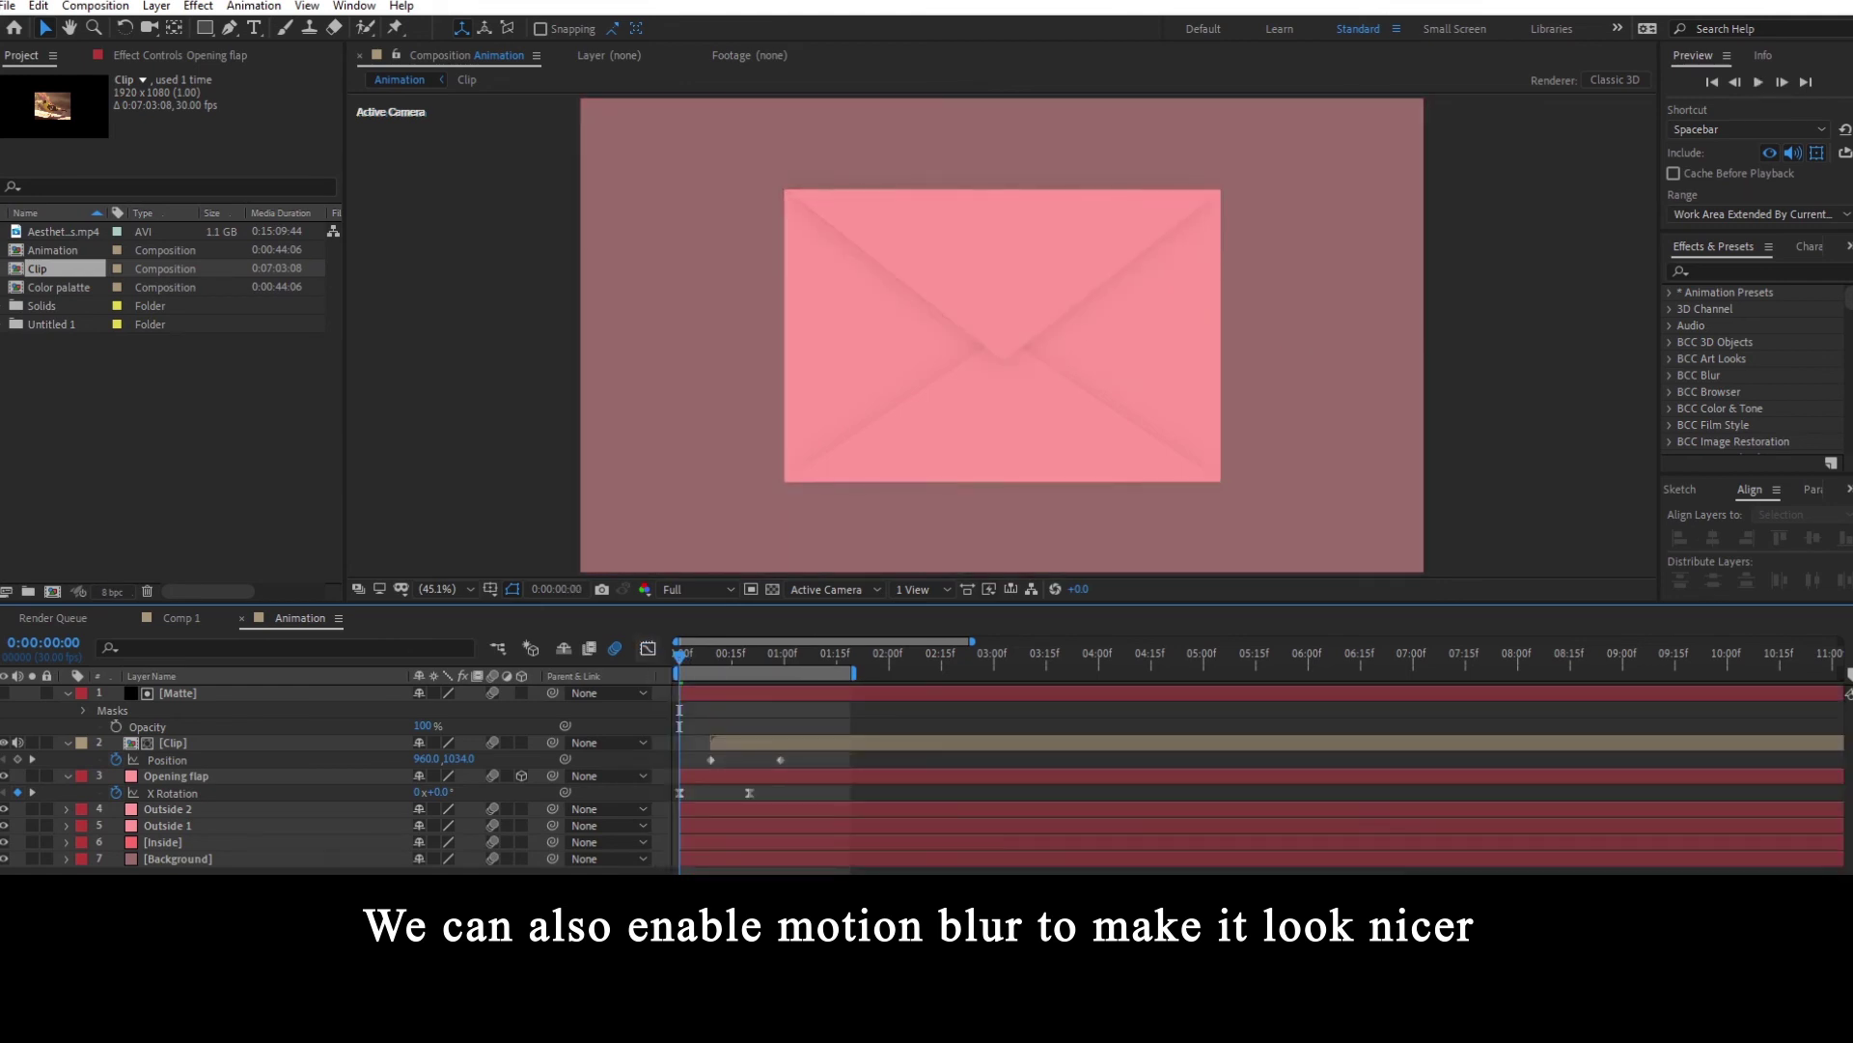
- Move the Opening flap's last X Rotation keyframe to about 1:06 in the speed graph and preview the slower opening
{"action": "key", "text": "equal"}
{"action": "key", "text": "equal"}
{"action": "left_click_drag", "start_coordinate": [994, 789], "coordinate": [676, 799]}
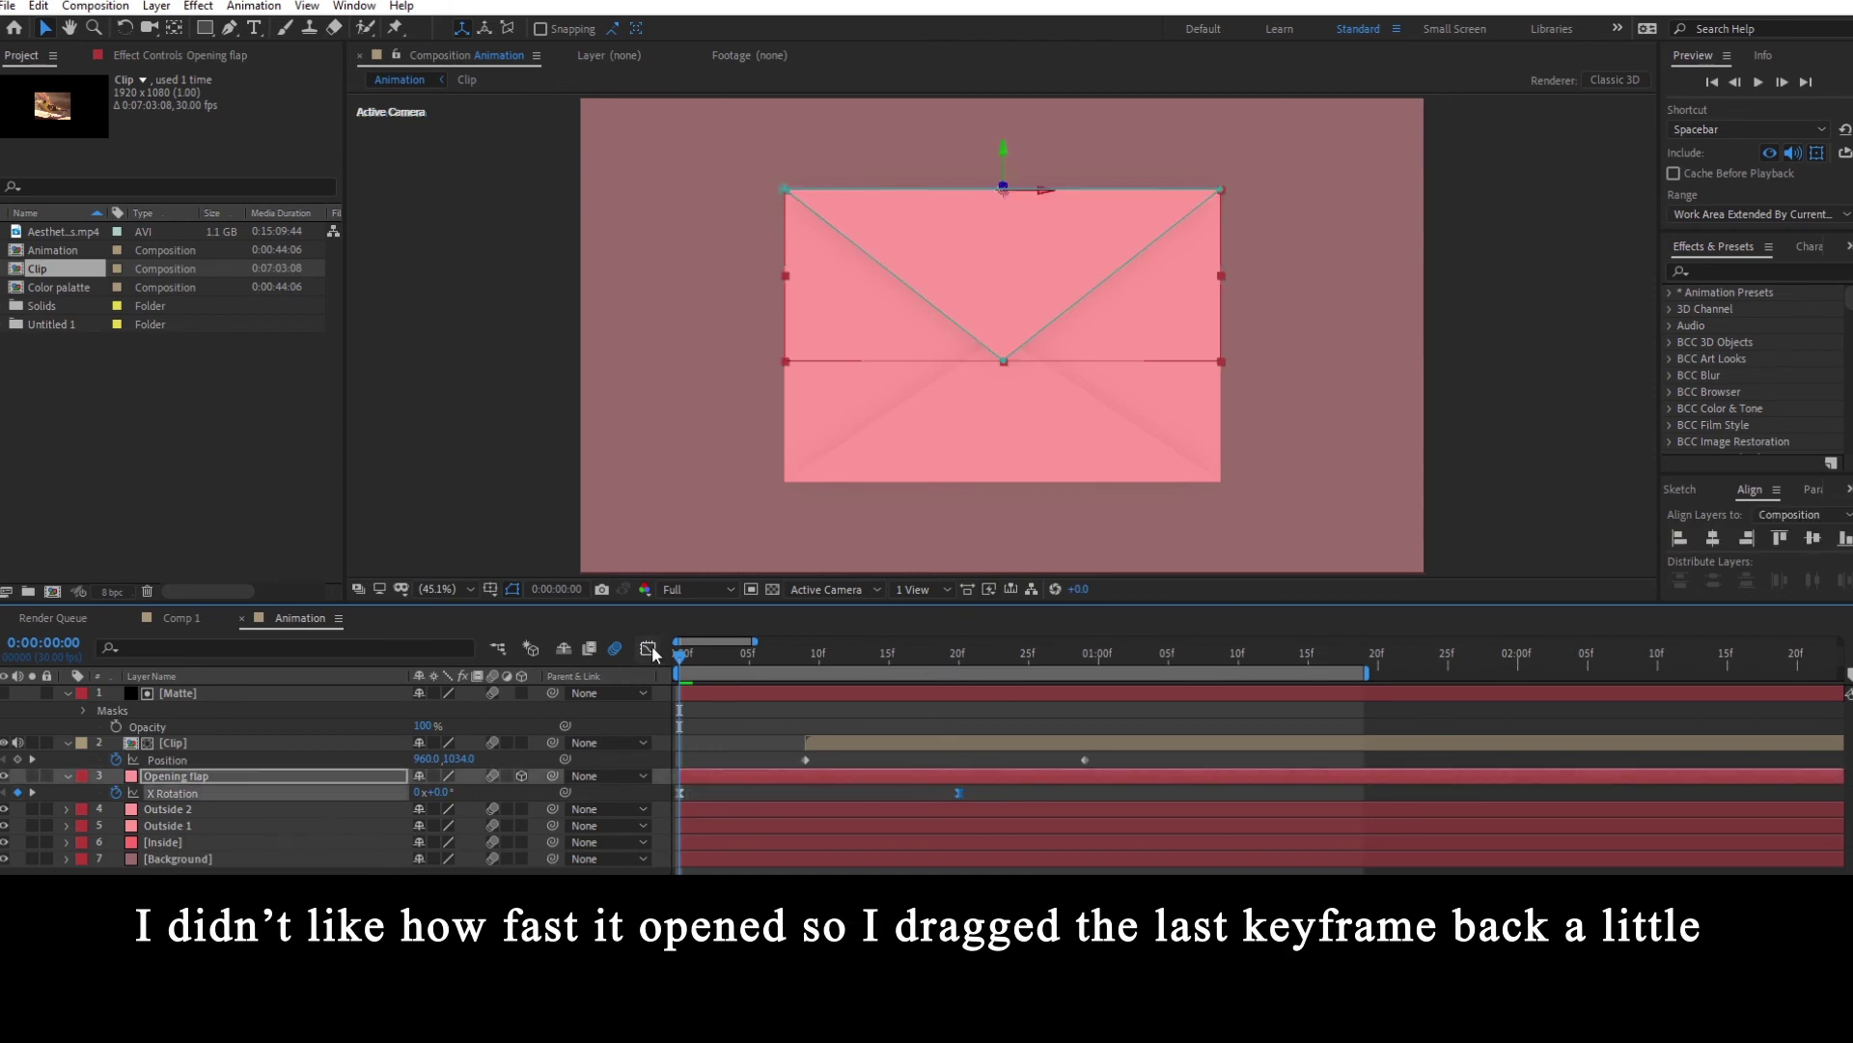
{"action": "left_click", "coordinate": [648, 648]}
{"action": "left_click_drag", "start_coordinate": [981, 707], "coordinate": [1186, 708]}
{"action": "key", "text": "space"}
{"action": "key", "text": "space"}
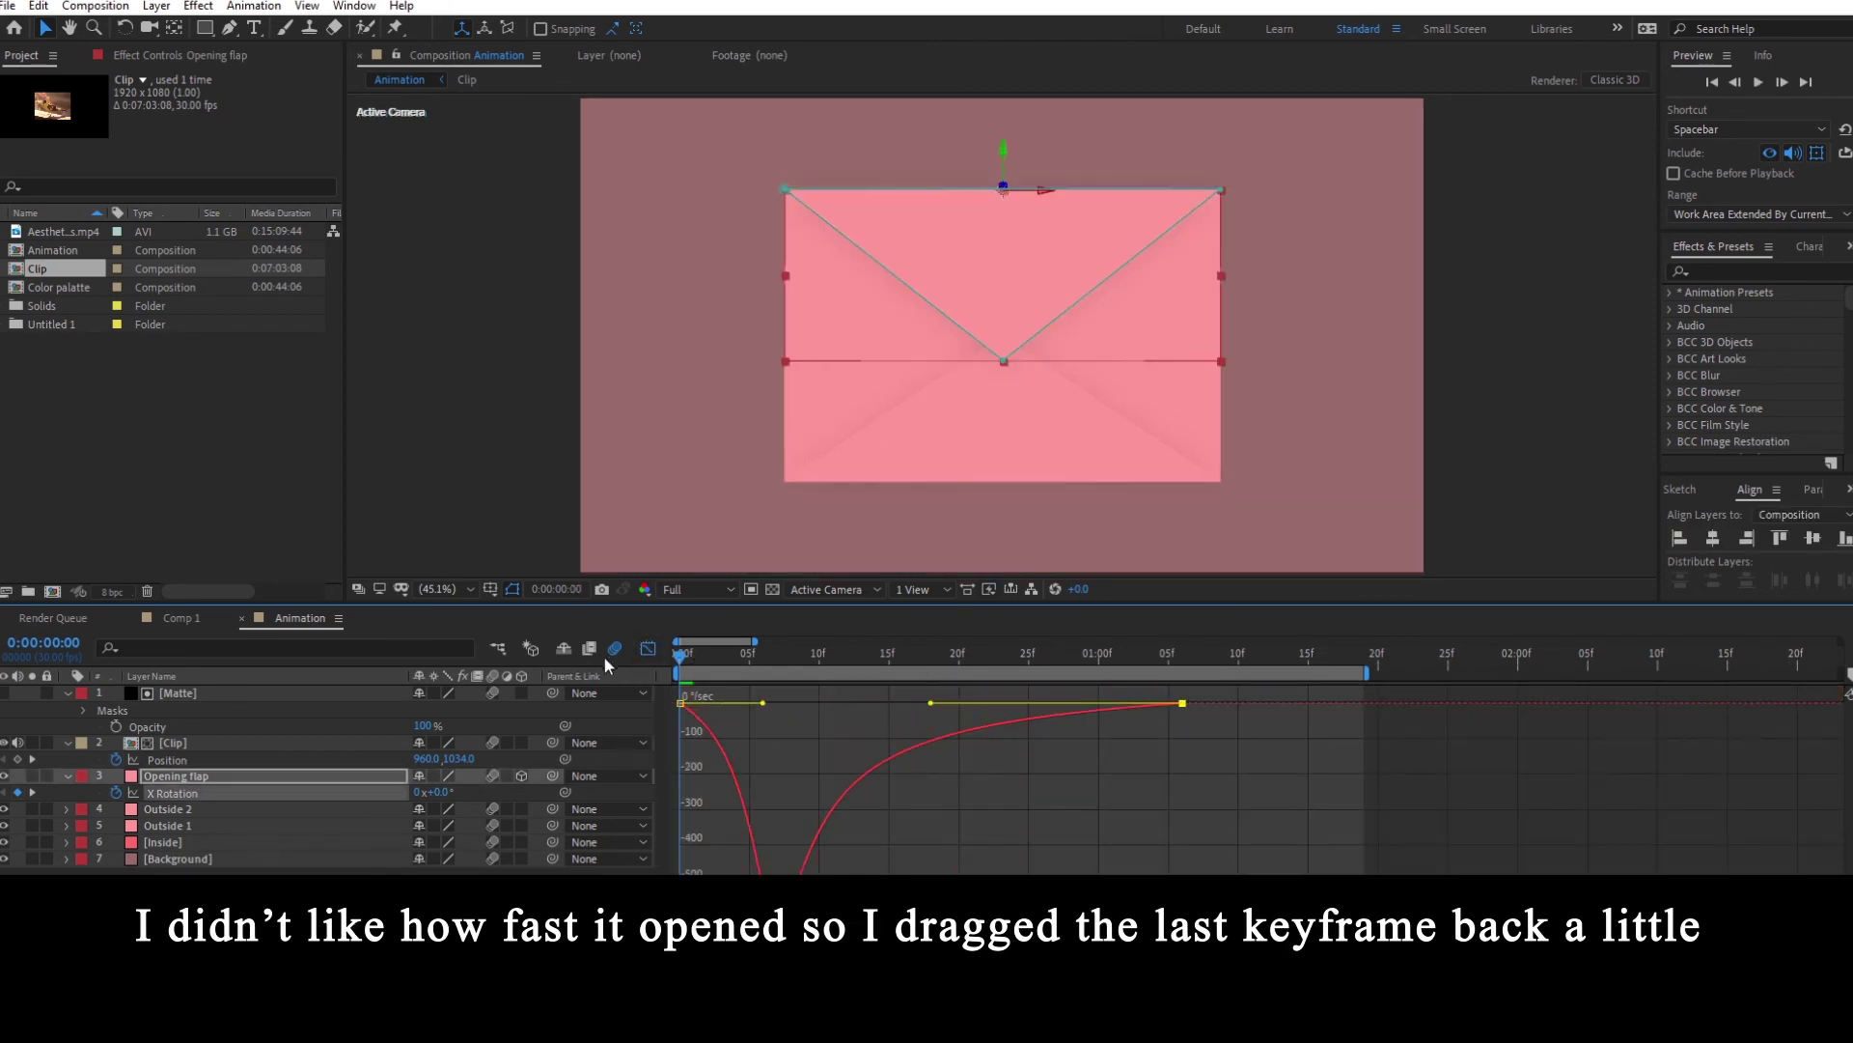
{"action": "left_click", "coordinate": [953, 858]}
{"action": "key", "text": "space"}
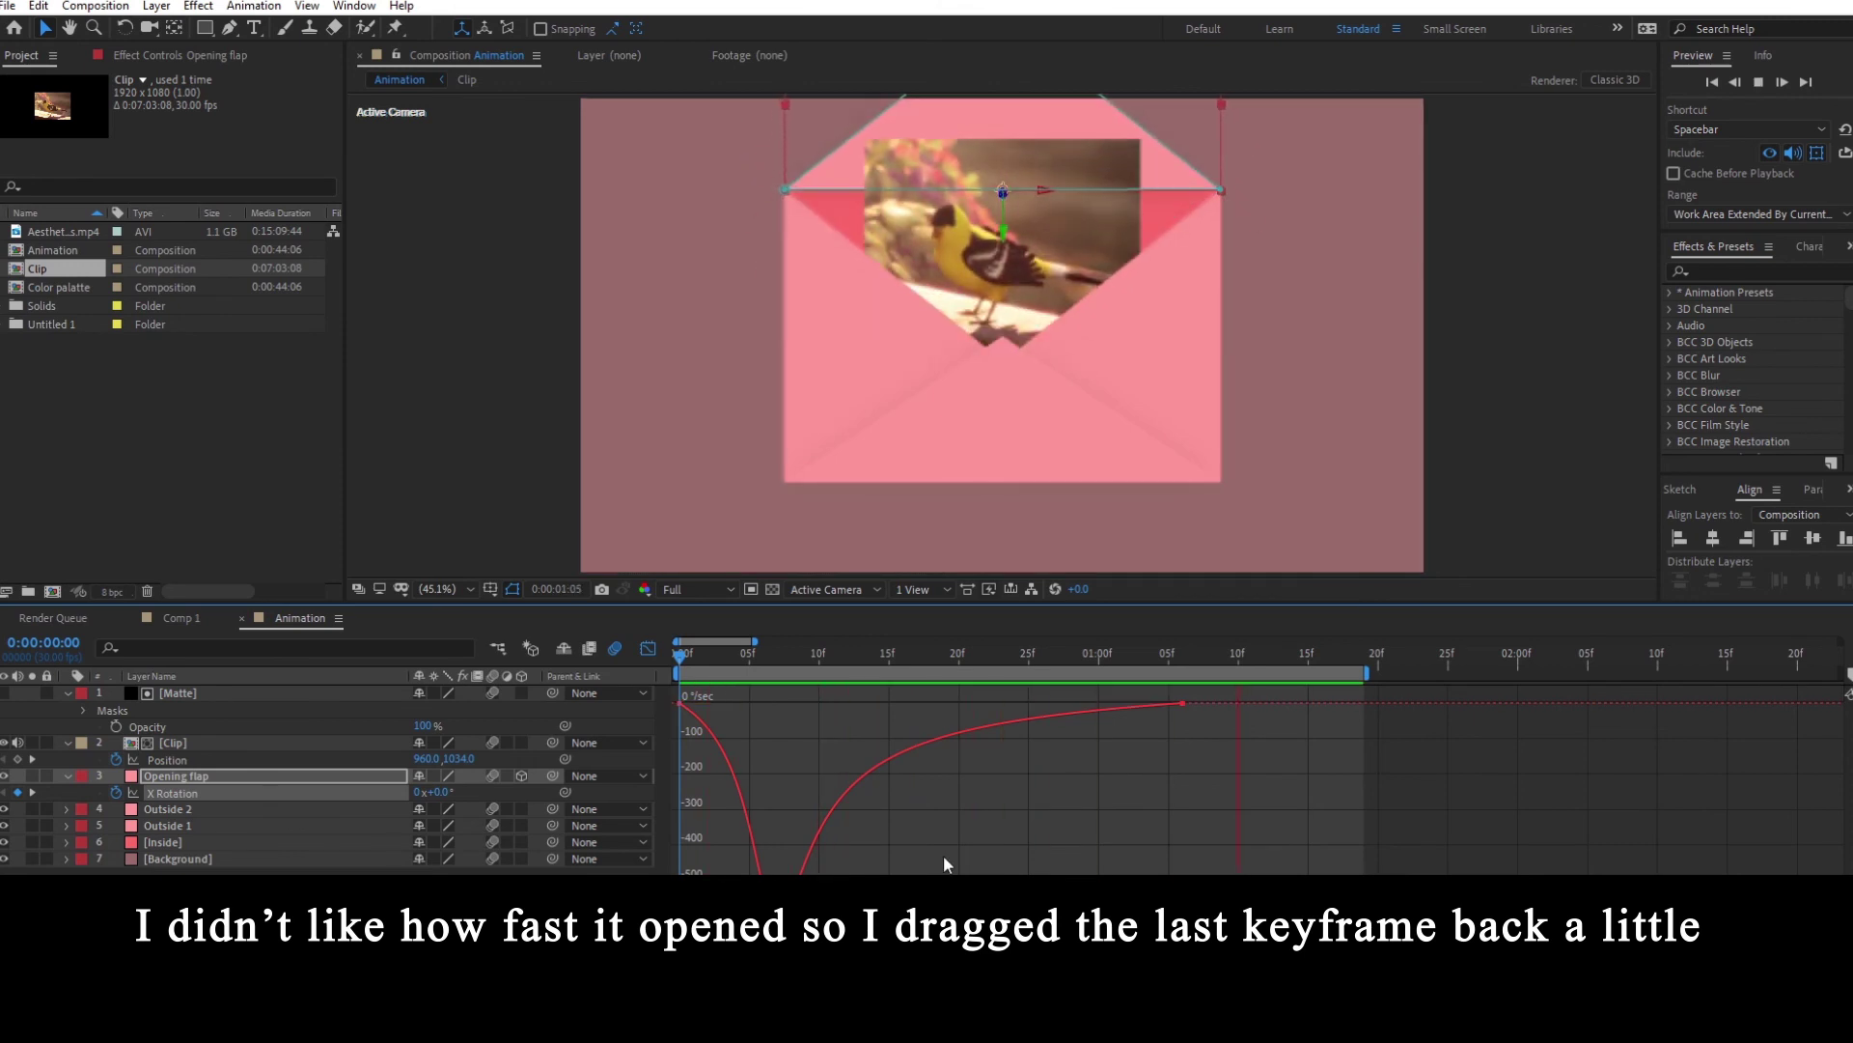
{"action": "key", "text": "space"}
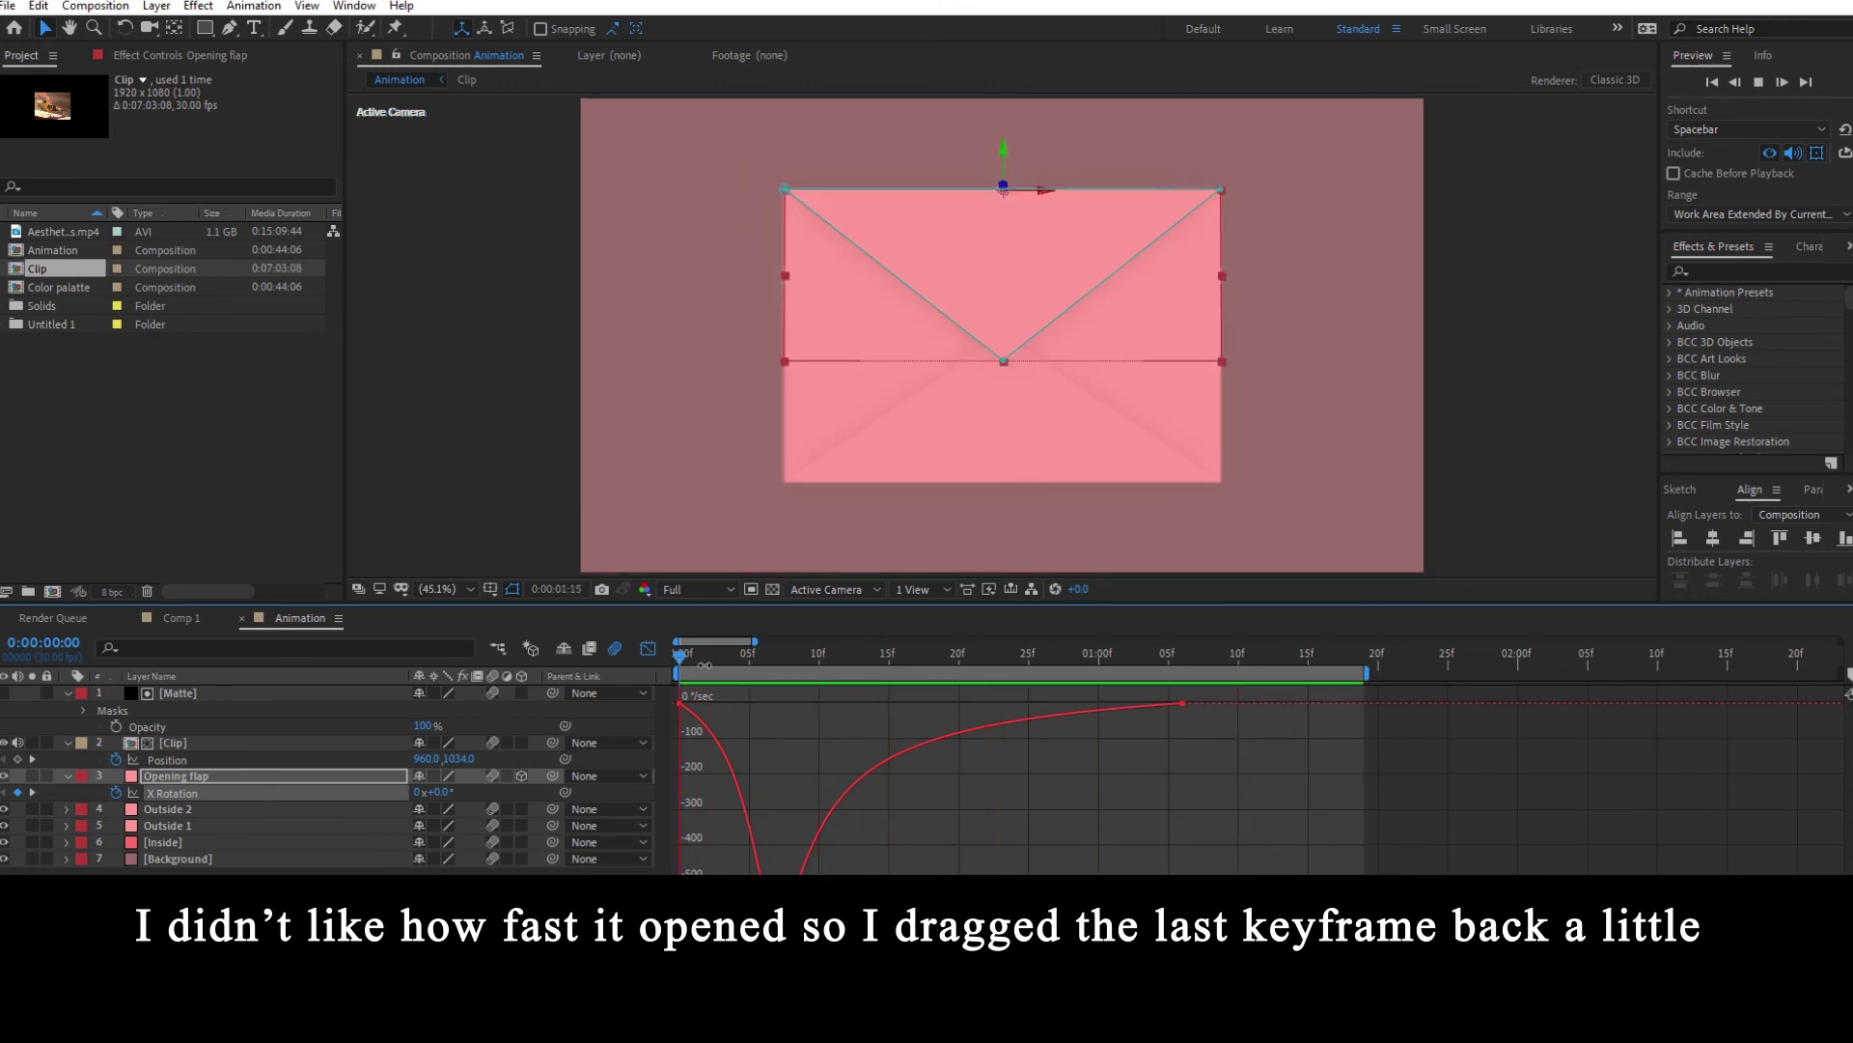
- Return to the layer bars with all layer properties collapsed and add a new null object
{"action": "key", "text": "shift+F3"}
{"action": "key", "text": "ctrl+a"}
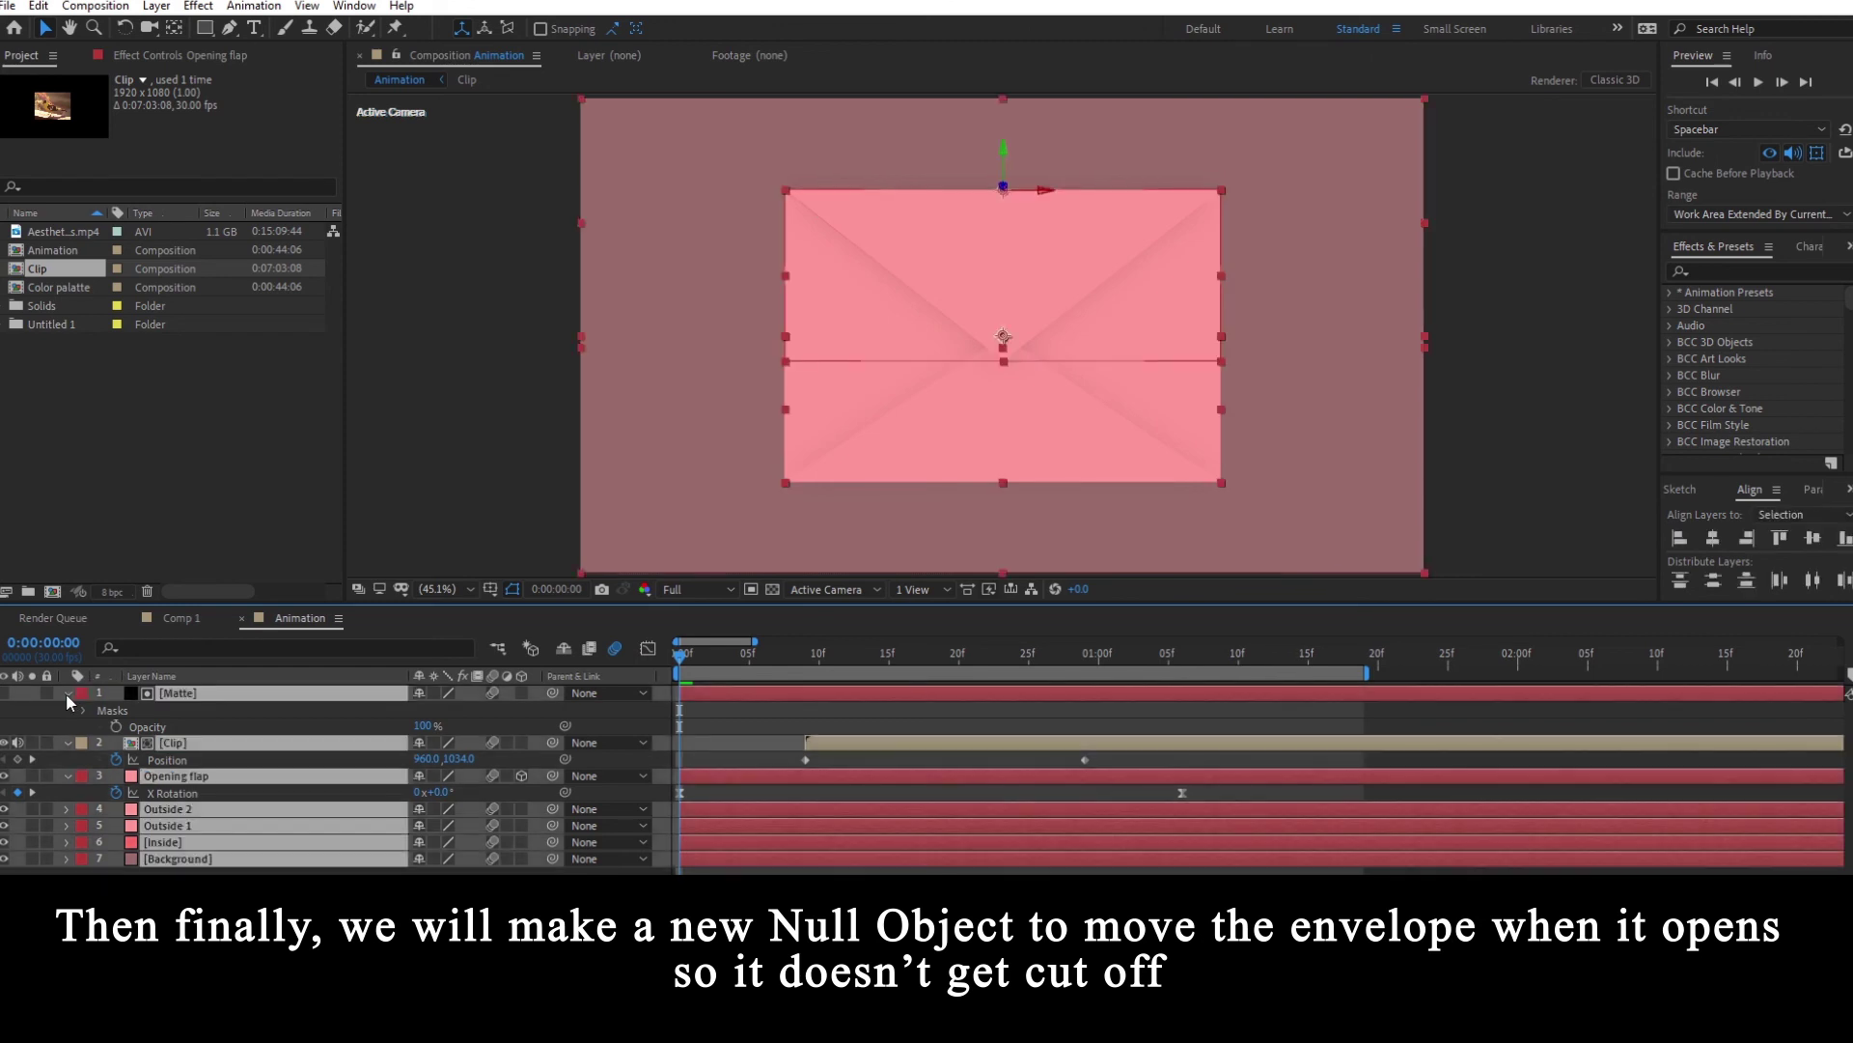
{"action": "left_click", "coordinate": [67, 693]}
{"action": "left_click", "coordinate": [540, 839]}
{"action": "right_click", "coordinate": [536, 825]}
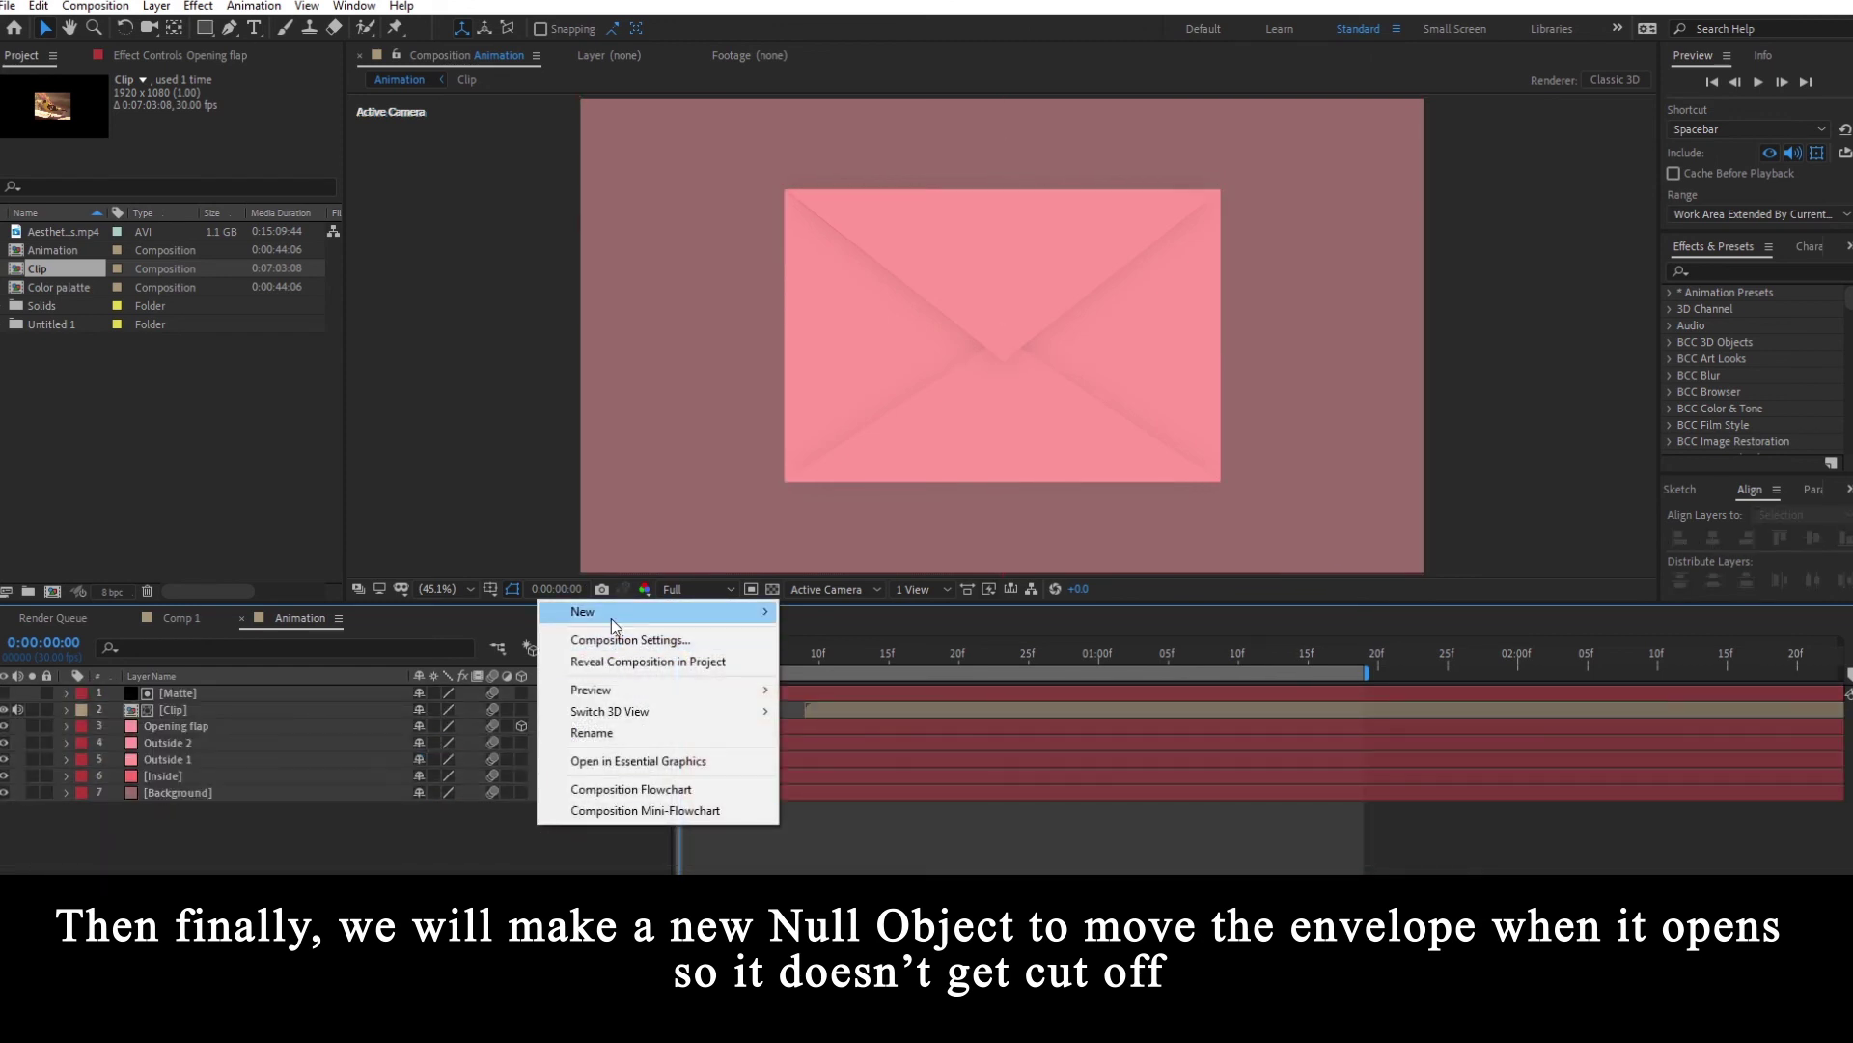
{"action": "mouse_move", "coordinate": [611, 618]}
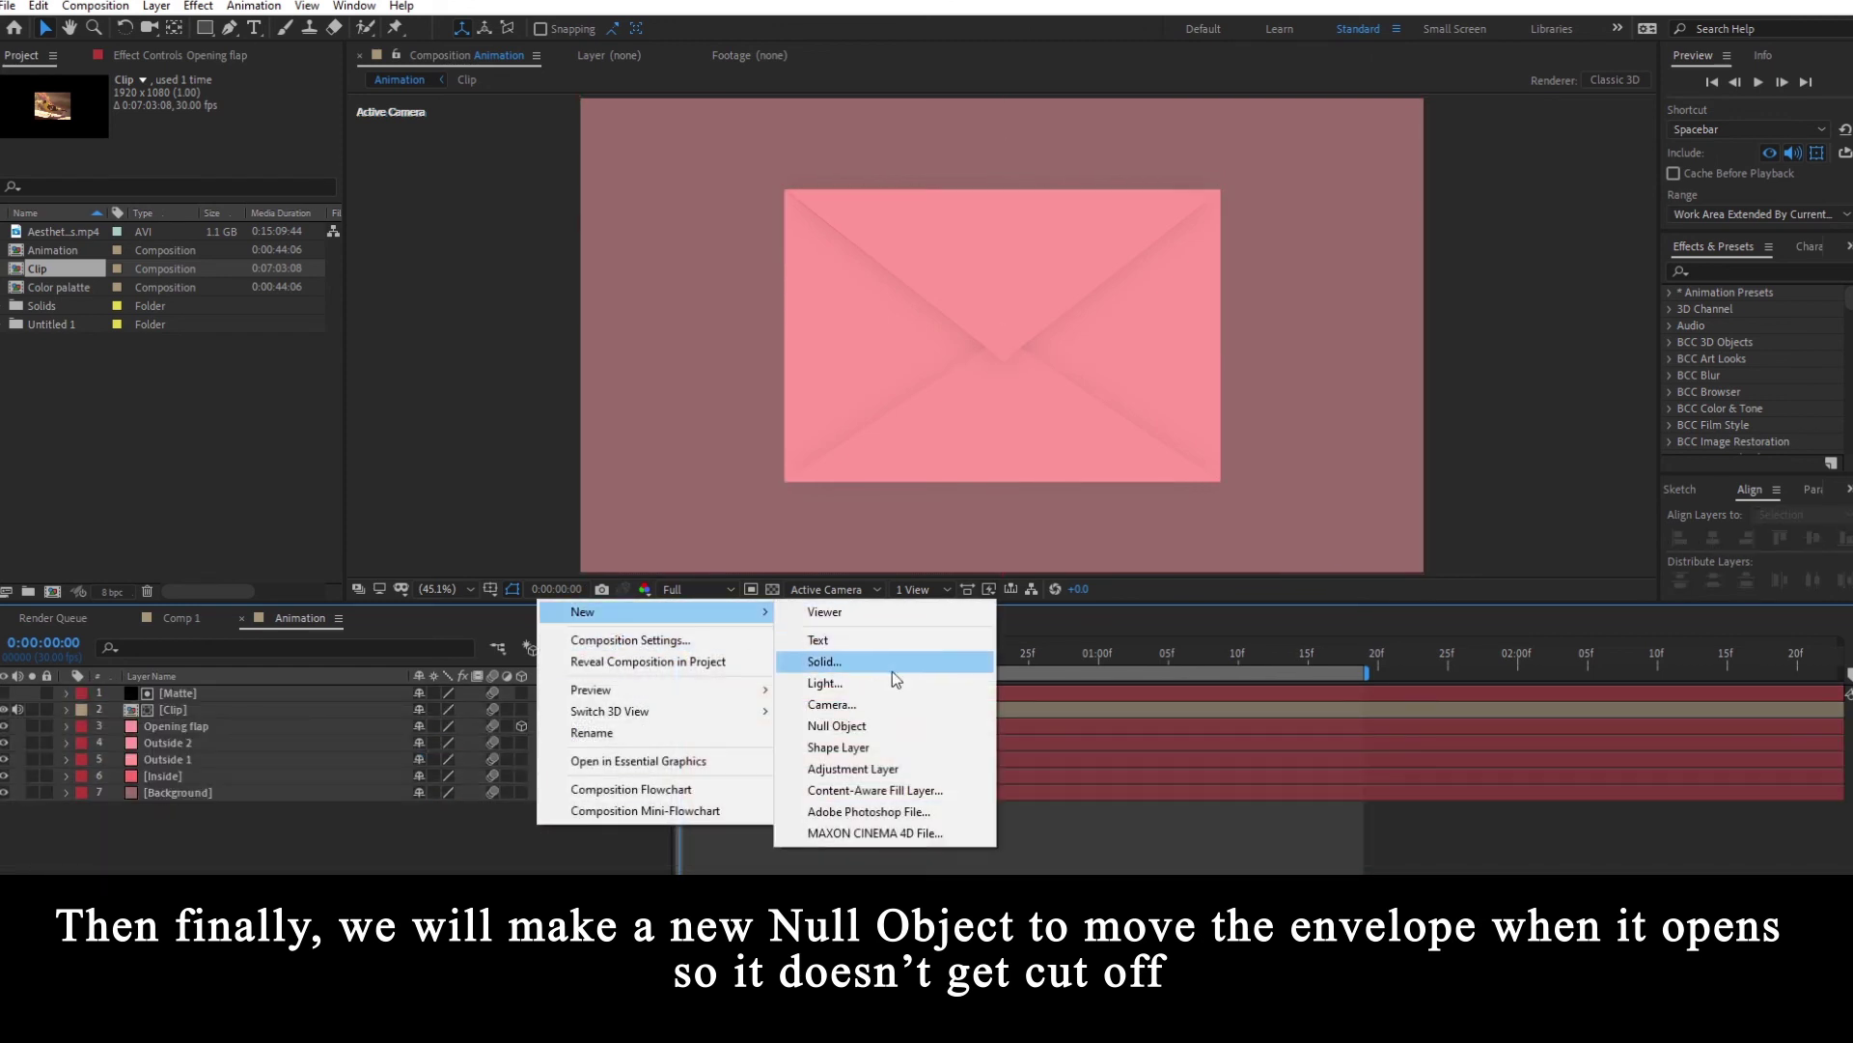
{"action": "left_click", "coordinate": [880, 731]}
- Parent the Matte, Clip, Opening flap, Outside 2, Outside 1 and Inside layers to the null object, leaving Background unparented
{"action": "left_click", "coordinate": [739, 710]}
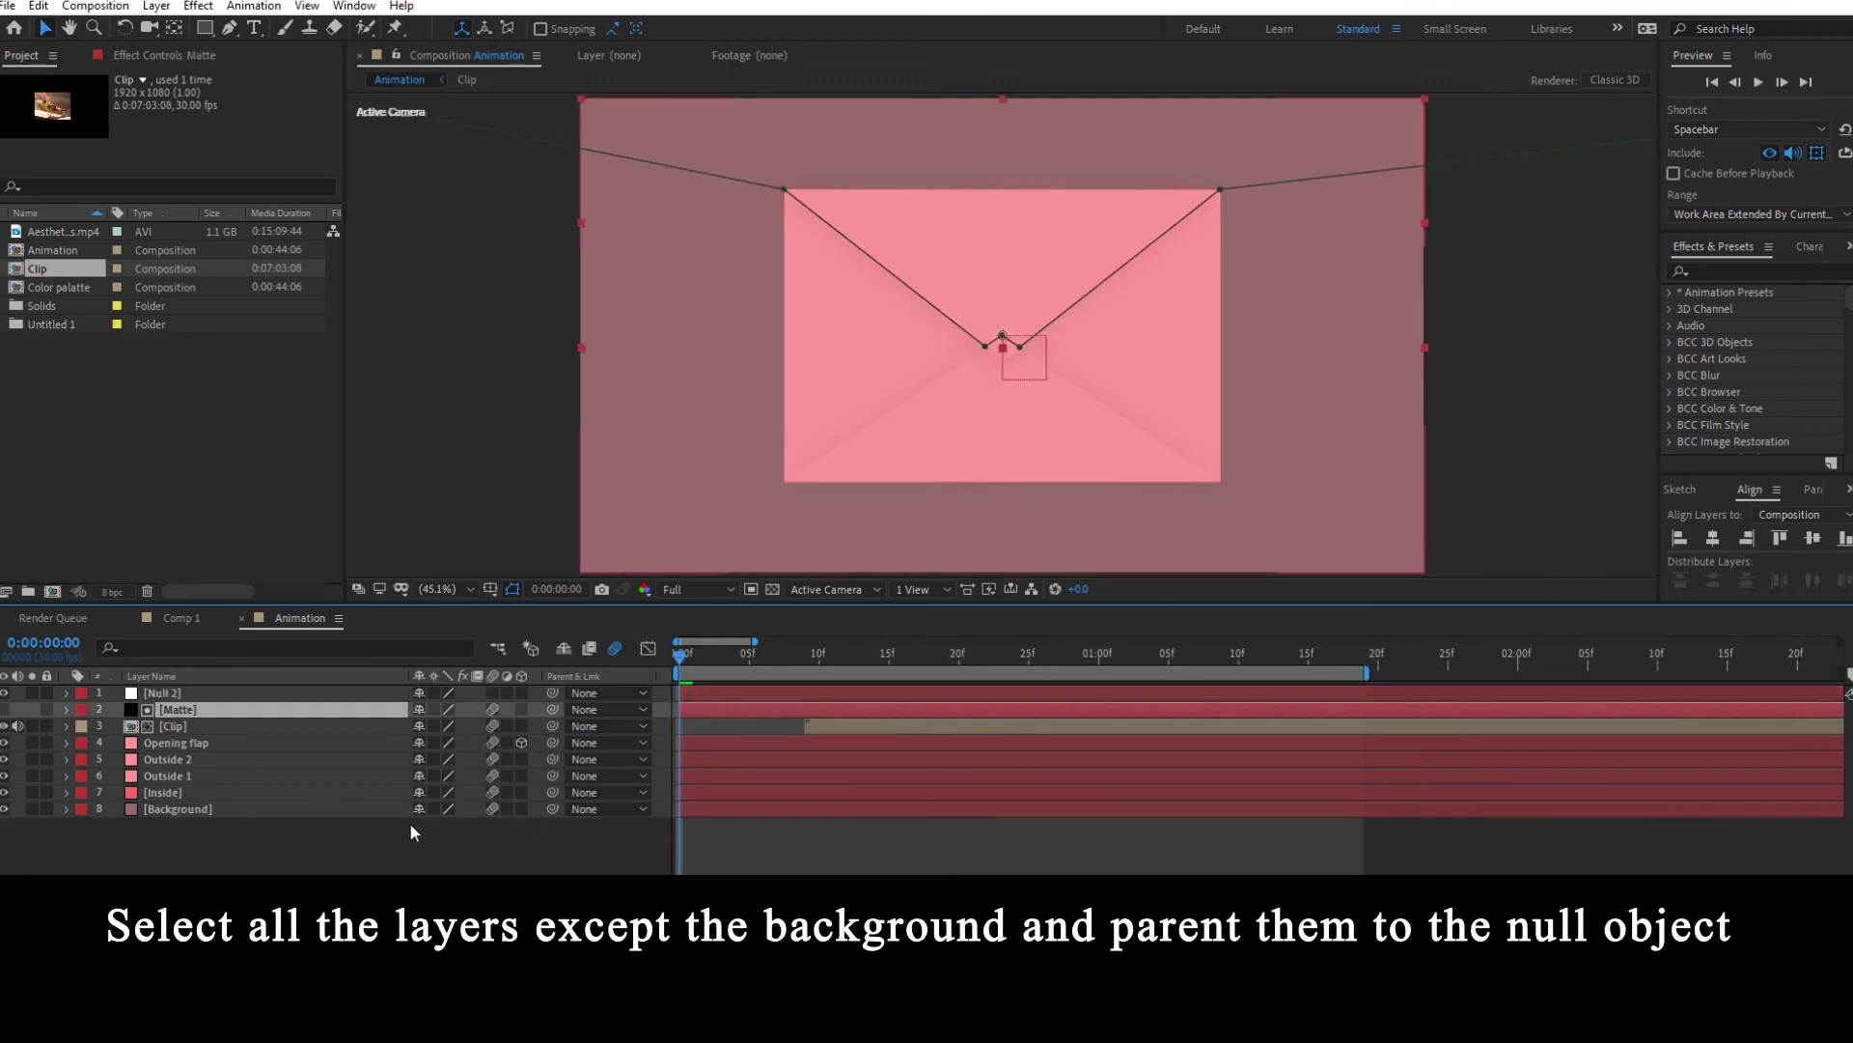
{"action": "left_click", "coordinate": [199, 810], "text": "shift"}
{"action": "left_click", "coordinate": [287, 810], "text": "ctrl"}
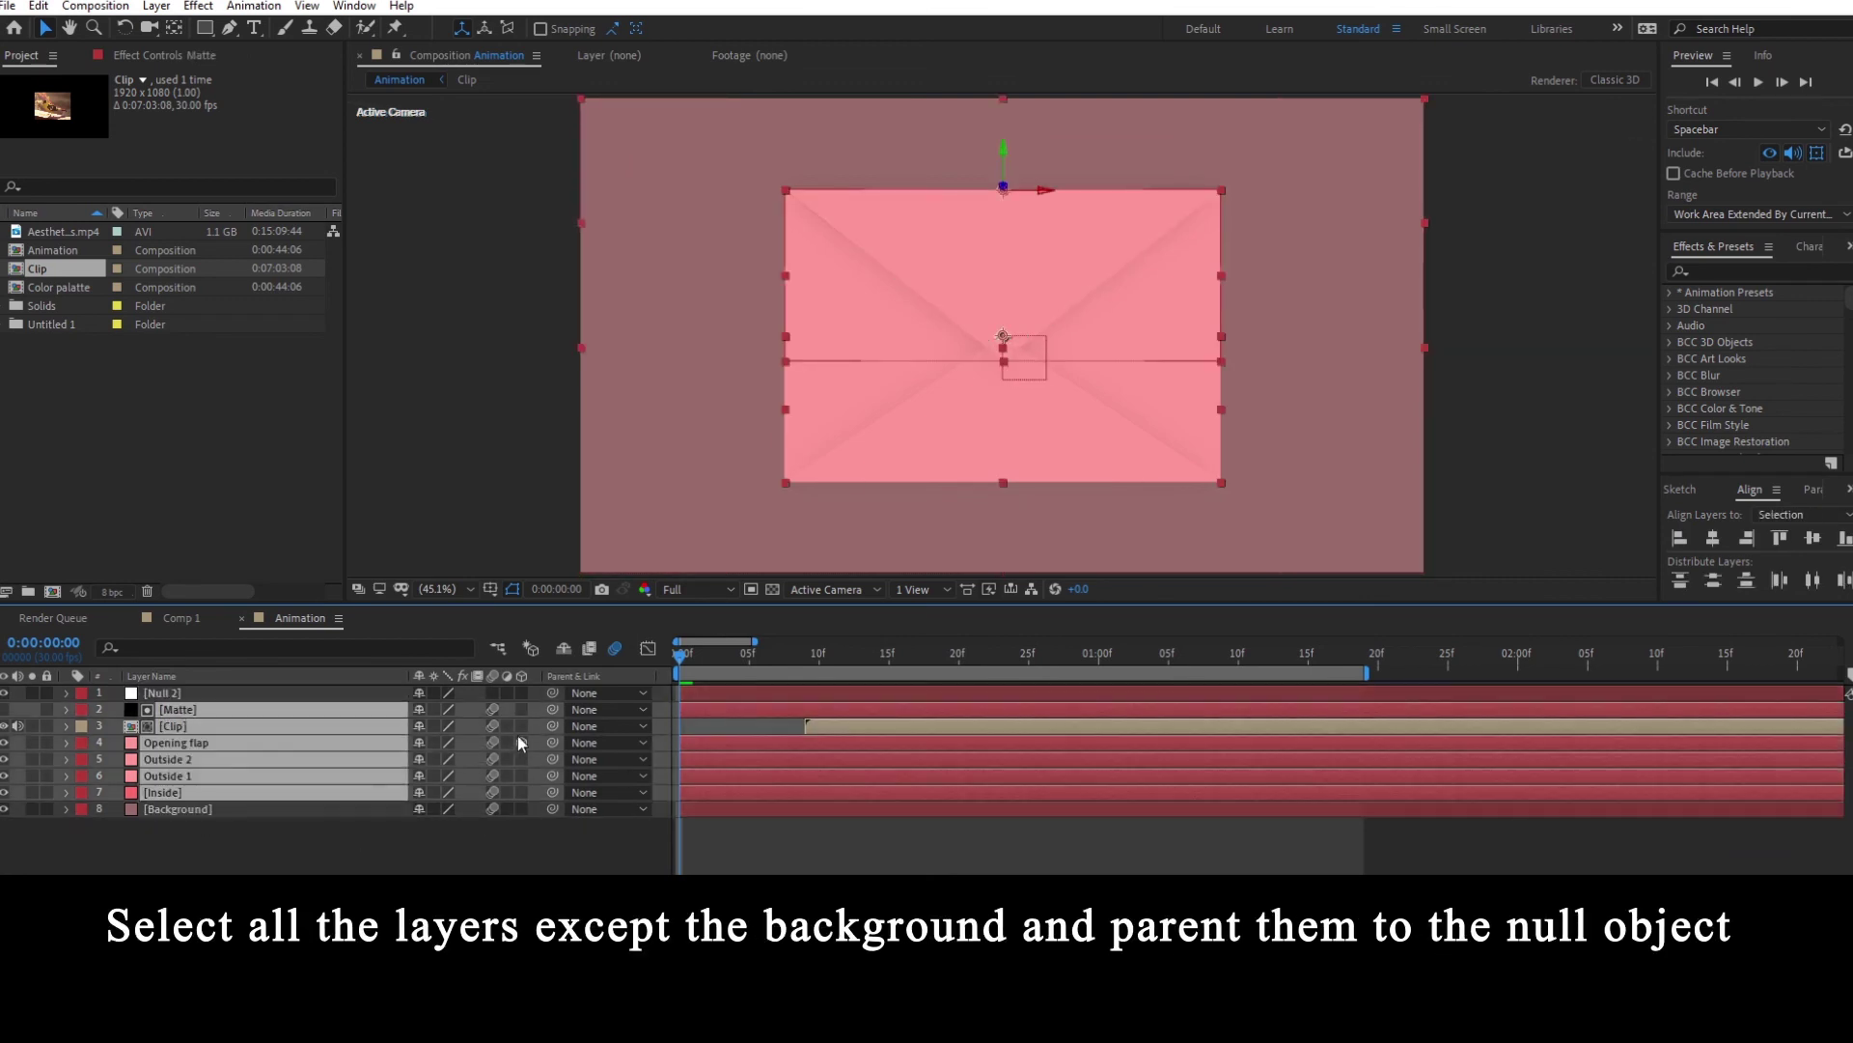
{"action": "left_click_drag", "start_coordinate": [550, 709], "coordinate": [203, 696]}
- Move the null object downward and scale it to 88% so the opened envelope fits inside the frame
{"action": "left_click", "coordinate": [206, 696]}
{"action": "key", "text": "p"}
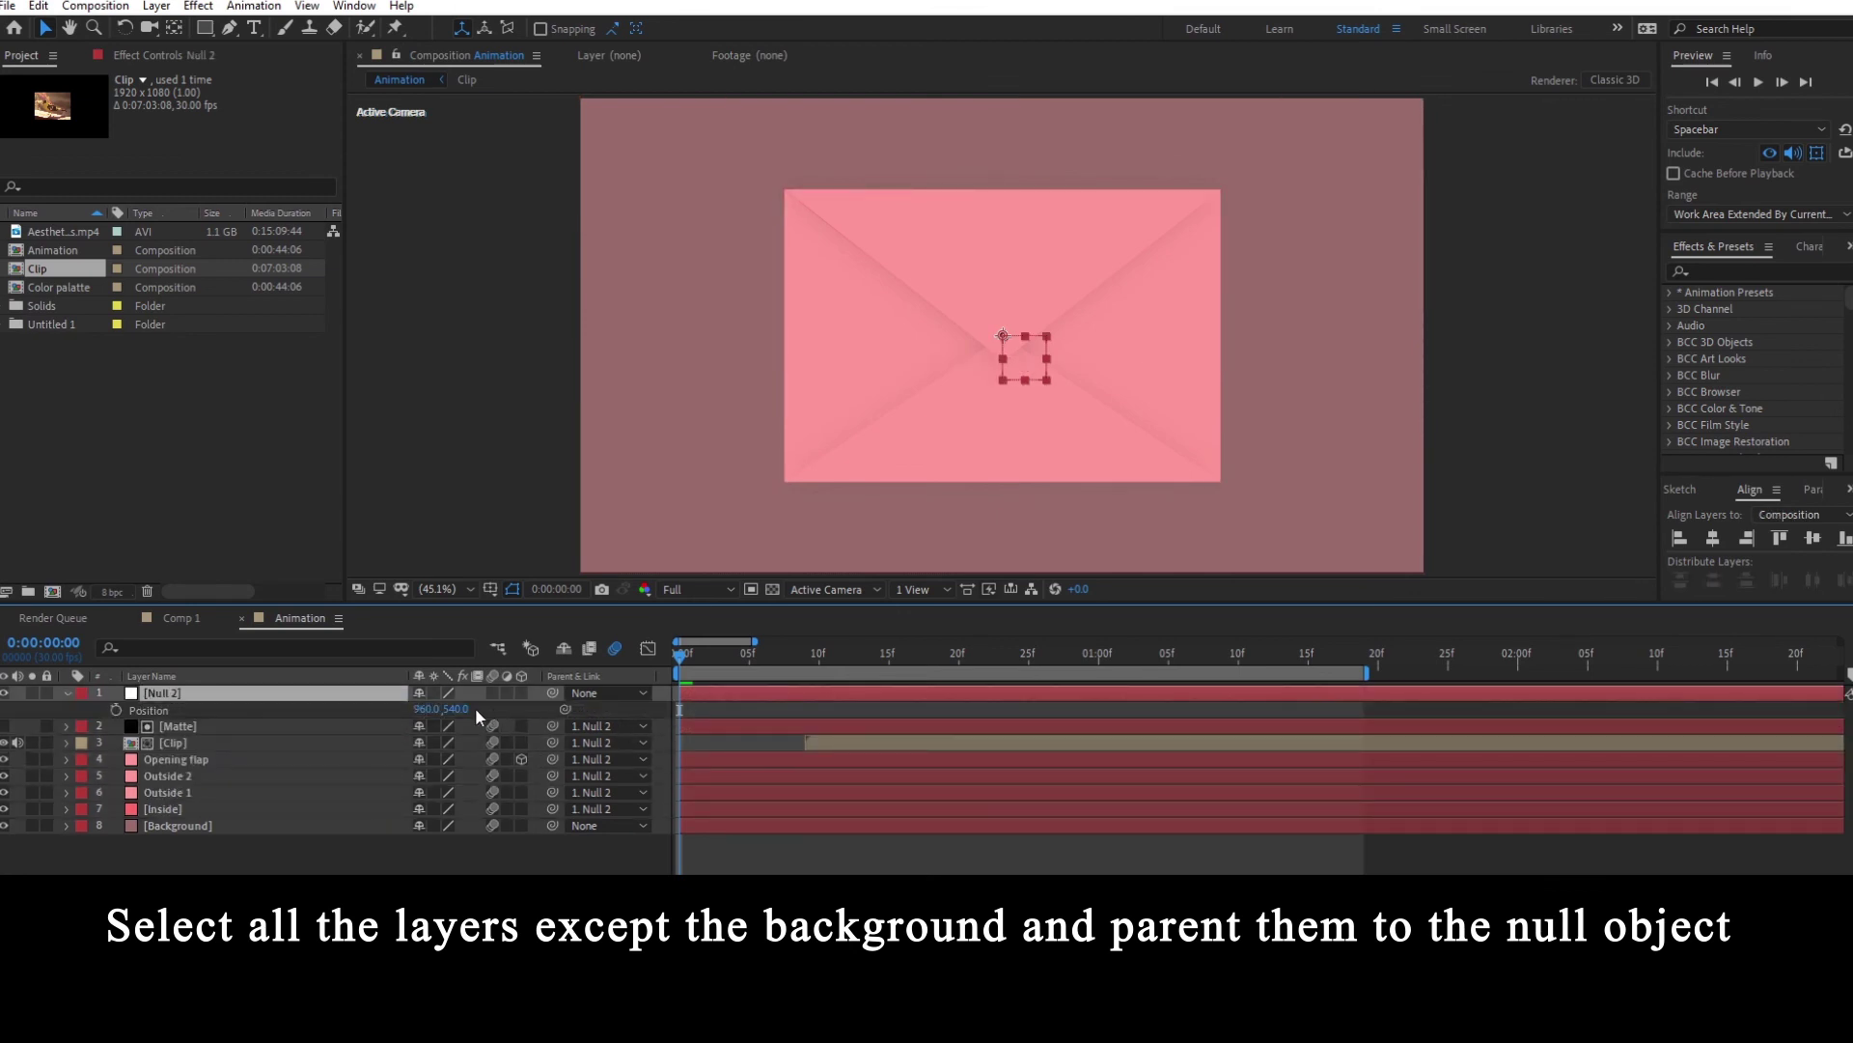
{"action": "left_click_drag", "start_coordinate": [475, 708], "coordinate": [1048, 656]}
{"action": "key", "text": "space"}
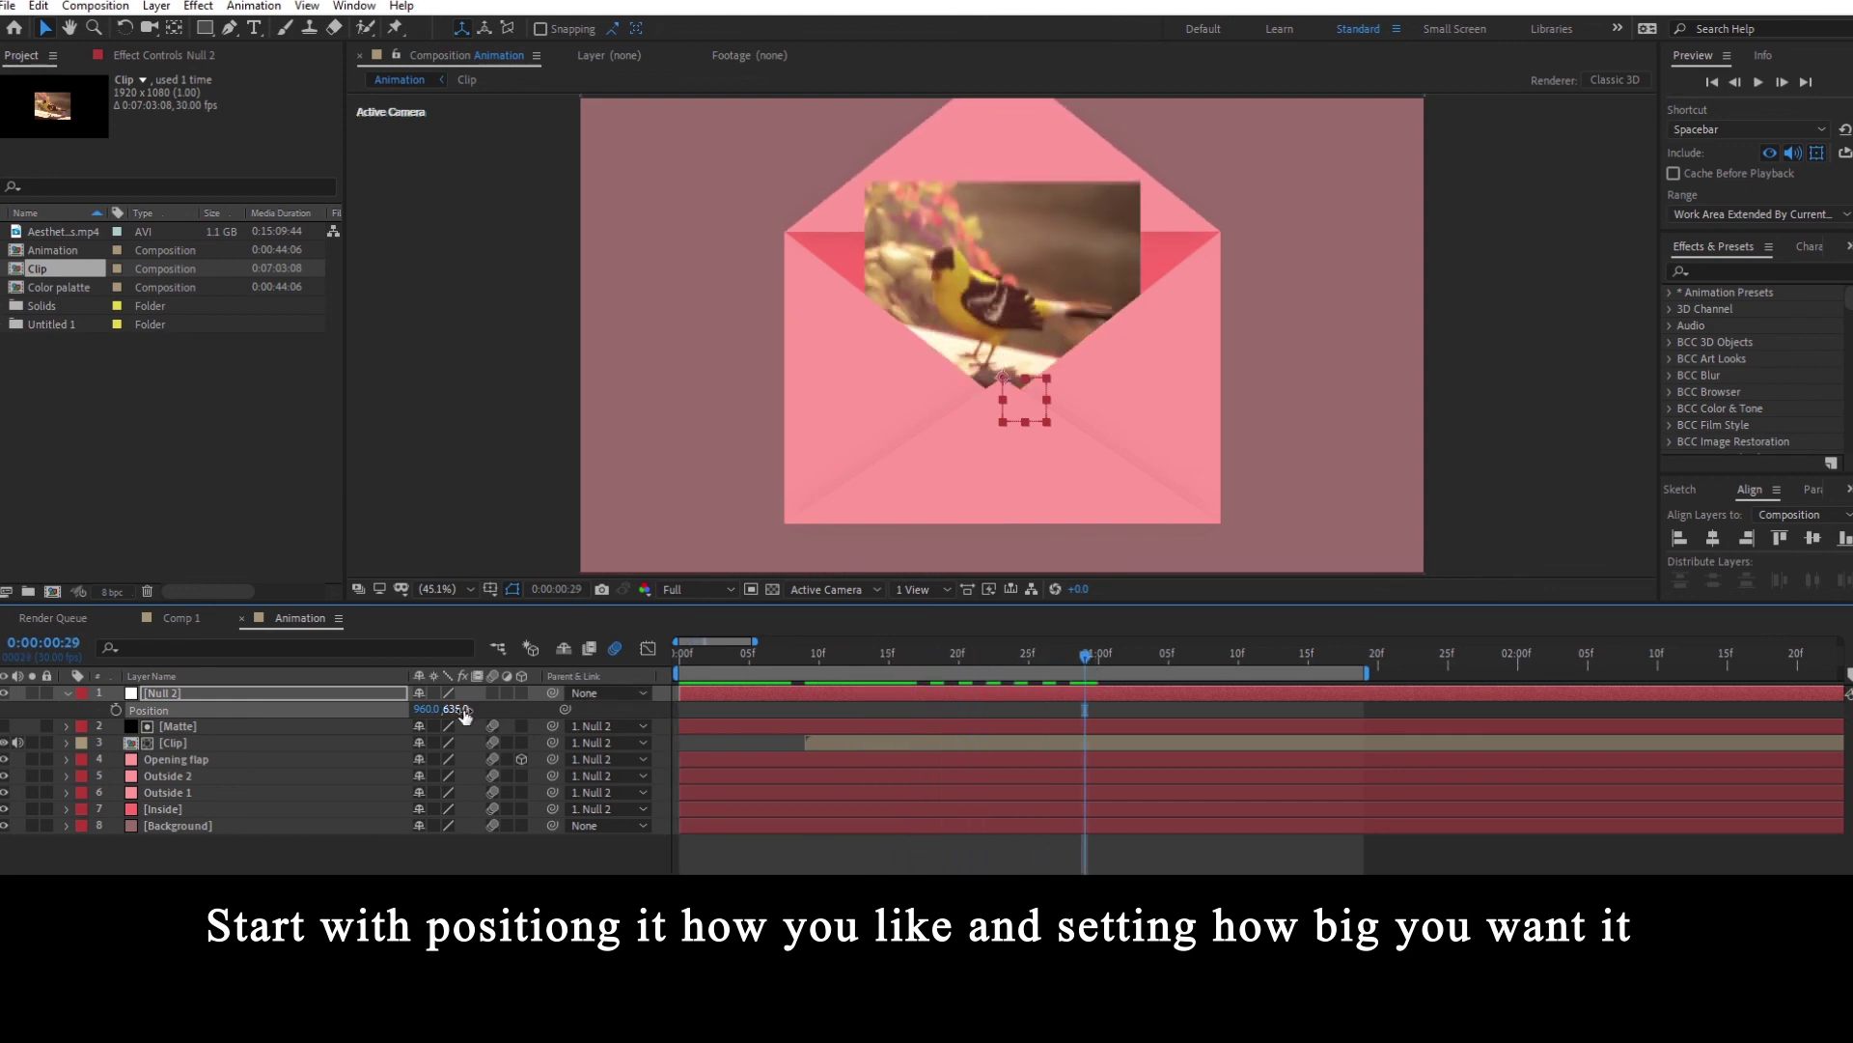
{"action": "mouse_move", "coordinate": [462, 709]}
{"action": "left_mouse_down"}
{"action": "mouse_move", "coordinate": [497, 710]}
{"action": "mouse_move", "coordinate": [468, 709]}
{"action": "left_mouse_up"}
{"action": "key", "text": "s"}
{"action": "left_click_drag", "start_coordinate": [818, 657], "coordinate": [655, 675]}
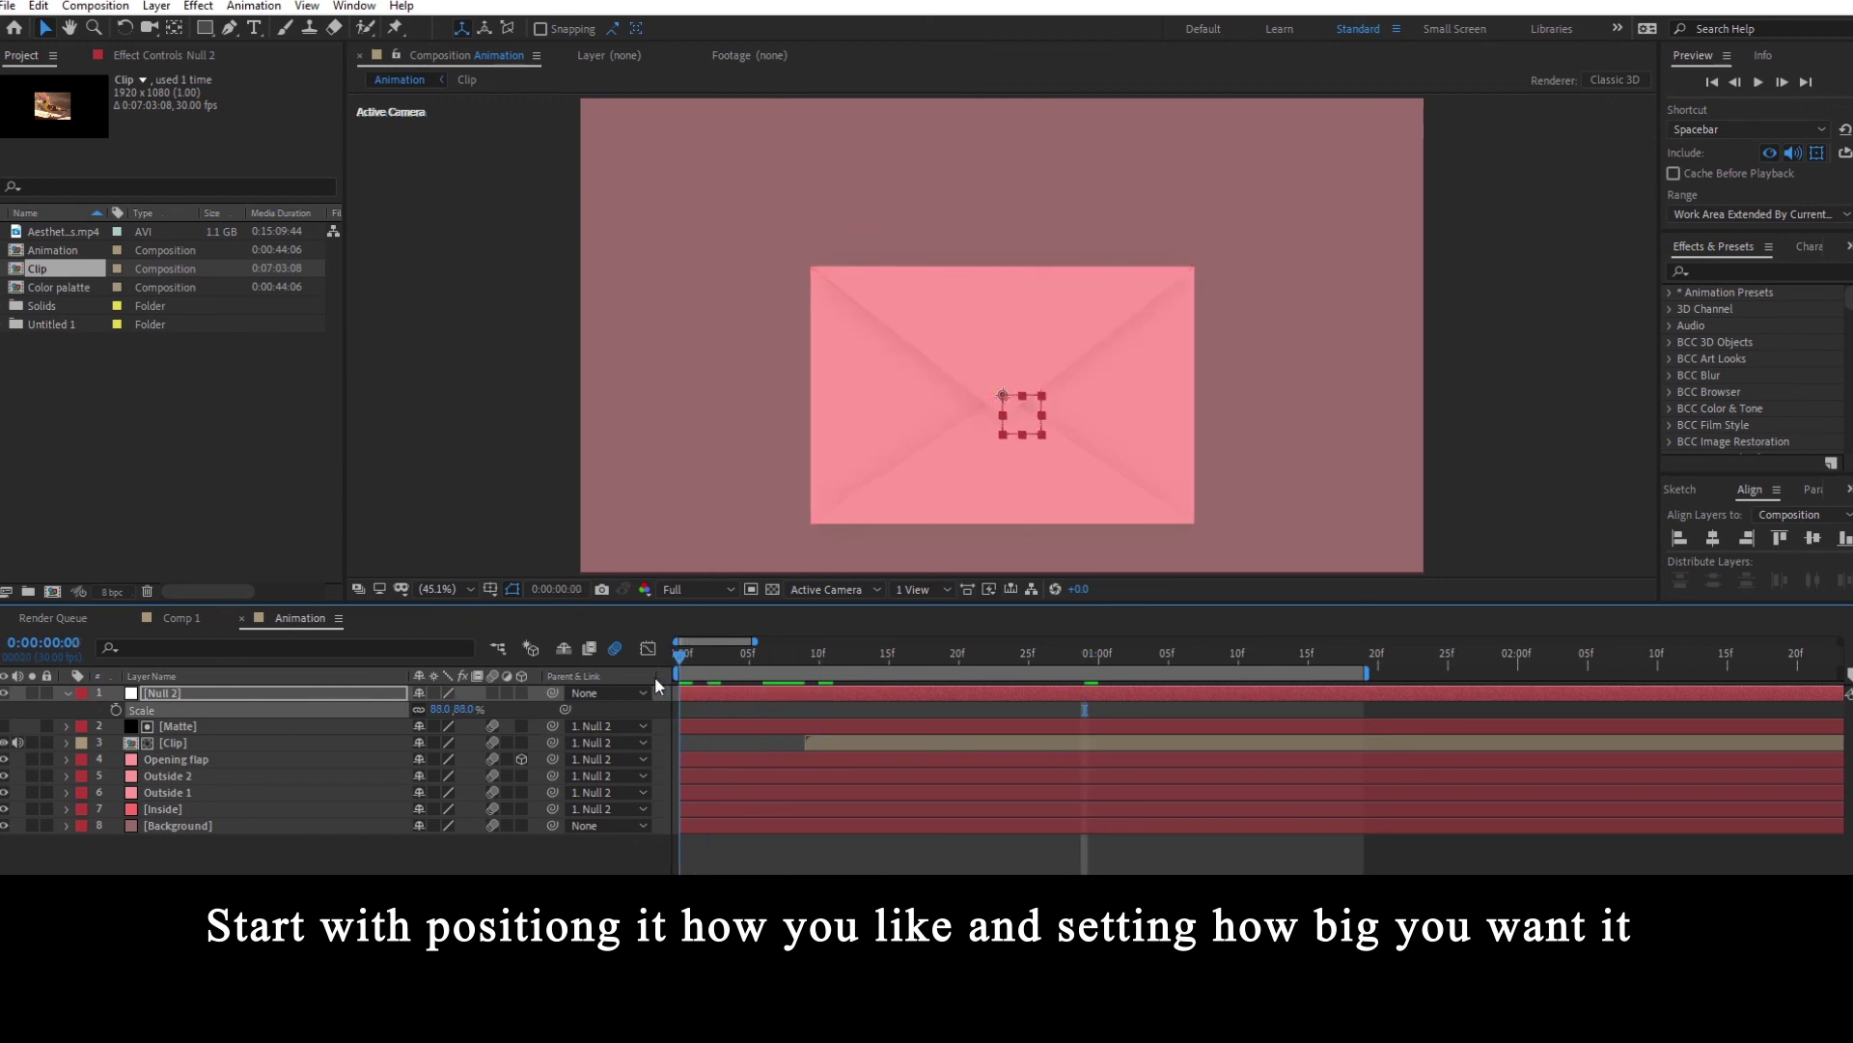
- Show the title/action safe guides and center the open envelope by setting the null's Position to 960, 669 and slightly reducing its scale
{"action": "left_click", "coordinate": [490, 589]}
{"action": "left_click", "coordinate": [541, 605]}
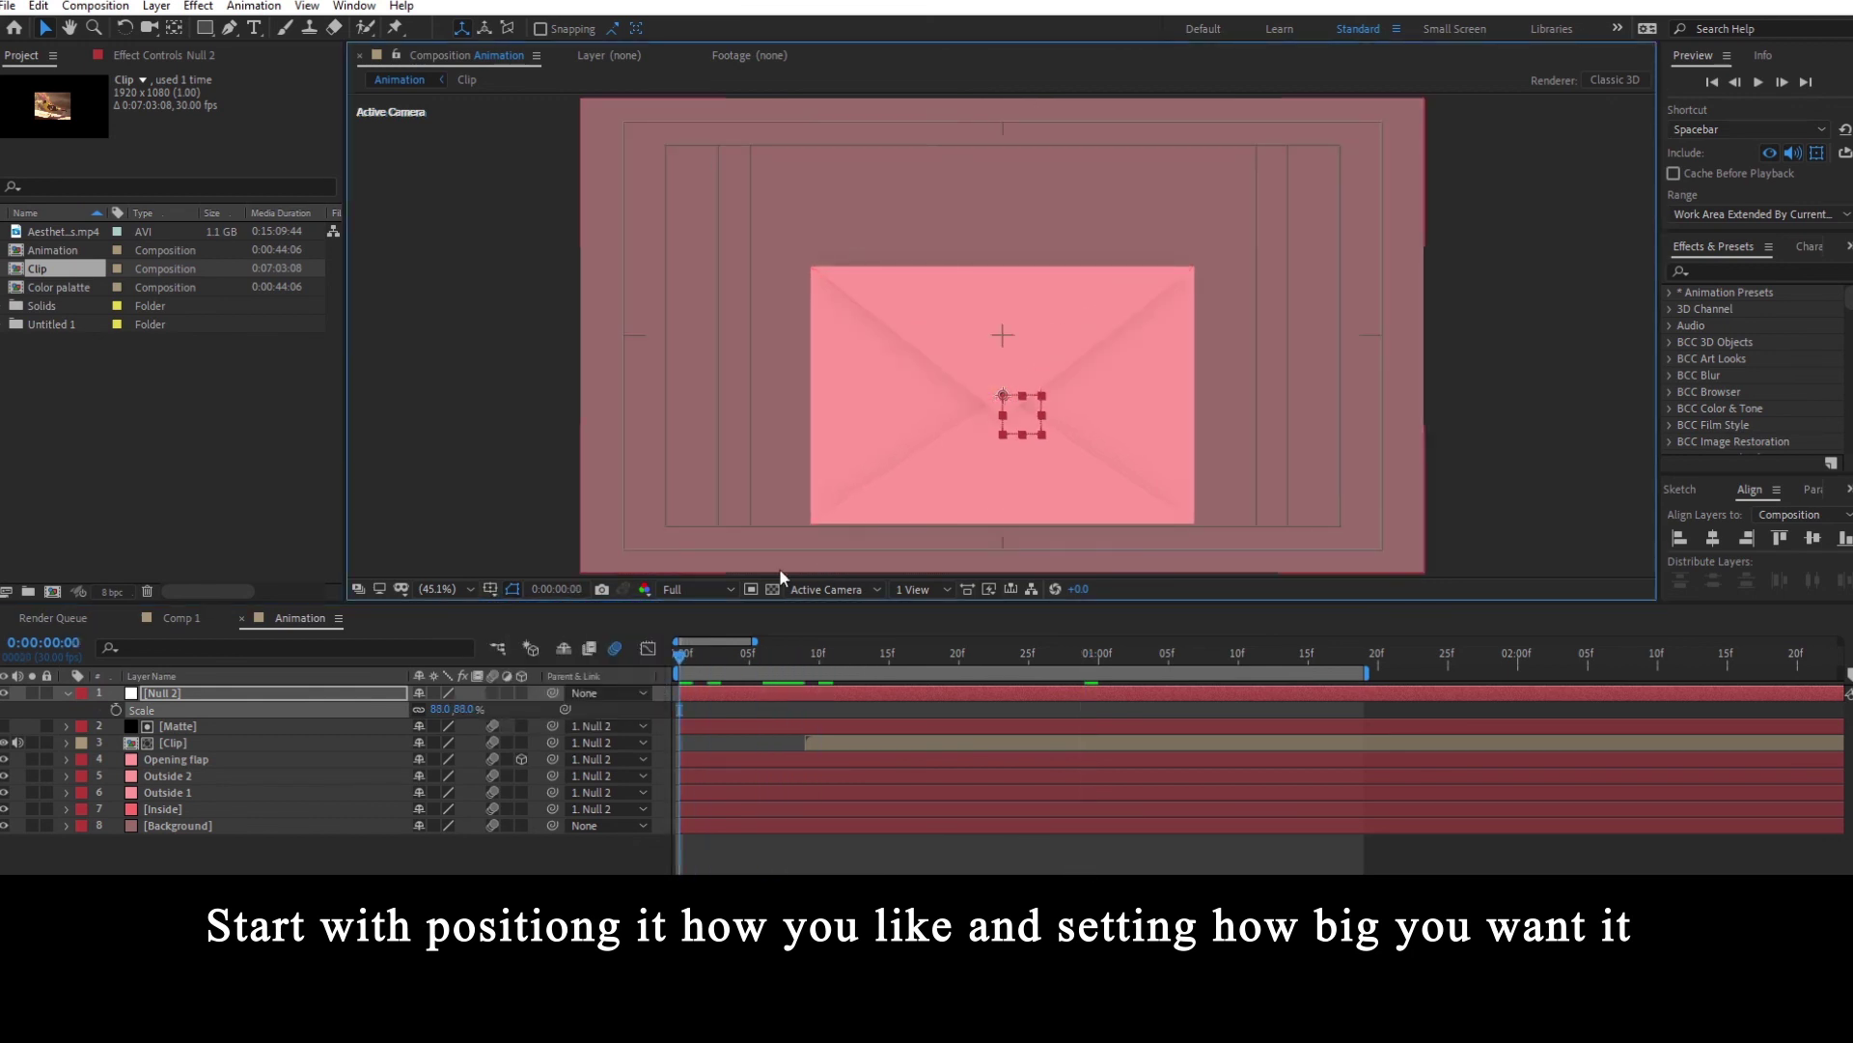
{"action": "left_click_drag", "start_coordinate": [693, 666], "coordinate": [1126, 660]}
{"action": "key", "text": "p"}
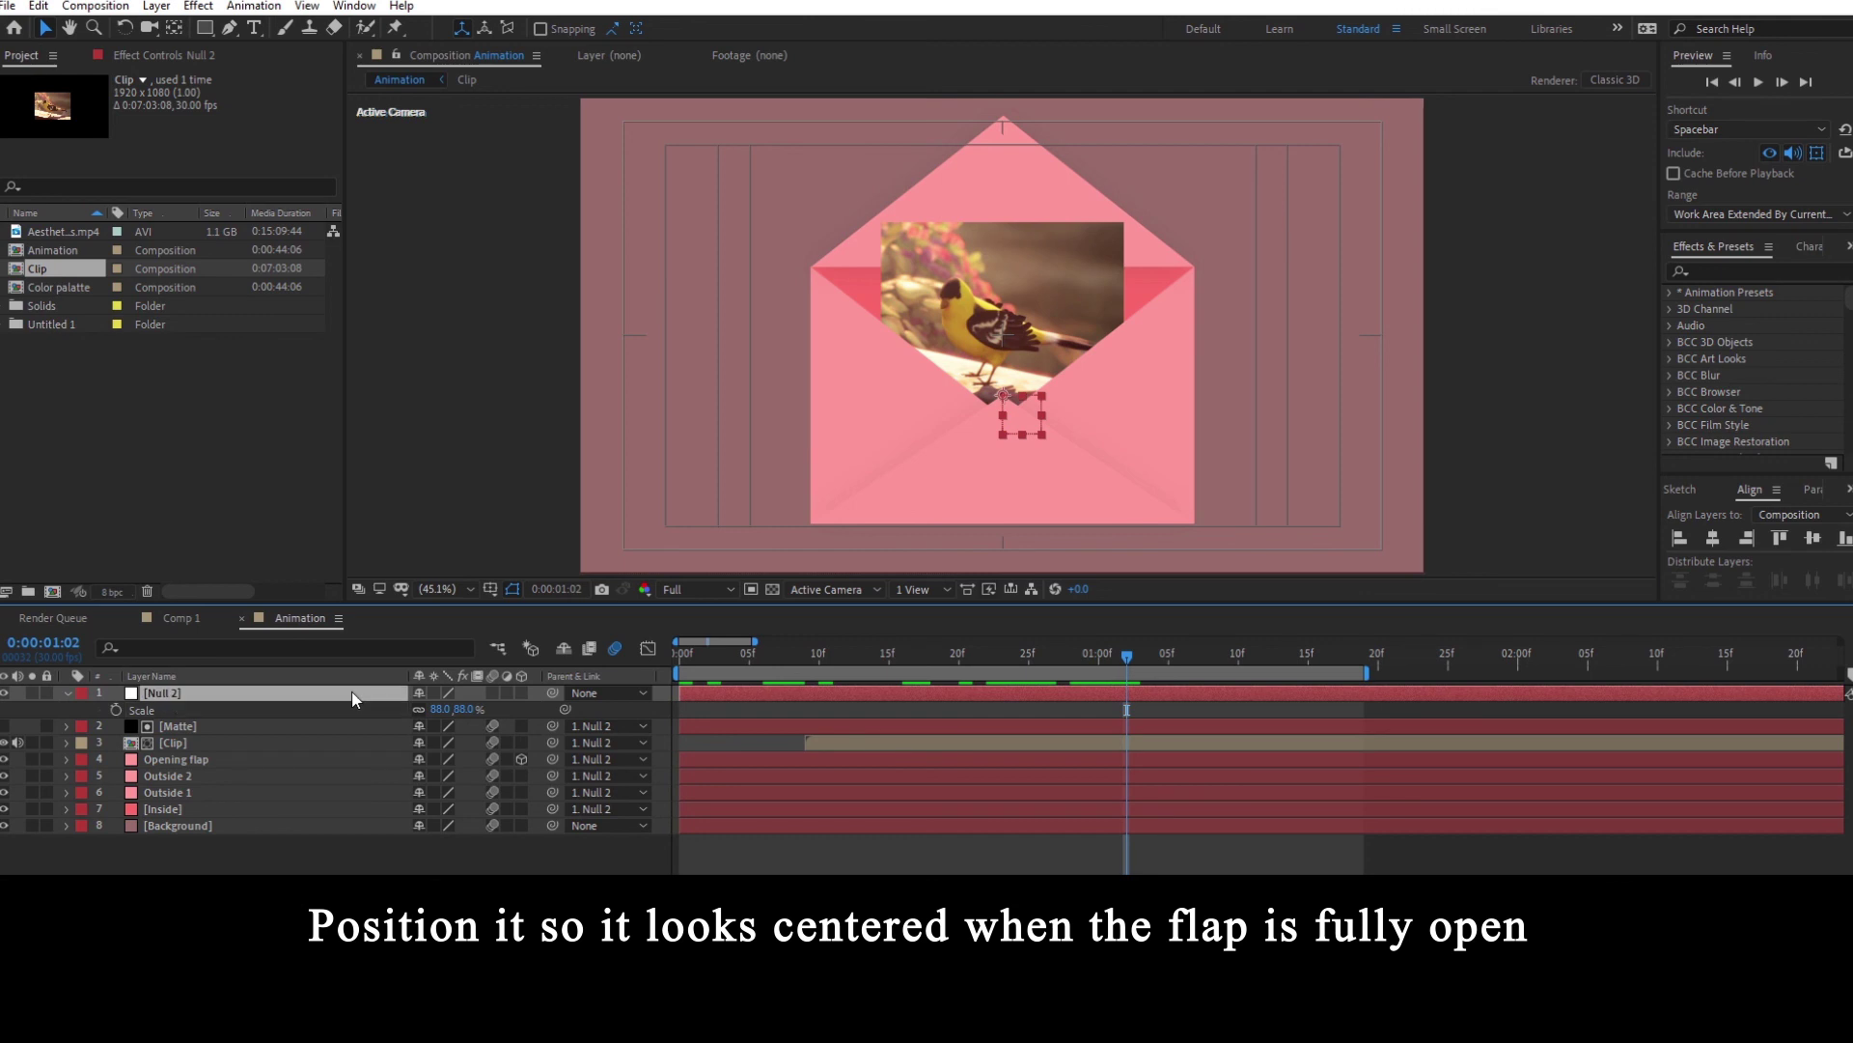
{"action": "left_click_drag", "start_coordinate": [460, 710], "coordinate": [319, 720]}
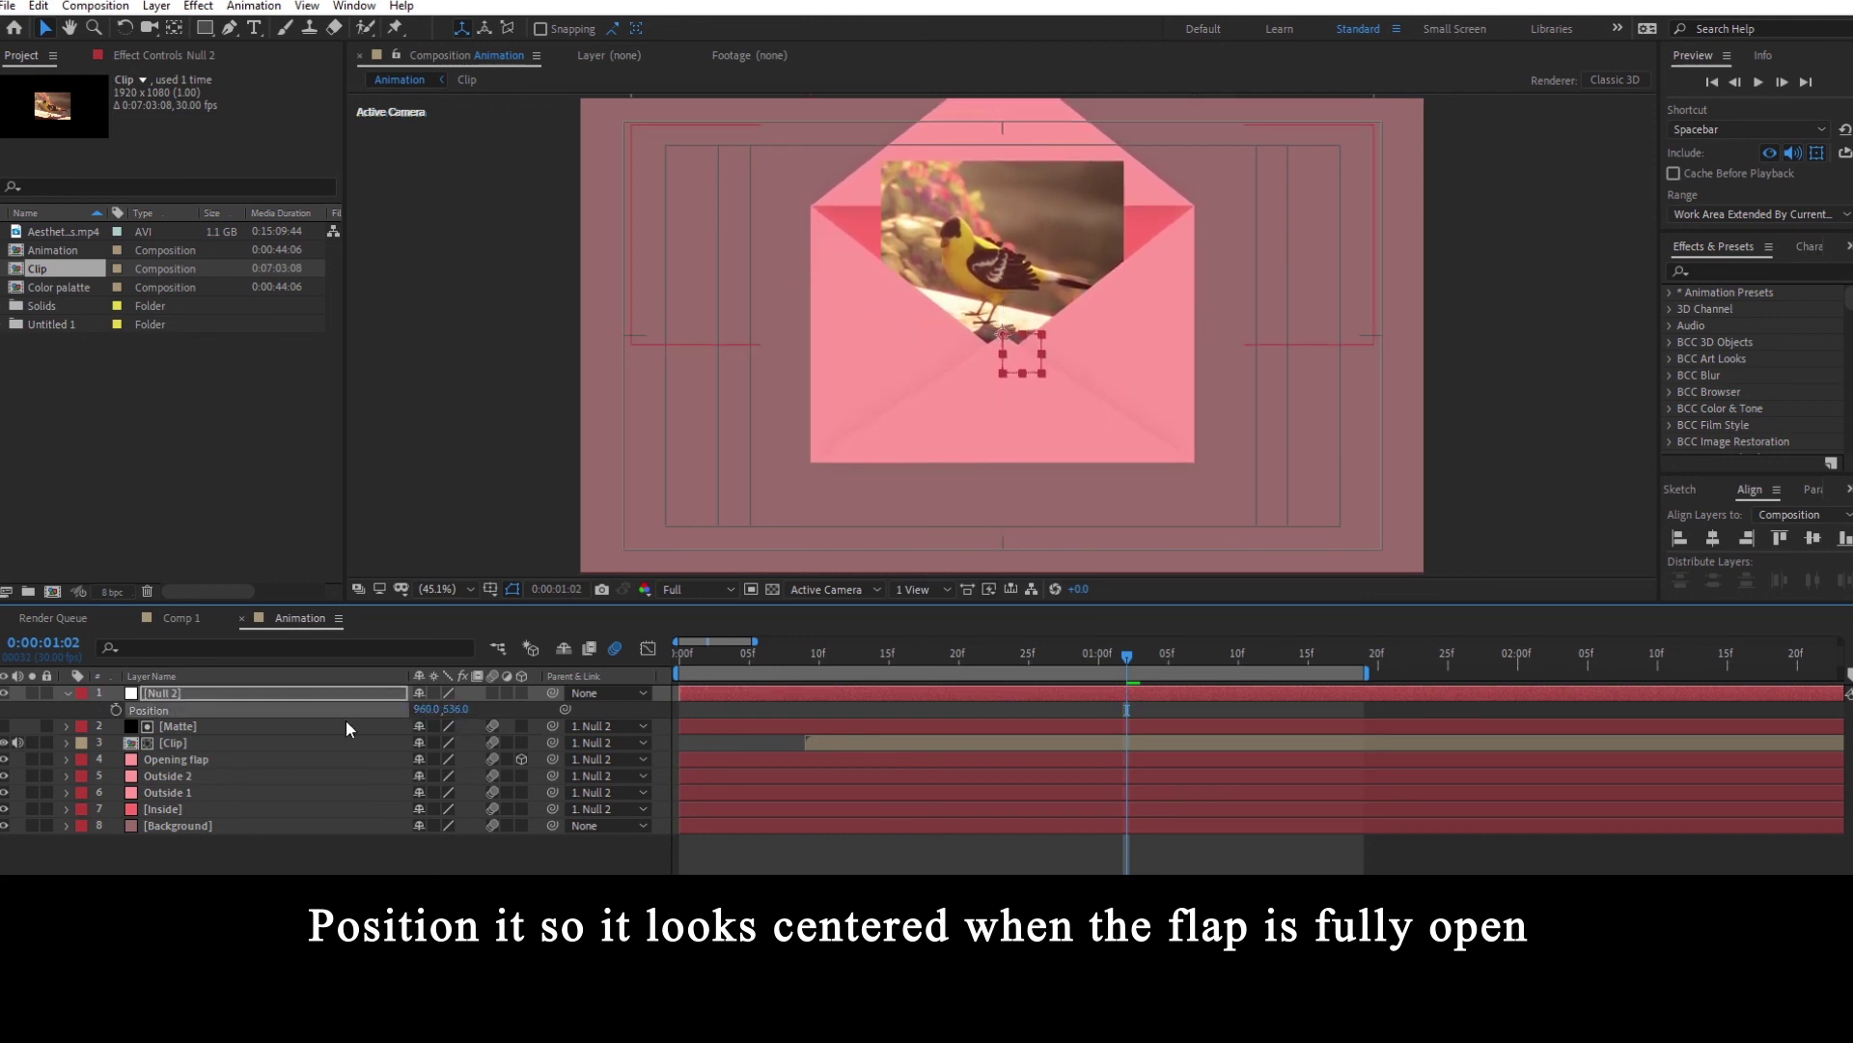
{"action": "key", "text": "s"}
{"action": "left_click_drag", "start_coordinate": [467, 712], "coordinate": [448, 712]}
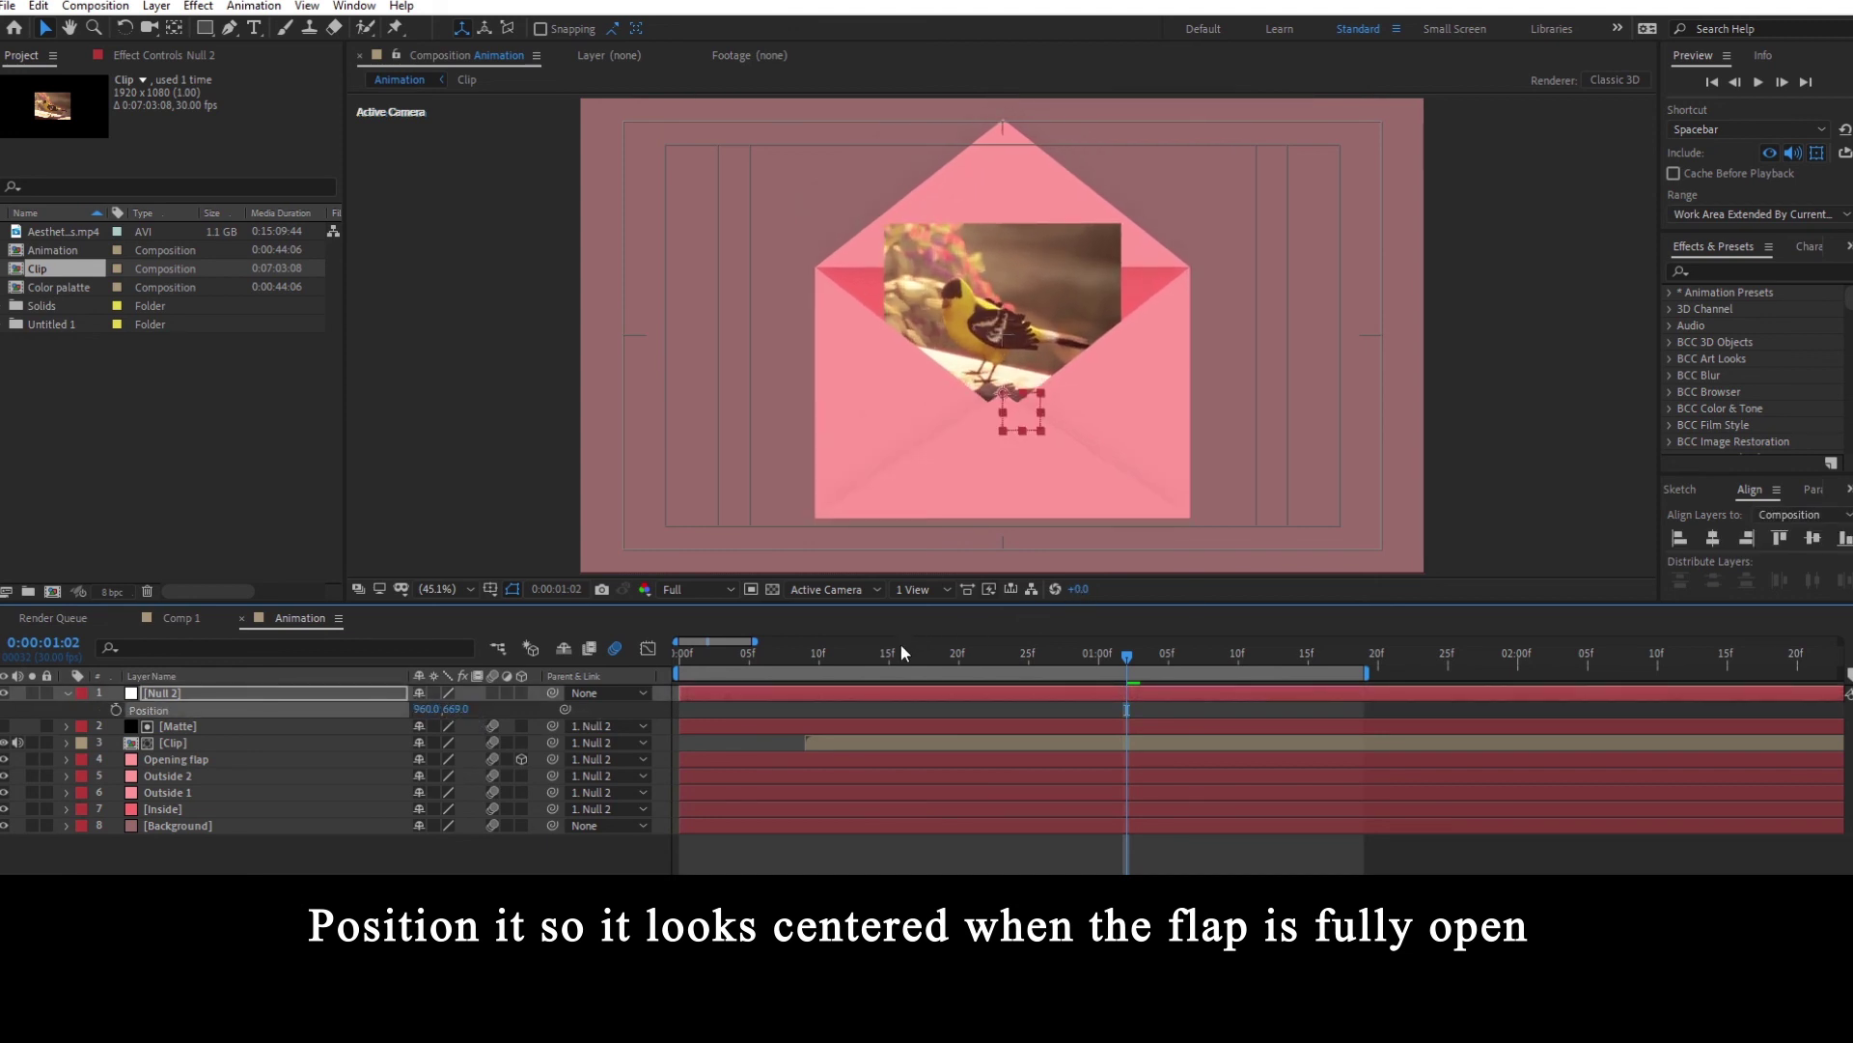
- Set a Position keyframe for the null object at frame 0
{"action": "left_click_drag", "start_coordinate": [831, 652], "coordinate": [690, 687]}
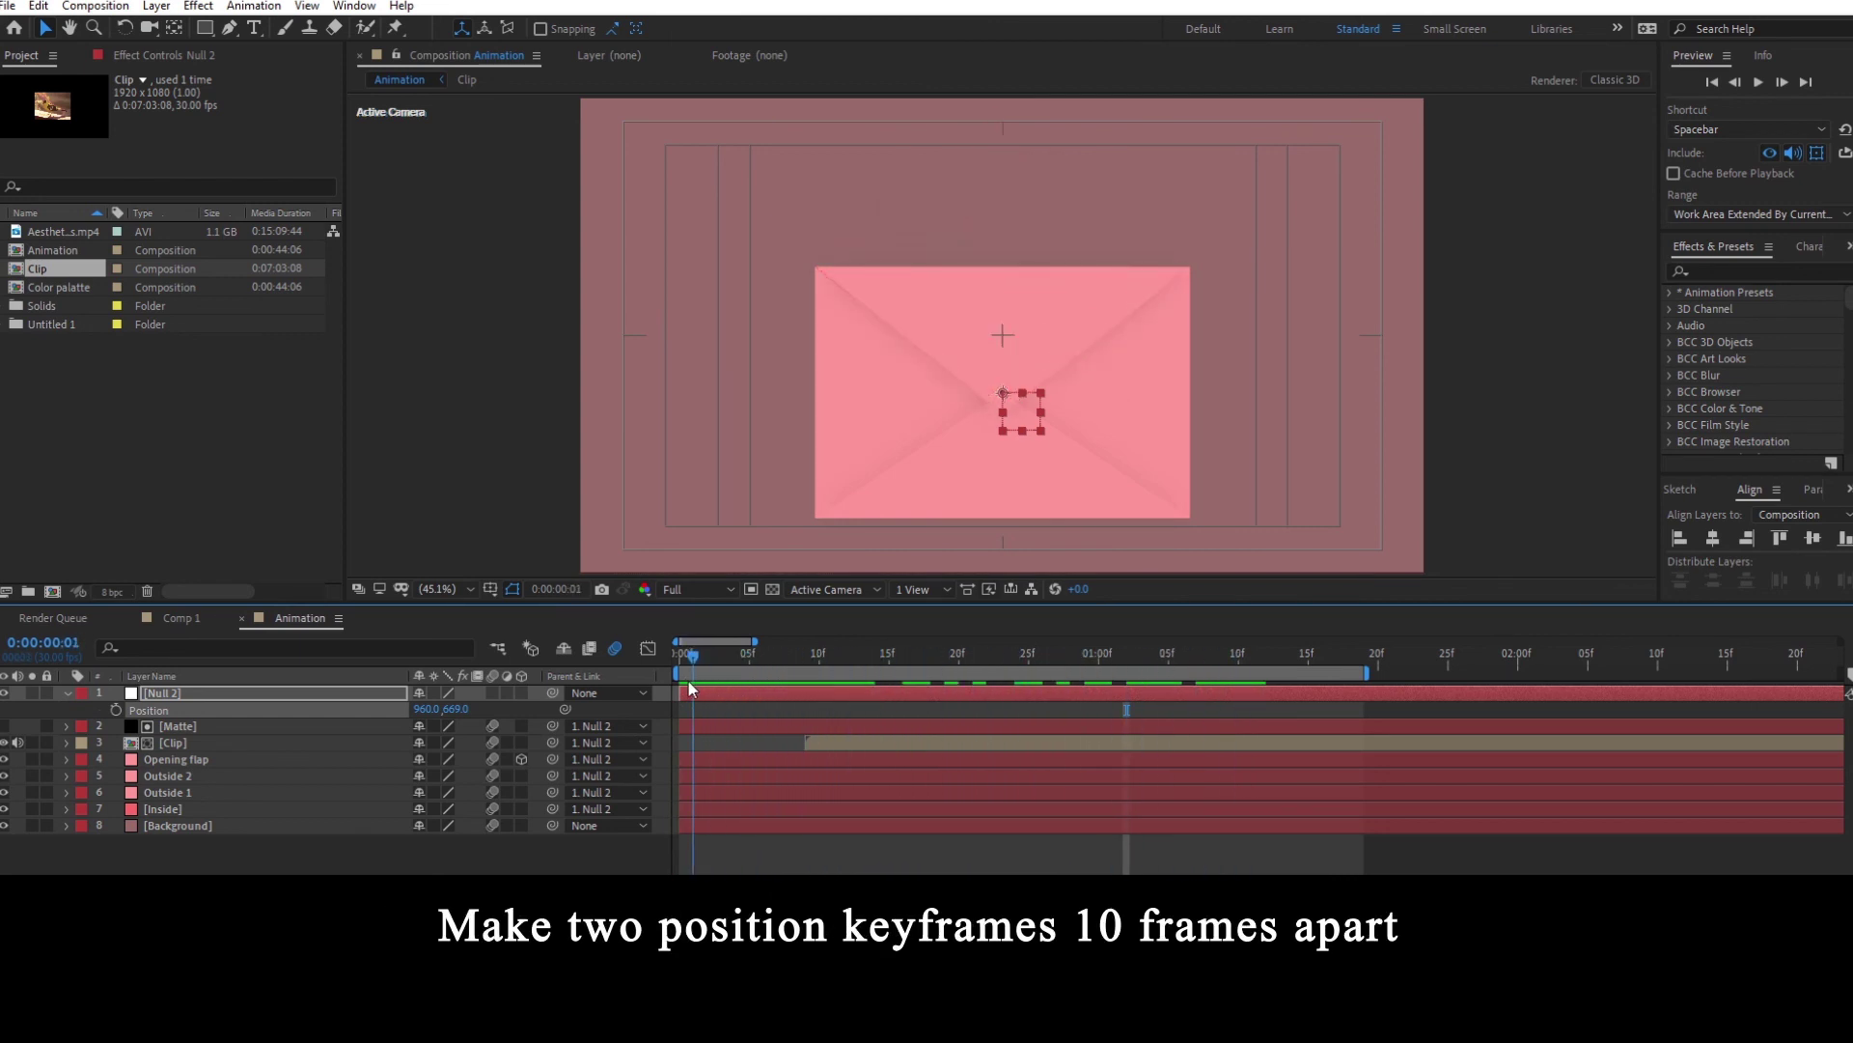
{"action": "left_click", "coordinate": [691, 691]}
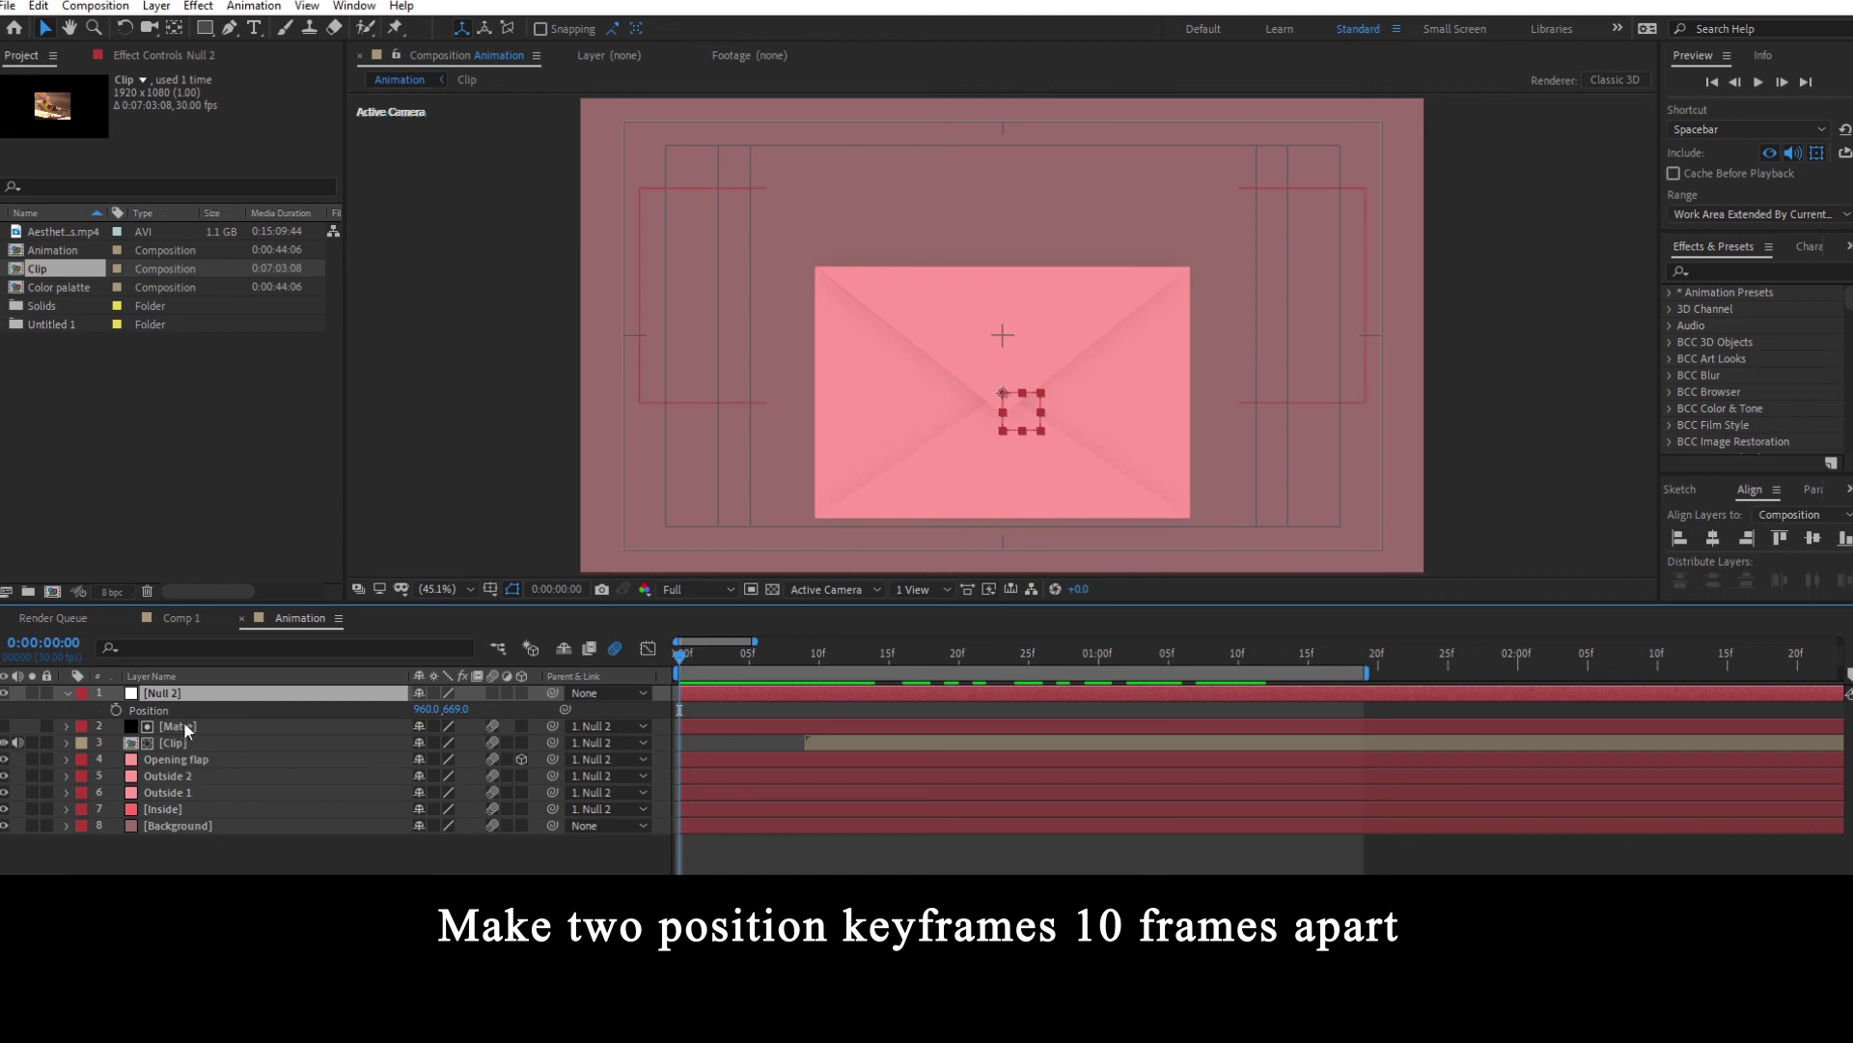
{"action": "left_click", "coordinate": [116, 709]}
- Add a second Position keyframe for the null at frame 14 with the same value, and return to the first keyframe
{"action": "key", "text": "shift+Page_Down"}
{"action": "key", "text": "shift+Page_Down"}
{"action": "key", "text": "shift+Page_Down"}
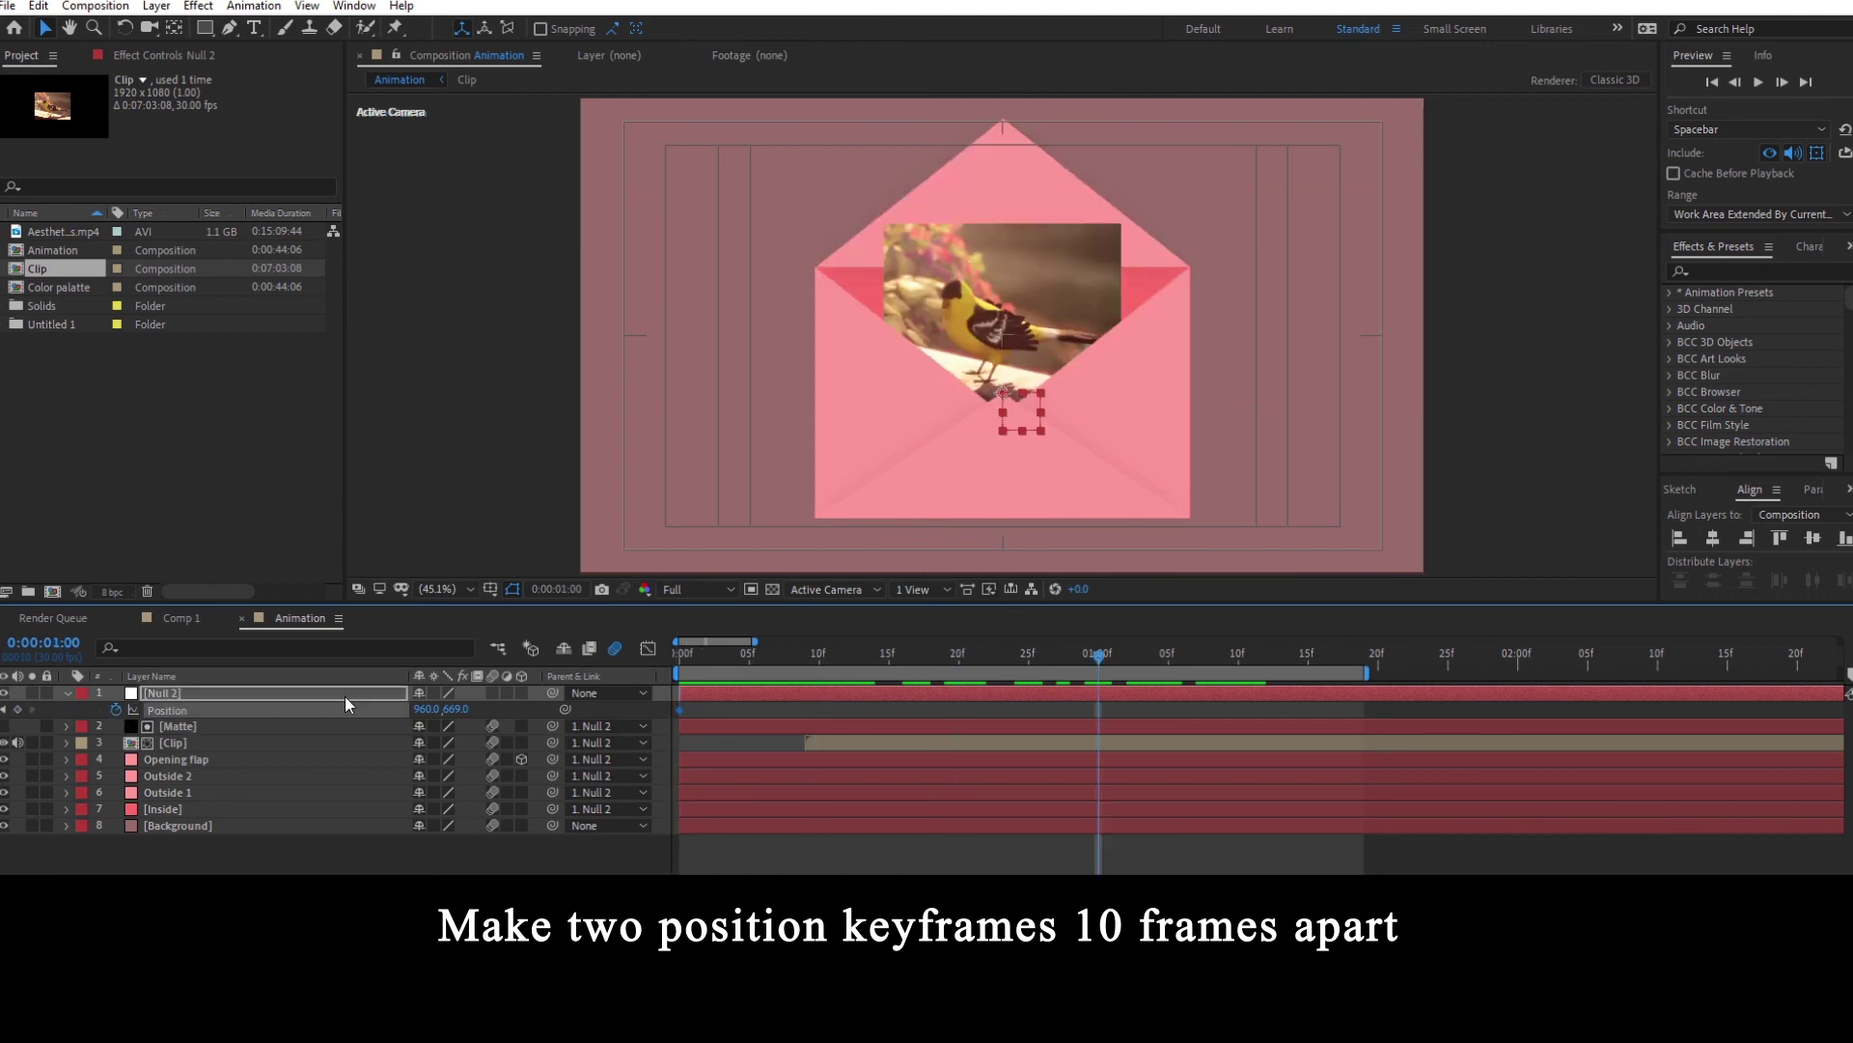
{"action": "key", "text": "shift+Page_Up"}
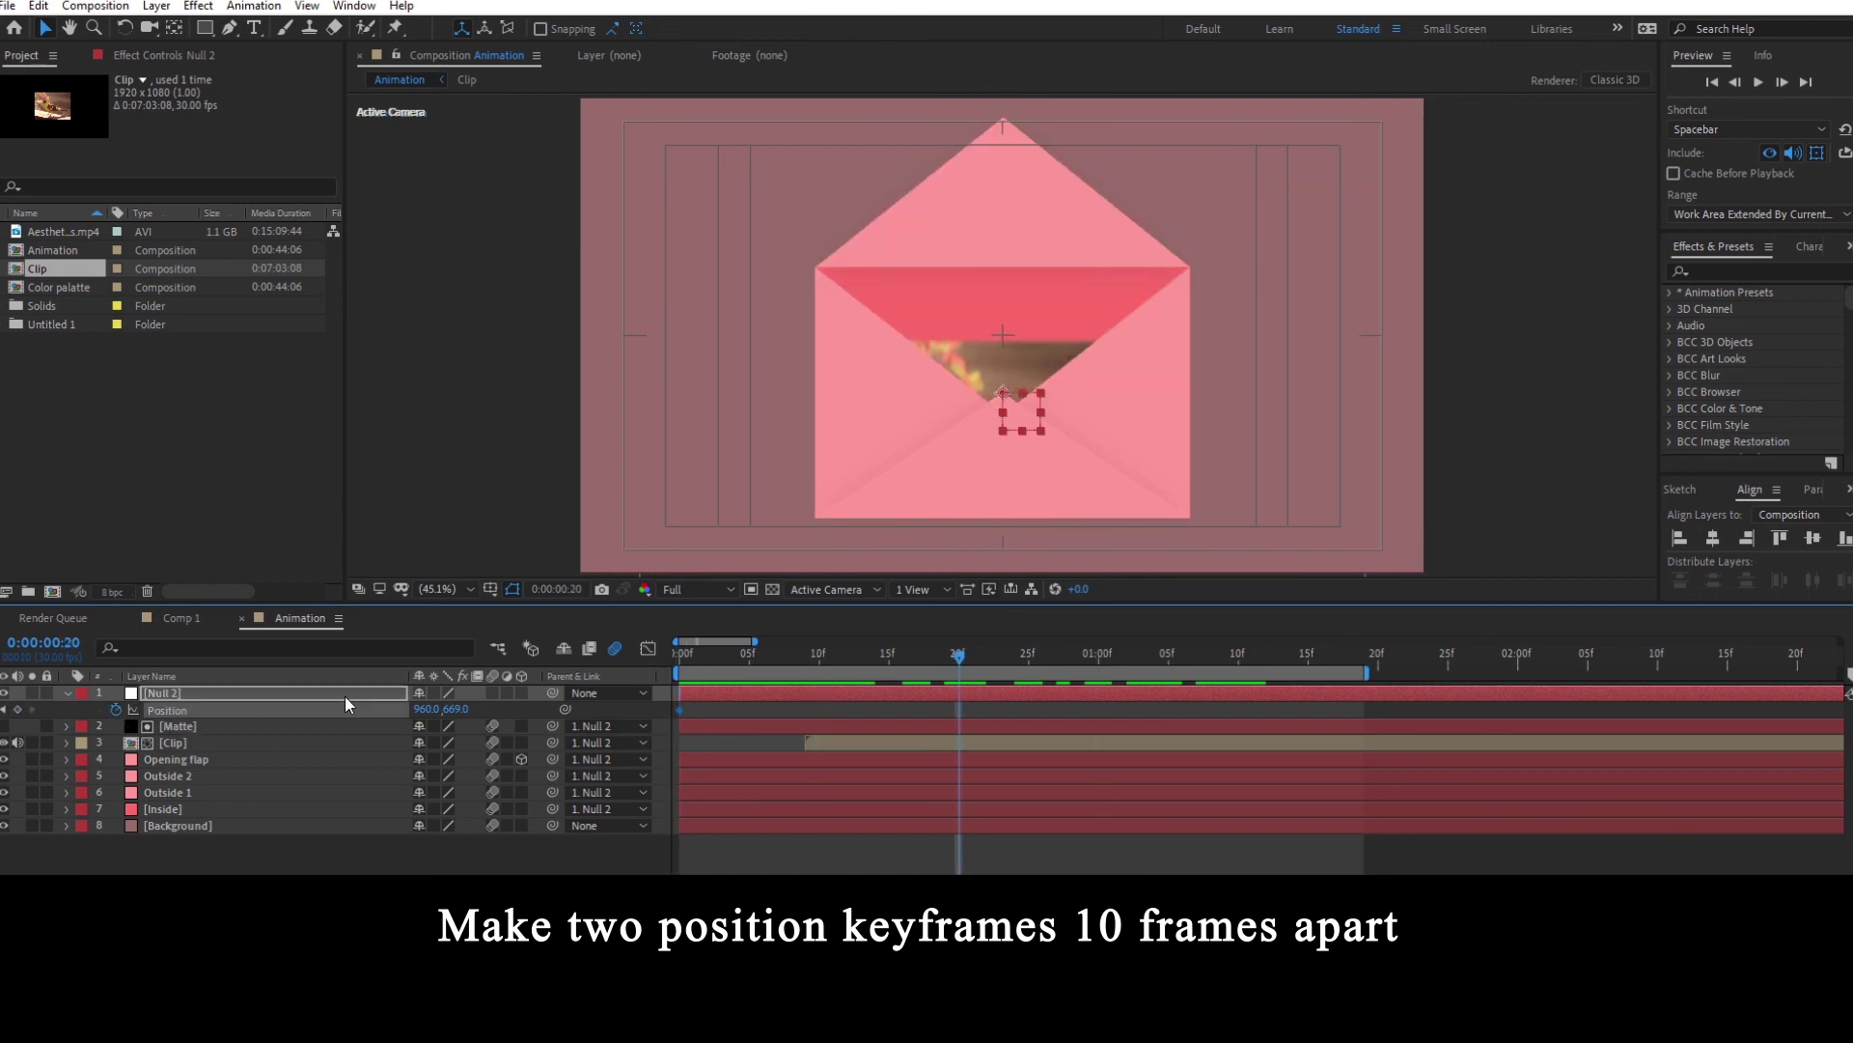
{"action": "key", "text": "Page_Up"}
{"action": "key", "text": "Page_Up"}
{"action": "key", "text": "Page_Up"}
{"action": "key", "text": "Page_Up"}
{"action": "key", "text": "Page_Up"}
{"action": "key", "text": "Page_Up"}
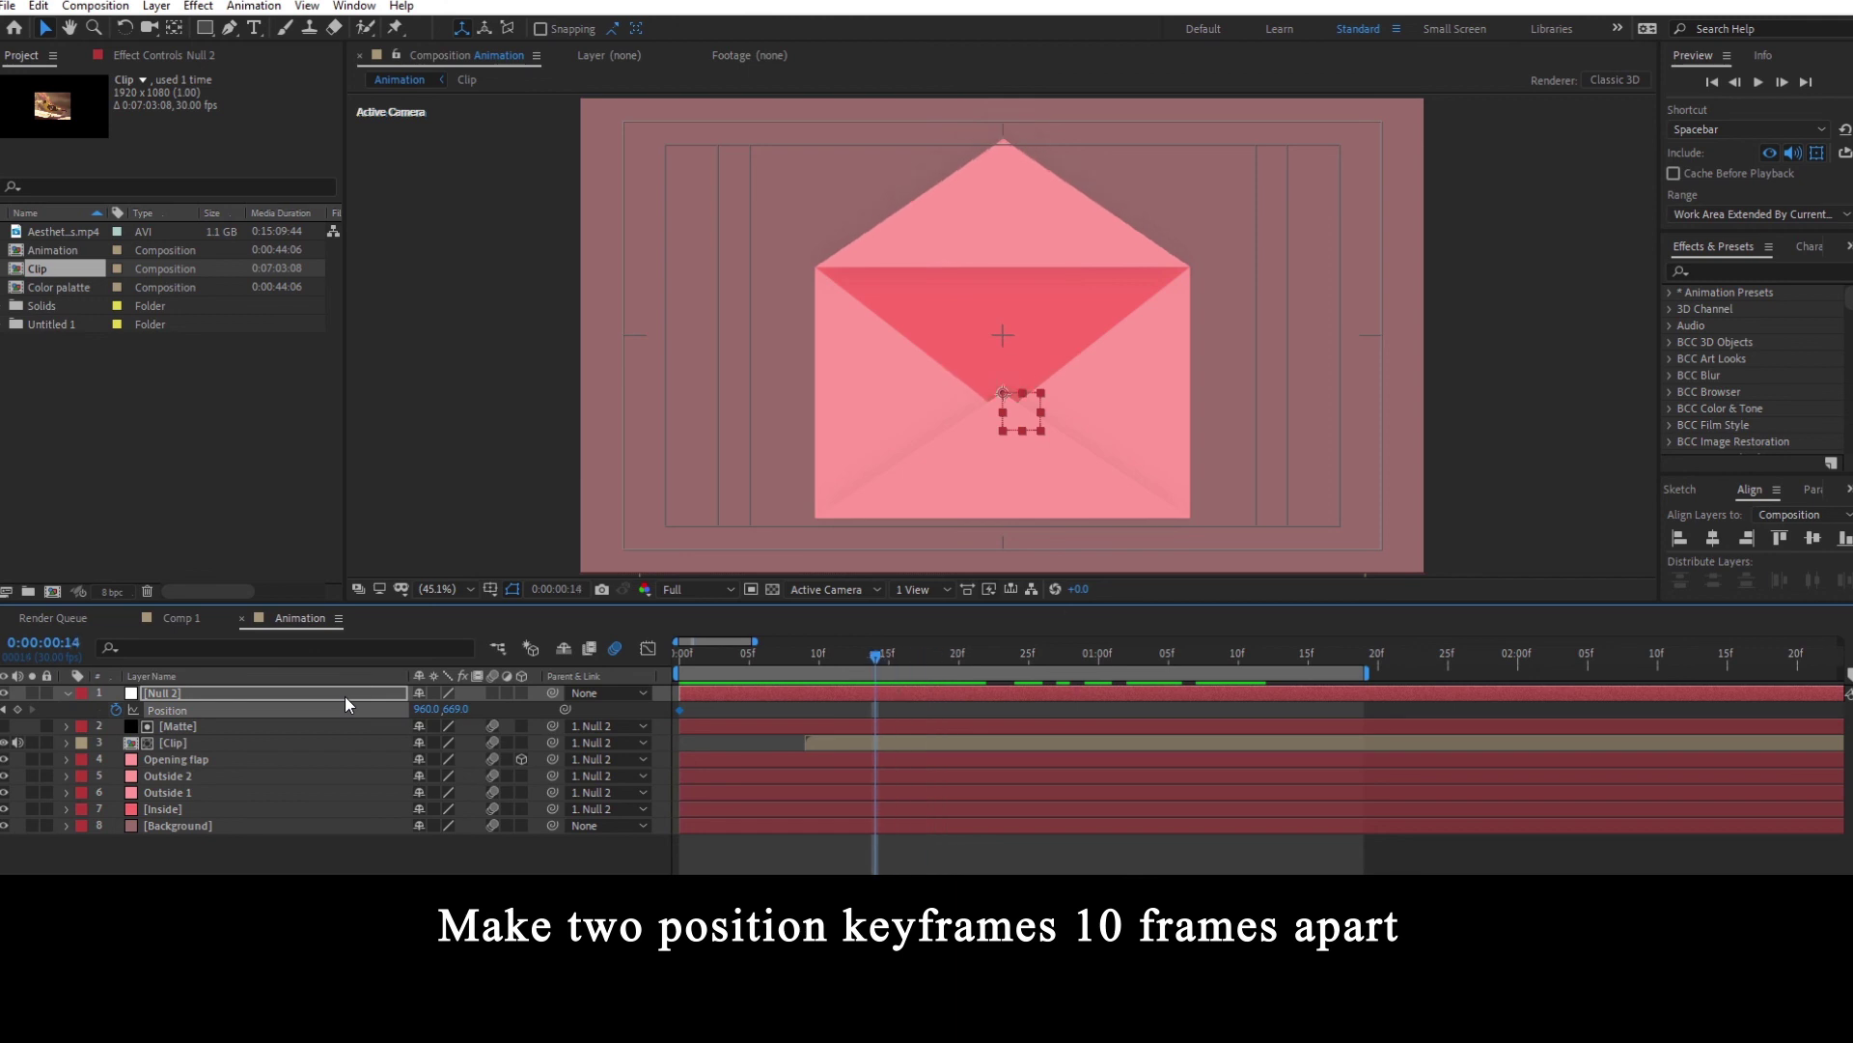
{"action": "left_click", "coordinate": [4, 710]}
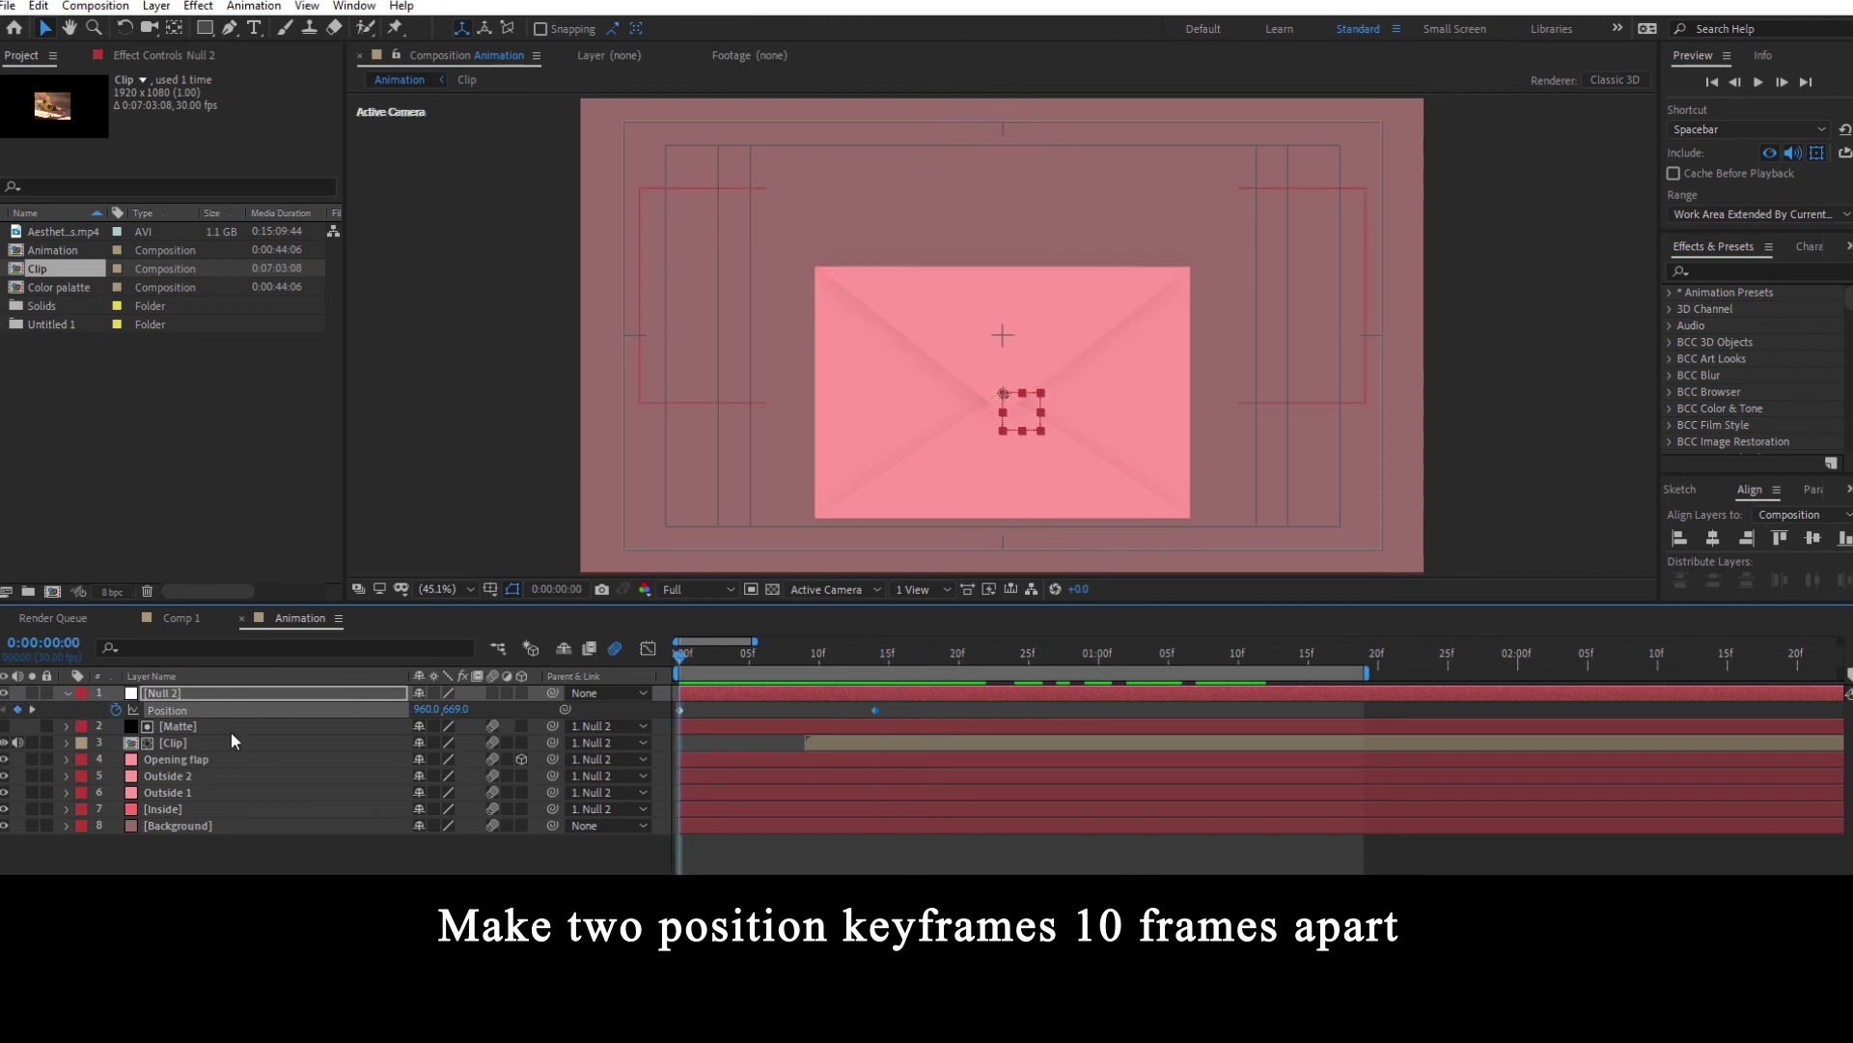
- Set the null's Position at frame 0 to 960, 542 and apply Easy Ease to both Position keyframes
{"action": "left_click_drag", "start_coordinate": [461, 711], "coordinate": [339, 710]}
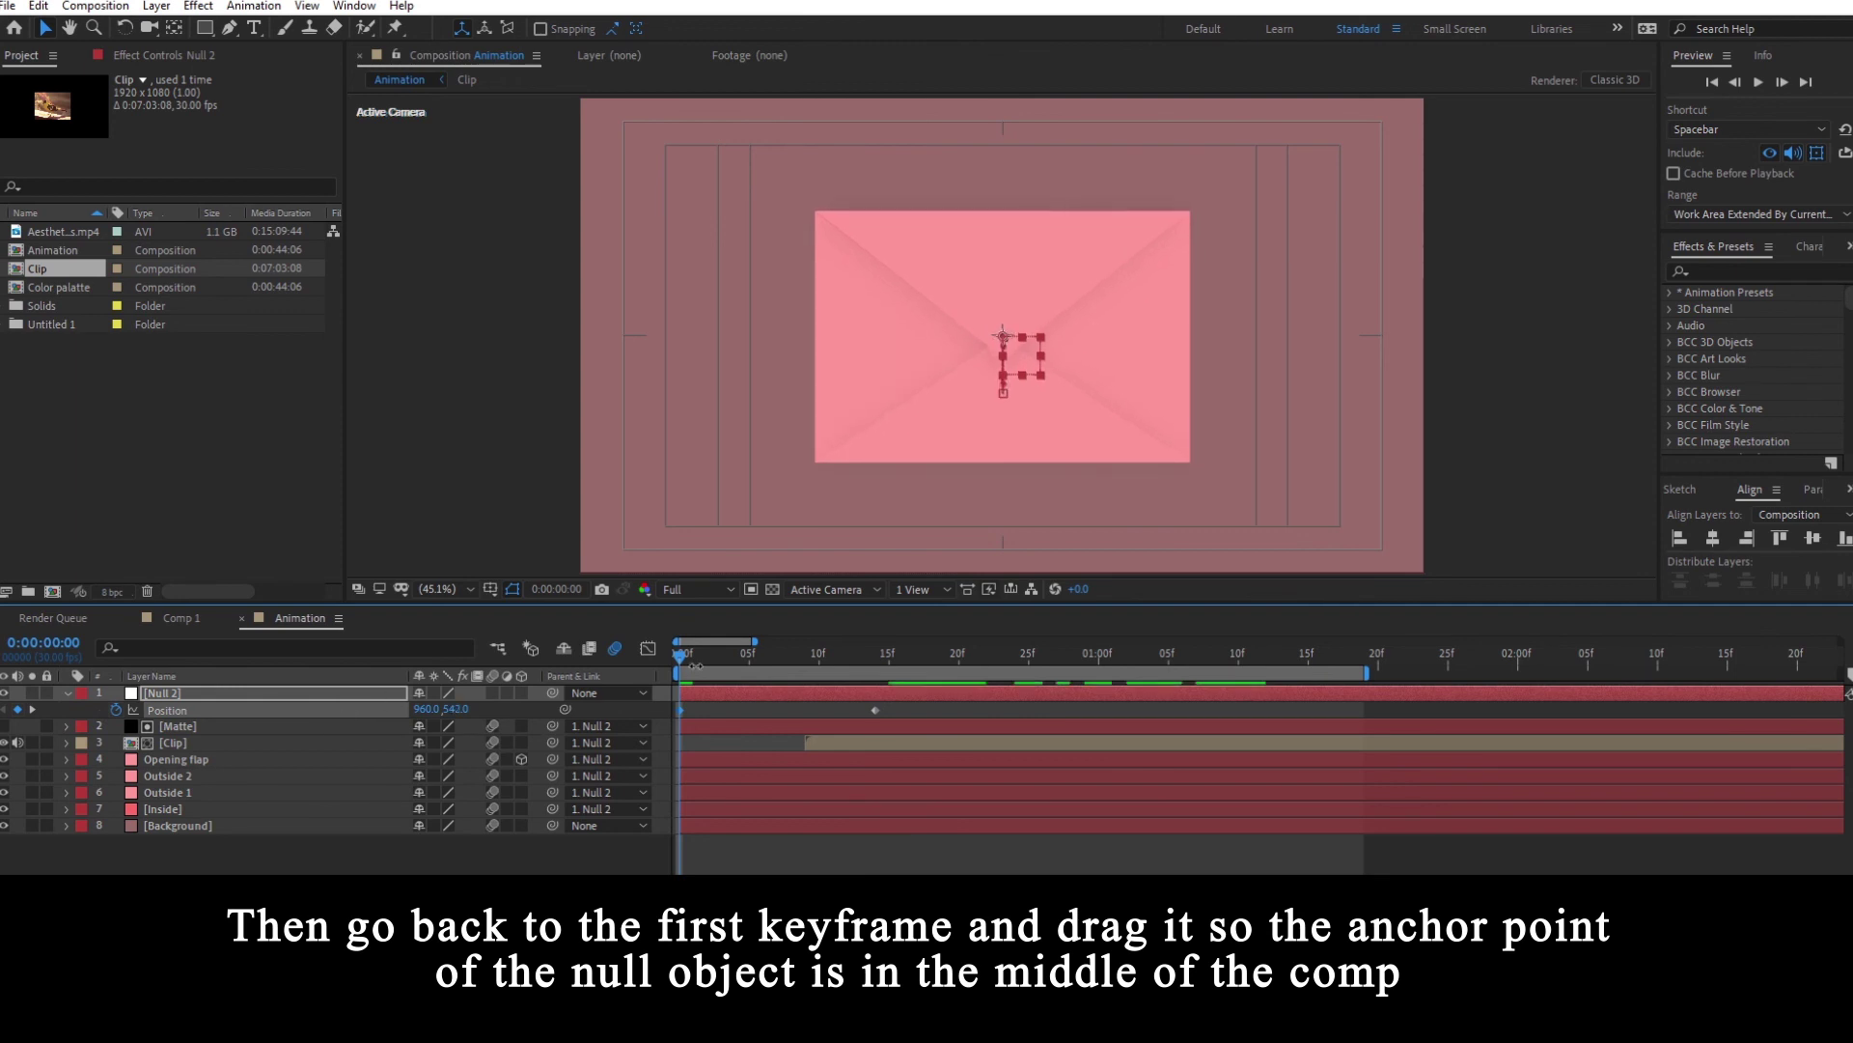
{"action": "mouse_move", "coordinate": [680, 662]}
{"action": "left_mouse_down"}
{"action": "mouse_move", "coordinate": [896, 653]}
{"action": "mouse_move", "coordinate": [652, 718]}
{"action": "mouse_move", "coordinate": [680, 662]}
{"action": "mouse_move", "coordinate": [734, 657]}
{"action": "mouse_move", "coordinate": [654, 670]}
{"action": "mouse_move", "coordinate": [767, 660]}
{"action": "mouse_move", "coordinate": [673, 667]}
{"action": "left_mouse_up"}
{"action": "key", "text": "F9"}
- Preview the envelope animation from the start, once with the null selected and again with it deselected
{"action": "left_click", "coordinate": [690, 660]}
{"action": "key", "text": "space"}
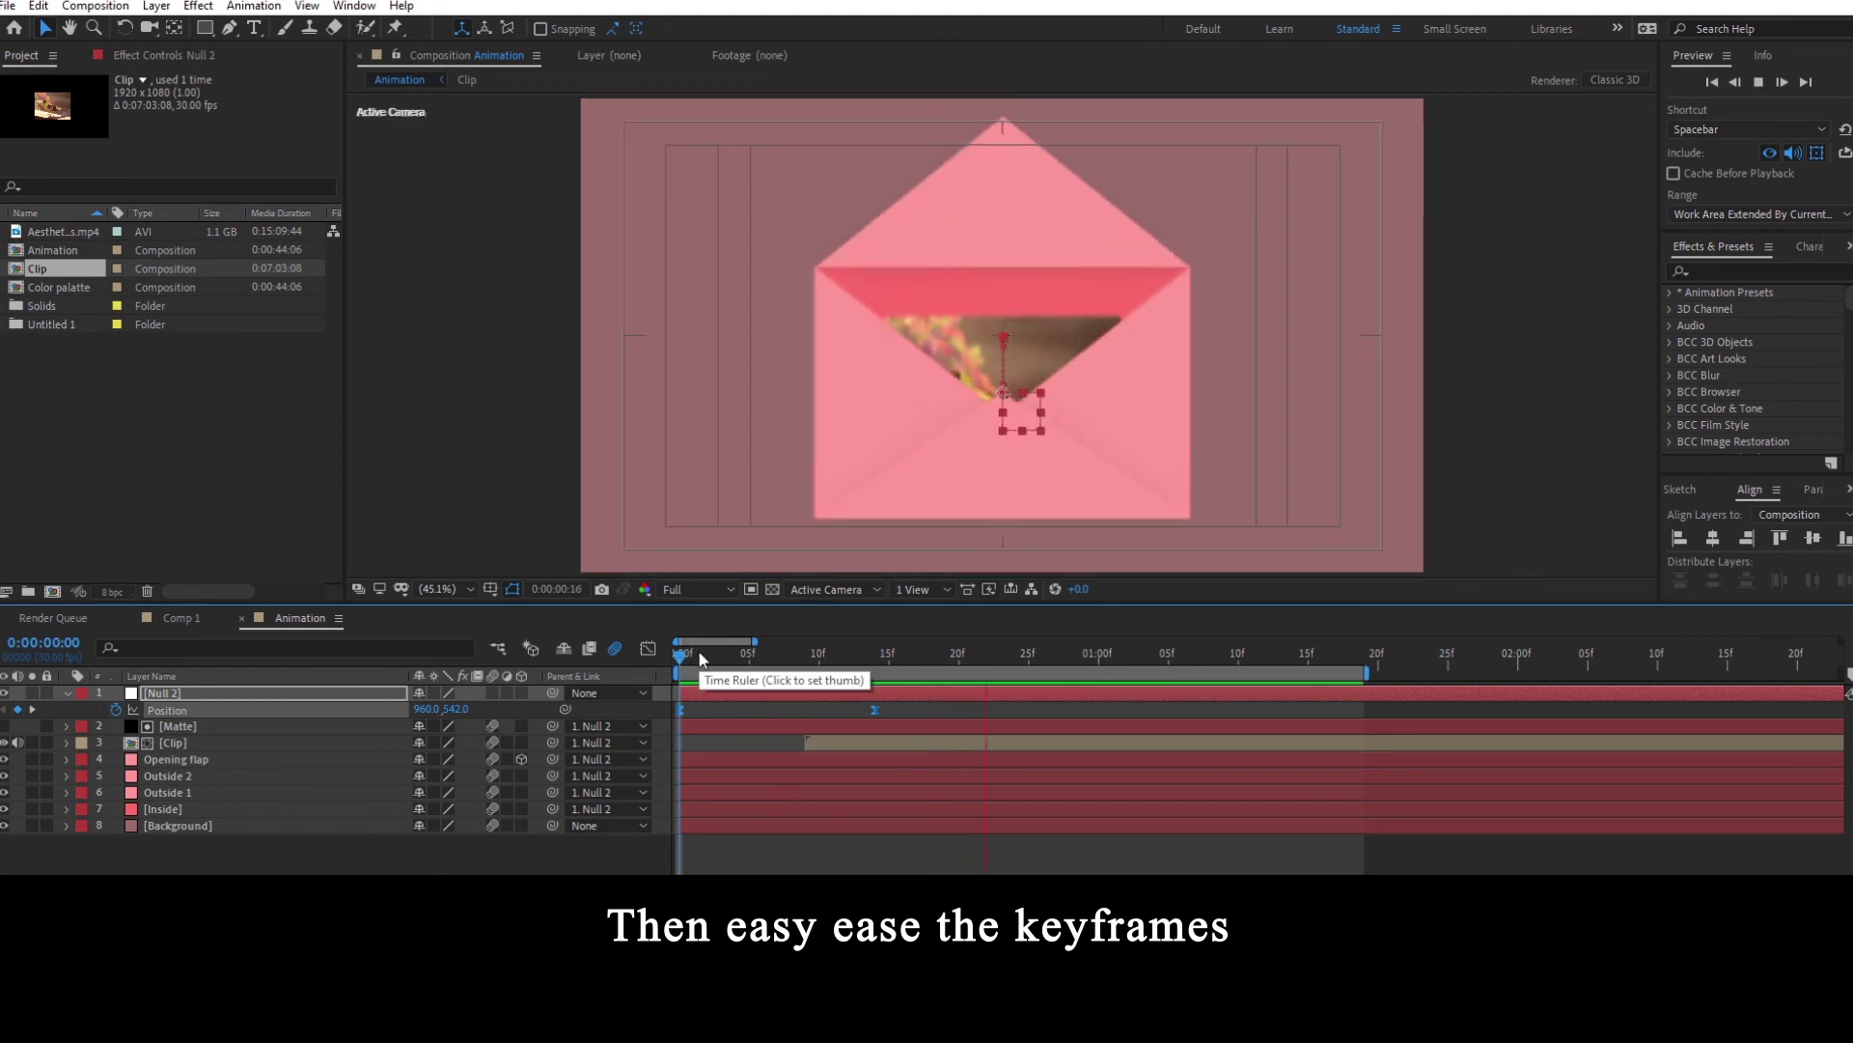
{"action": "key", "text": "space"}
{"action": "left_click", "coordinate": [721, 746]}
{"action": "key", "text": "space"}
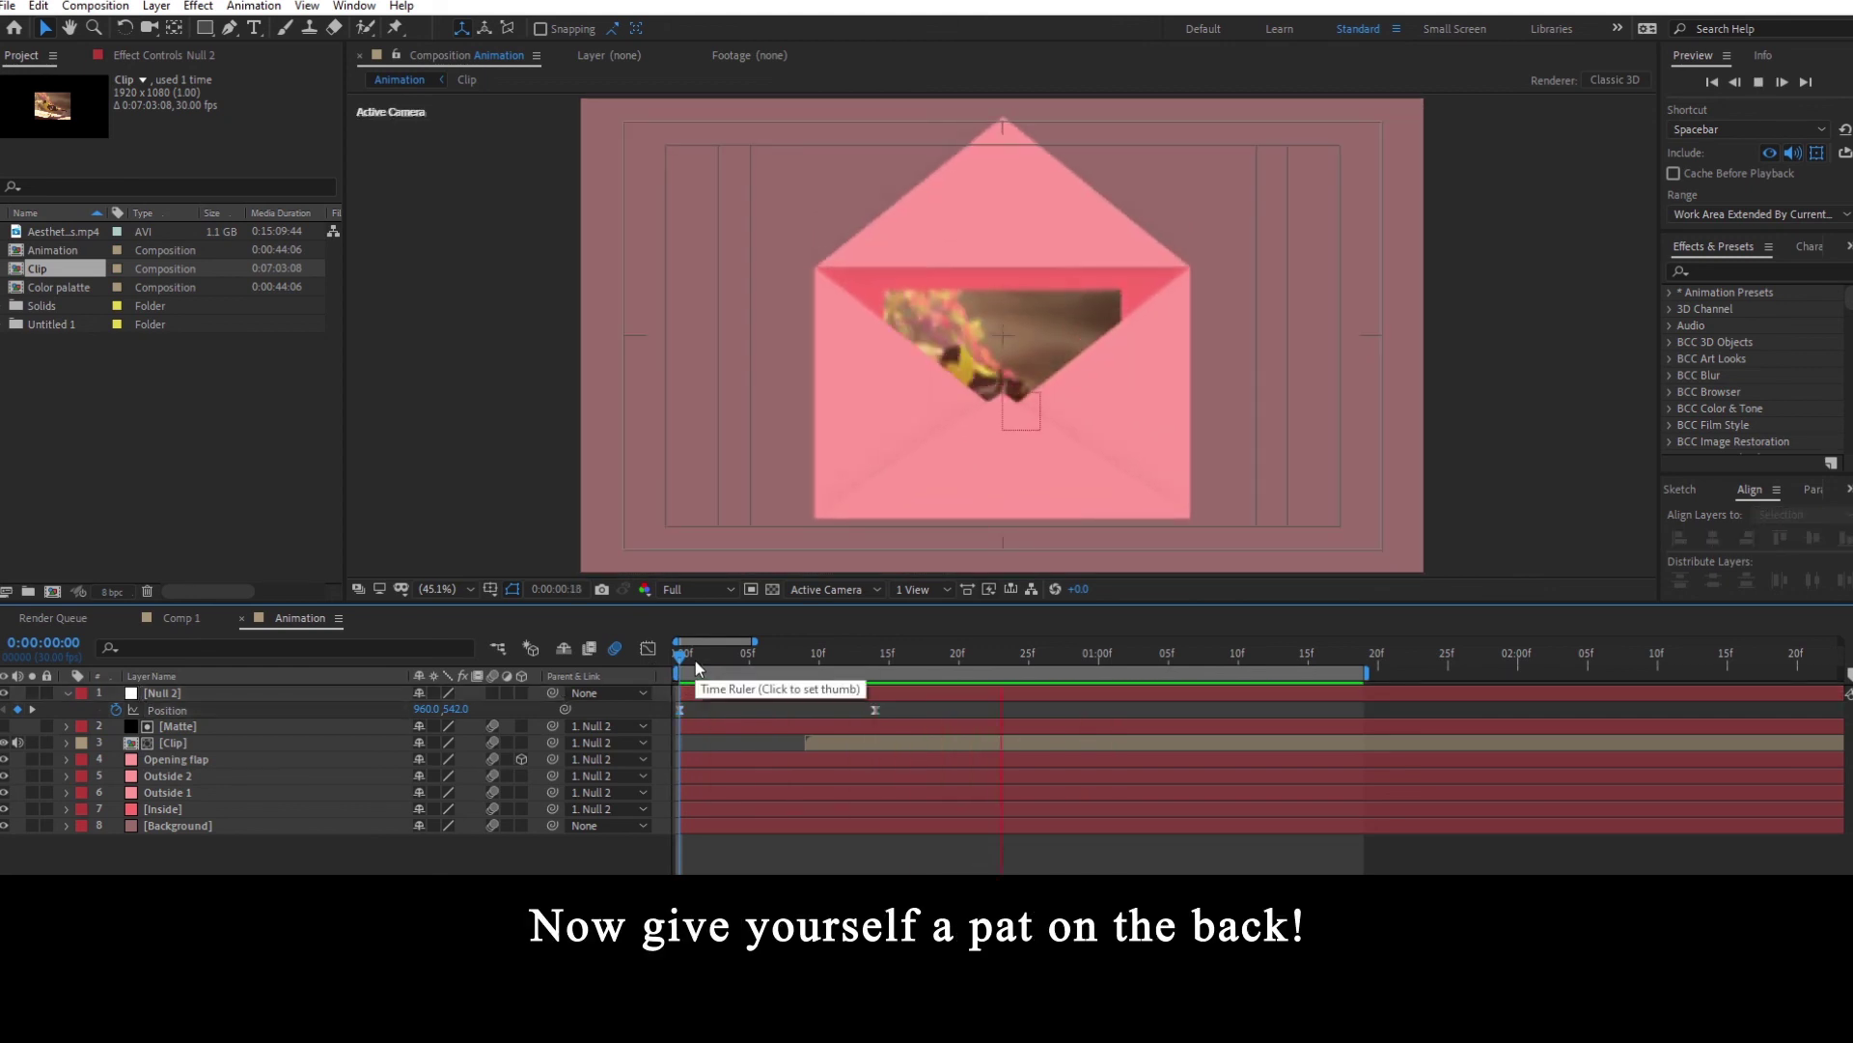
{"action": "key", "text": "space"}
- Hide the title/action safe guides and play back the finished envelope animation
{"action": "left_click", "coordinate": [490, 589]}
{"action": "left_click", "coordinate": [554, 612]}
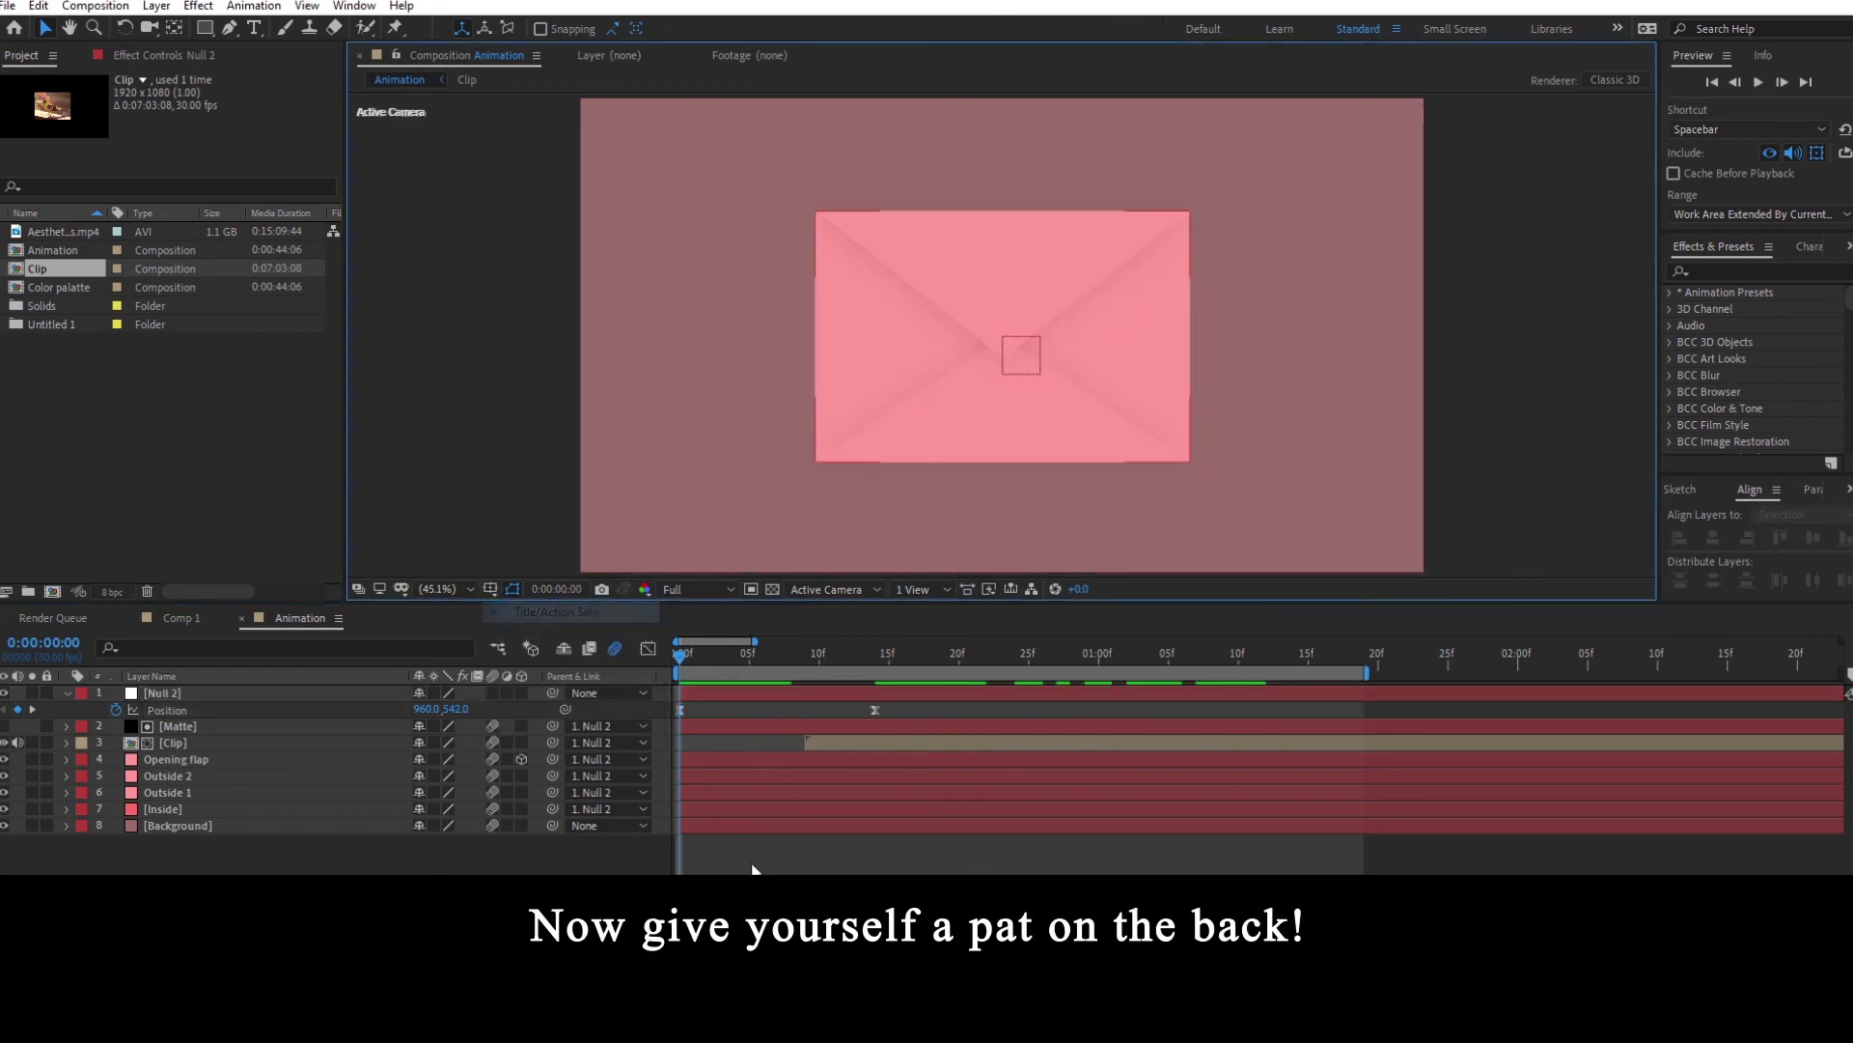
{"action": "left_click", "coordinate": [753, 865]}
{"action": "key", "text": "space"}
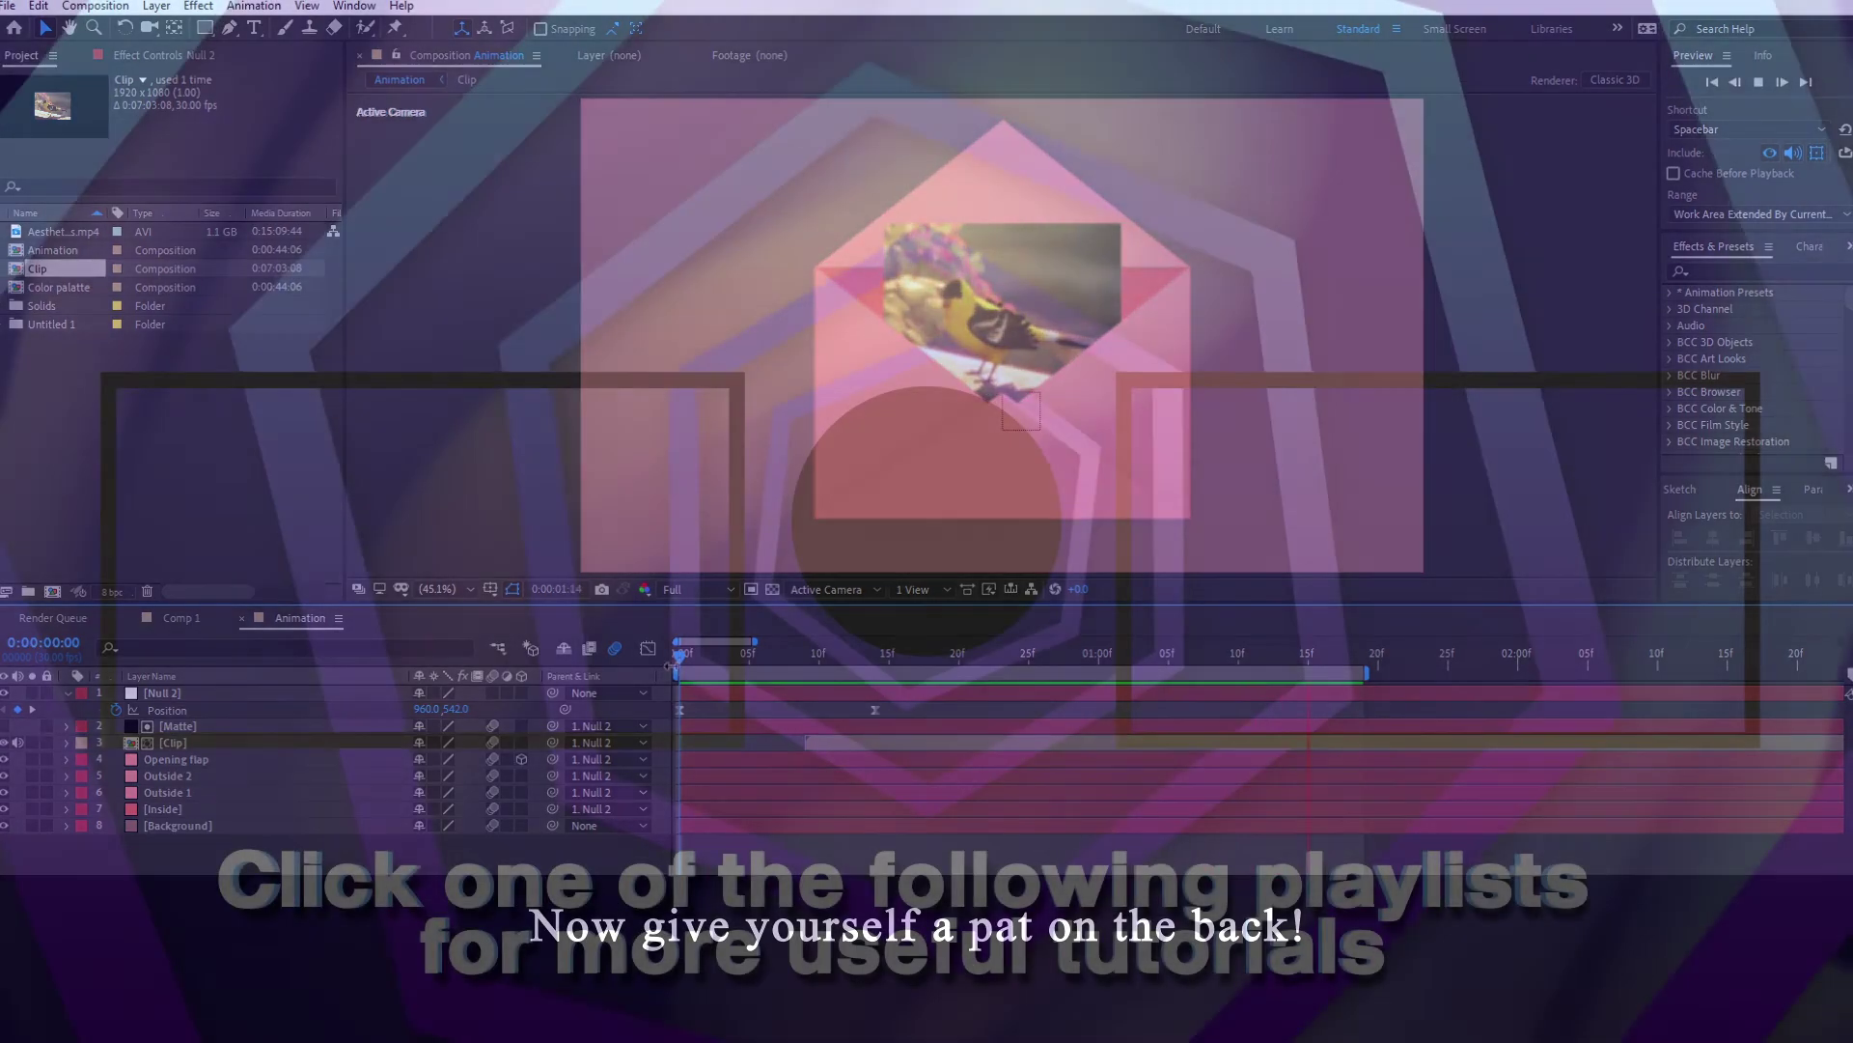